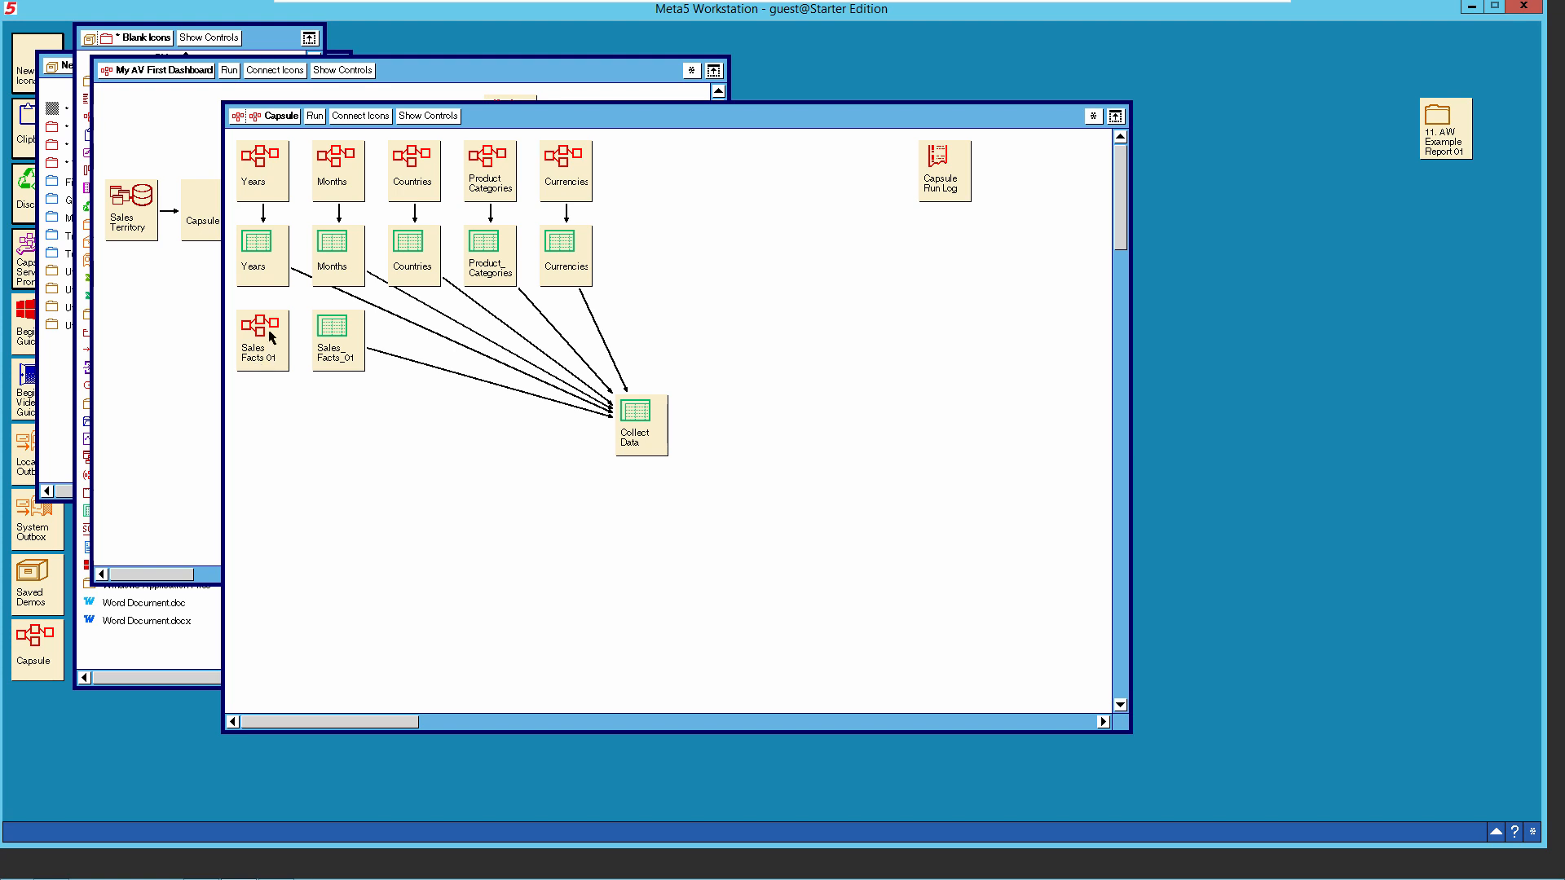
Open the Sales Facts 01 capsule, then enlarge and reposition its window to make room for a wide icon flow.
double_click(272, 337)
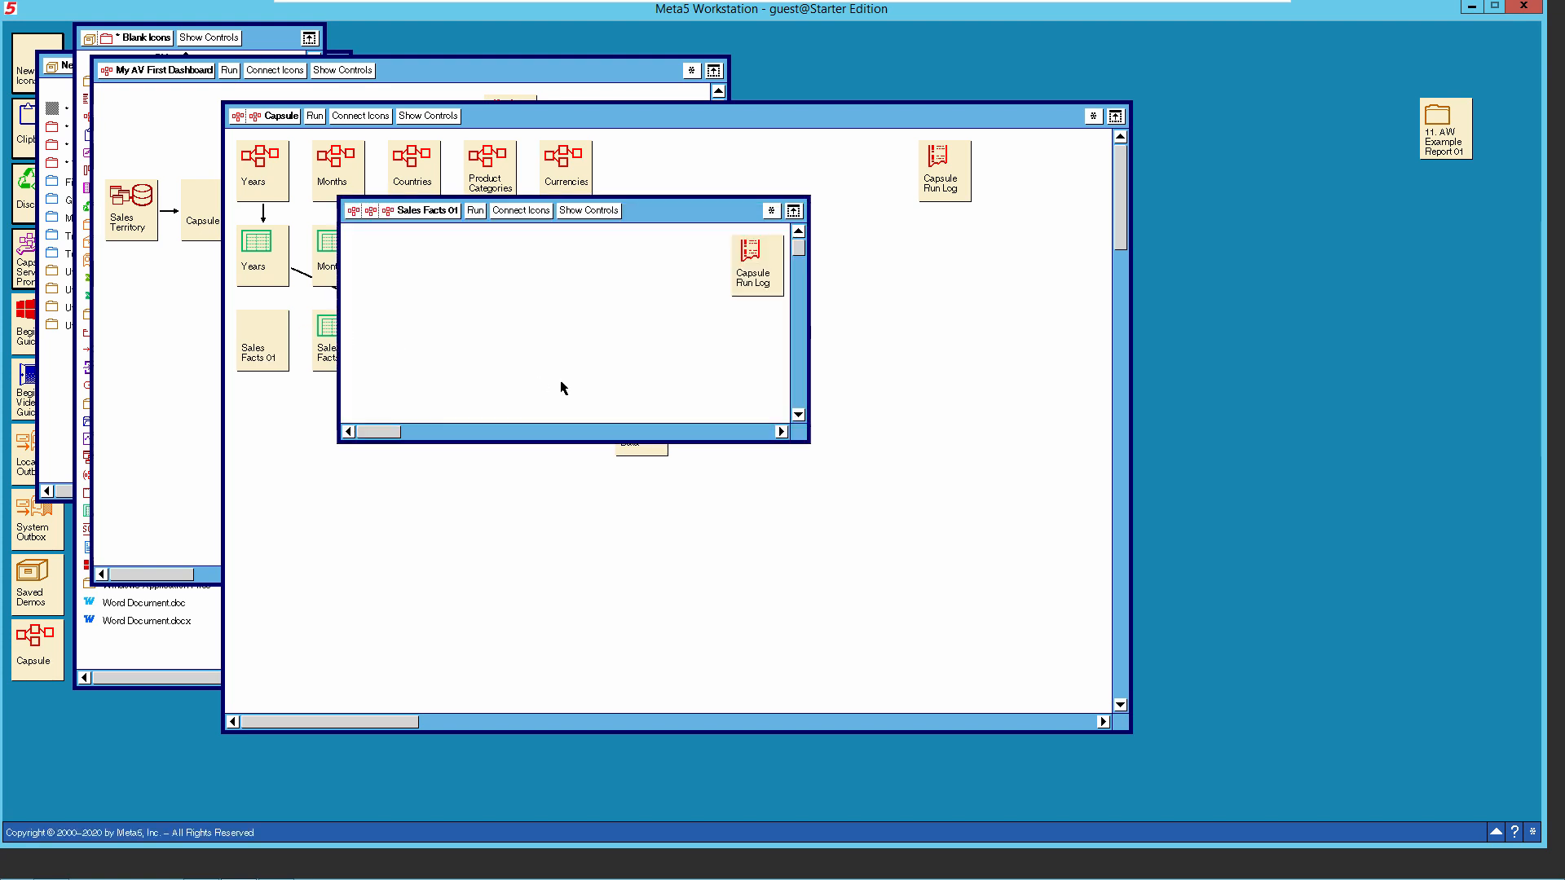
drag(649, 217, 568, 294)
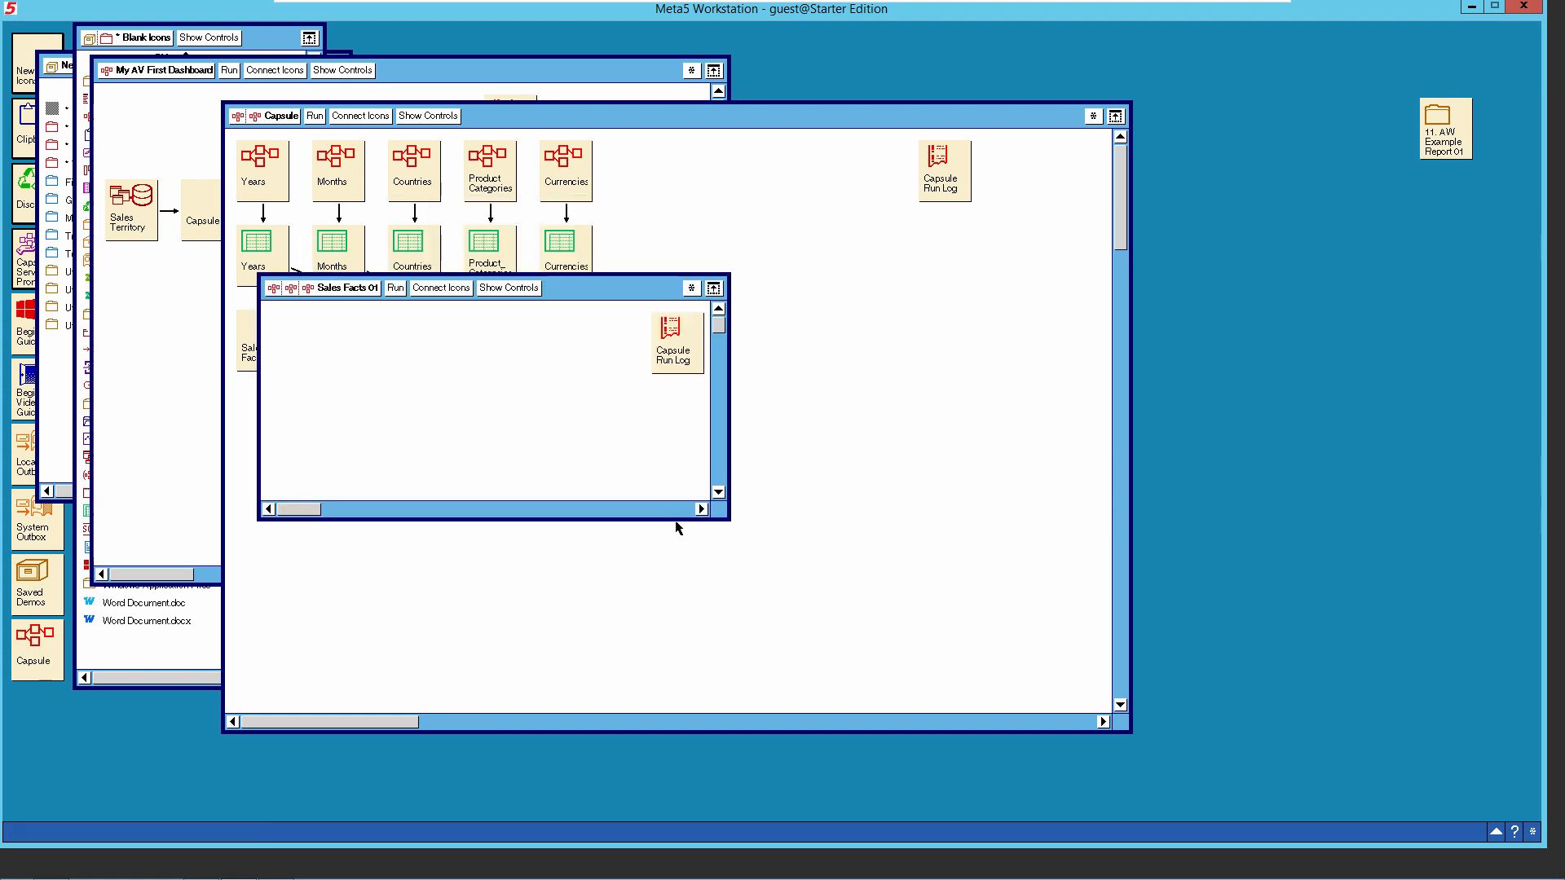
drag(723, 515, 1373, 646)
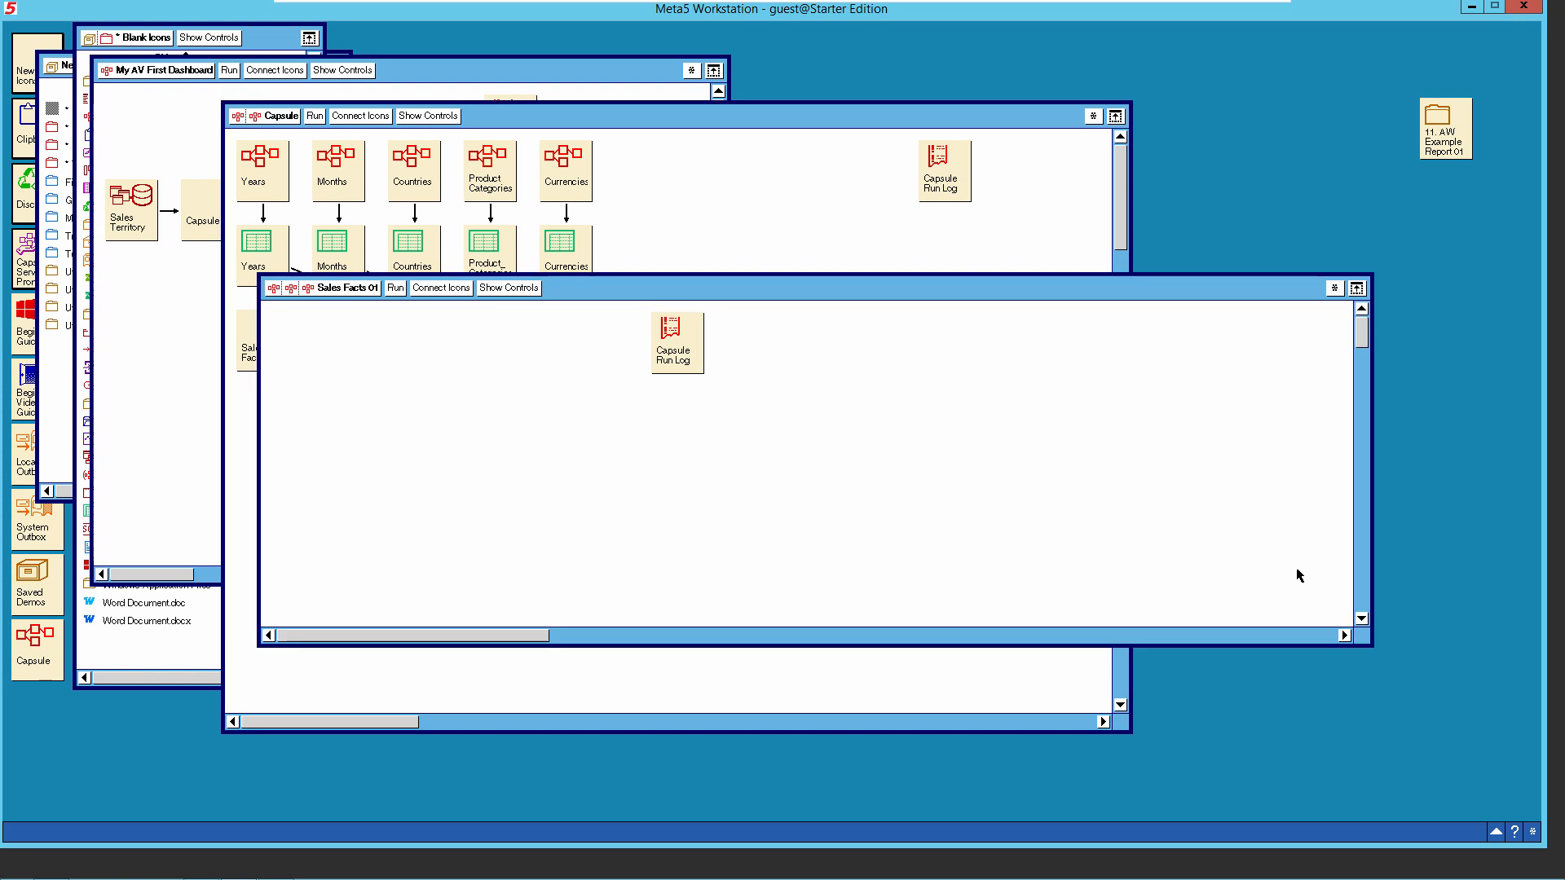
drag(1038, 297, 1063, 340)
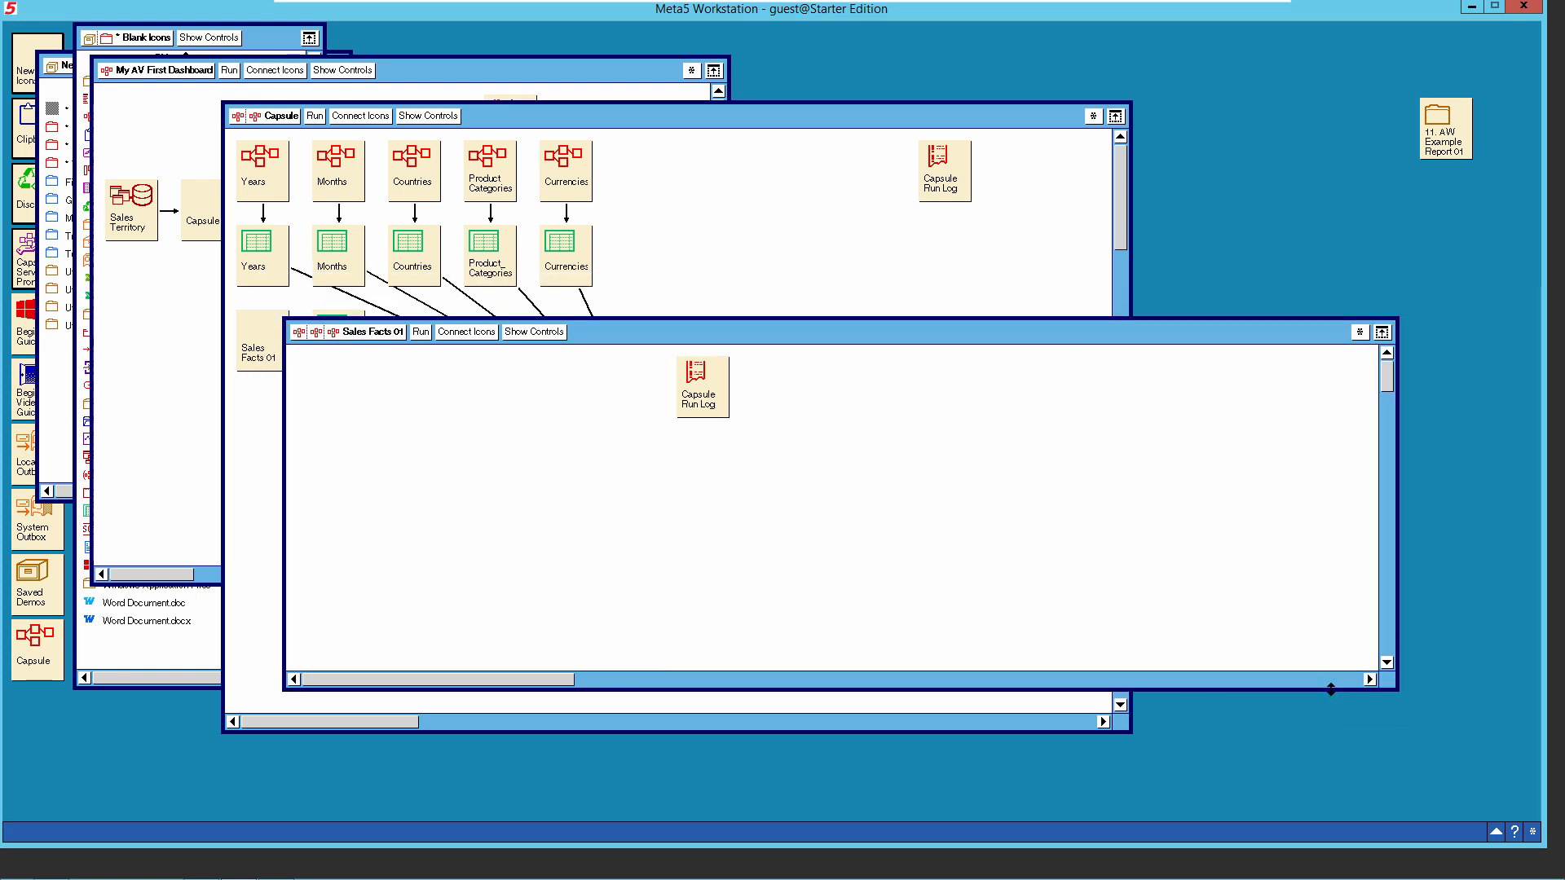
drag(1334, 699, 1336, 719)
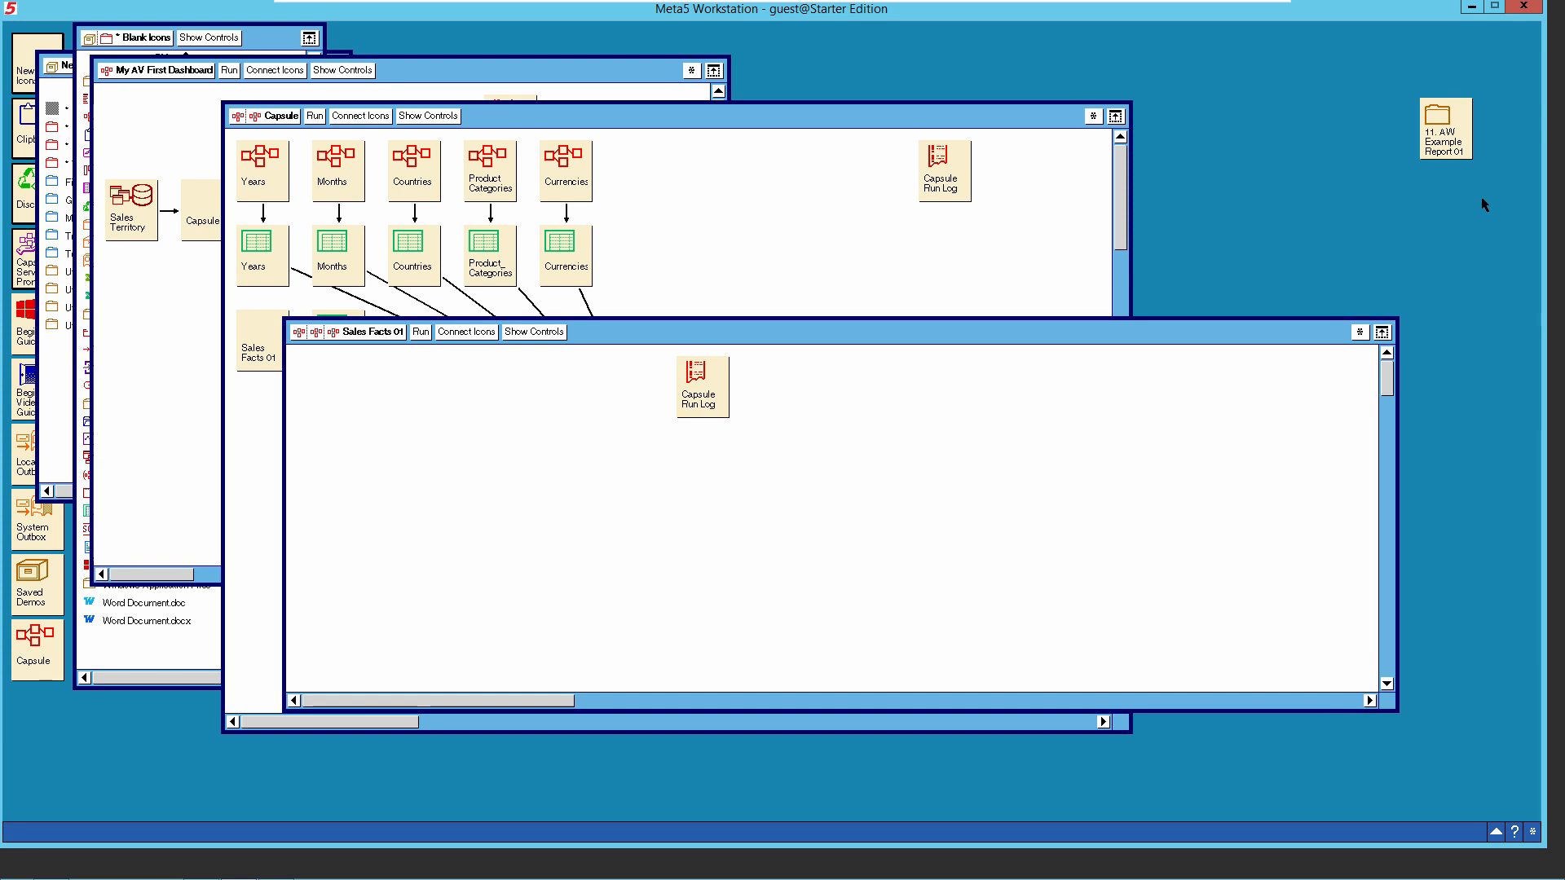
Examine the icon flow inside the Sales Facts 01 capsule of AW Capsule 01 in the 11. AW Example Report 01 folder, then close the example.
double_click(1442, 136)
double_click(1139, 137)
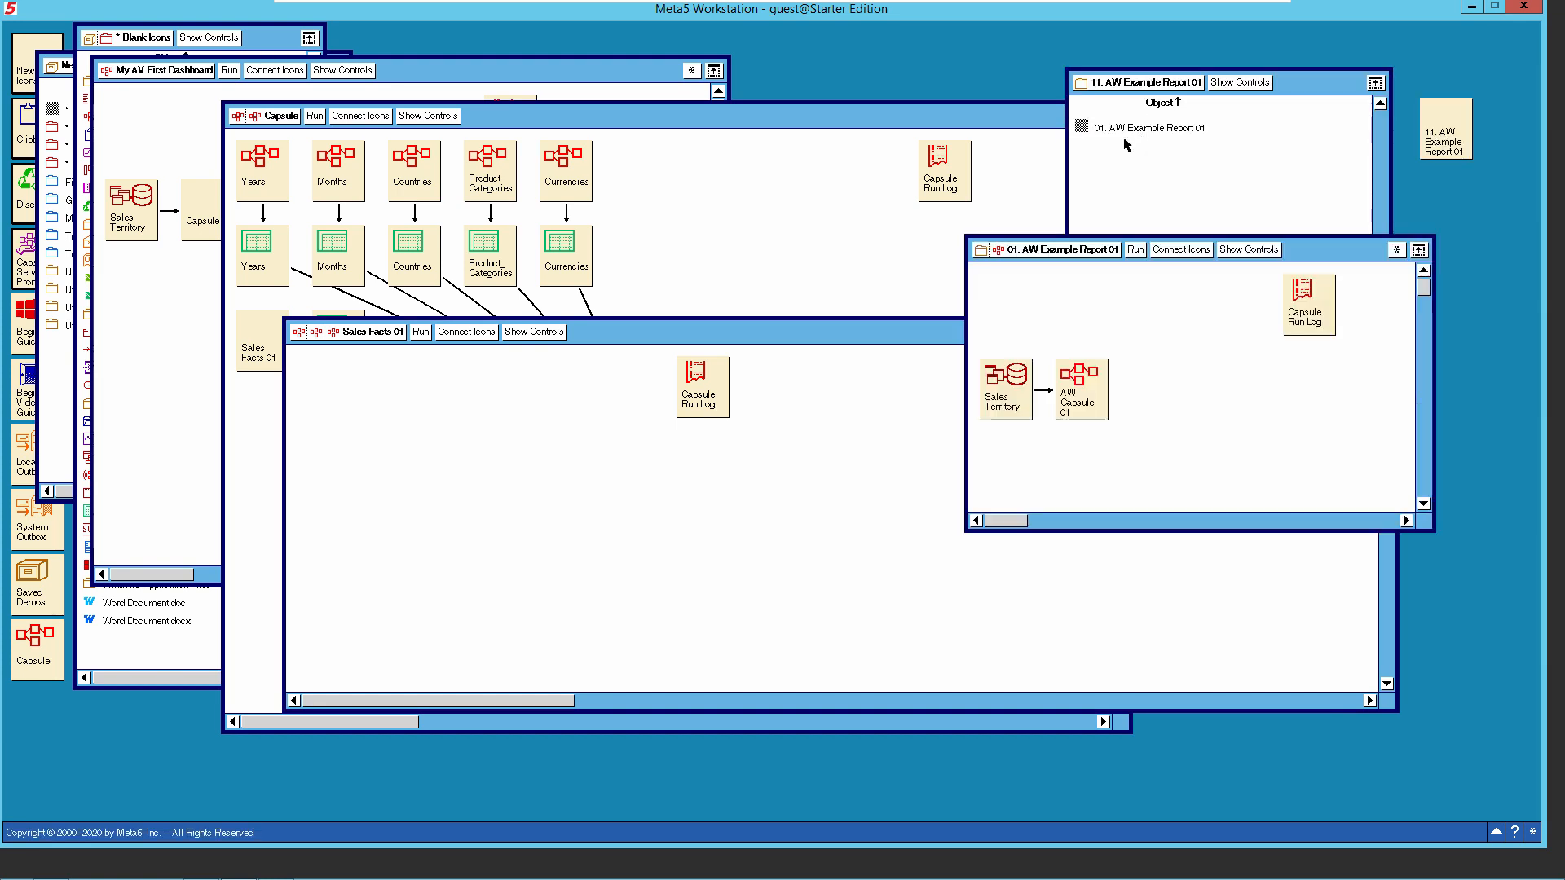
double_click(1081, 377)
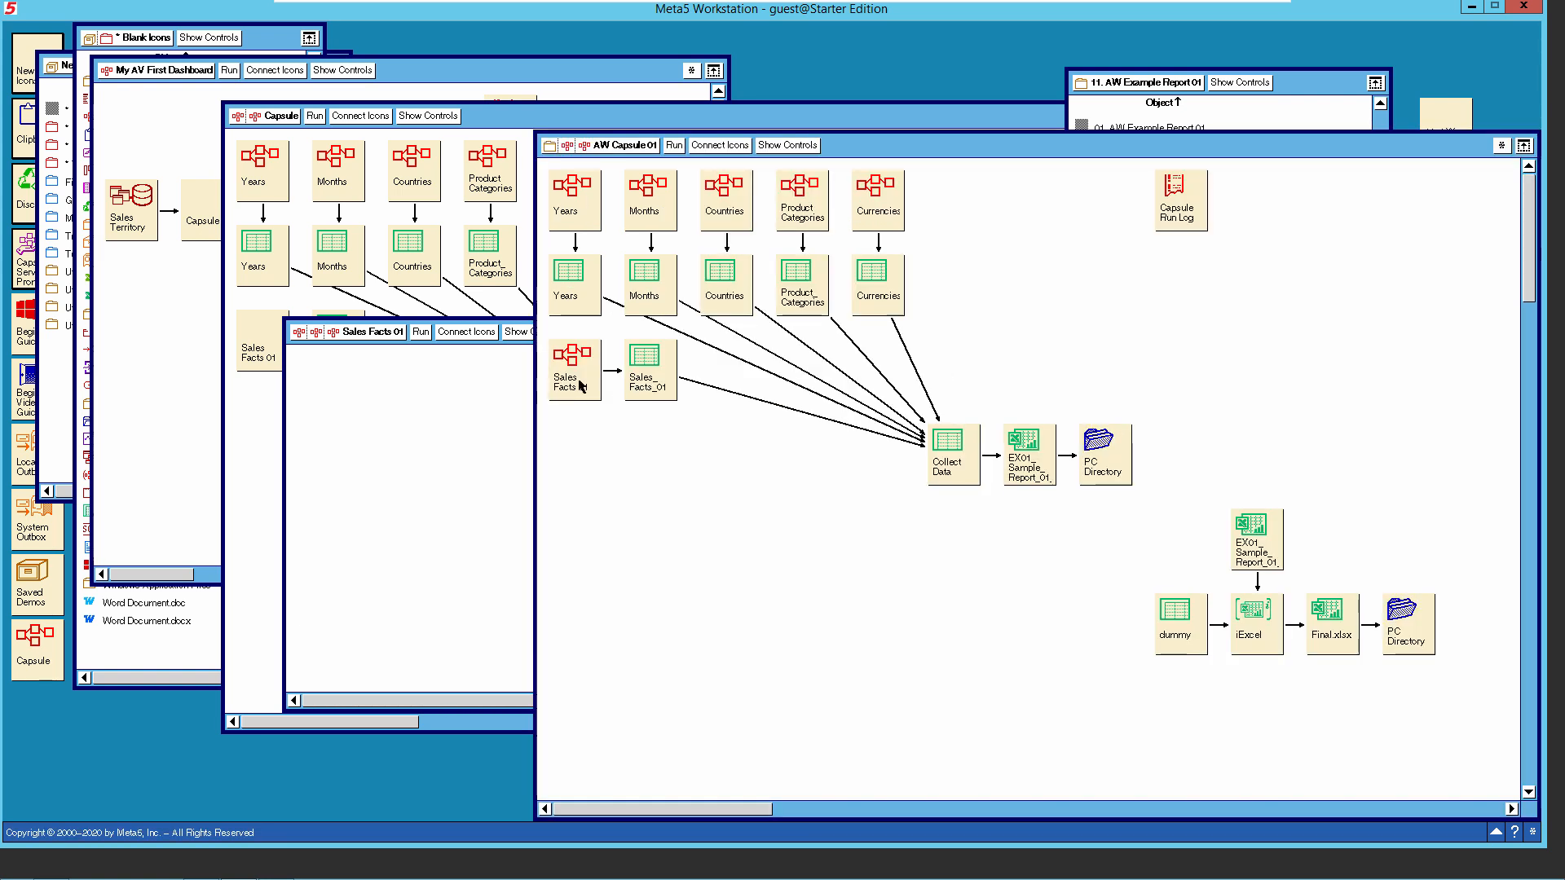
double_click(581, 386)
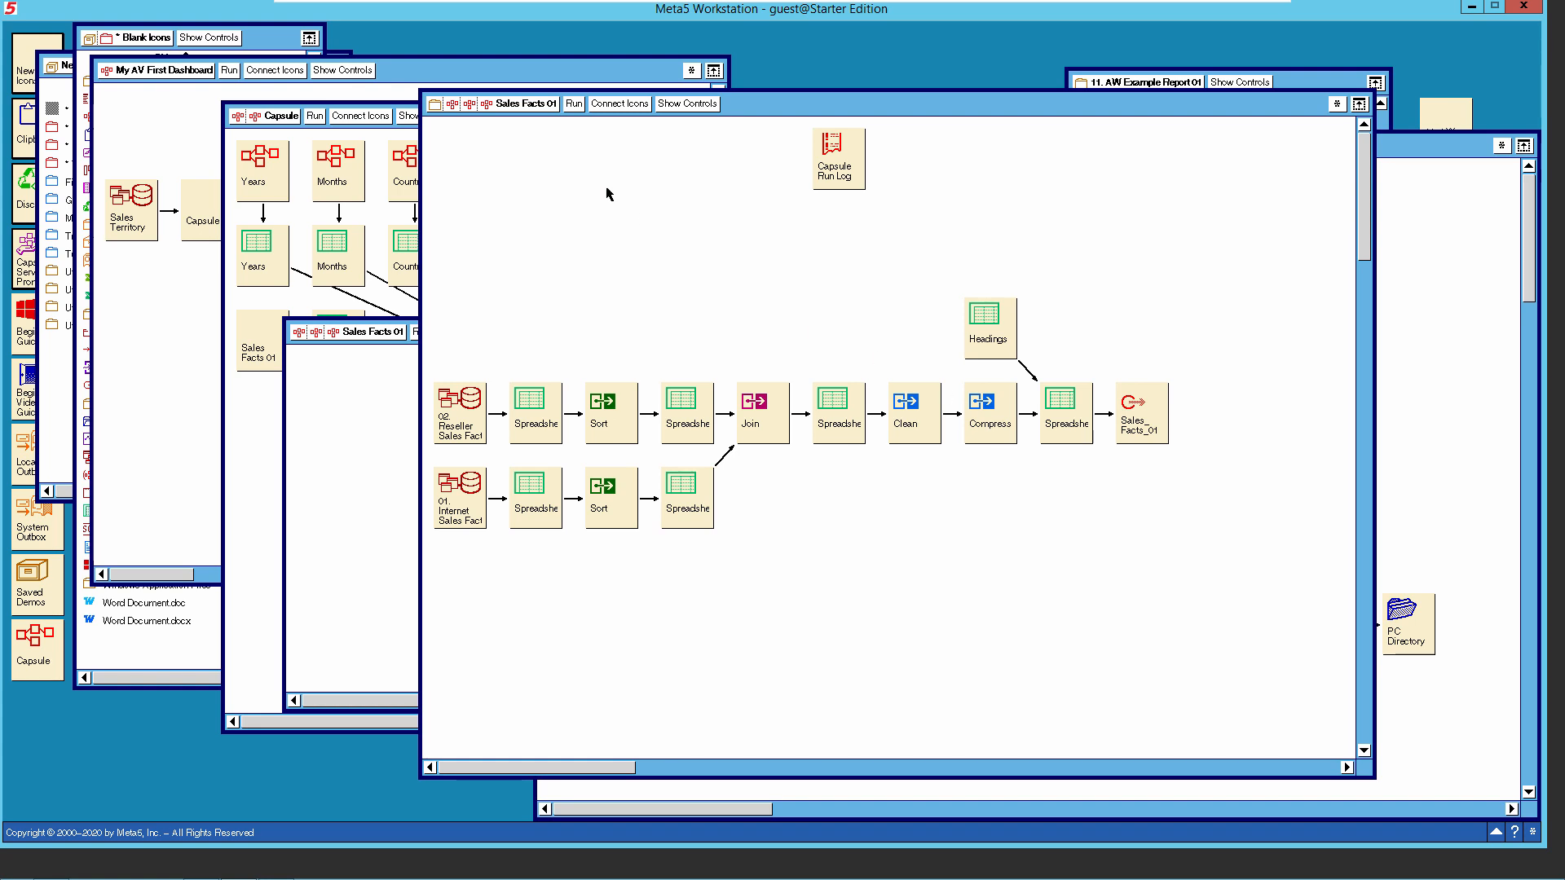
click(526, 104)
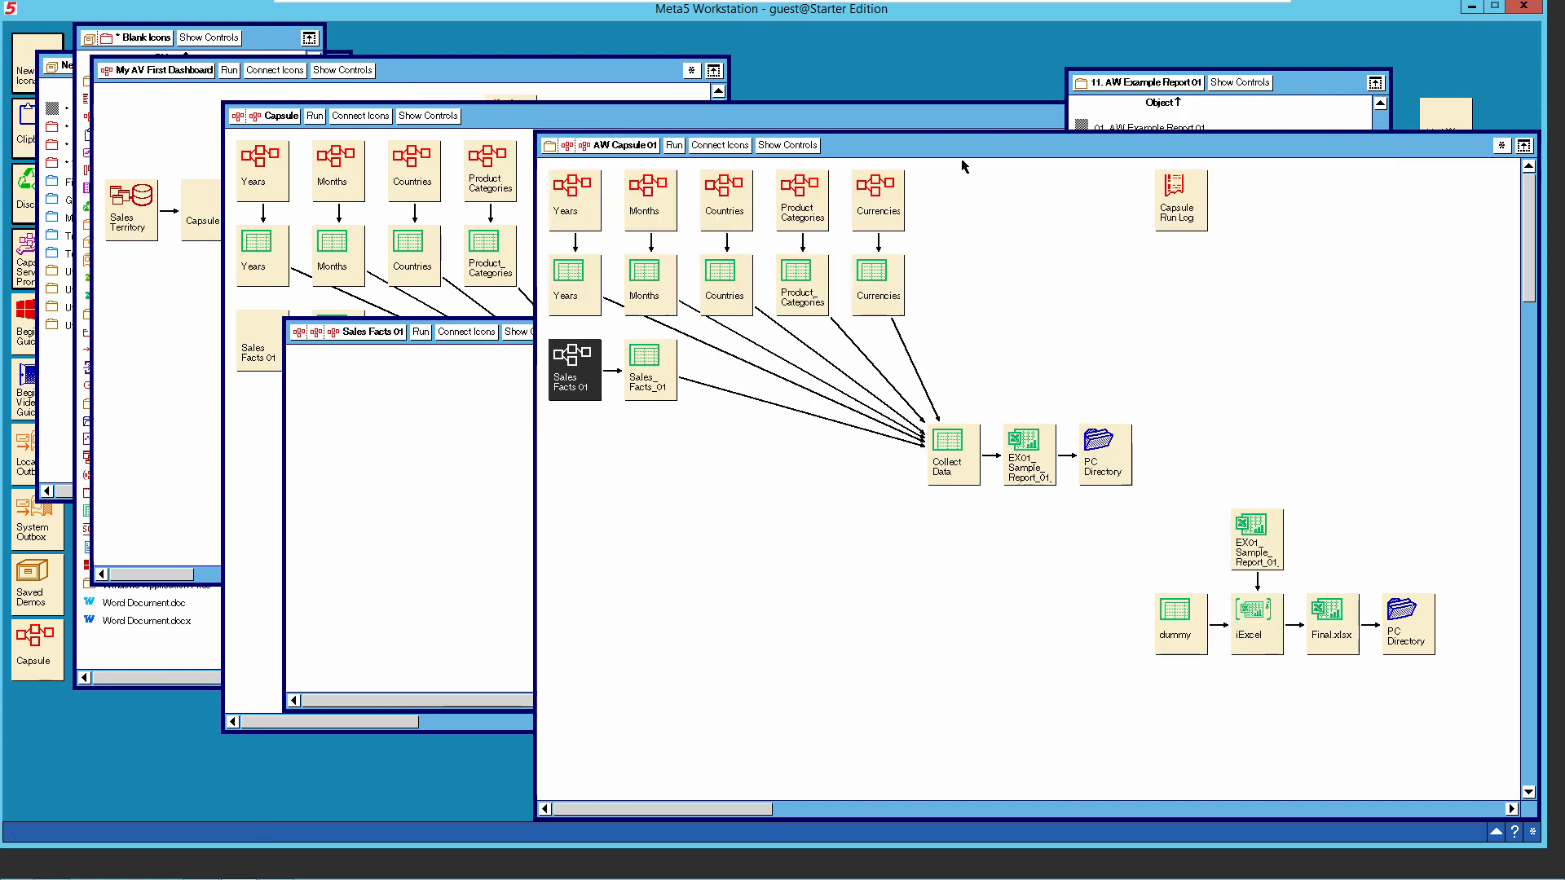
click(1109, 85)
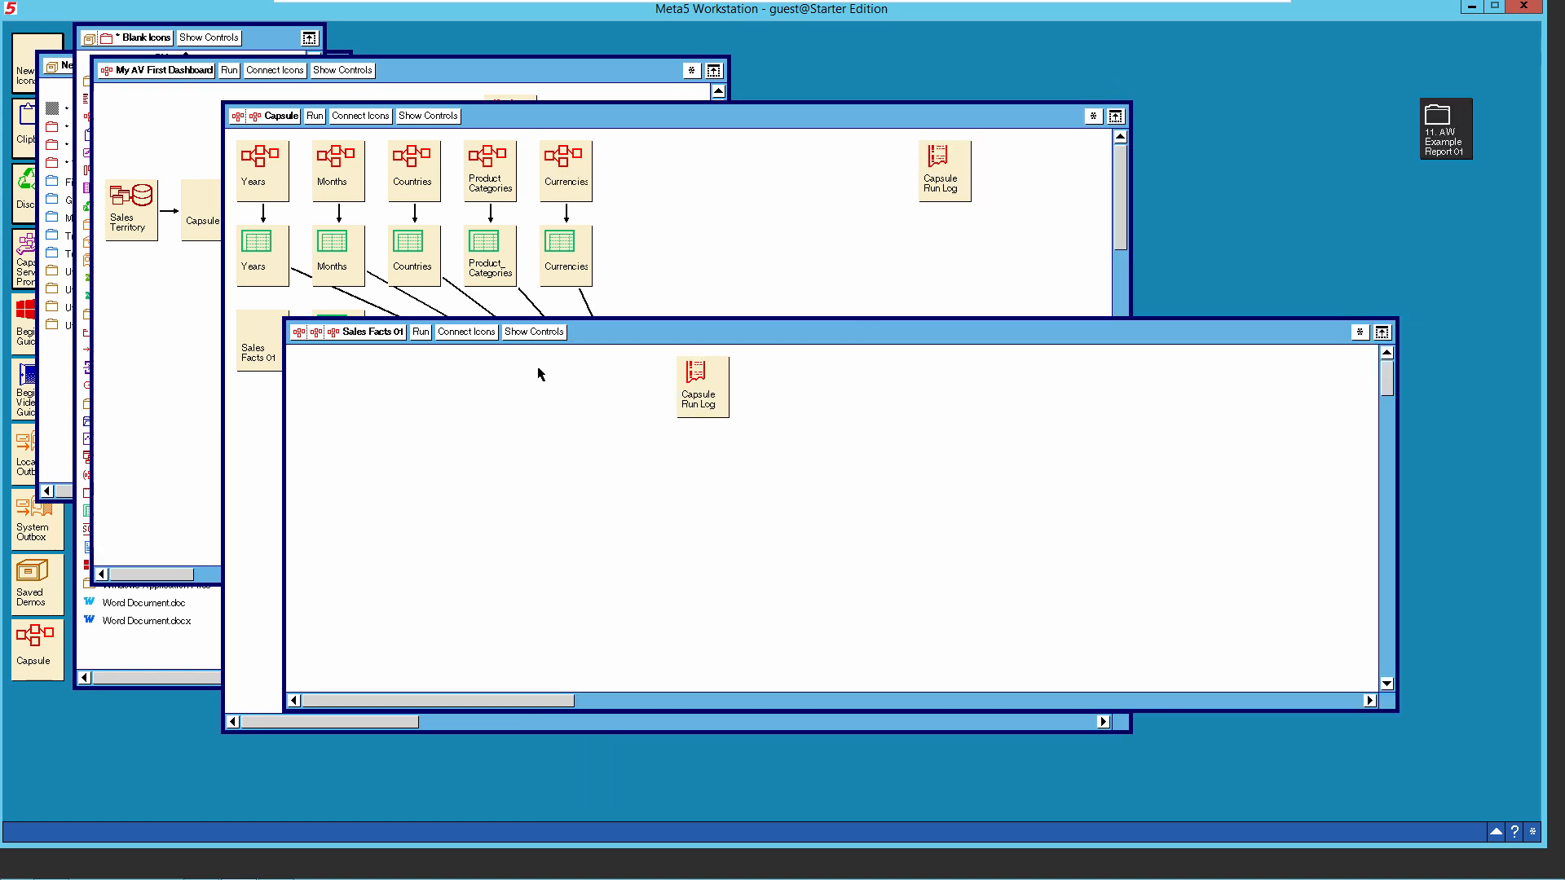
Copy the Sales Territory query into the empty Sales Facts 01 capsule and rename the copy as "02. Reseller Sales Fact".
click(897, 343)
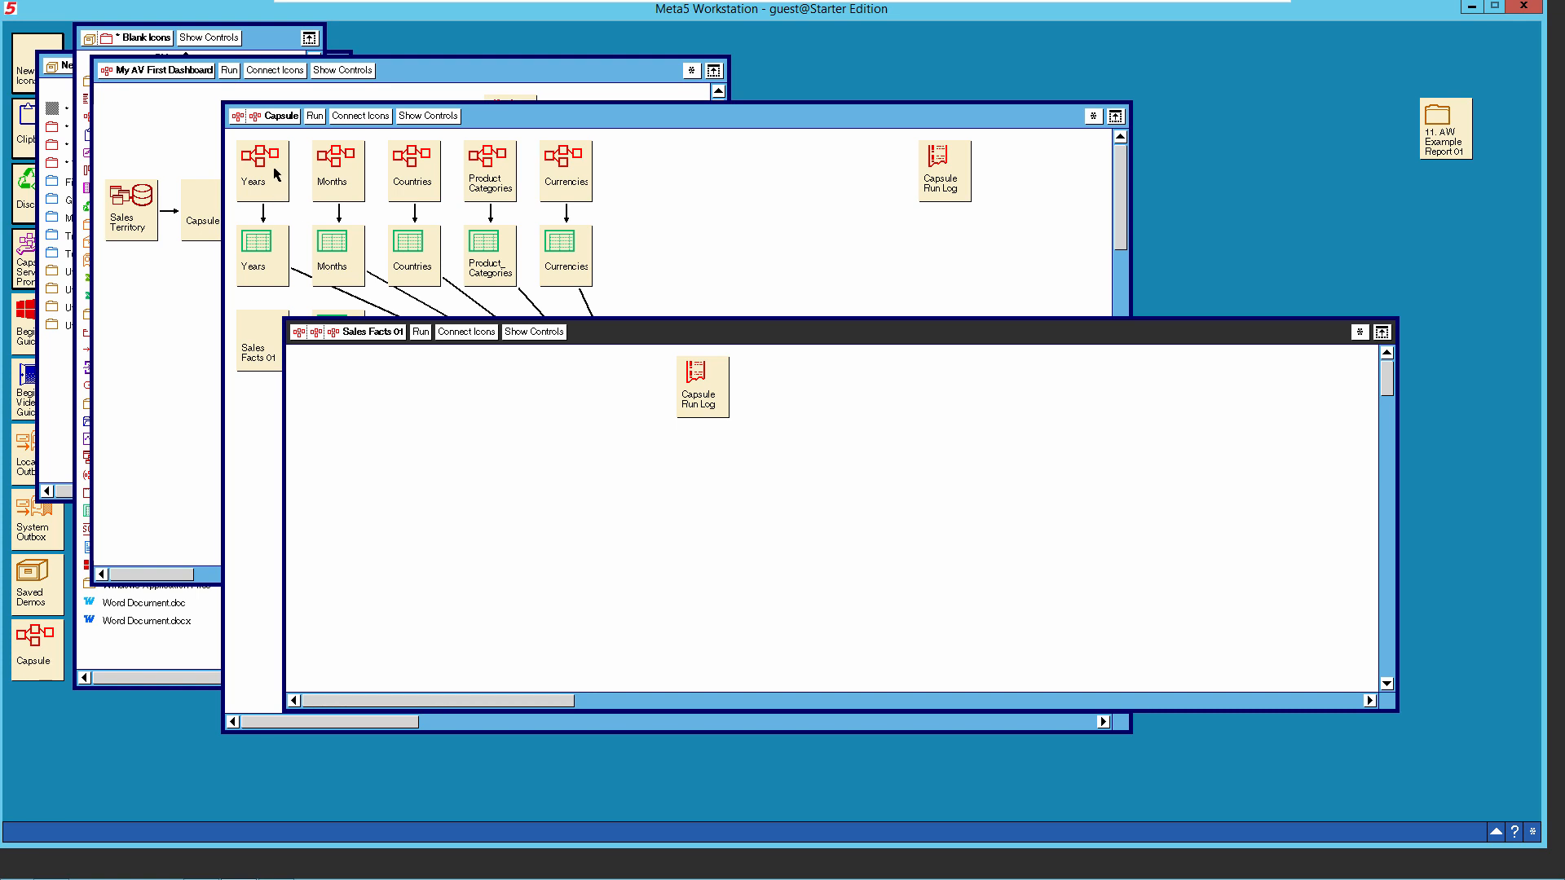
drag(134, 217, 336, 485)
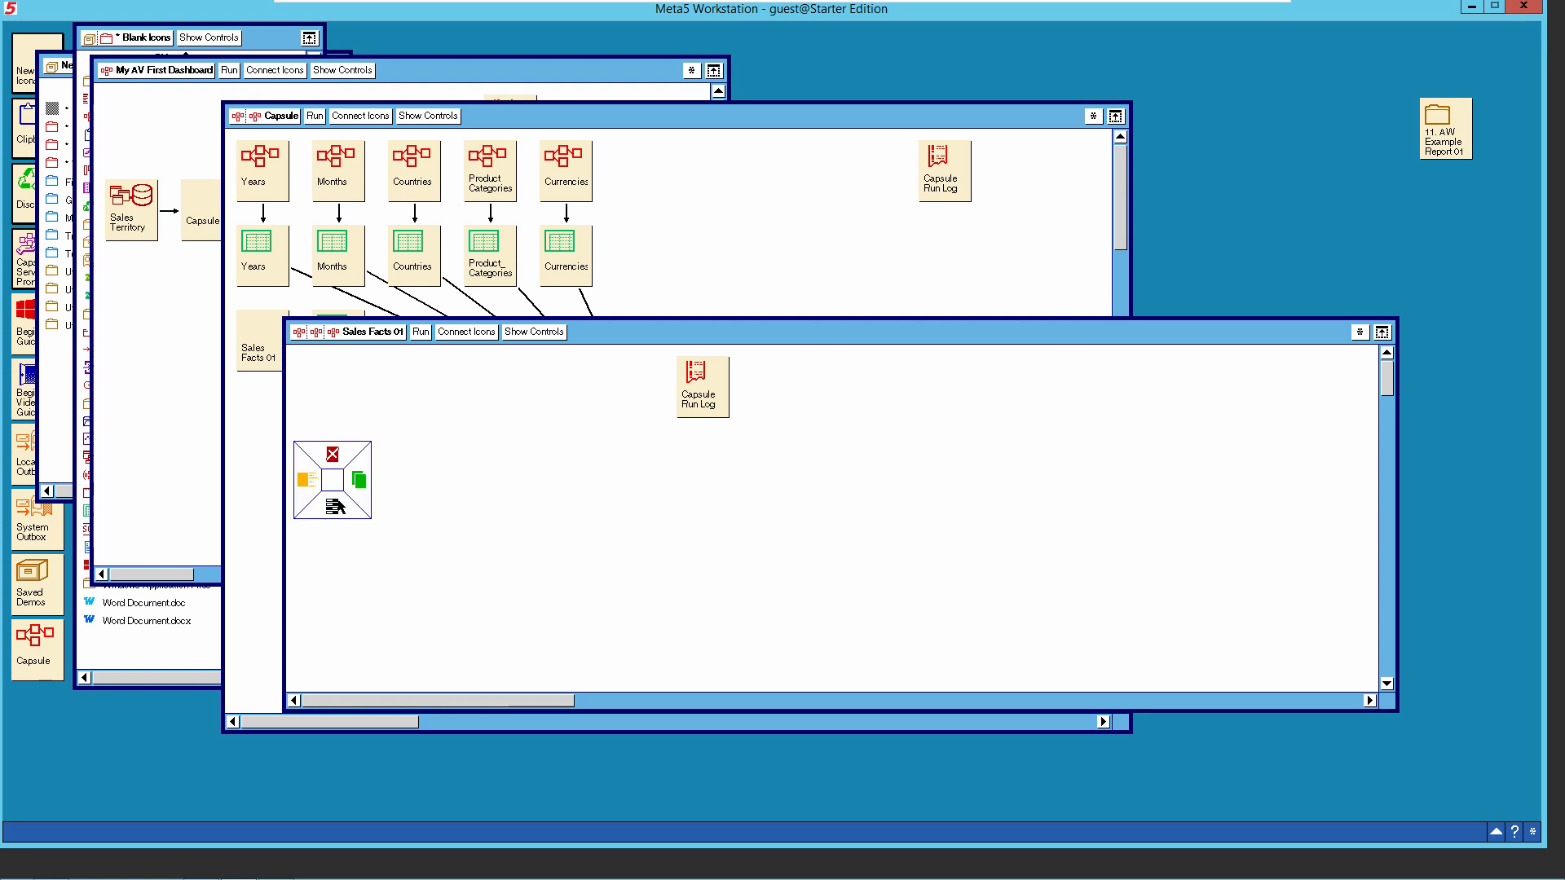
click(332, 506)
text(0)
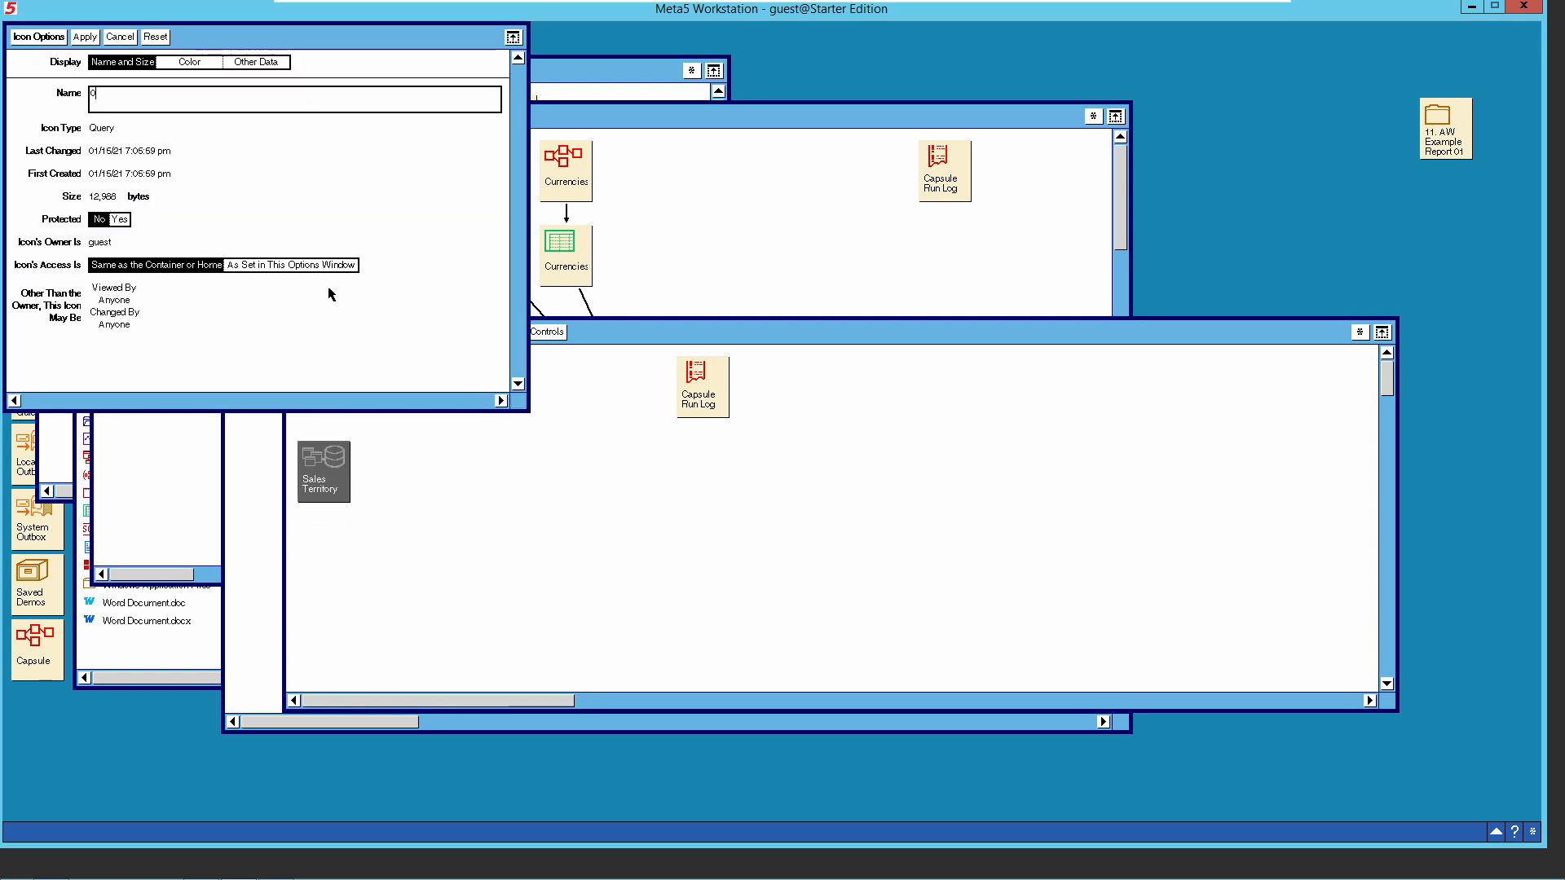
text(2. Reseller Sales Fact)
click(86, 37)
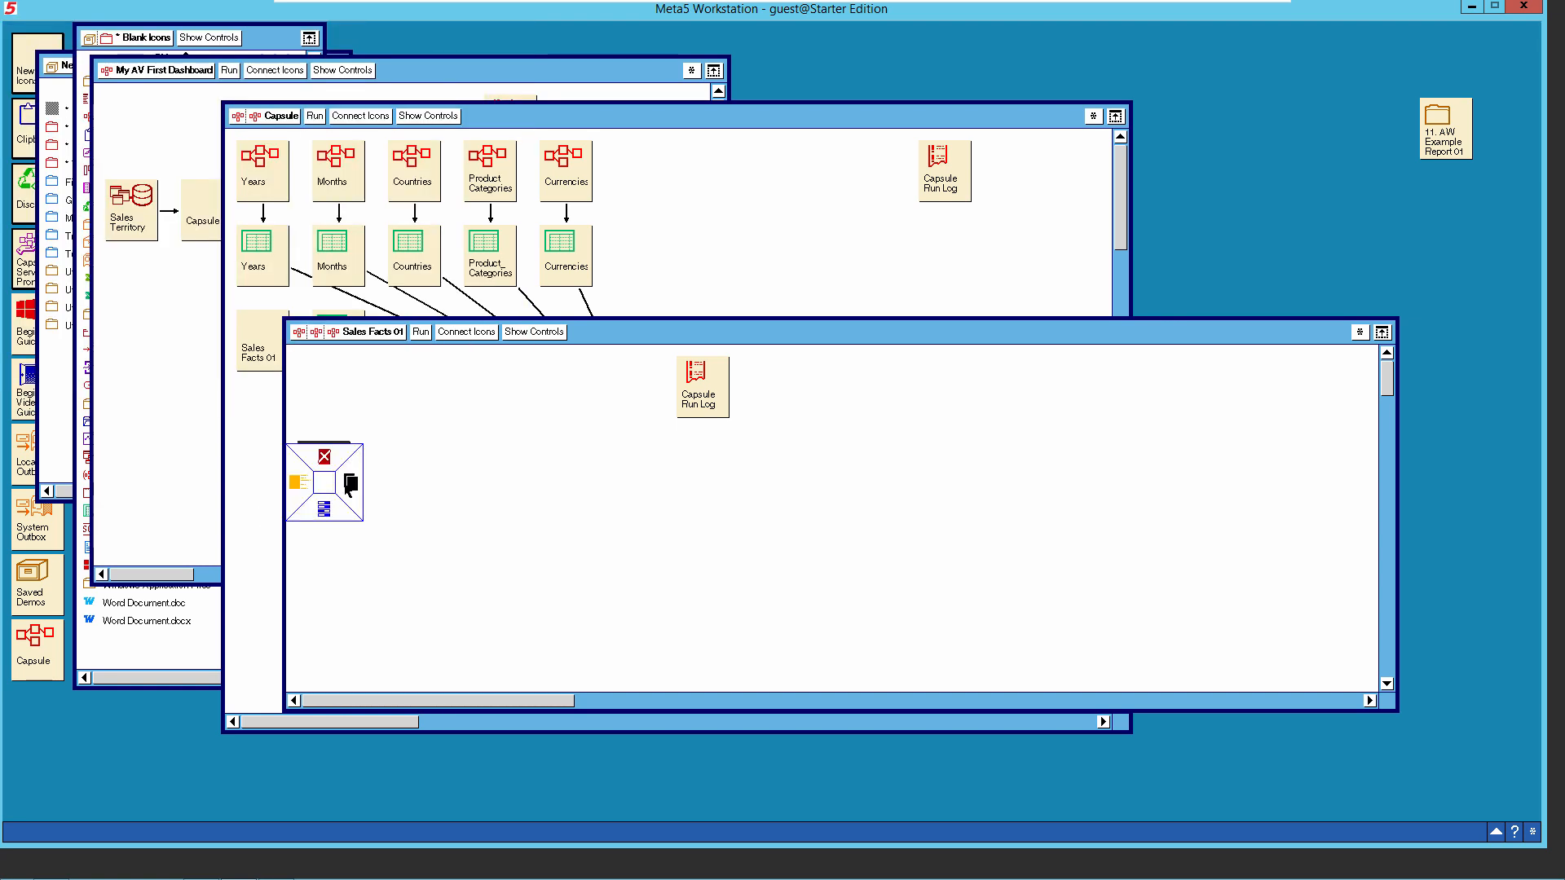
Duplicate the 02. Reseller Sales Fact query directly below it and rename the copy as "01. Internet Sales Fact".
click(348, 487)
click(330, 559)
right_click(330, 559)
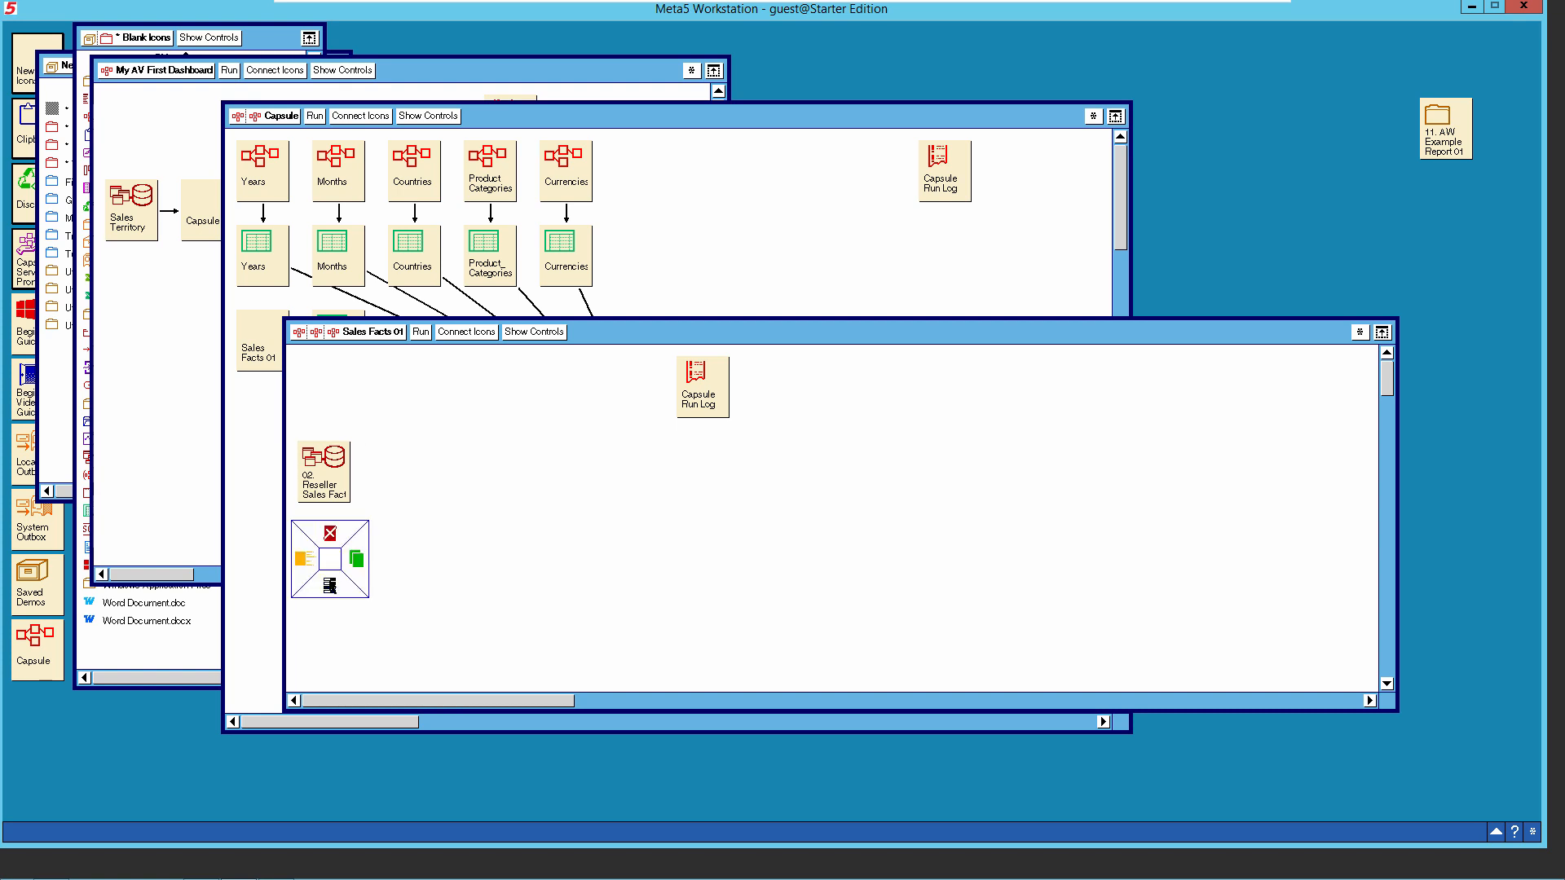
click(330, 585)
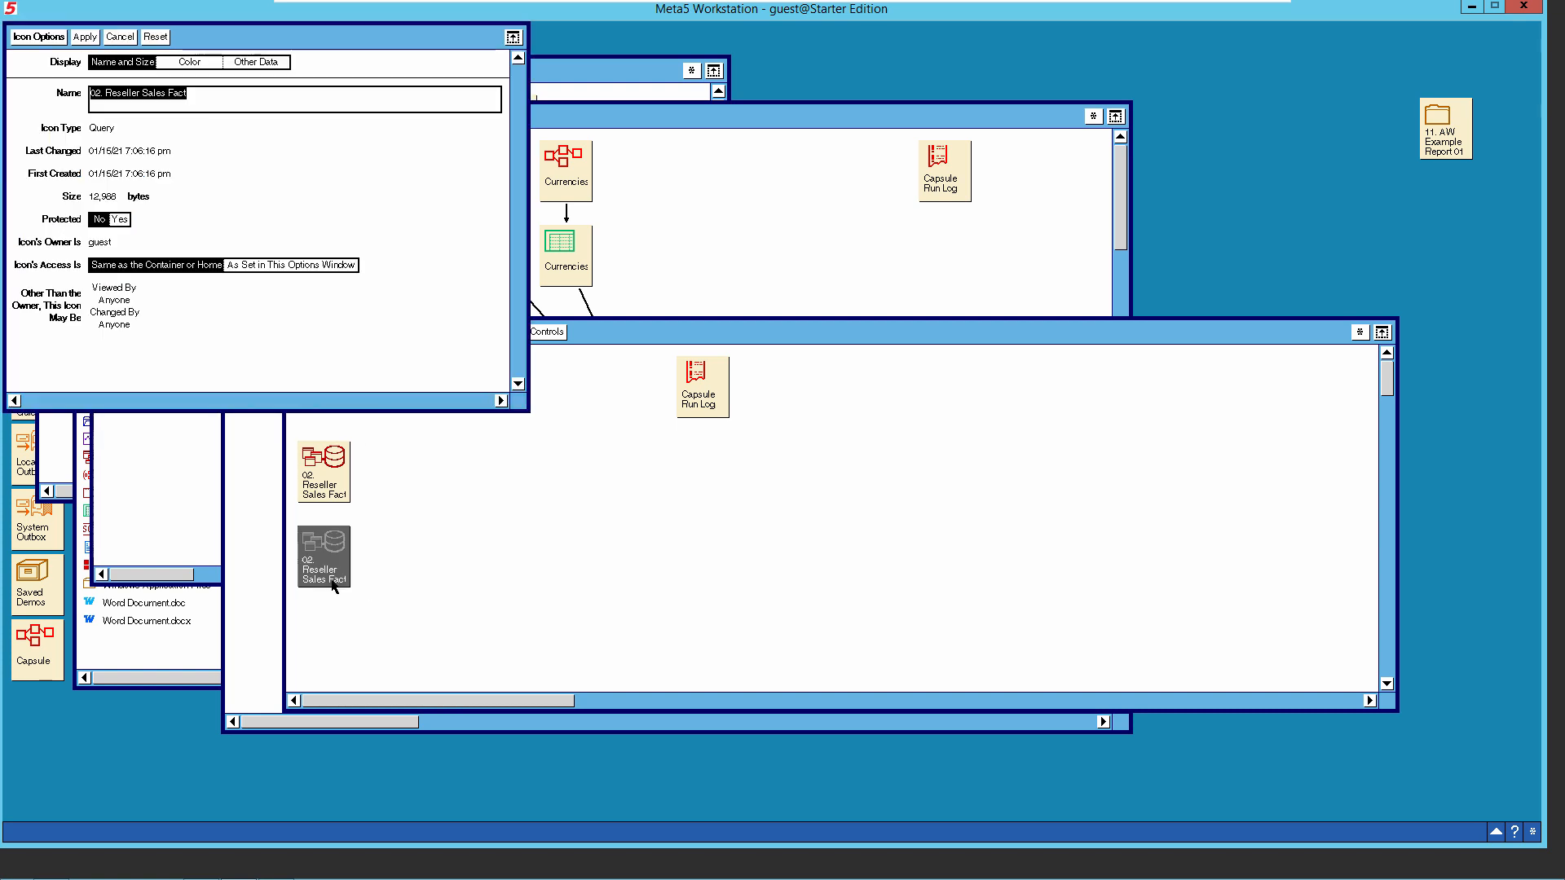
click(104, 99)
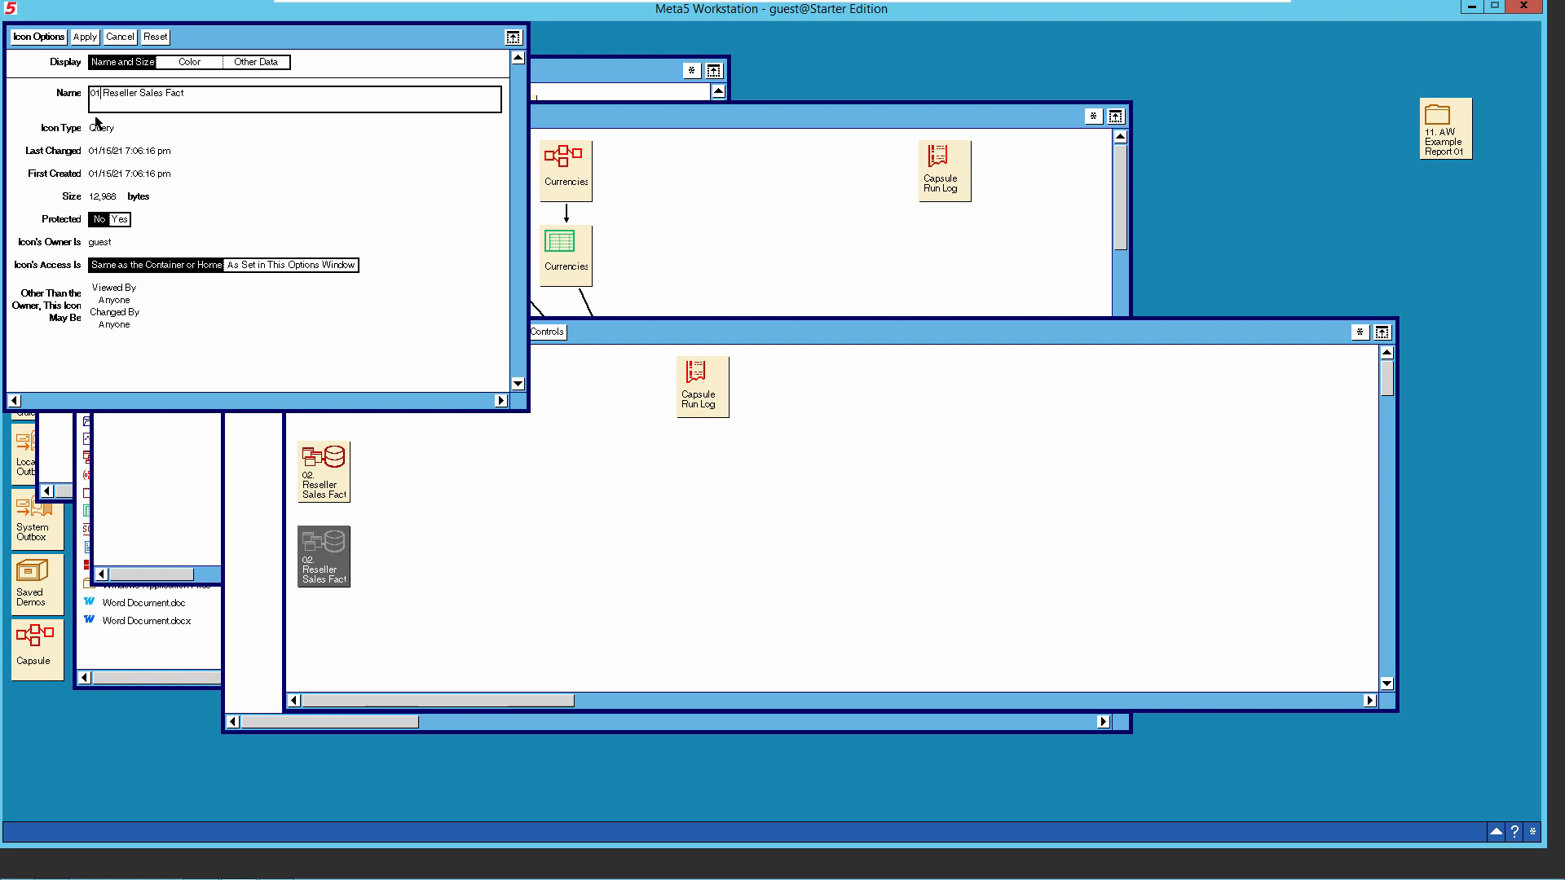
key(BackSpace)
text(1)
key(BackSpace)
key(BackSpace)
key(BackSpace)
key(BackSpace)
key(BackSpace)
key(BackSpace)
key(BackSpace)
key(BackSpace)
text(Internet)
click(62, 39)
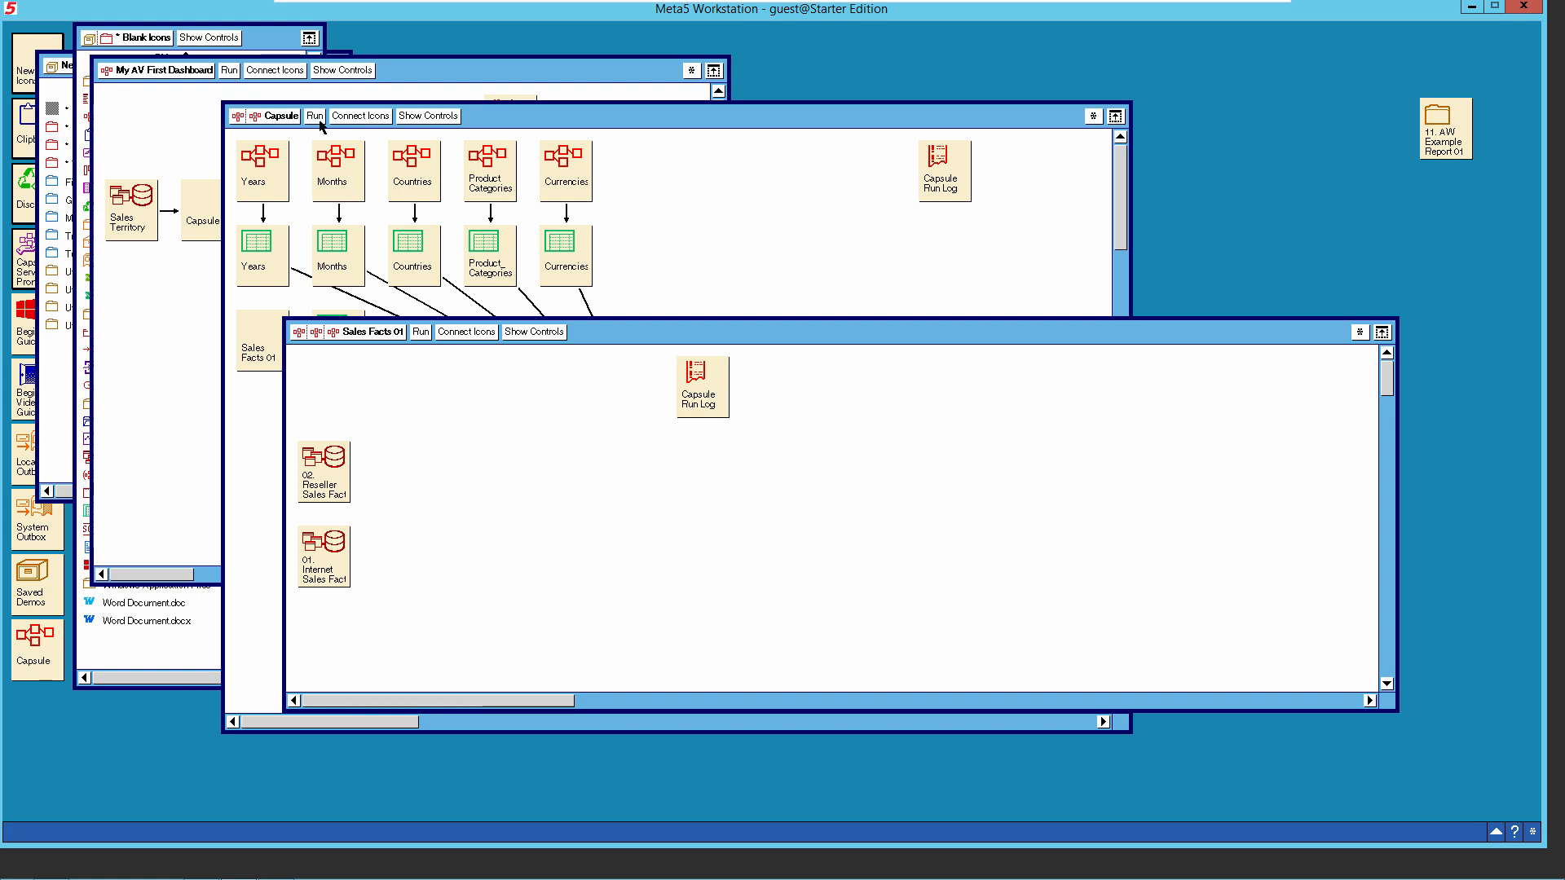
Place a blank Spreadsheet icon immediately right of each of the two sales fact queries.
click(274, 51)
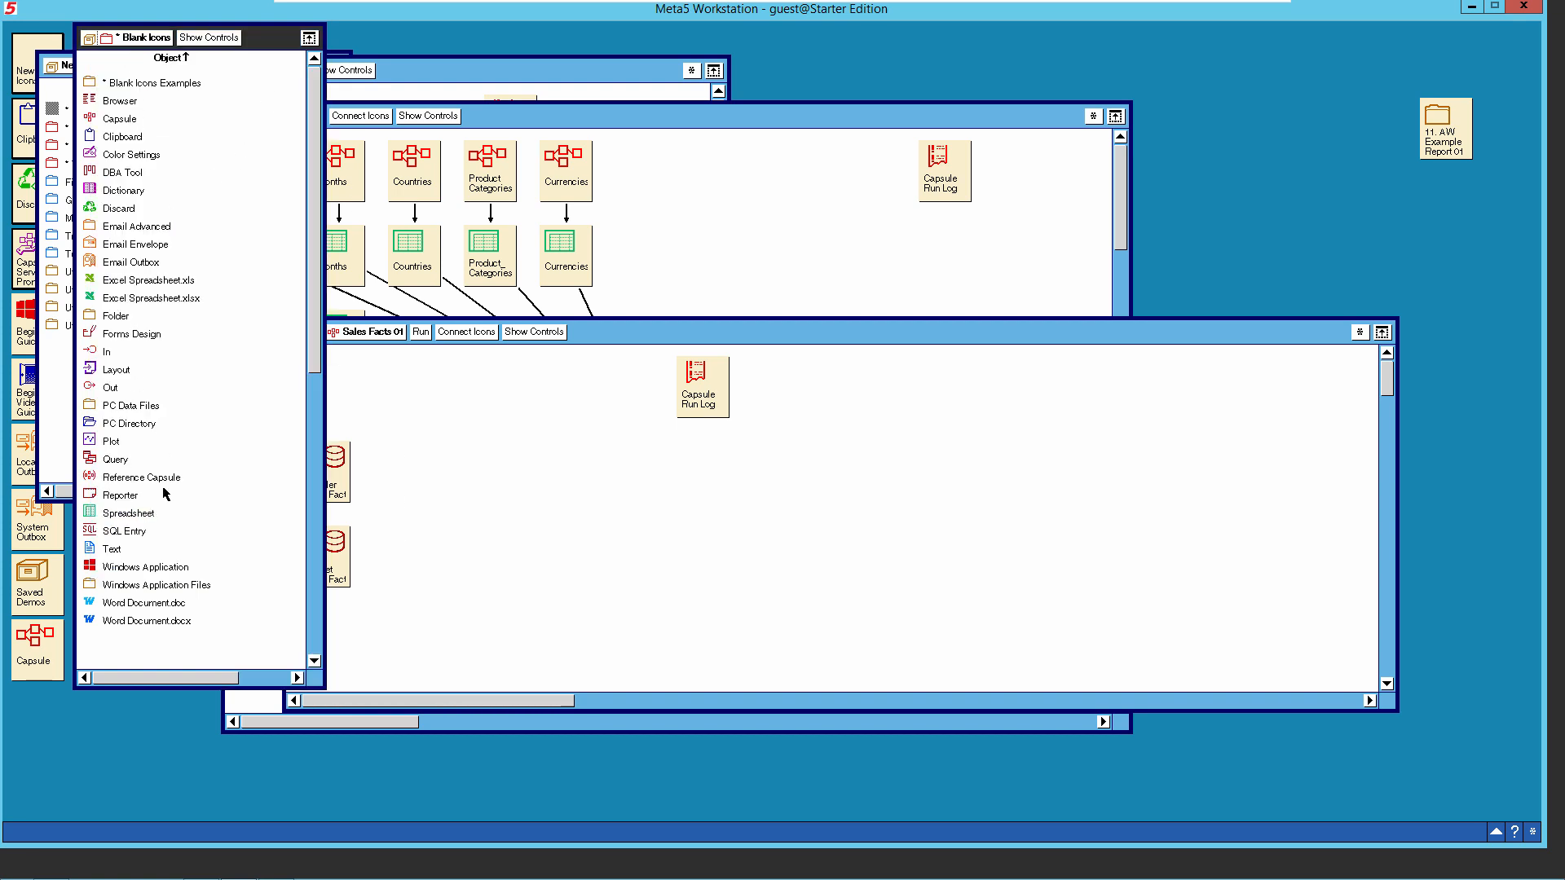
click(156, 515)
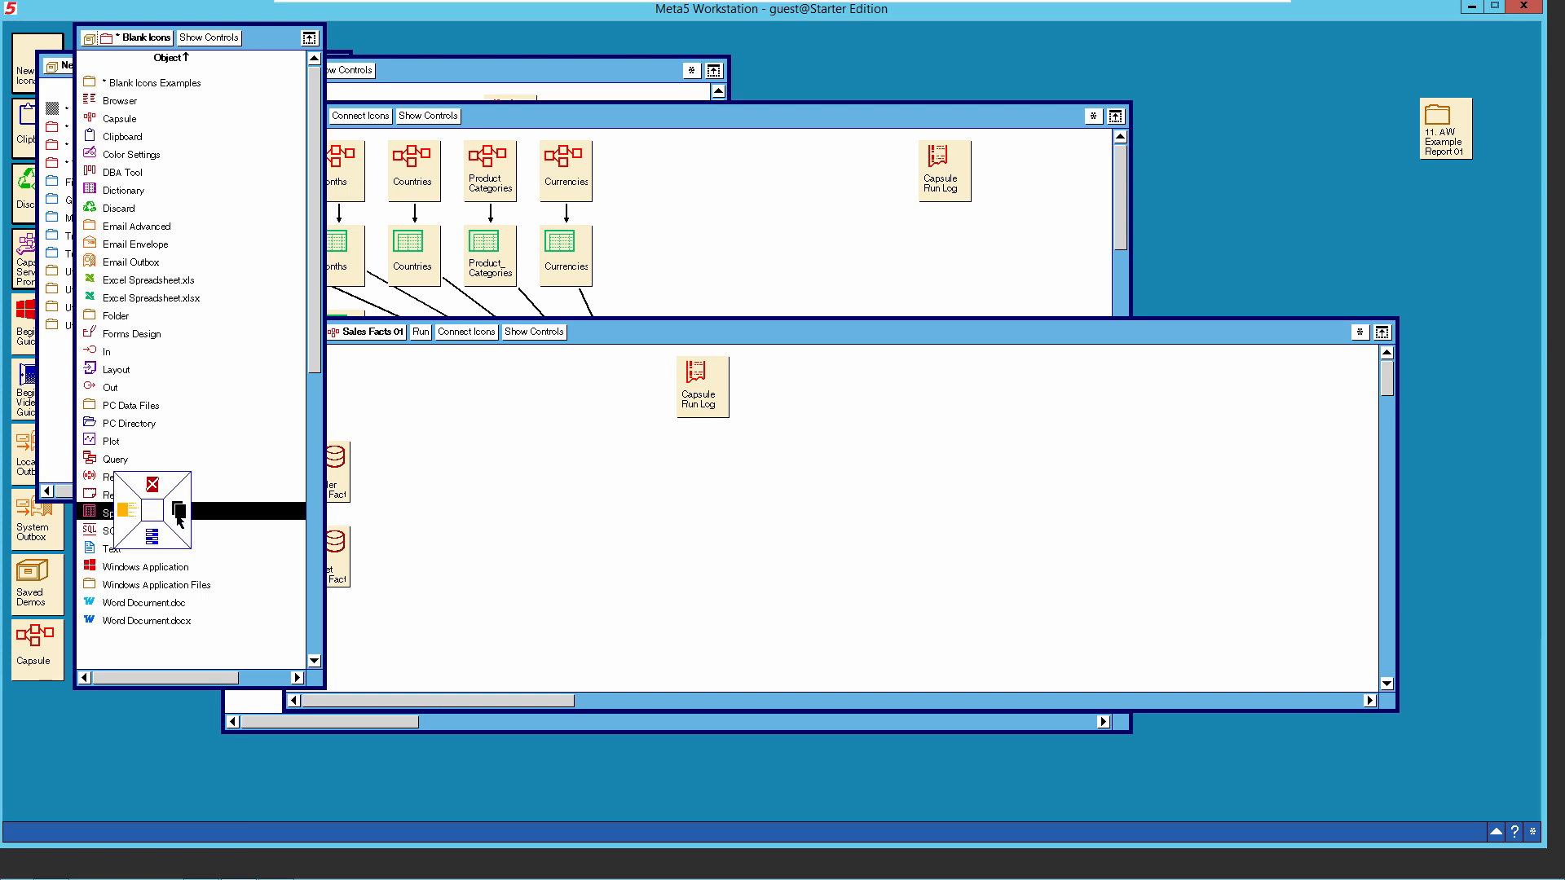
click(175, 513)
click(392, 479)
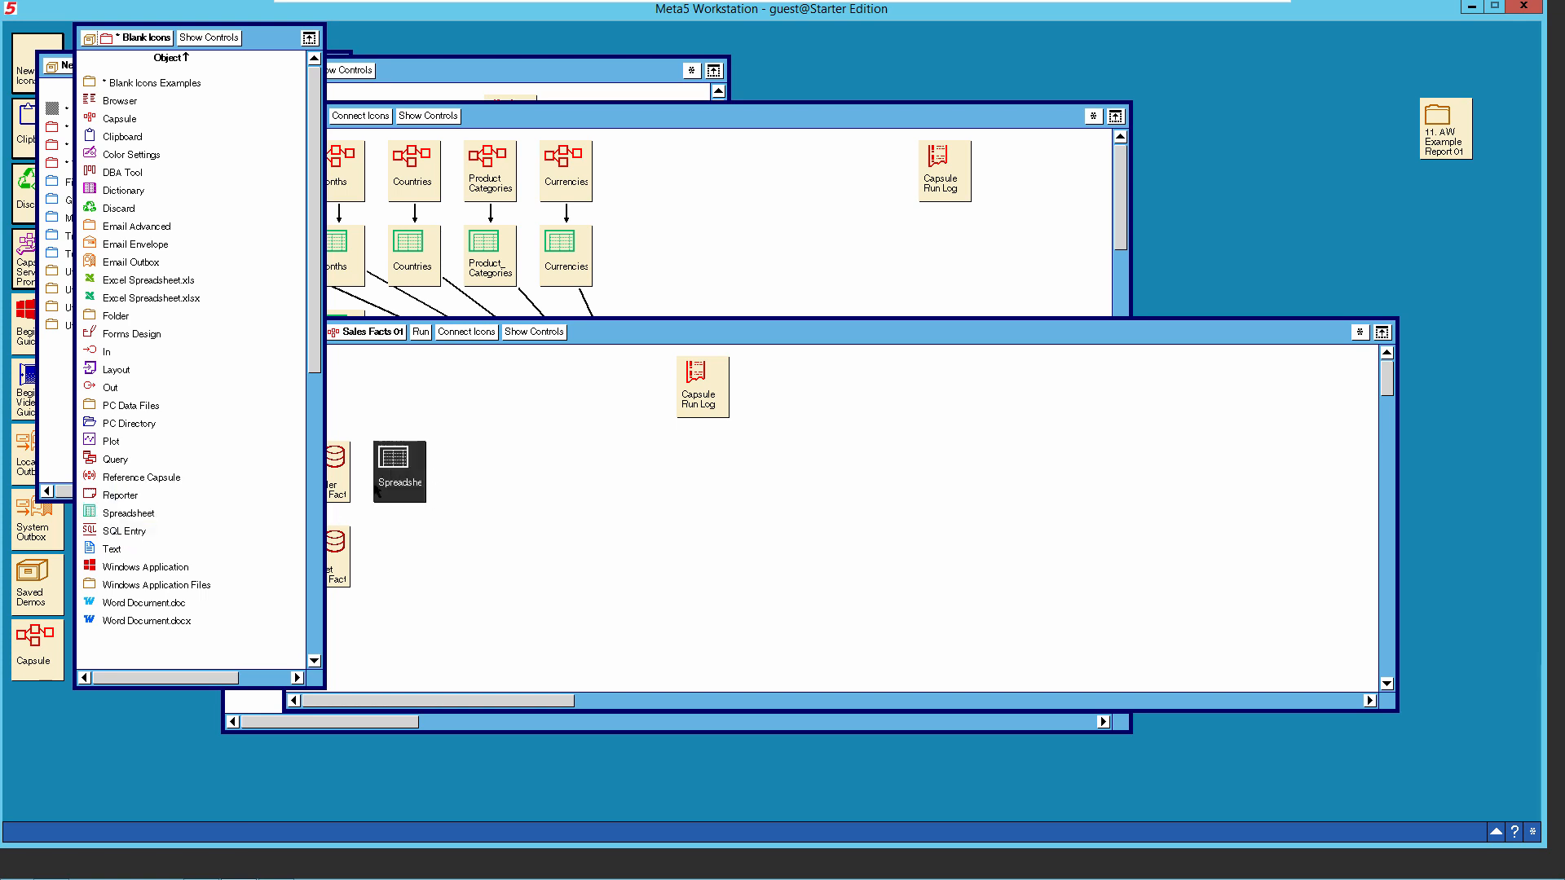
click(403, 477)
click(409, 513)
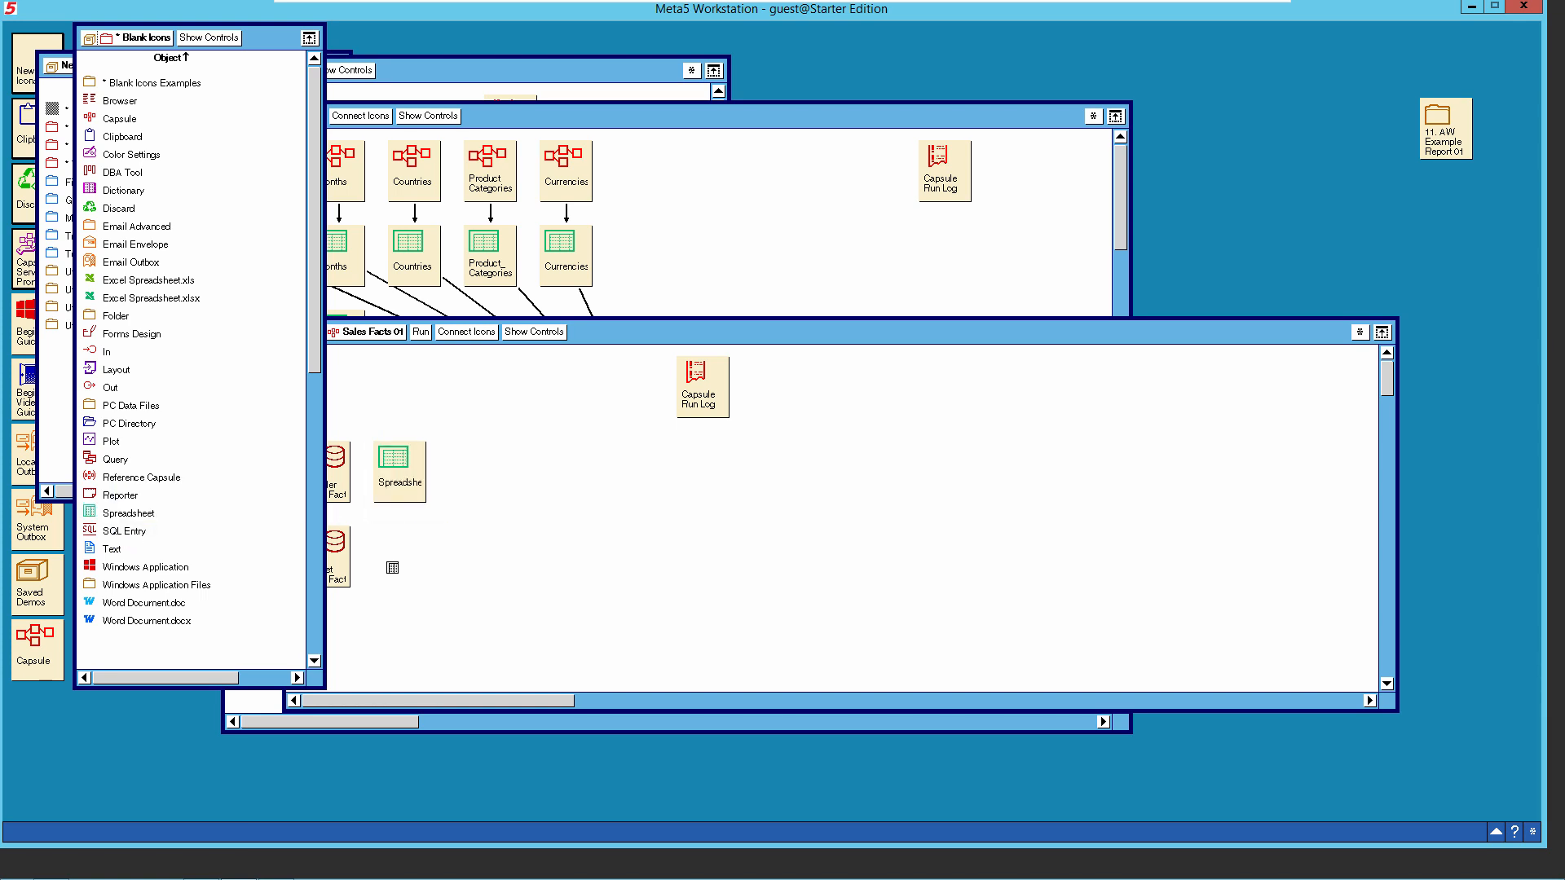
click(392, 567)
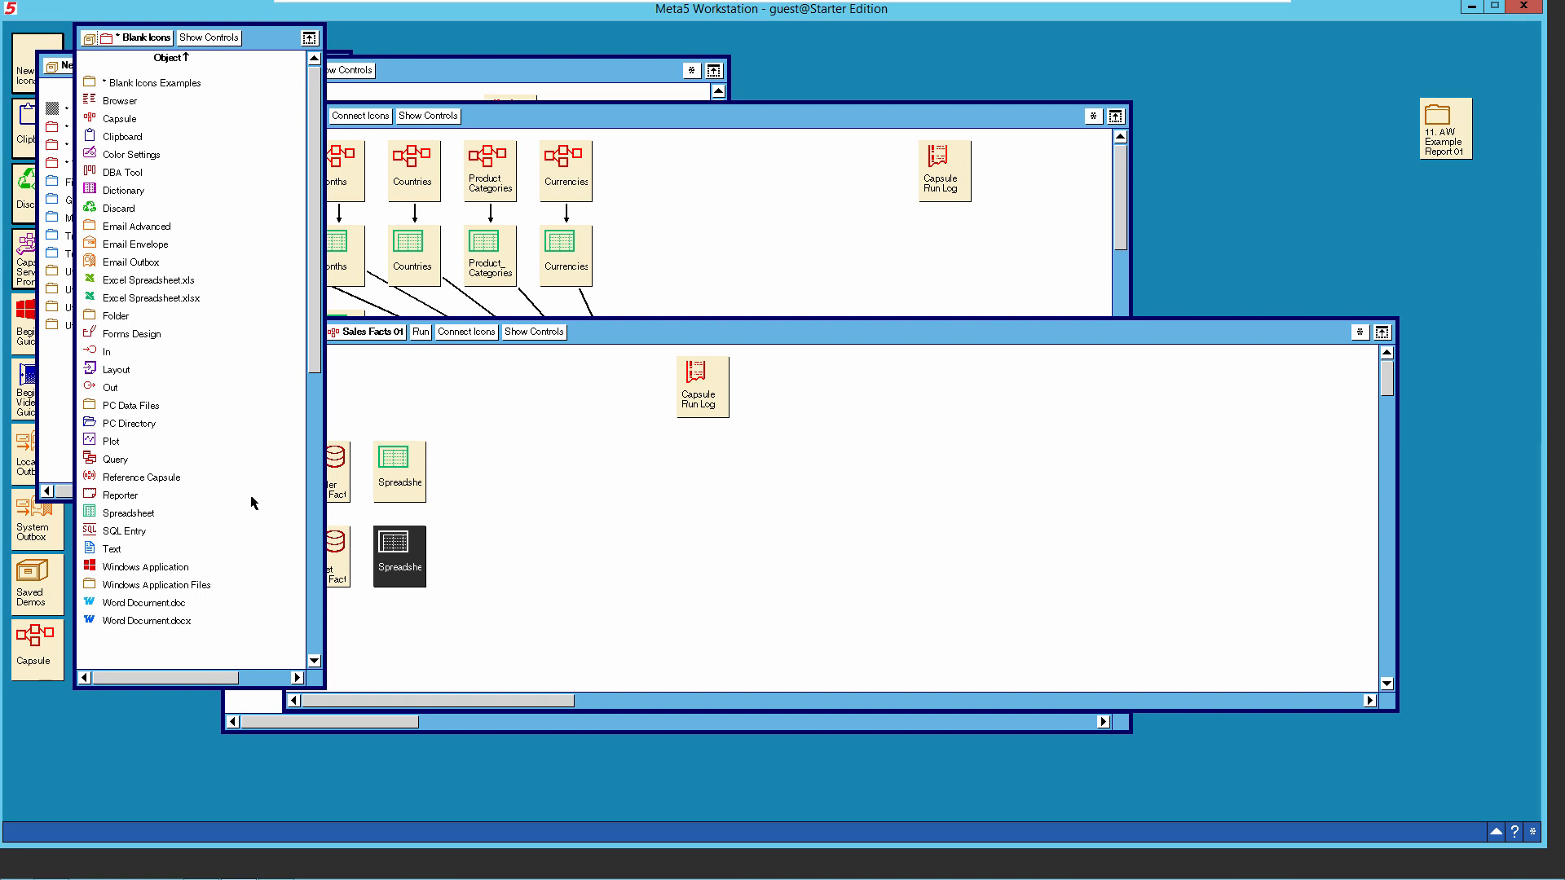
Add a second Spreadsheet icon to both query rows, leaving one empty icon slot after the first spreadsheet.
click(399, 468)
click(428, 469)
click(541, 467)
click(543, 467)
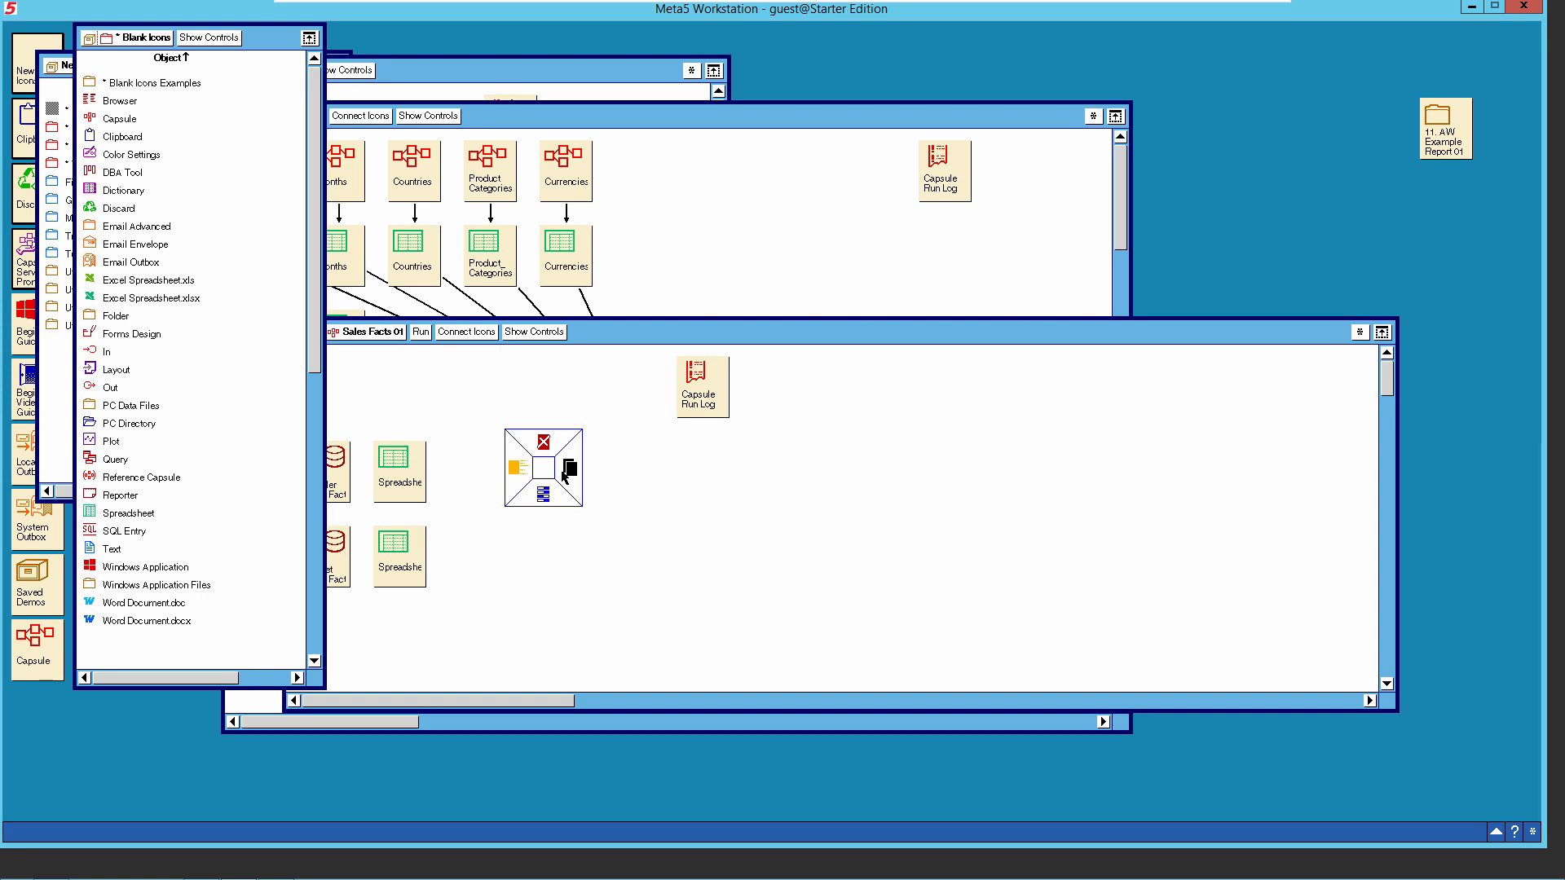
click(564, 476)
click(545, 553)
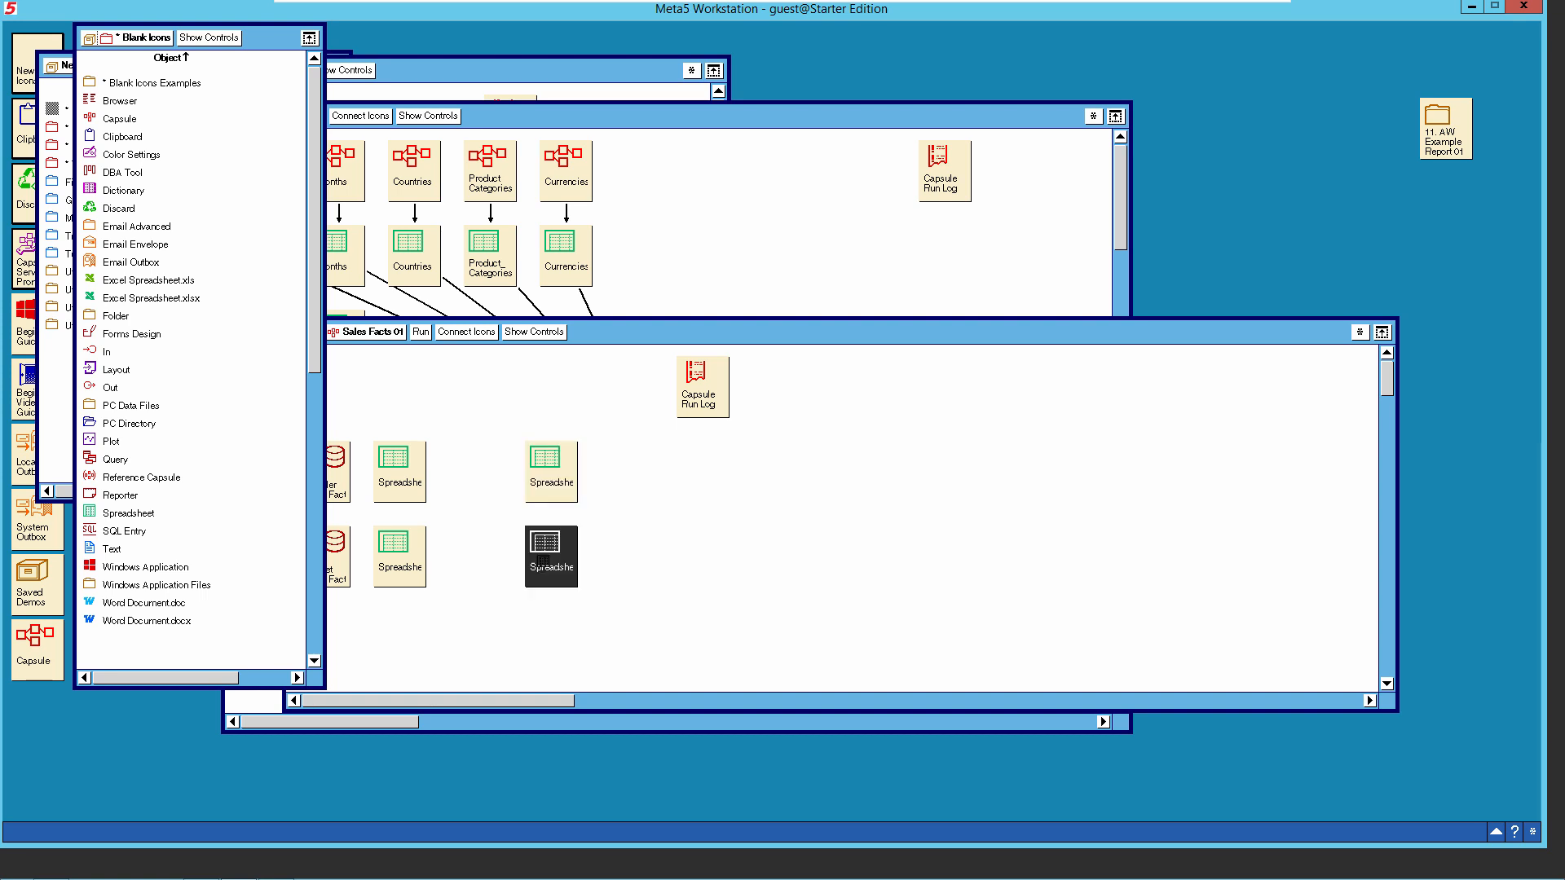
Add two more Spreadsheet copies to the reseller row, the first after one empty slot and the second after two.
click(563, 470)
click(588, 466)
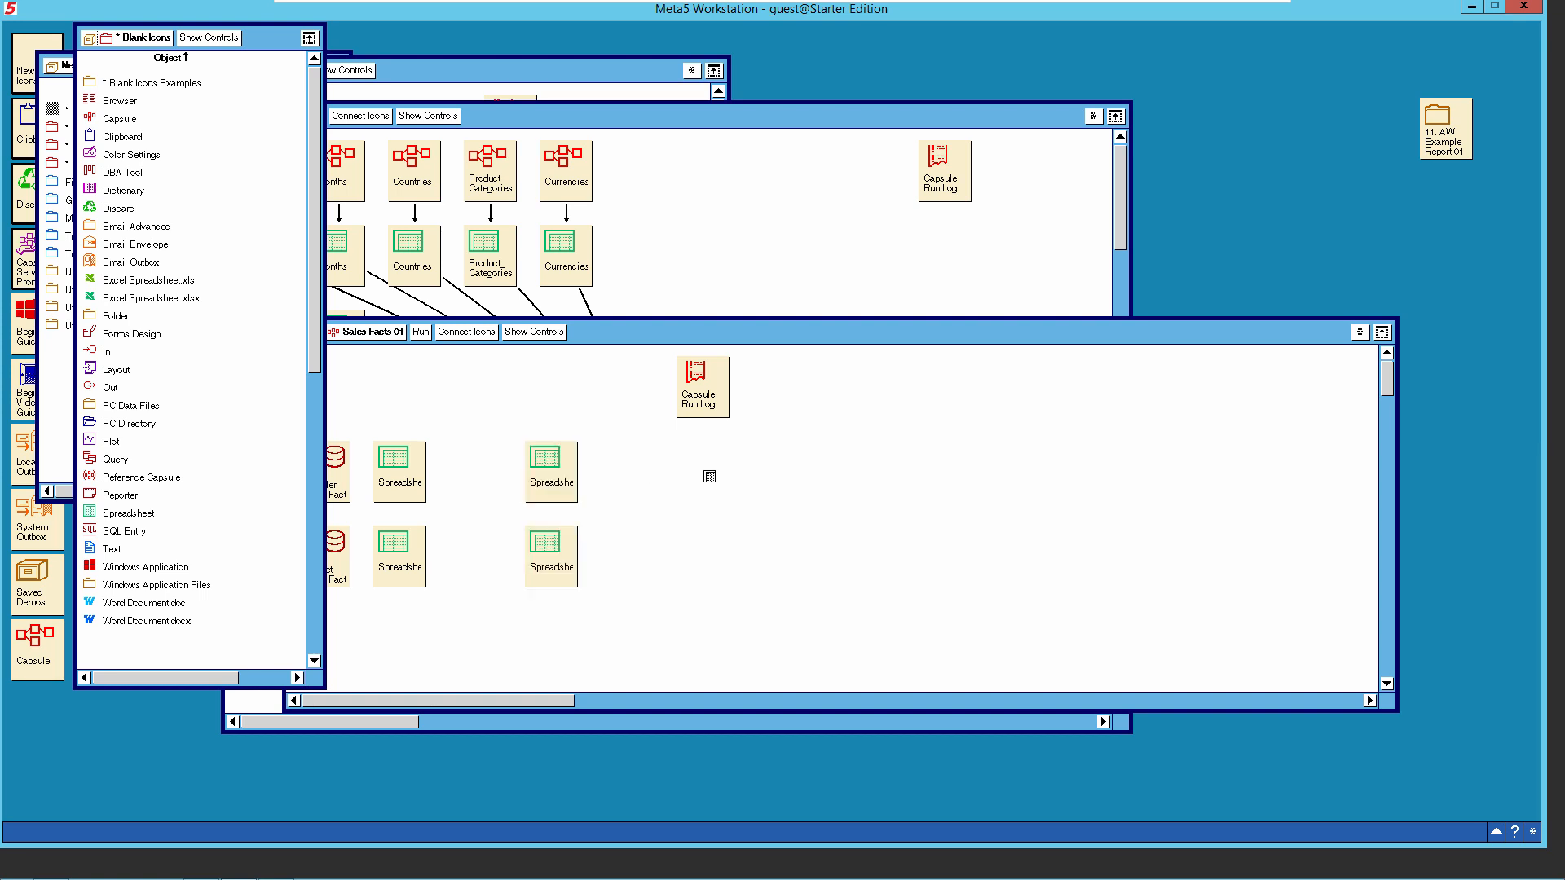
click(685, 476)
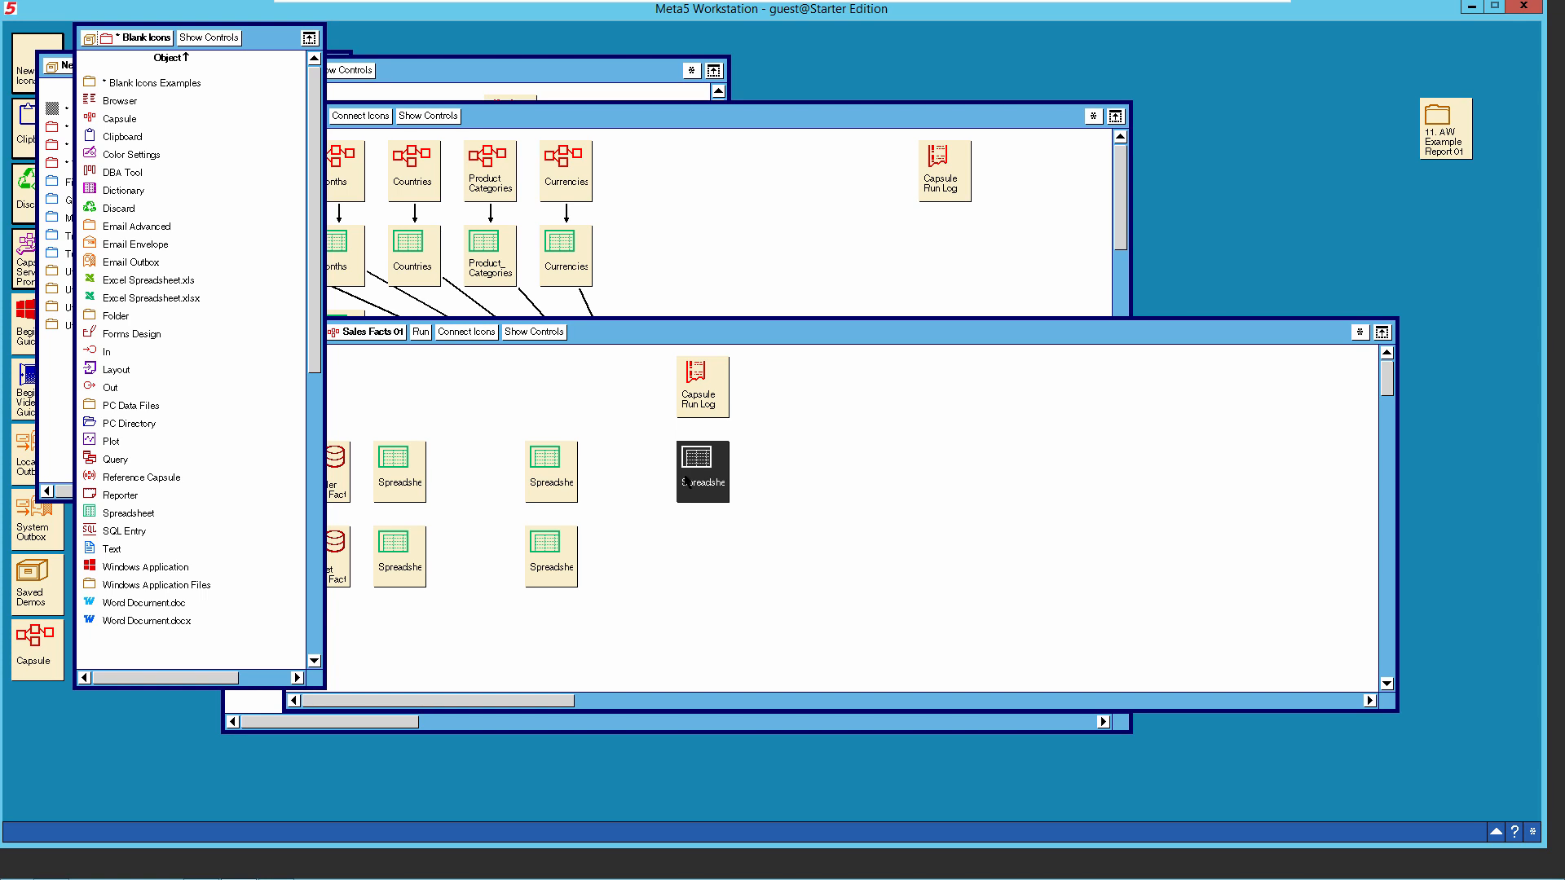
click(687, 477)
click(721, 476)
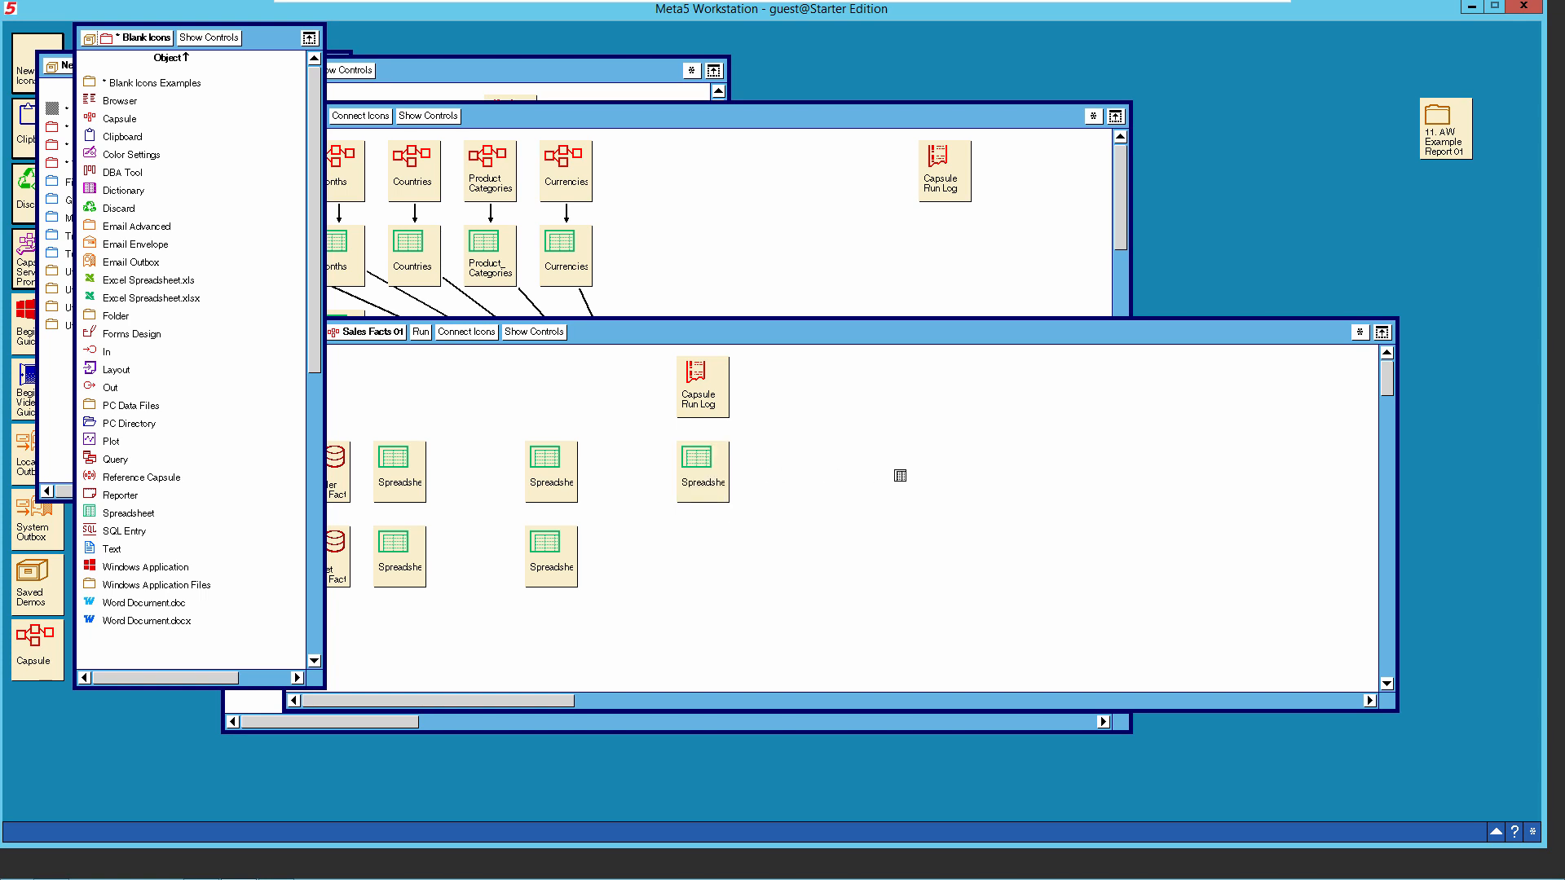
click(902, 475)
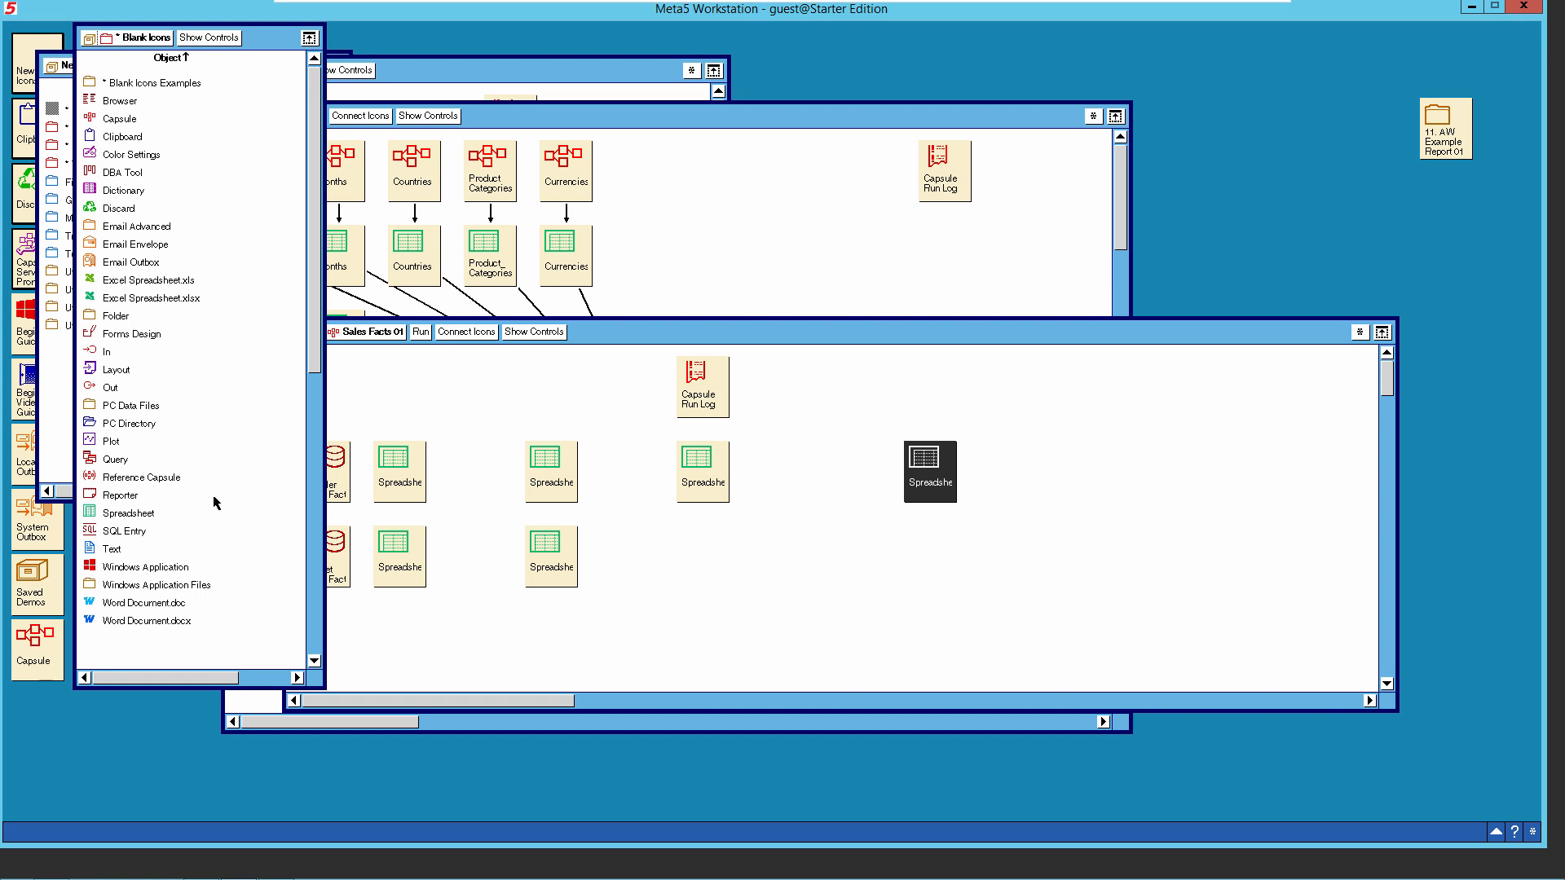
Place a blank Out icon right of the last spreadsheet in the reseller row and rename it "Sales_Facts_01".
click(119, 392)
click(119, 392)
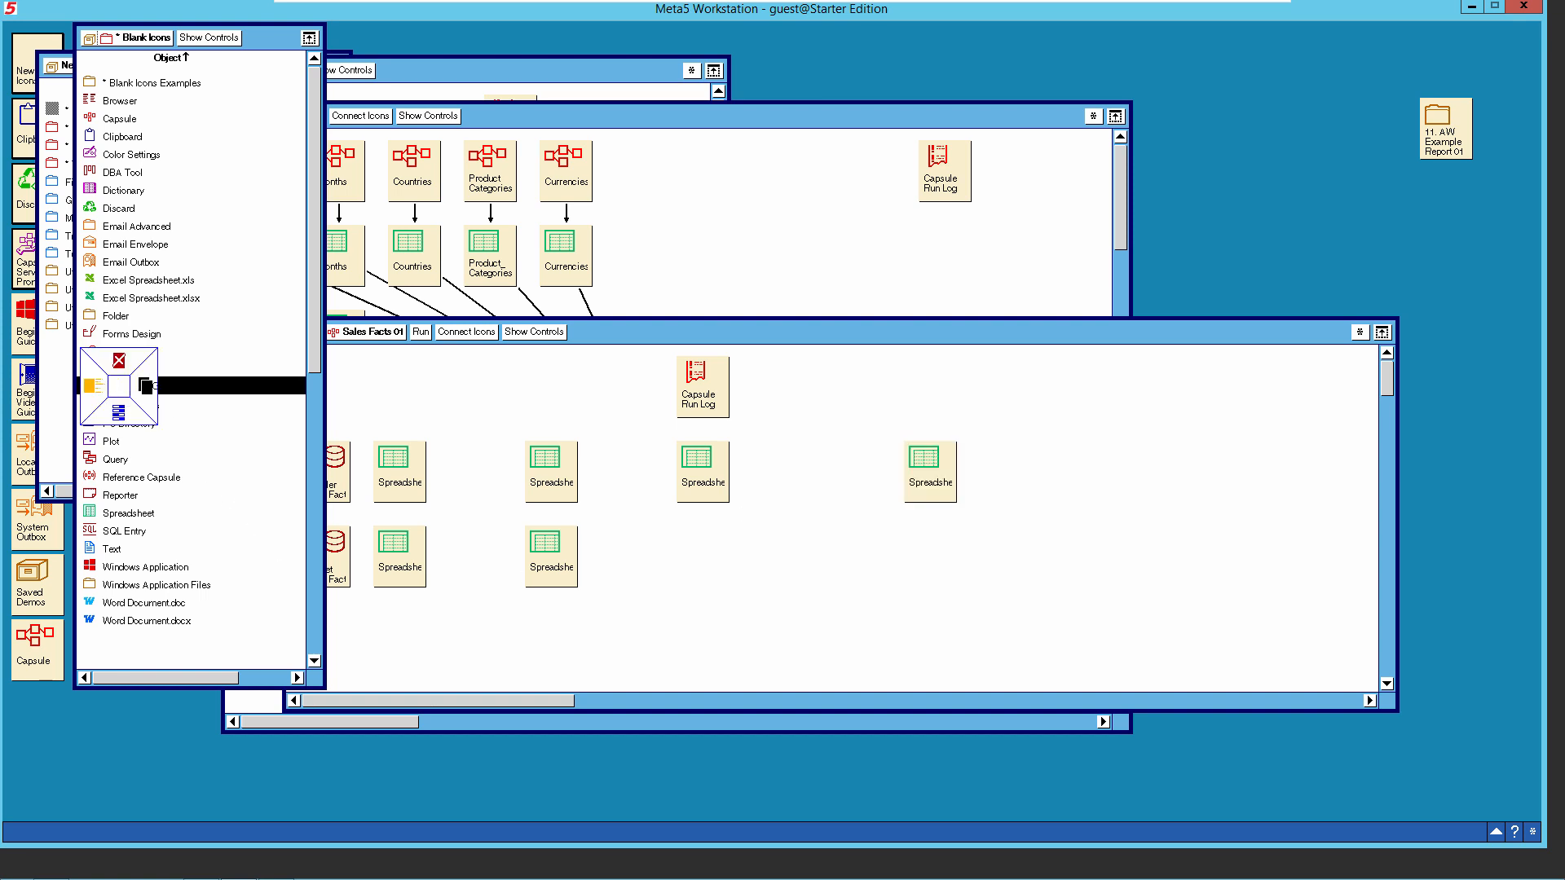
click(144, 388)
click(1008, 474)
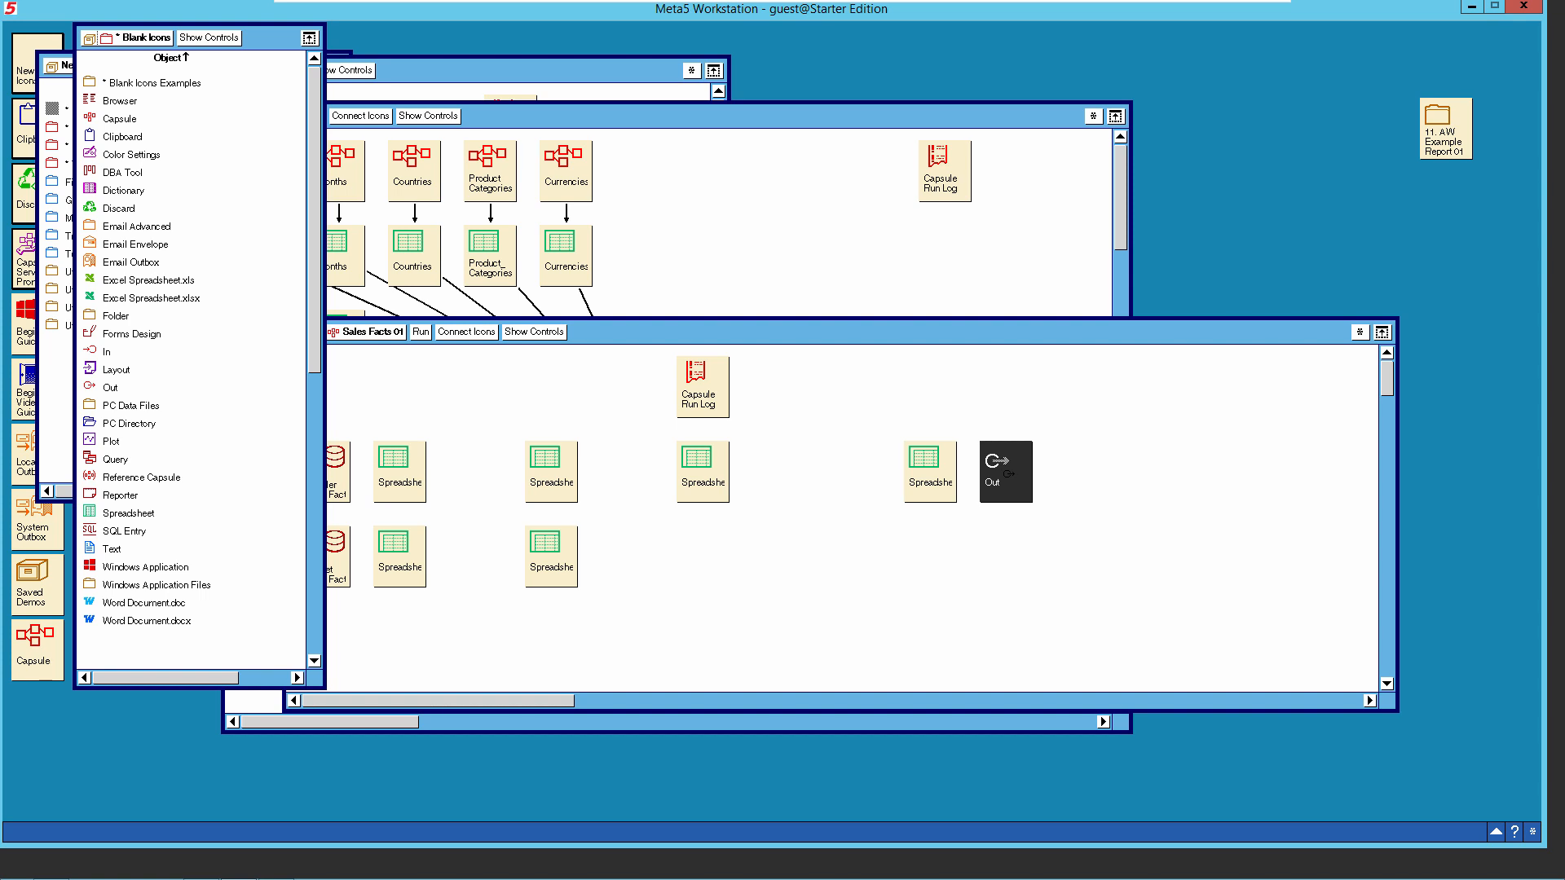
click(1011, 480)
click(1012, 501)
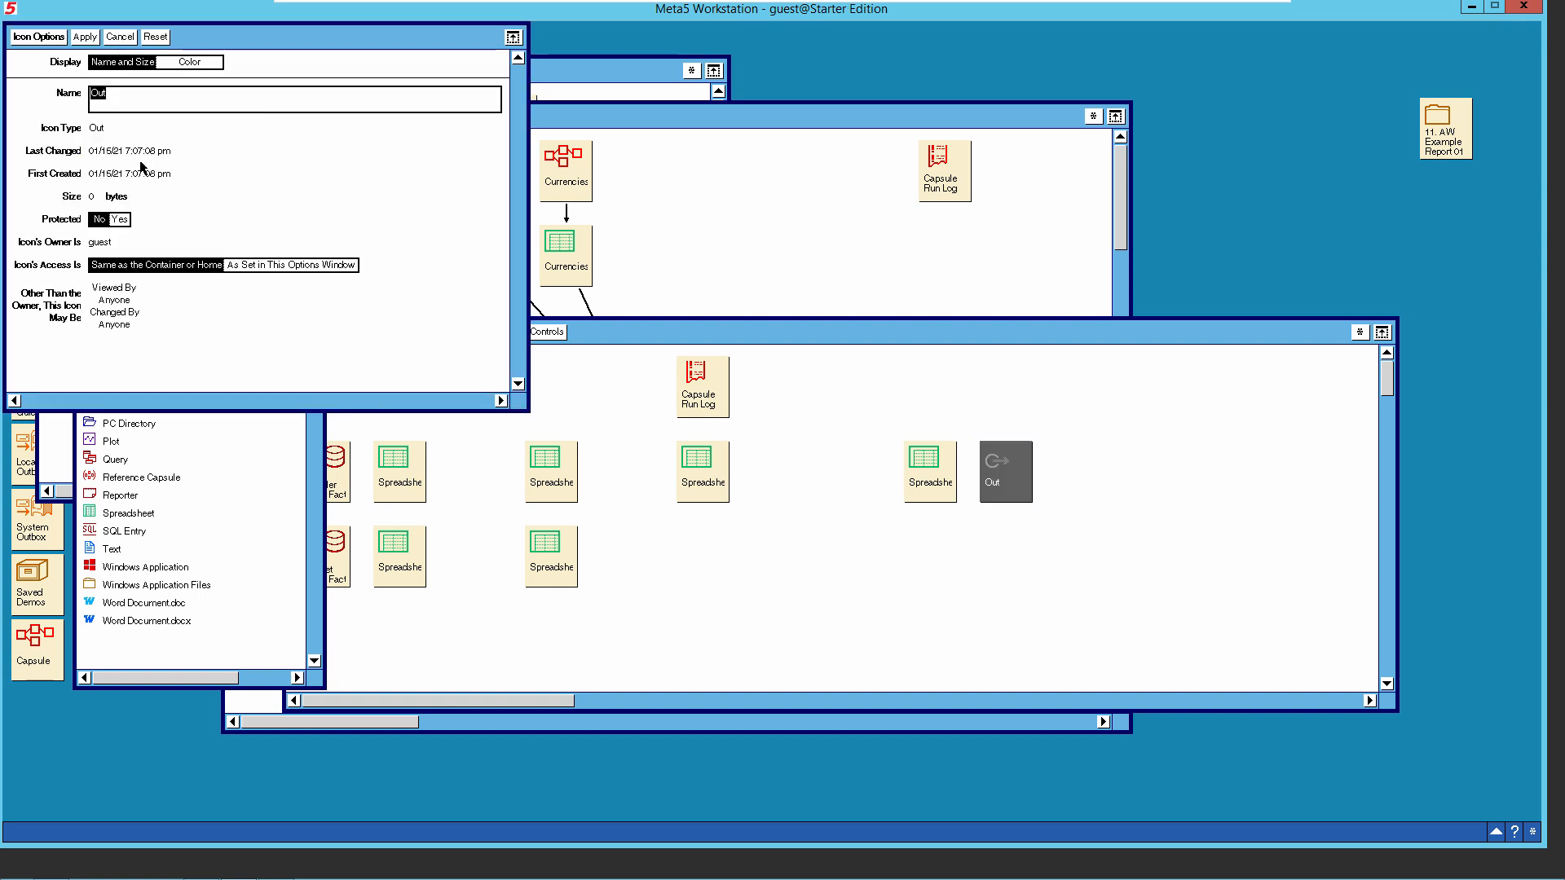
text(Sales_Facts_01)
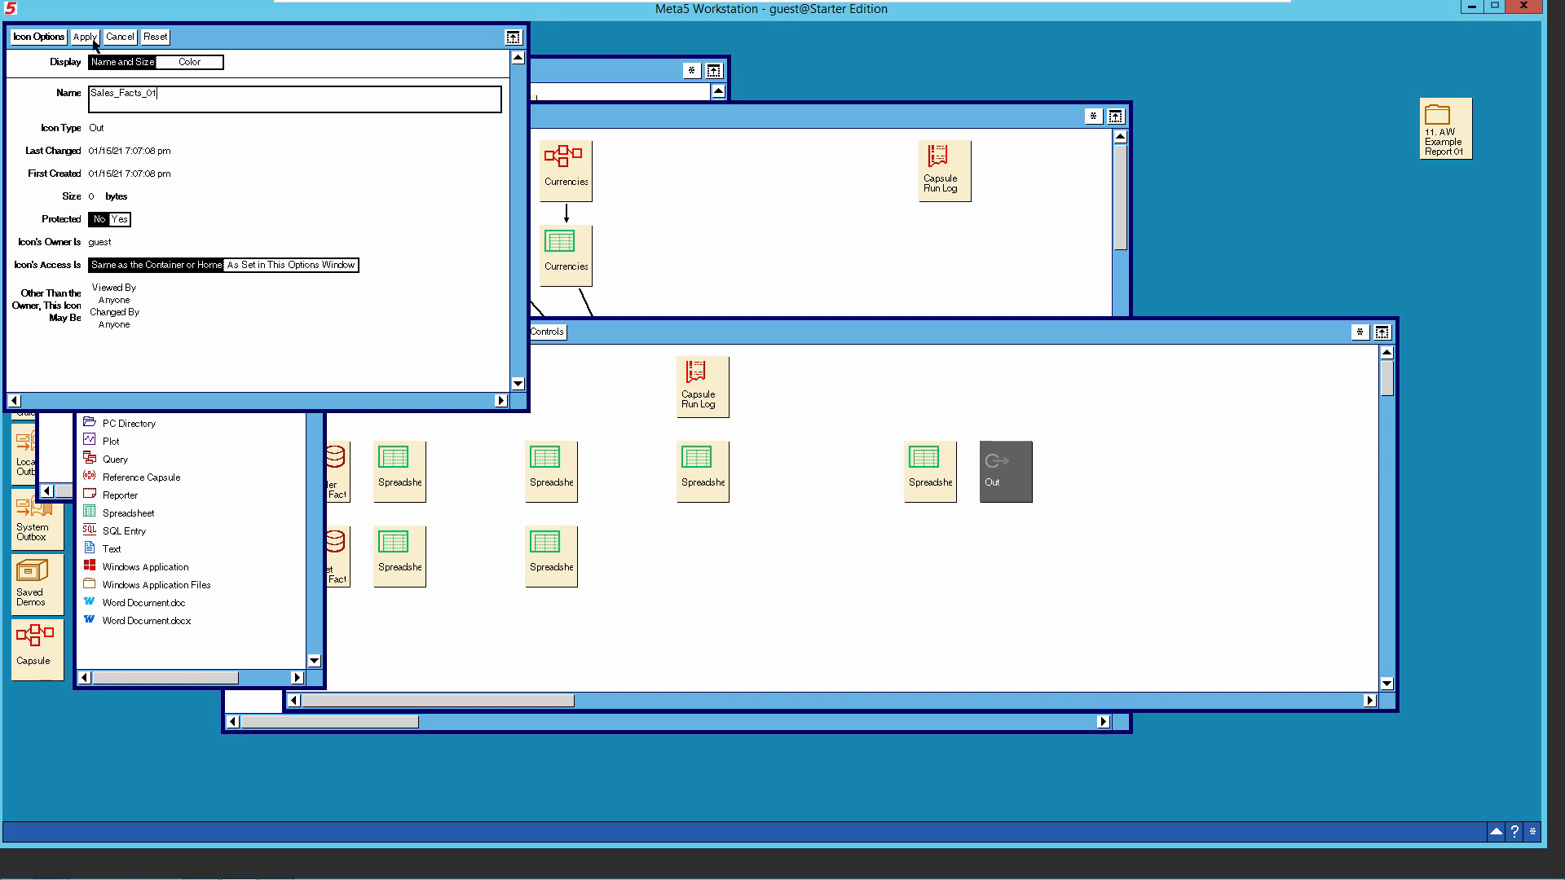
click(62, 38)
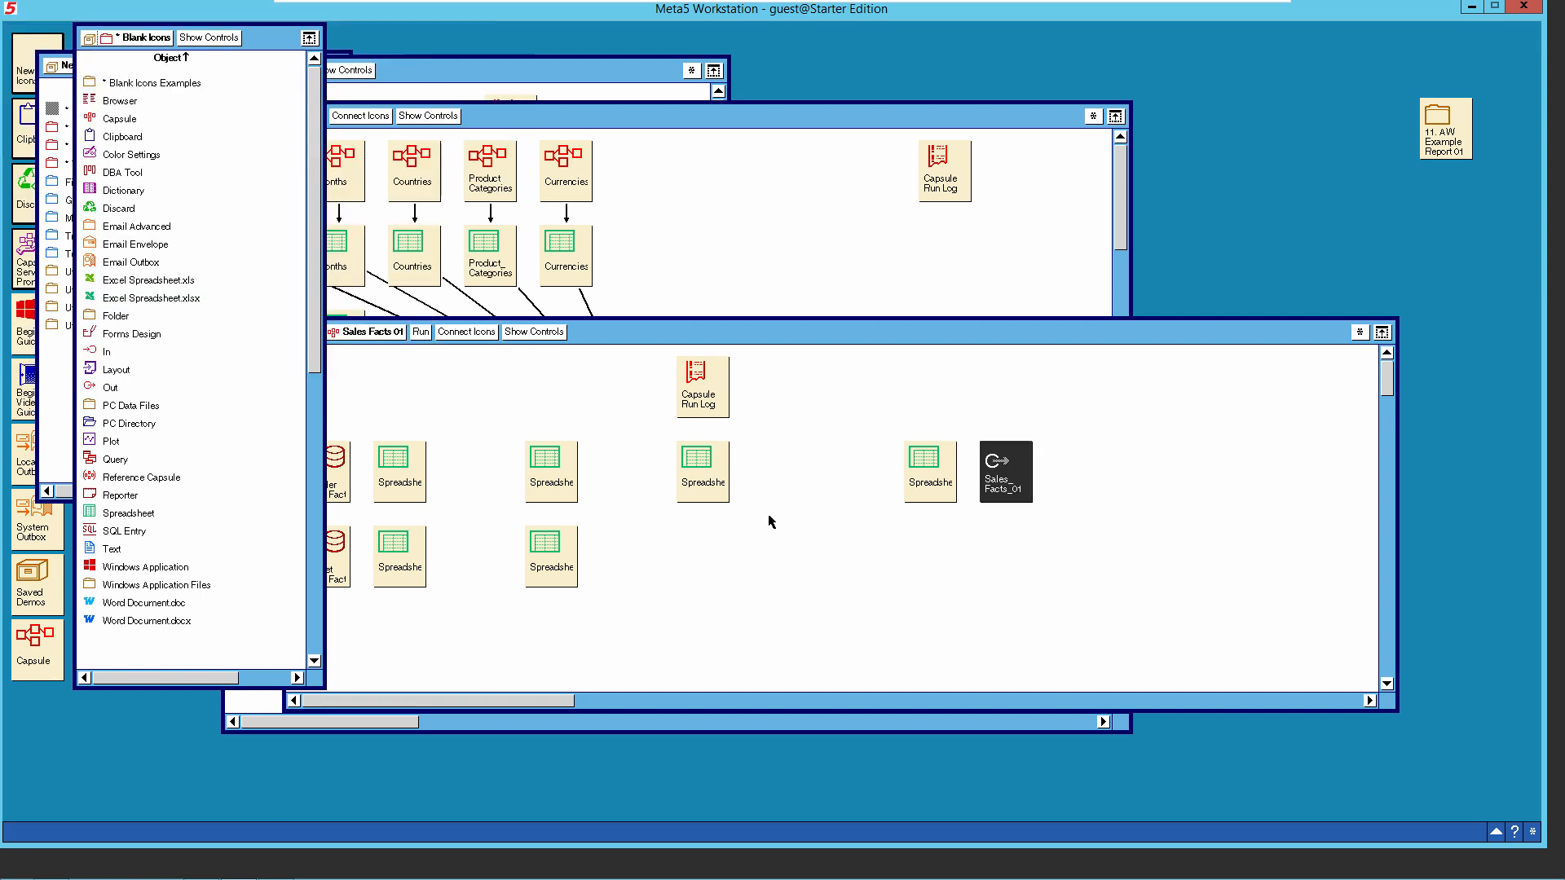
click(634, 335)
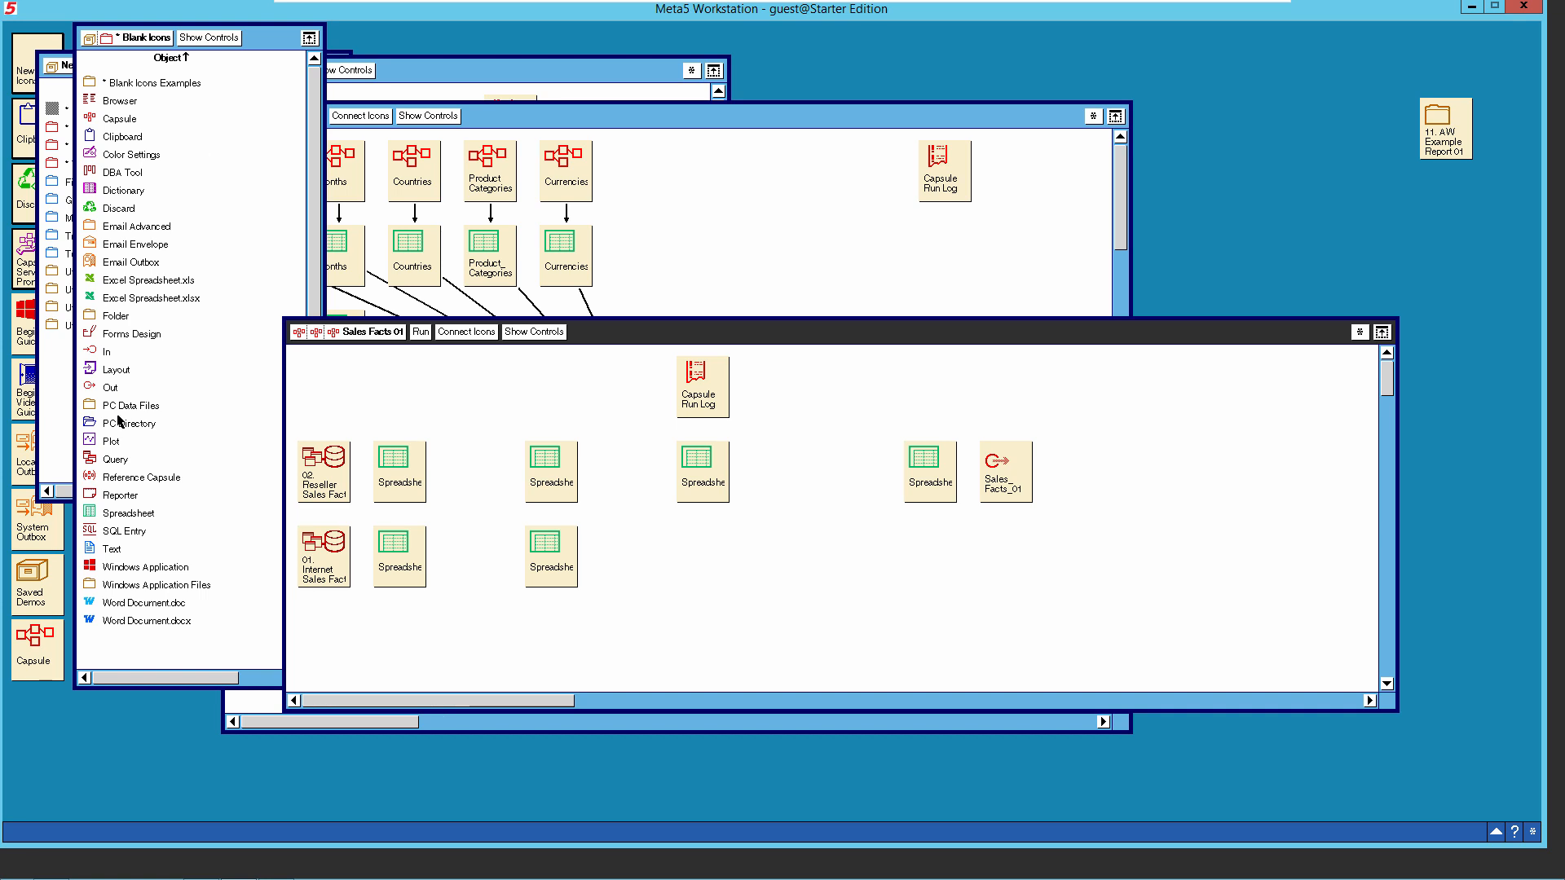
Place a Sort transformer between the two spreadsheets of both the reseller and the internet sales rows.
click(50, 491)
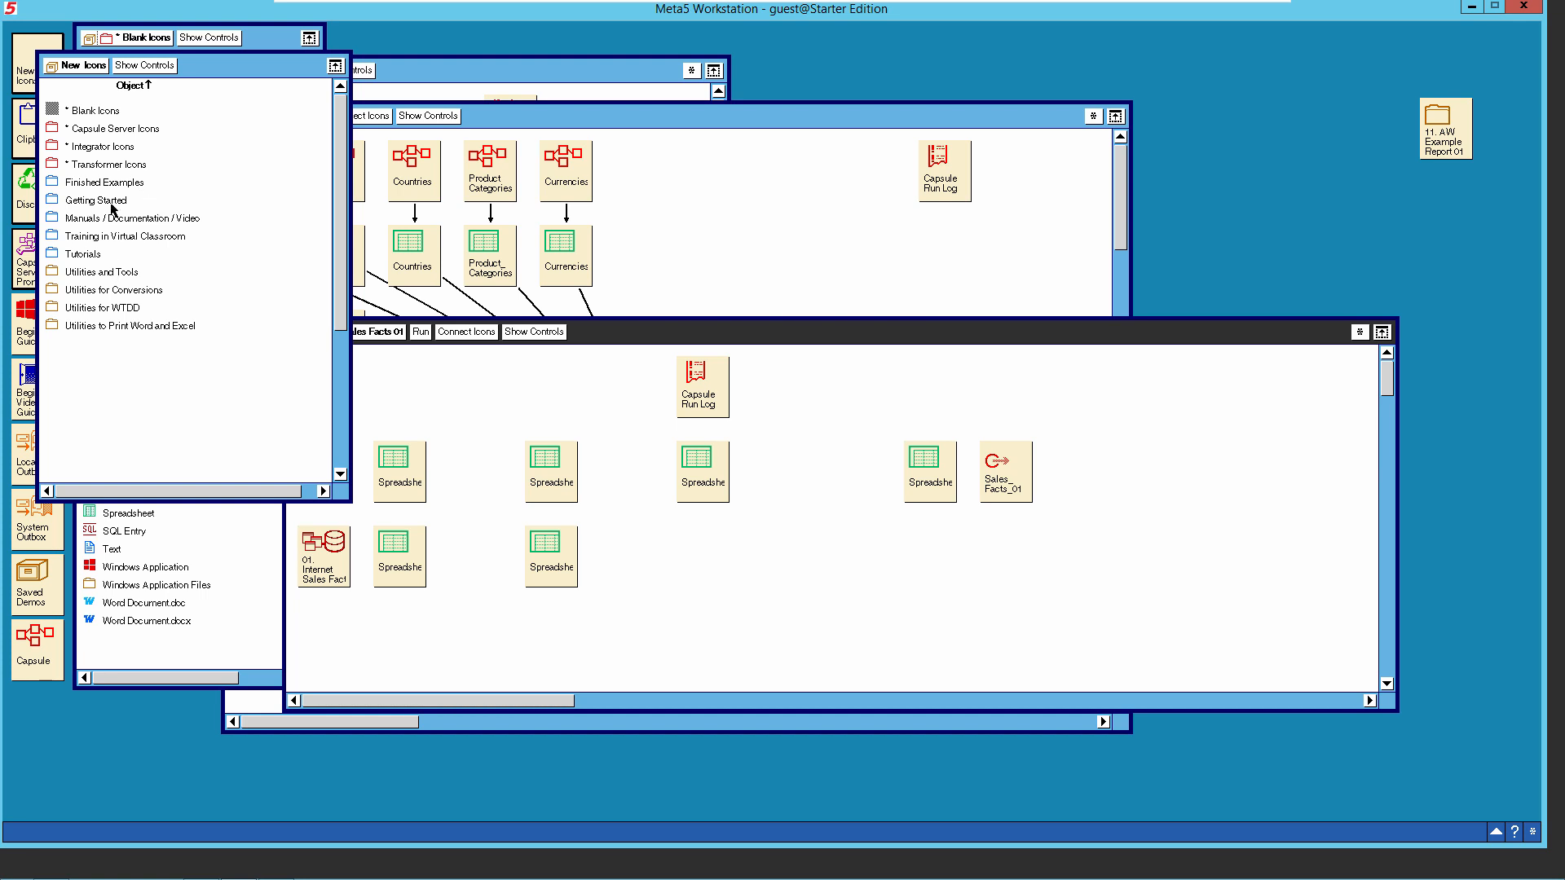
double_click(106, 165)
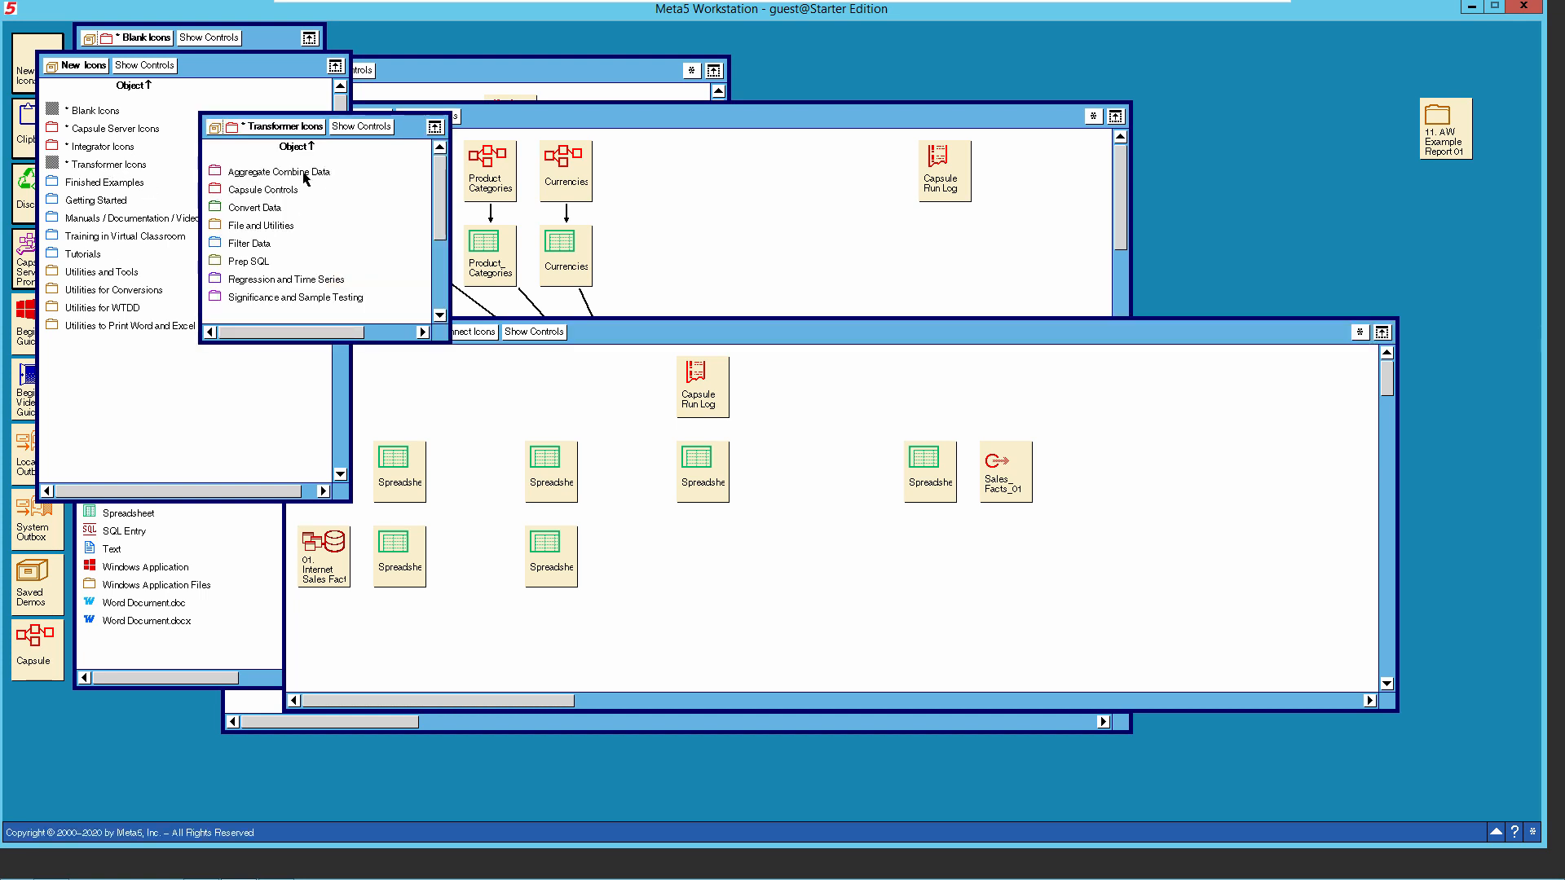
click(249, 215)
double_click(248, 215)
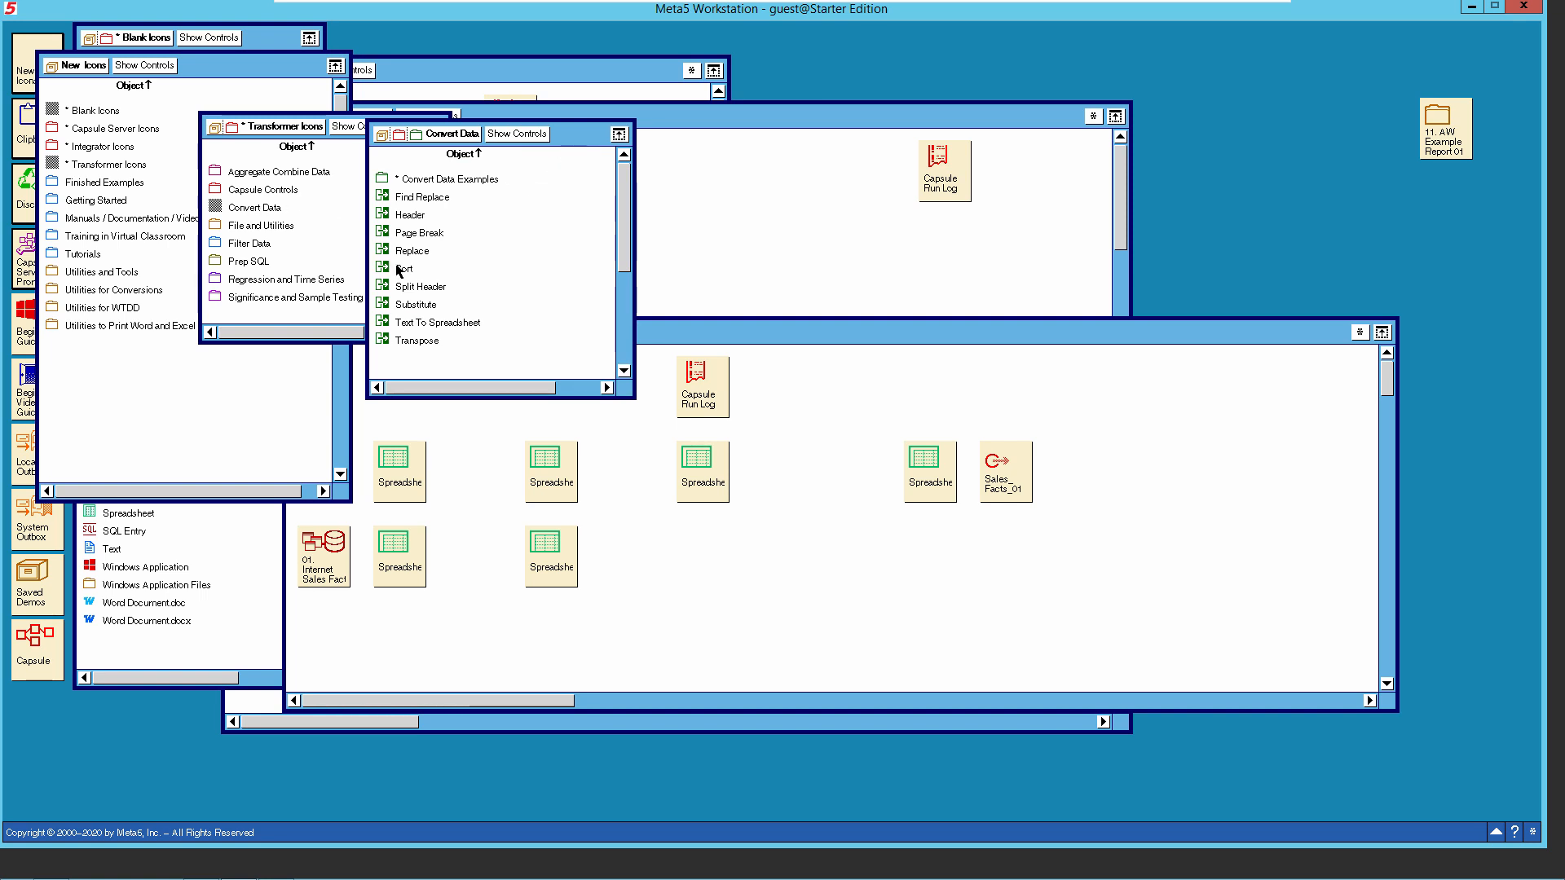
drag(401, 271, 470, 468)
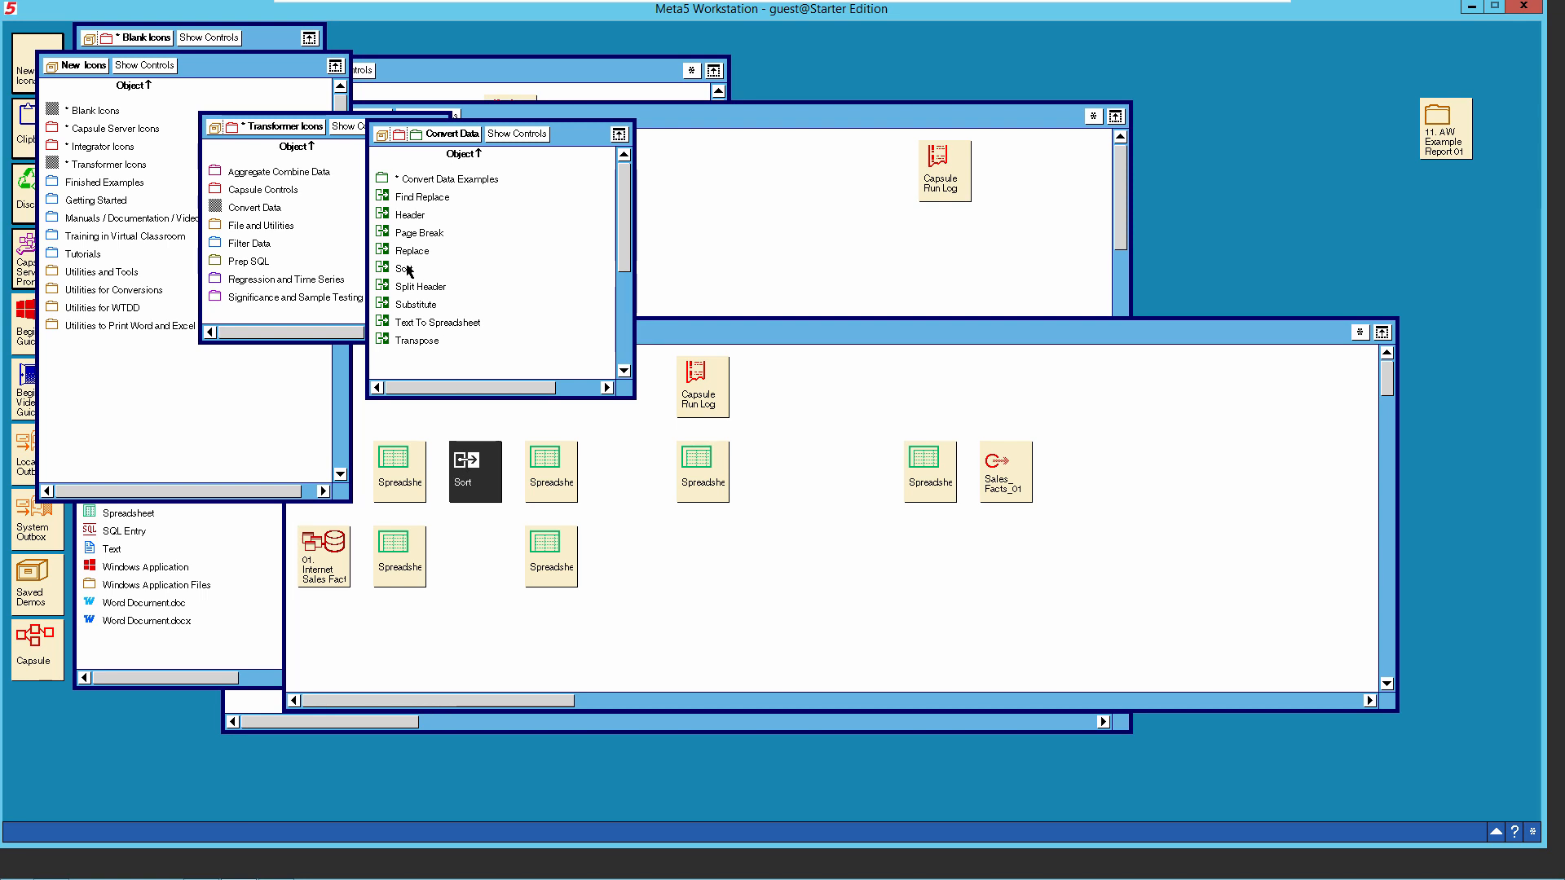
drag(409, 271, 469, 558)
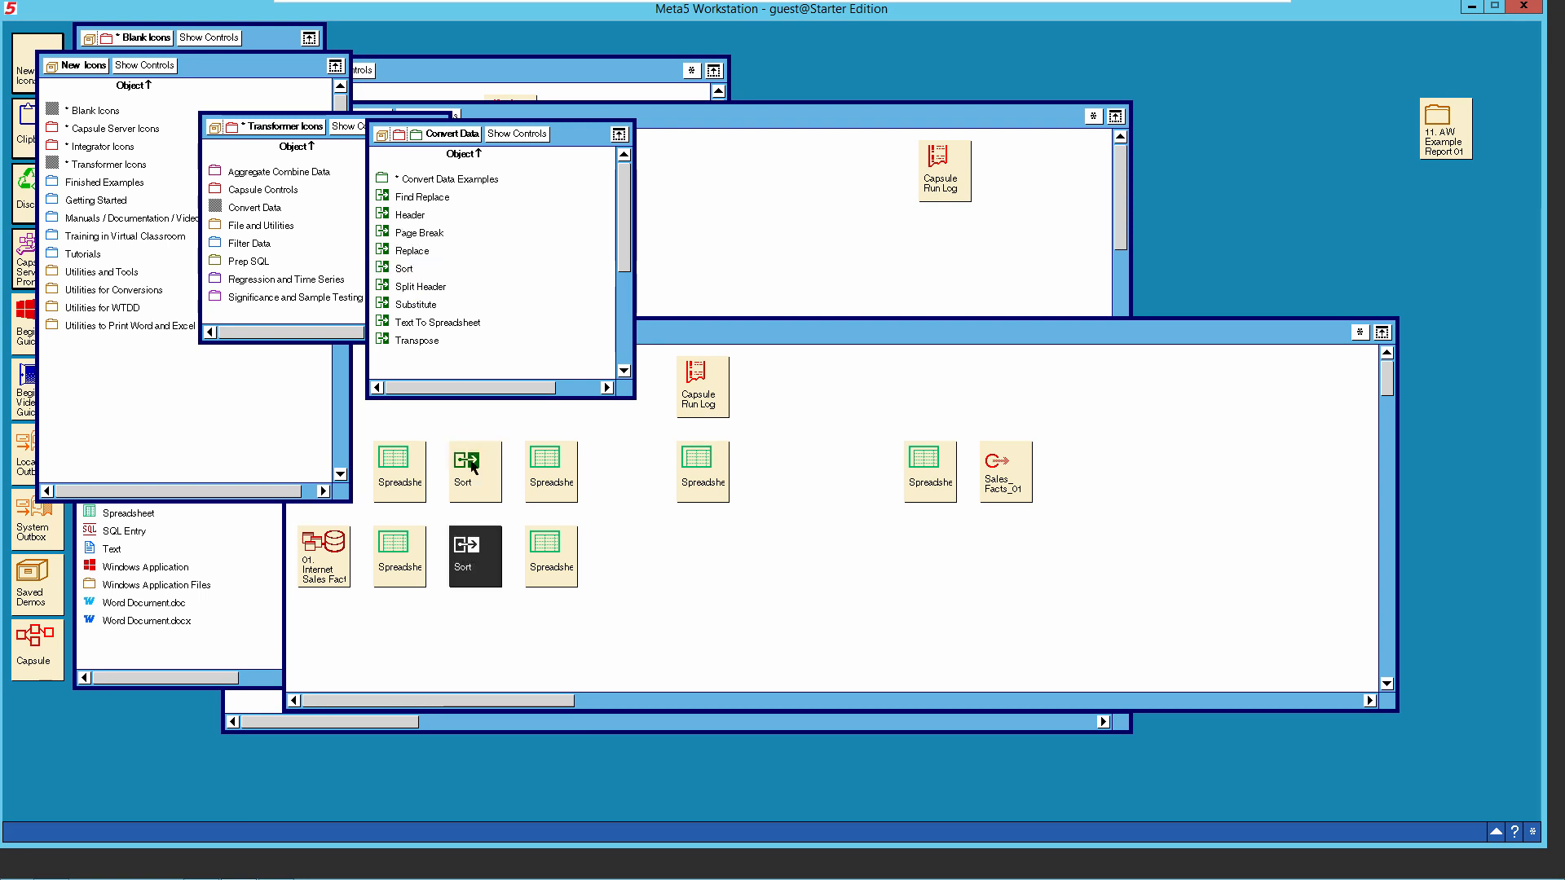
click(454, 133)
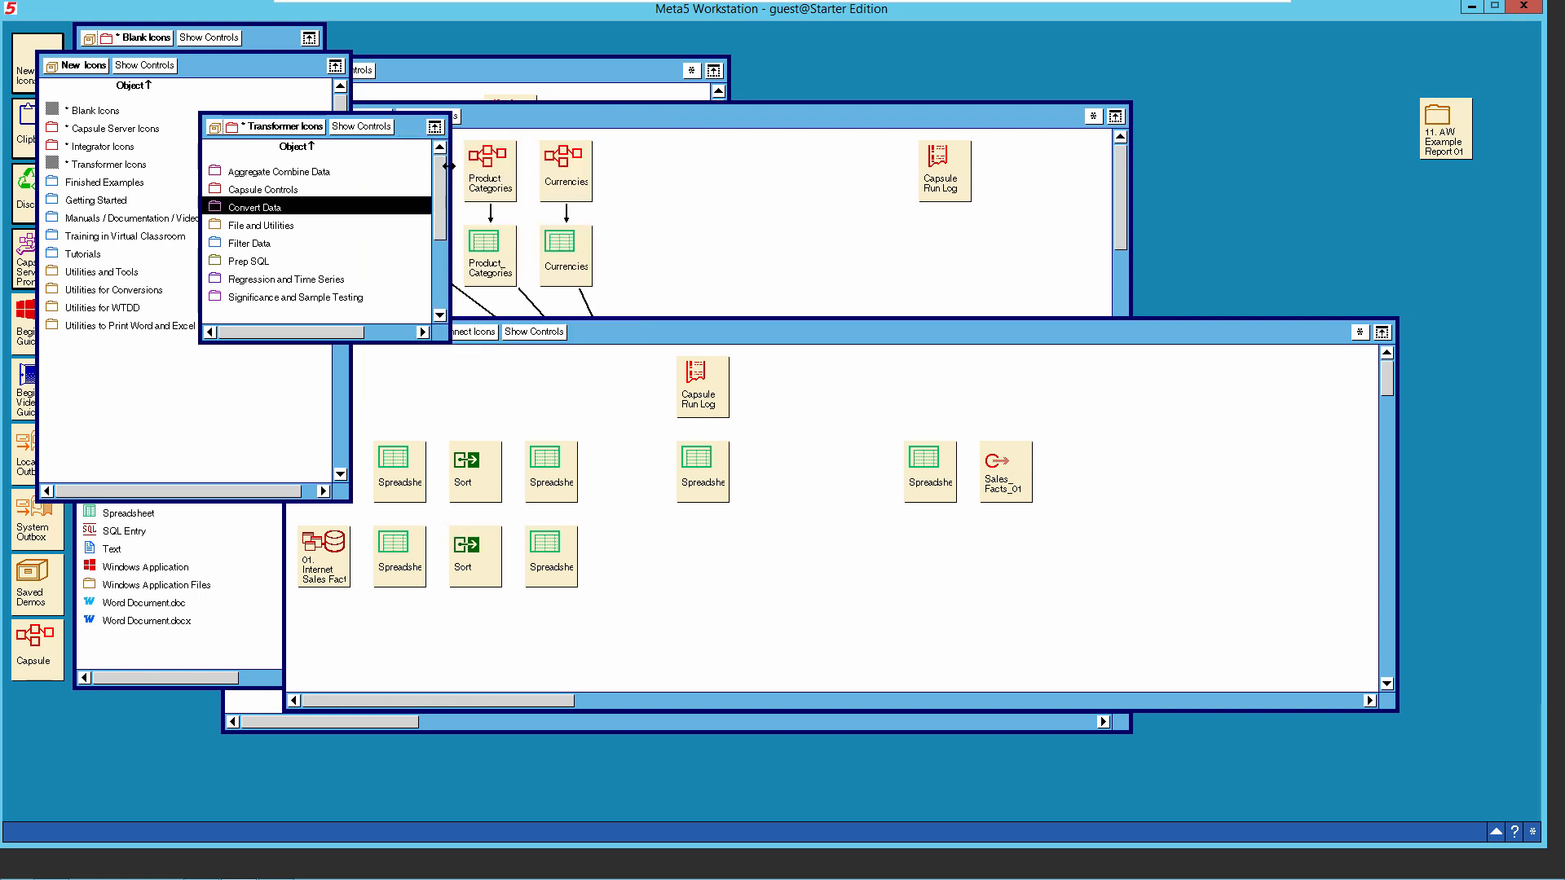
Place a Join transformer in the empty slot between the second and third spreadsheets of the reseller row.
click(265, 225)
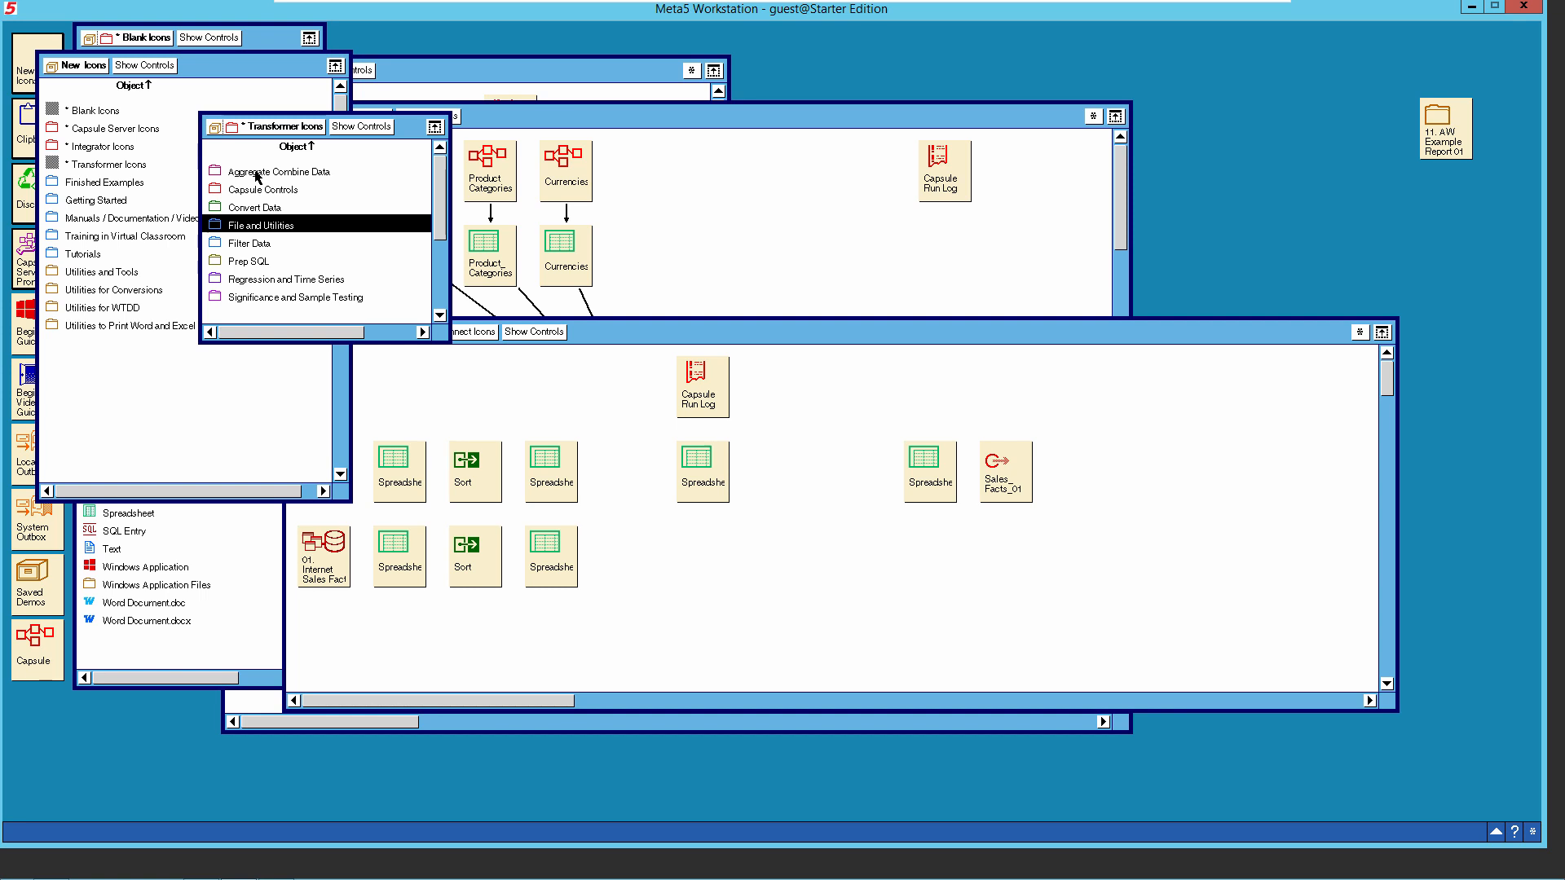
click(256, 172)
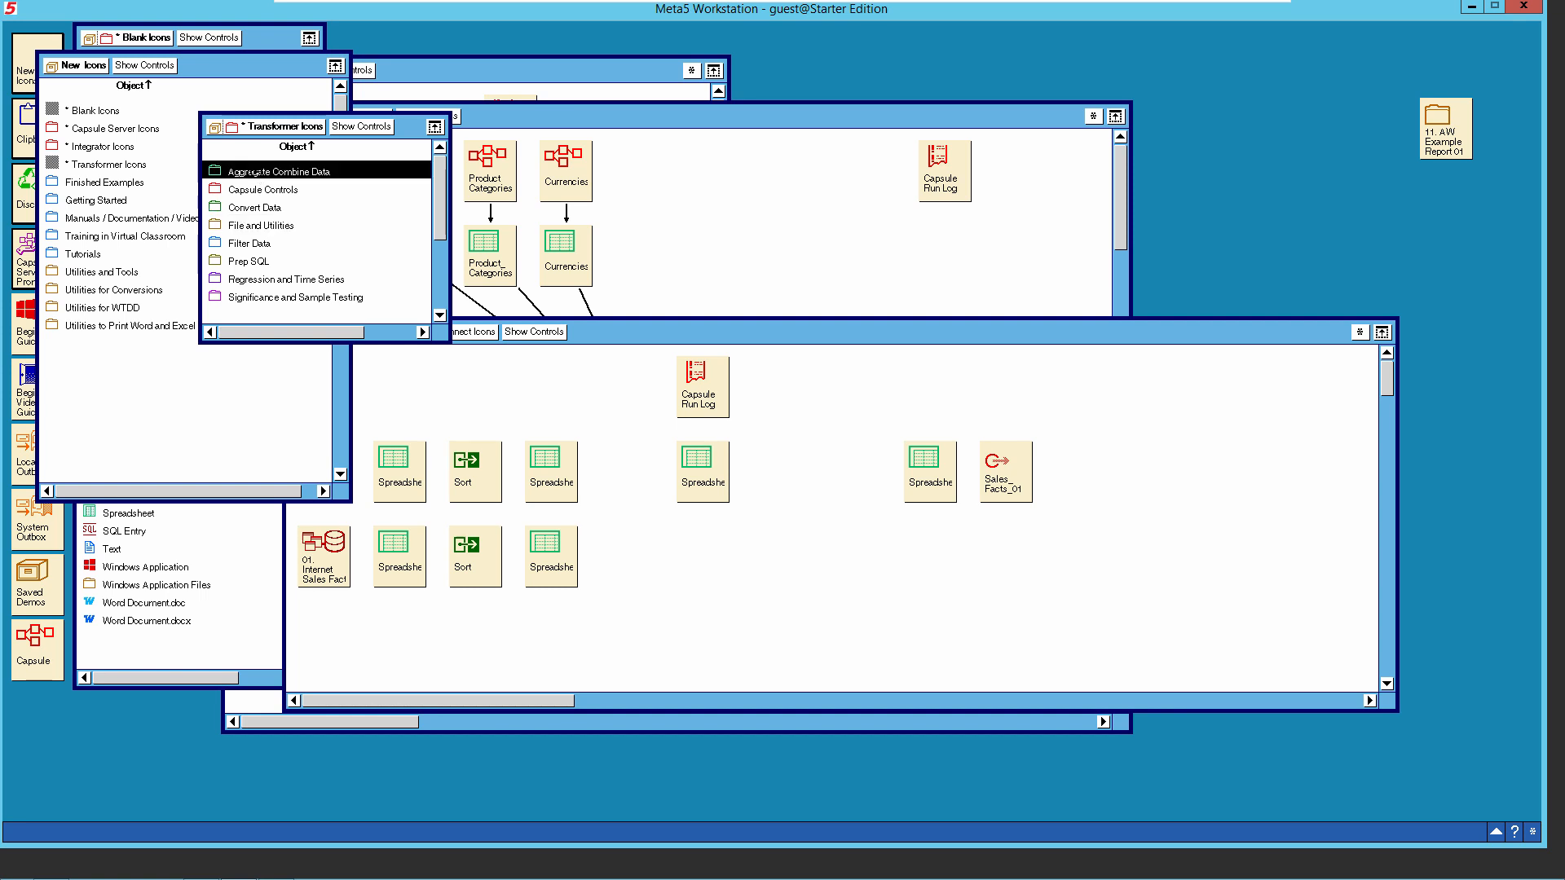
double_click(256, 172)
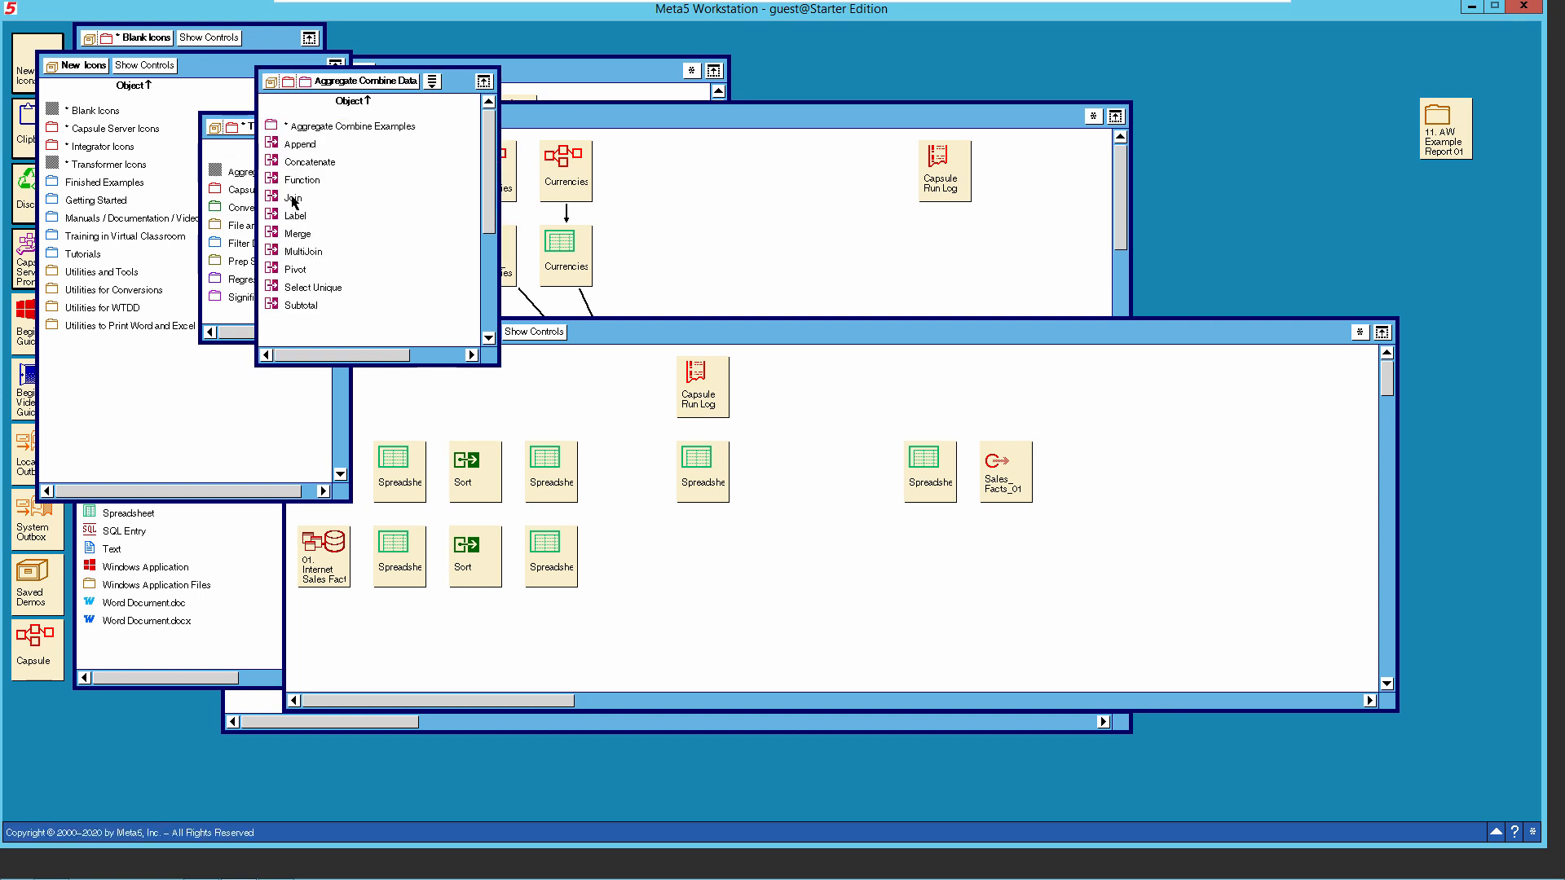
click(292, 198)
right_click(292, 198)
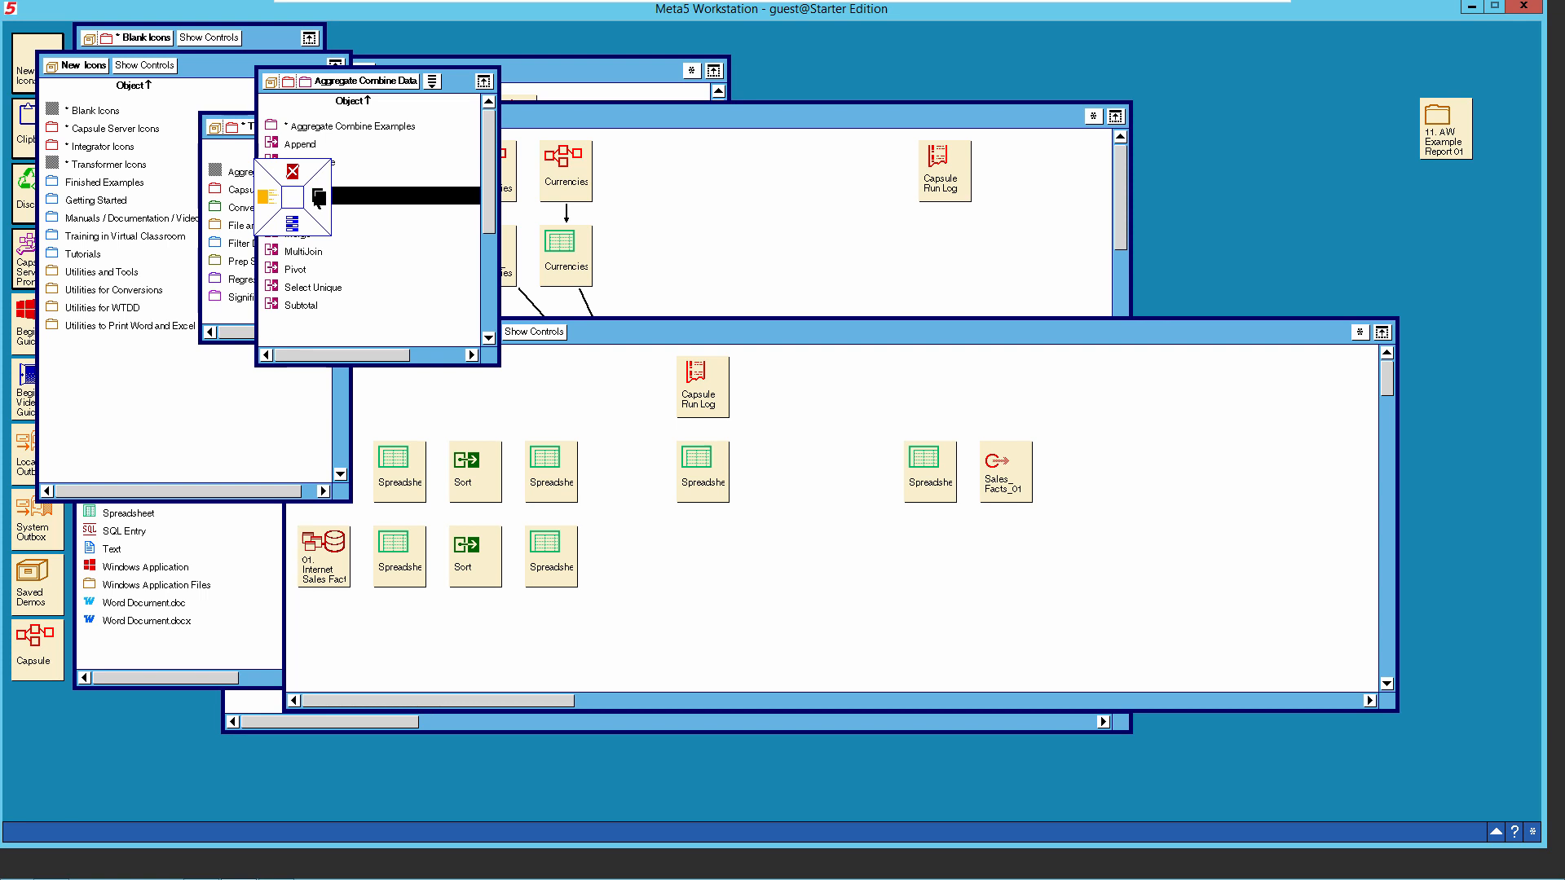
click(318, 199)
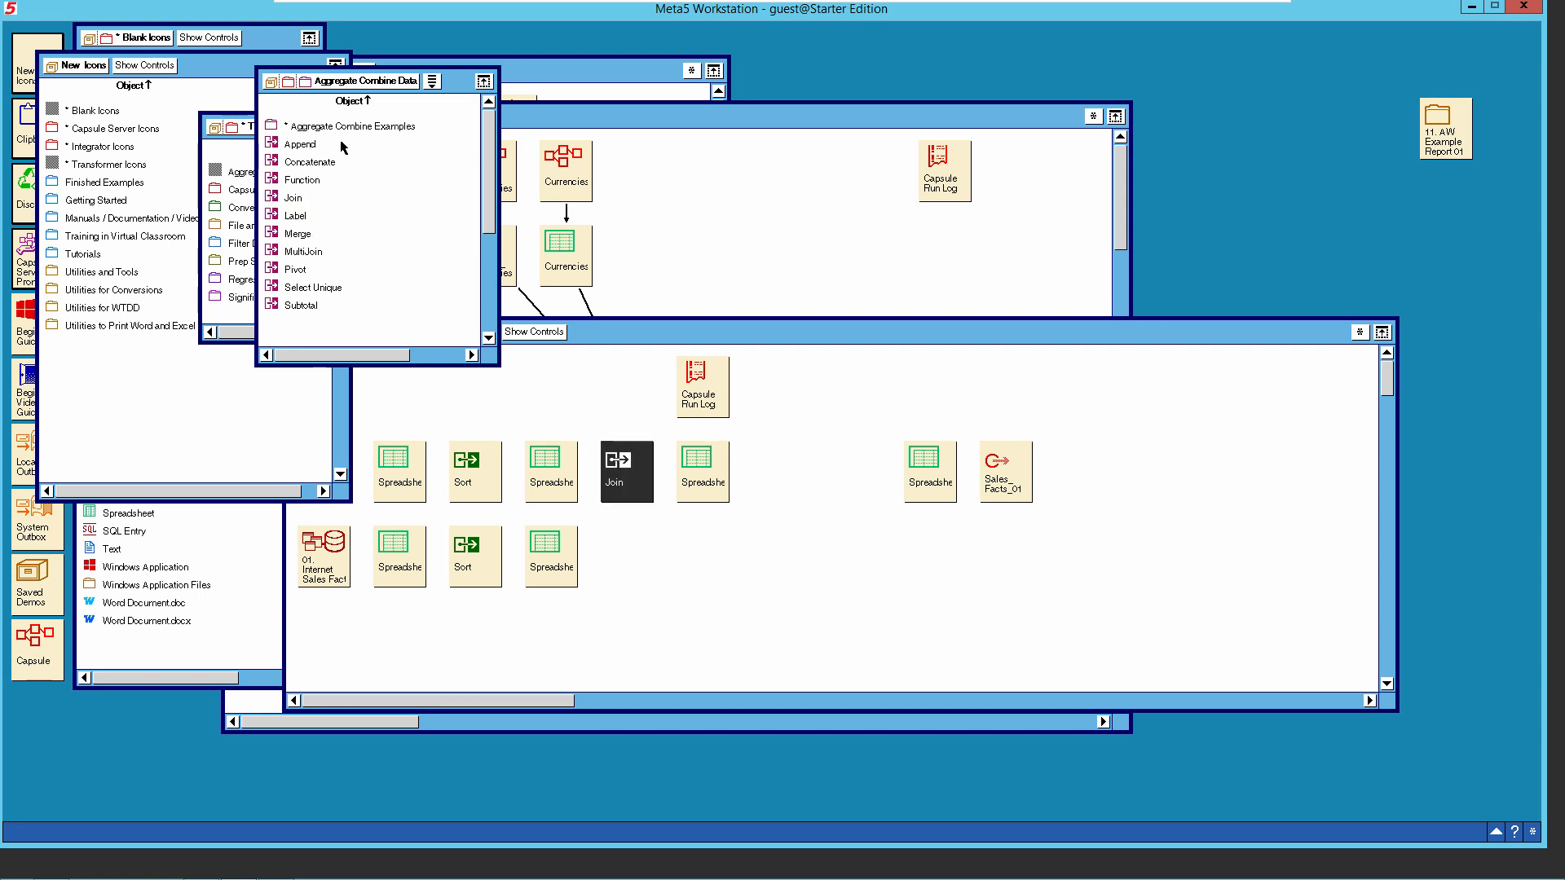
click(336, 85)
Place Clean and Compress transformers, in that order, in the two empty slots before the reseller row's last spreadsheet.
double_click(243, 249)
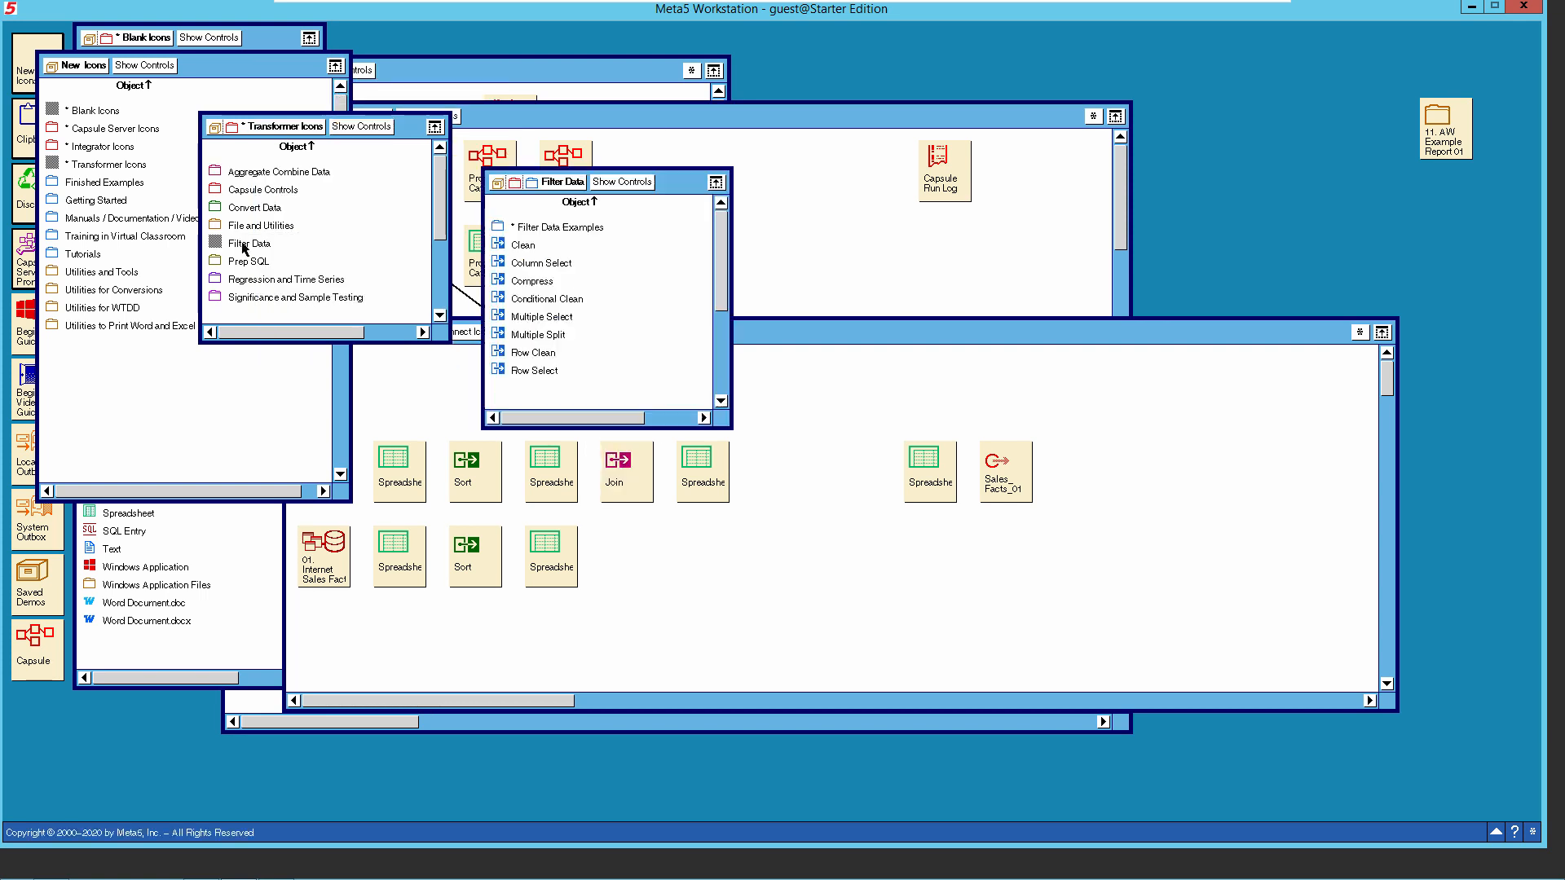
drag(521, 248, 769, 469)
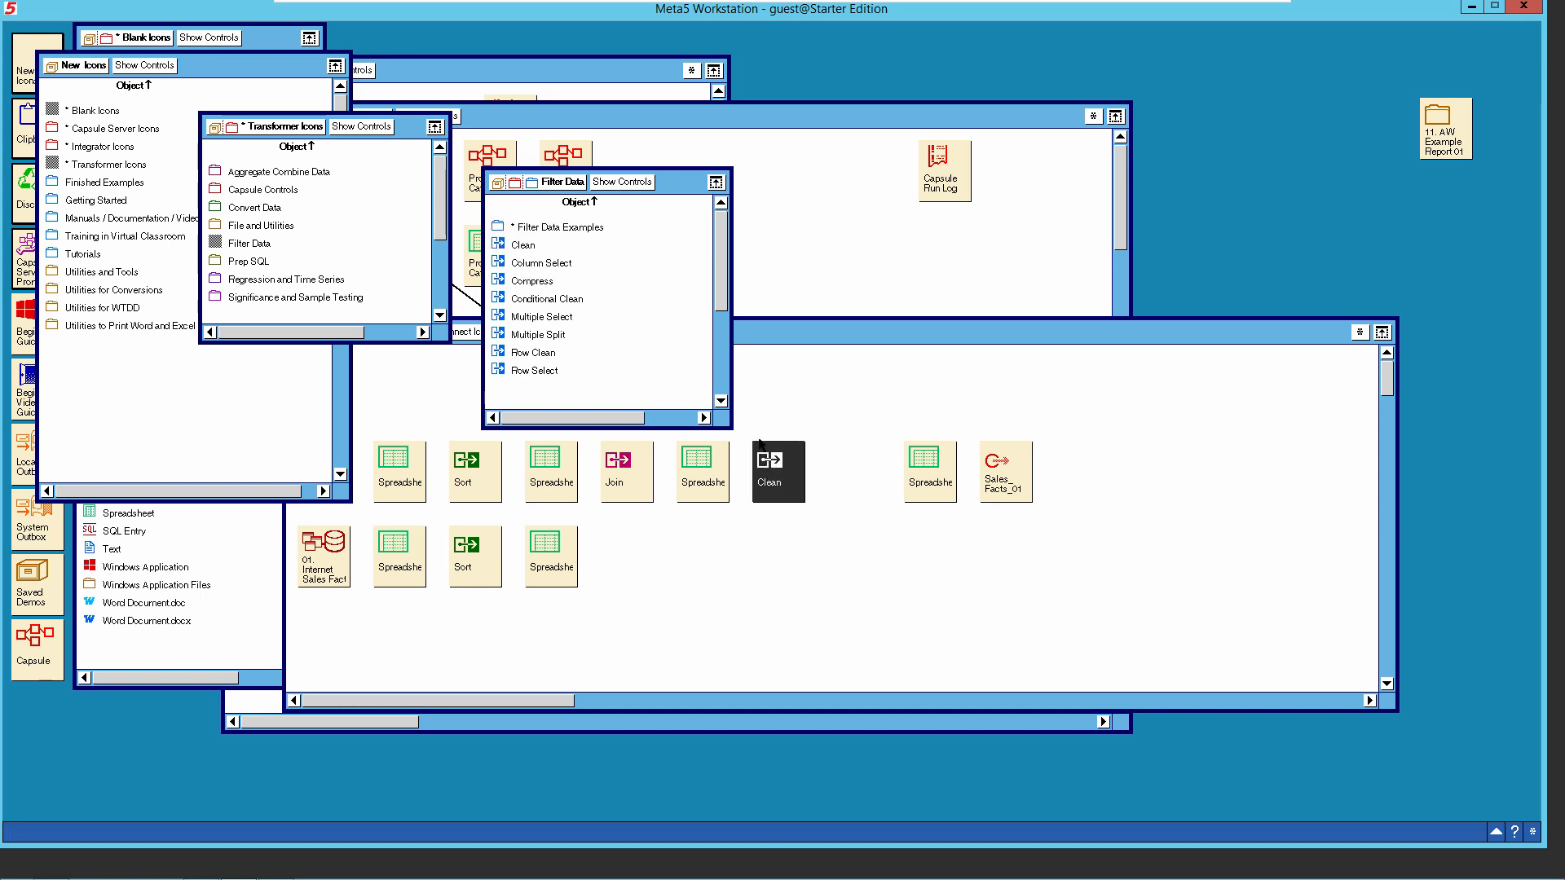
click(530, 283)
drag(531, 285, 844, 461)
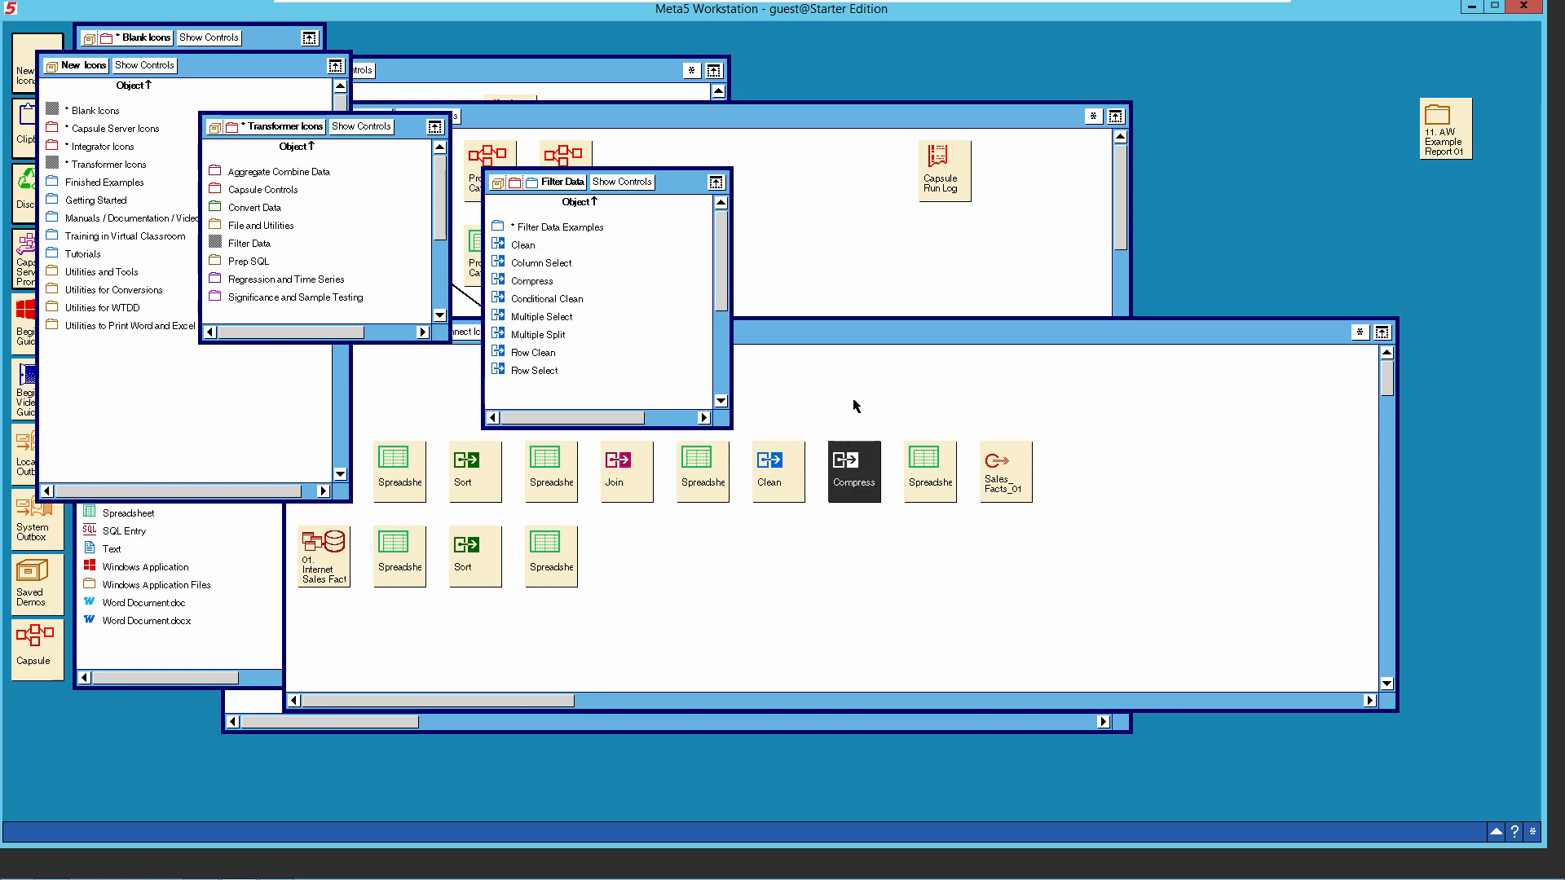
Copy the reseller row's last spreadsheet to the slot above Compress, and move the Capsule Run Log to the capsule's far upper right.
right_click(940, 481)
click(960, 478)
click(853, 381)
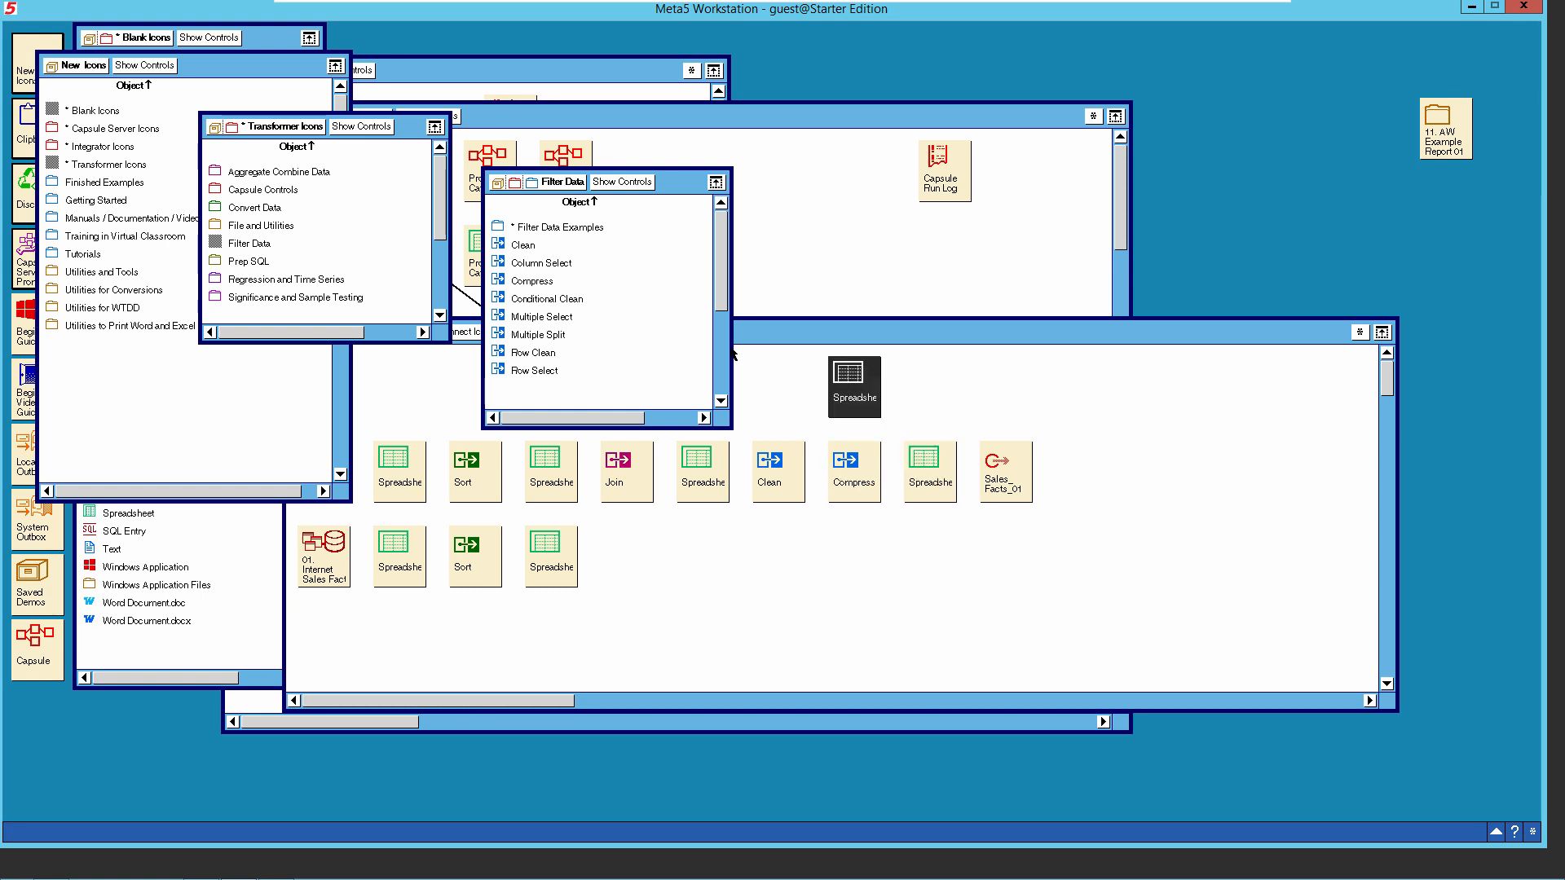
click(552, 182)
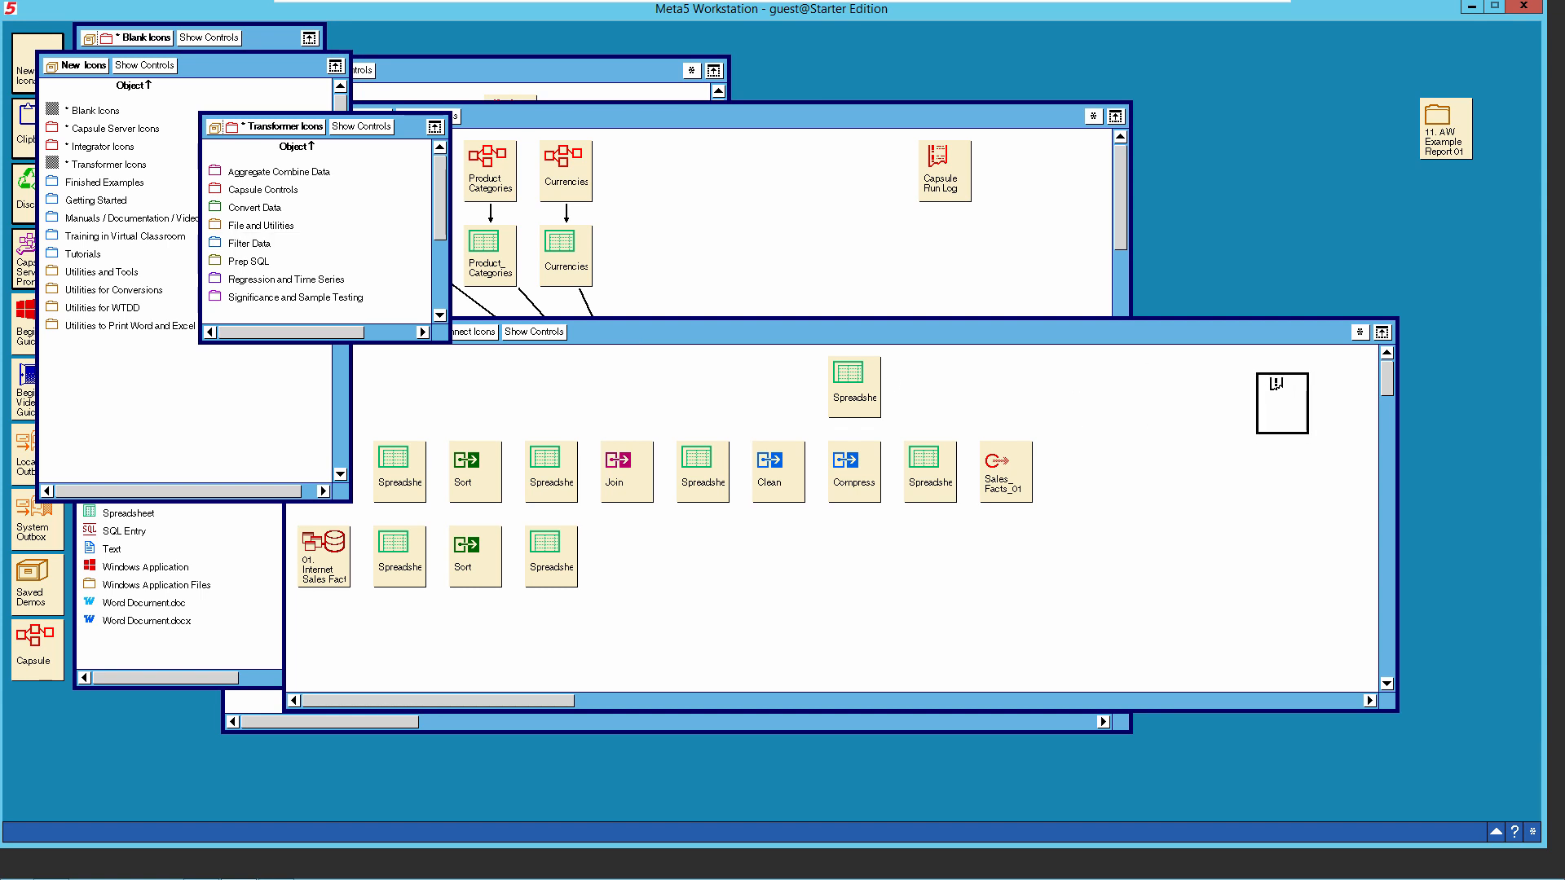
click(1277, 385)
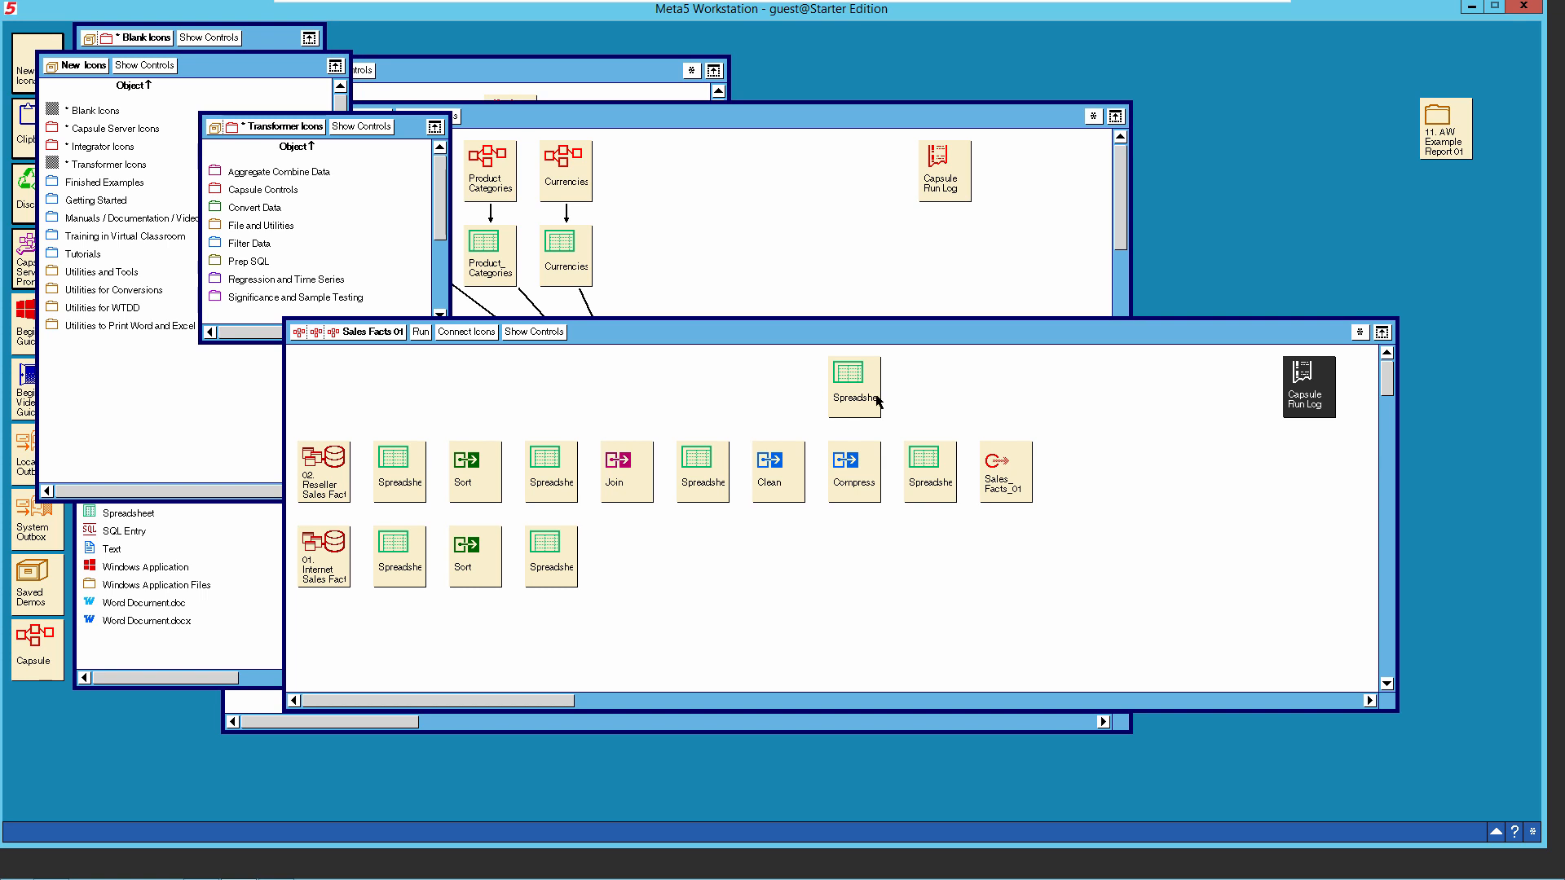
Rename the spreadsheet icon above Compress as "Headings".
click(848, 394)
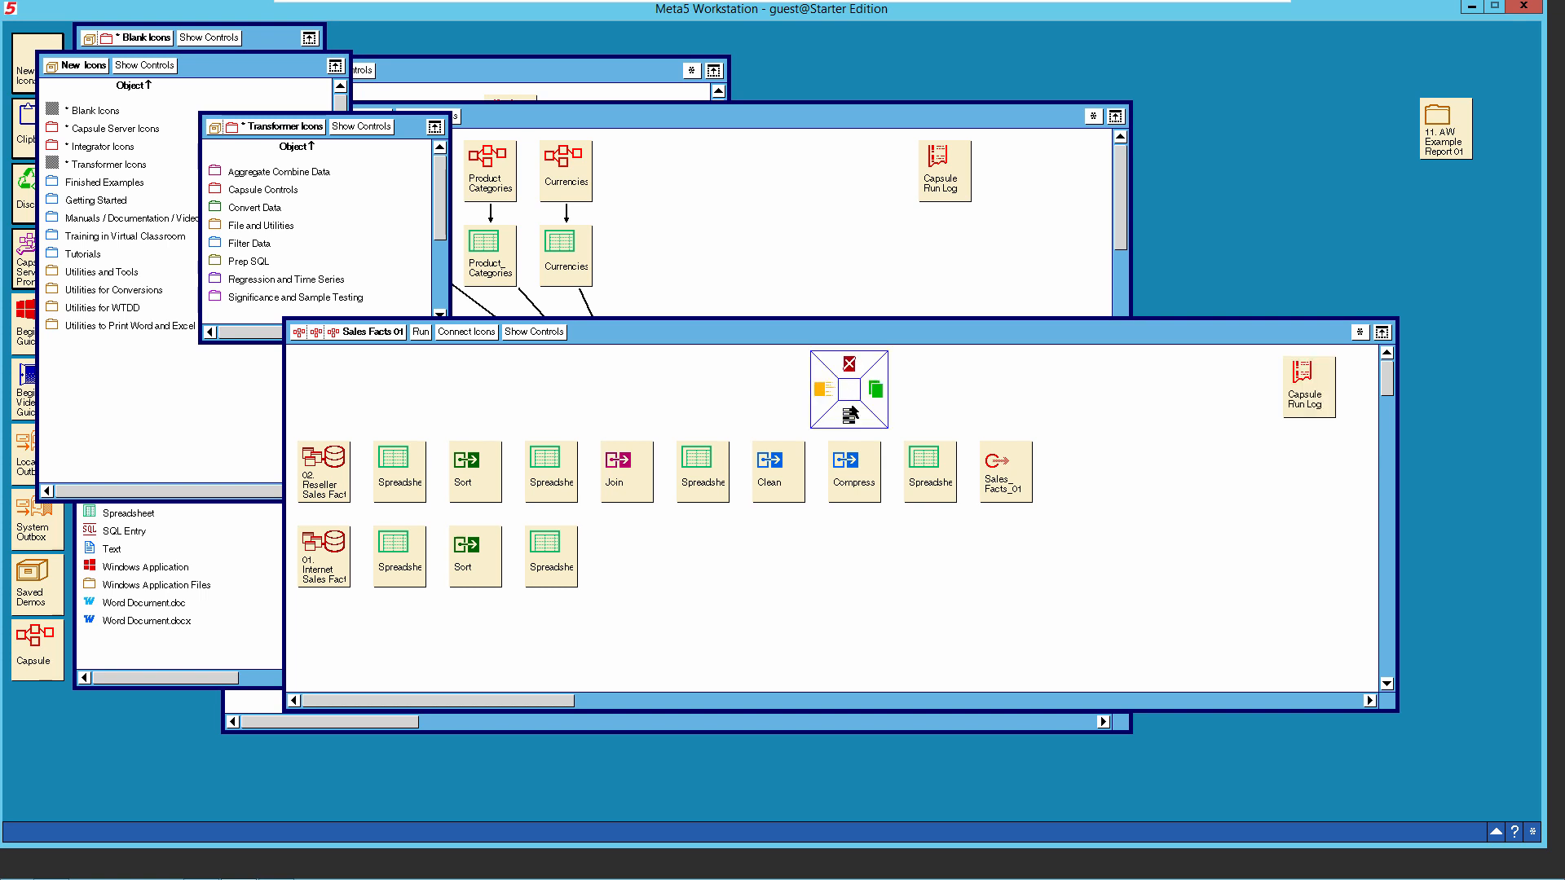
click(850, 414)
text(Headings)
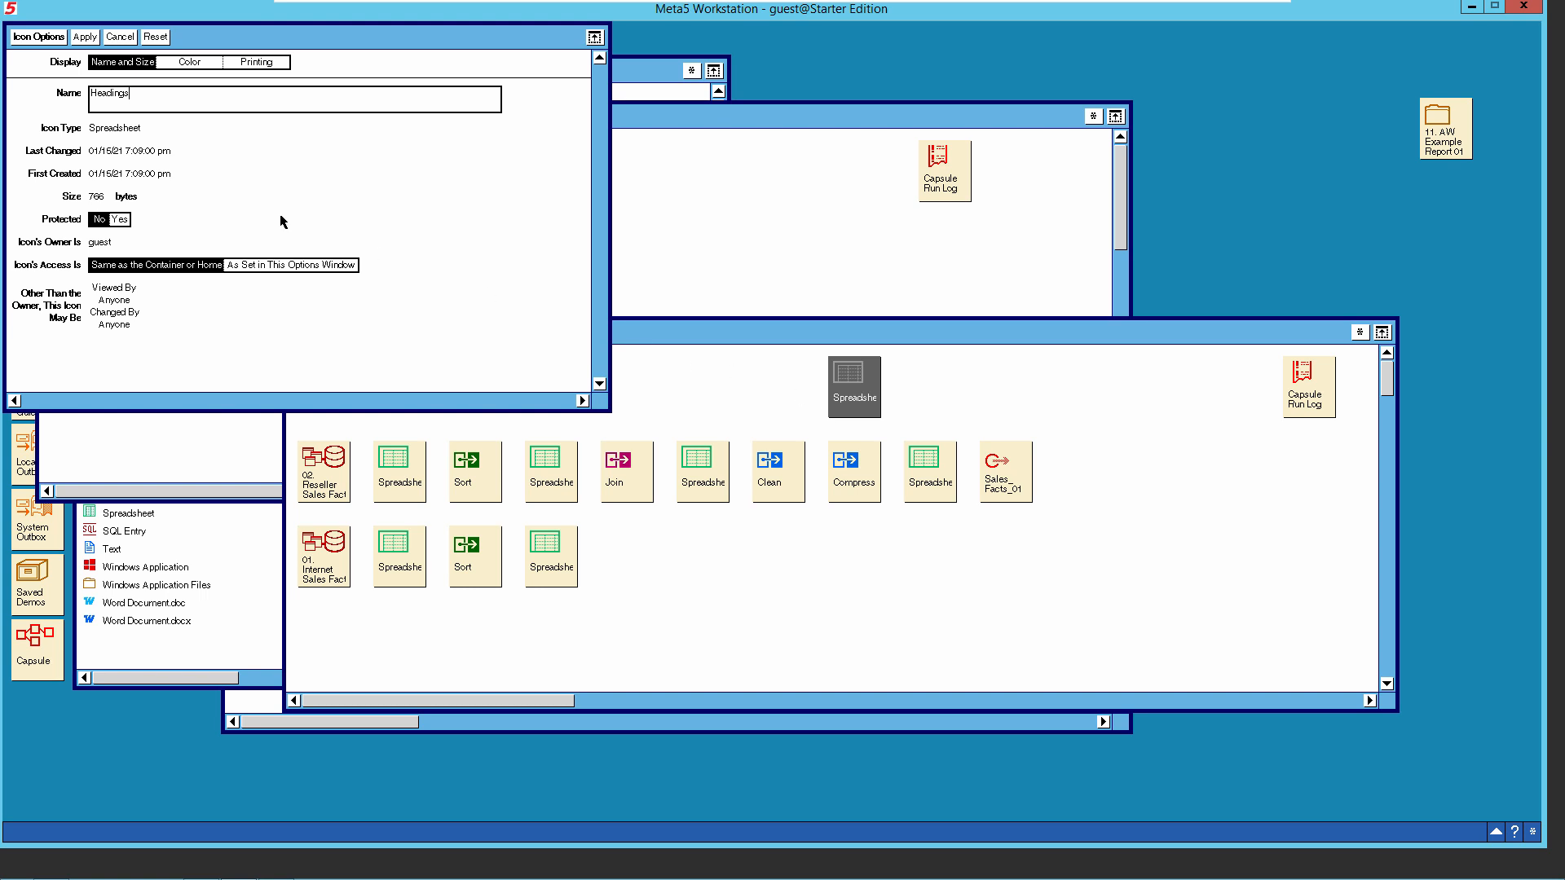
click(68, 41)
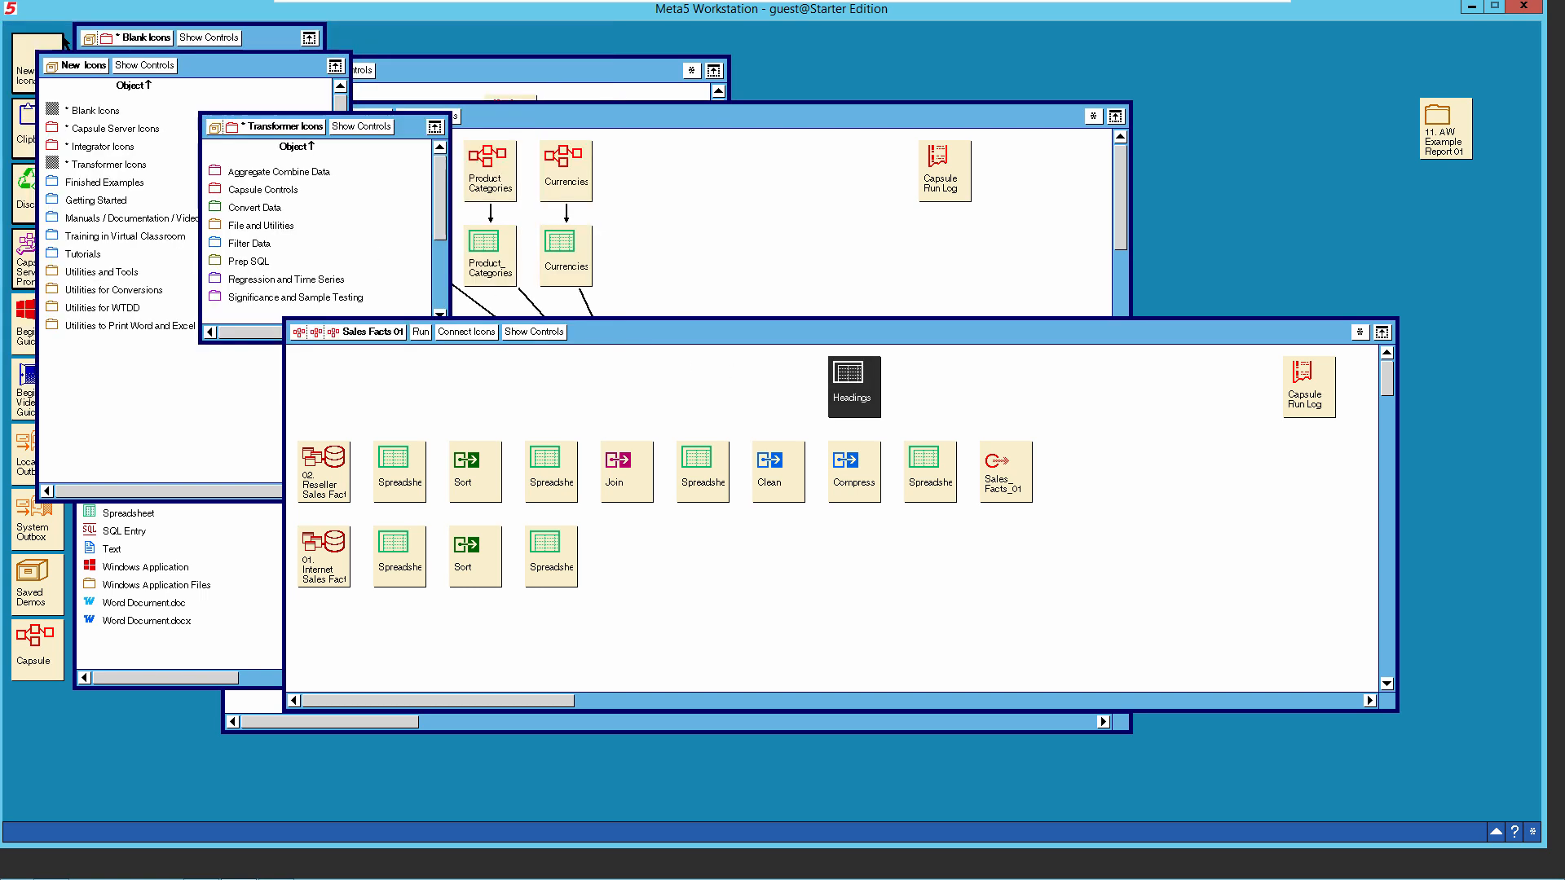
In the Headings spreadsheet, define cells A1:O1 as a named region labelled "Headings".
double_click(862, 395)
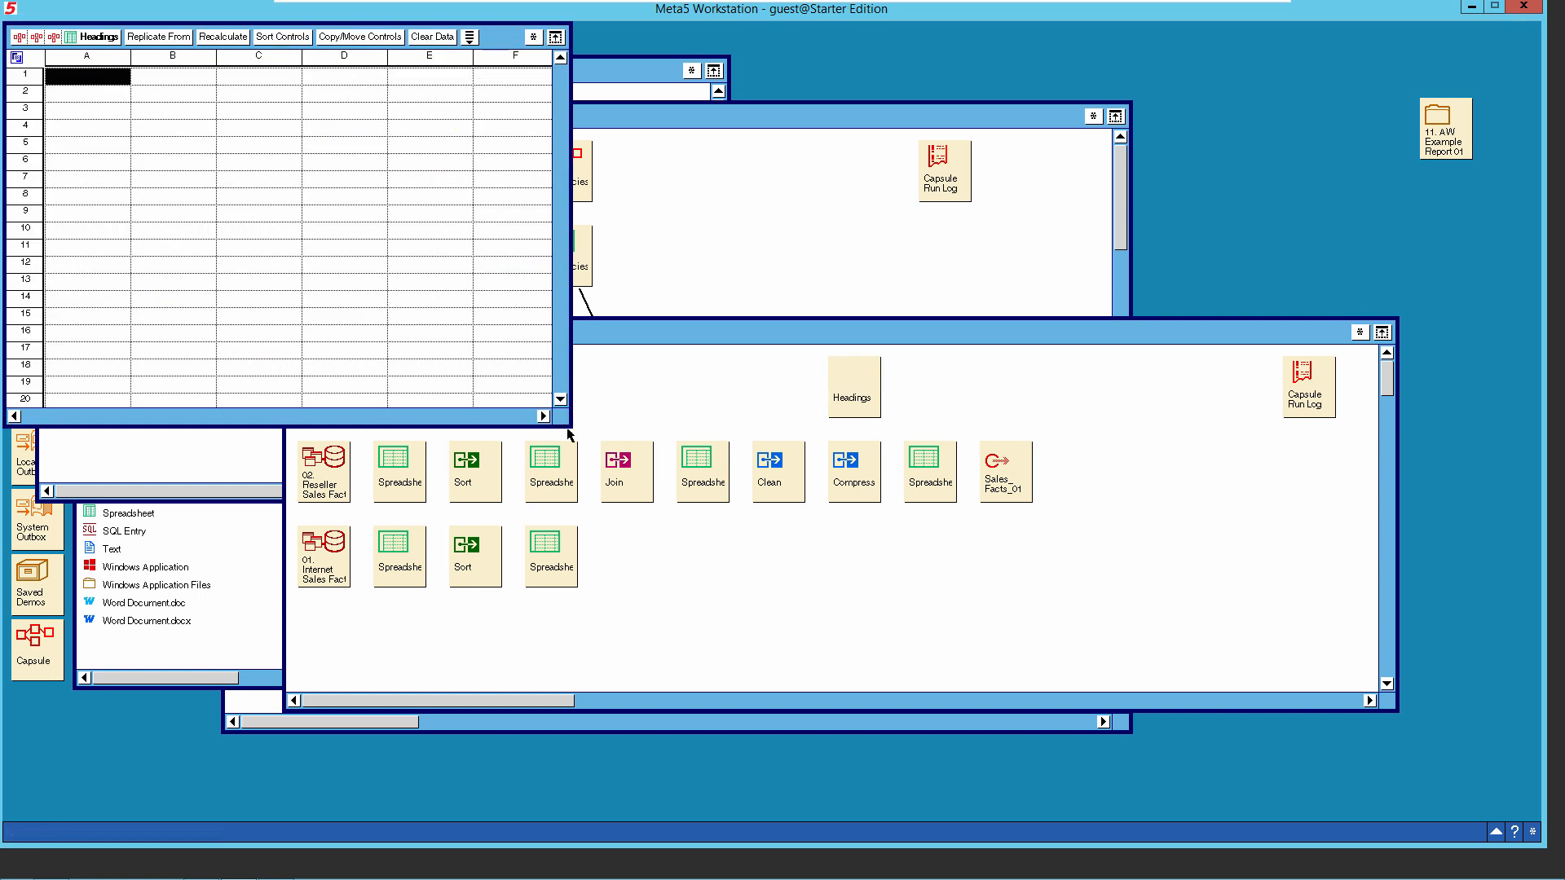
drag(593, 428, 1456, 527)
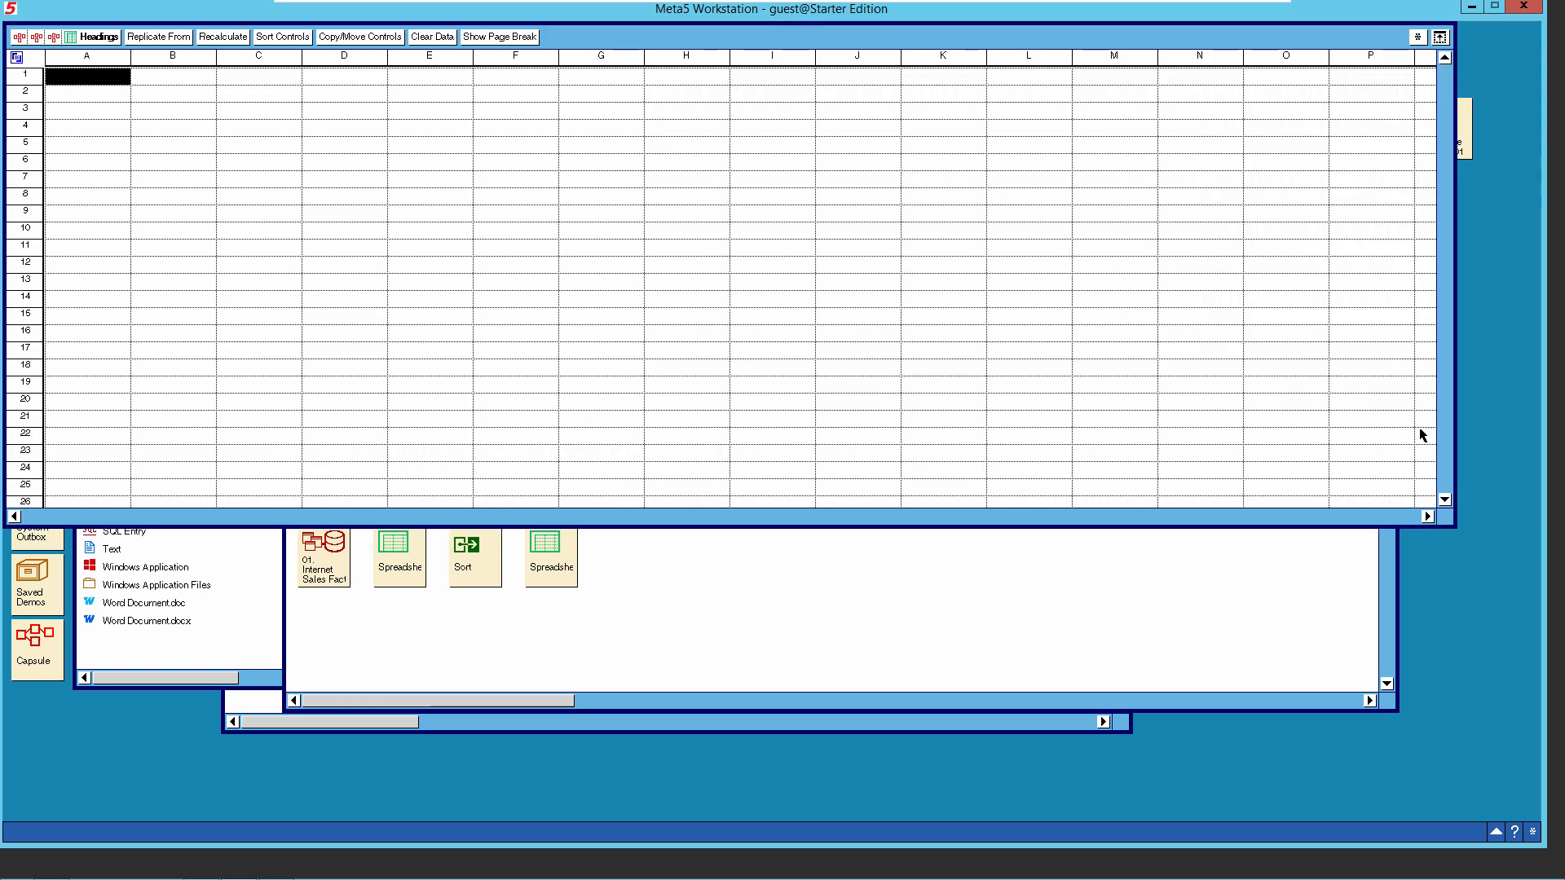
right_click(1261, 82)
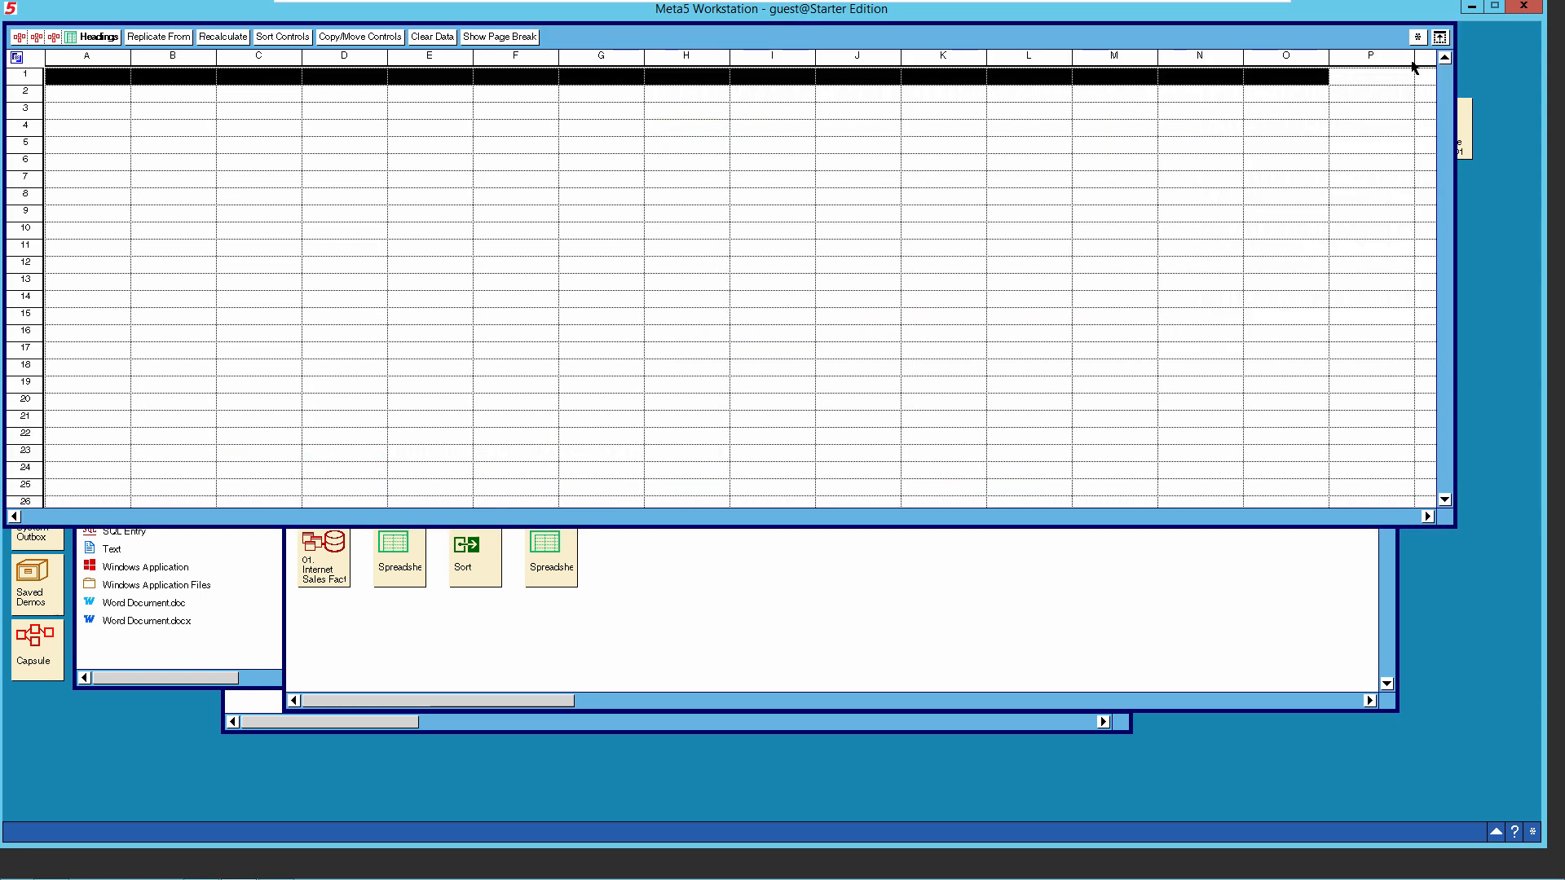
click(1418, 37)
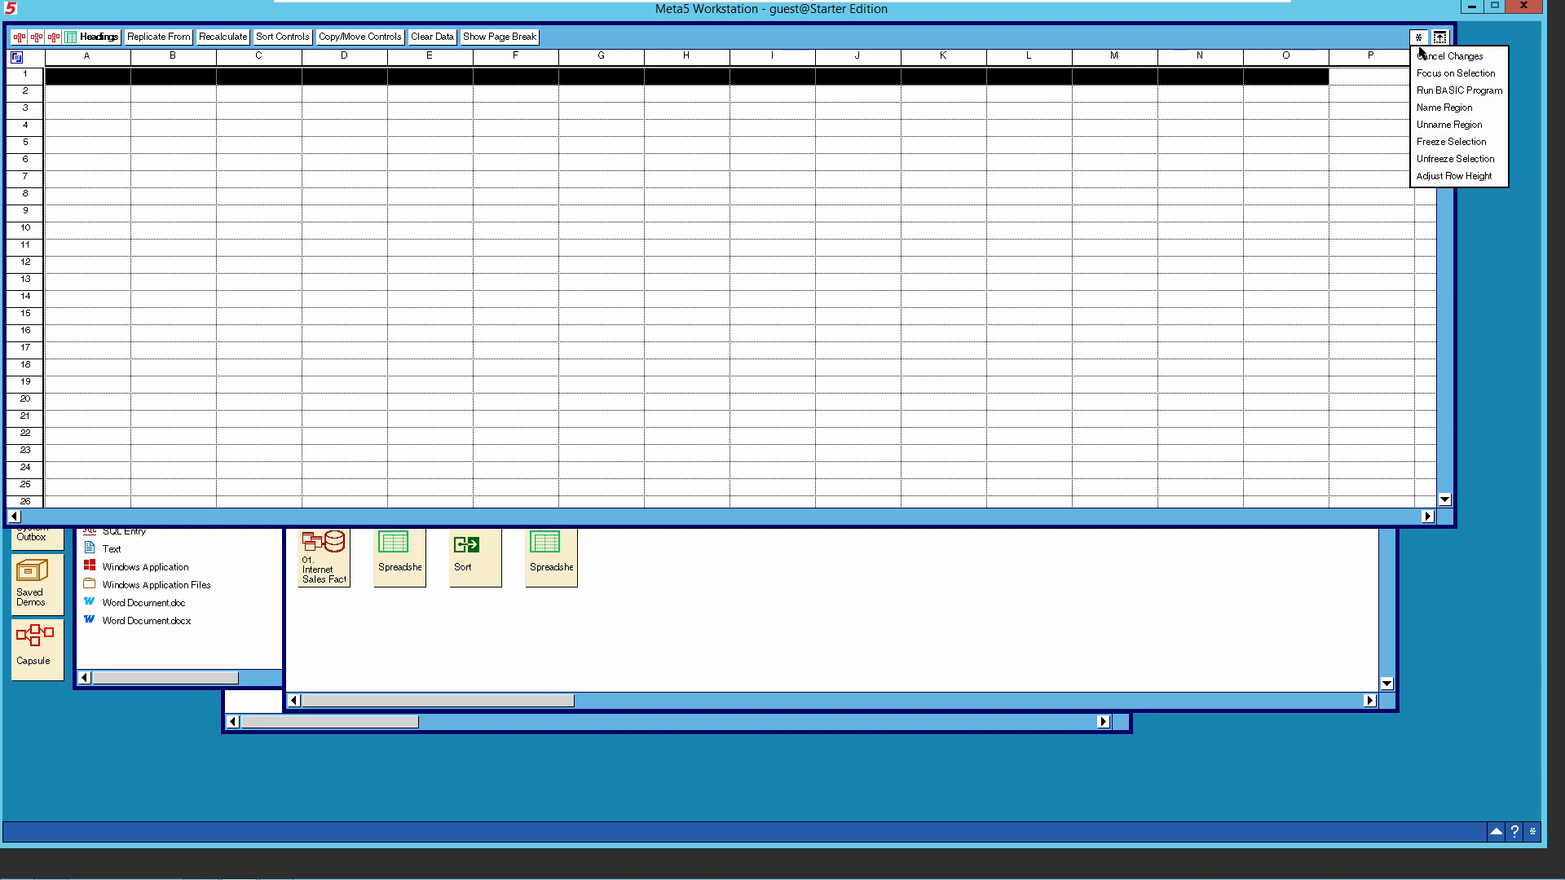
click(1440, 109)
click(115, 120)
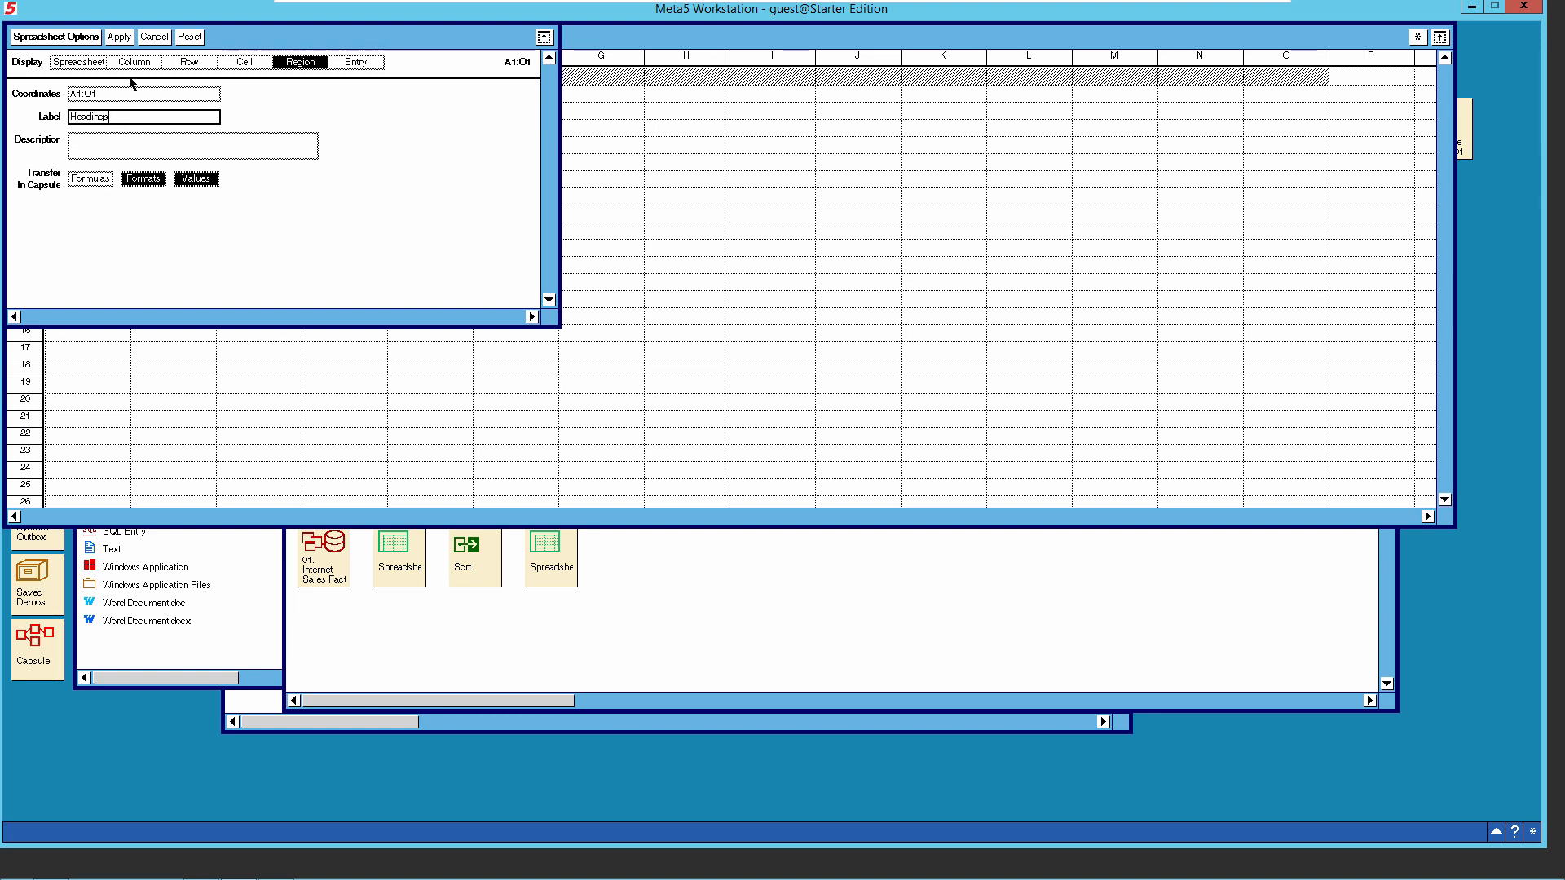
click(76, 38)
click(101, 37)
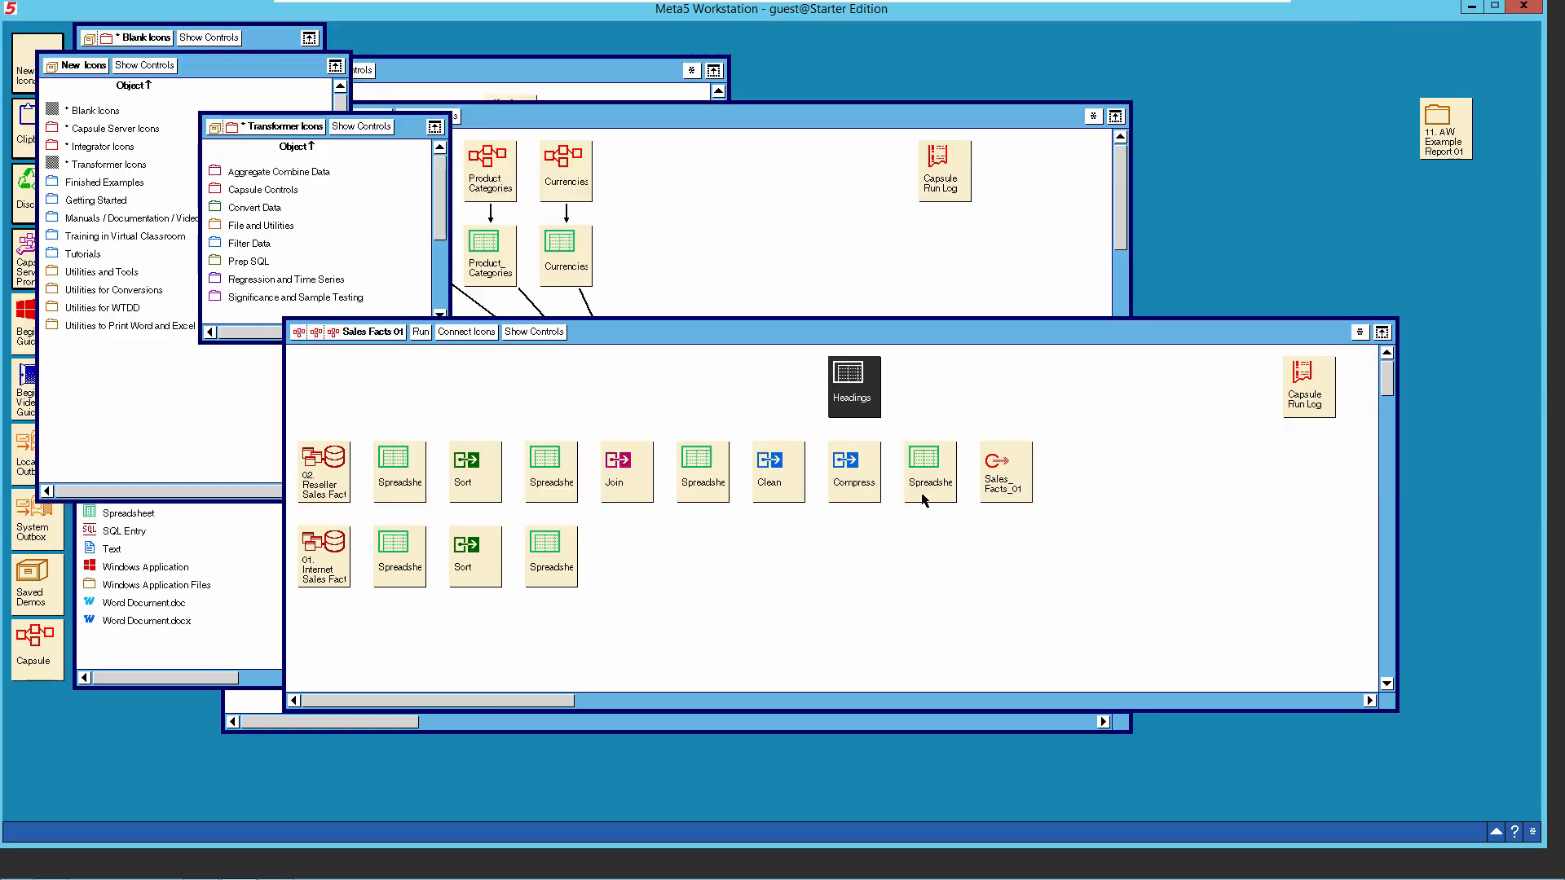
In the reseller row's last spreadsheet, name the region A1:O1 "Headings" and apply it.
click(929, 490)
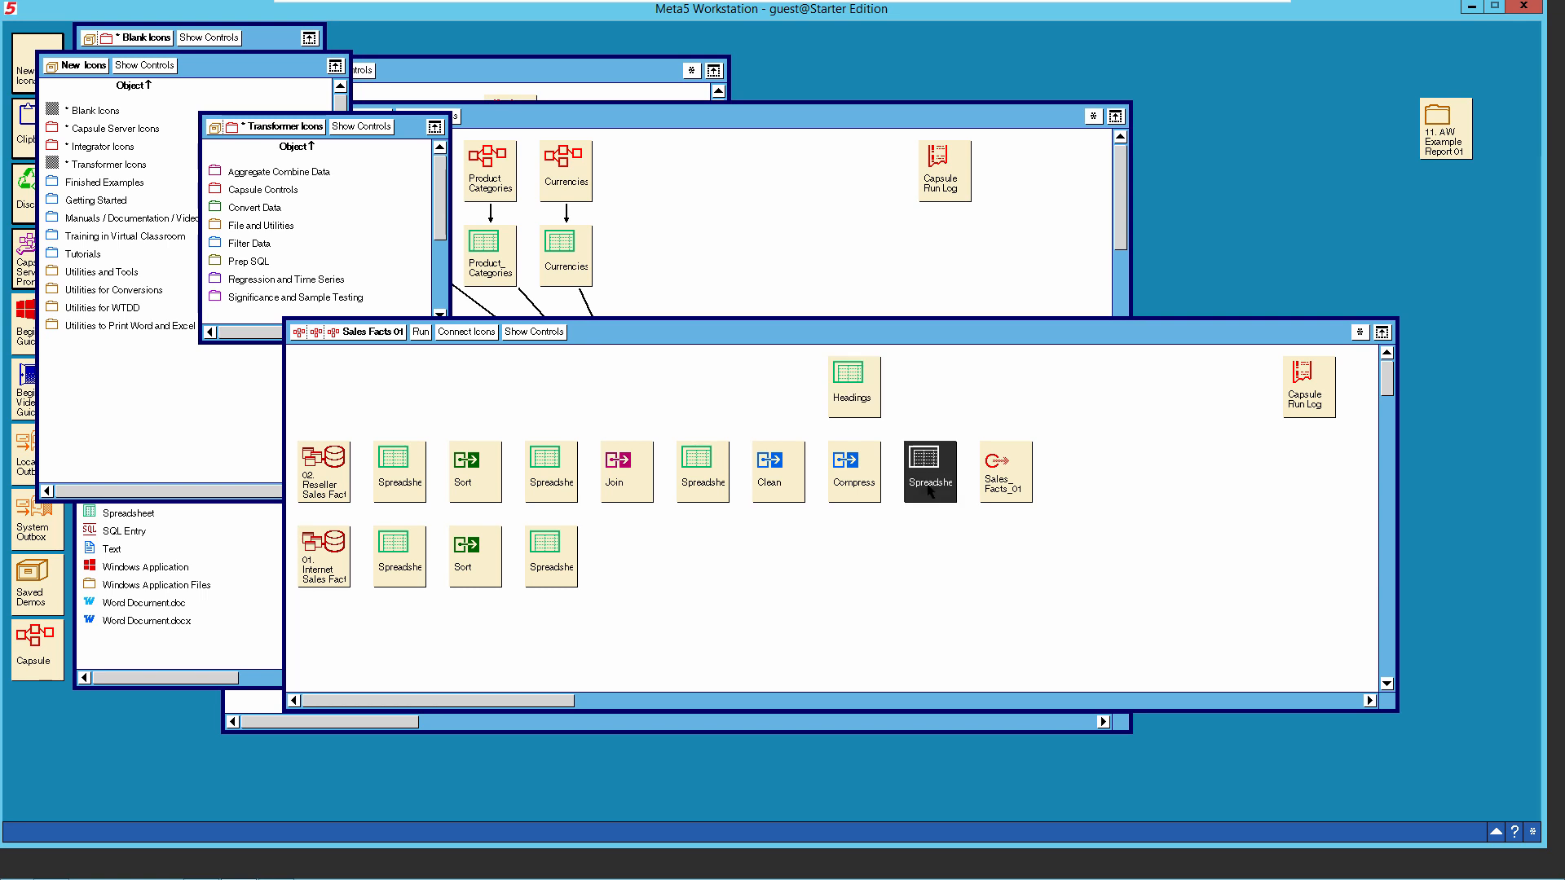
double_click(929, 490)
drag(573, 426, 1513, 506)
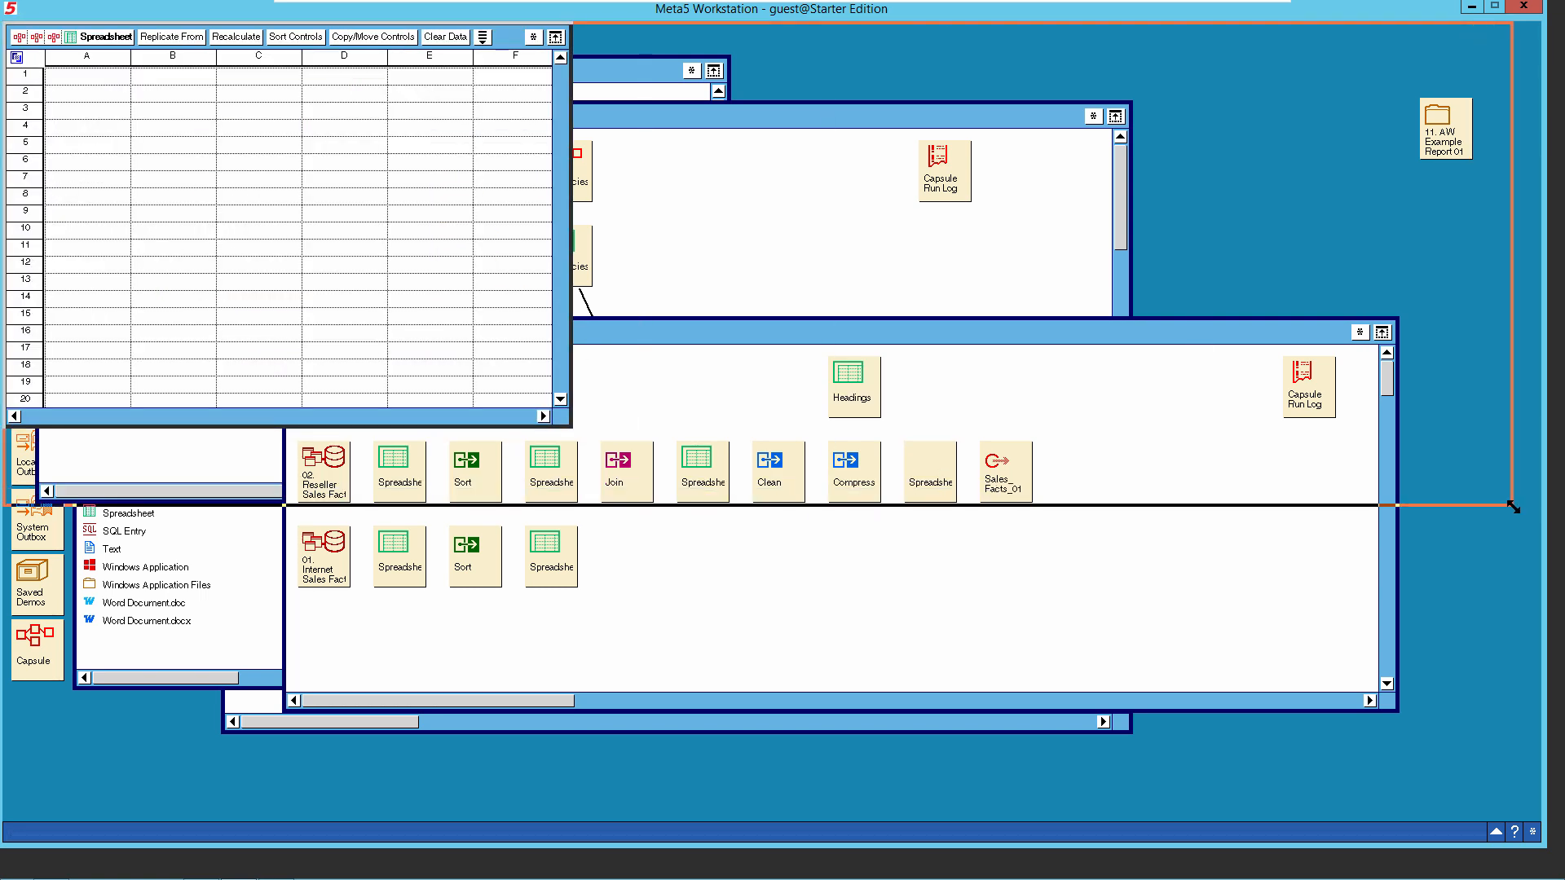
click(104, 92)
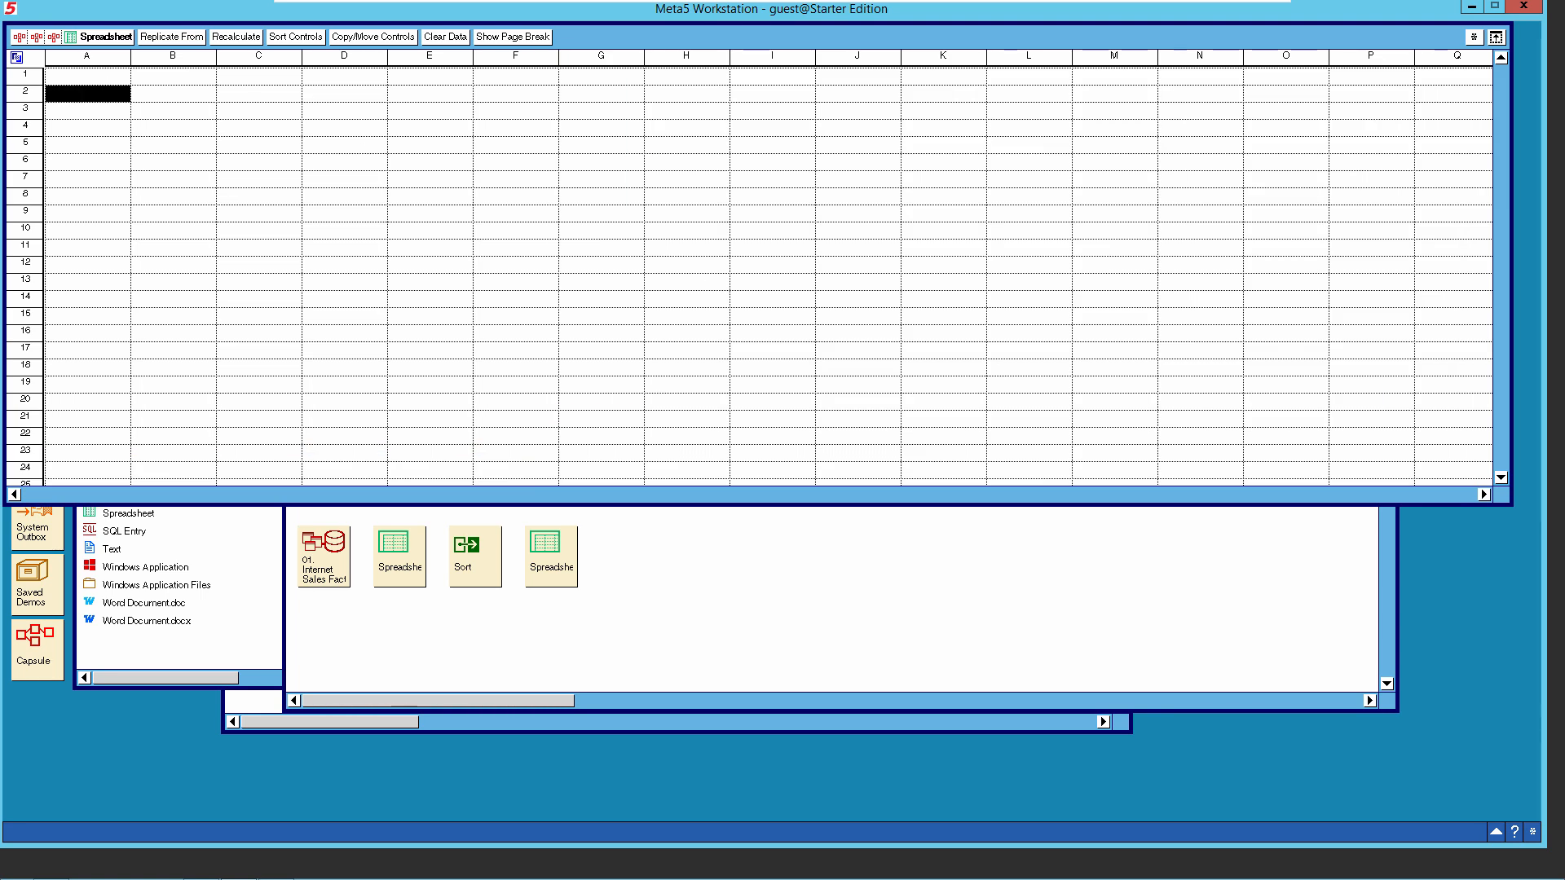
click(106, 76)
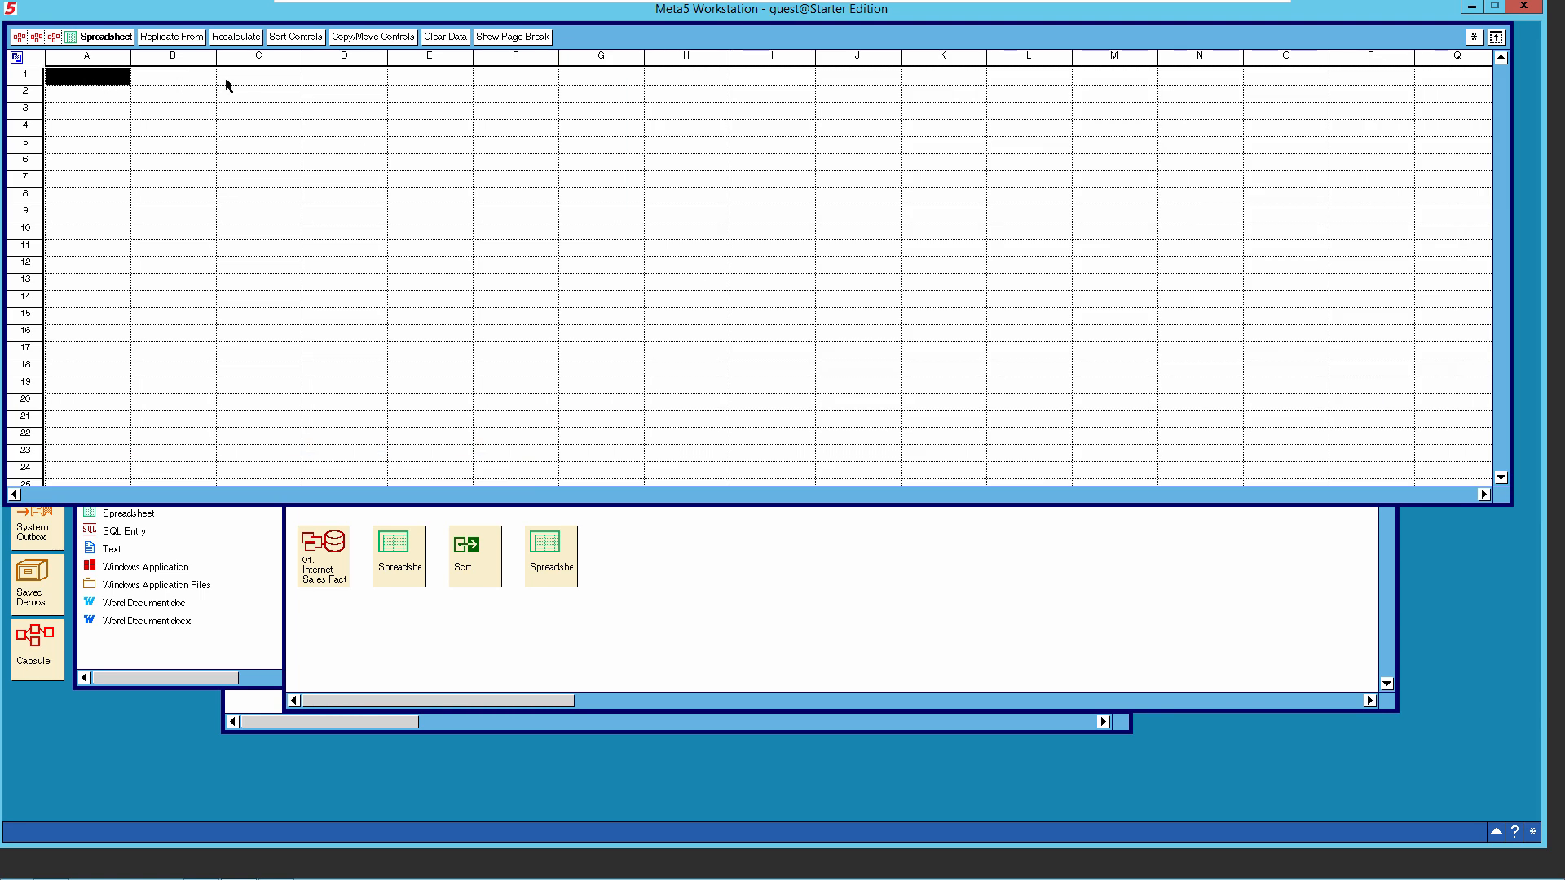
shift+click(1286, 79)
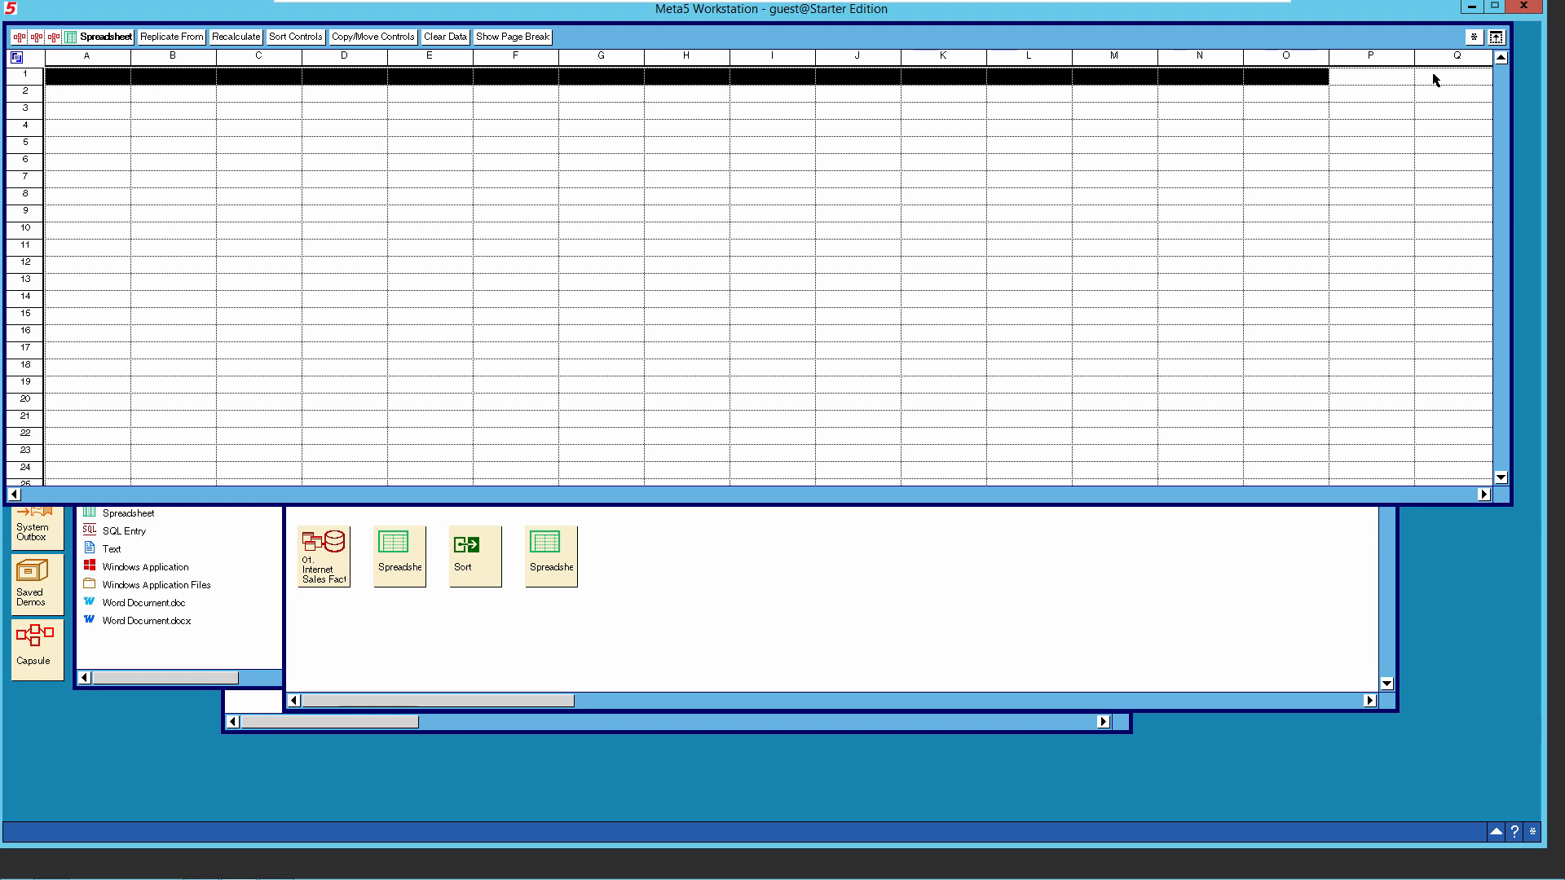
click(1472, 38)
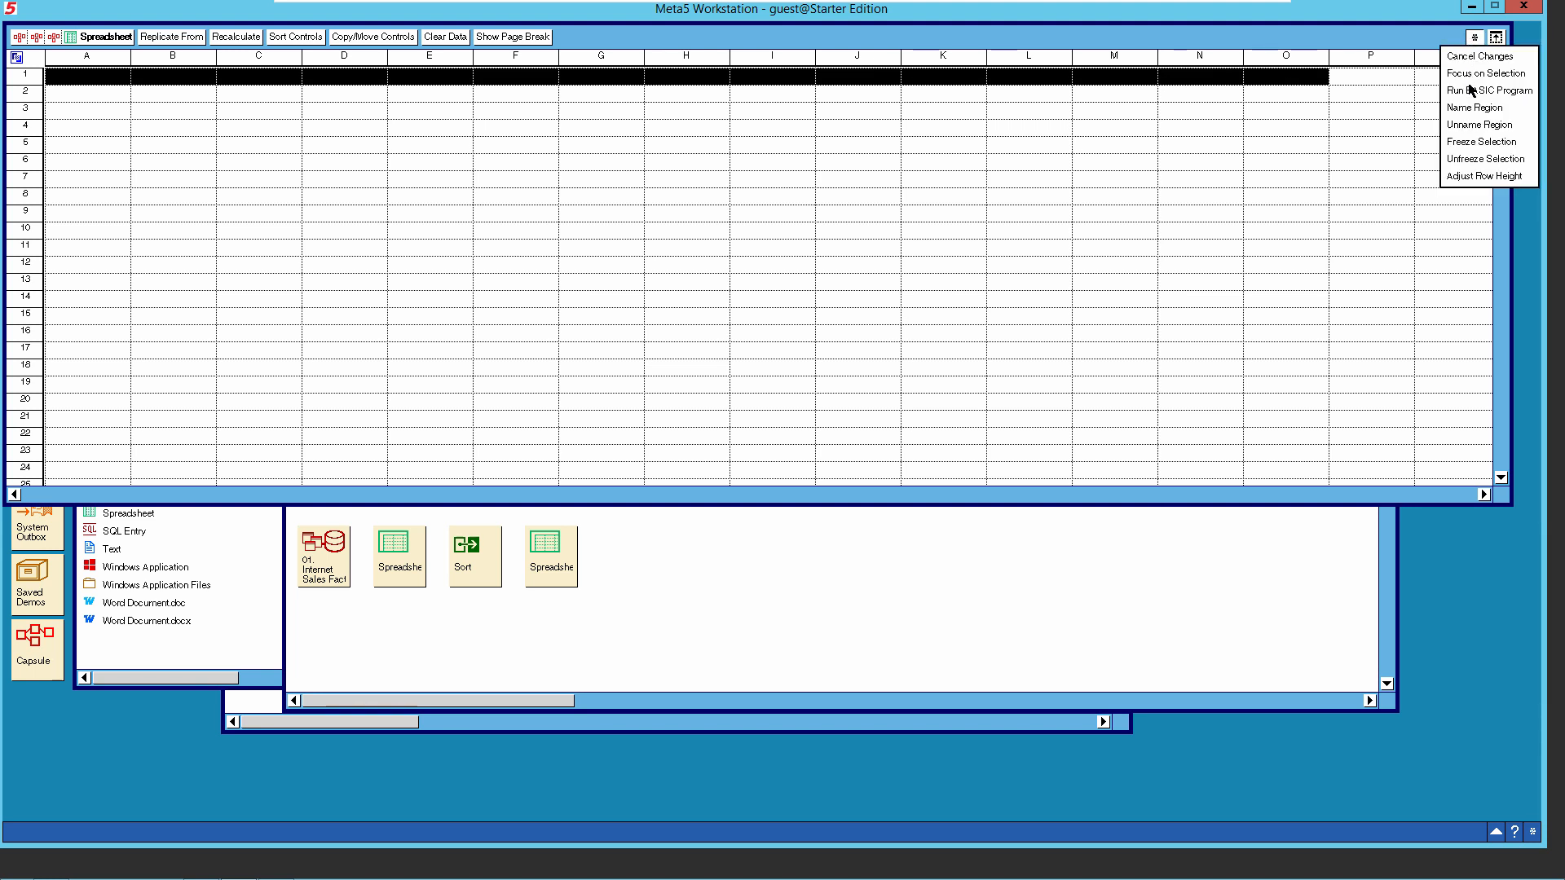
click(1472, 109)
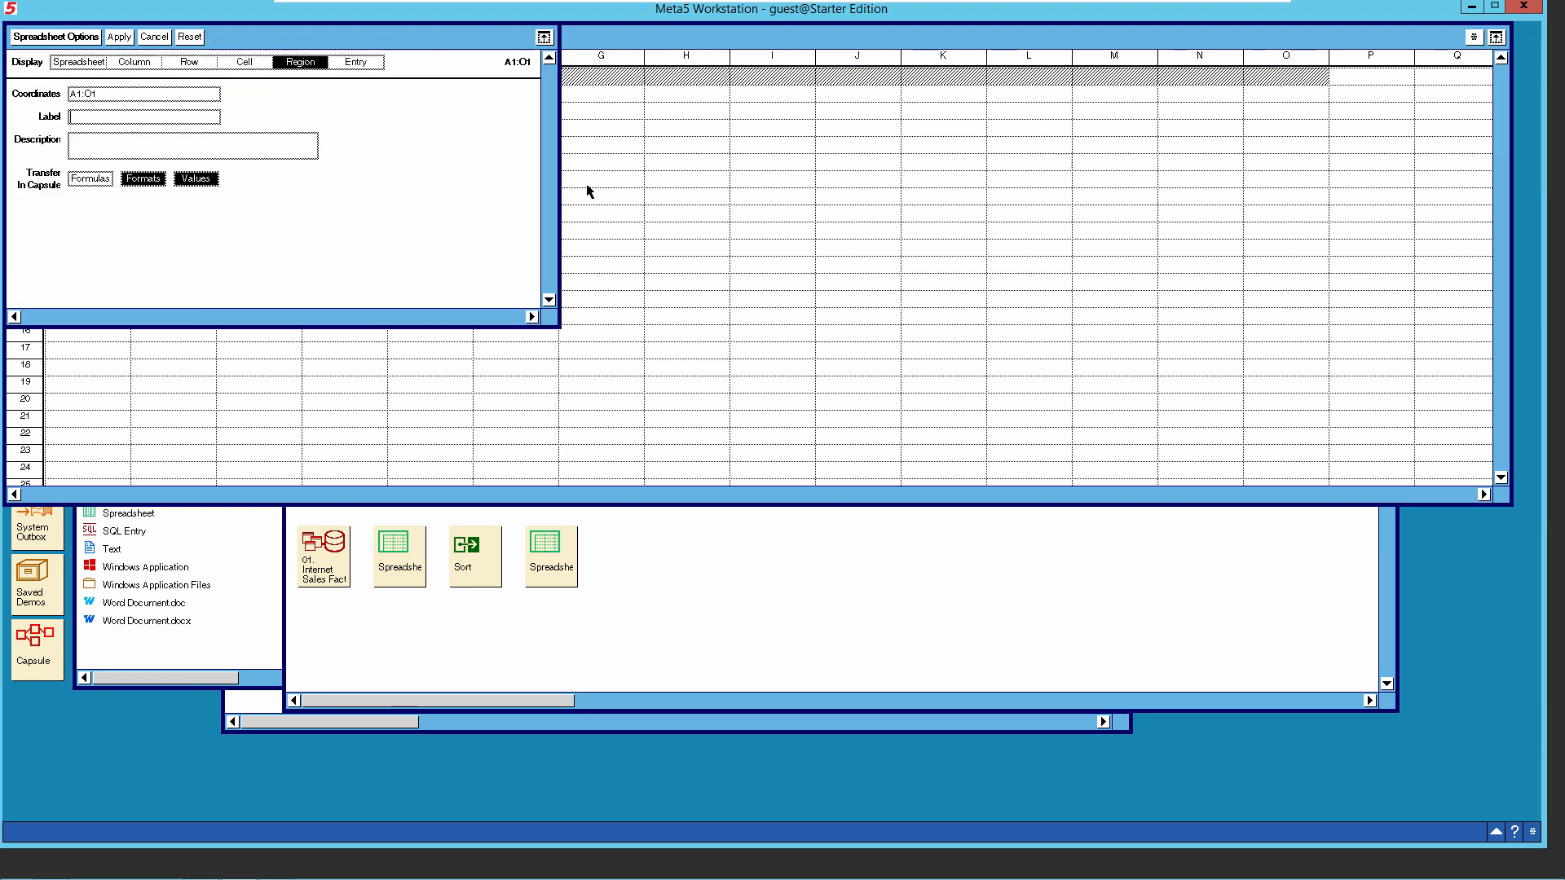
click(85, 118)
text(Headings)
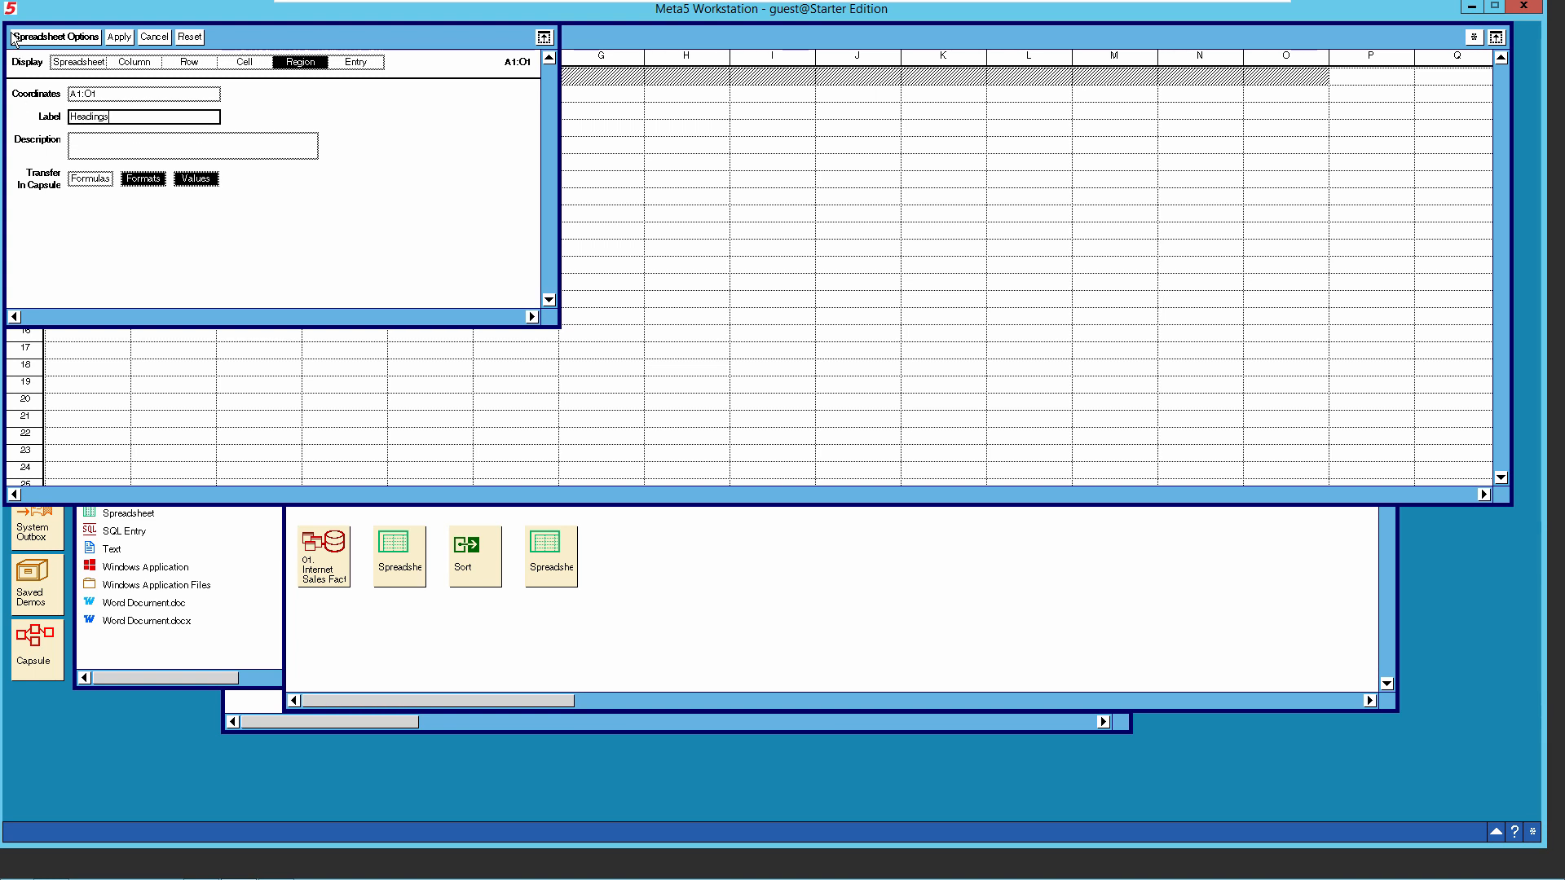
click(121, 38)
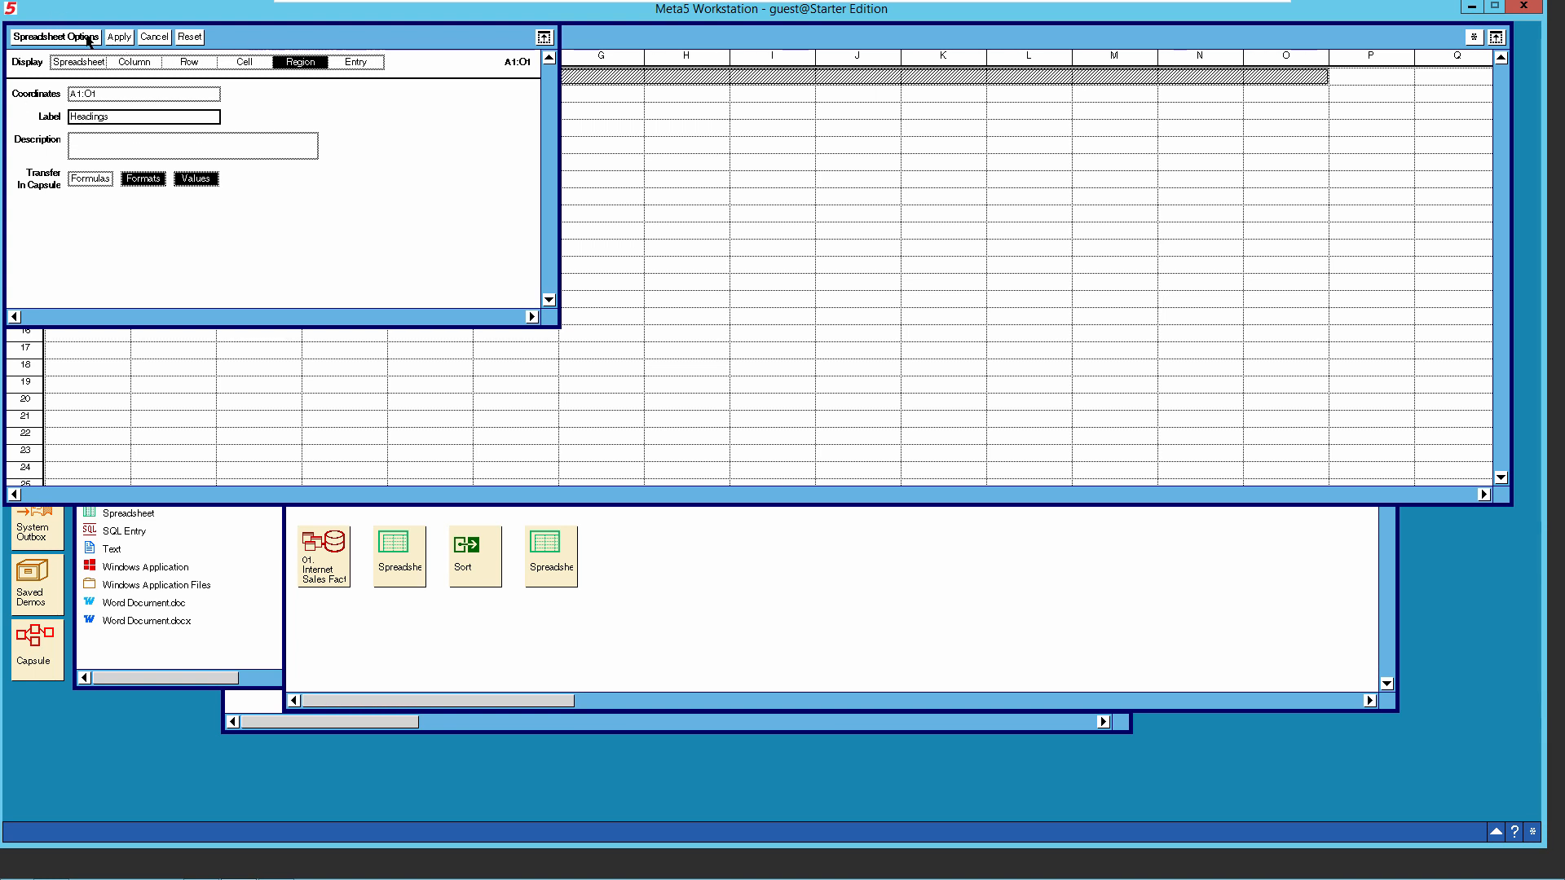
Close the reseller row's last spreadsheet and its options, and connect the Headings icon to that spreadsheet.
click(90, 39)
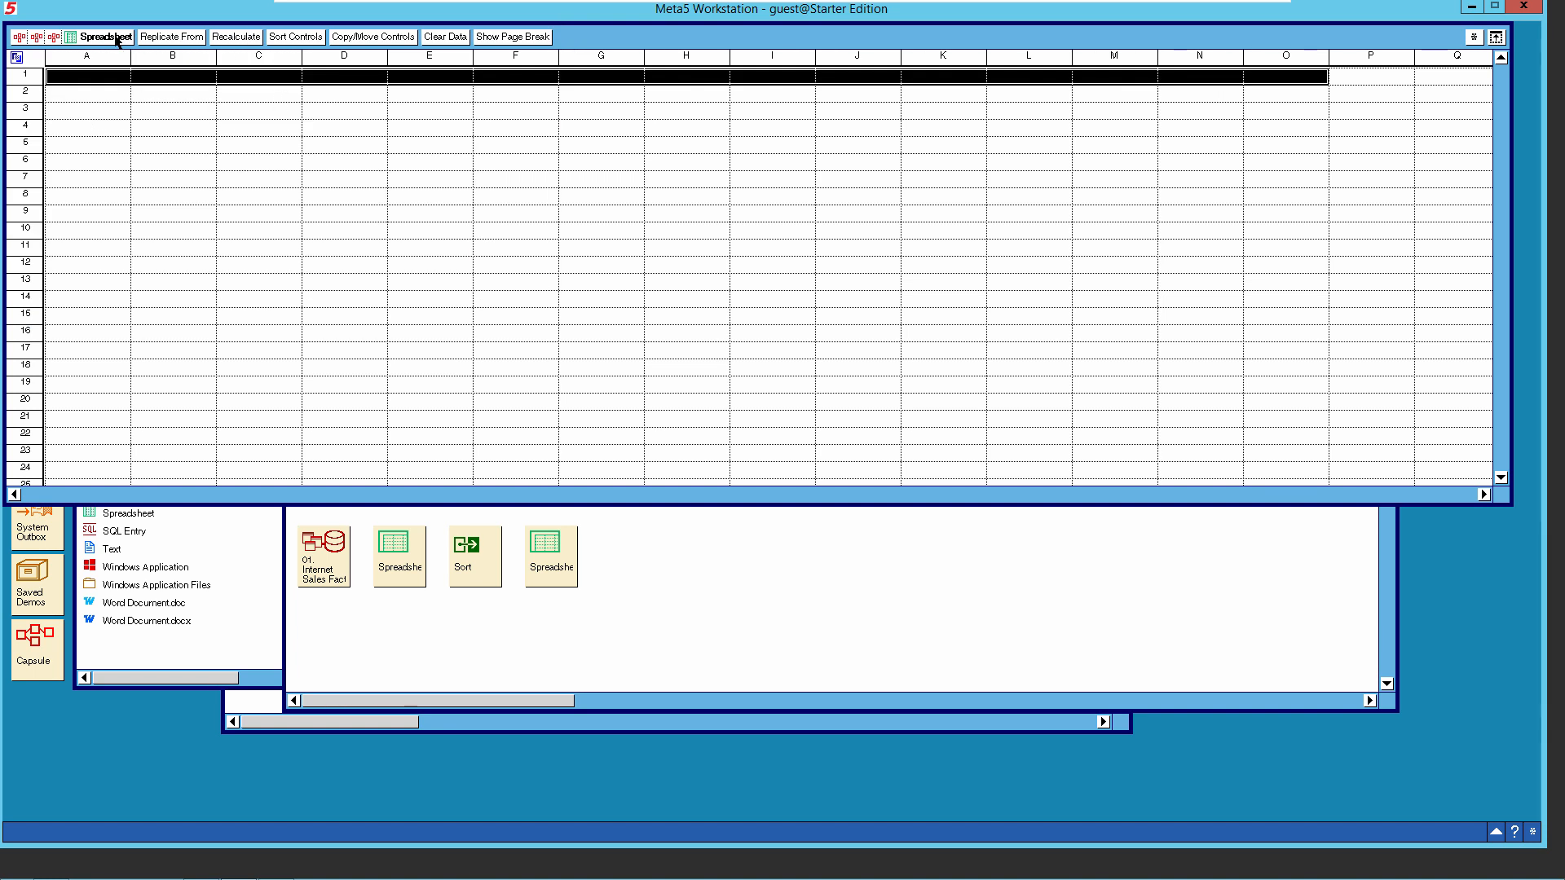
click(106, 37)
click(855, 392)
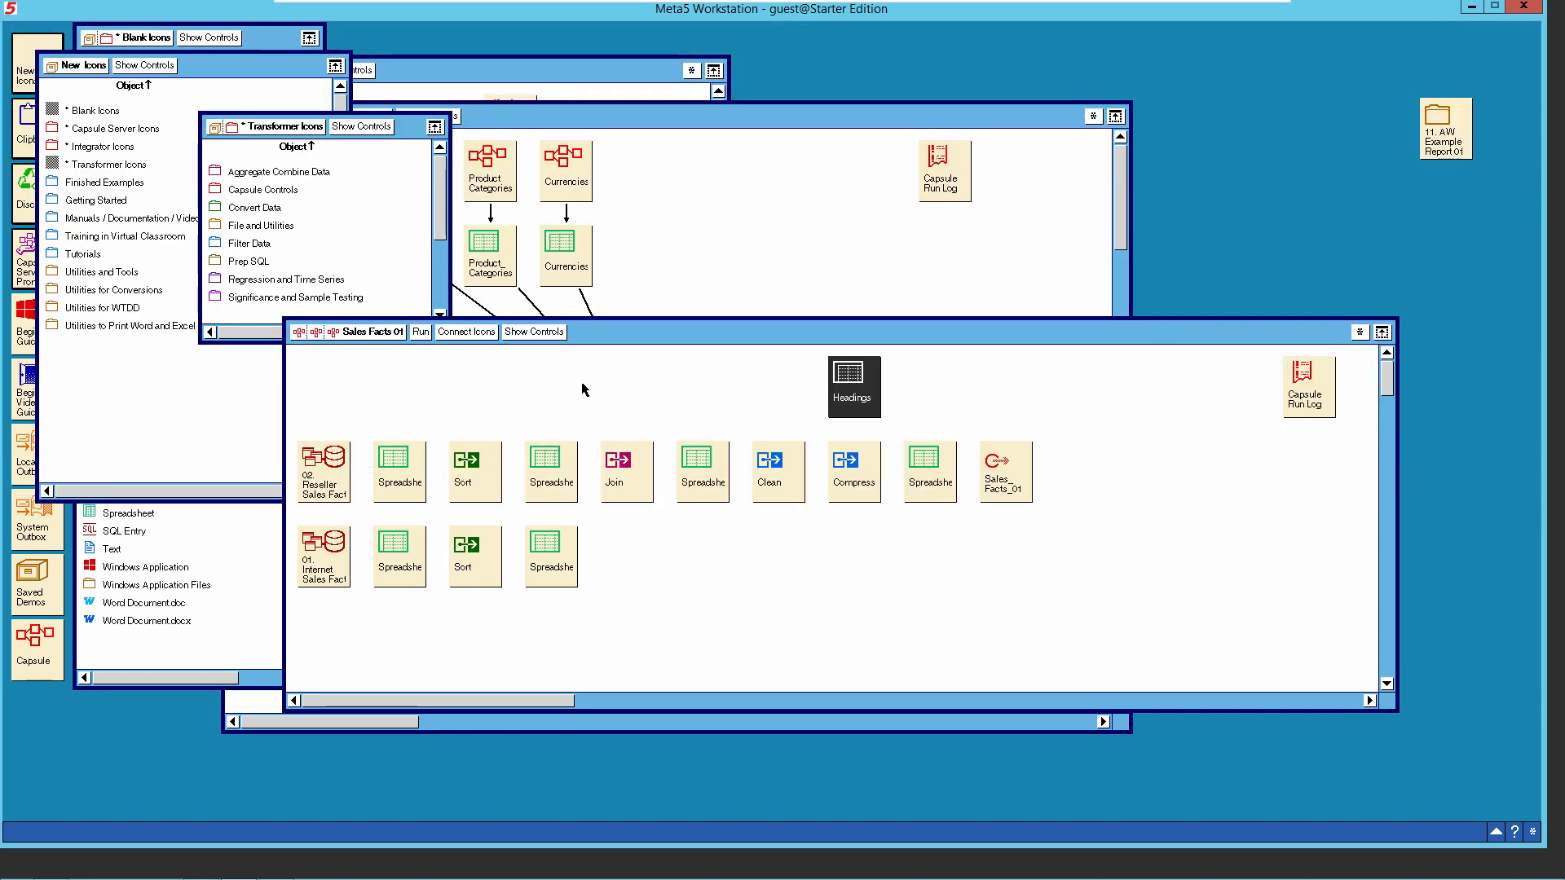
click(481, 334)
click(929, 466)
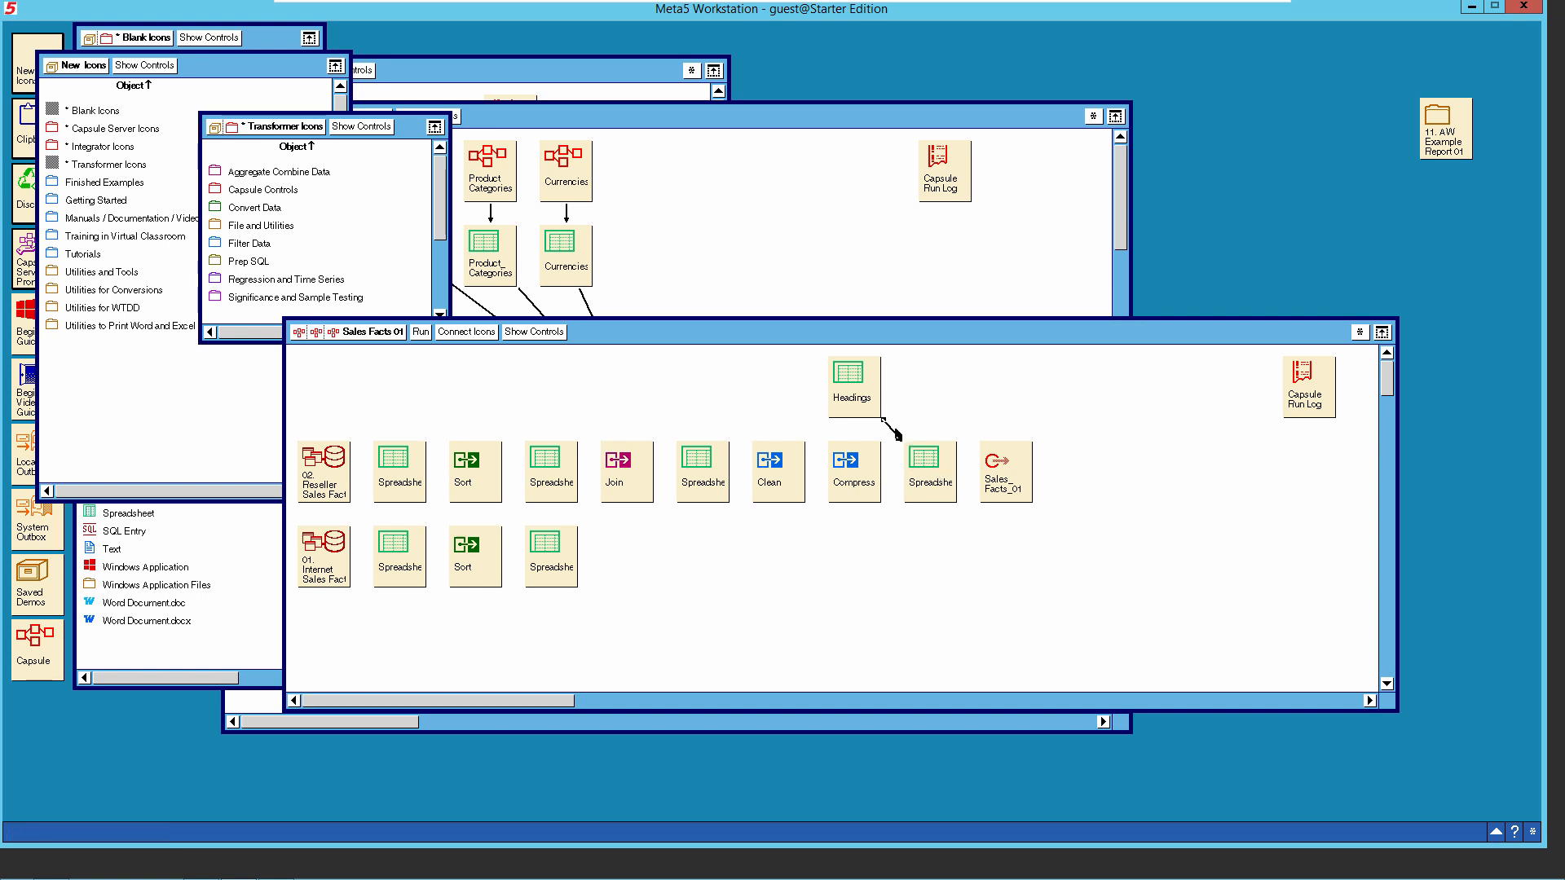
Set the arrow from Headings to copy source region "Headings" into destination region "Headings" of the connected spreadsheet.
right_click(894, 433)
click(895, 459)
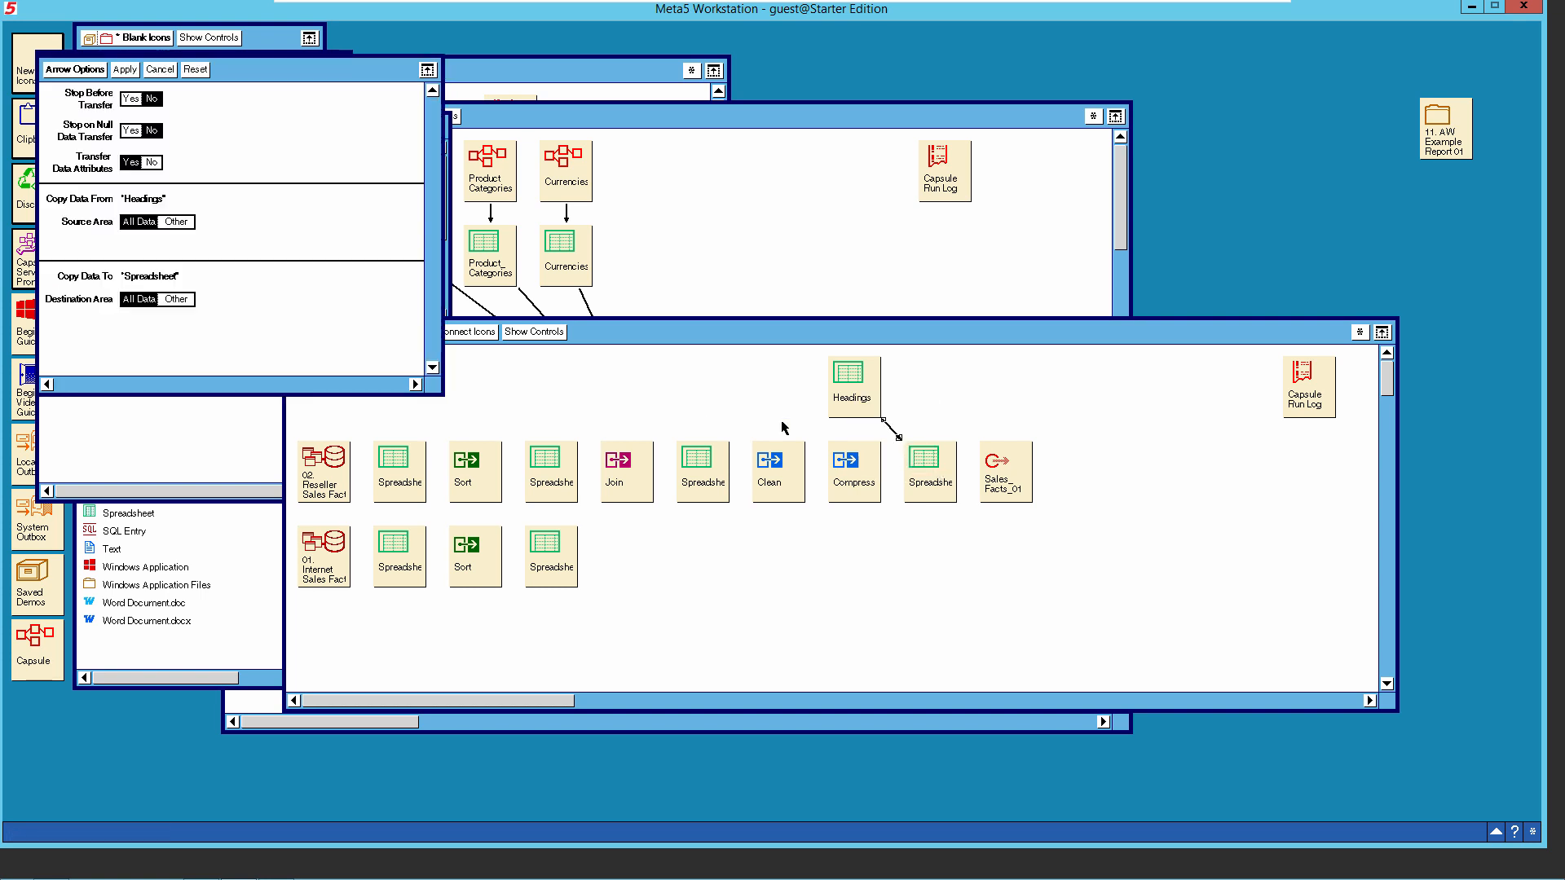
click(178, 222)
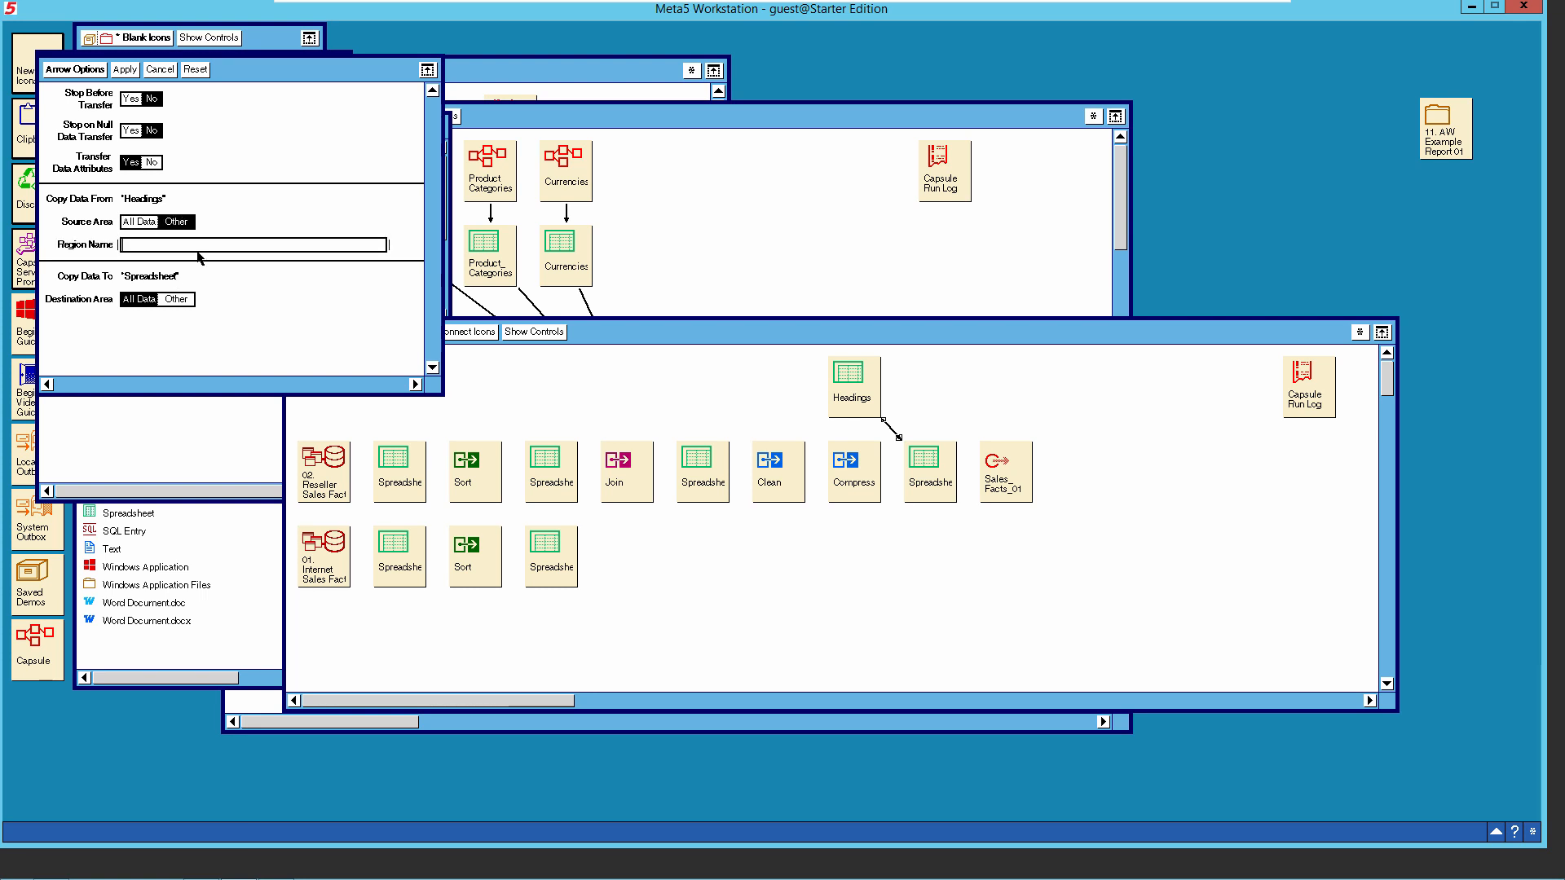
text(Headings)
click(178, 299)
text(H)
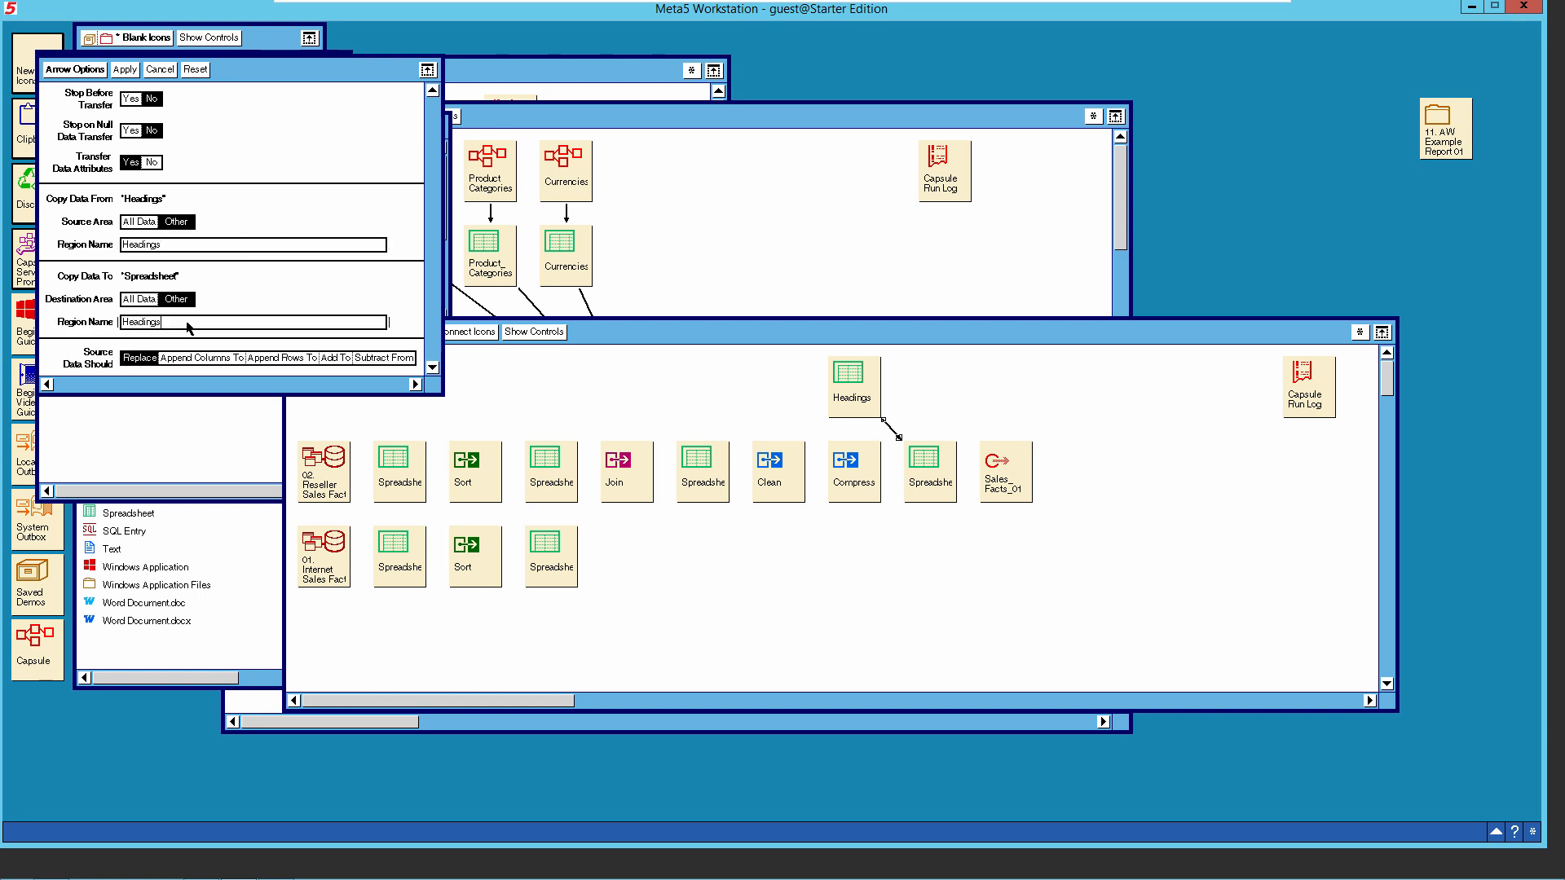
click(104, 72)
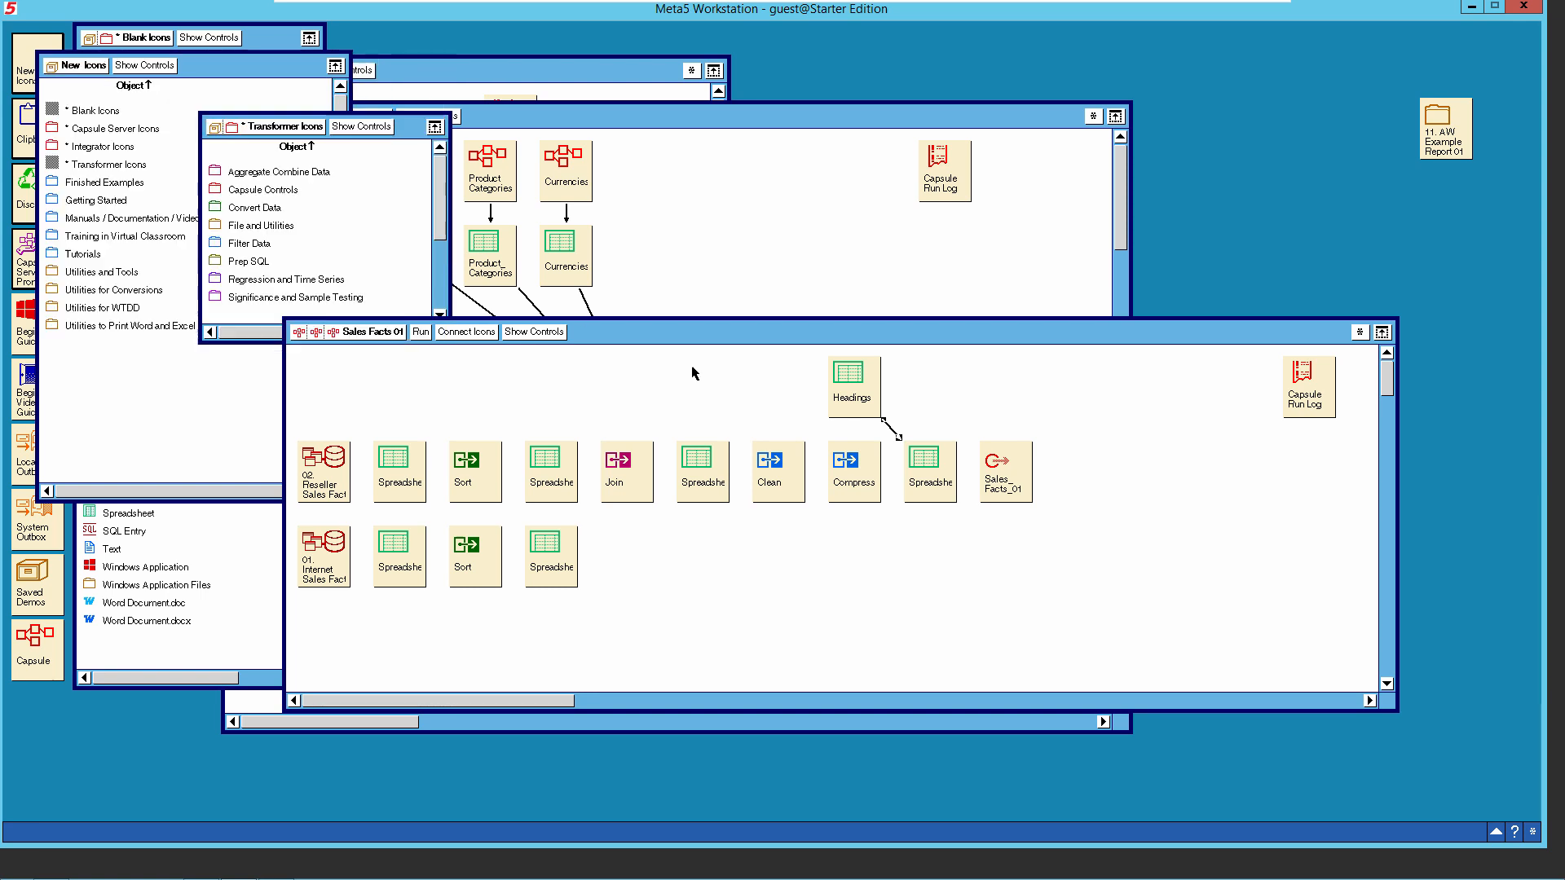
In the reseller row's last spreadsheet, define cells A2:O2 as a named region labelled "Data01".
click(933, 482)
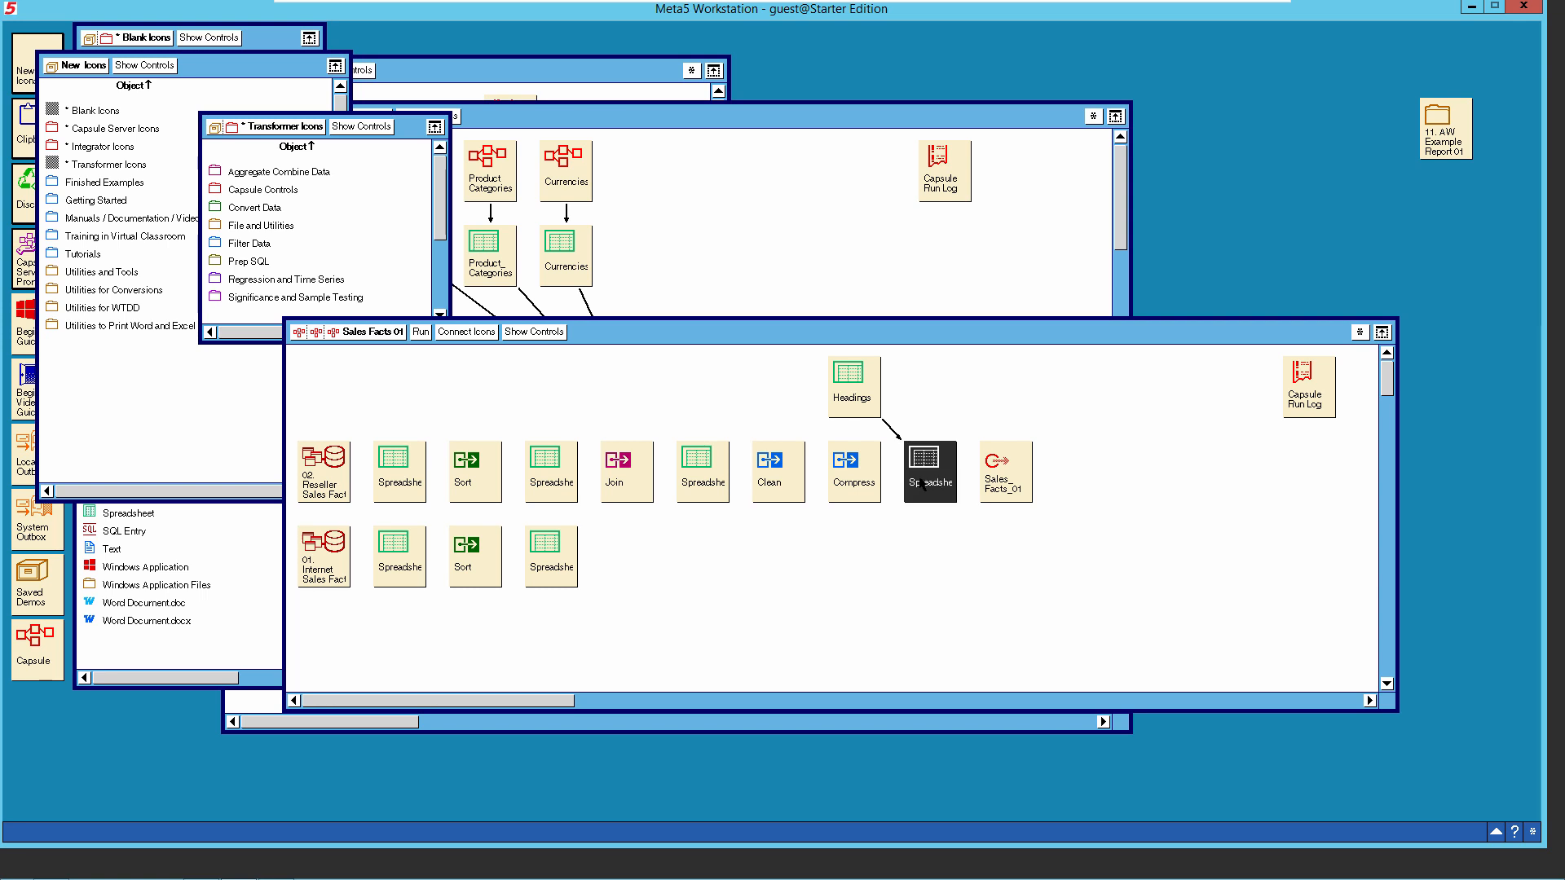
double_click(933, 481)
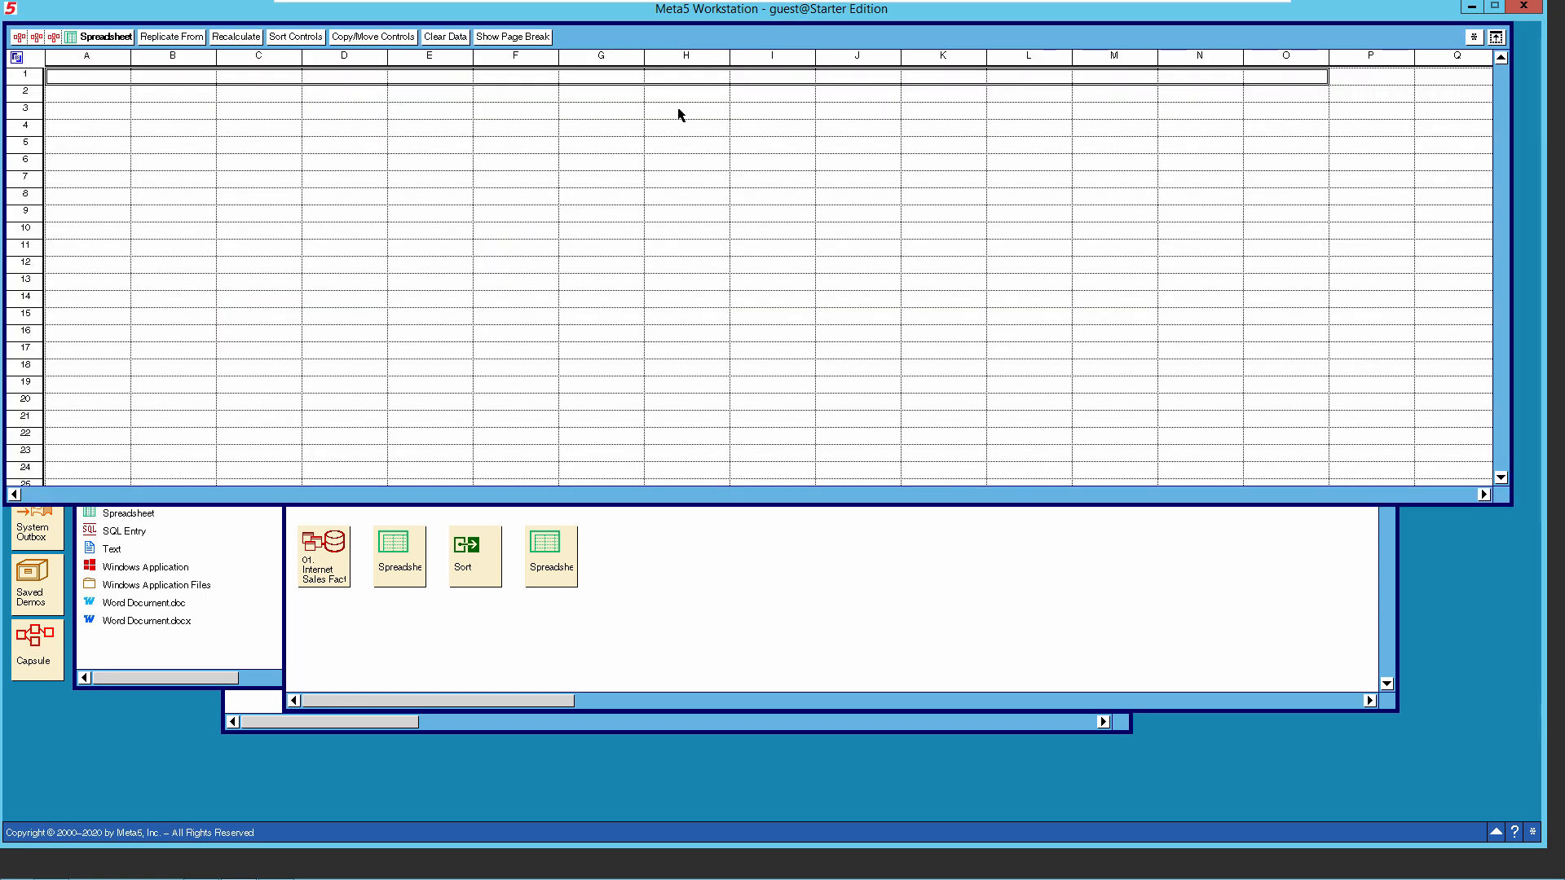
click(99, 102)
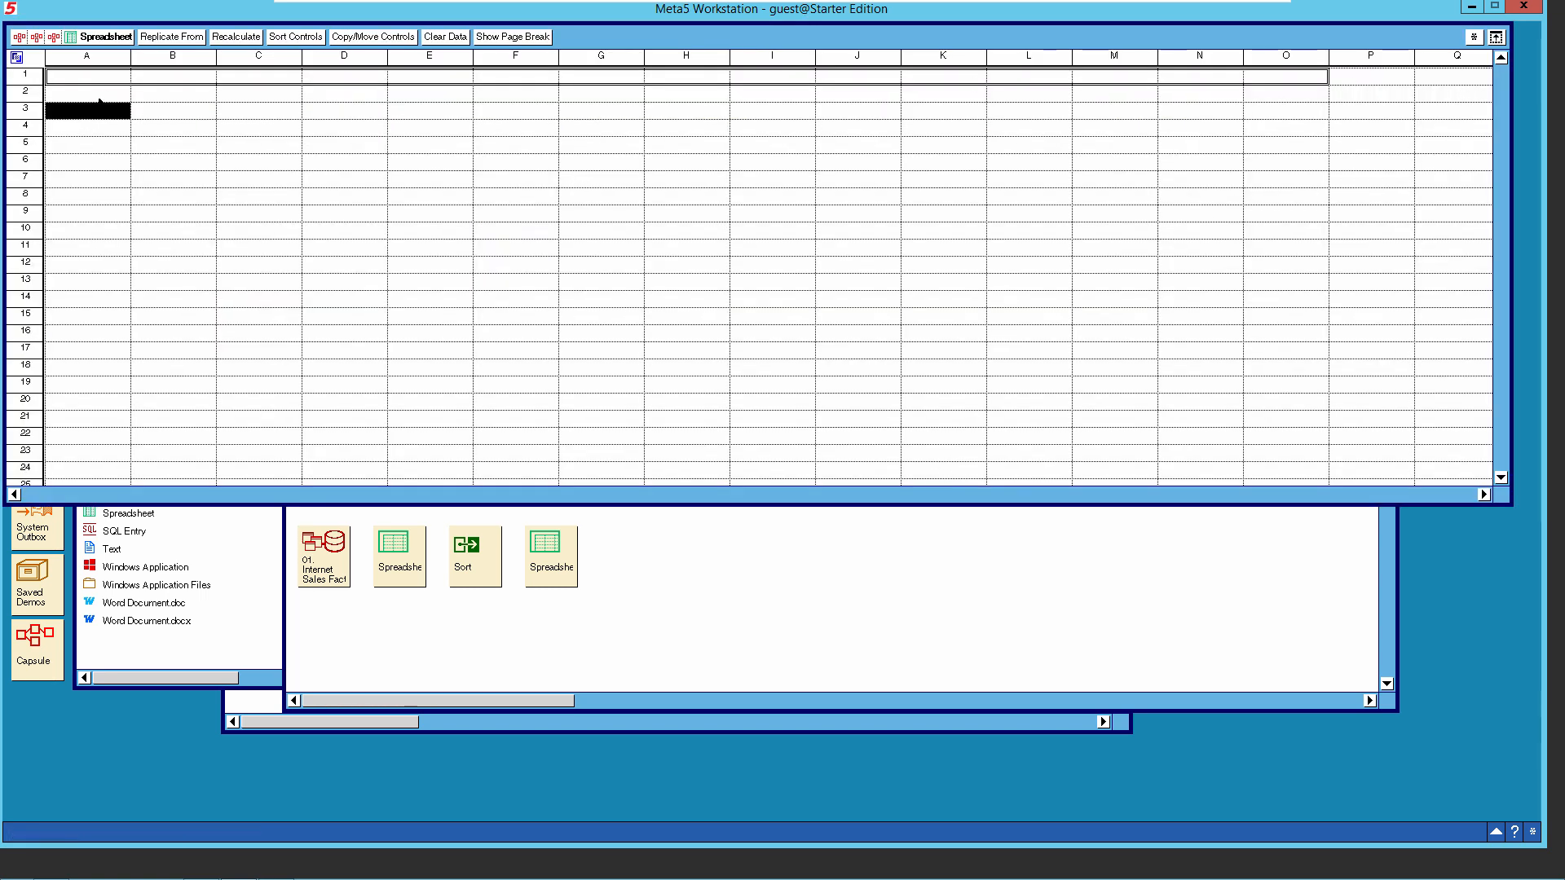
click(99, 100)
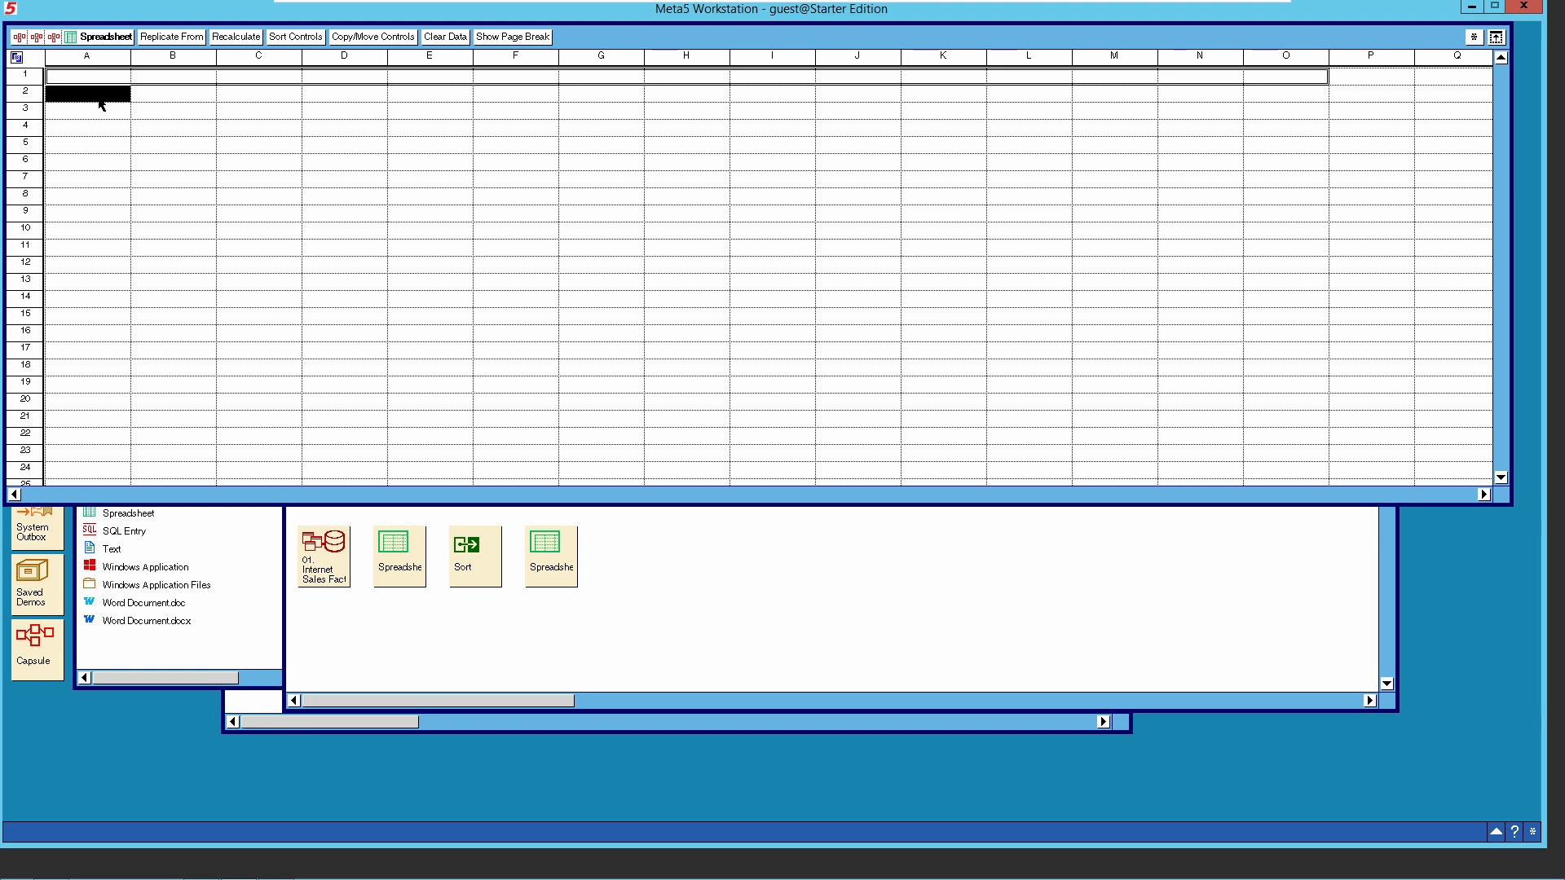
shift+click(1273, 96)
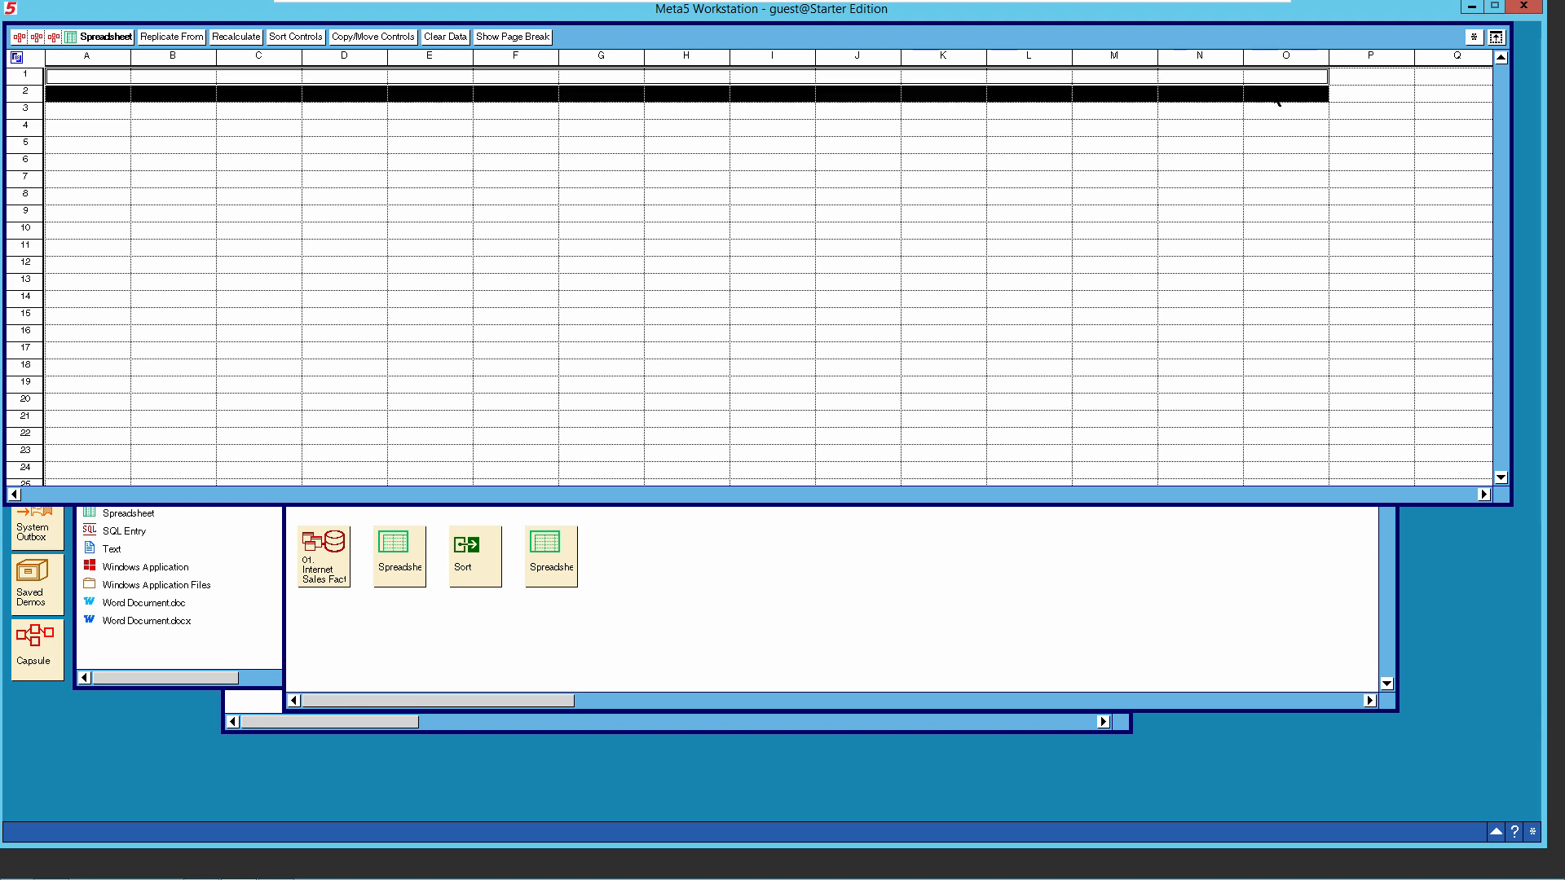
click(1475, 37)
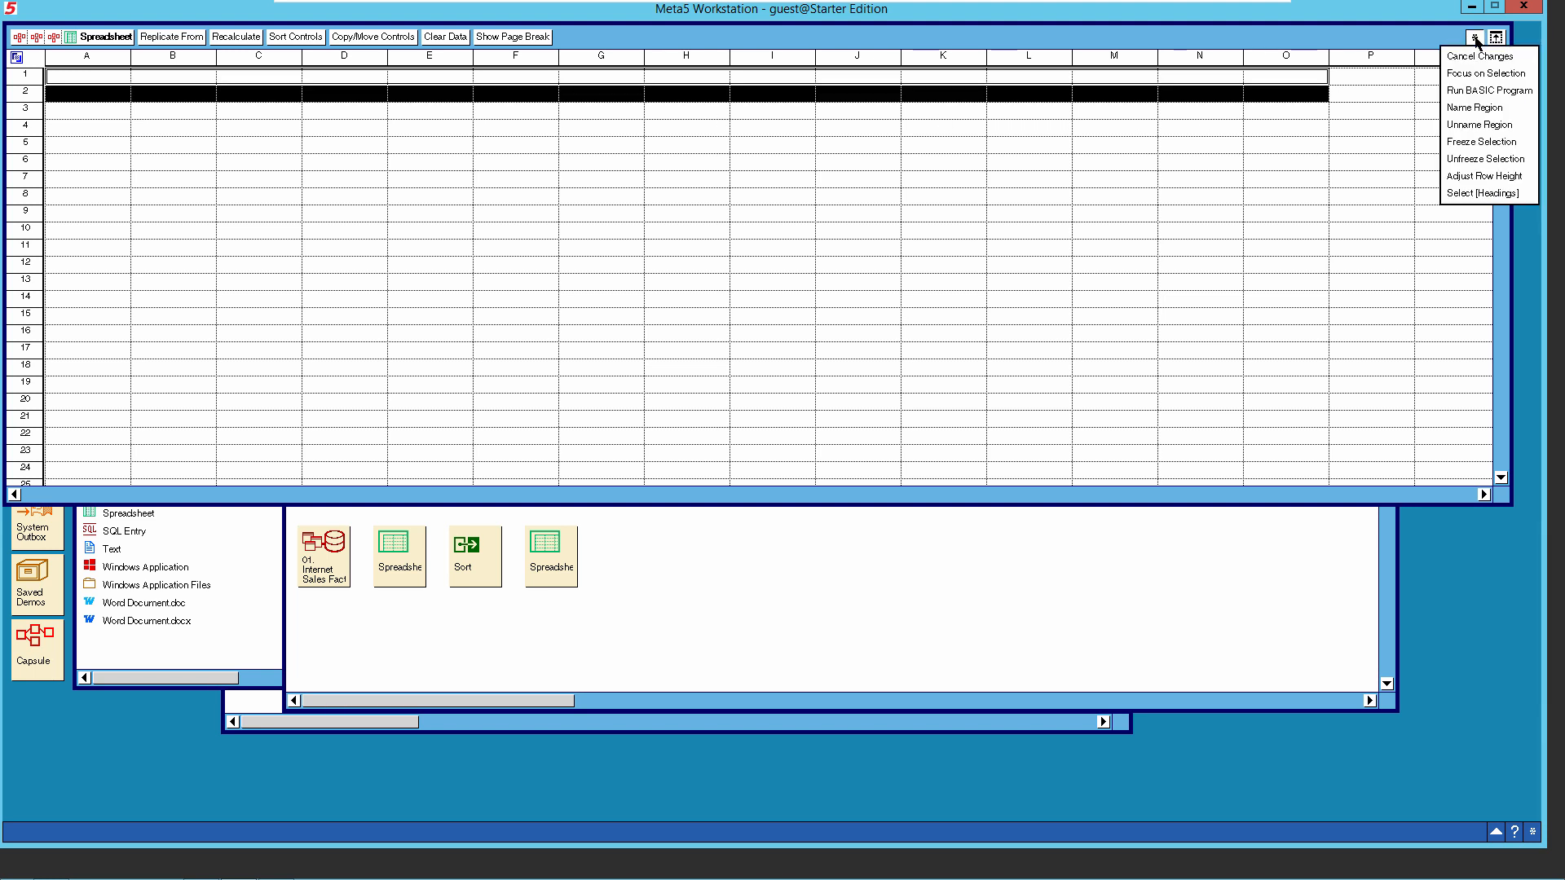
click(1468, 107)
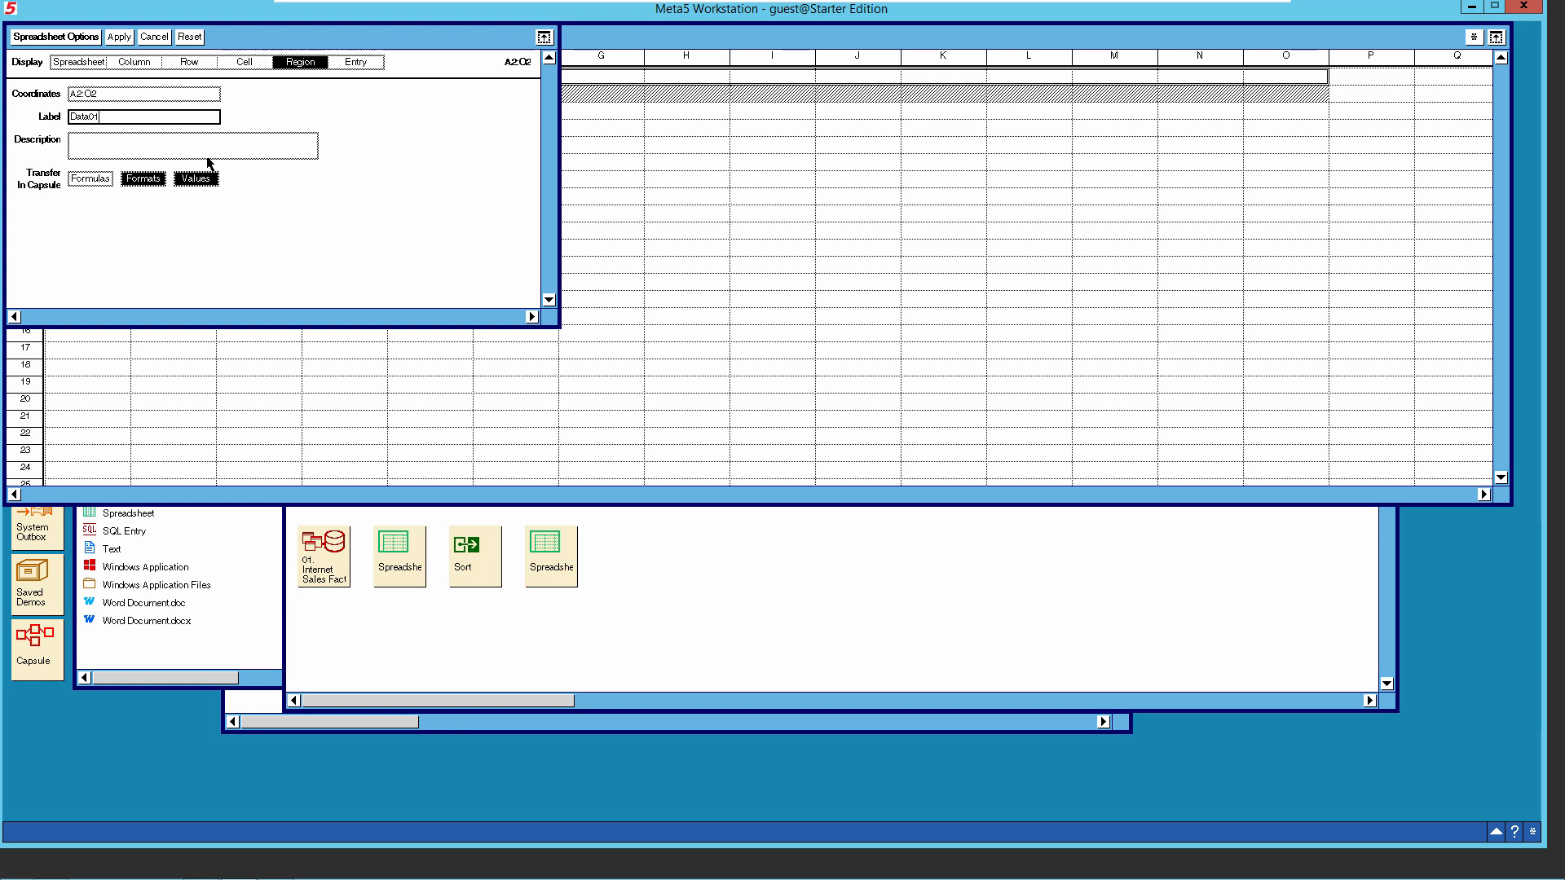
click(95, 41)
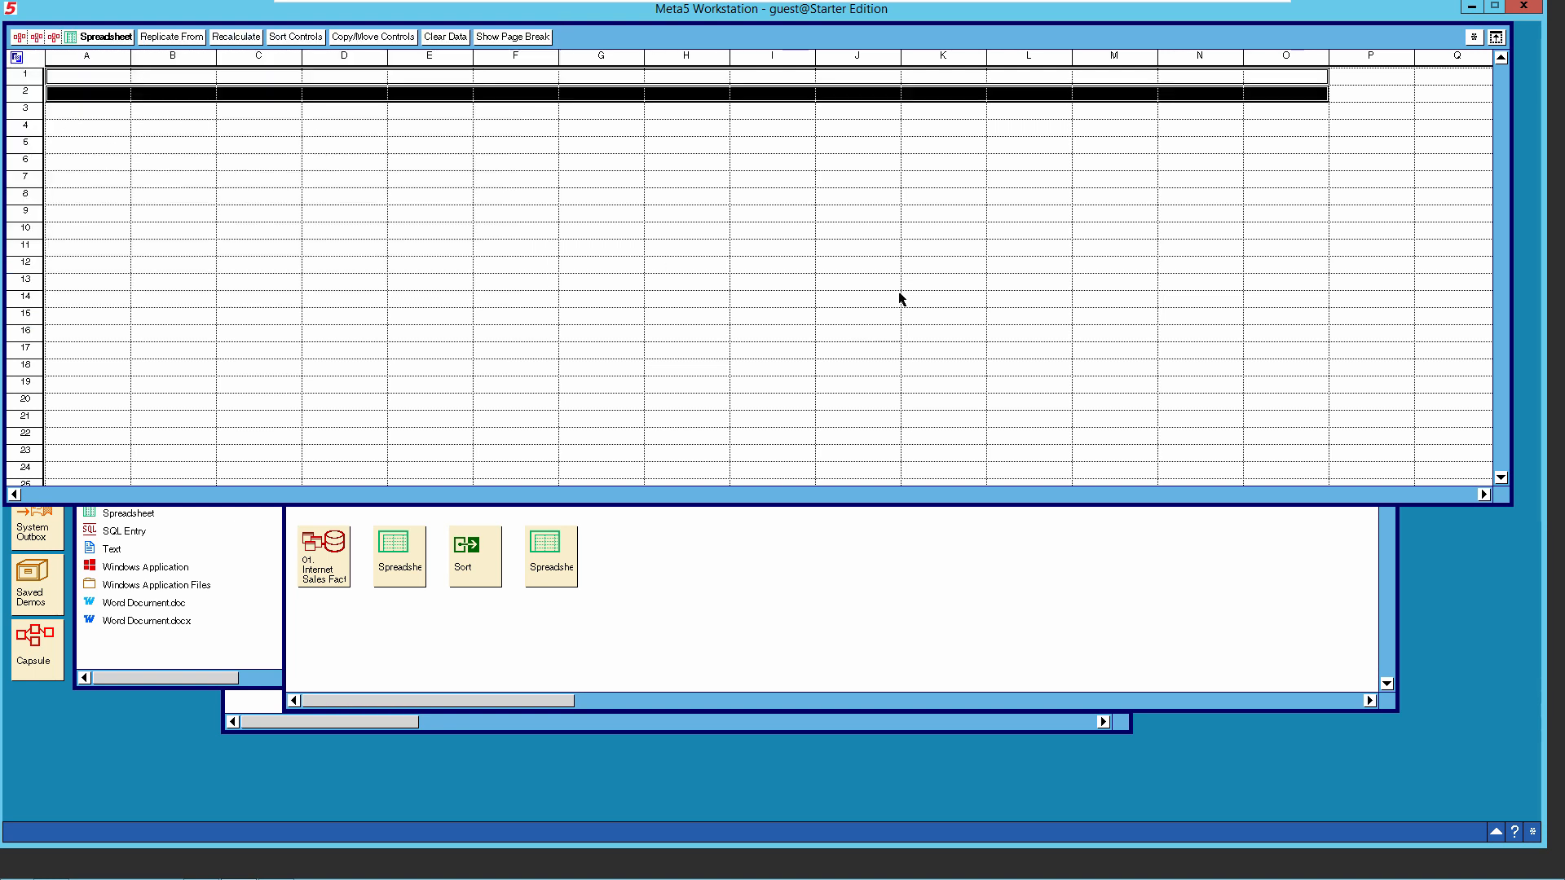
click(113, 39)
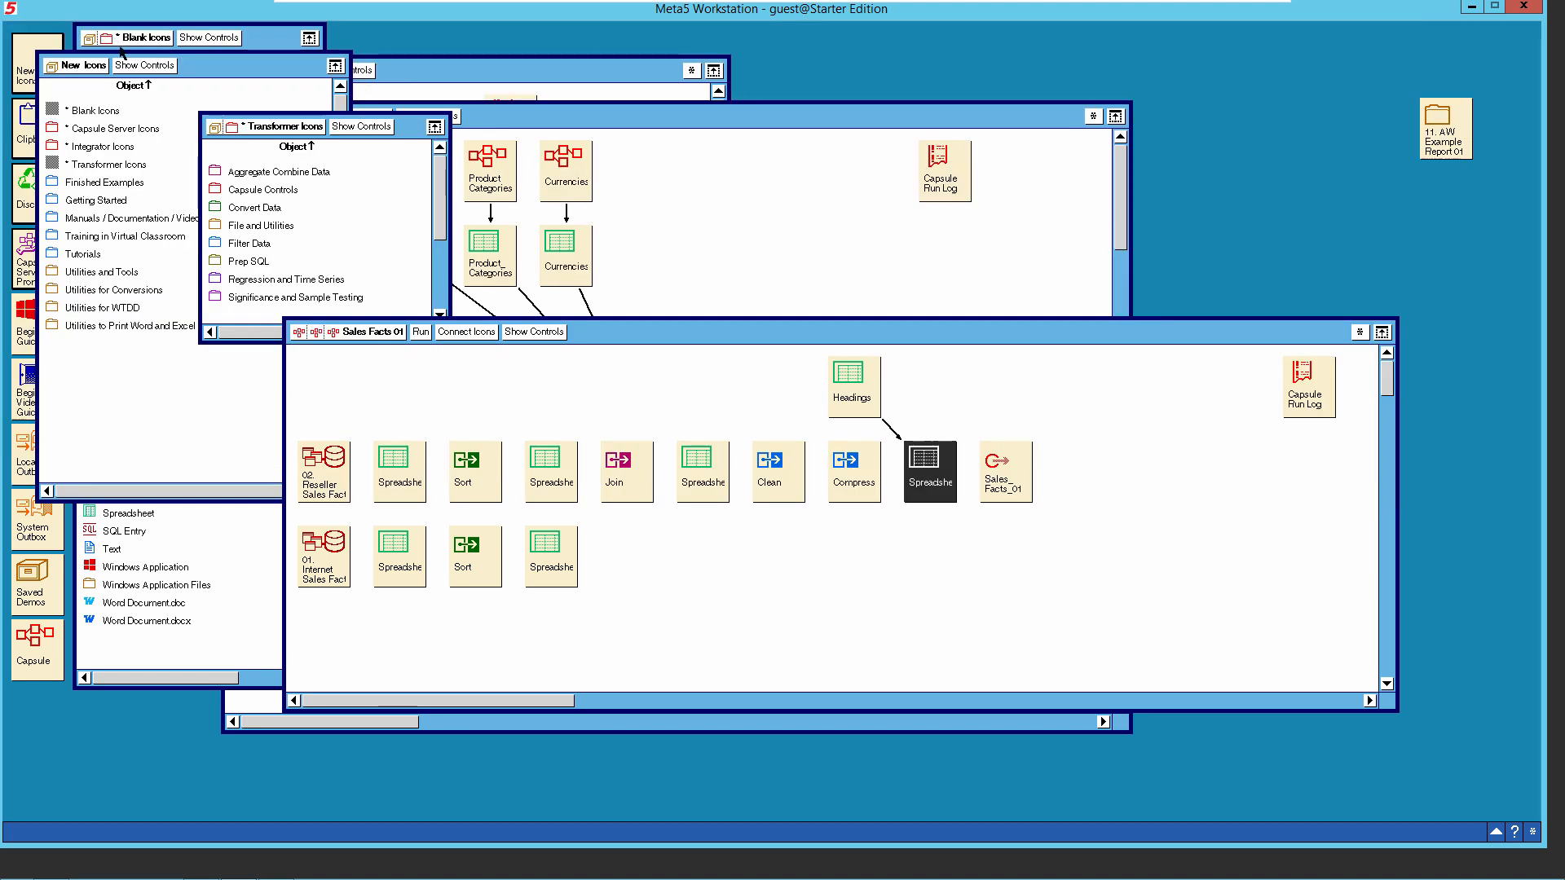
Connect Compress to the reseller row's last spreadsheet with destination region "Data01", and connect that spreadsheet to Sales_Facts_01.
click(853, 470)
click(474, 334)
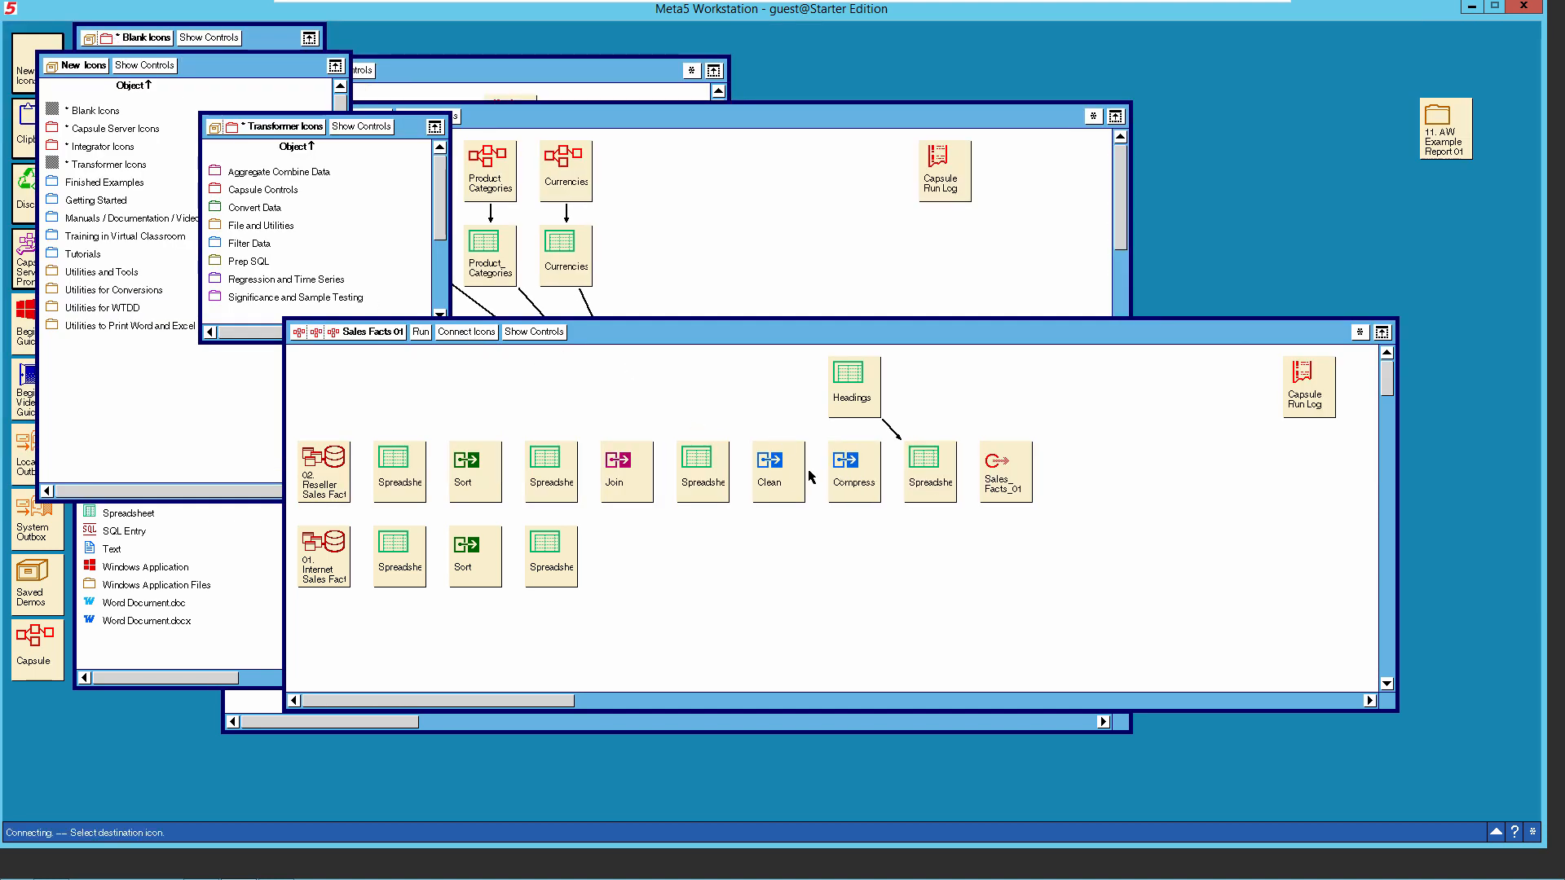
click(919, 473)
right_click(897, 472)
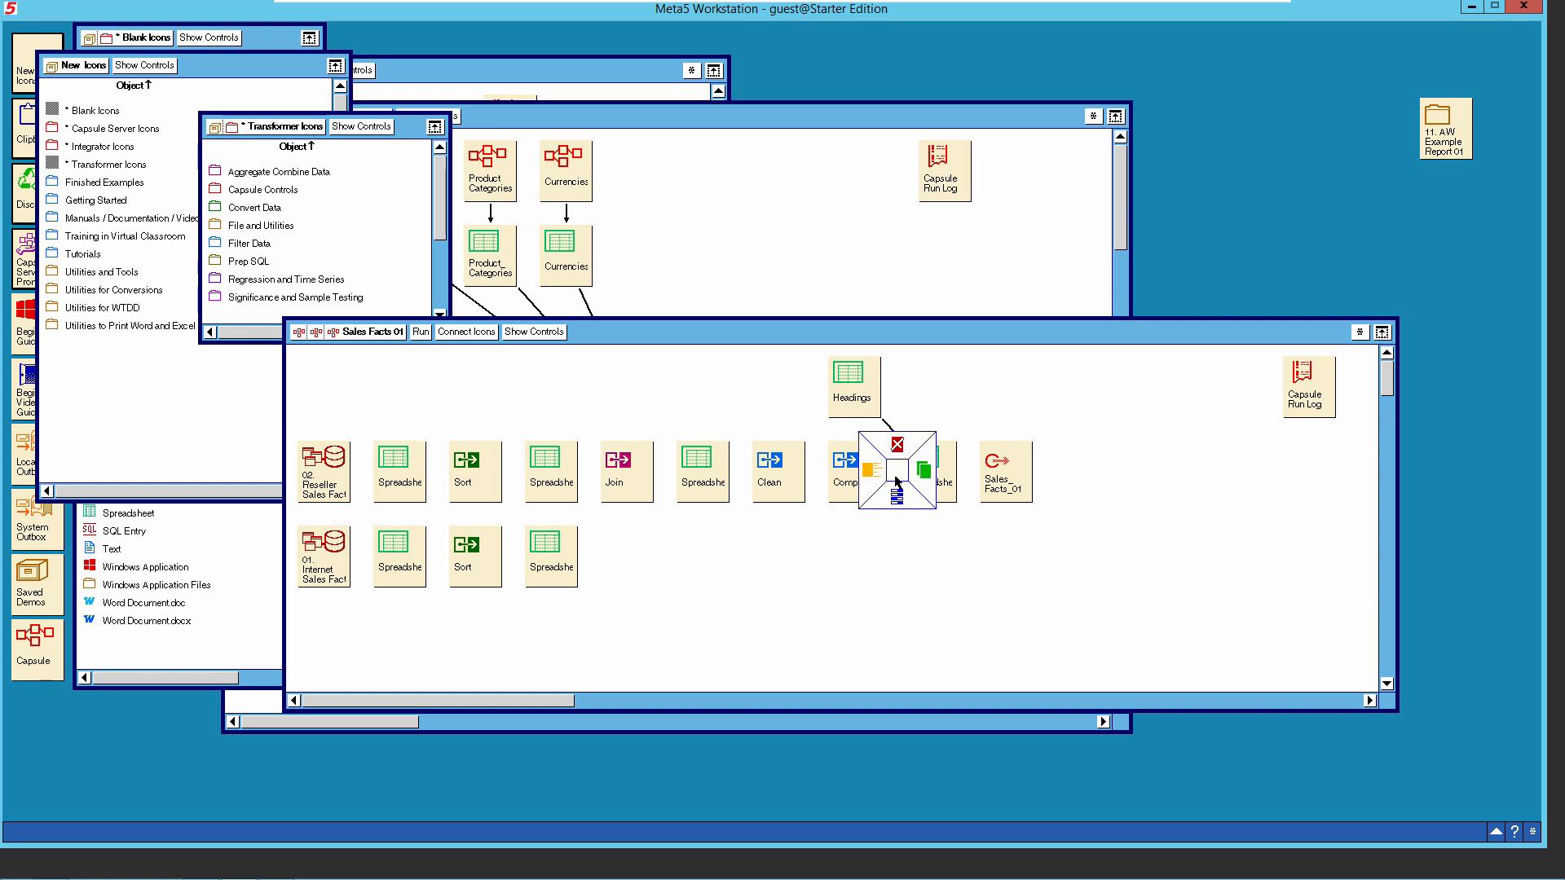
click(896, 495)
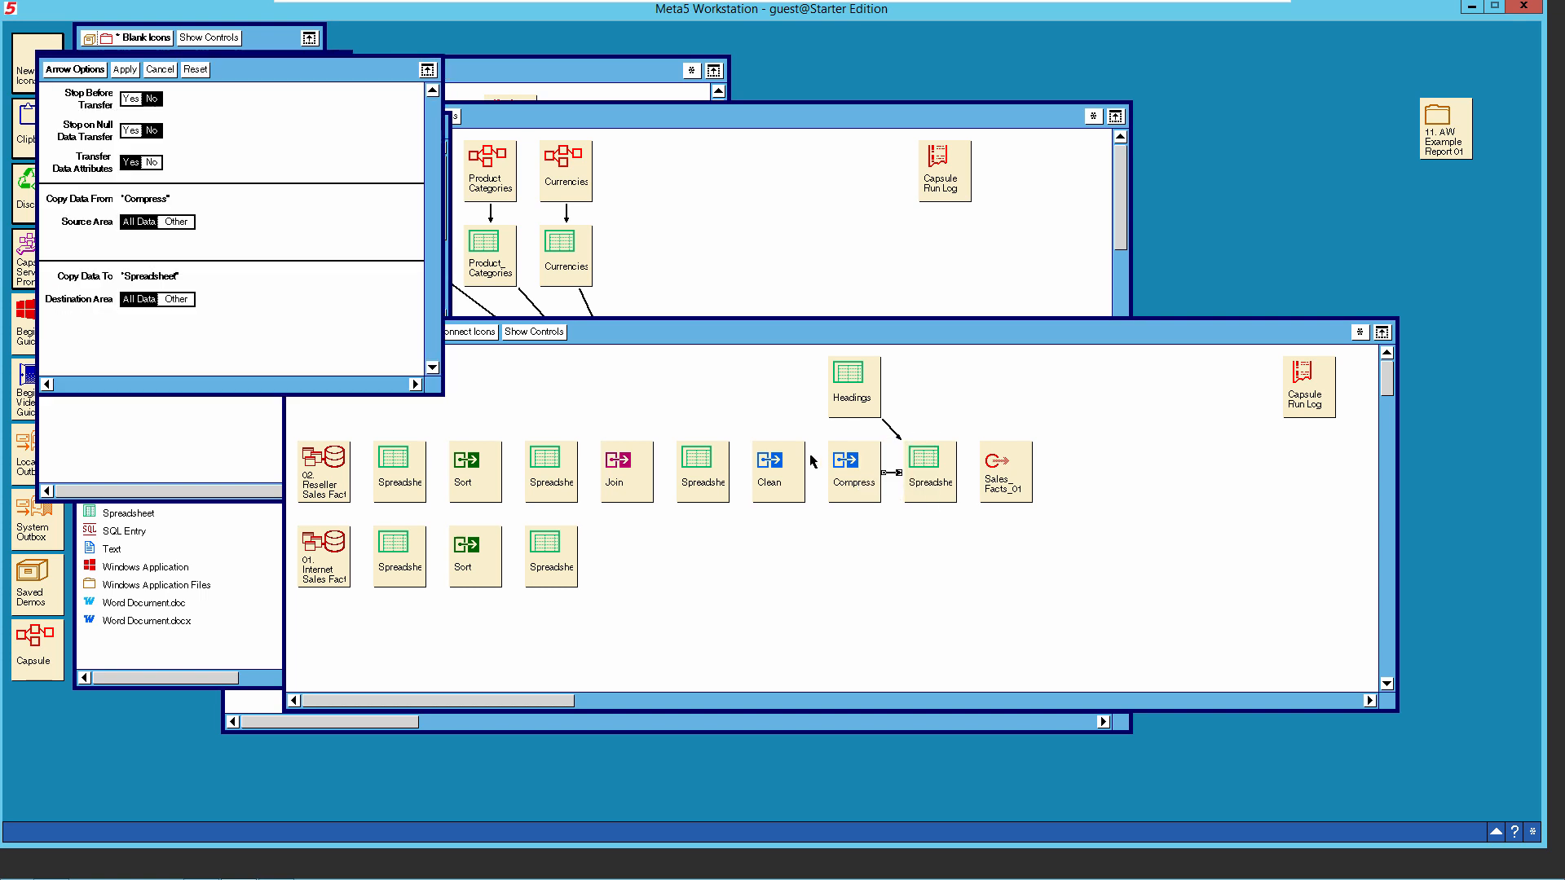
click(176, 300)
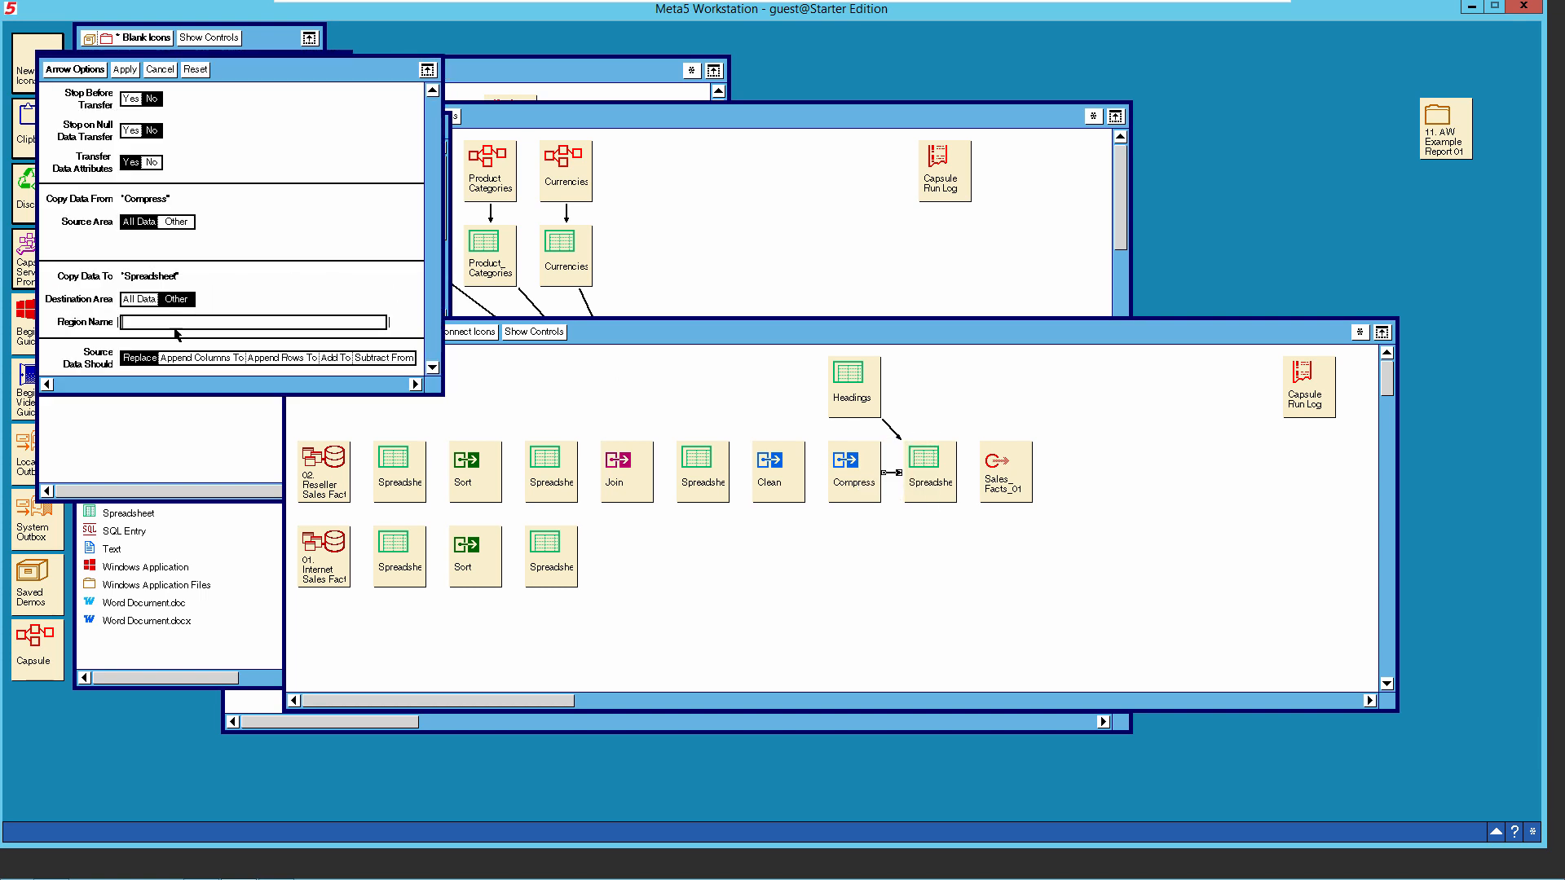
text(Dat)
click(124, 70)
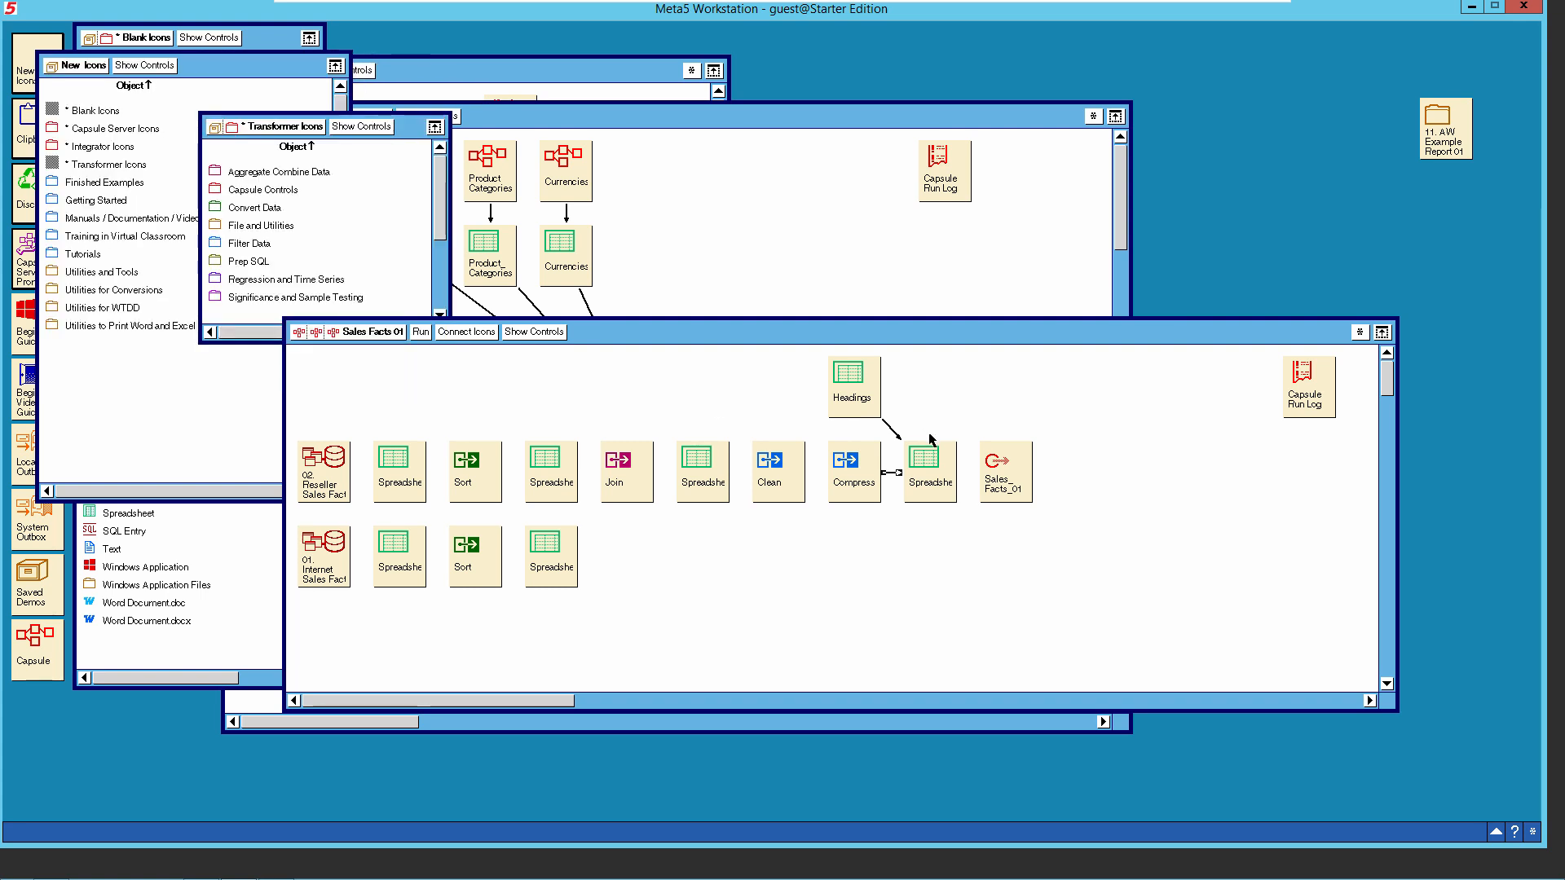
click(483, 335)
click(986, 483)
Open the 02. Reseller Sales Fact query, enlarge its window and Query Control, and clear the existing query.
click(333, 491)
click(333, 492)
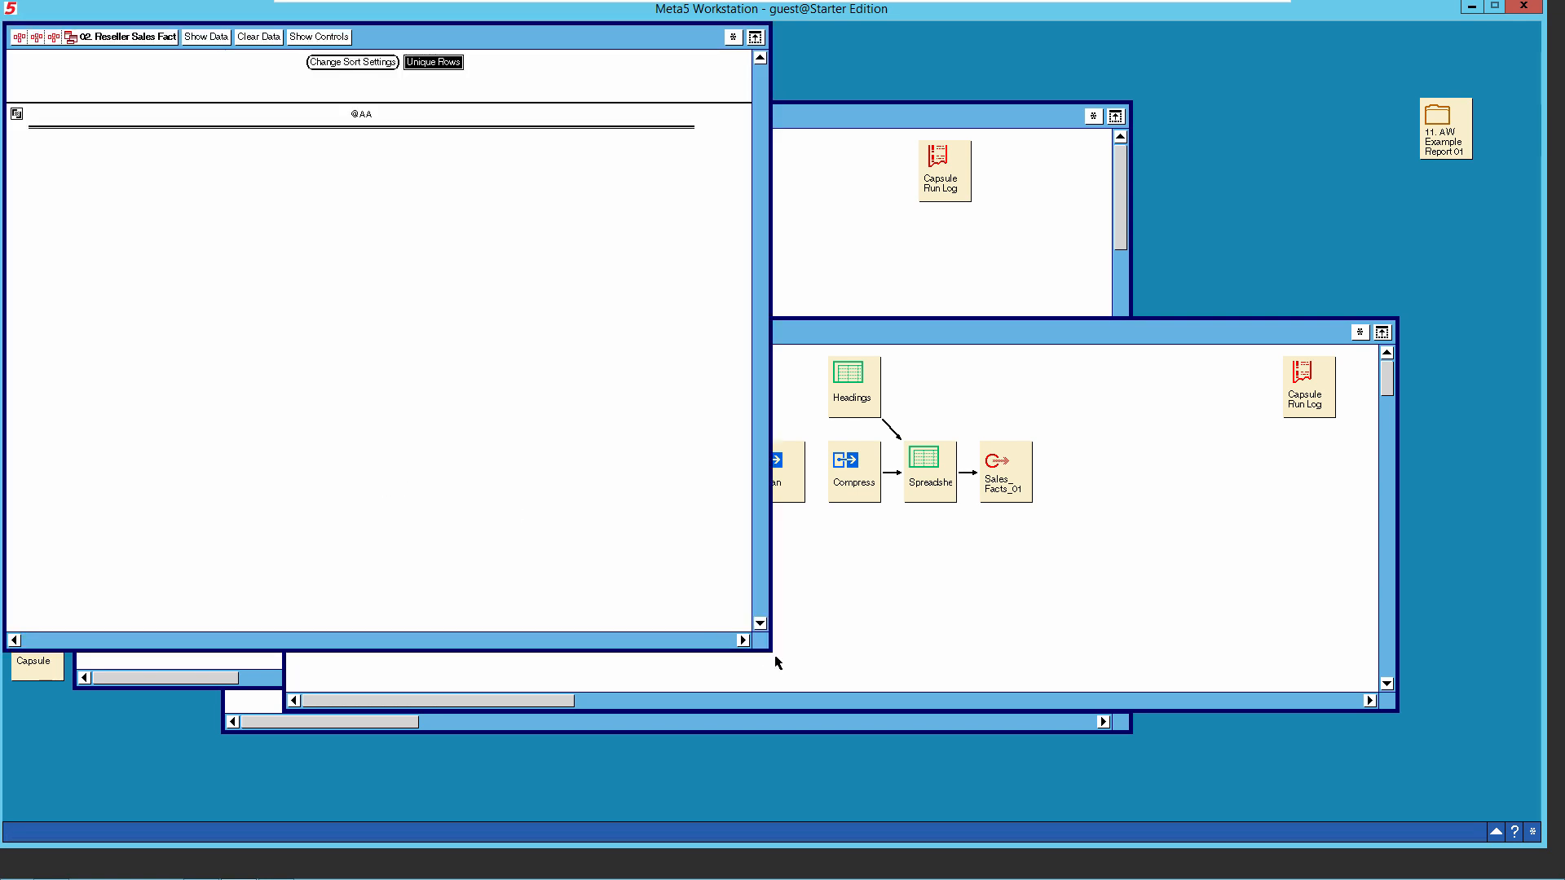
drag(771, 650, 1346, 705)
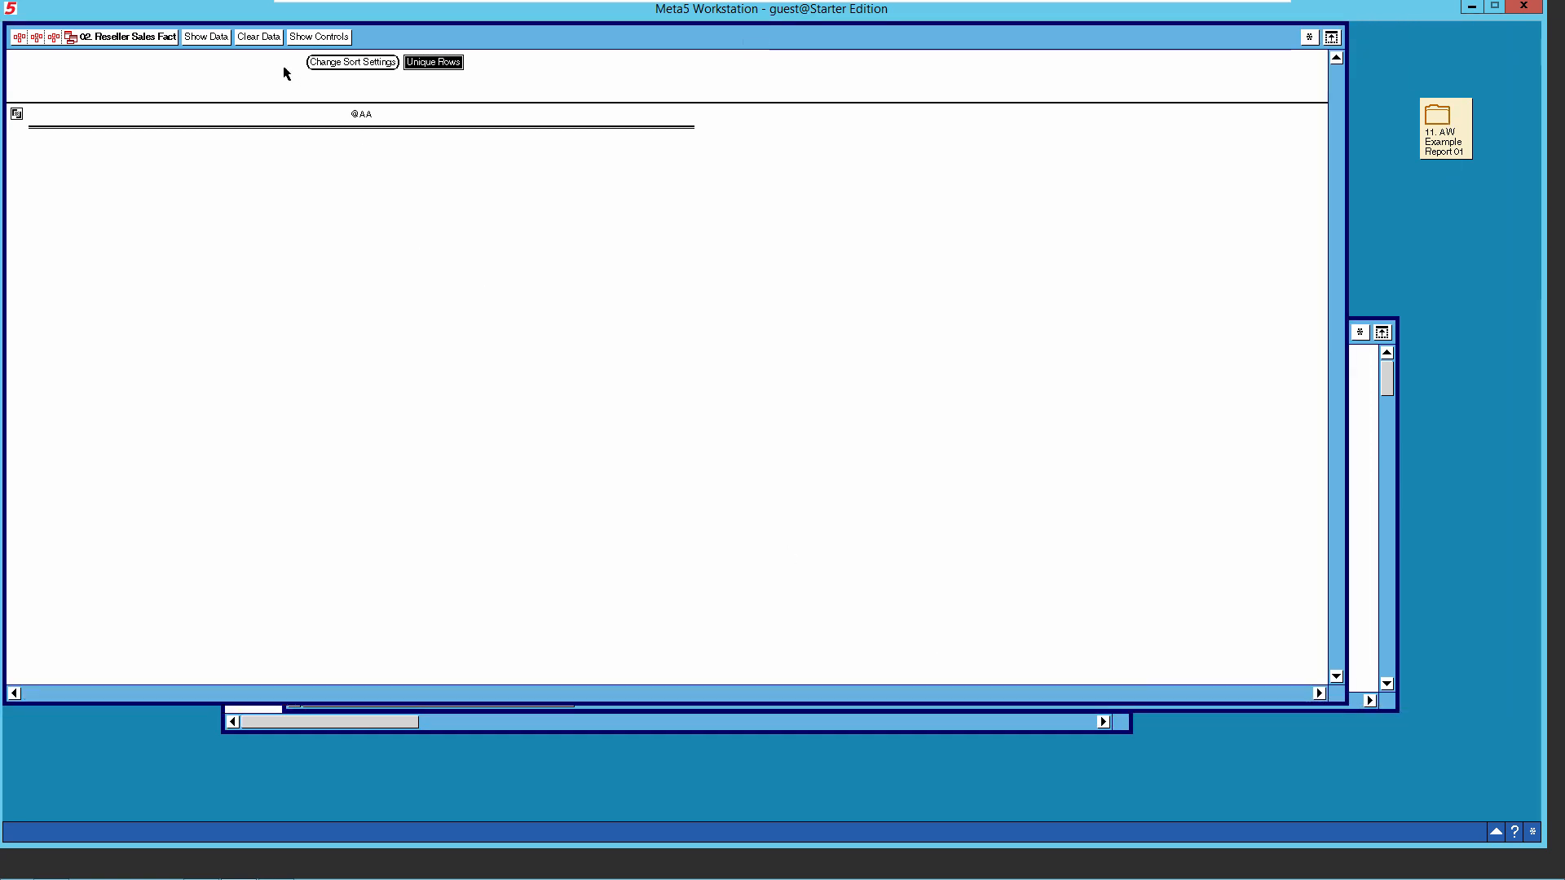
click(324, 38)
drag(376, 234, 352, 192)
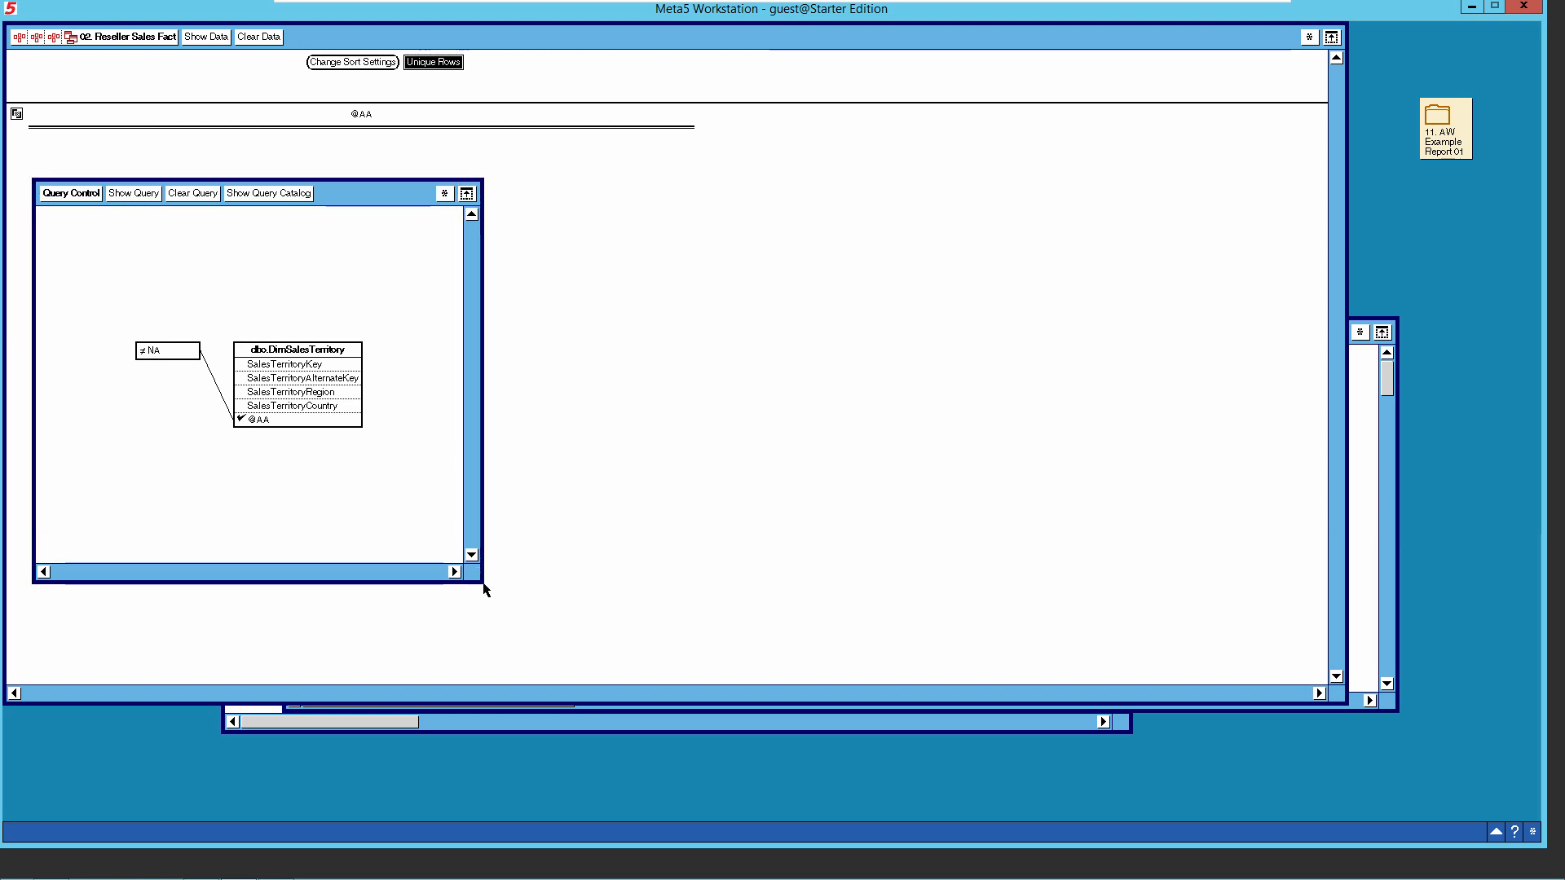
drag(484, 585, 1286, 749)
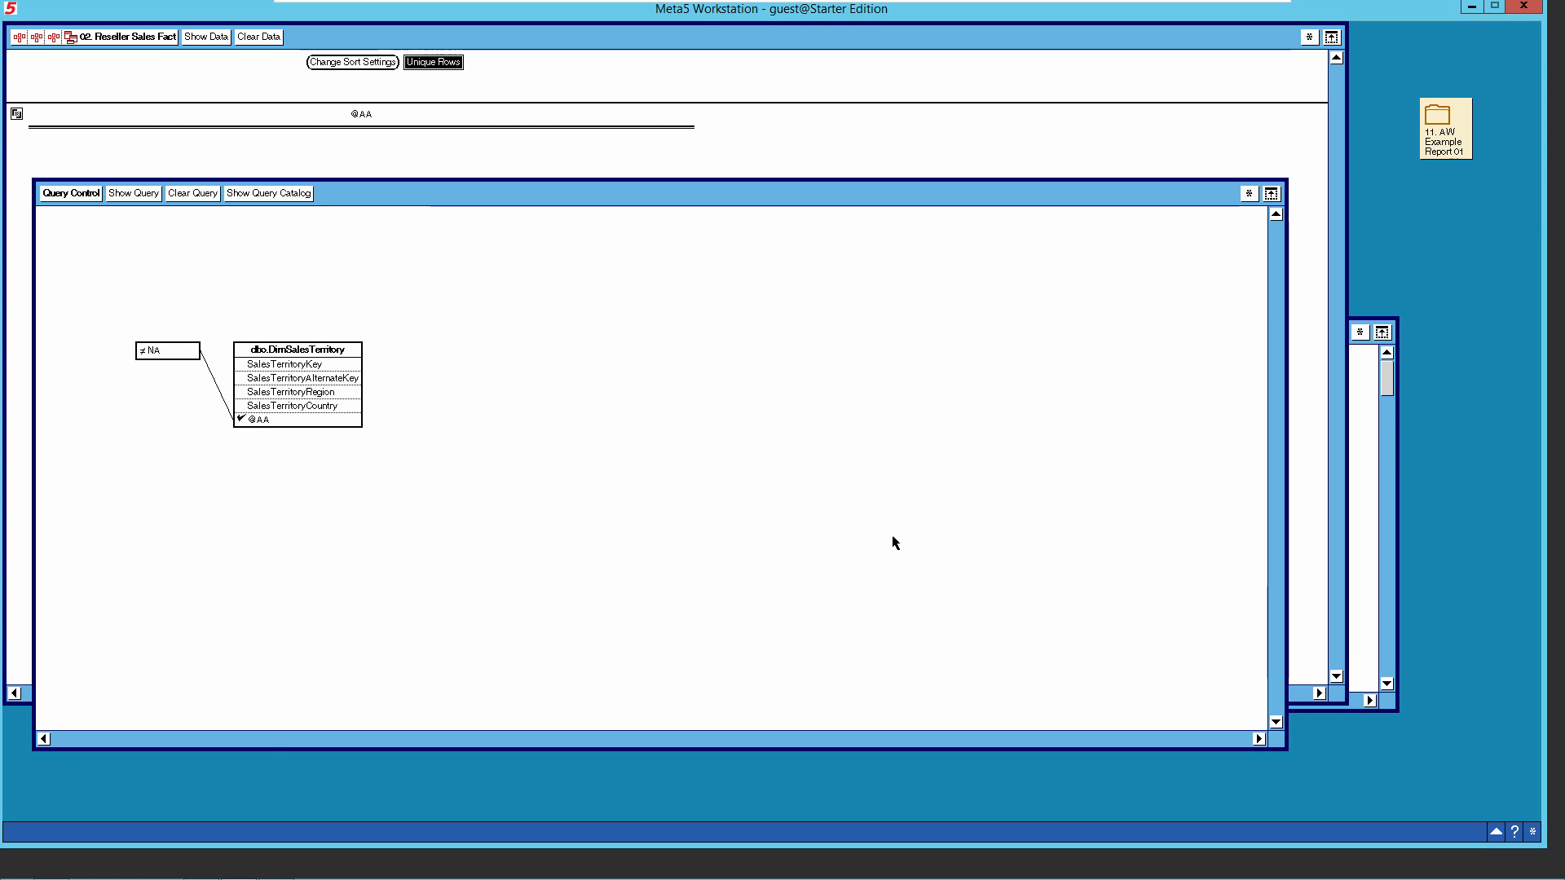
click(193, 194)
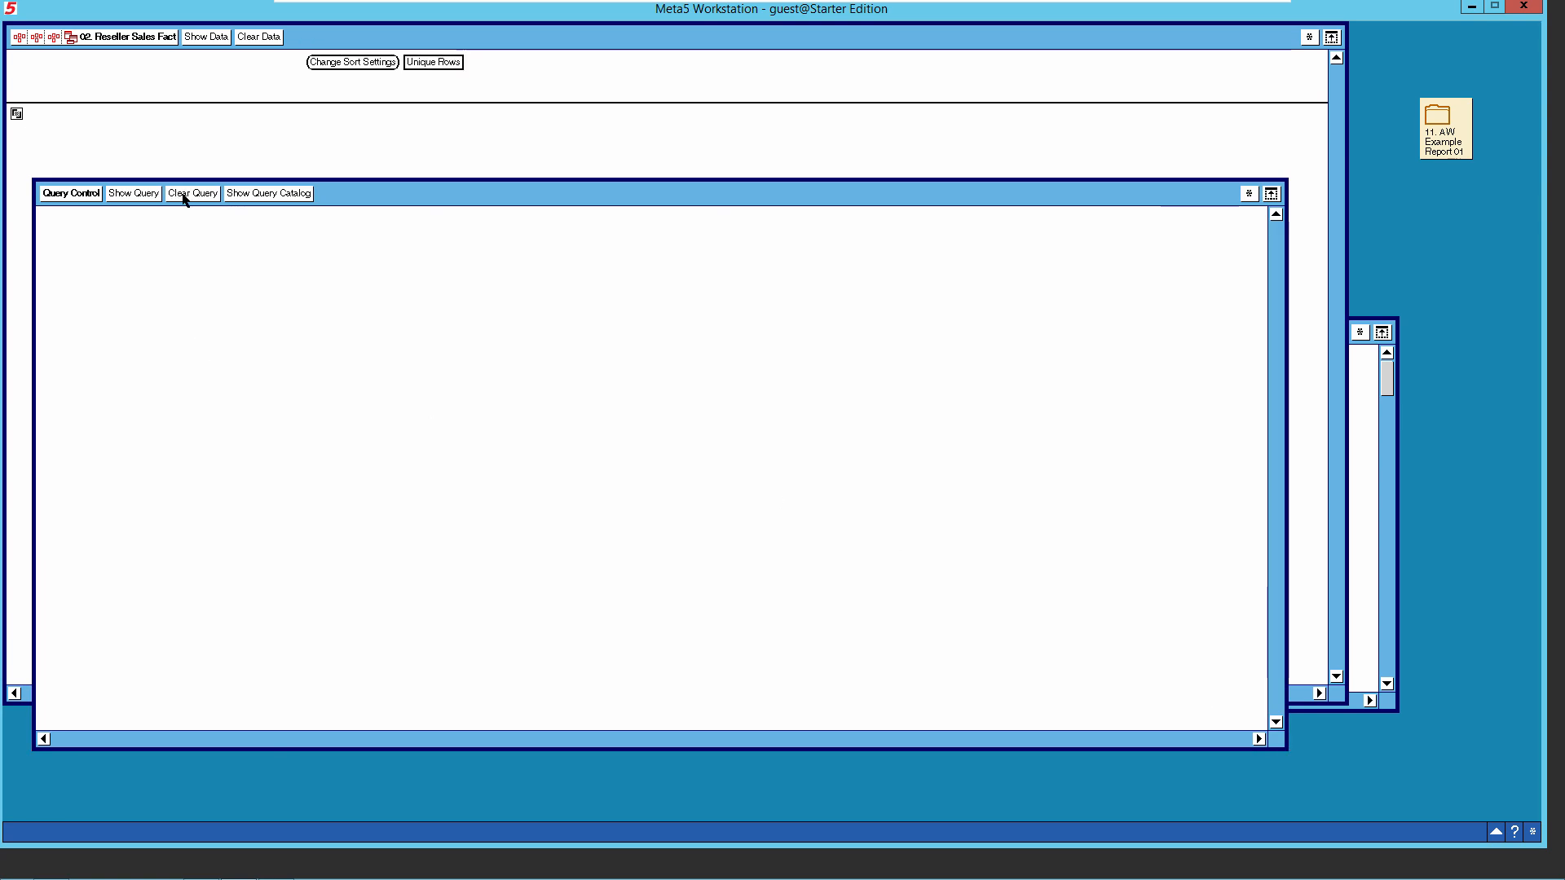
Load the 02.Reseller Sales Facts tables from the DBA catalog into the query's user catalog.
click(255, 194)
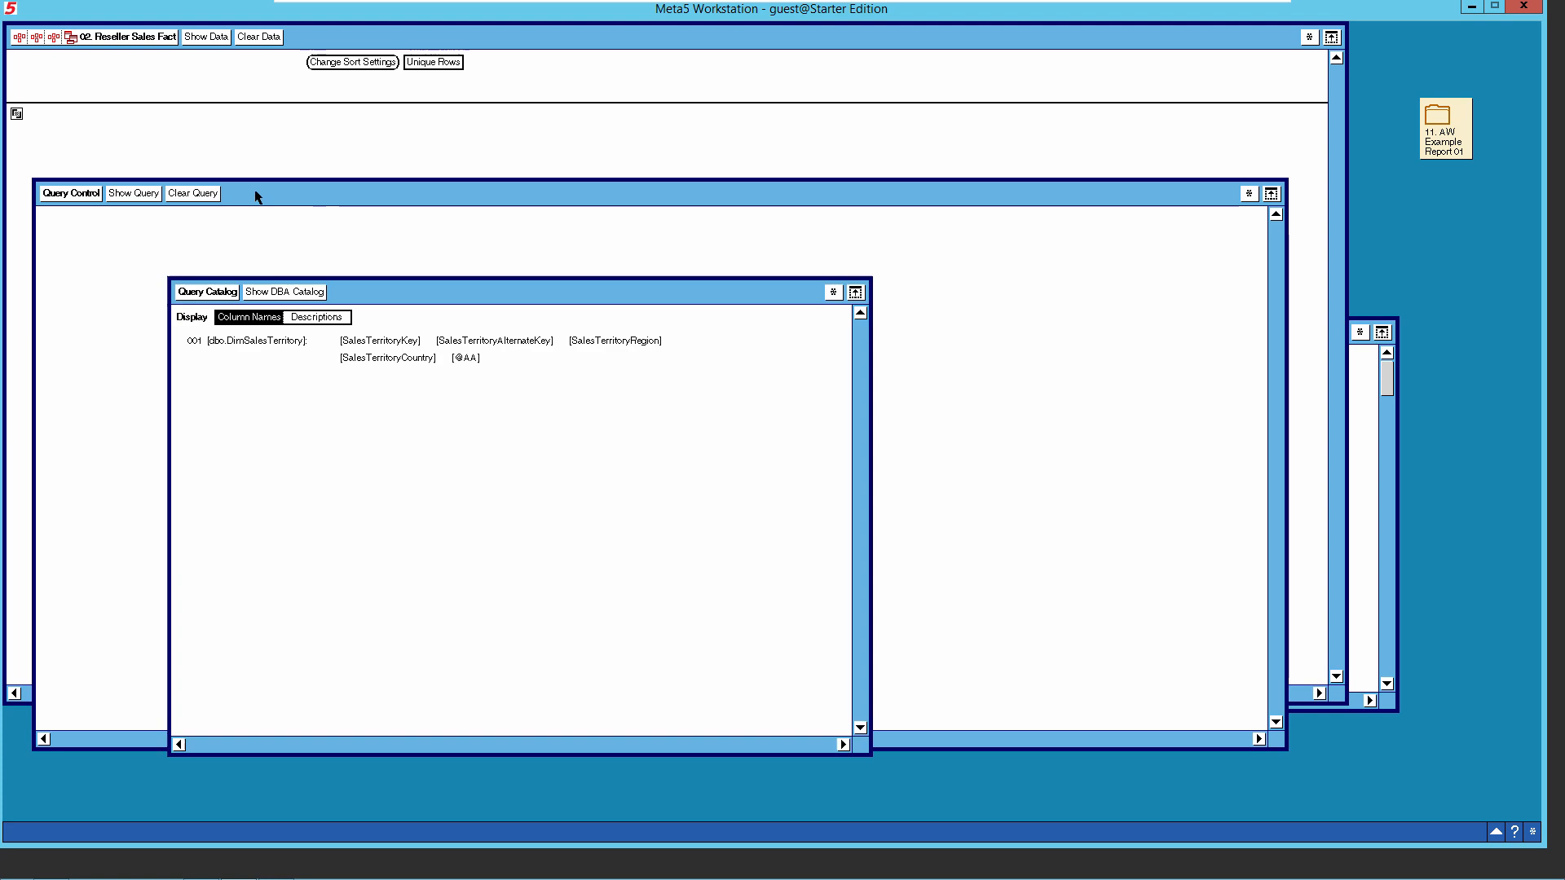
click(312, 292)
click(266, 440)
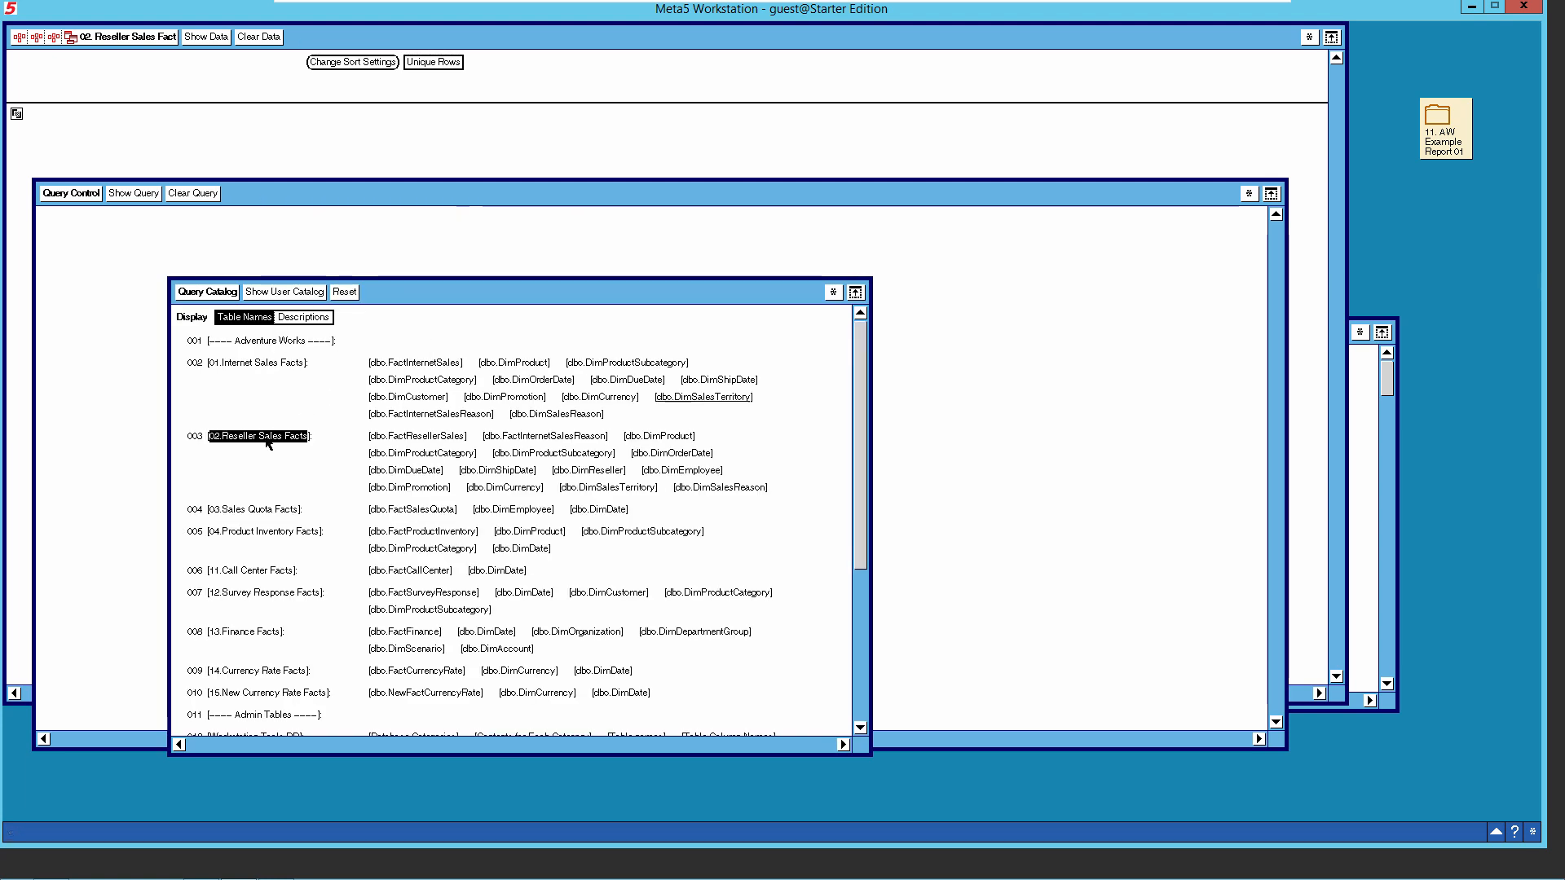
click(284, 295)
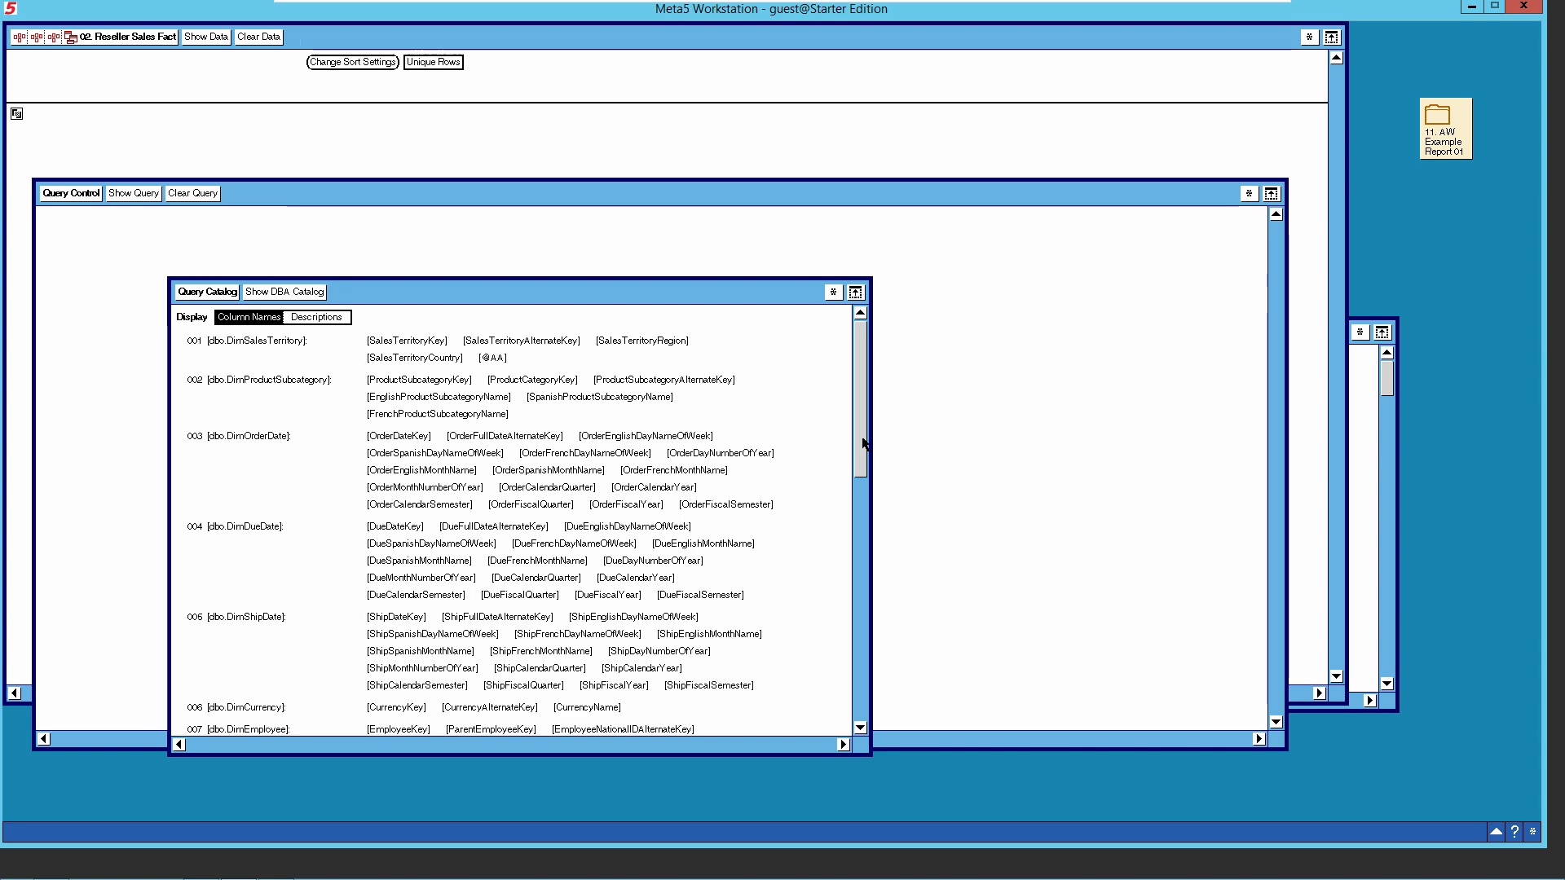
scroll(860, 453, down, 2)
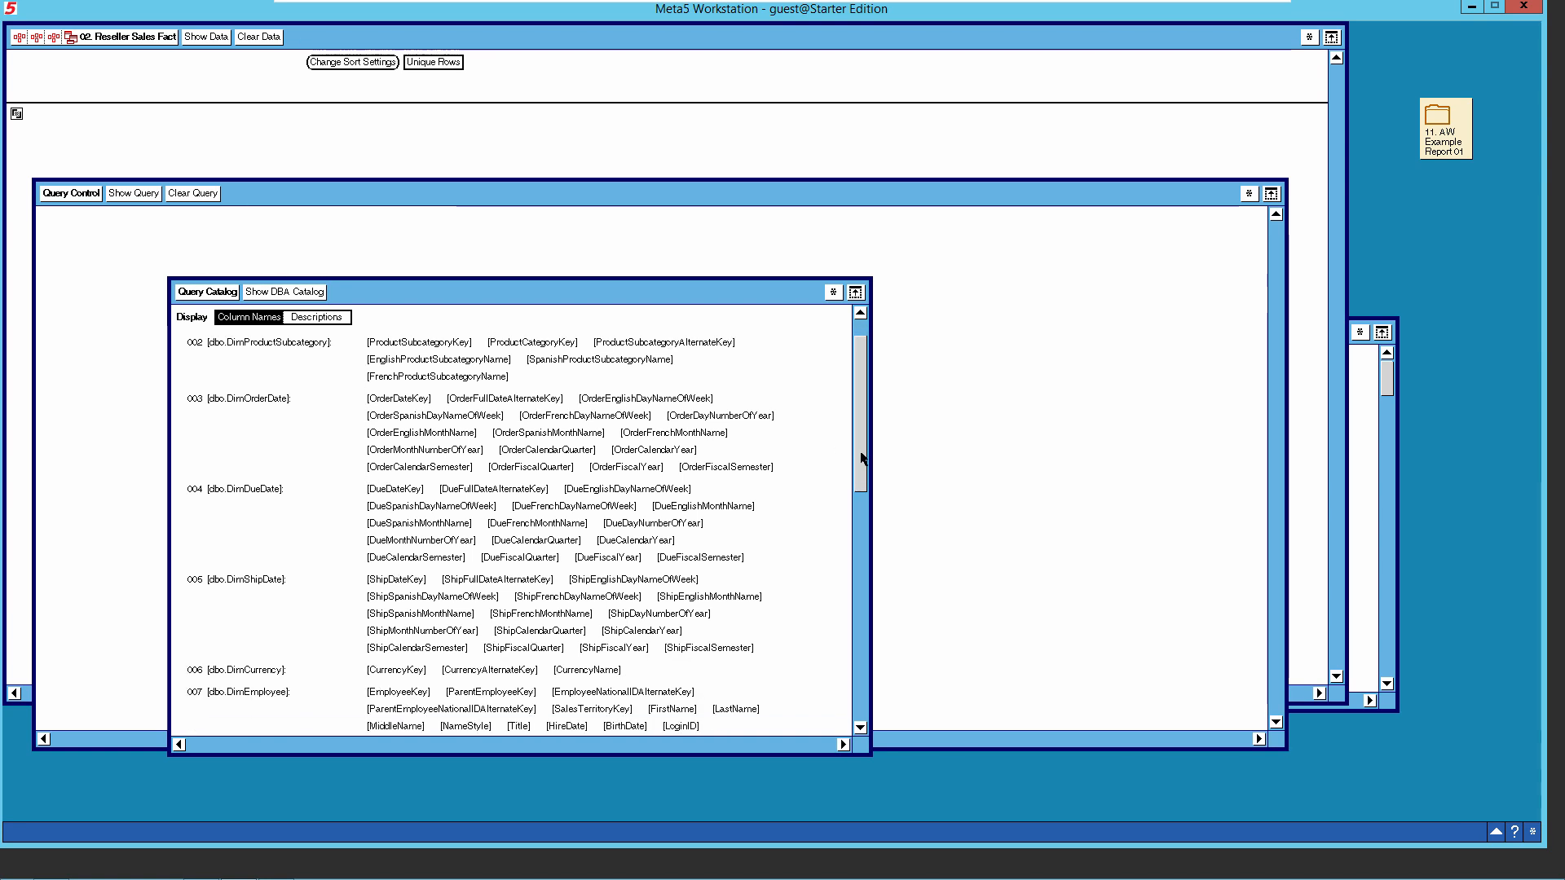
drag(862, 459, 852, 723)
drag(858, 705, 874, 395)
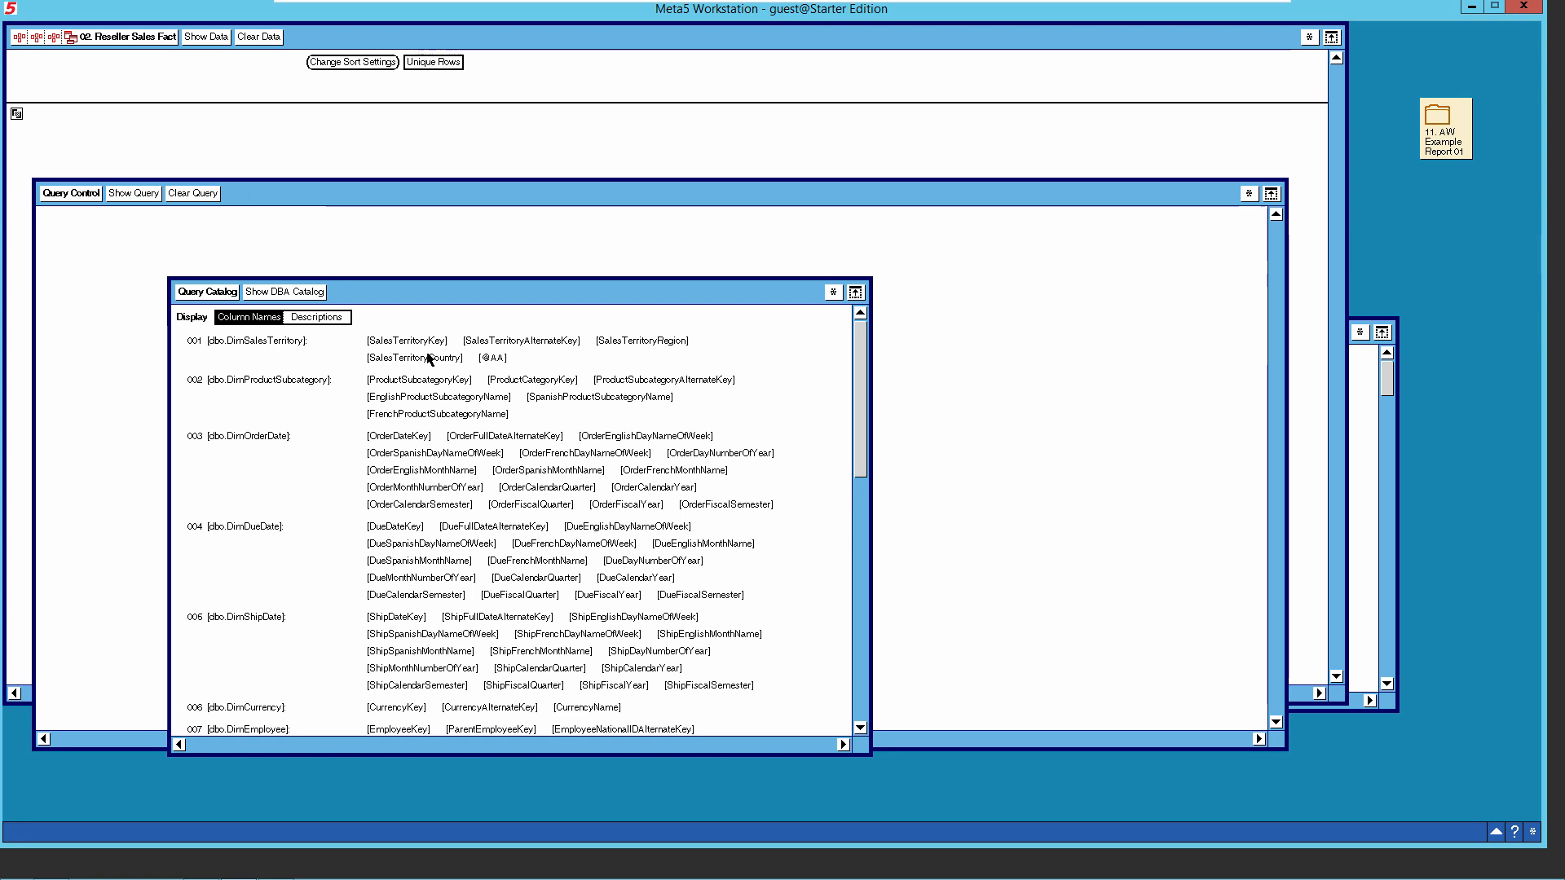
drag(495, 362, 520, 365)
drag(287, 121, 287, 149)
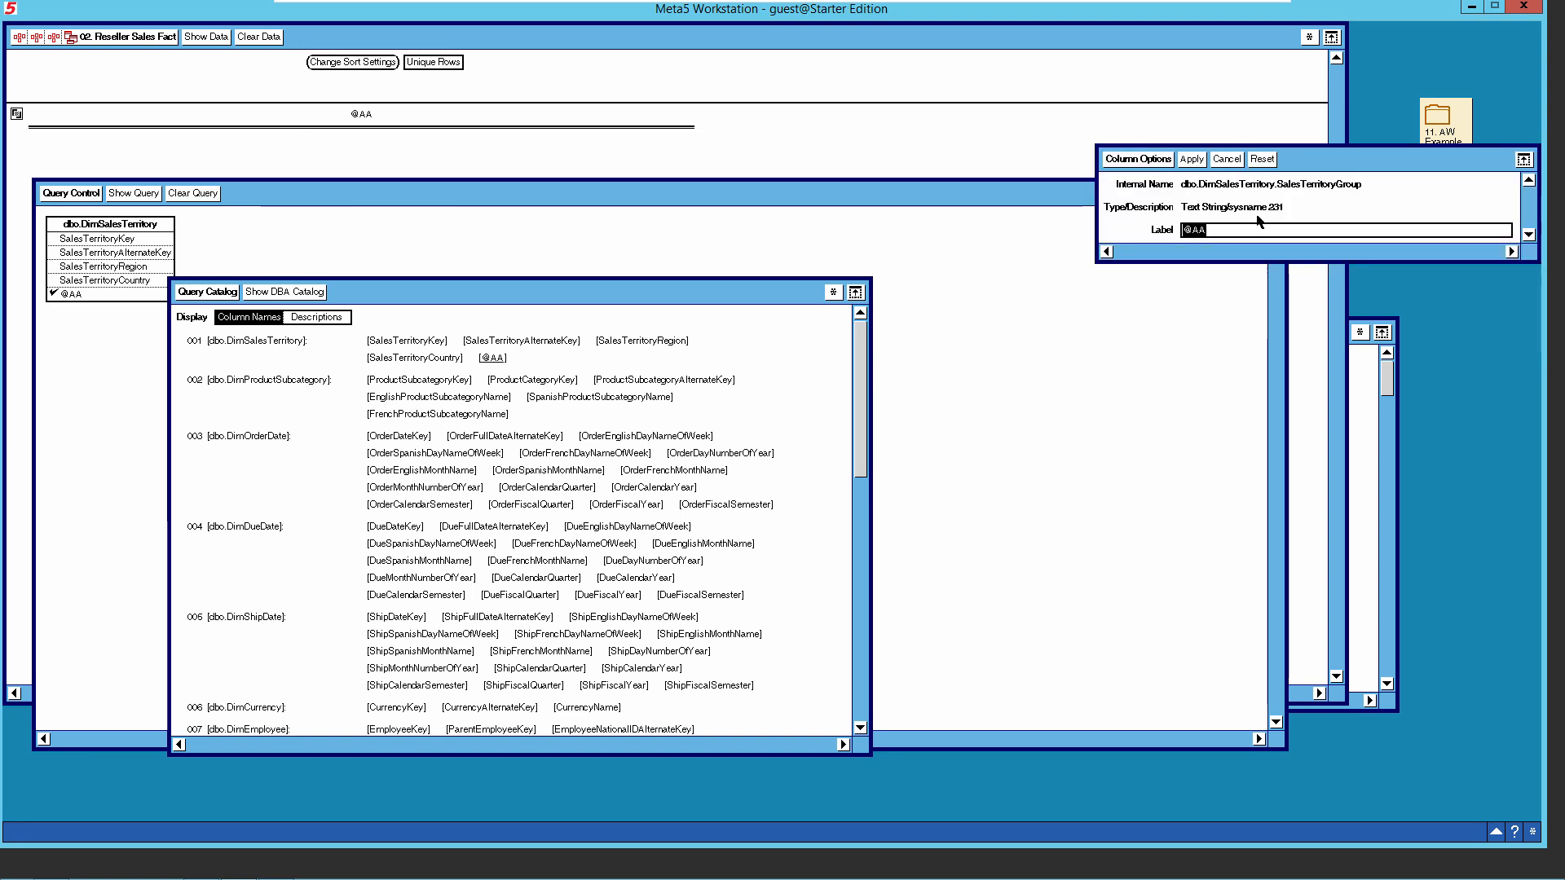
text(Sales)
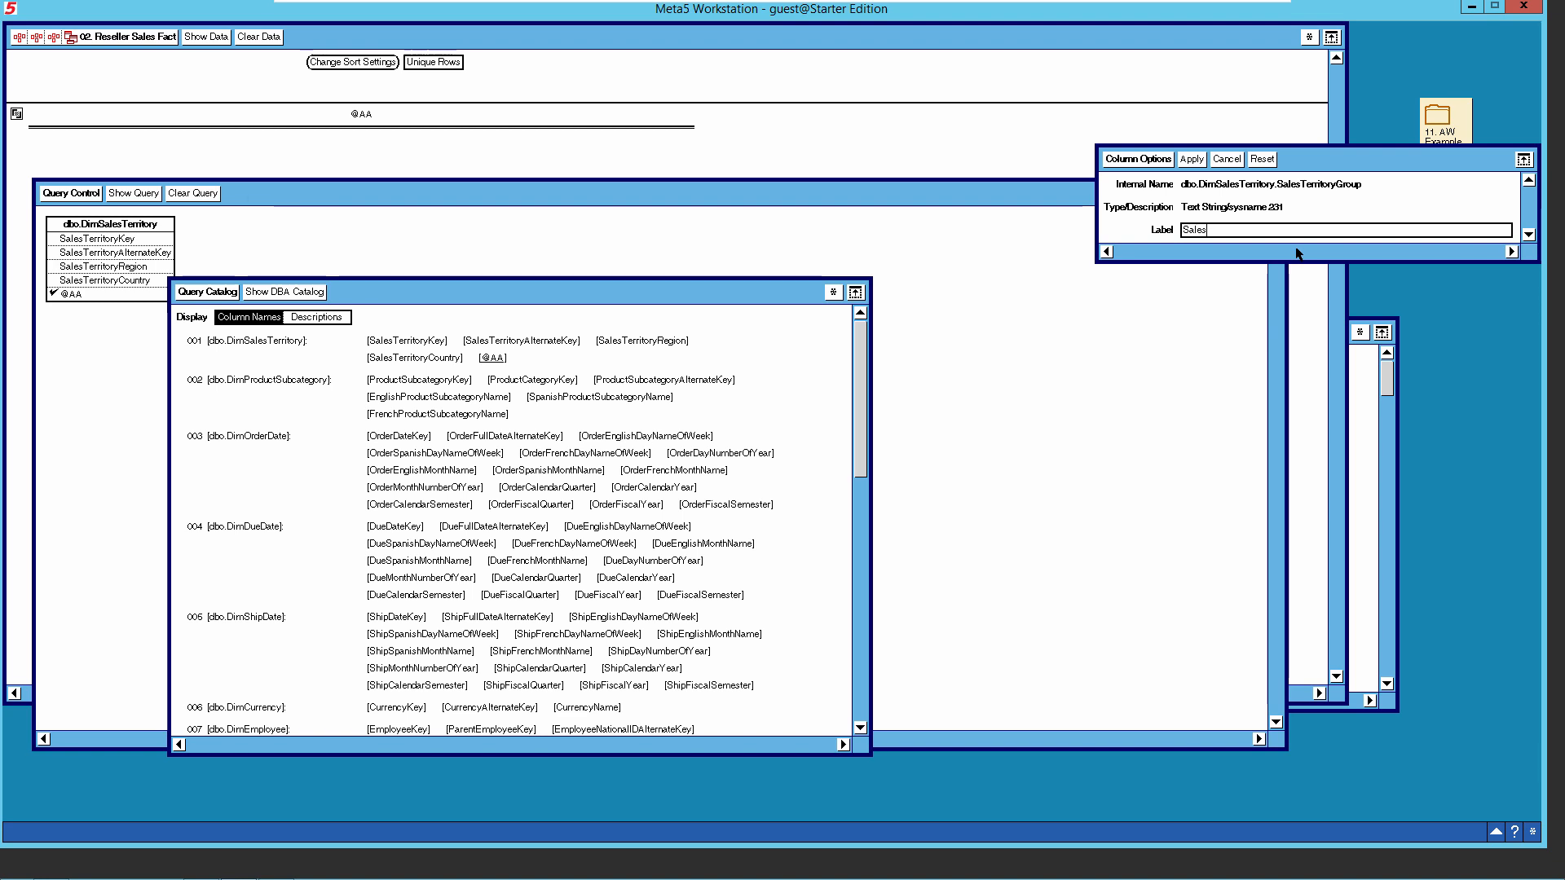
text( Territory Group)
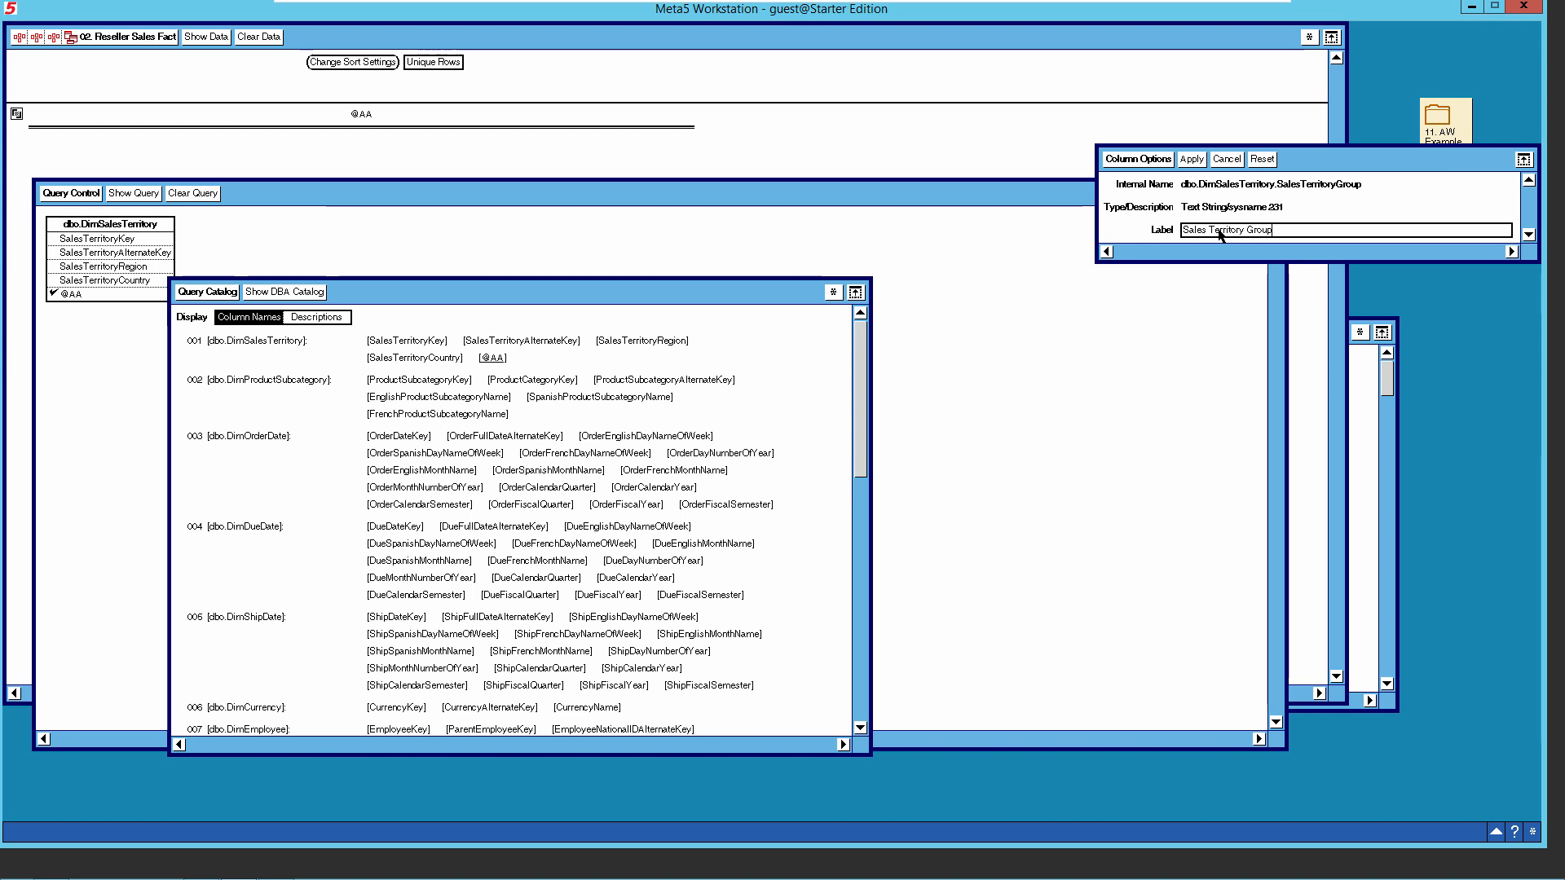
click(1194, 159)
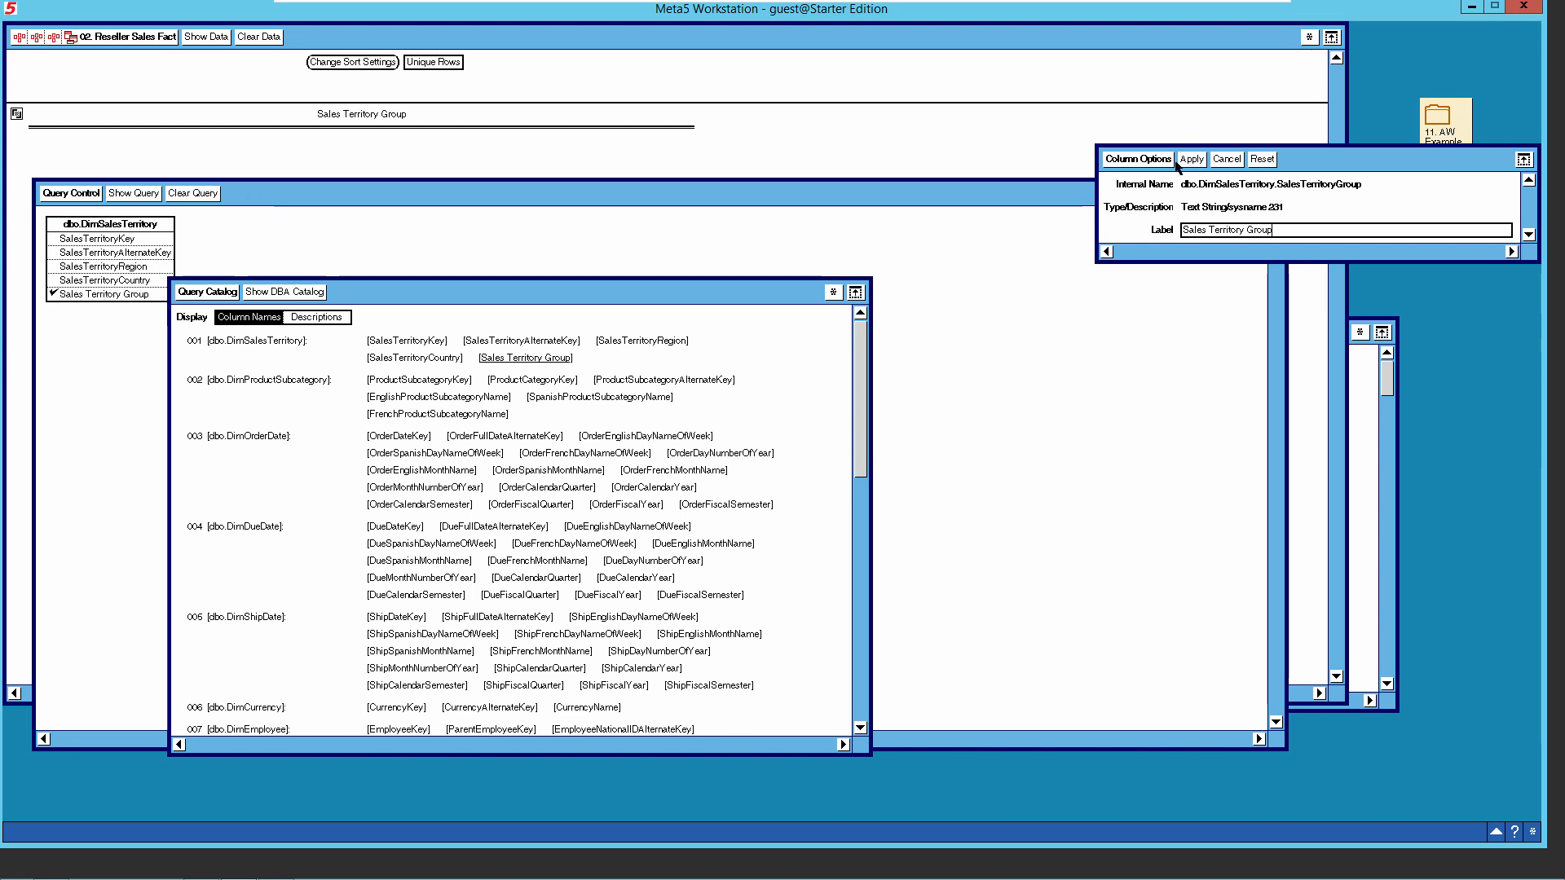
Close the column options and reload the 02.Reseller Sales Facts tables from the DBA catalog into the user catalog.
click(1149, 161)
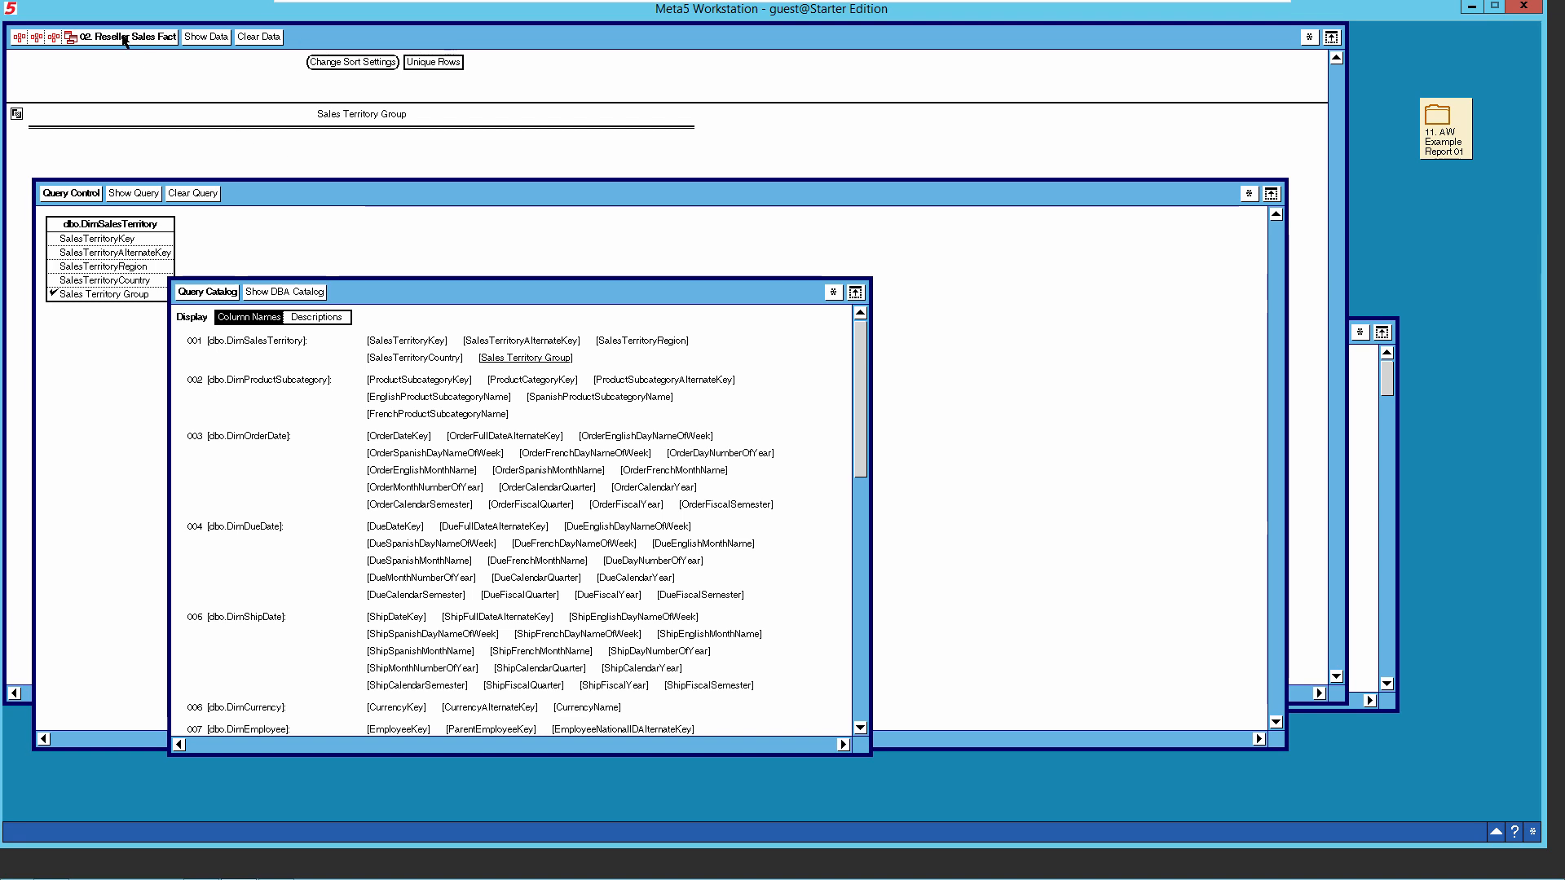
click(284, 292)
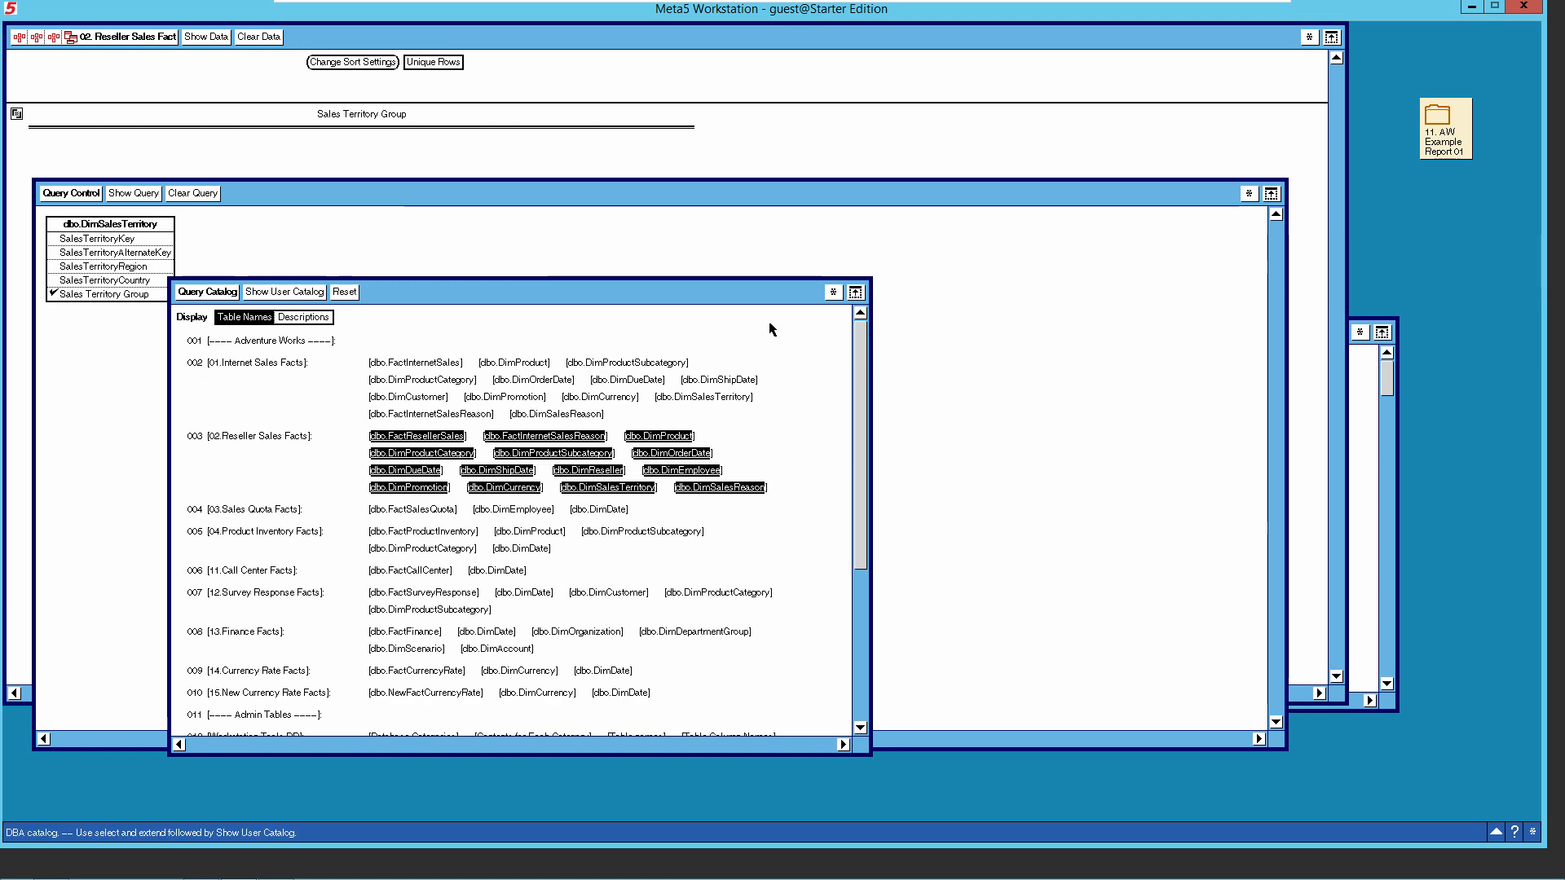
click(855, 292)
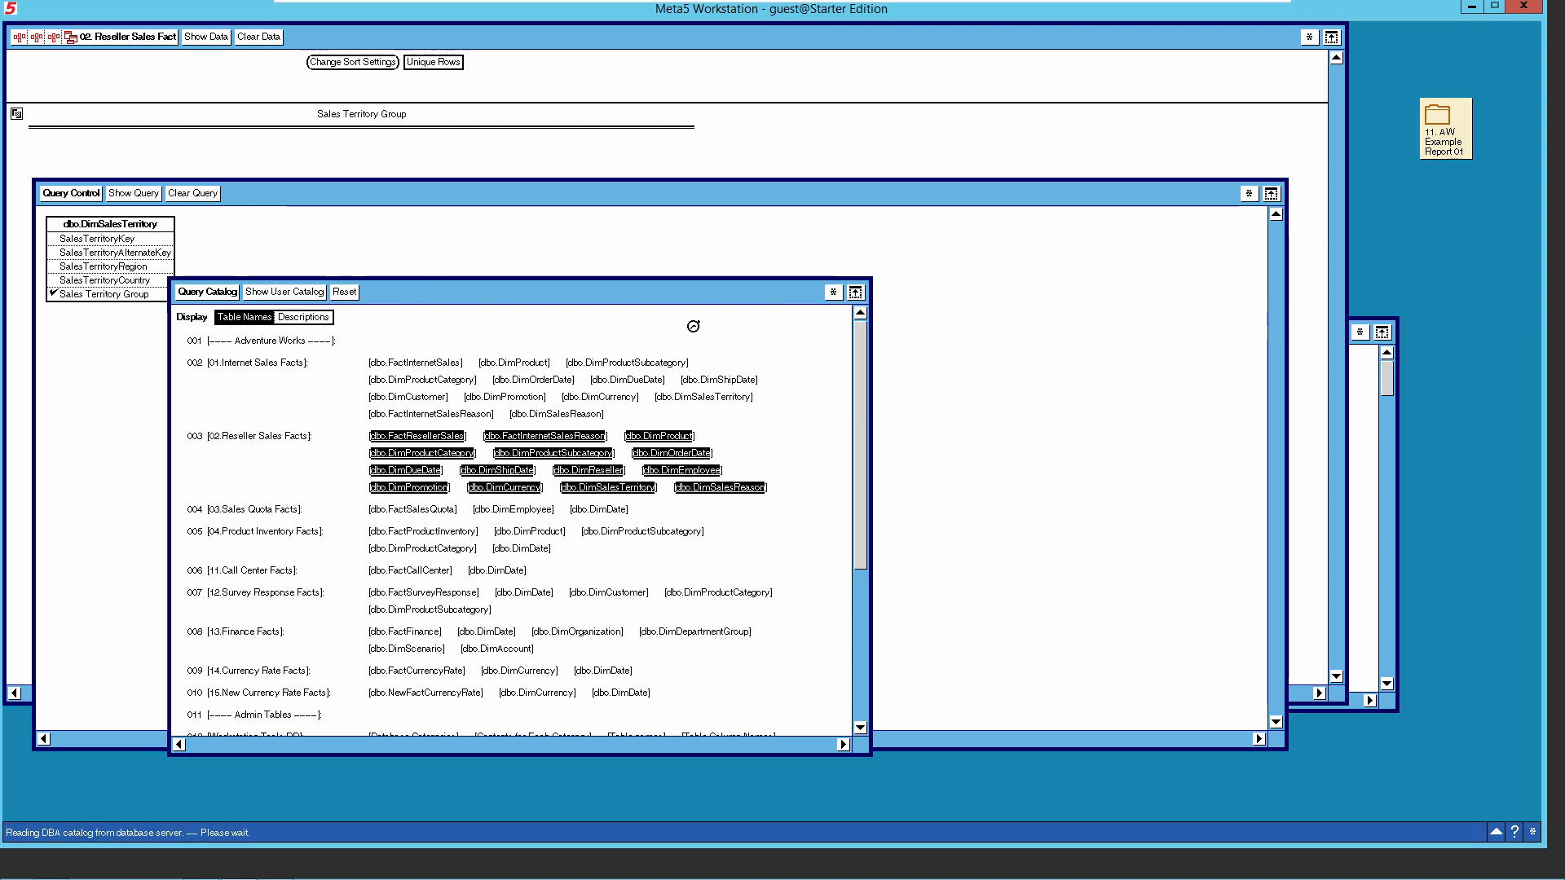
click(258, 436)
click(269, 298)
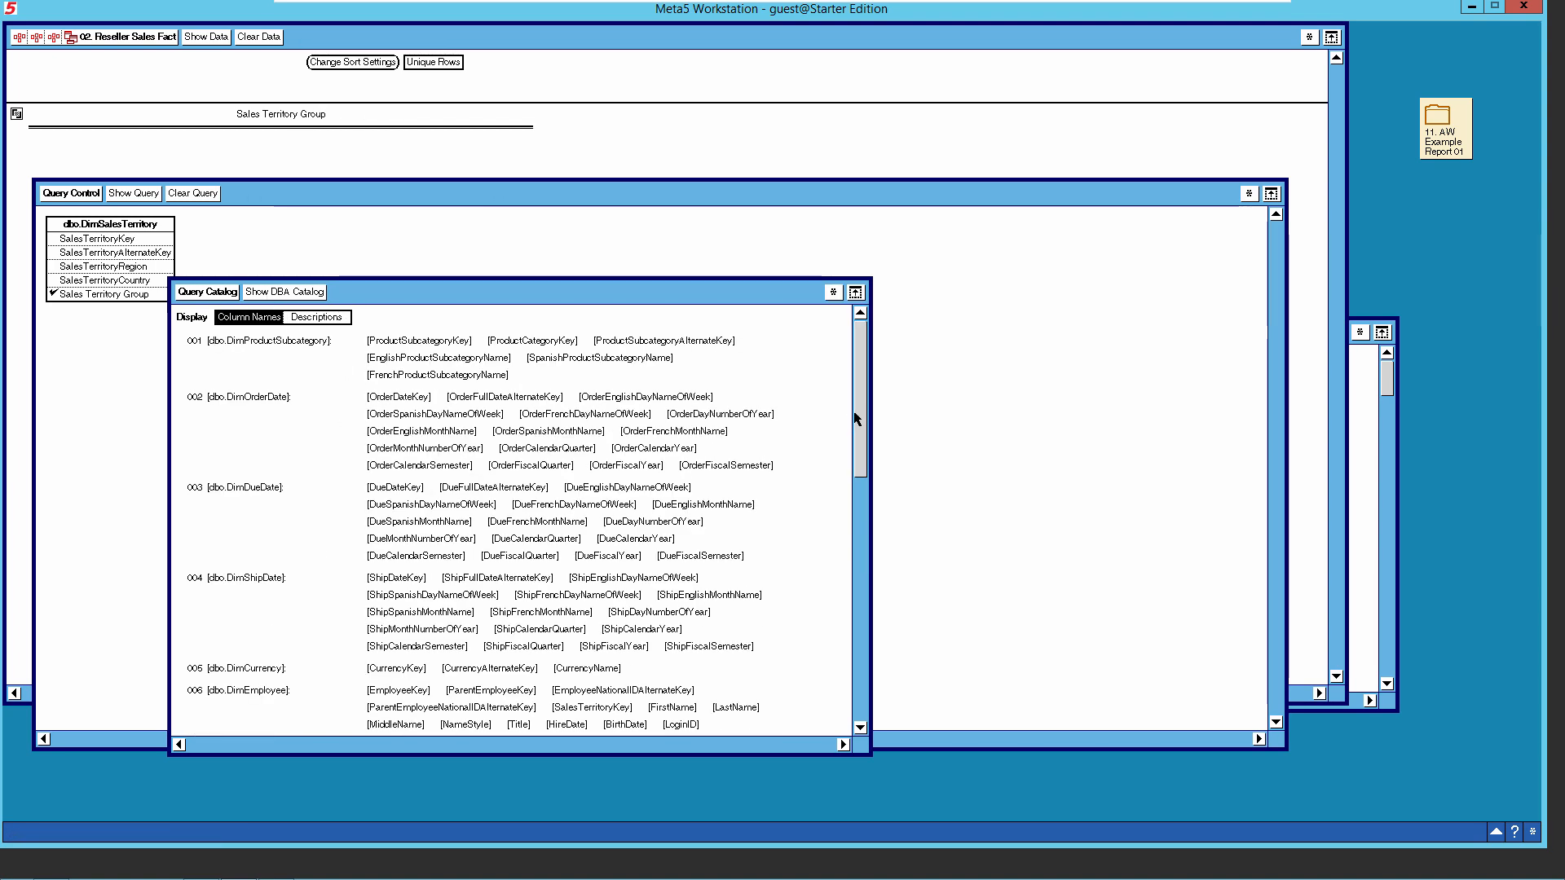
Add CurrencyKey and CurrencyAlternateKey from dbo.DimCurrency to the query after Sales Territory Group.
drag(861, 414, 877, 628)
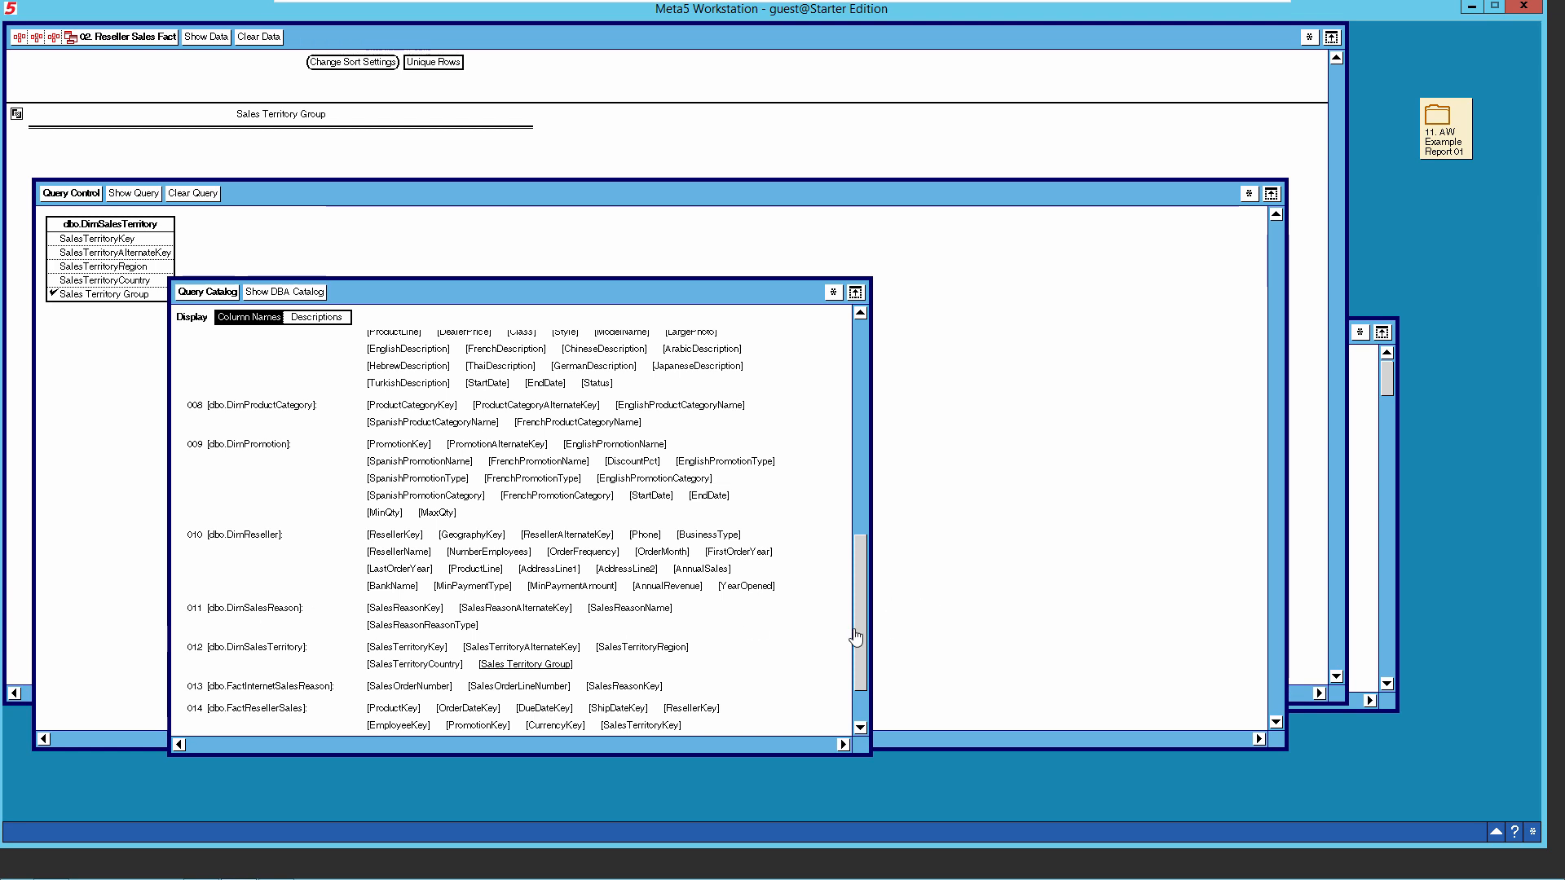
drag(858, 637, 862, 522)
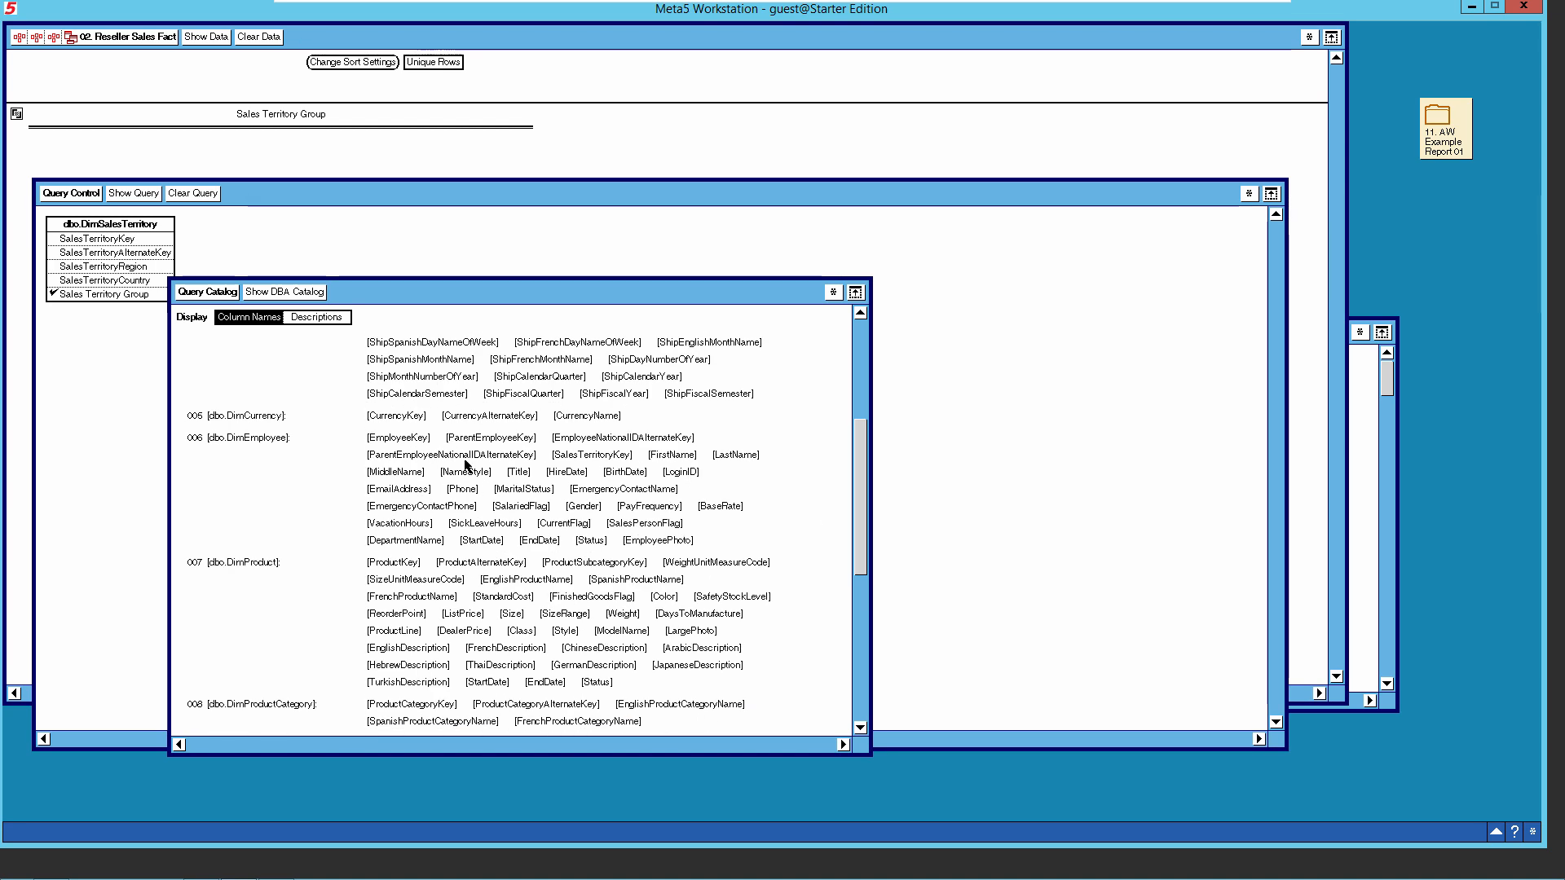
drag(399, 421, 474, 124)
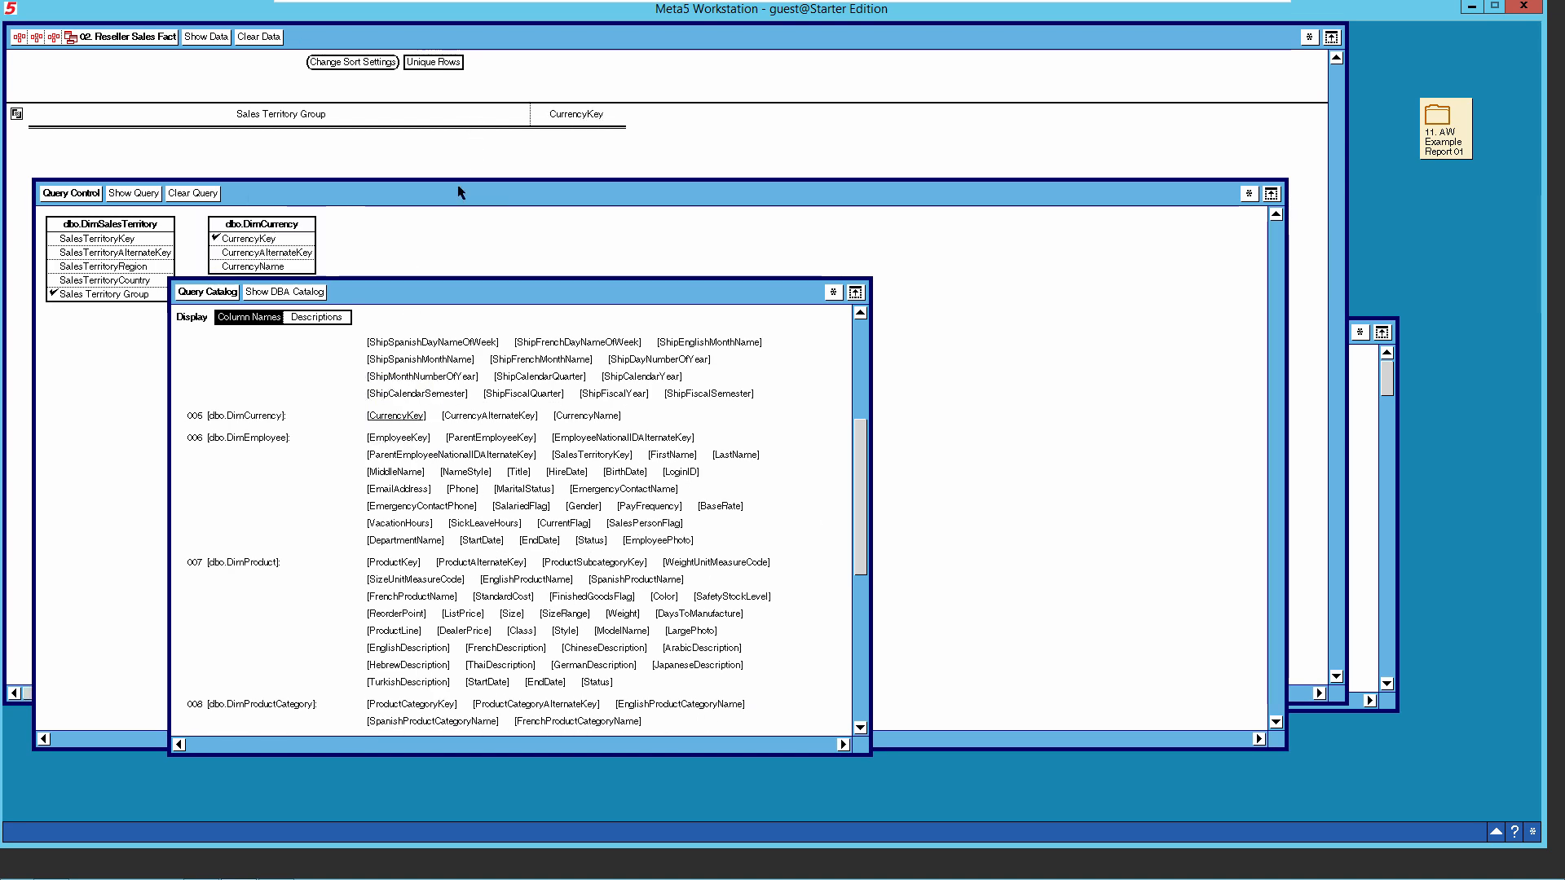
drag(503, 423, 589, 119)
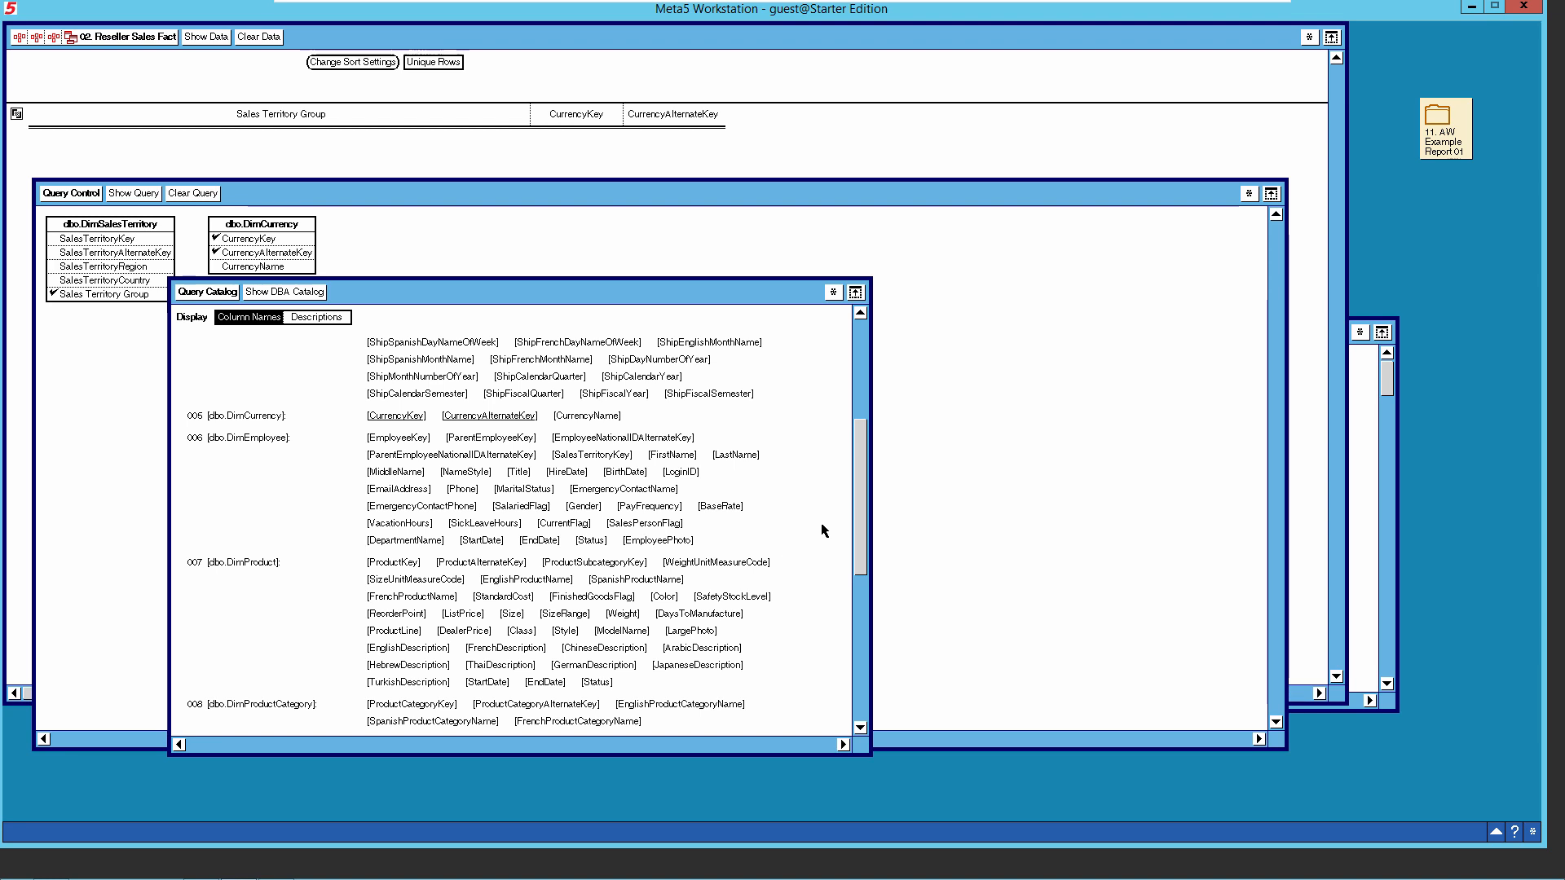
Add OrderCalendarYear and OrderCalendarQuarter from dbo.DimOrderDate to the query after CurrencyAlternateKey.
drag(861, 483, 874, 369)
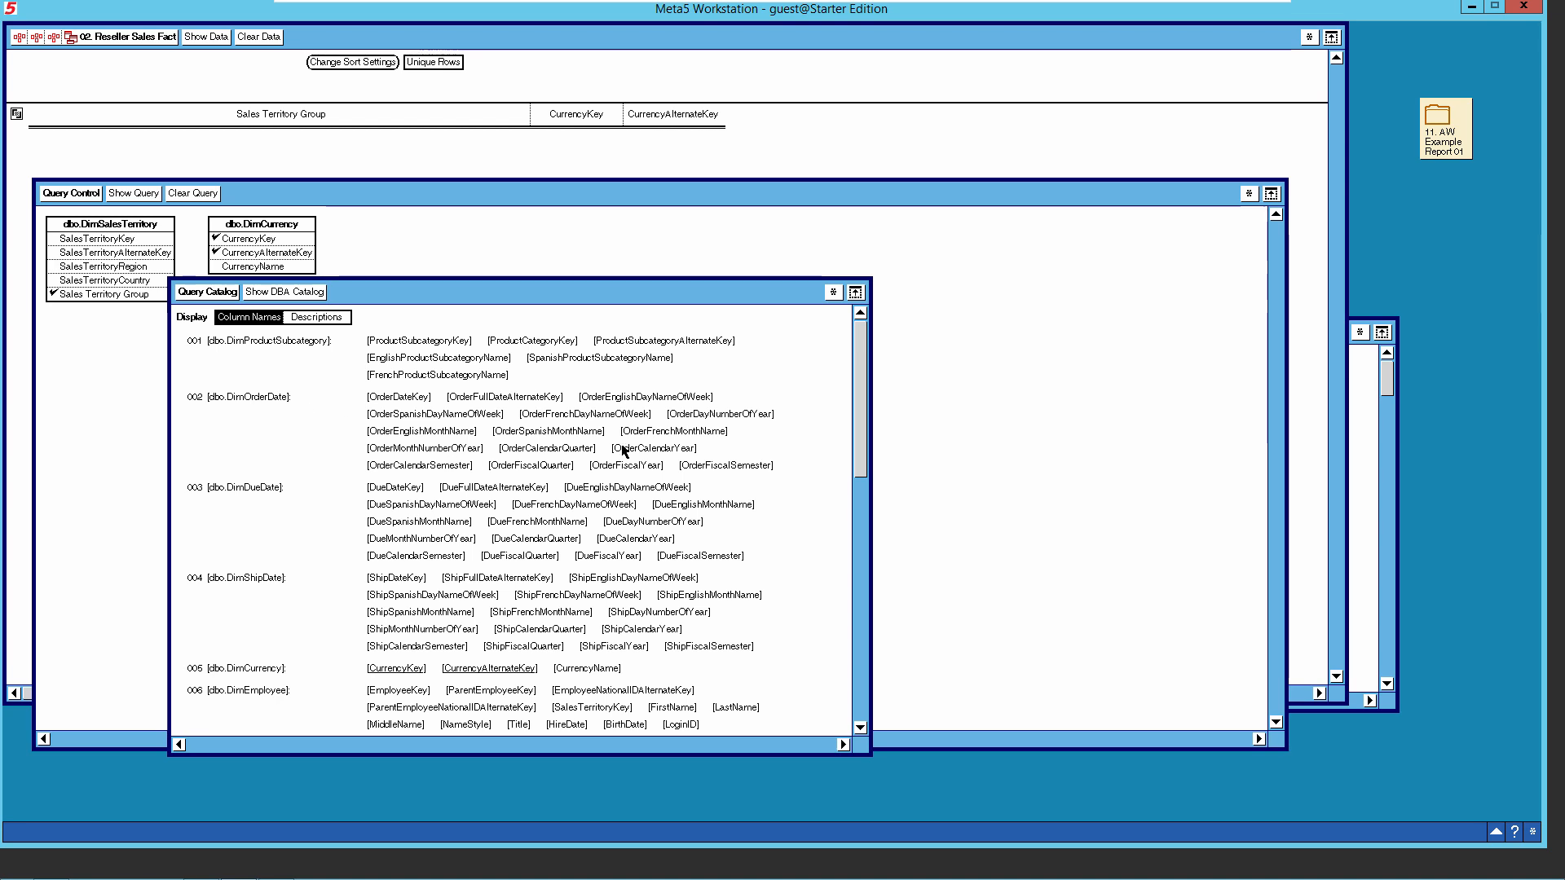
click(644, 450)
right_click(644, 451)
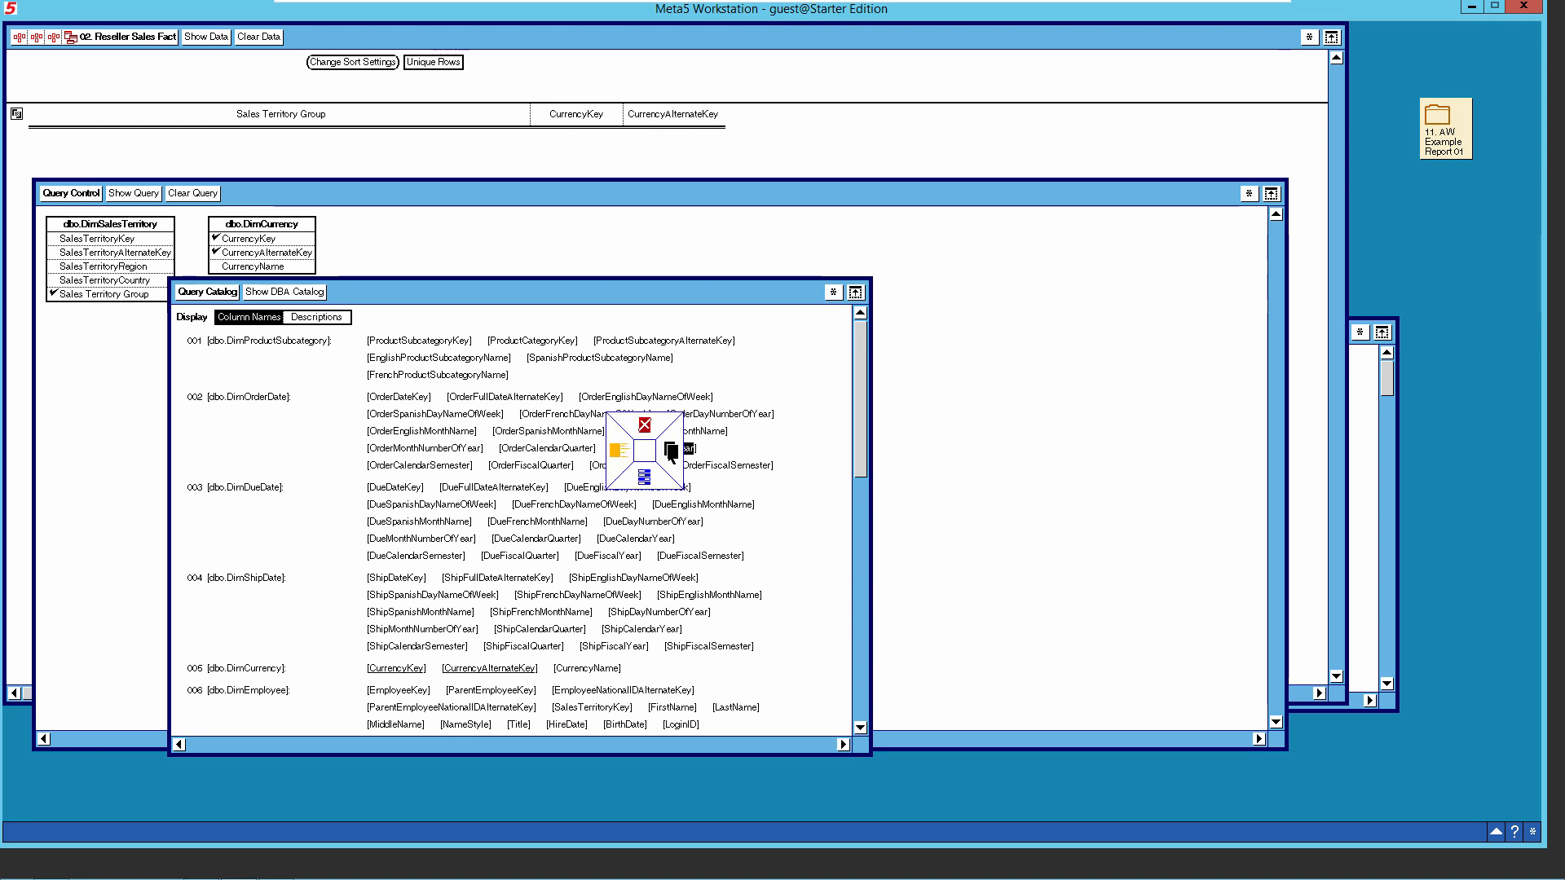
click(670, 451)
click(695, 116)
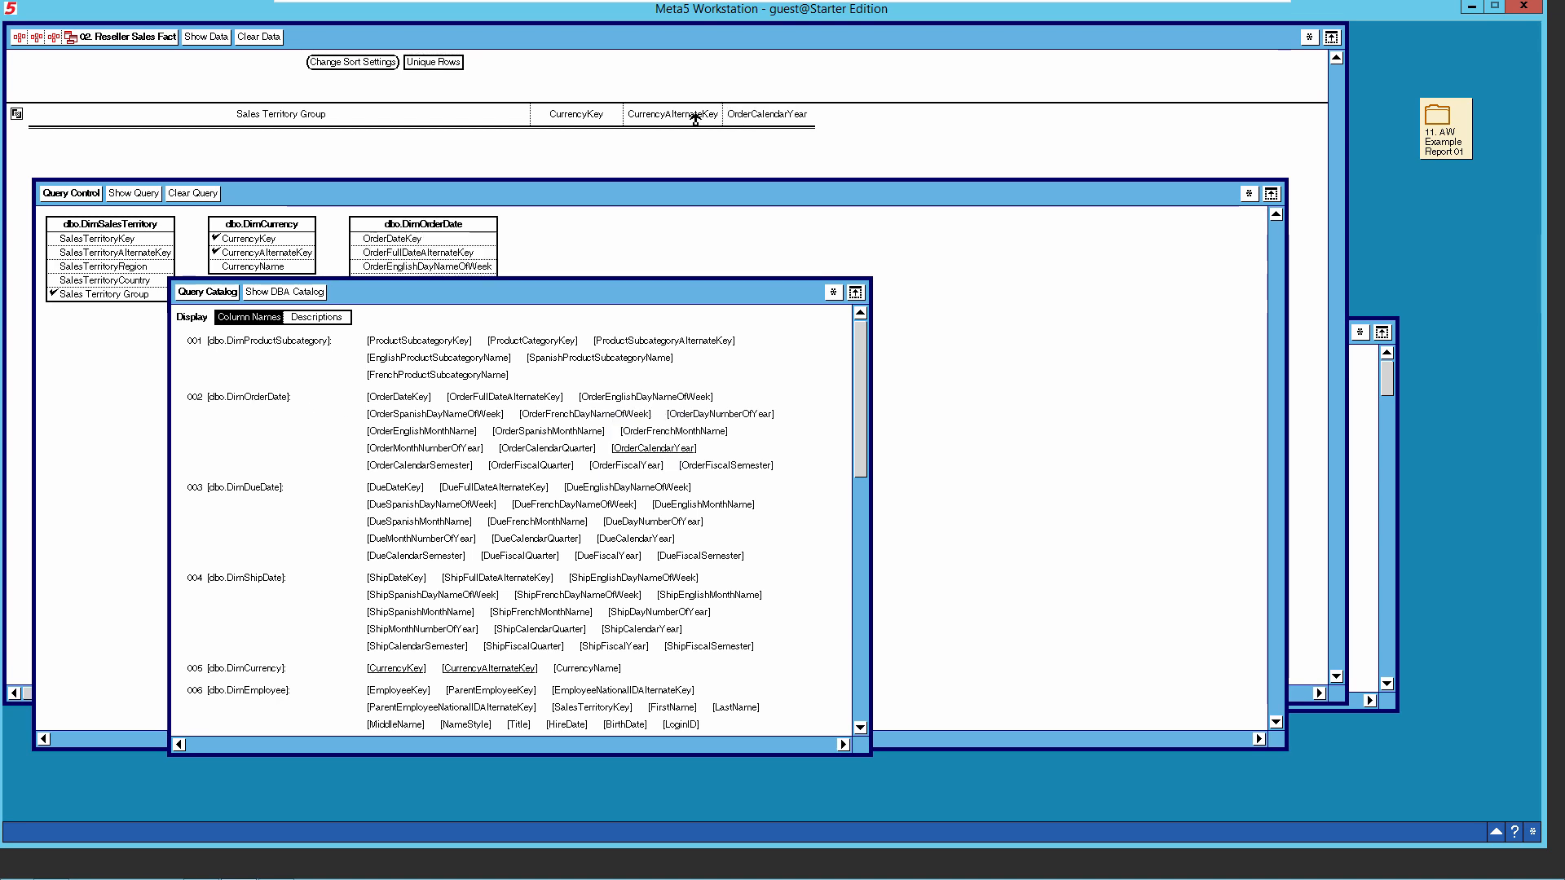
click(535, 448)
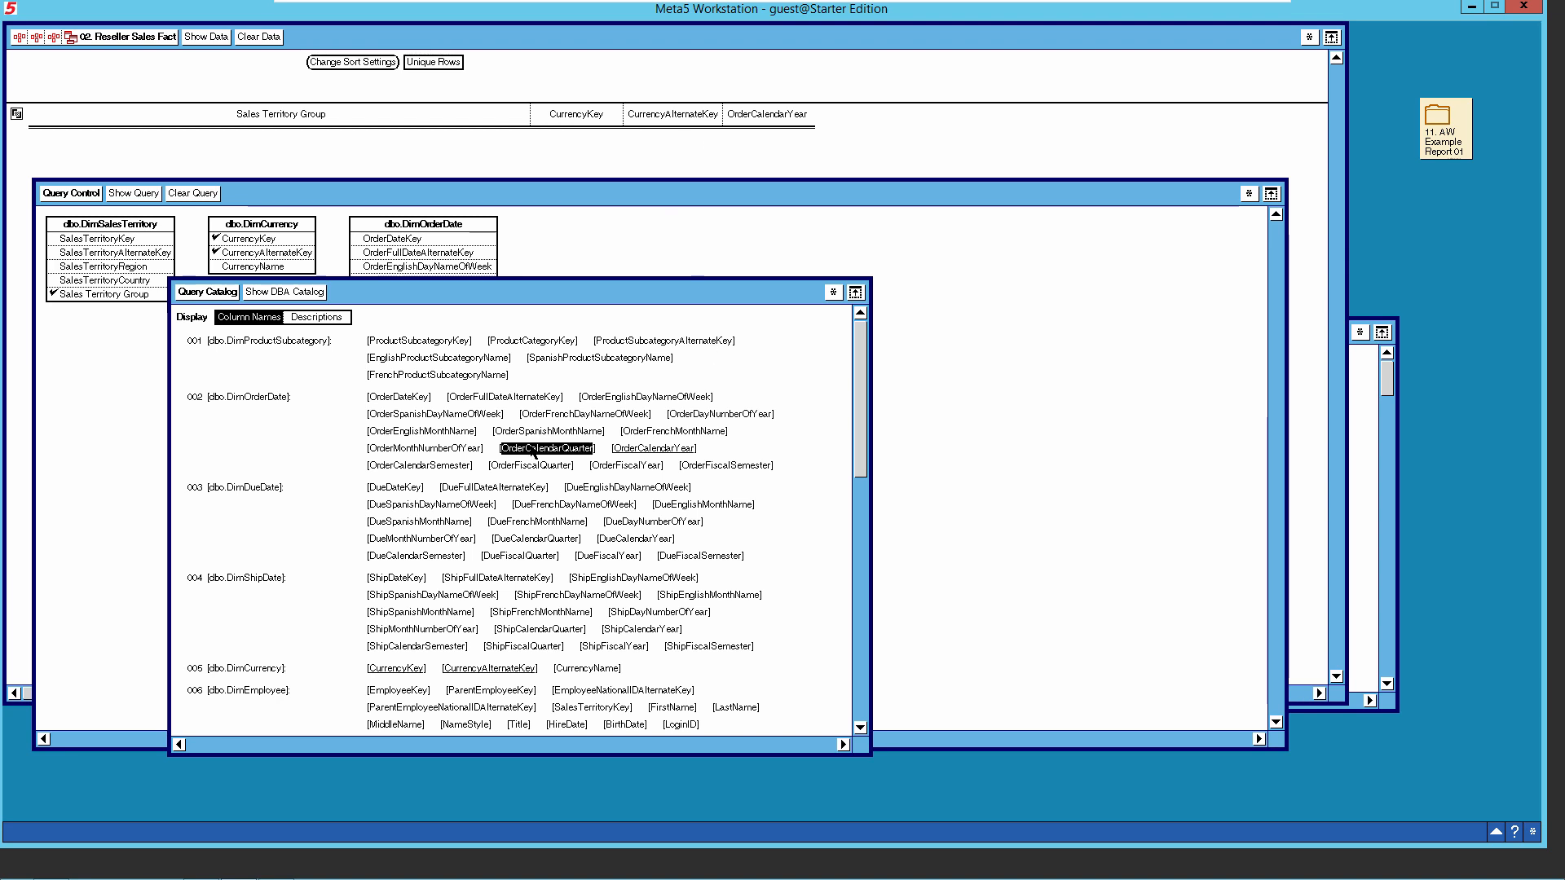
right_click(534, 449)
click(558, 446)
click(766, 119)
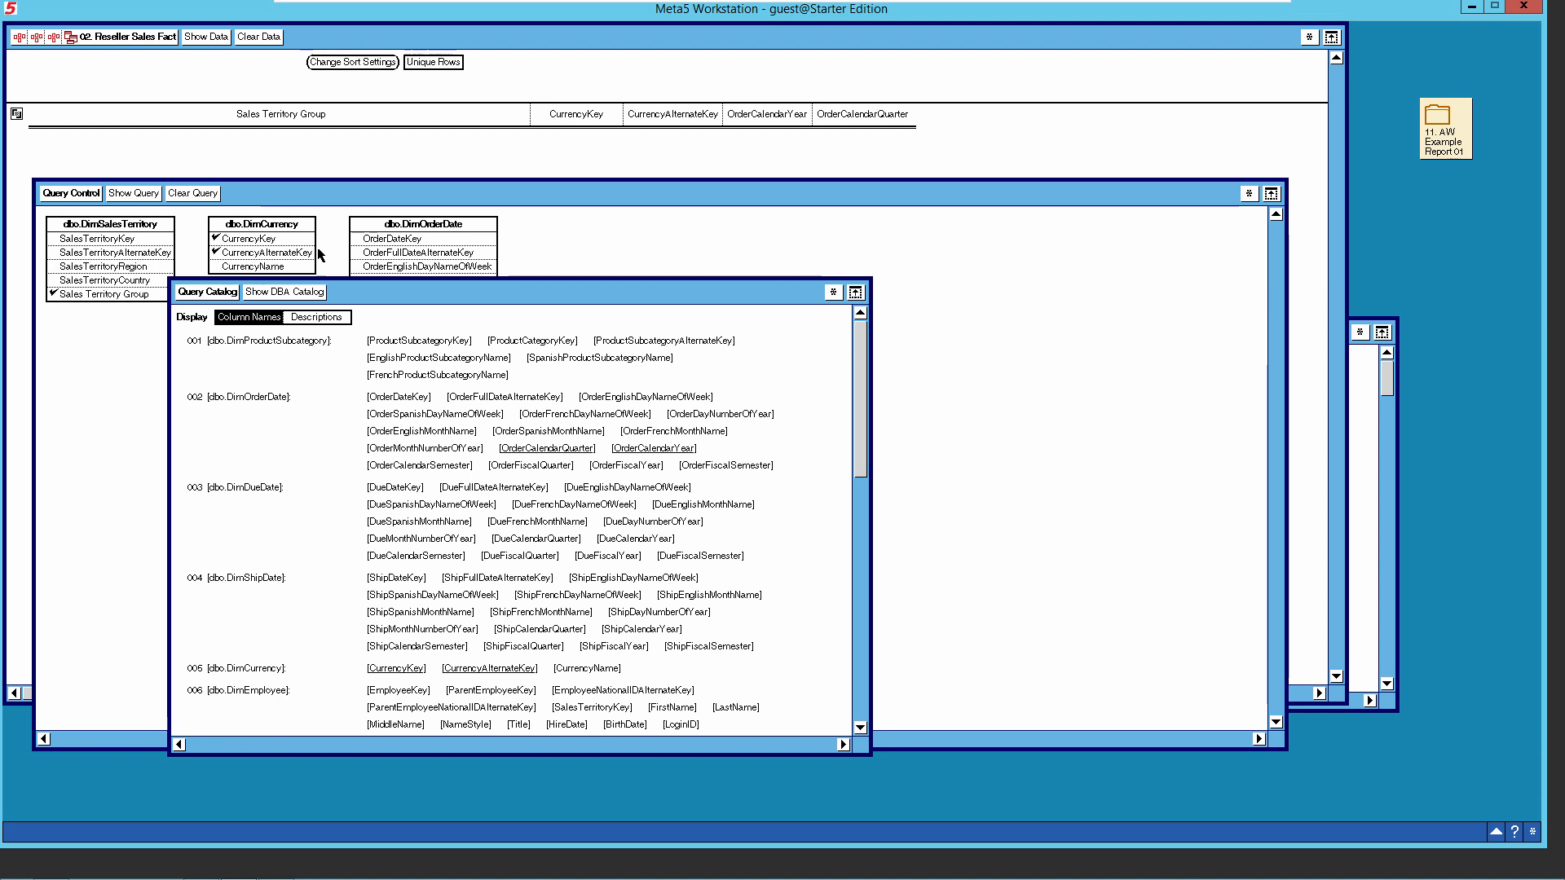
Add OrderMonthNumberOfYear and OrderEnglishMonthName from dbo.DimOrderDate to the query after OrderCalendarQuarter.
click(434, 448)
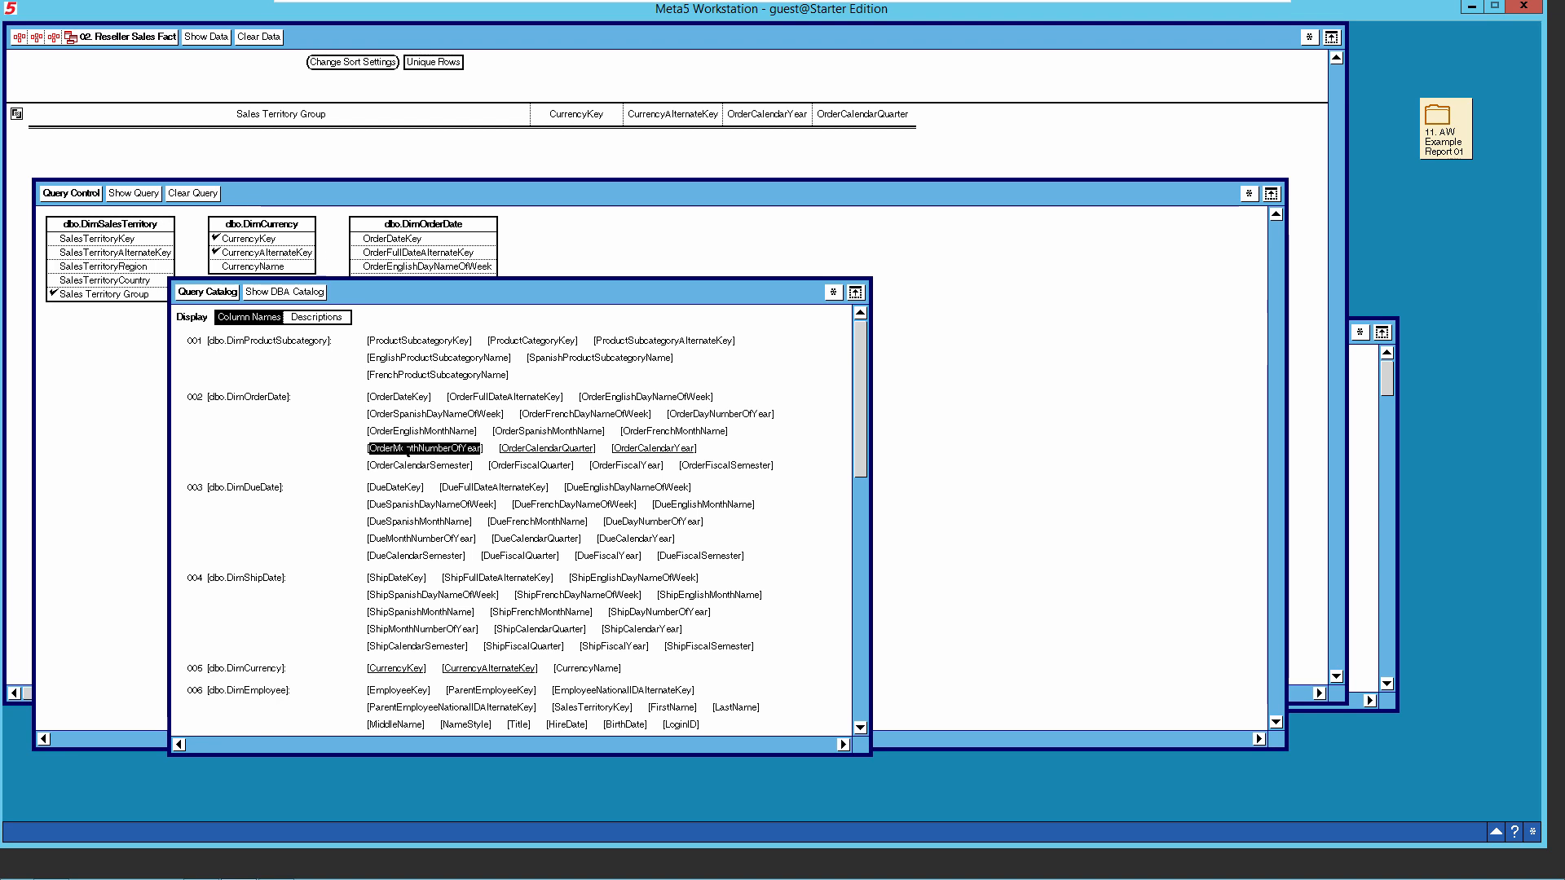
click(430, 450)
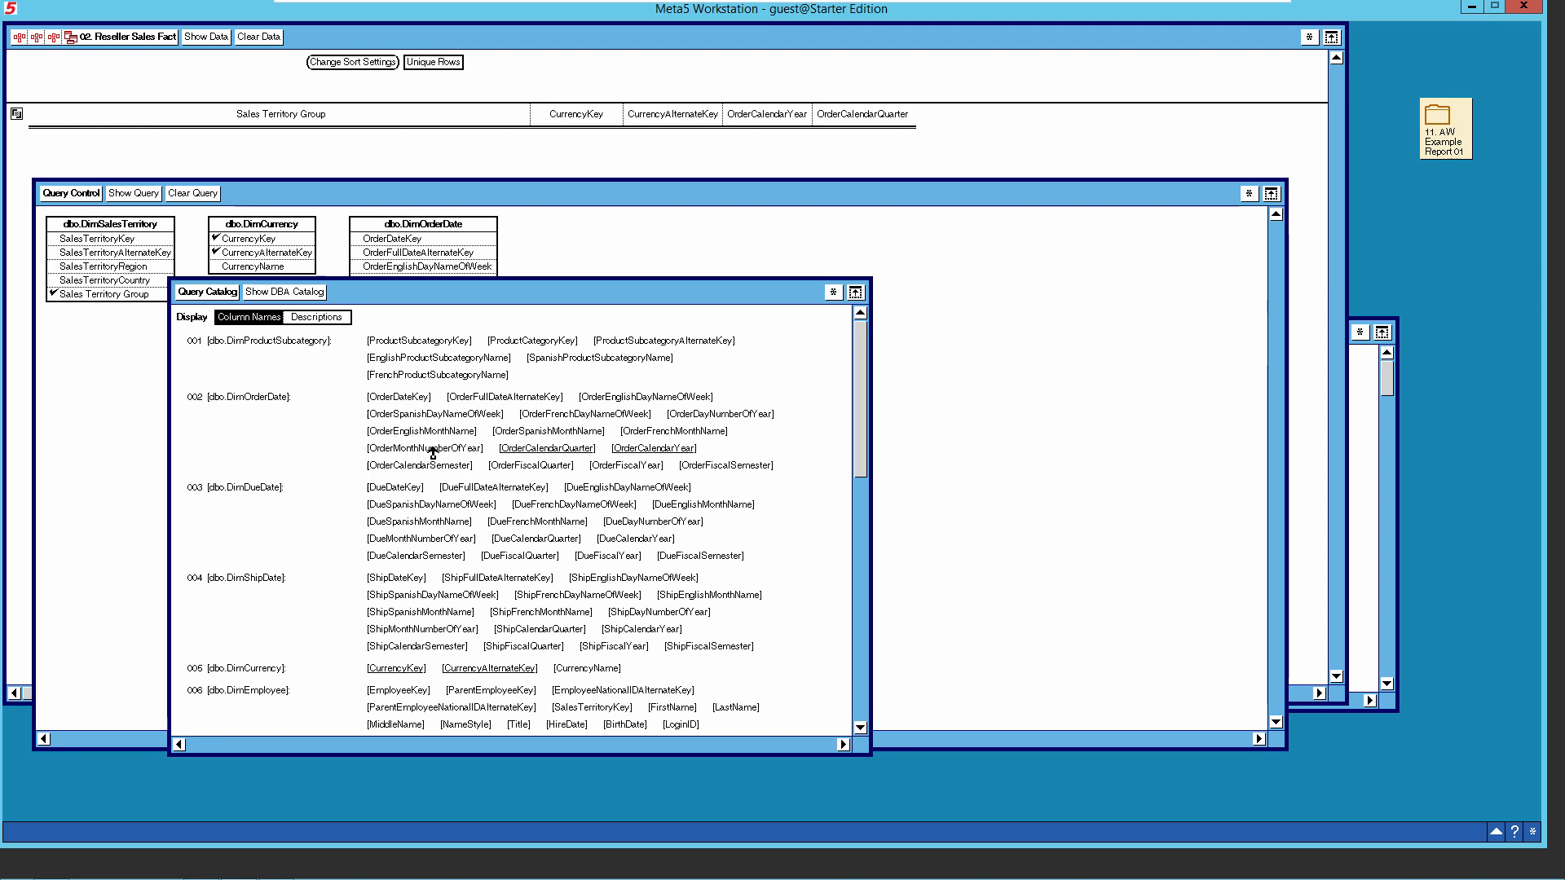
click(896, 127)
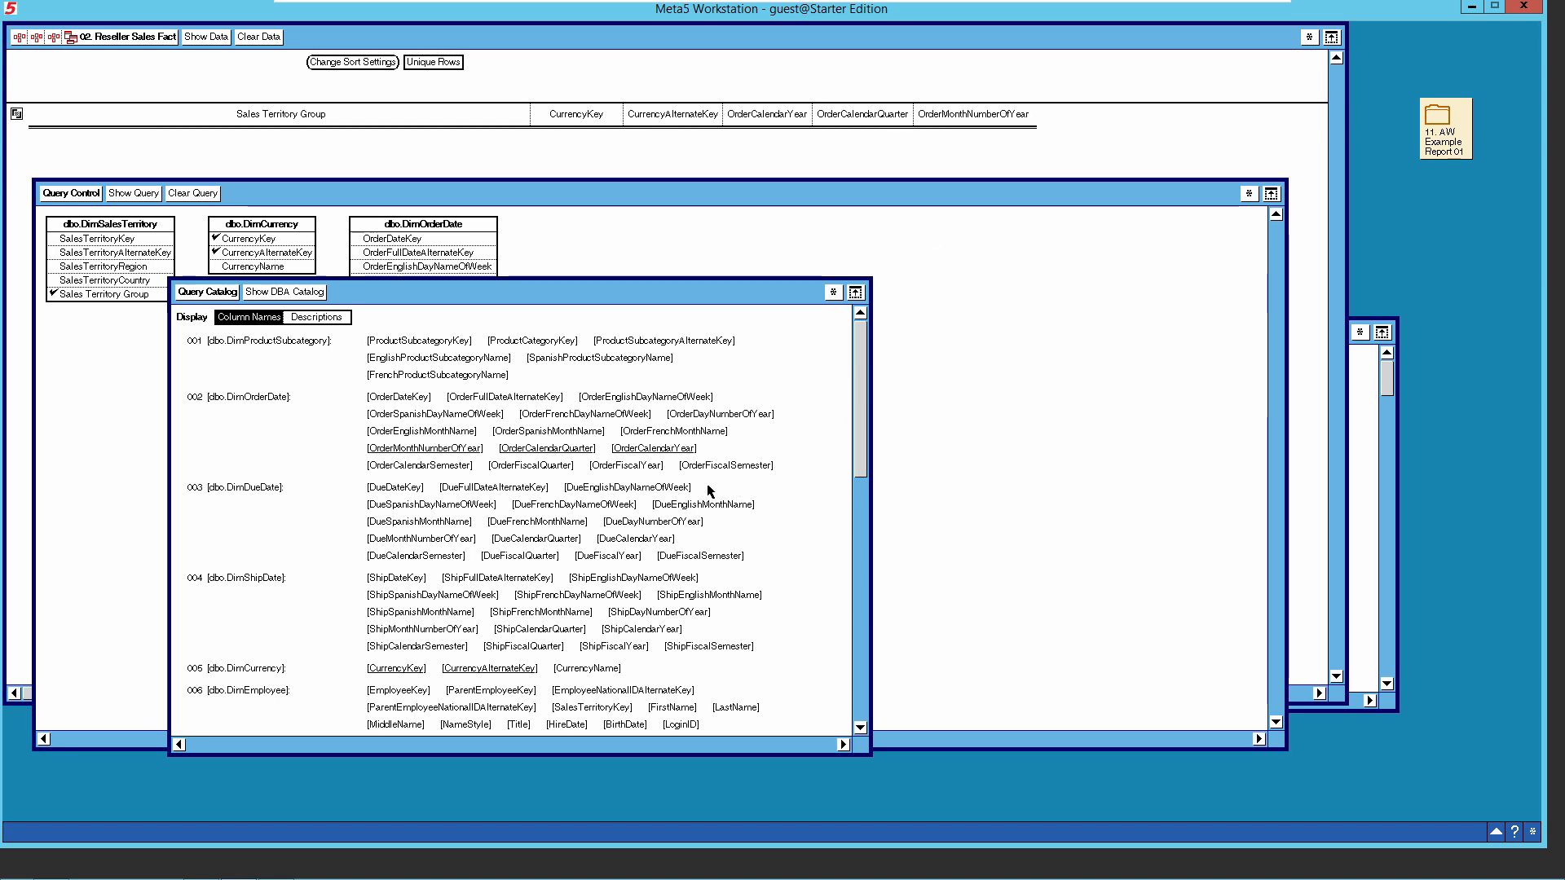
click(436, 438)
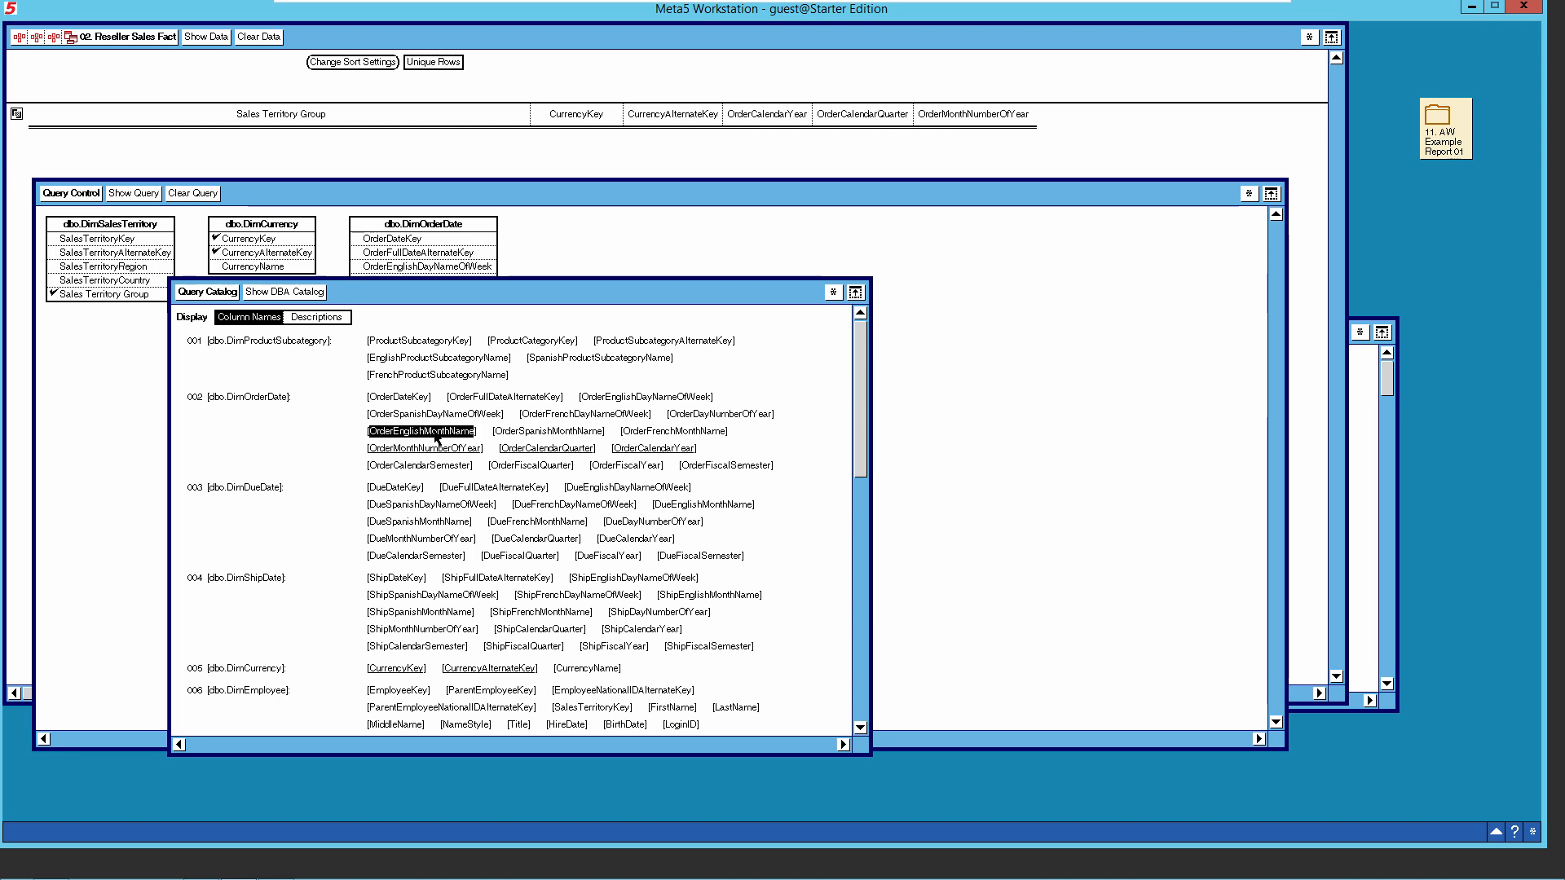
click(457, 440)
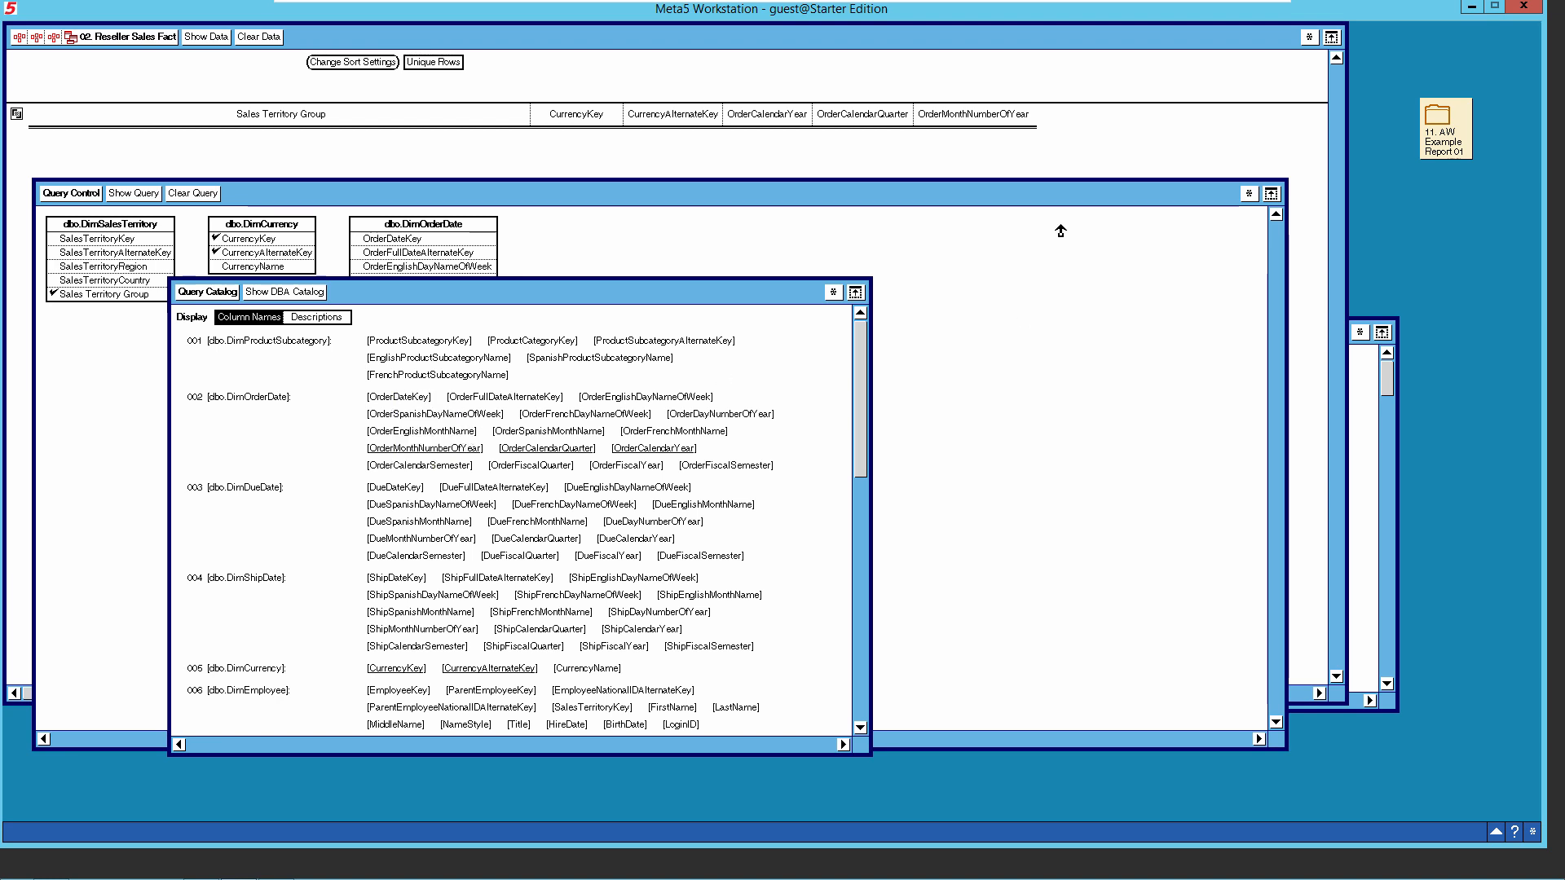
click(989, 120)
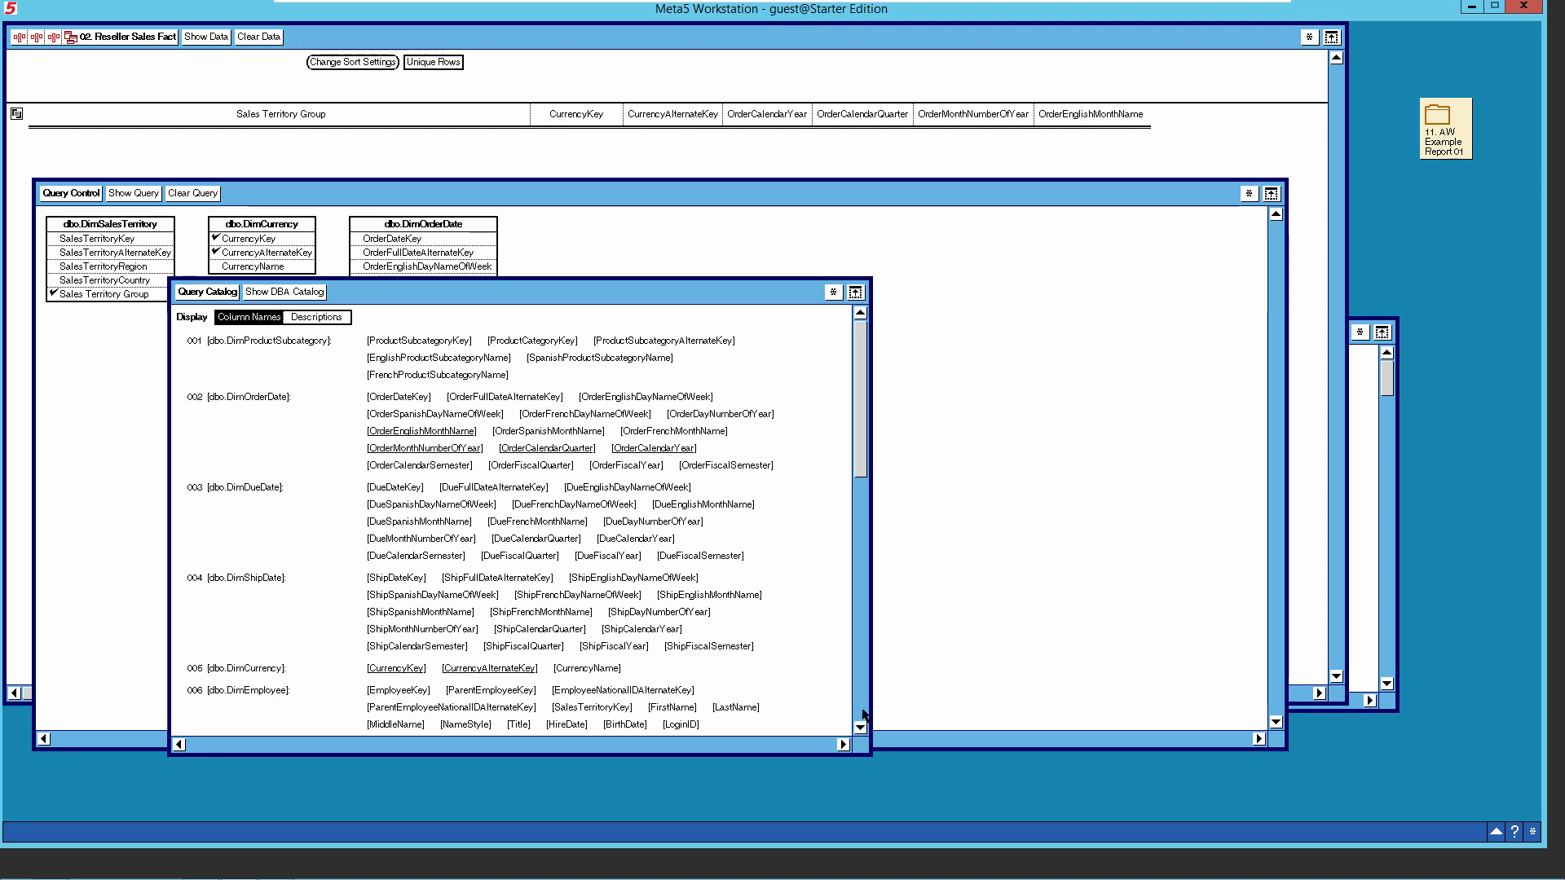
Add SalesTerritoryCountry and SalesTerritoryRegion from dbo.DimSalesTerritory to the query after OrderEnglishMonthName.
drag(861, 466, 861, 695)
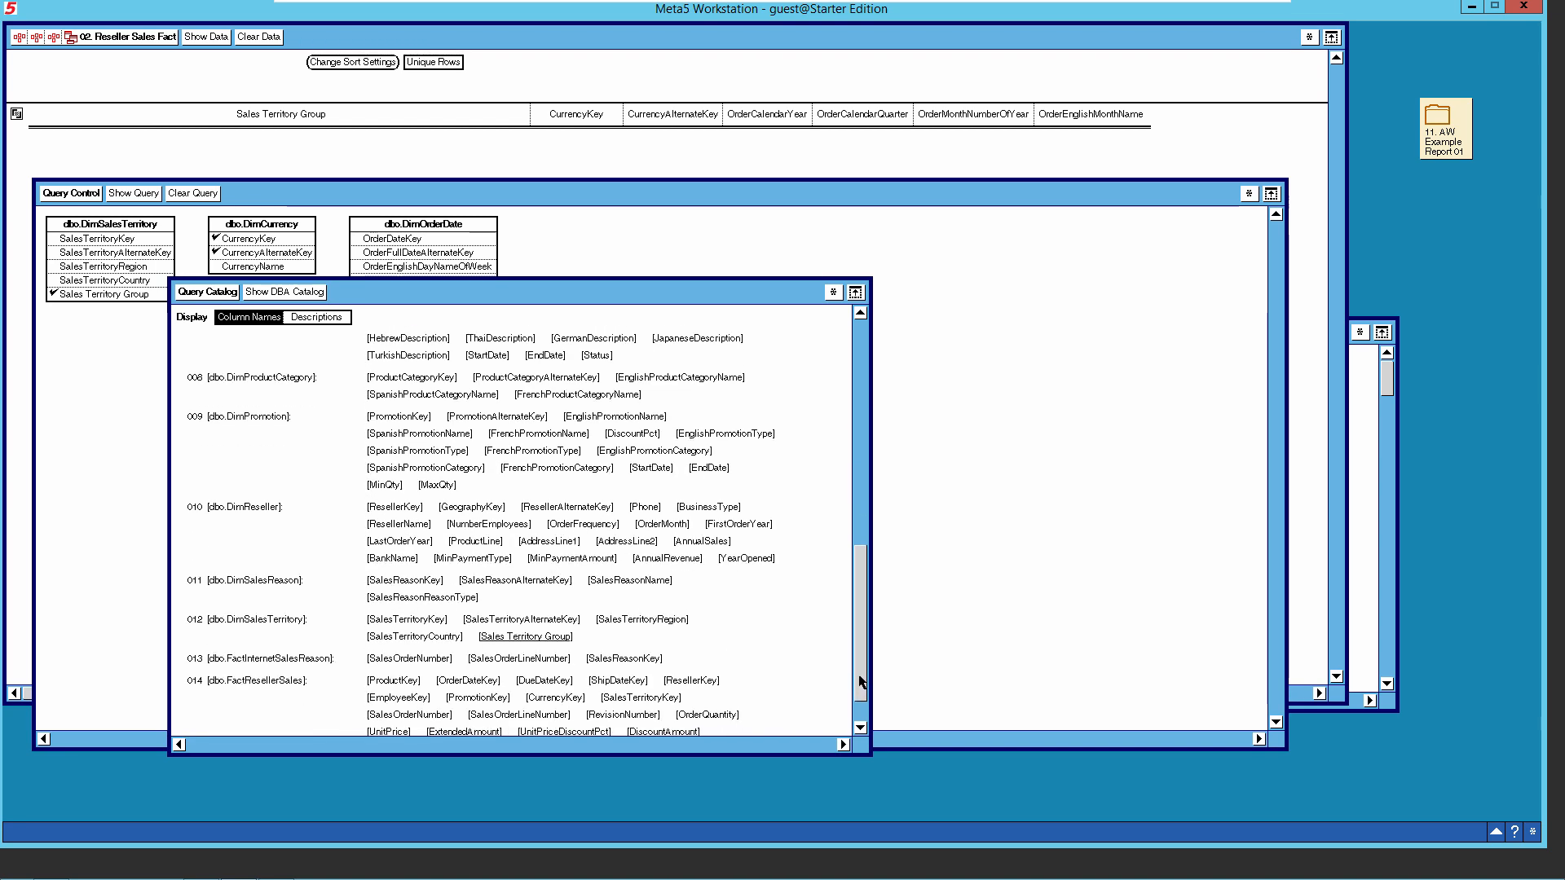
click(416, 639)
right_click(417, 638)
click(443, 639)
click(1112, 123)
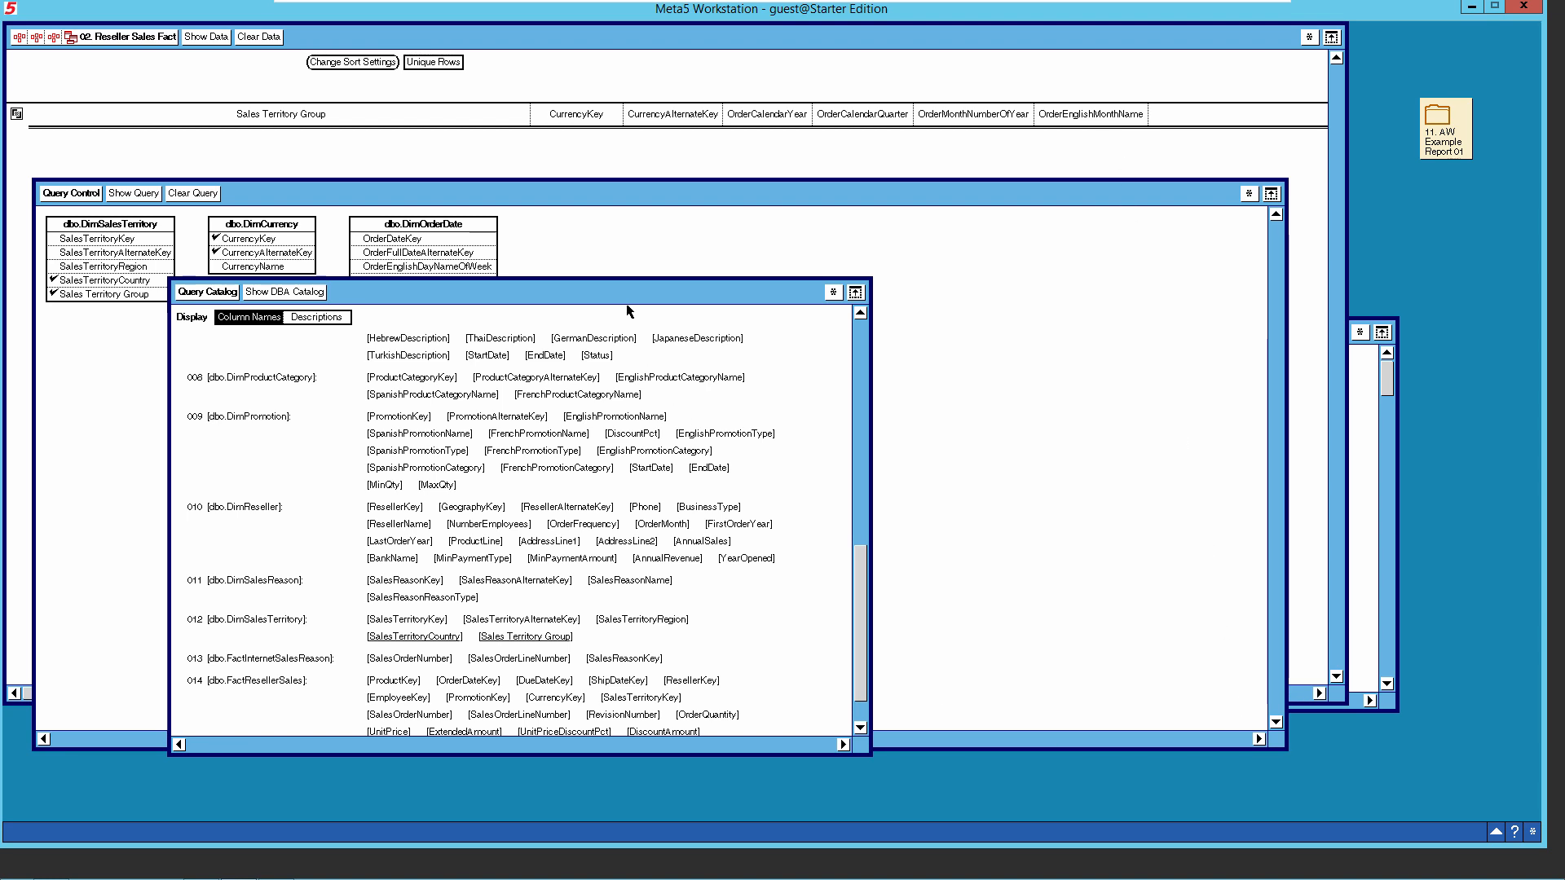
drag(628, 307, 631, 324)
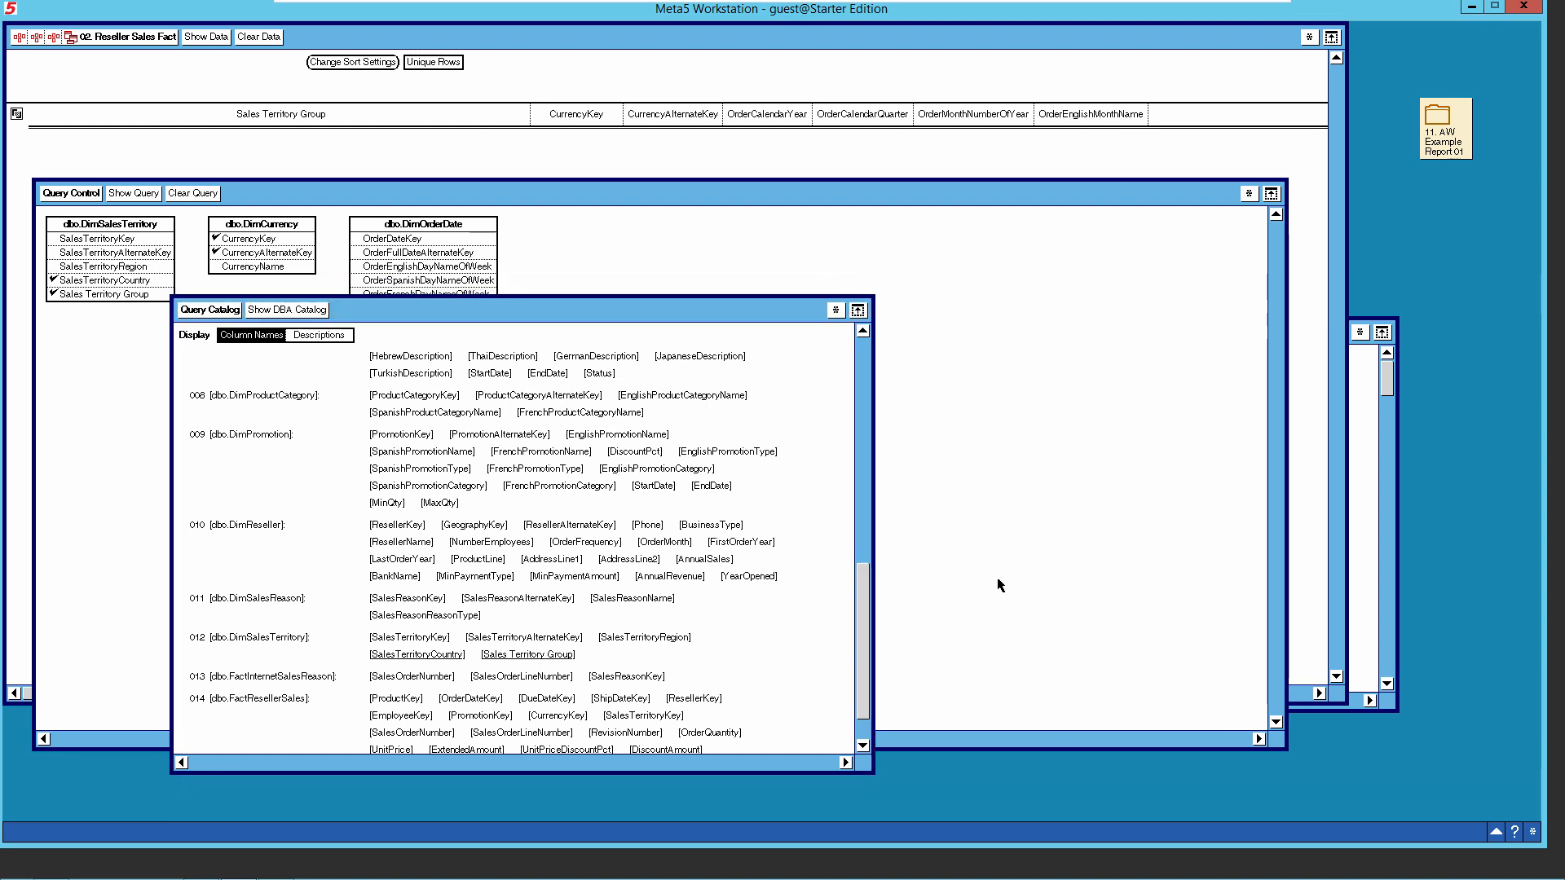
click(1307, 700)
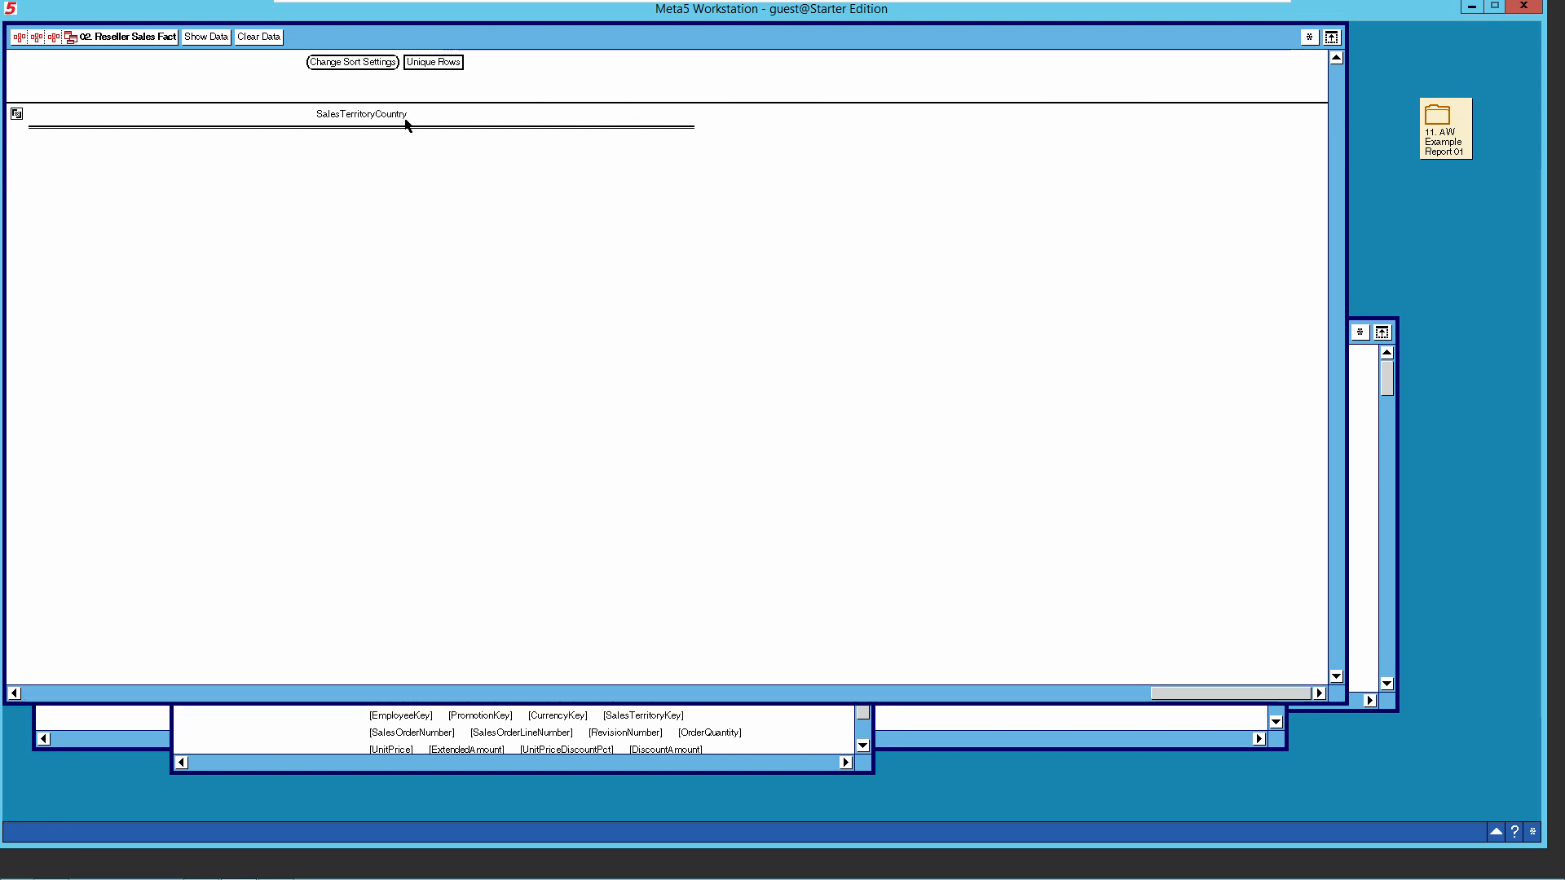
click(844, 764)
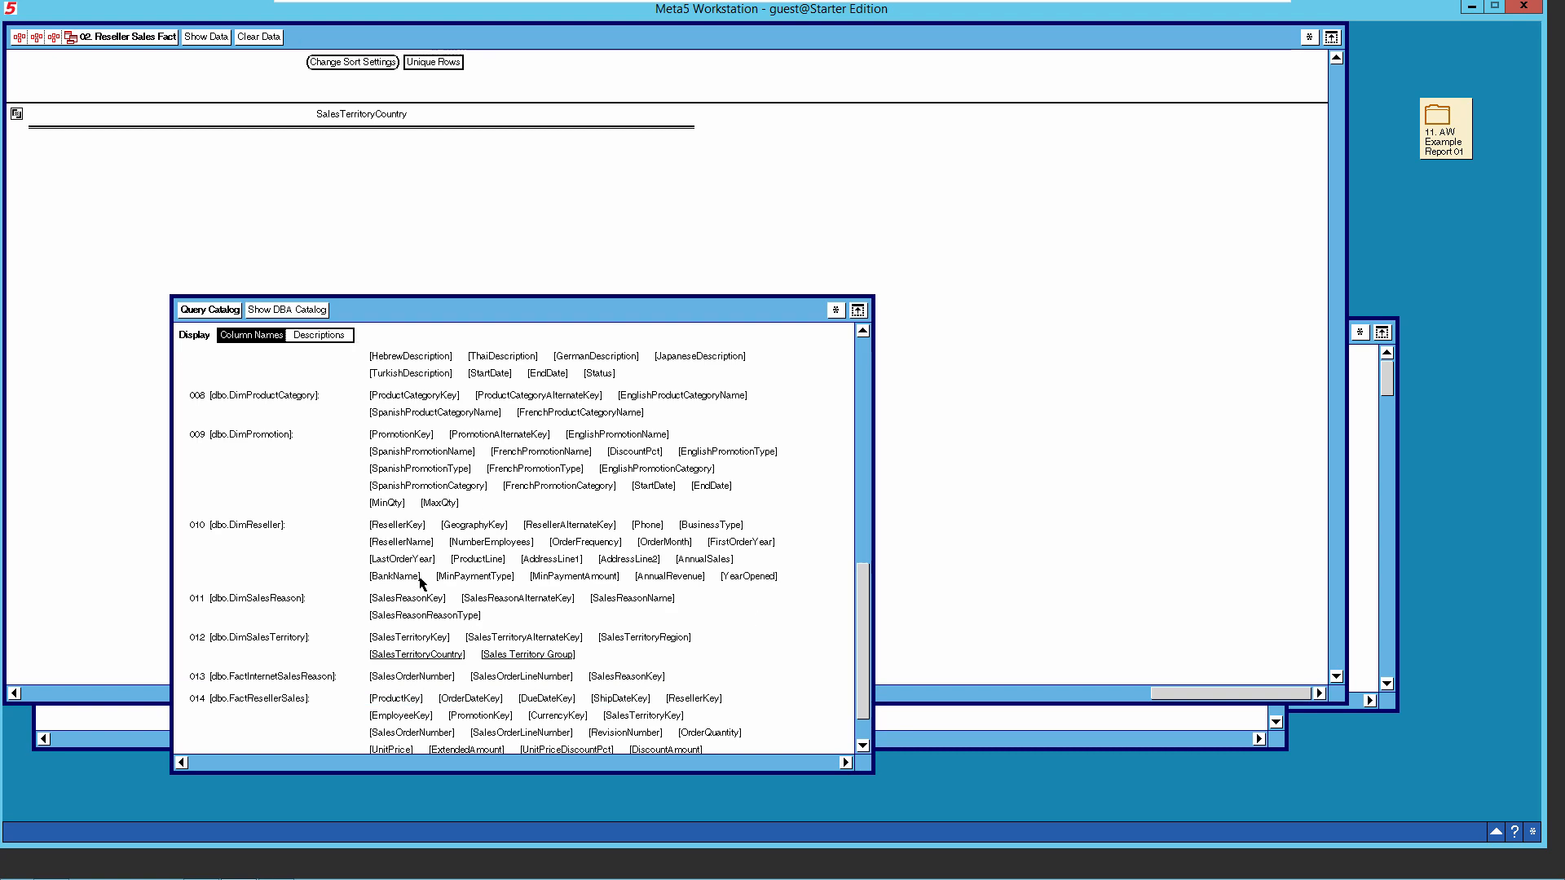
click(640, 644)
click(660, 641)
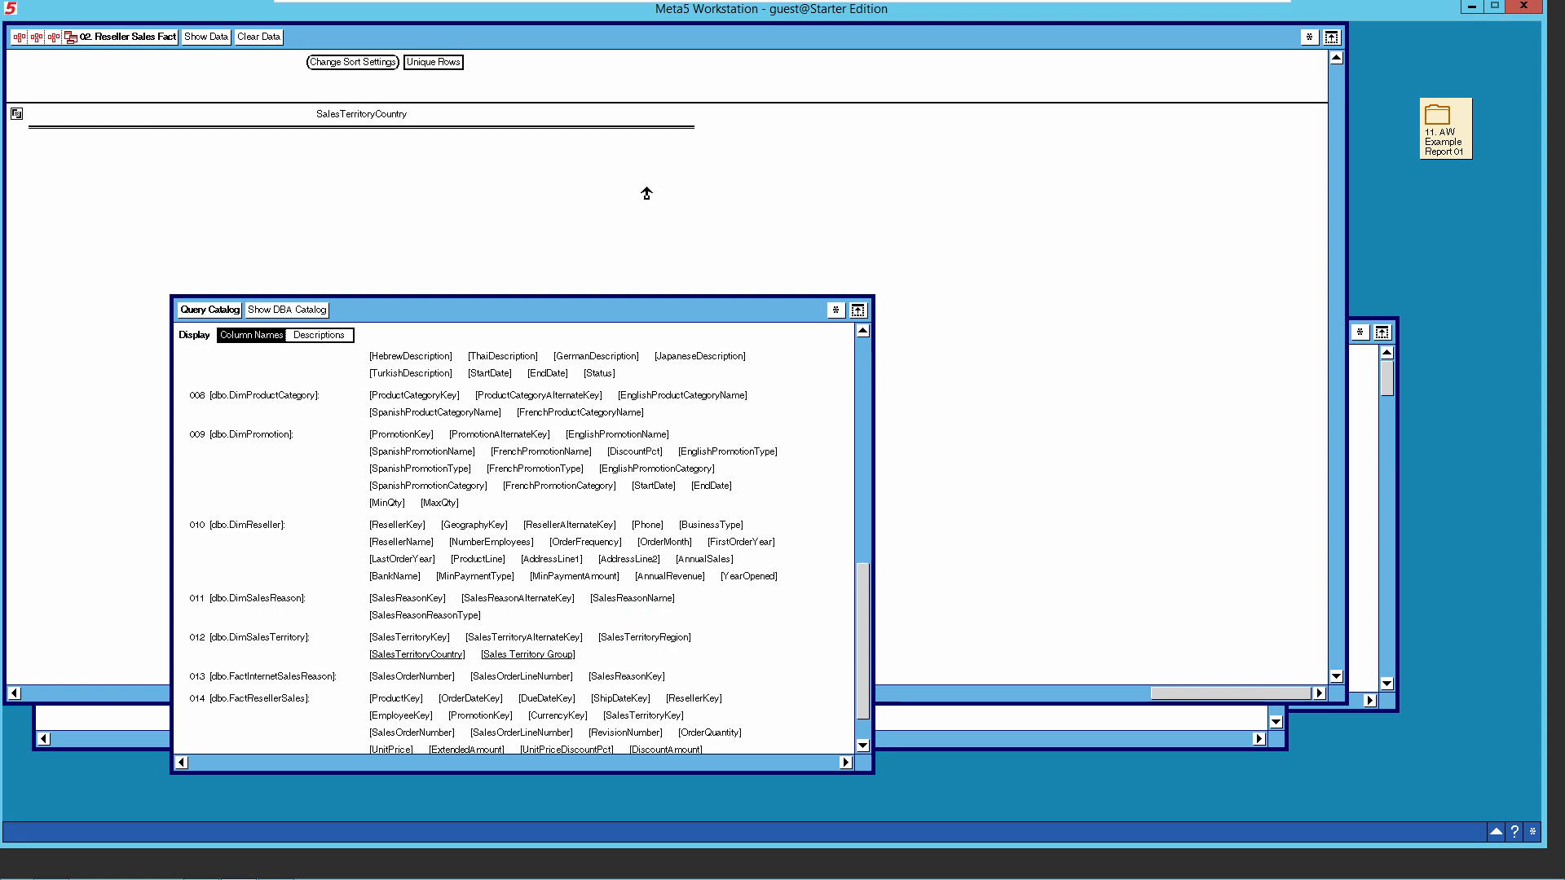
click(705, 119)
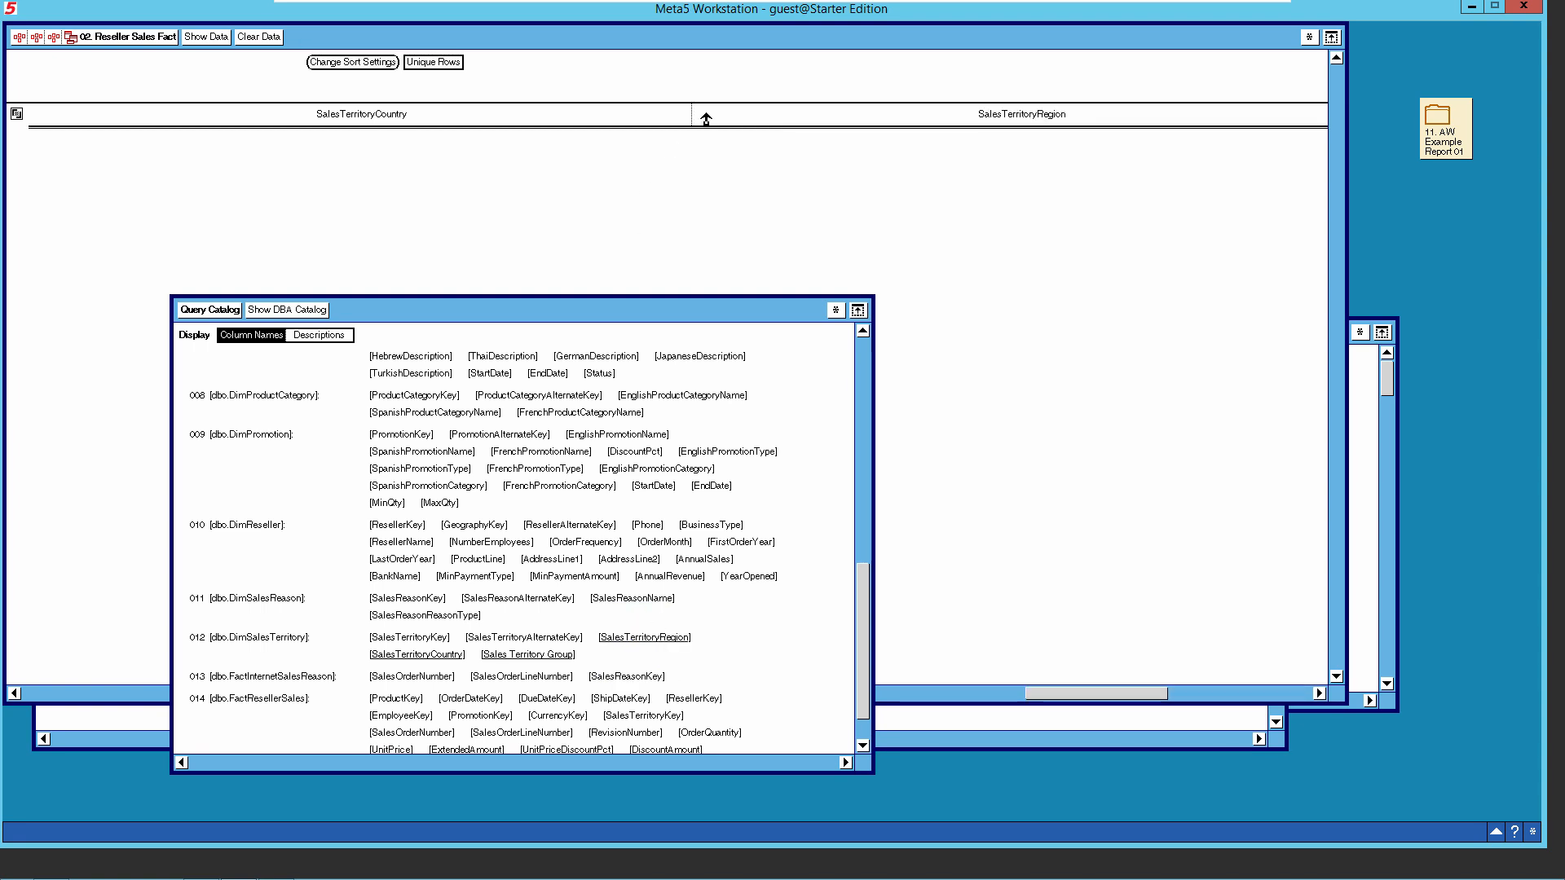
Add ProductCategoryKey and EnglishProductCategoryName from dbo.DimProductCategory to the query after SalesTerritoryRegion.
click(422, 398)
click(460, 399)
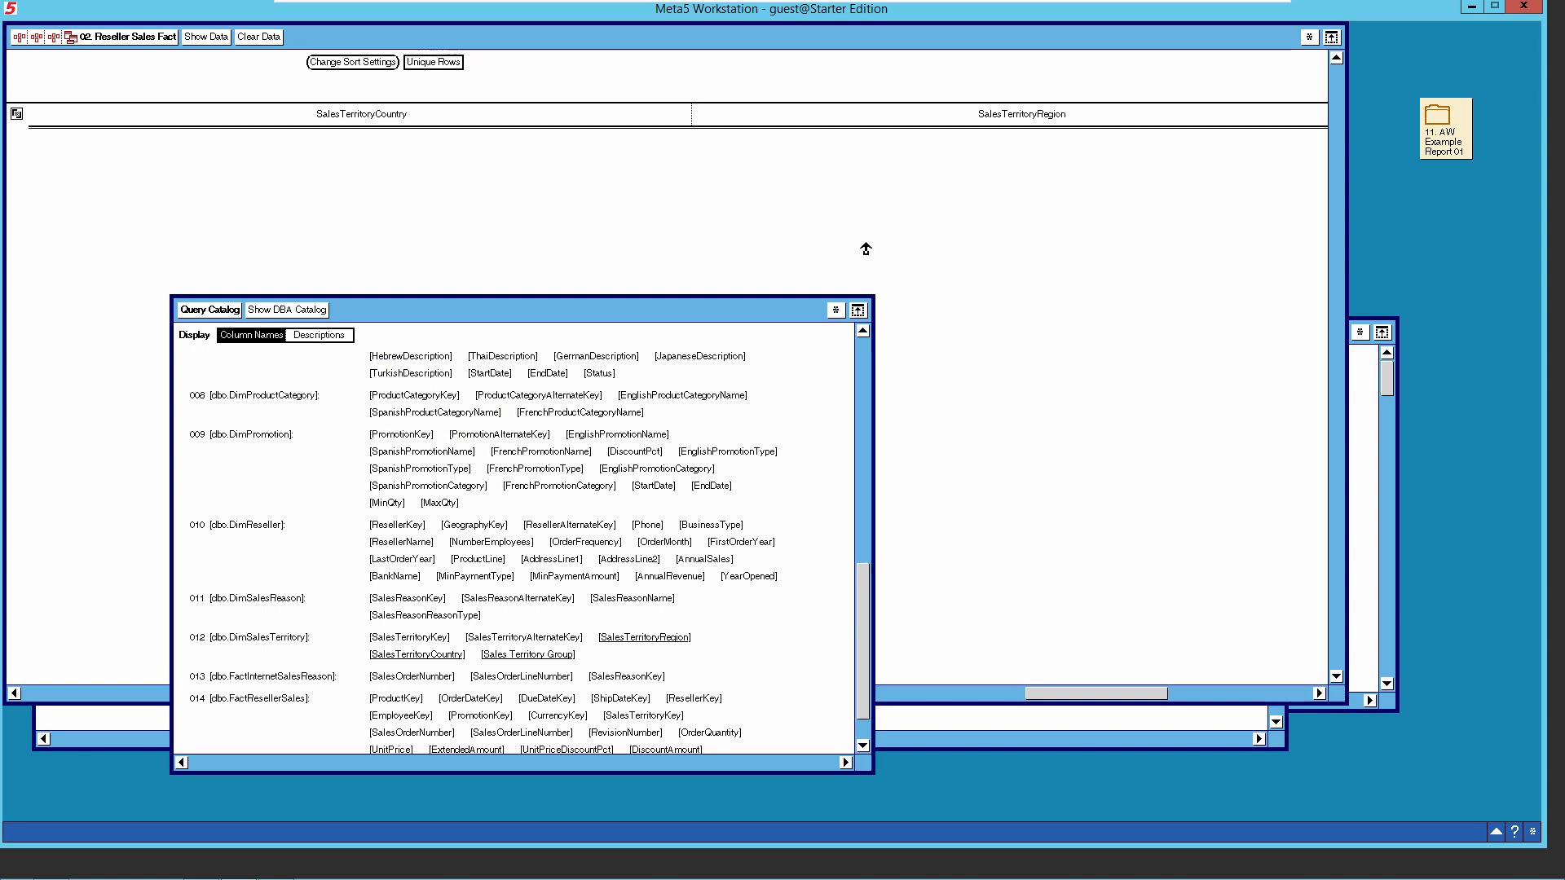
click(1239, 121)
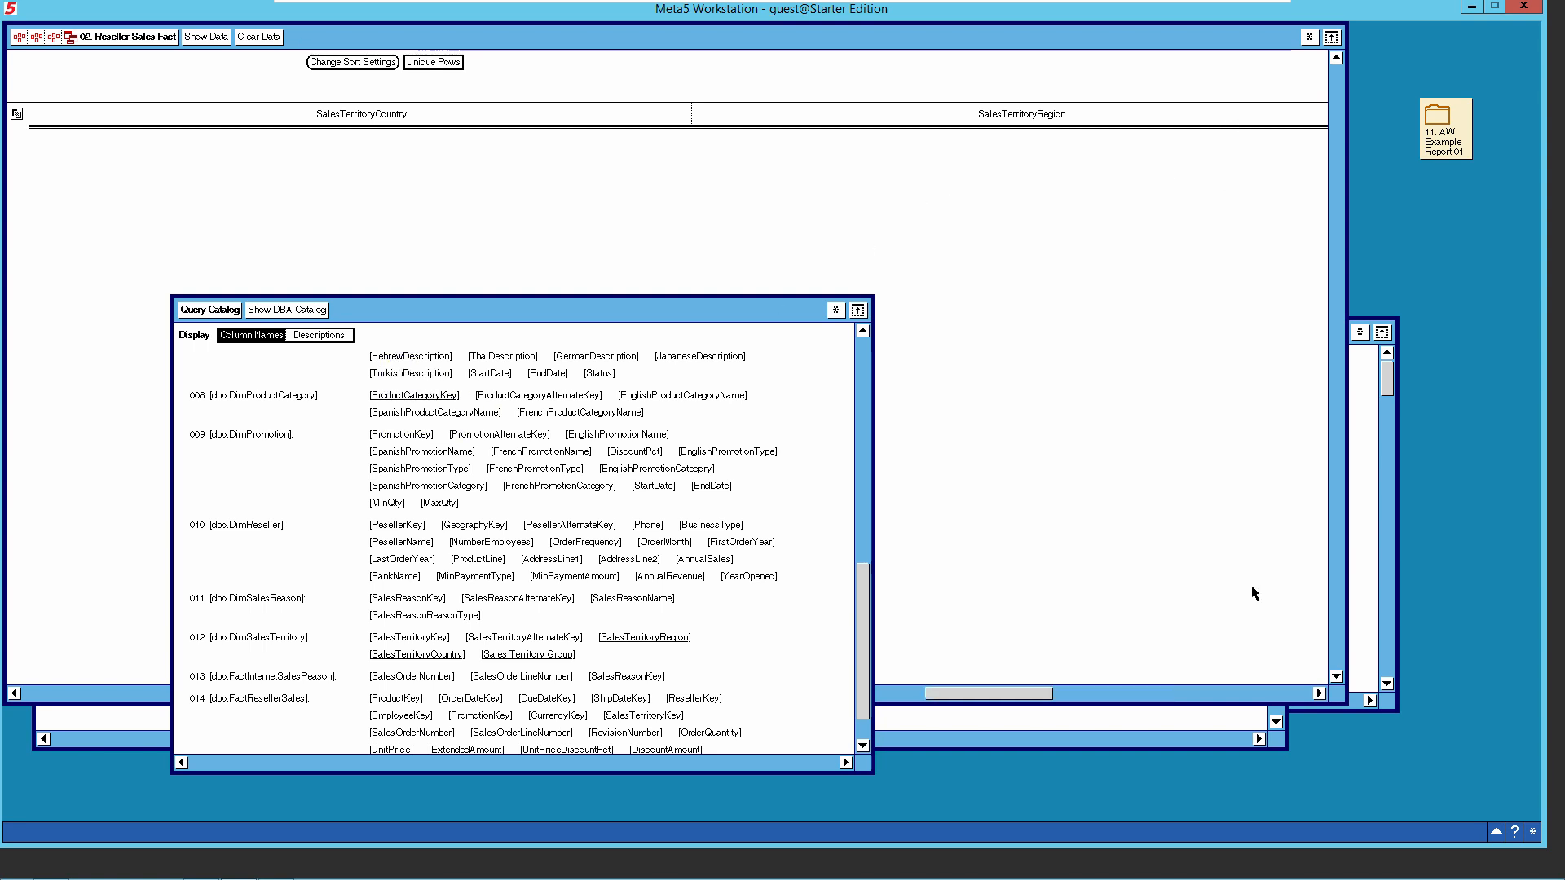
click(1297, 694)
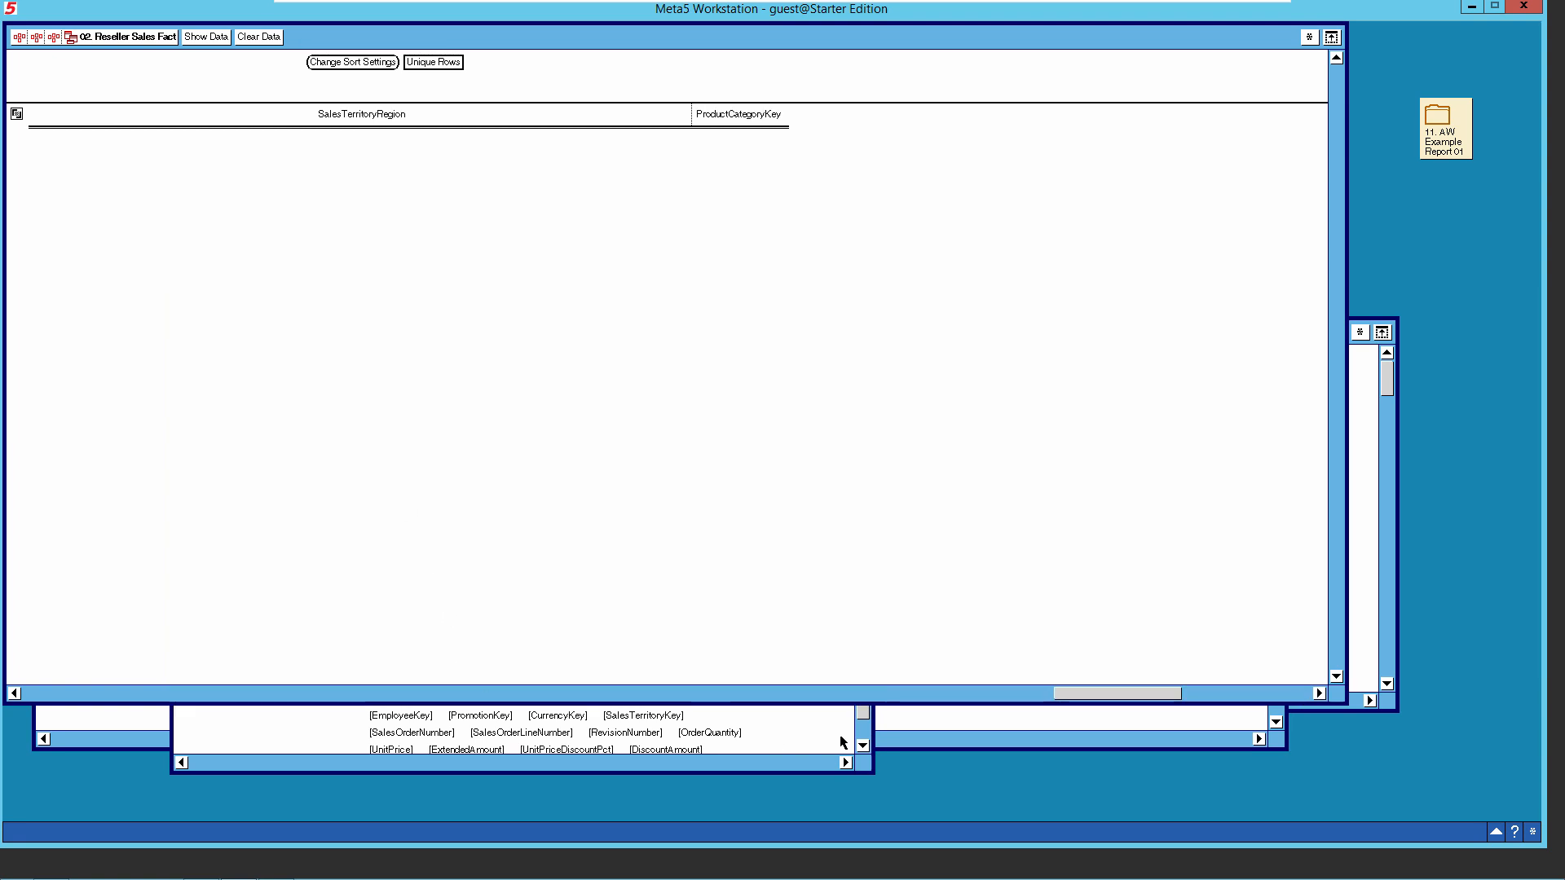
click(849, 770)
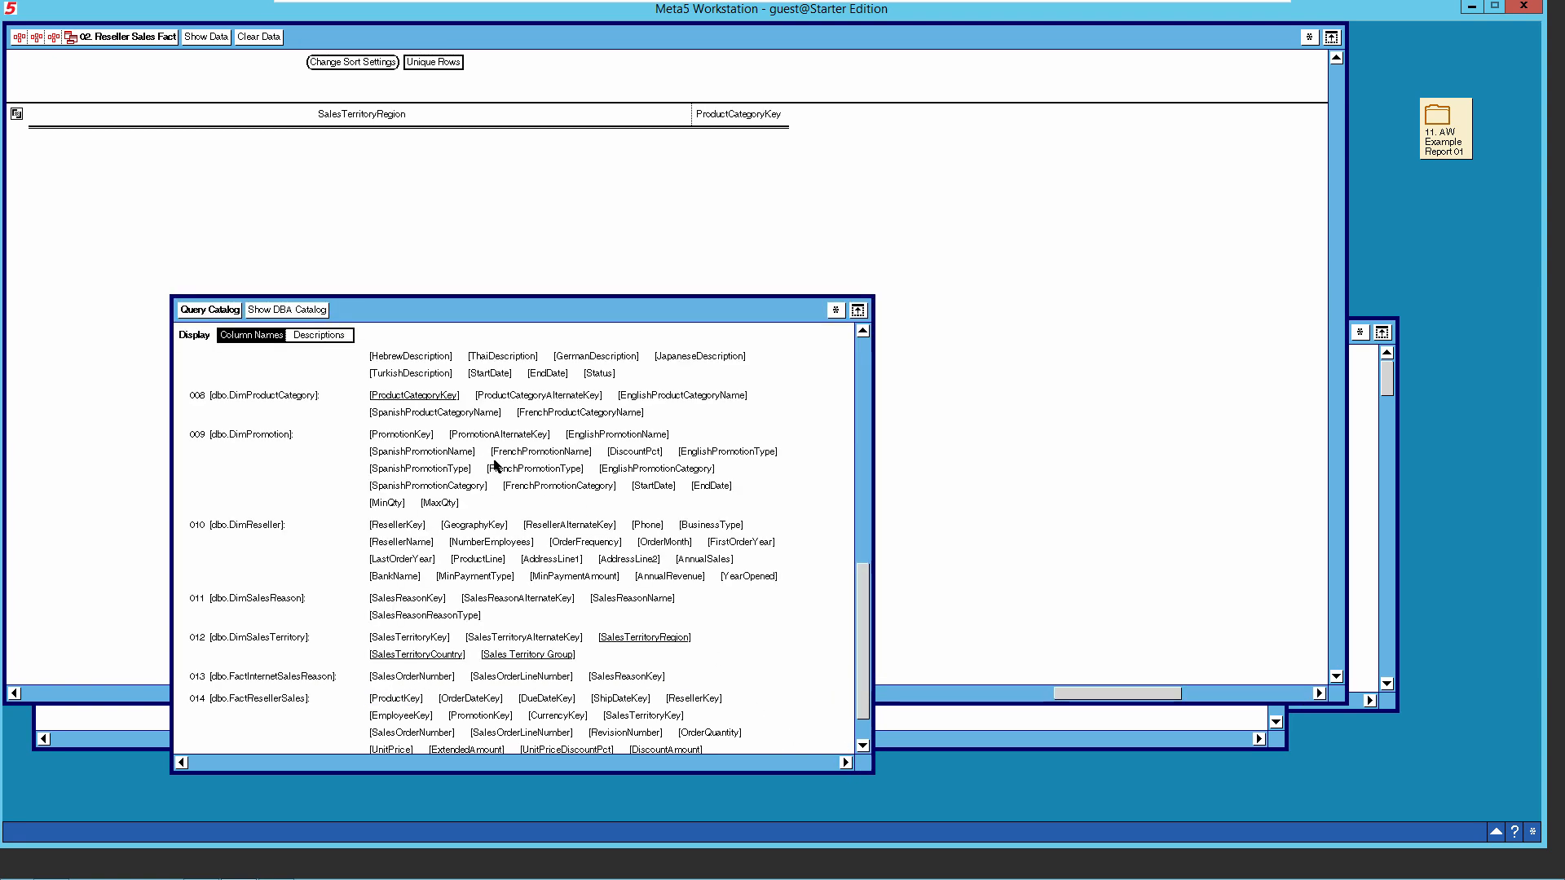
click(675, 398)
click(675, 401)
click(698, 399)
click(742, 124)
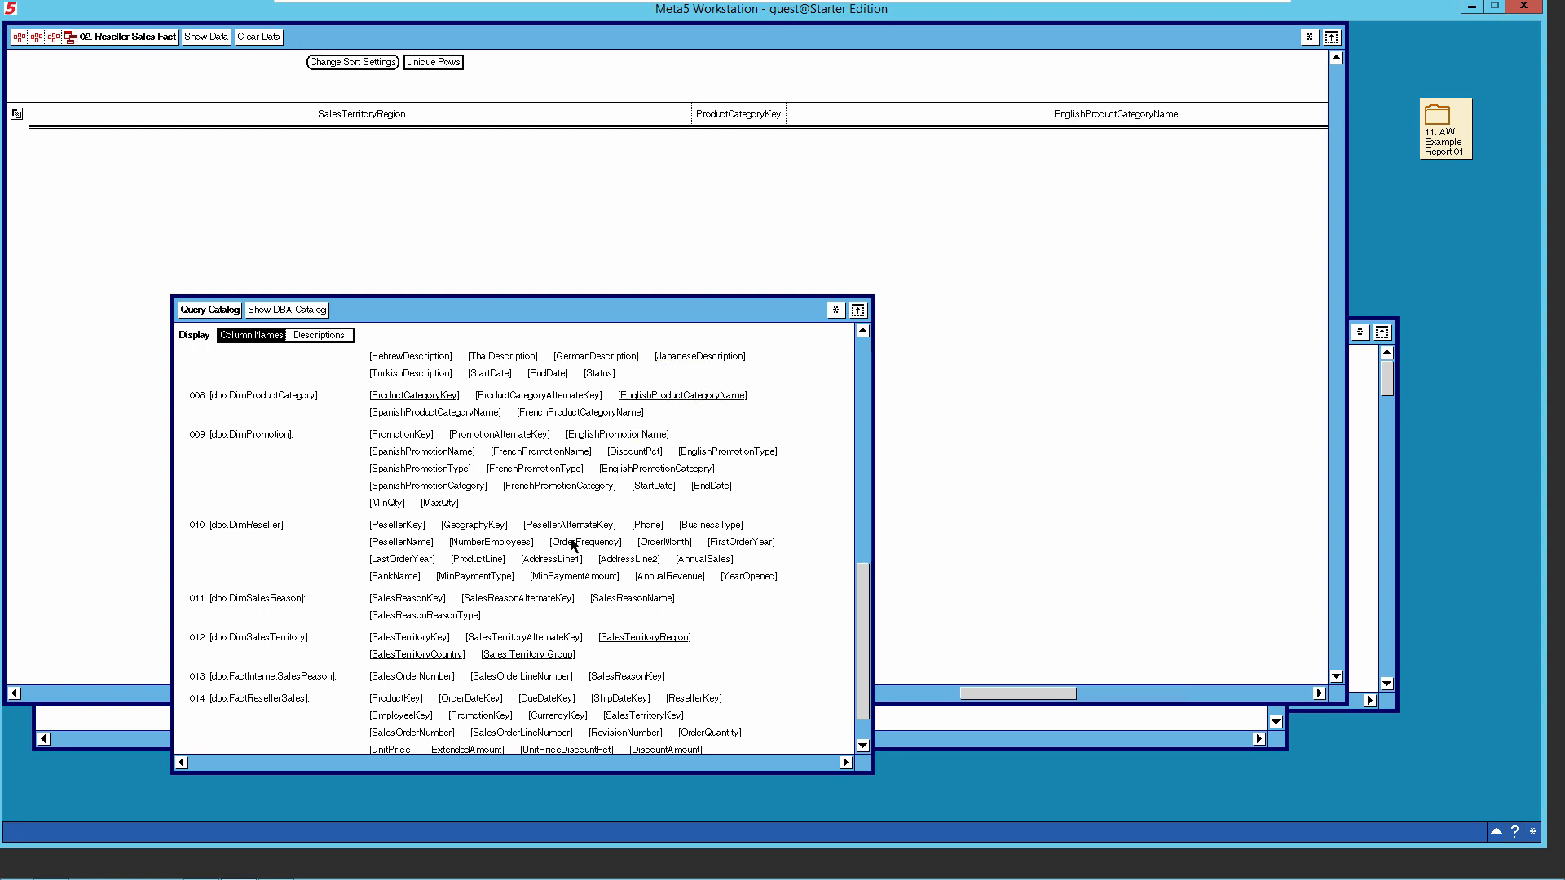
Add ProductSubcategoryKey from dbo.DimProductSubcategory to the query after EnglishProductCategoryName.
drag(864, 580, 868, 347)
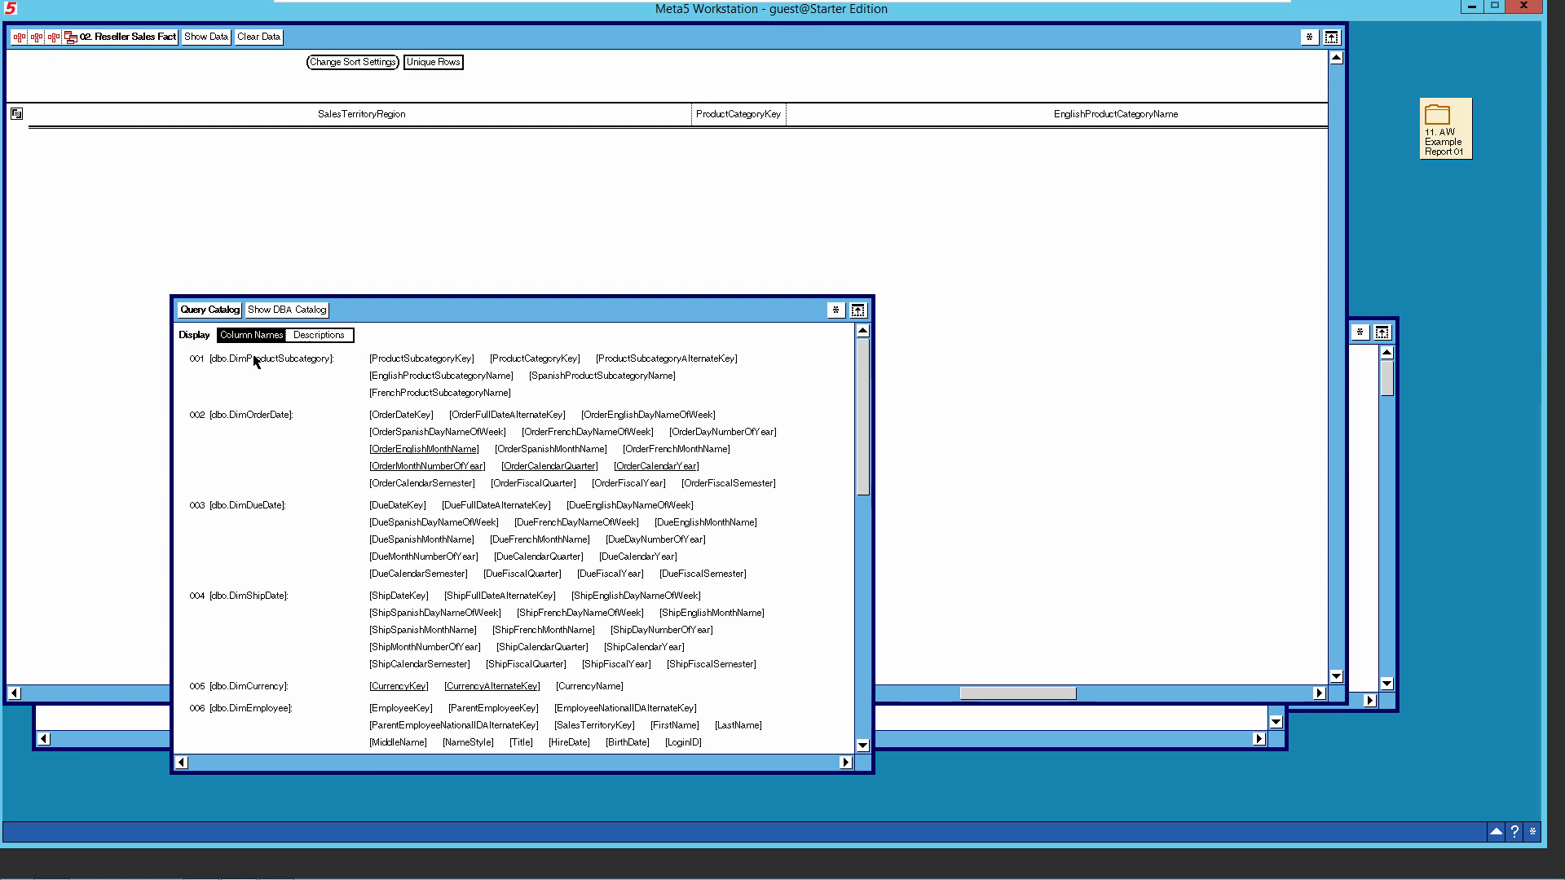
drag(437, 364, 1258, 129)
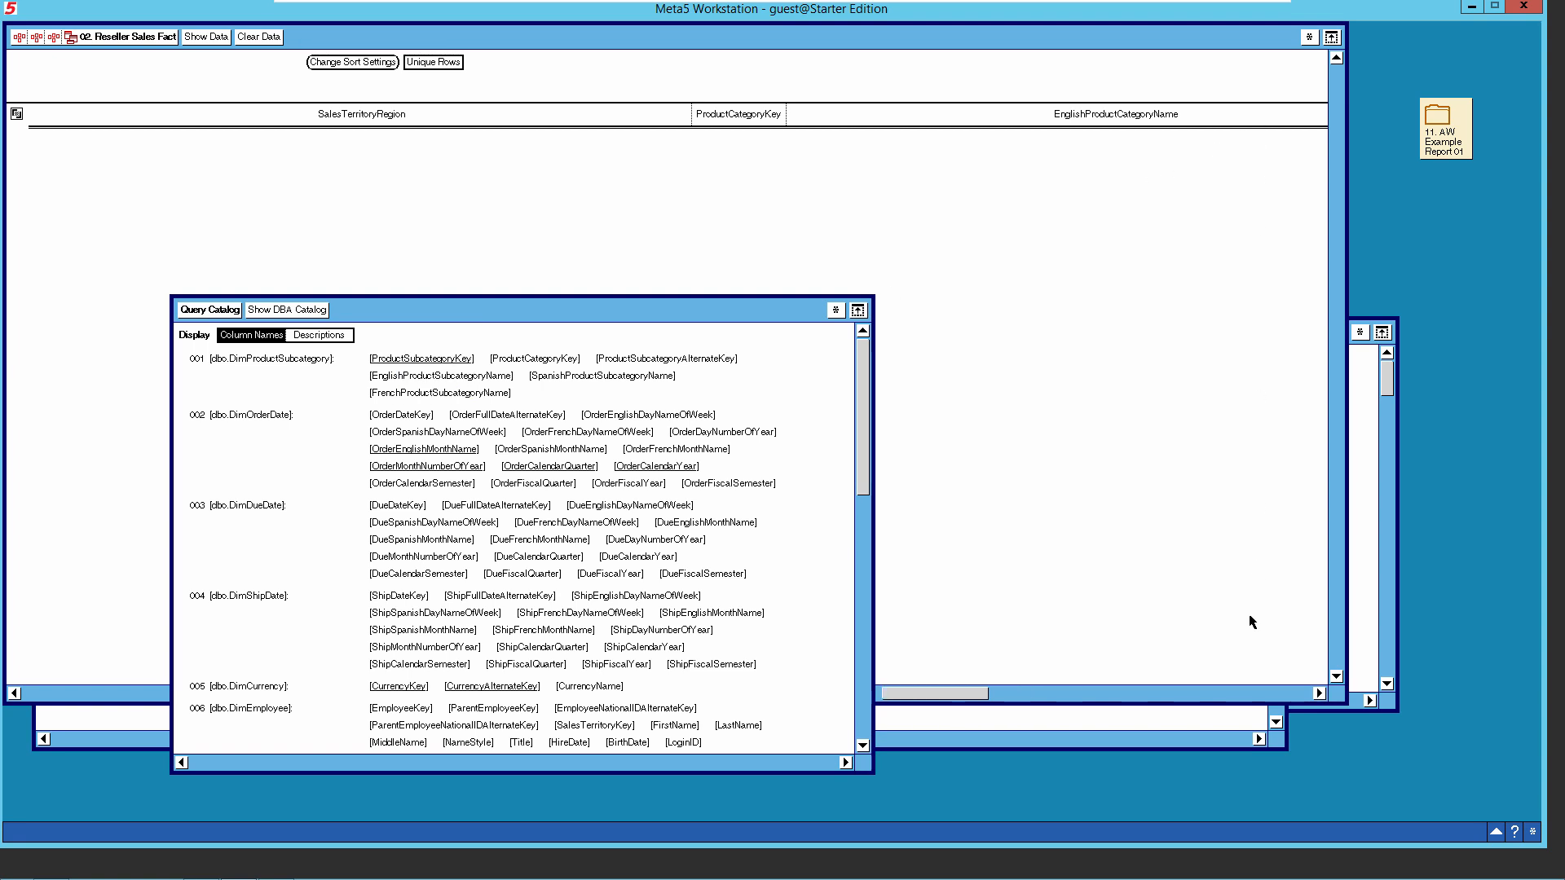
click(1299, 695)
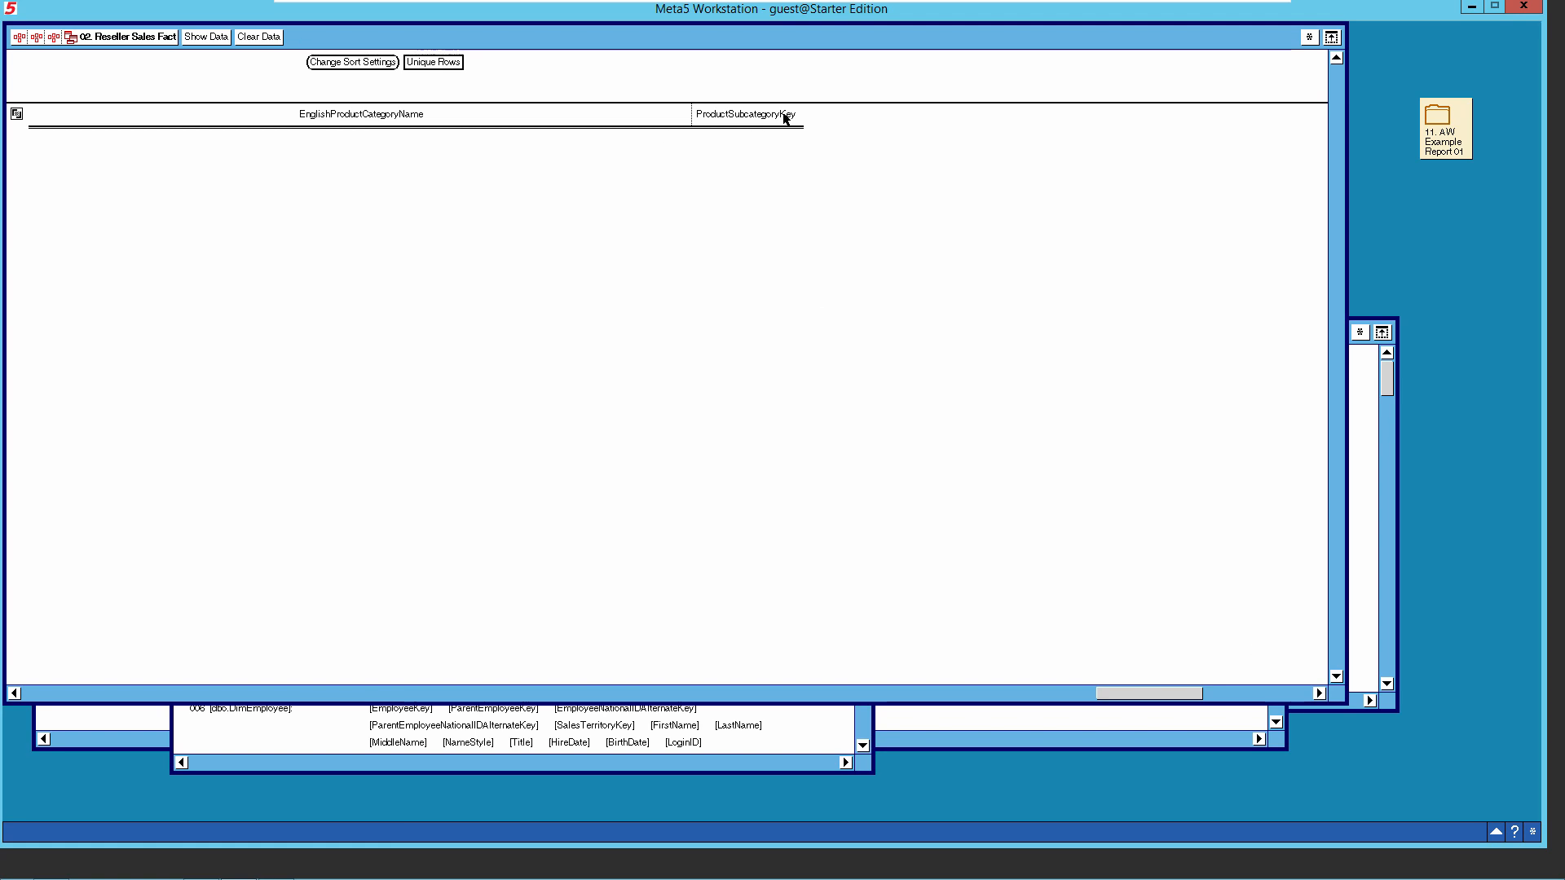
click(847, 764)
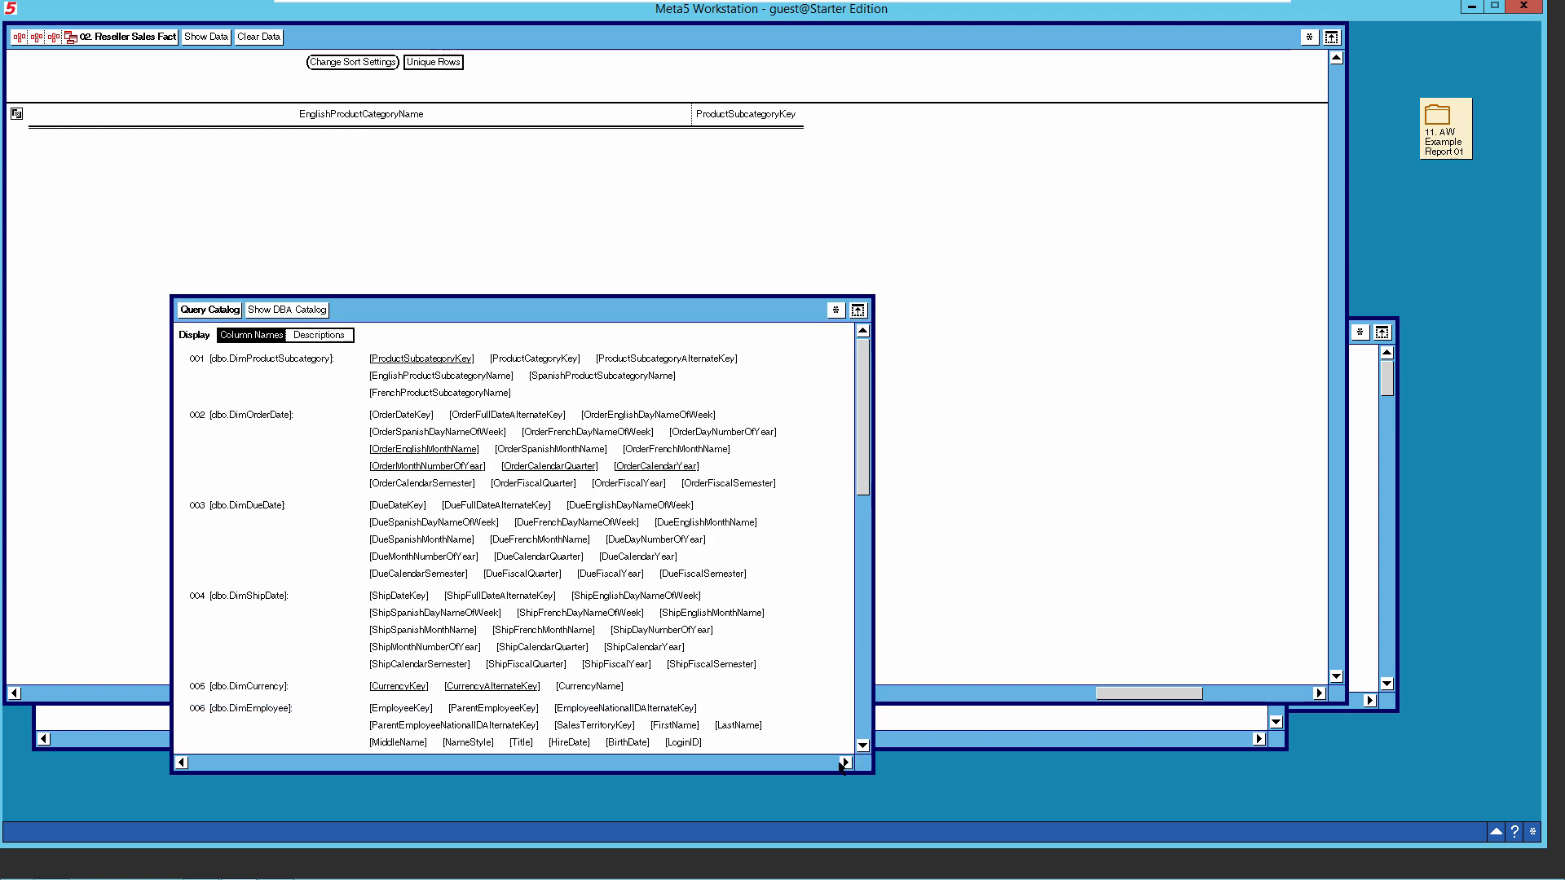
Add EnglishProductSubcategoryName from dbo.DimProductSubcategory to the query after ProductSubcategoryKey.
click(462, 376)
right_click(461, 377)
click(487, 377)
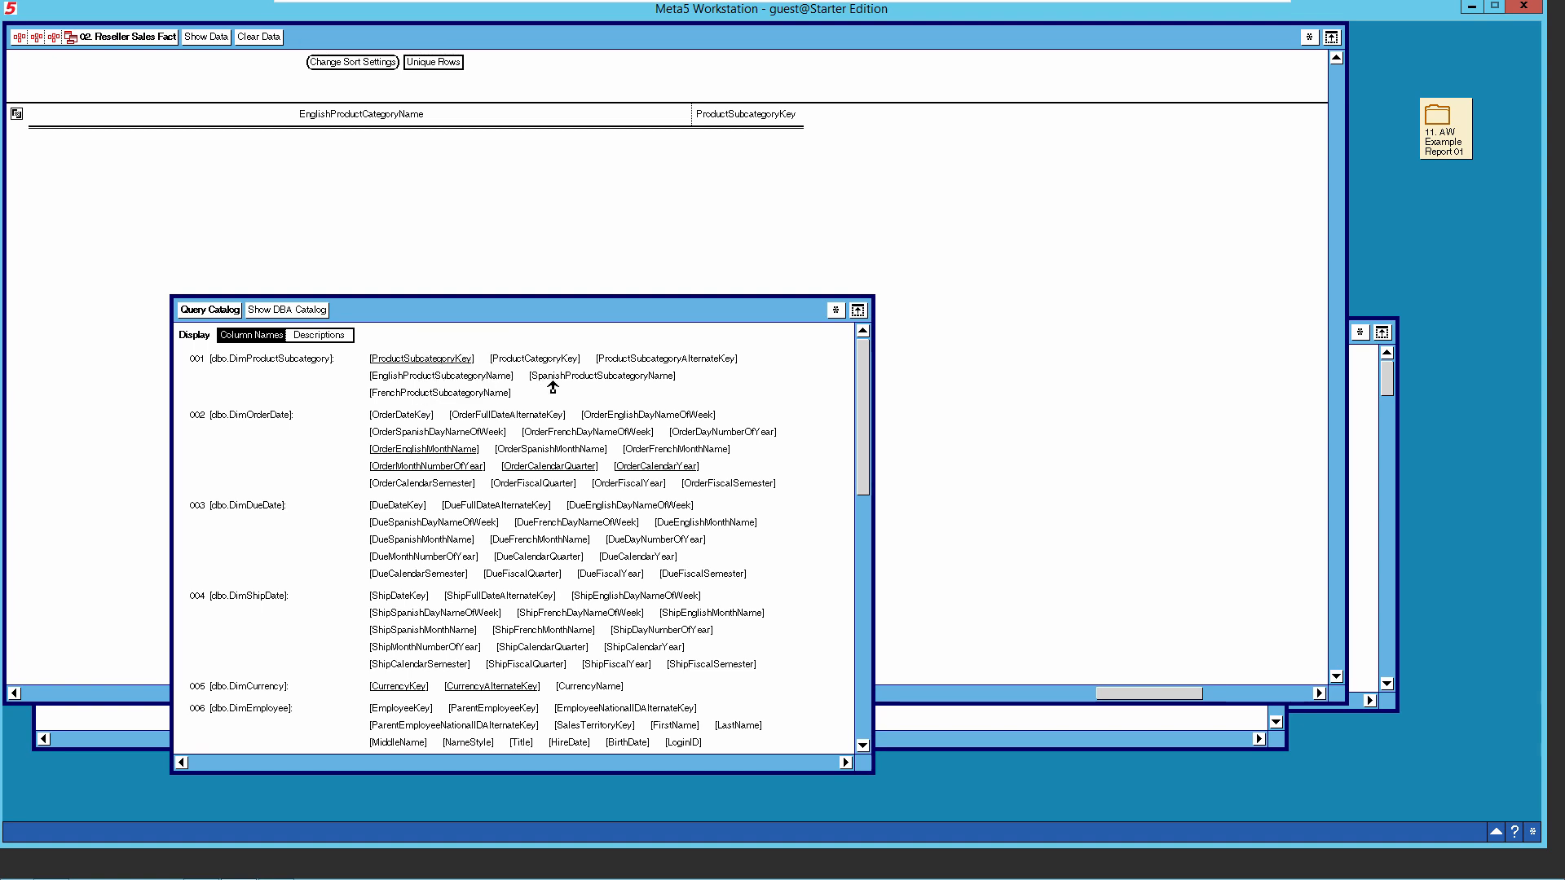
click(795, 121)
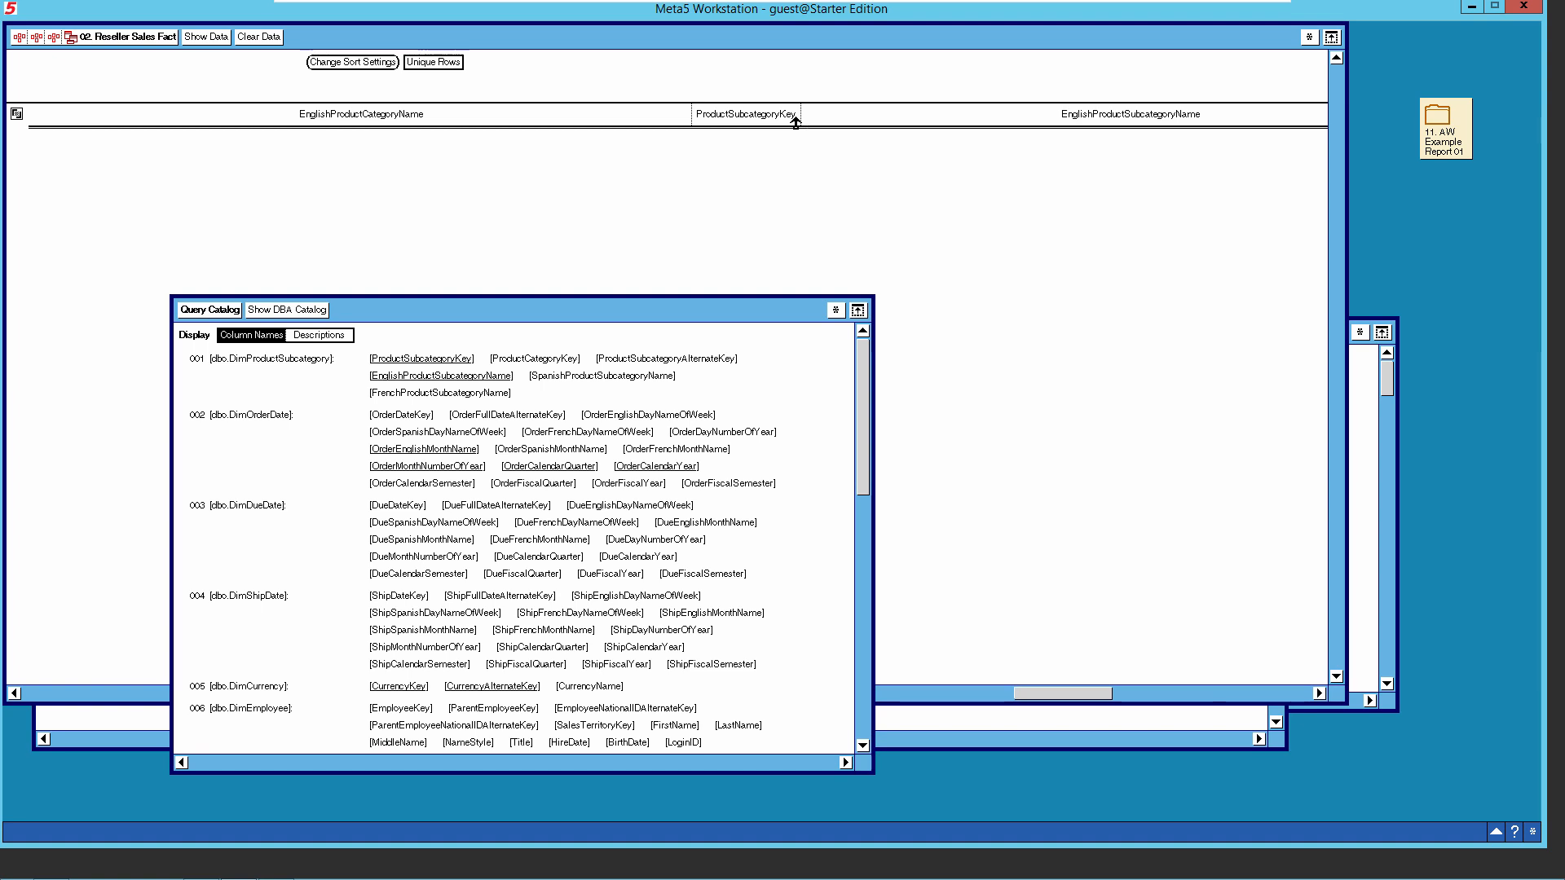
Enable the query's expert functions and start a computed column based on ExtendedAmount from dbo.FactResellerSales.
click(1304, 693)
click(863, 746)
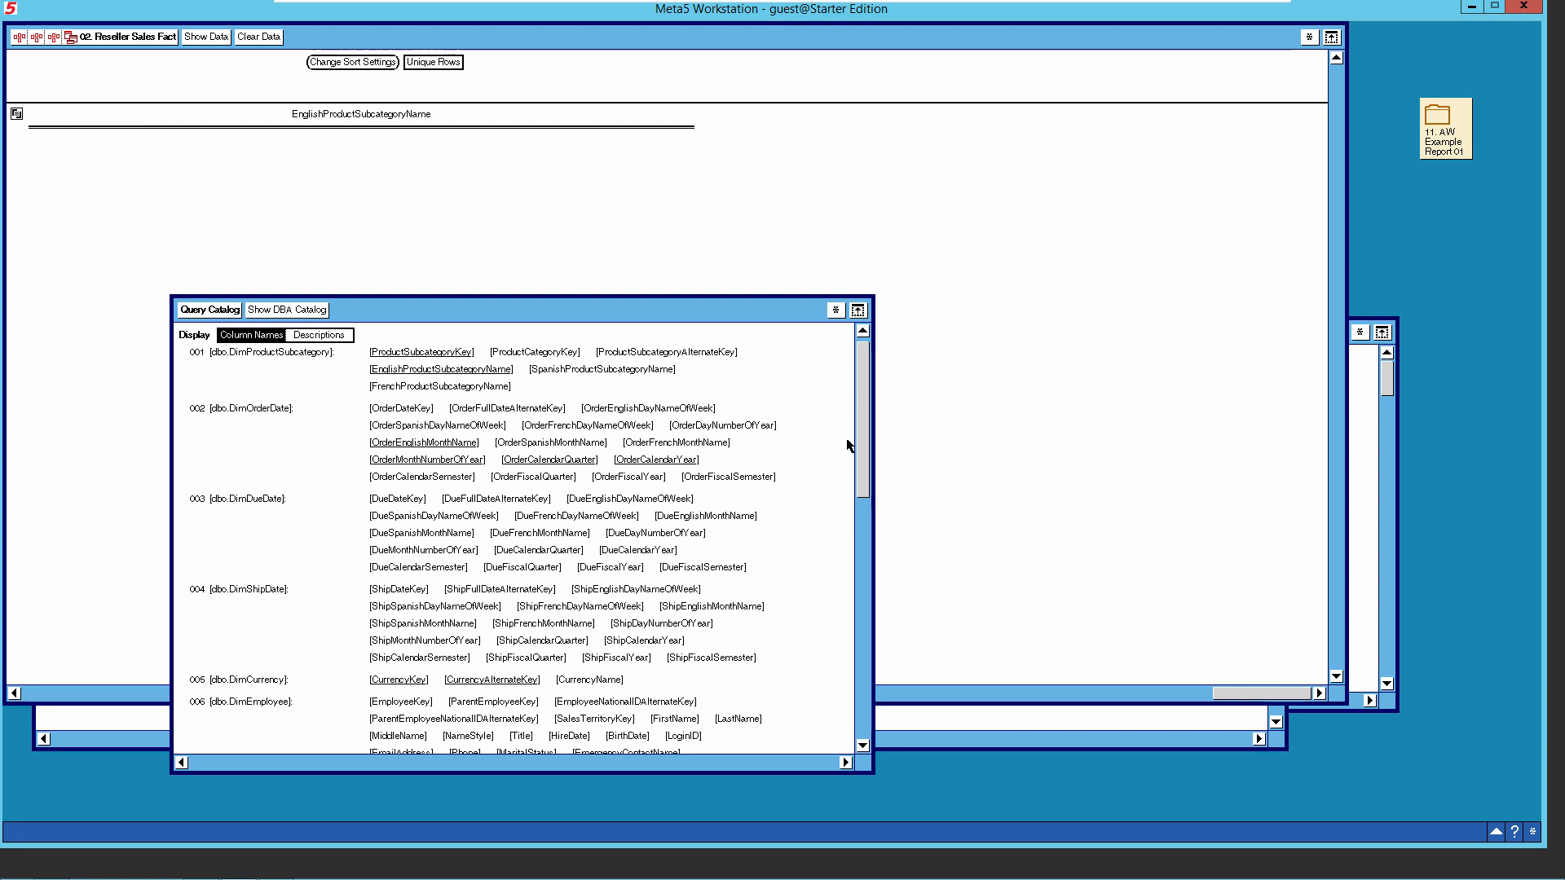
drag(862, 428, 875, 660)
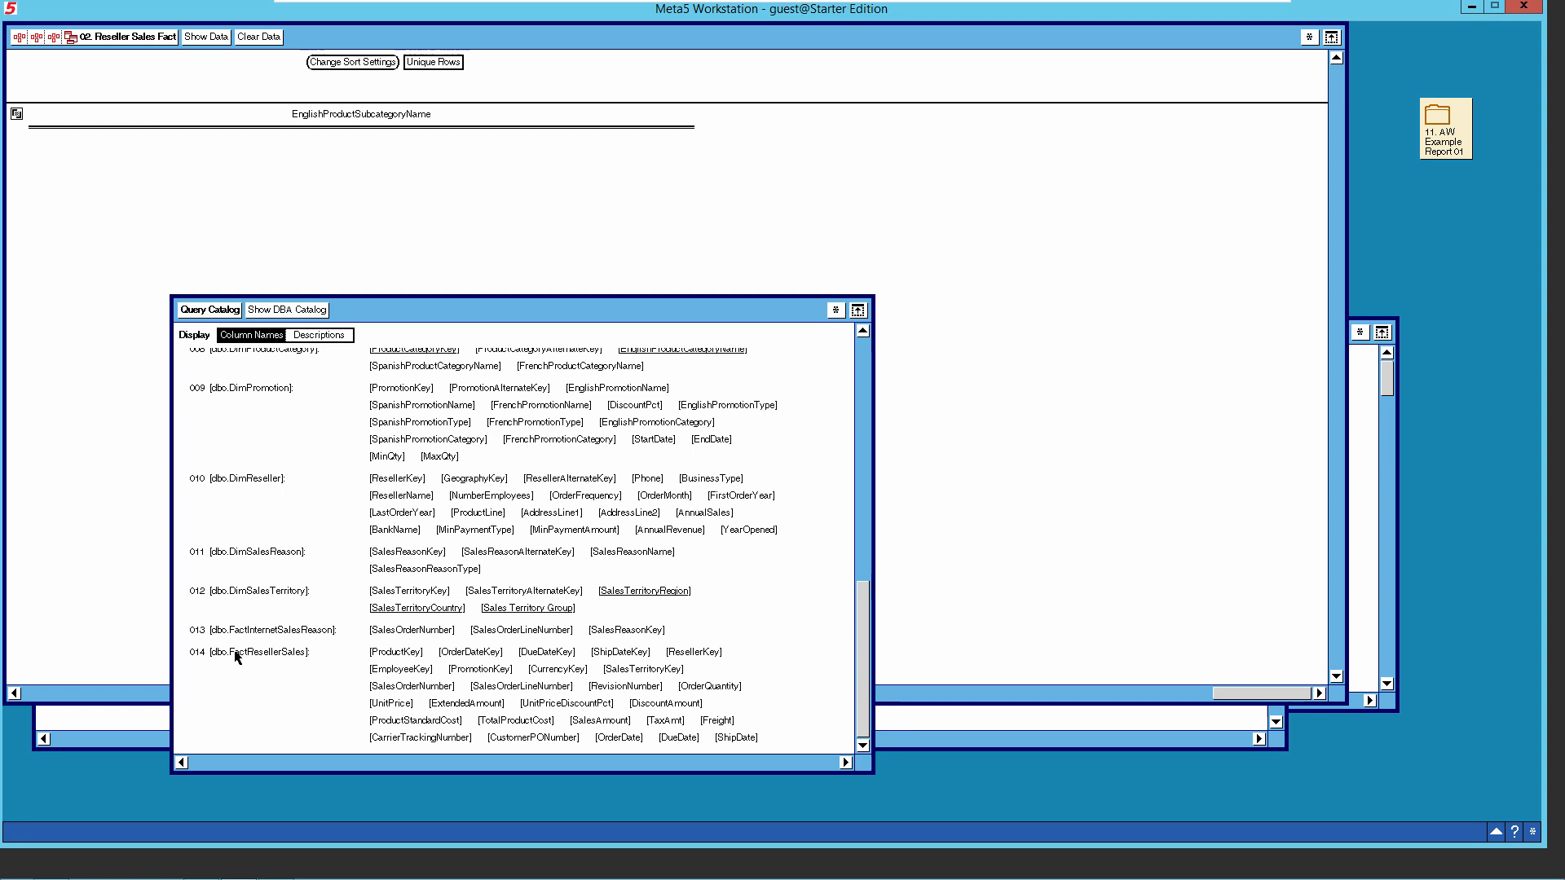
click(468, 704)
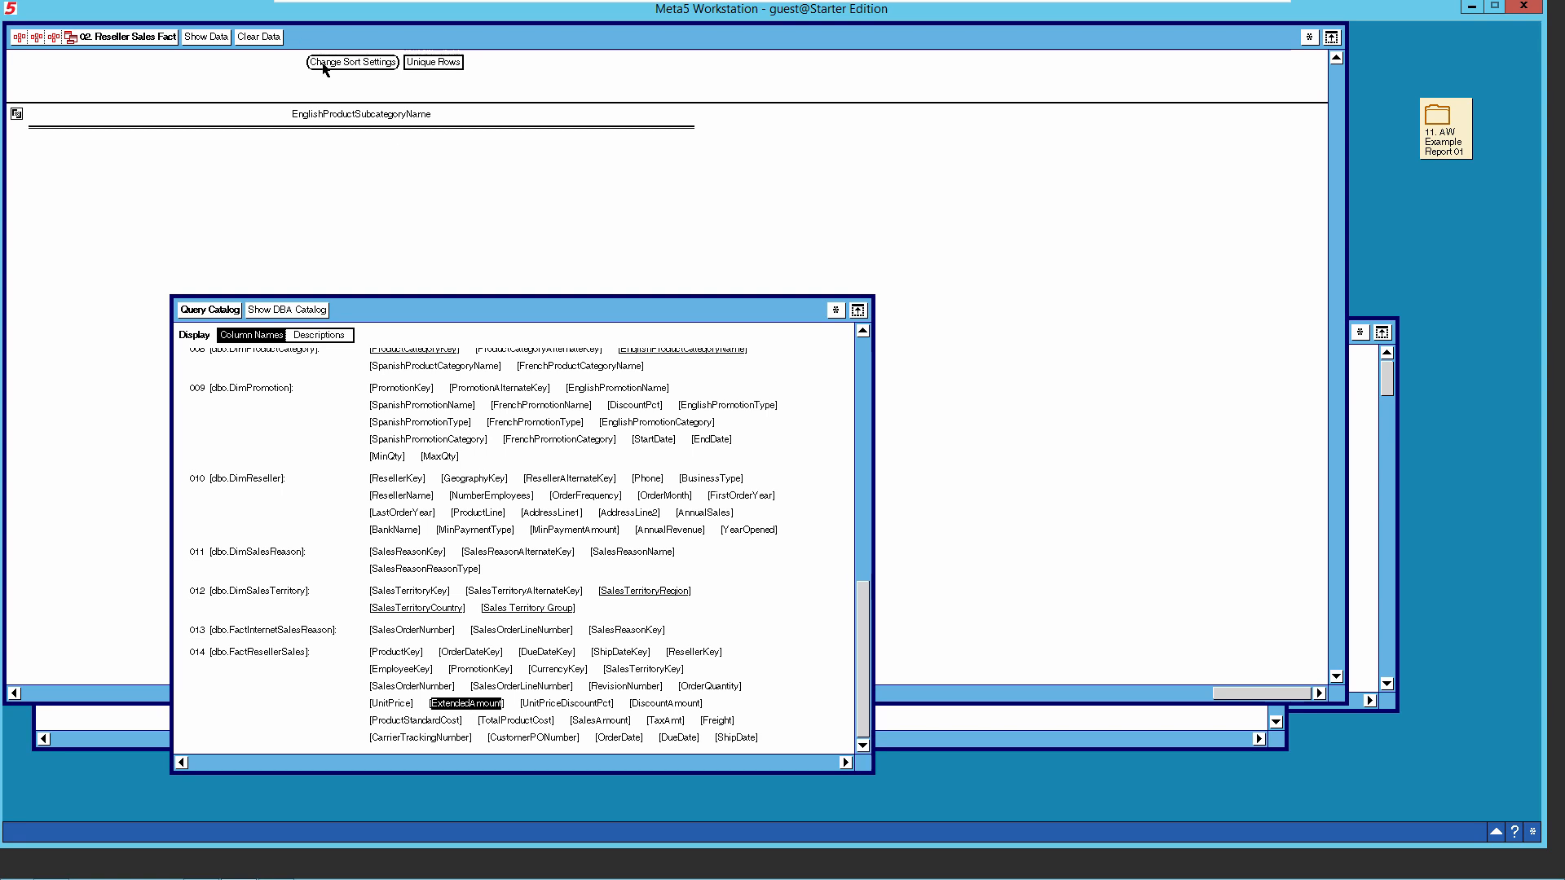
click(1308, 38)
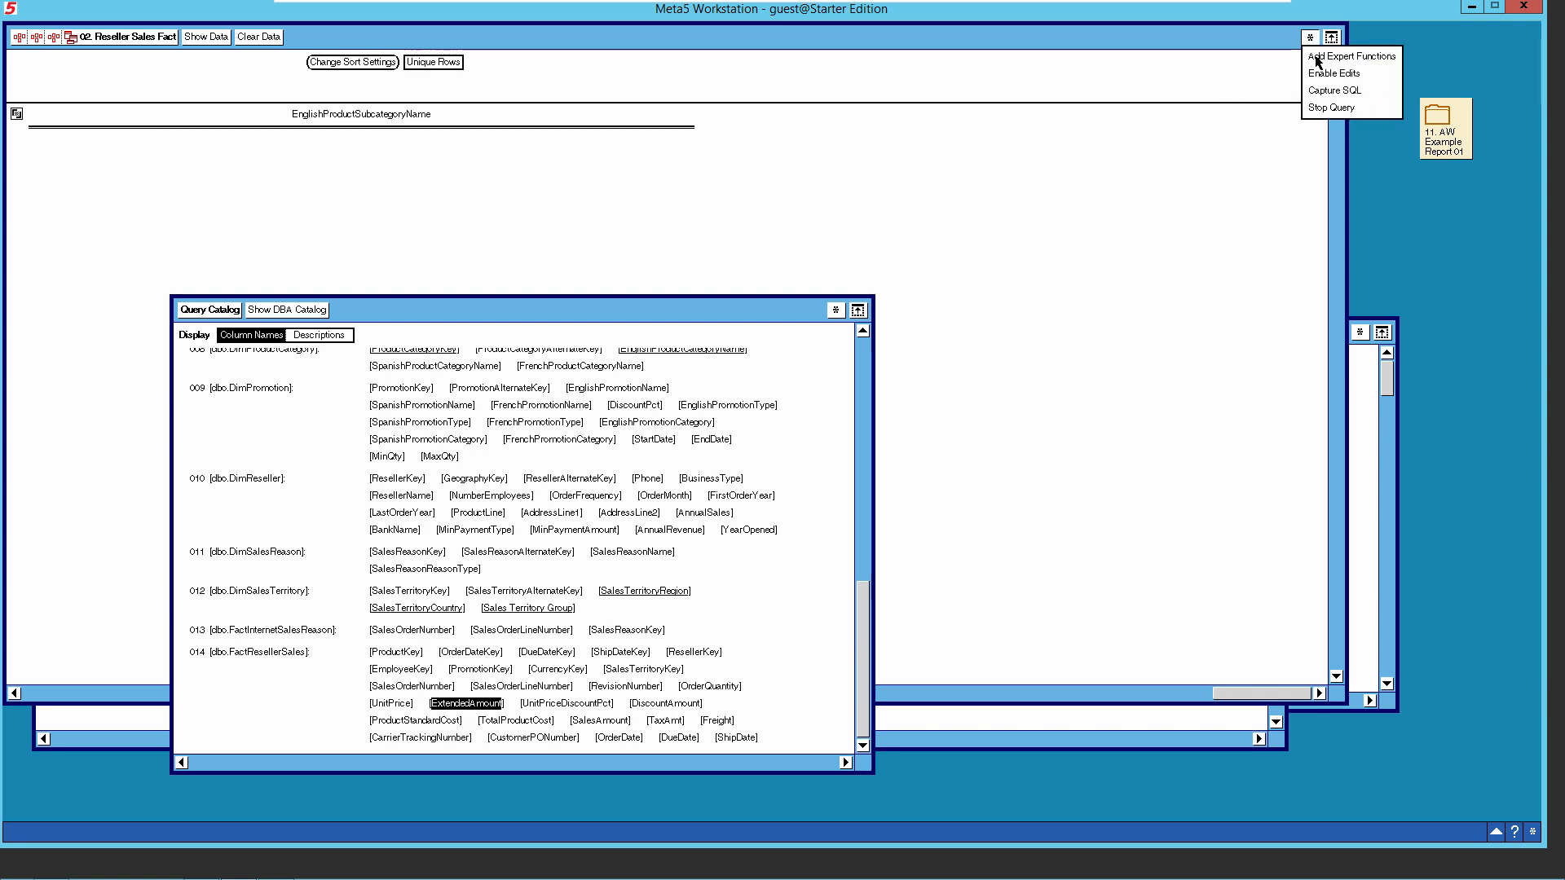
click(1317, 57)
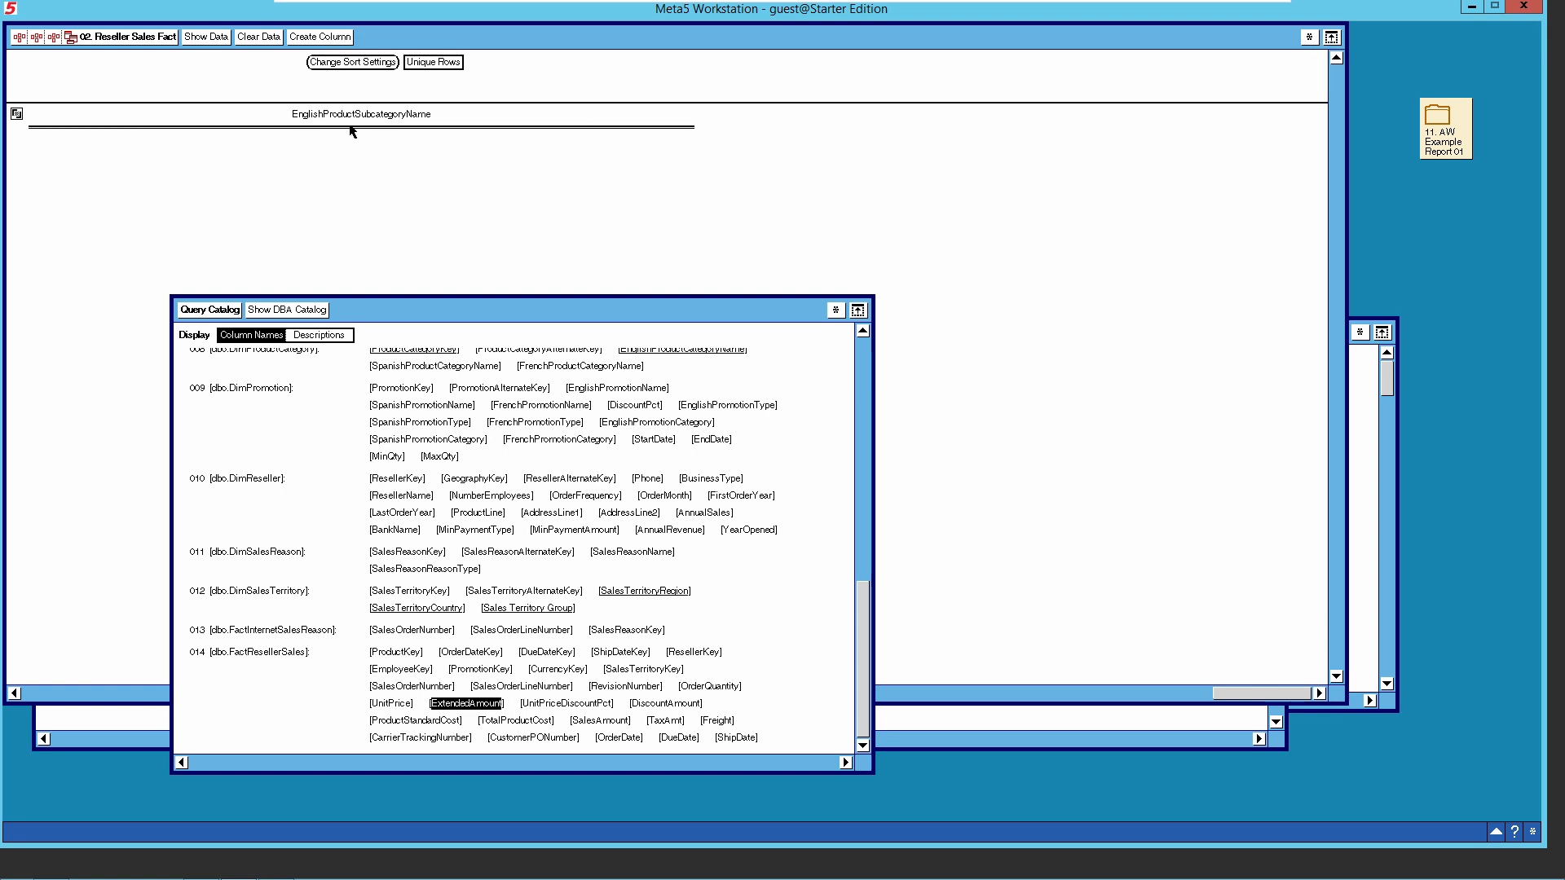
click(314, 37)
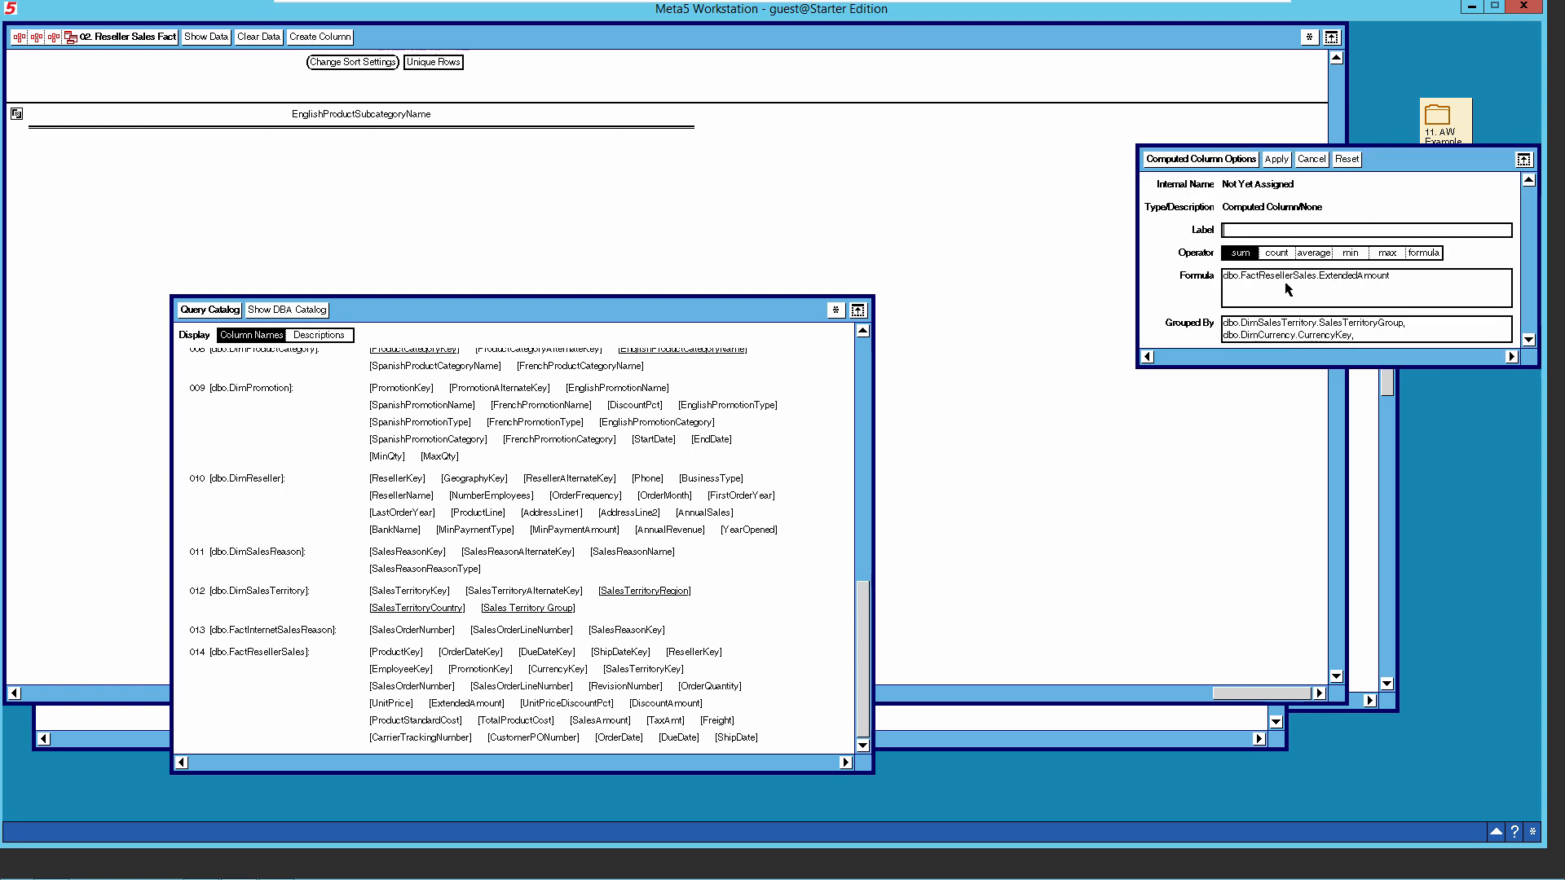
Label the computed sum column ExtendedAmount by reusing the name from its formula, and apply it to the query.
double_click(1354, 277)
right_click(1354, 276)
click(1377, 276)
click(1250, 232)
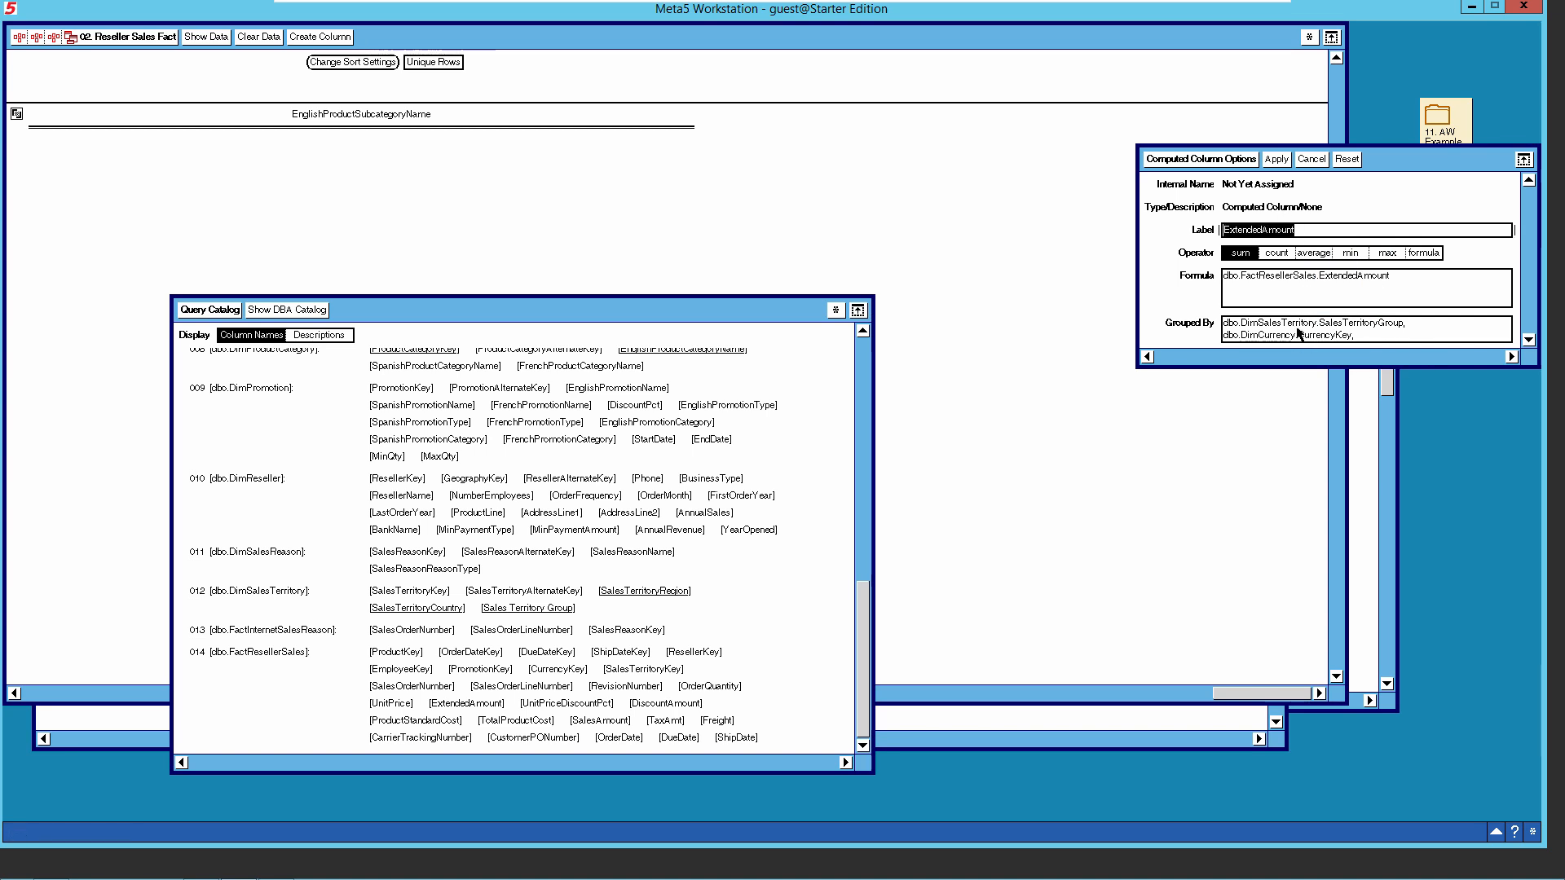
click(1281, 159)
click(1203, 159)
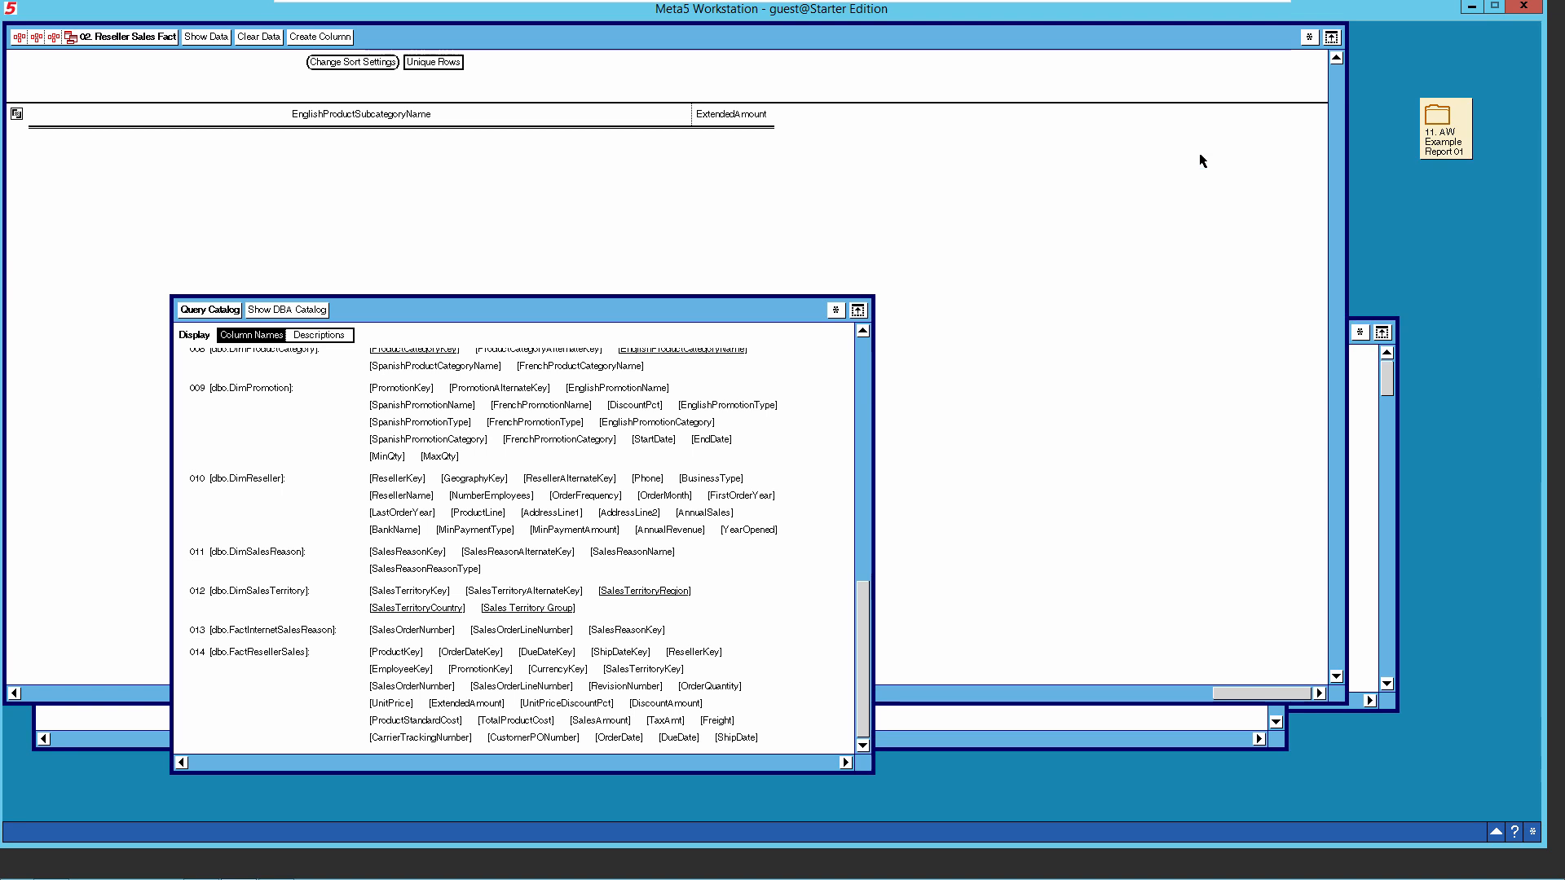
click(210, 314)
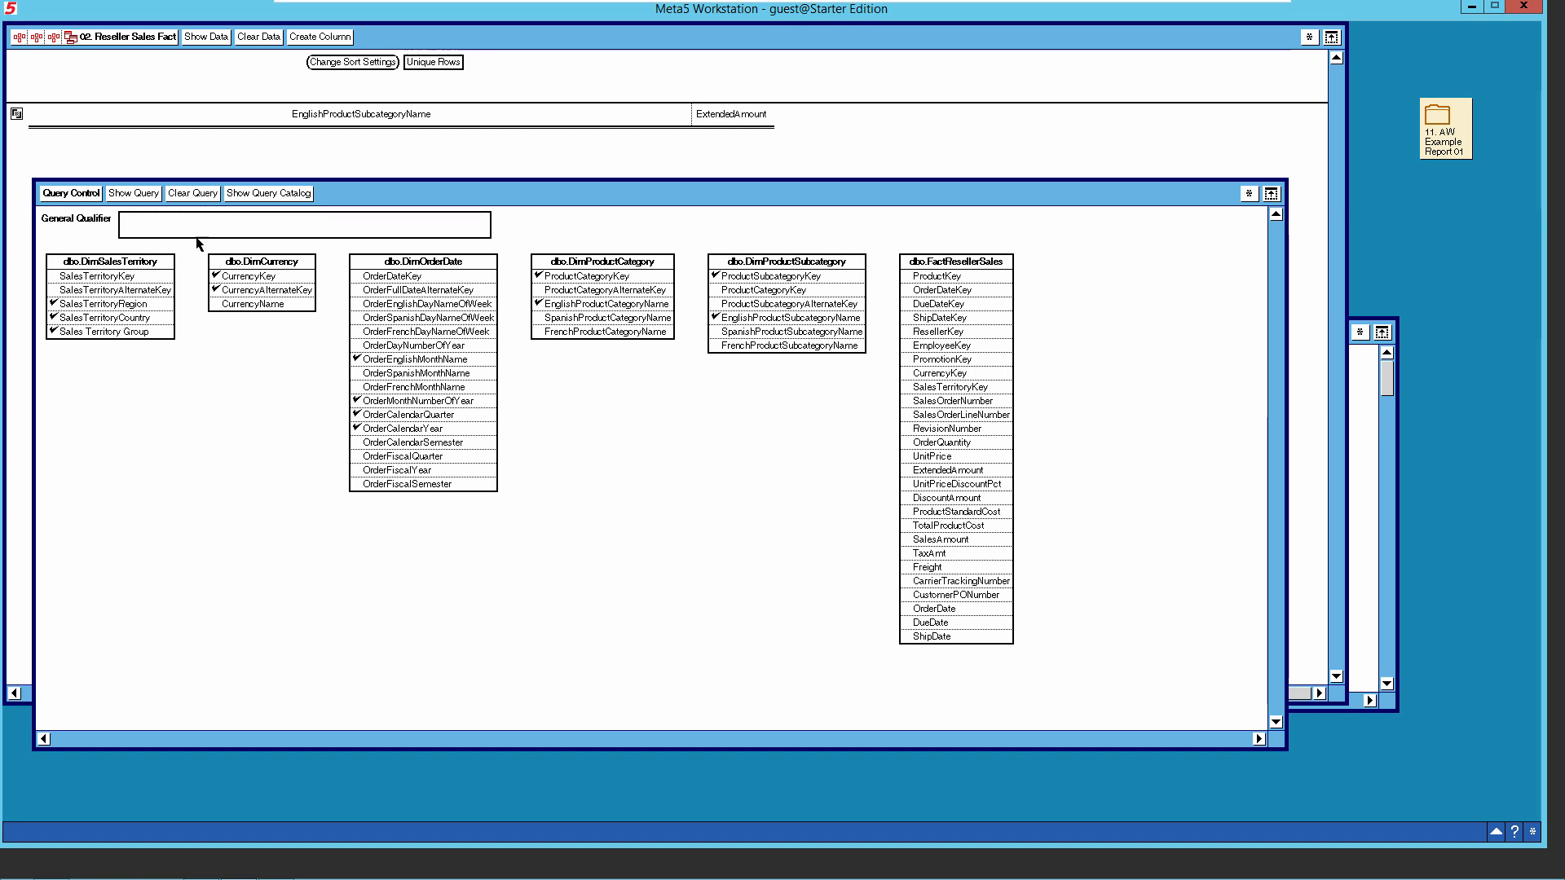
click(134, 196)
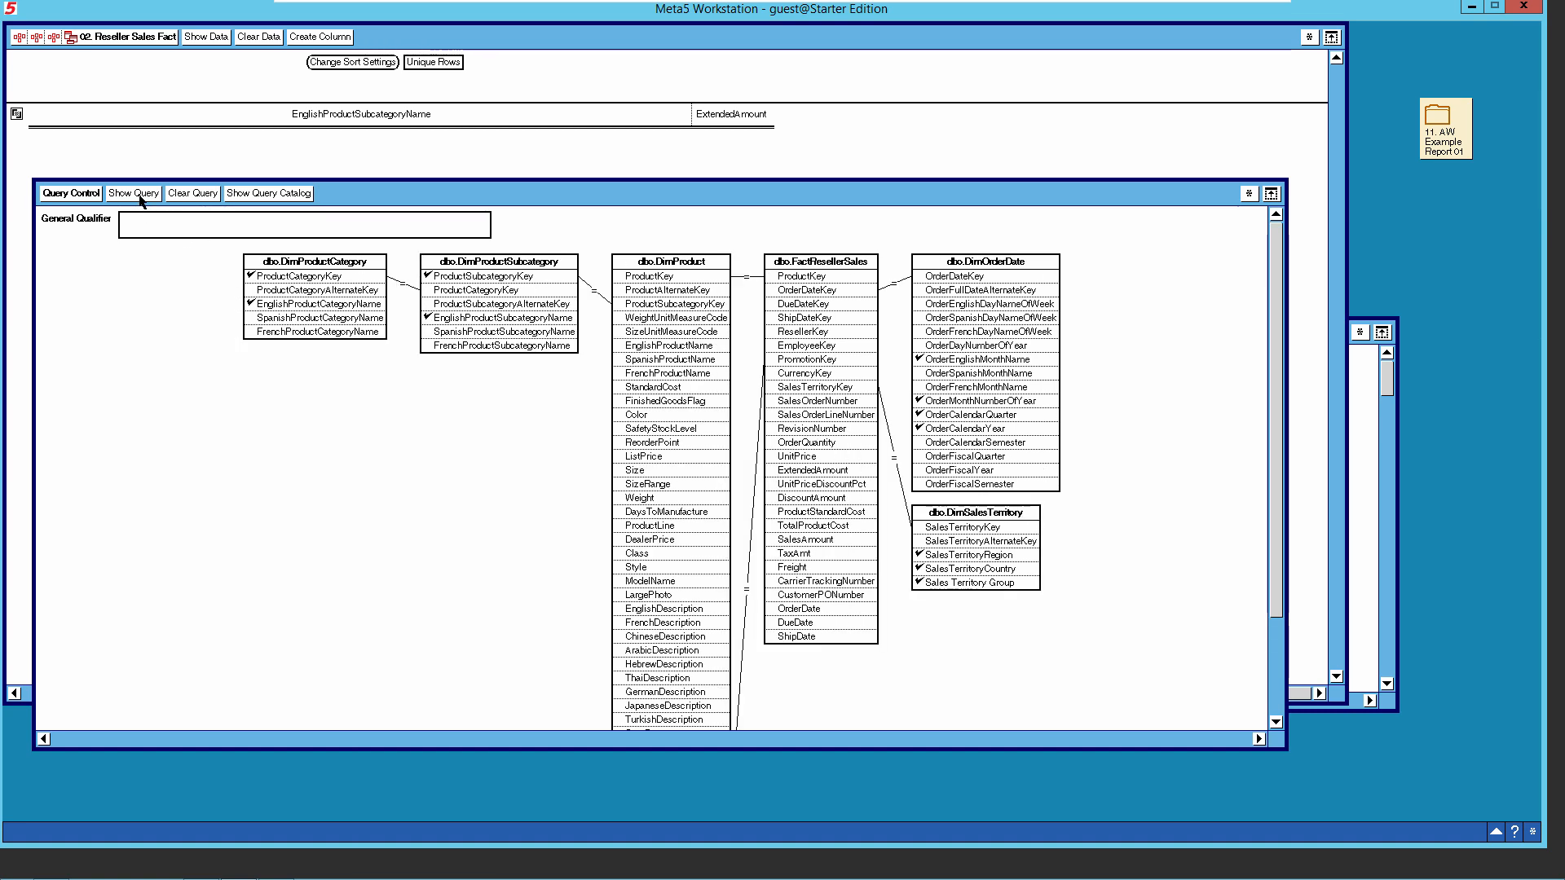
click(995, 583)
right_click(993, 581)
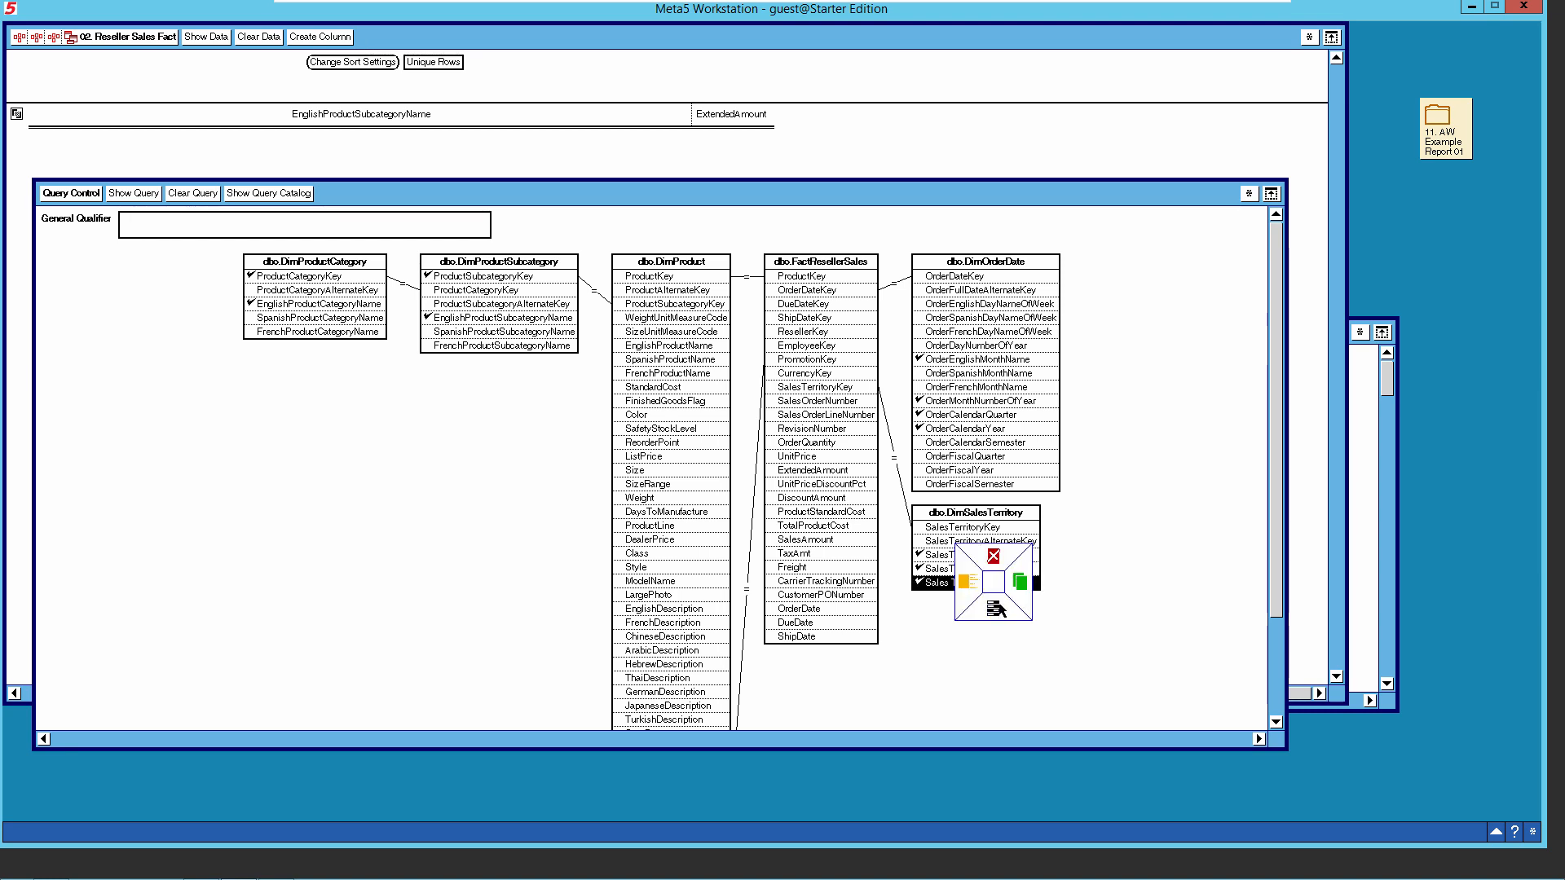
click(999, 602)
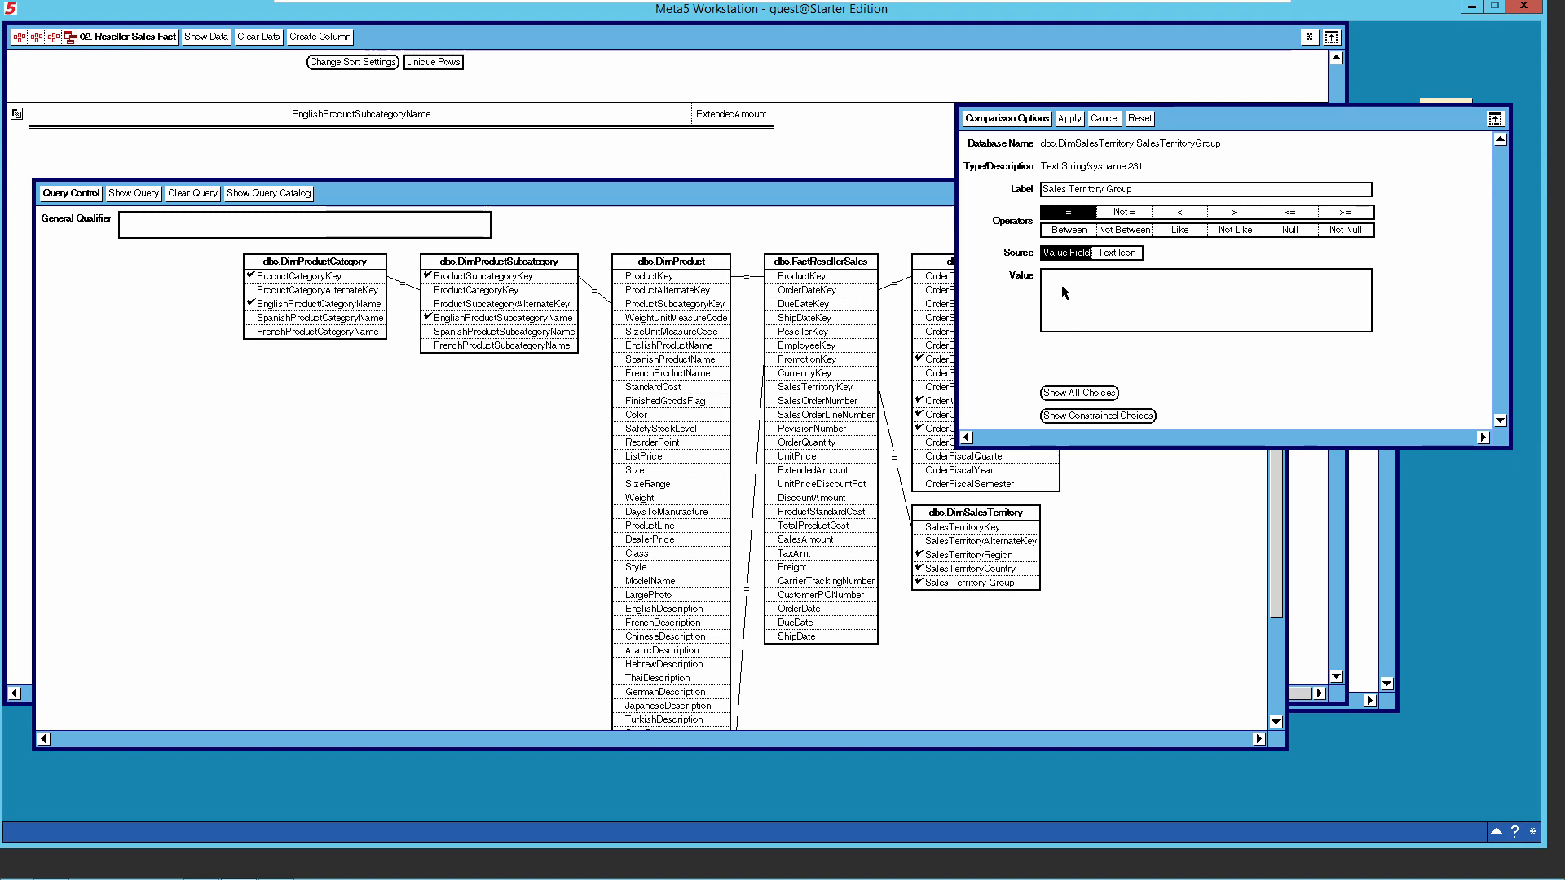
text(@AA)
click(1032, 121)
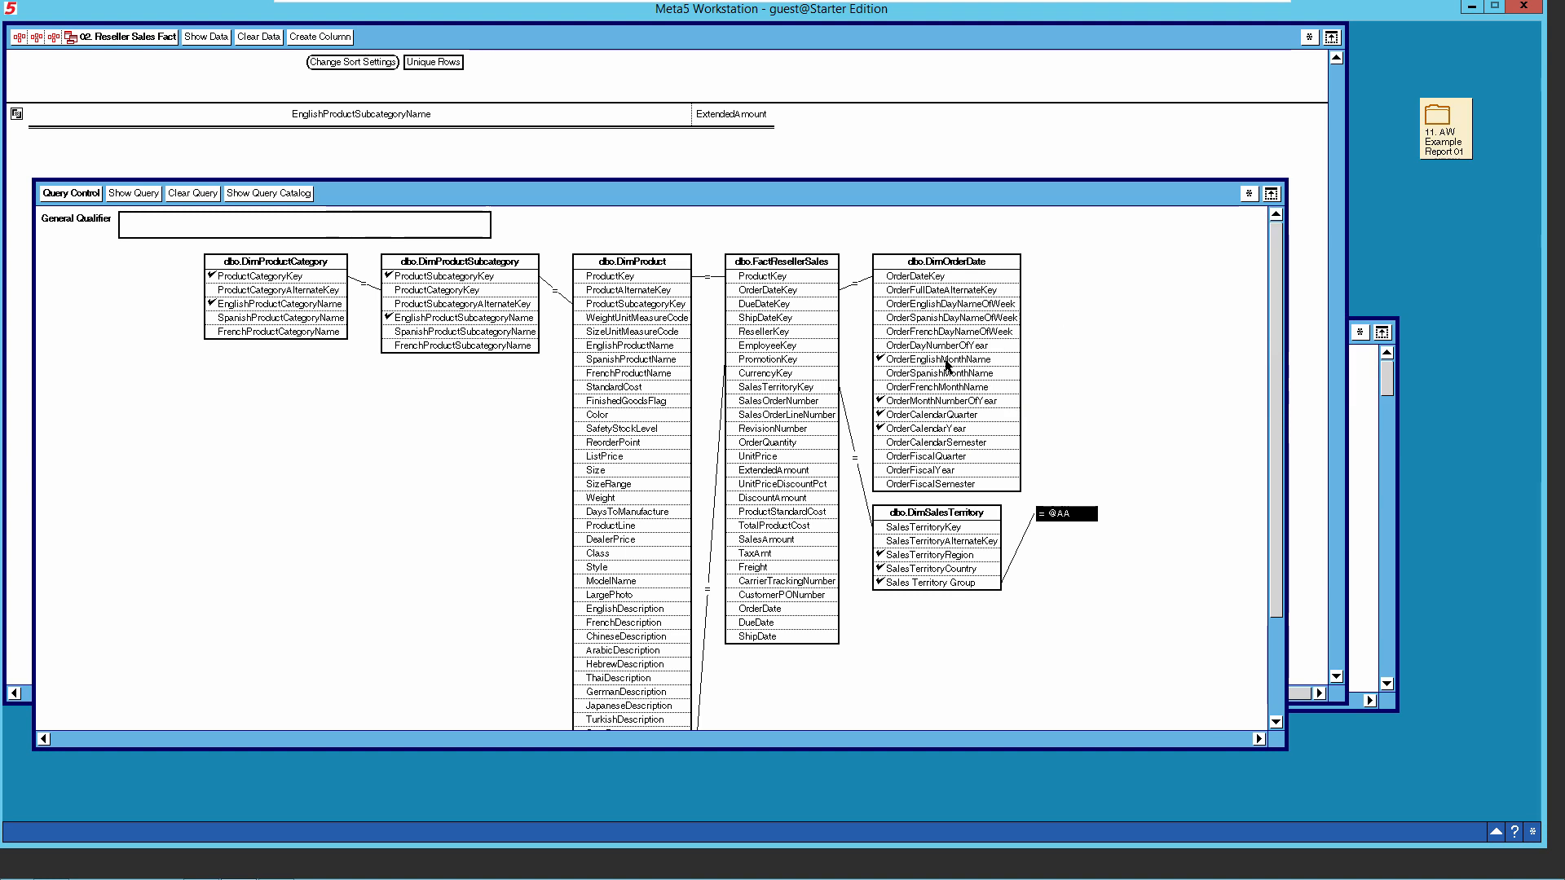
Constrain OrderCalendarYear in dbo.DimOrderDate to equal 2012 and 2013, chosen from all available values.
right_click(941, 431)
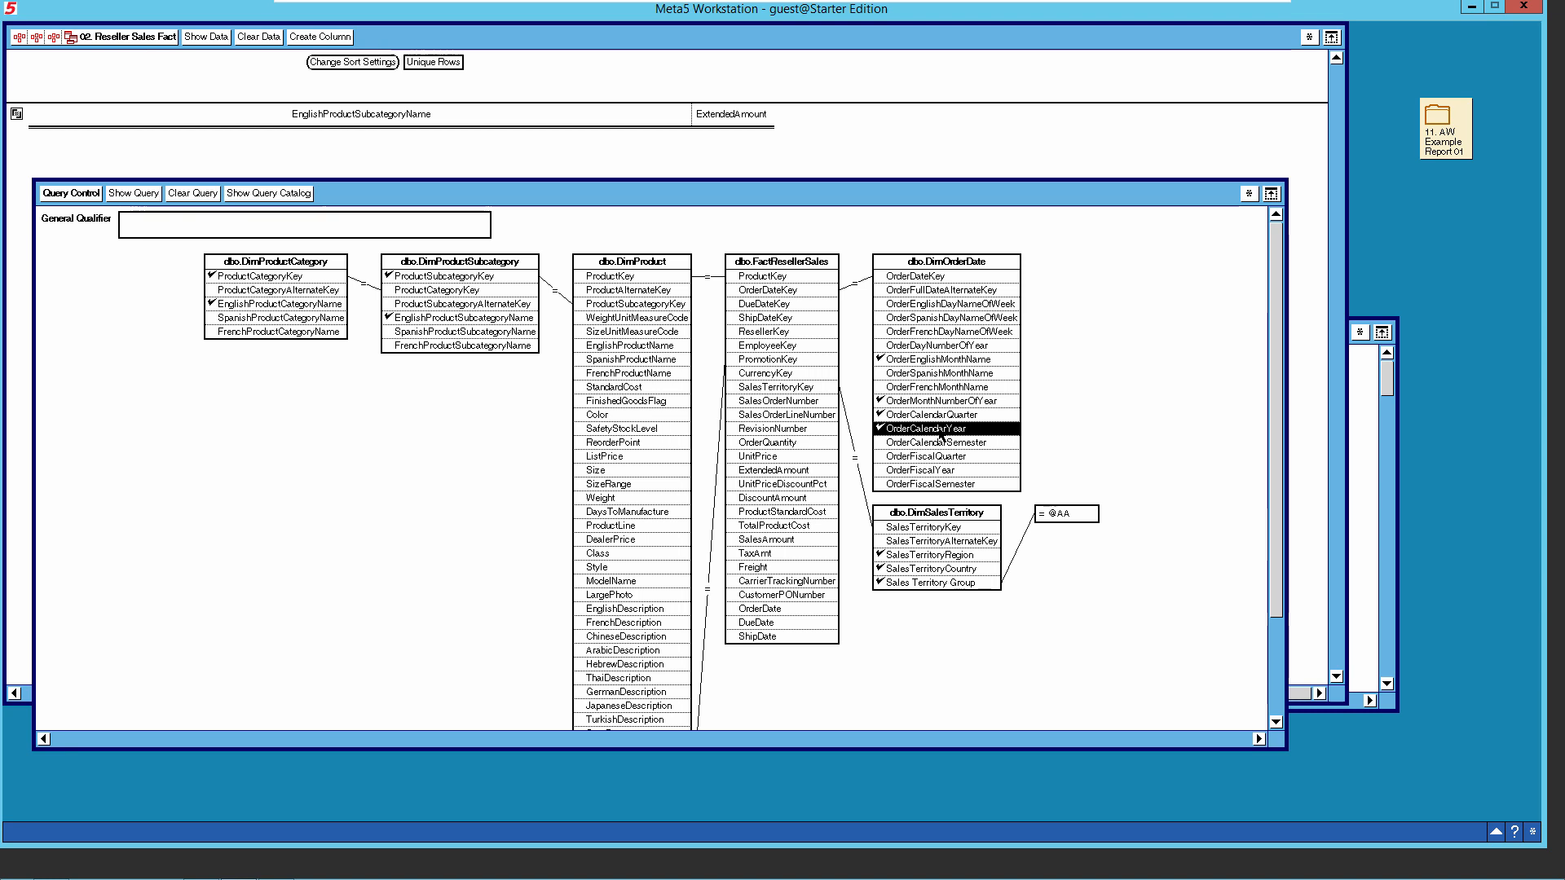
click(946, 456)
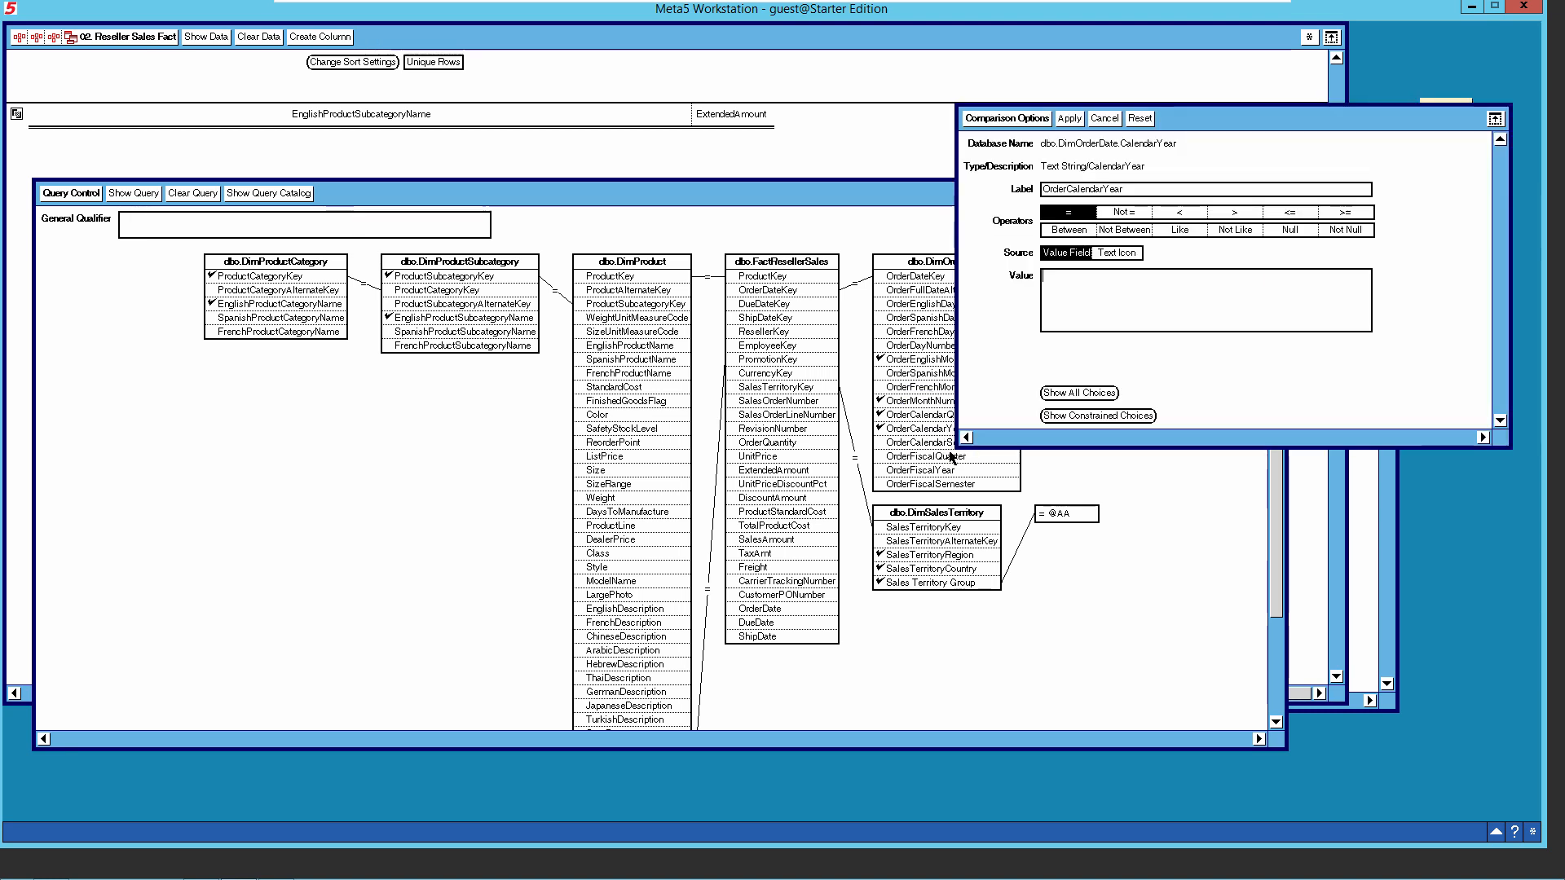
click(1078, 394)
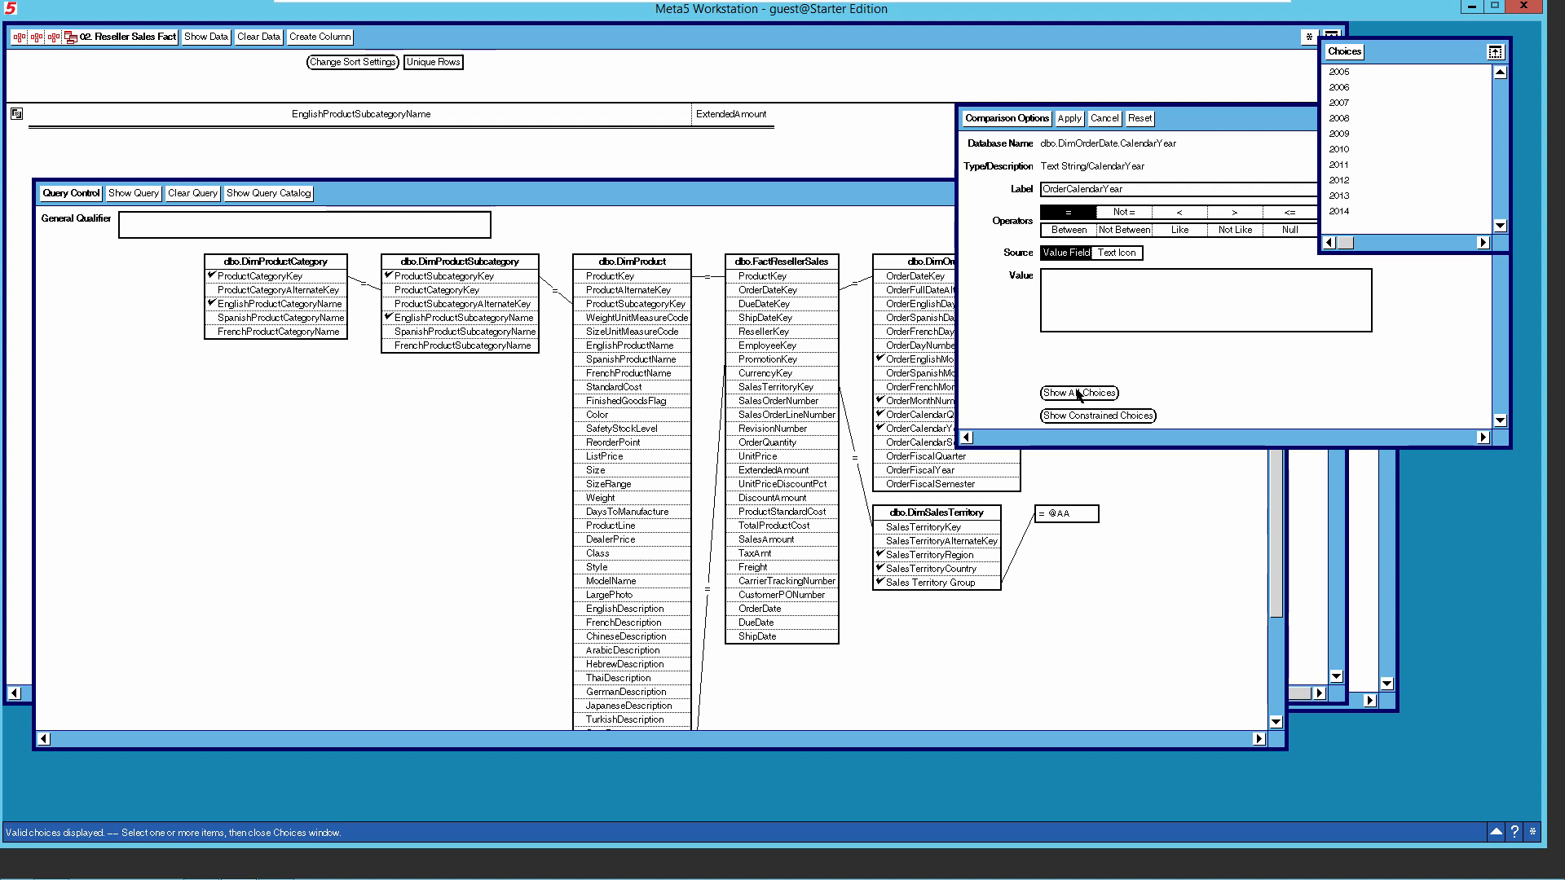
click(1346, 181)
click(1351, 196)
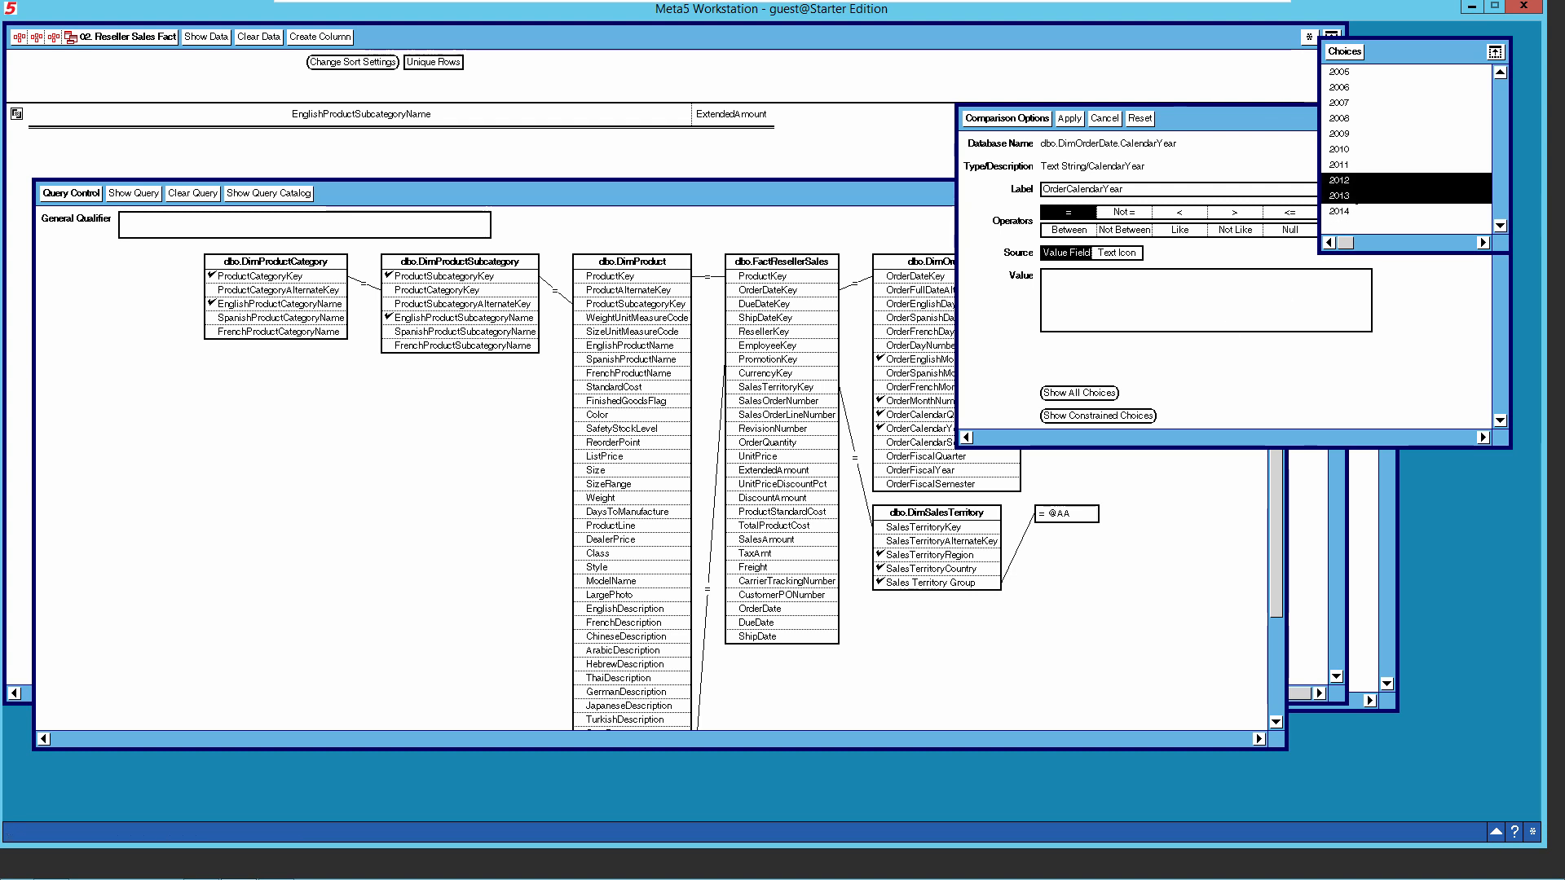
click(1343, 53)
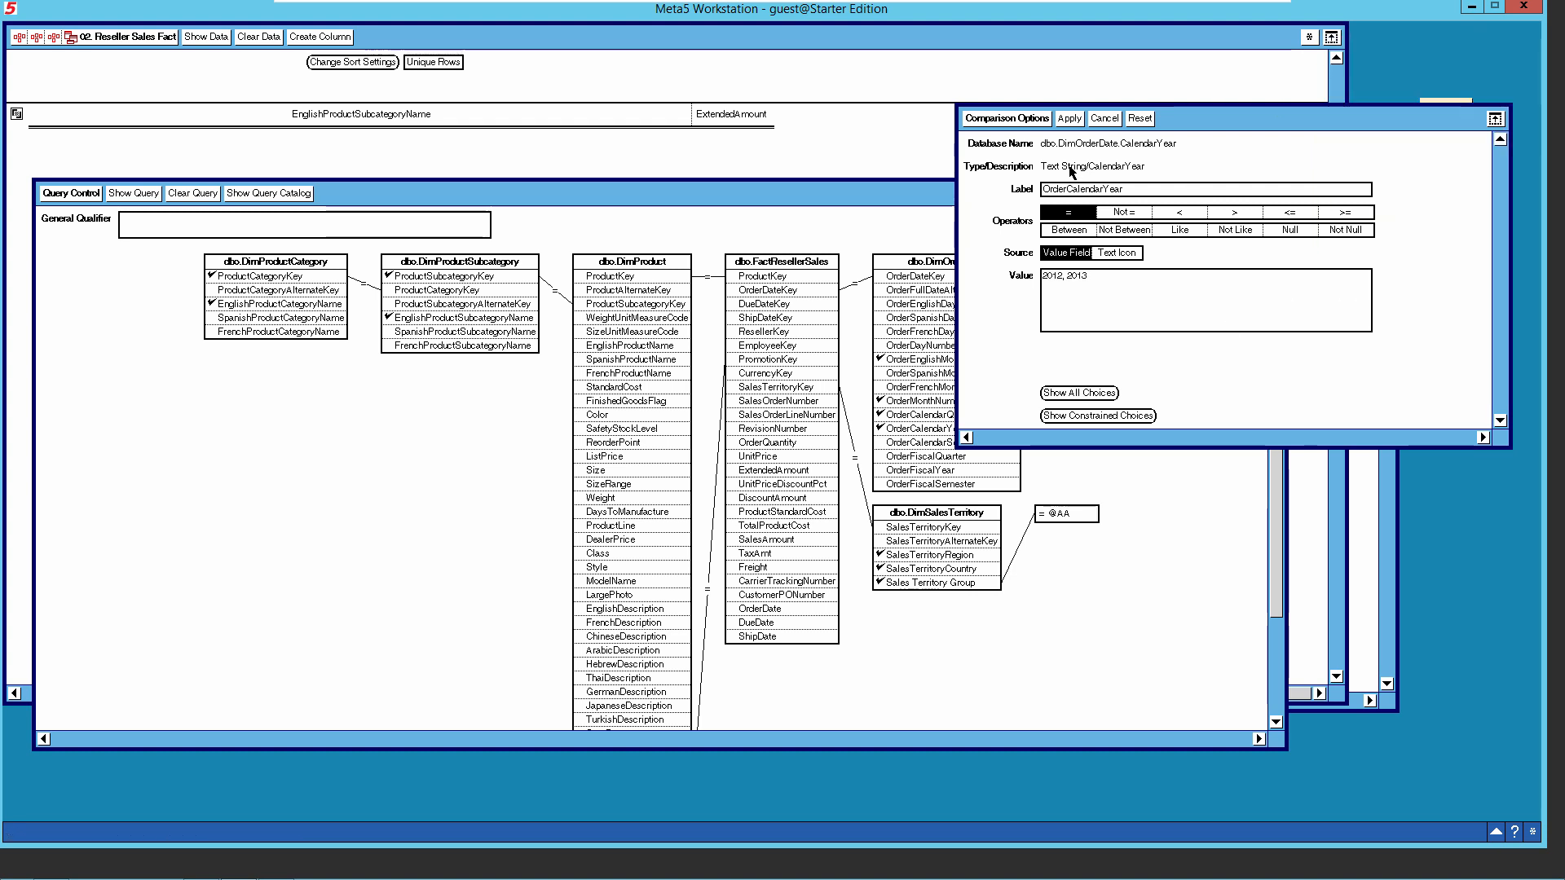
click(1070, 120)
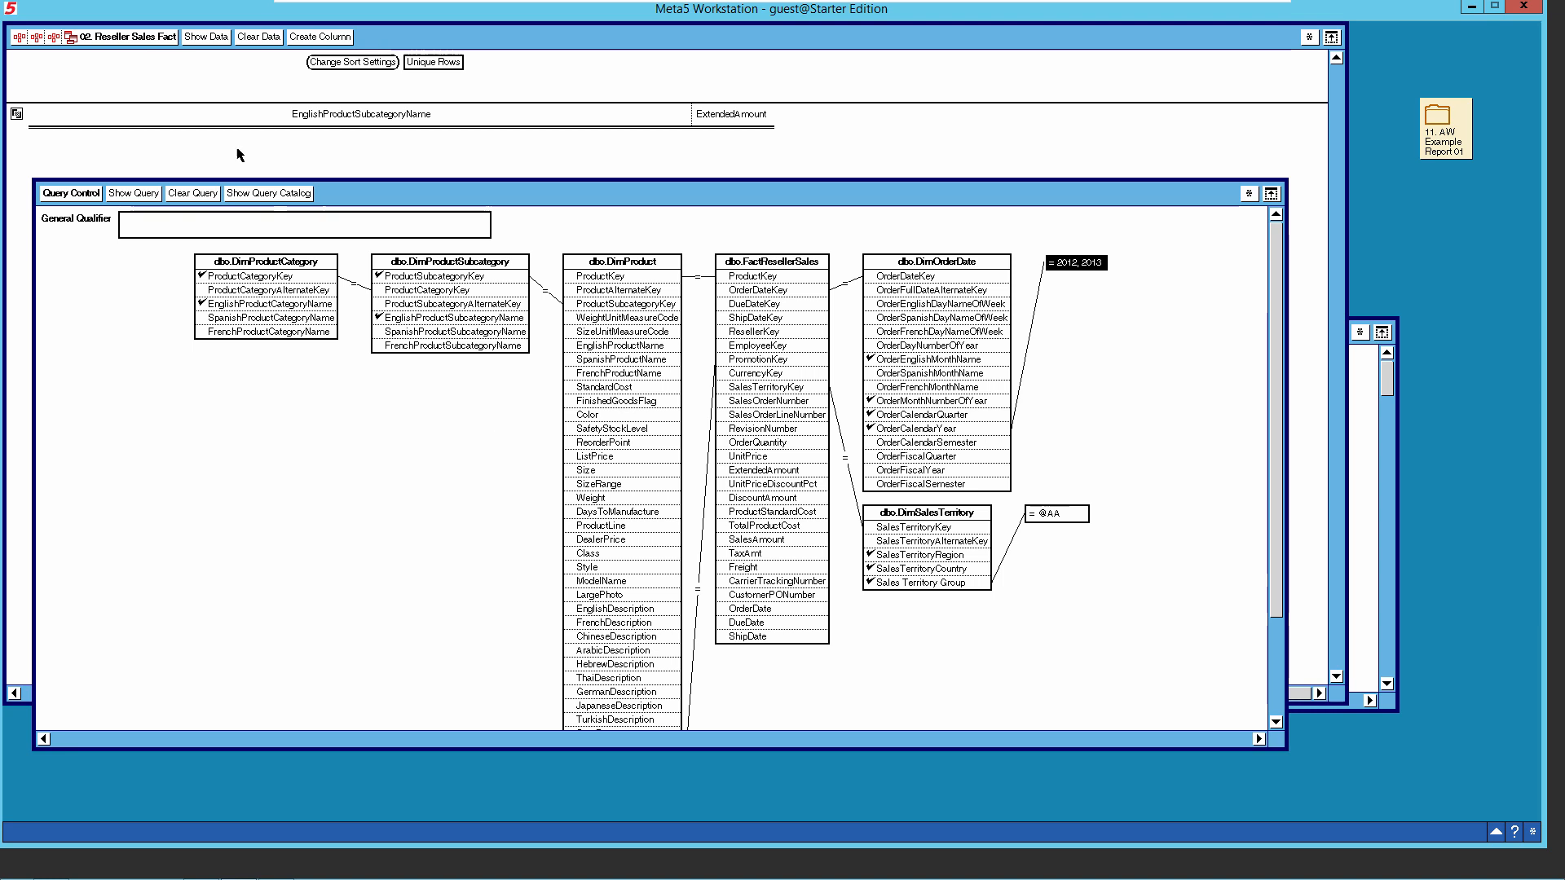
Retrieve the reseller sales query's data and close the query with its controls.
click(204, 39)
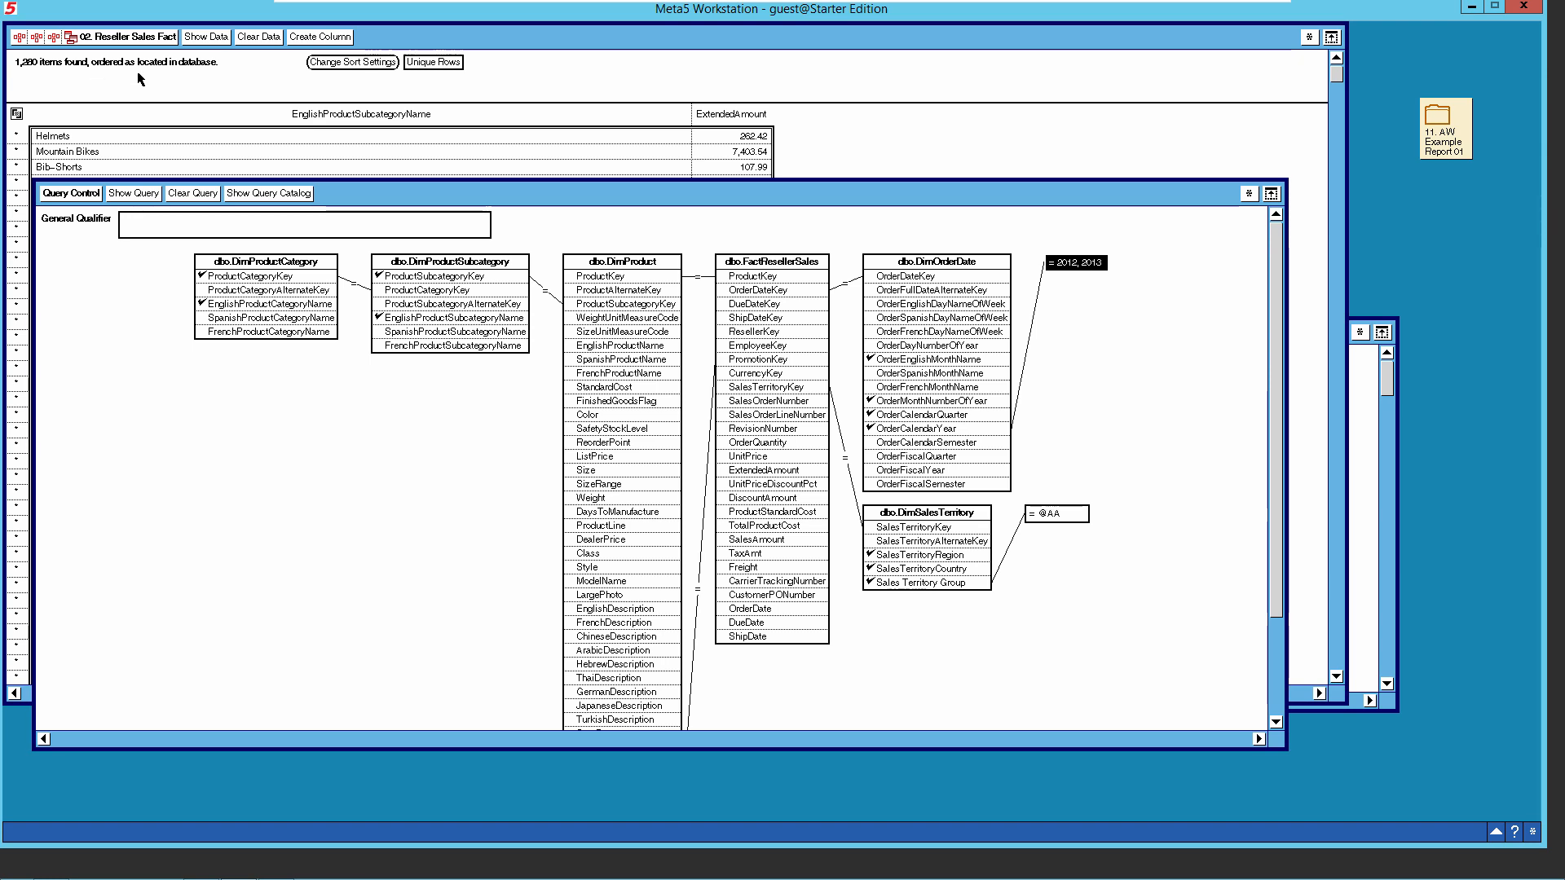
click(84, 198)
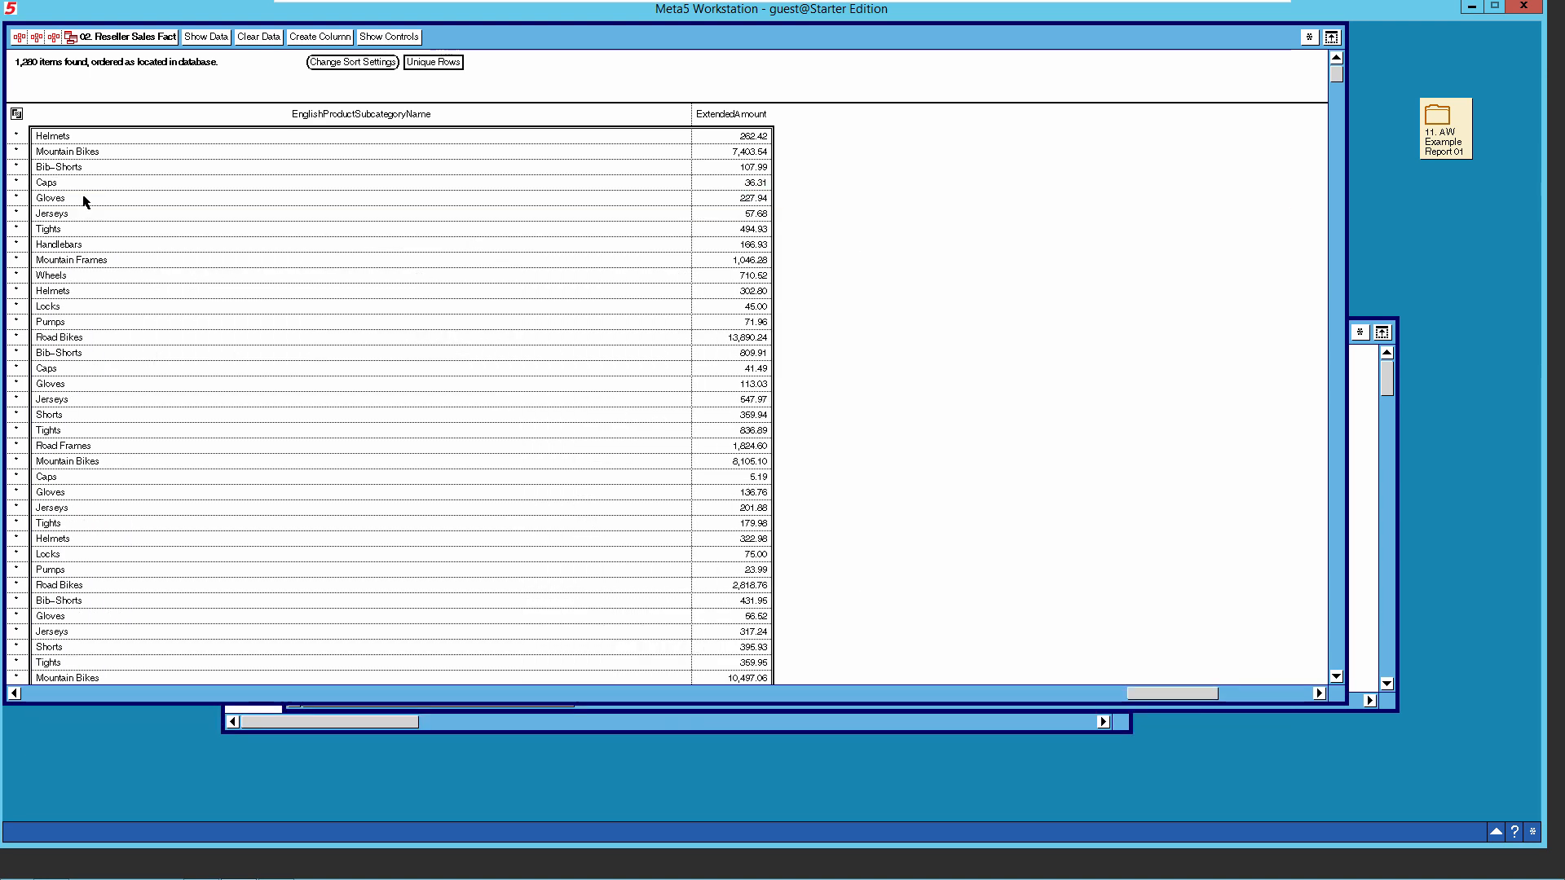
click(133, 37)
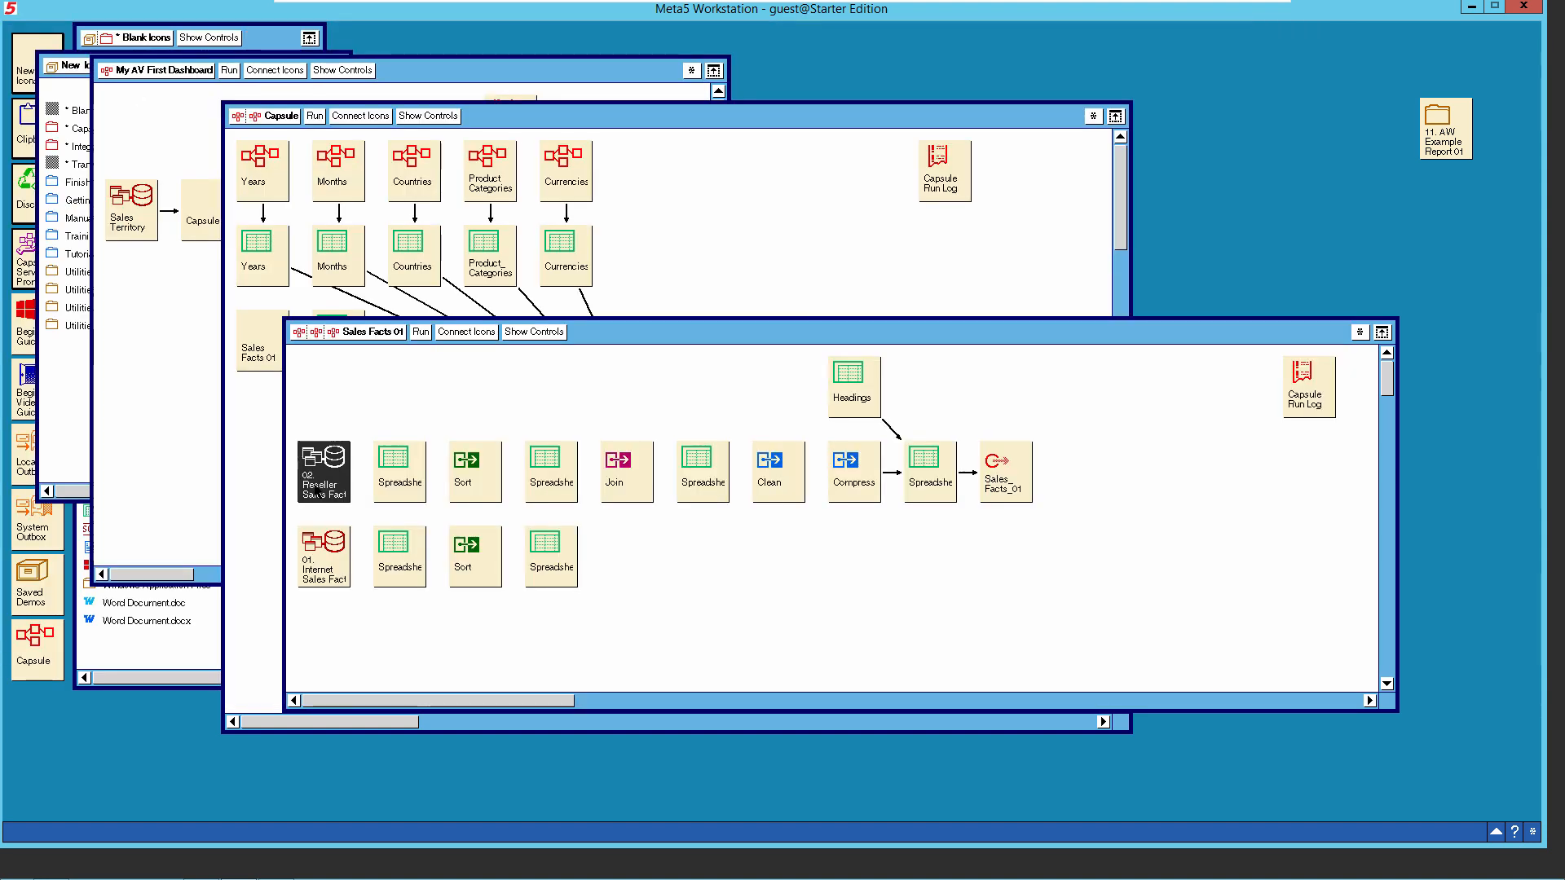
Connect the 02. Reseller Sales Fact query to the adjacent spreadsheet and run the connection, checking the rows it delivers.
click(463, 335)
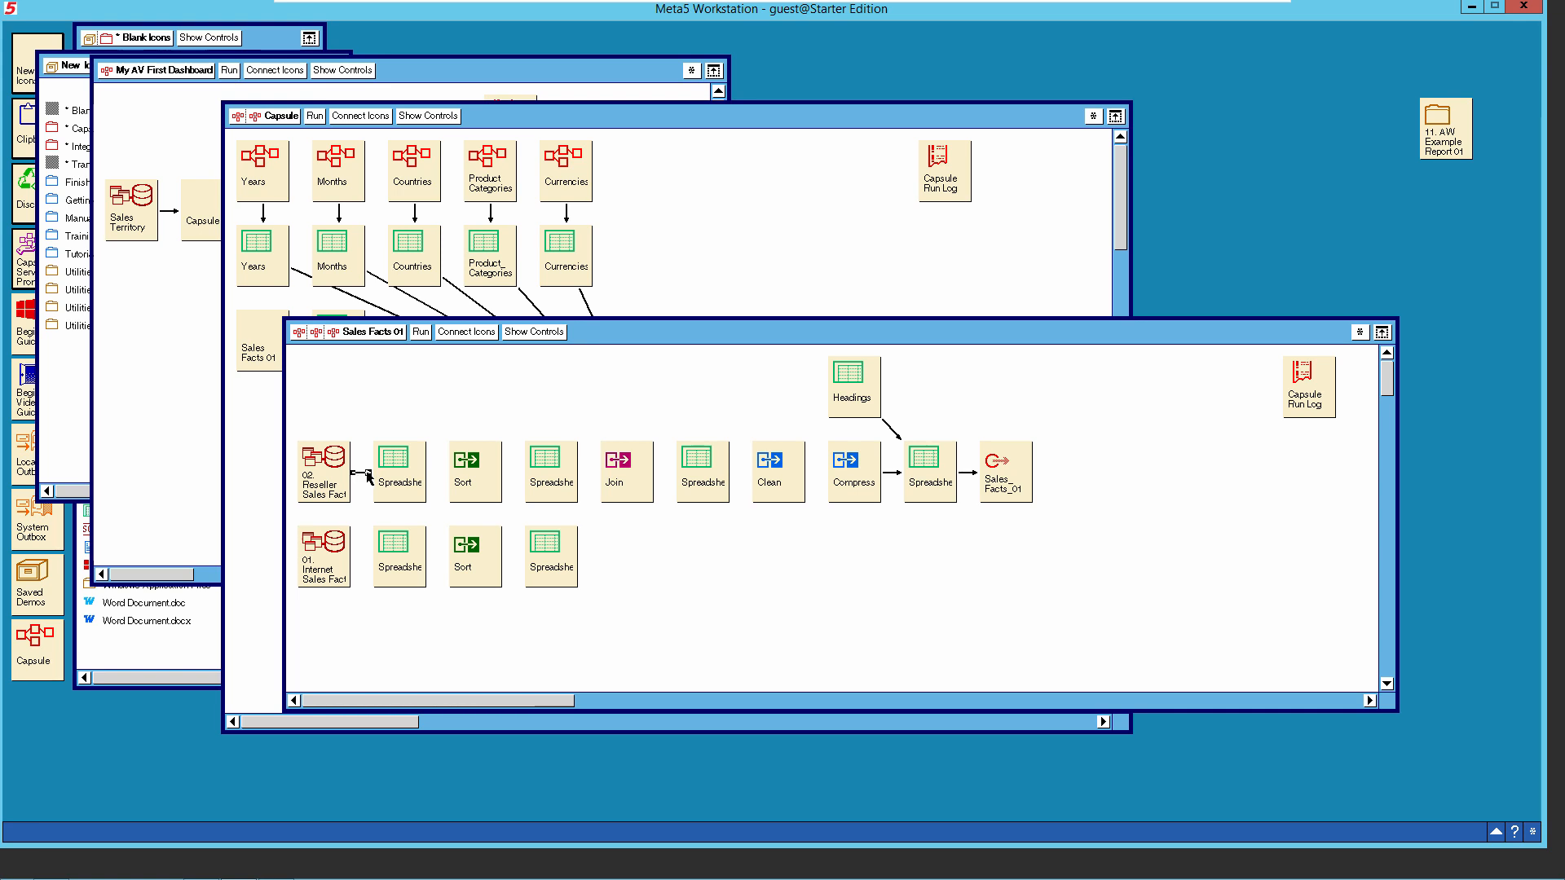
click(361, 472)
click(420, 332)
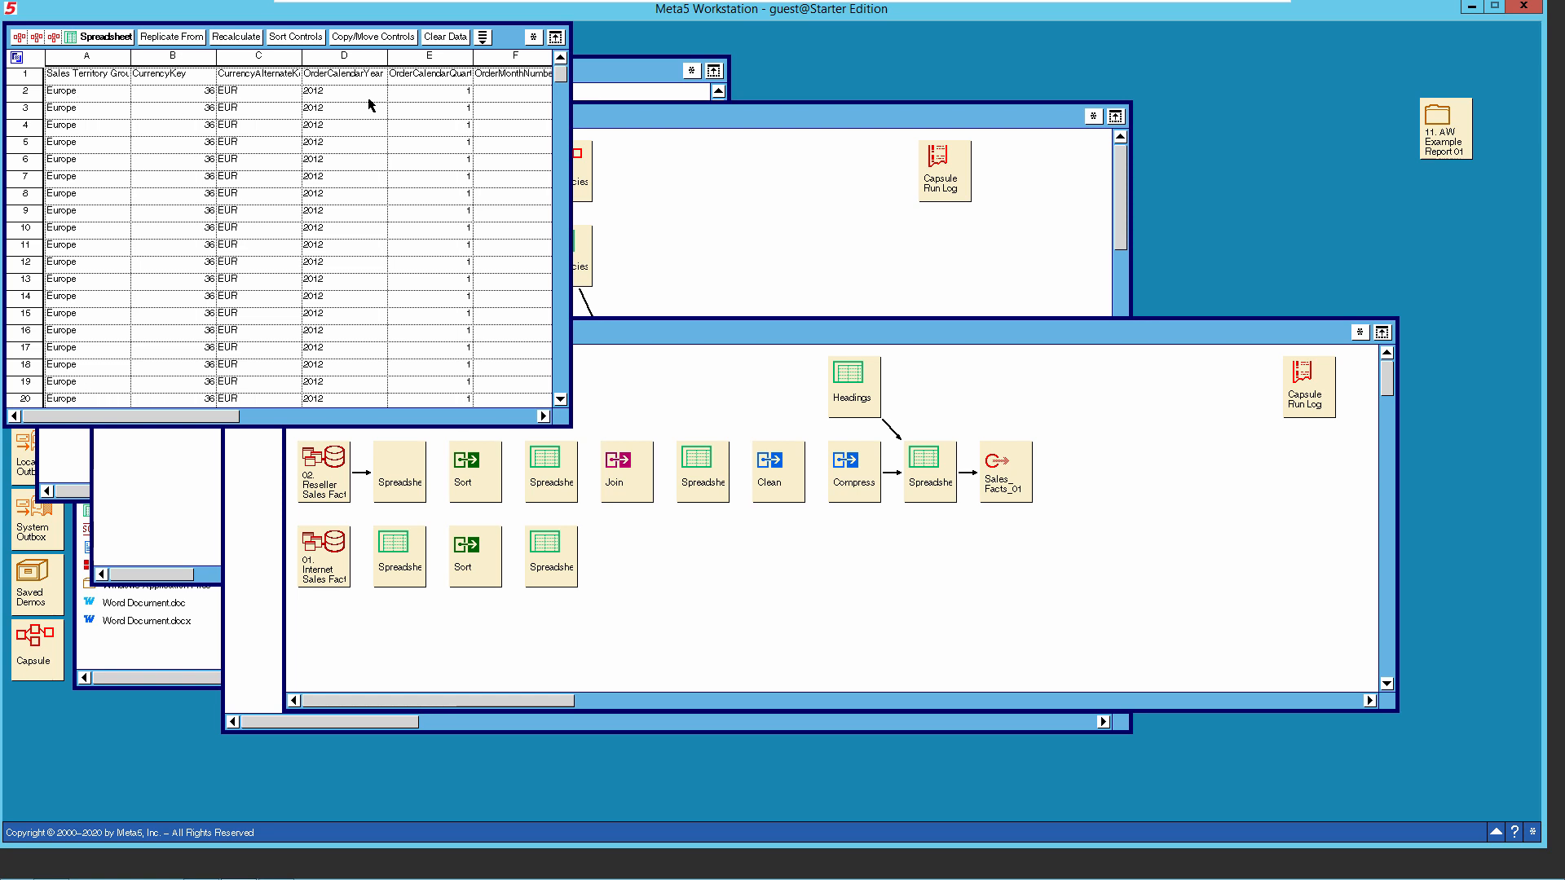
mouse_move(562, 78)
mouse_down()
mouse_move(568, 425)
mouse_move(562, 75)
mouse_up()
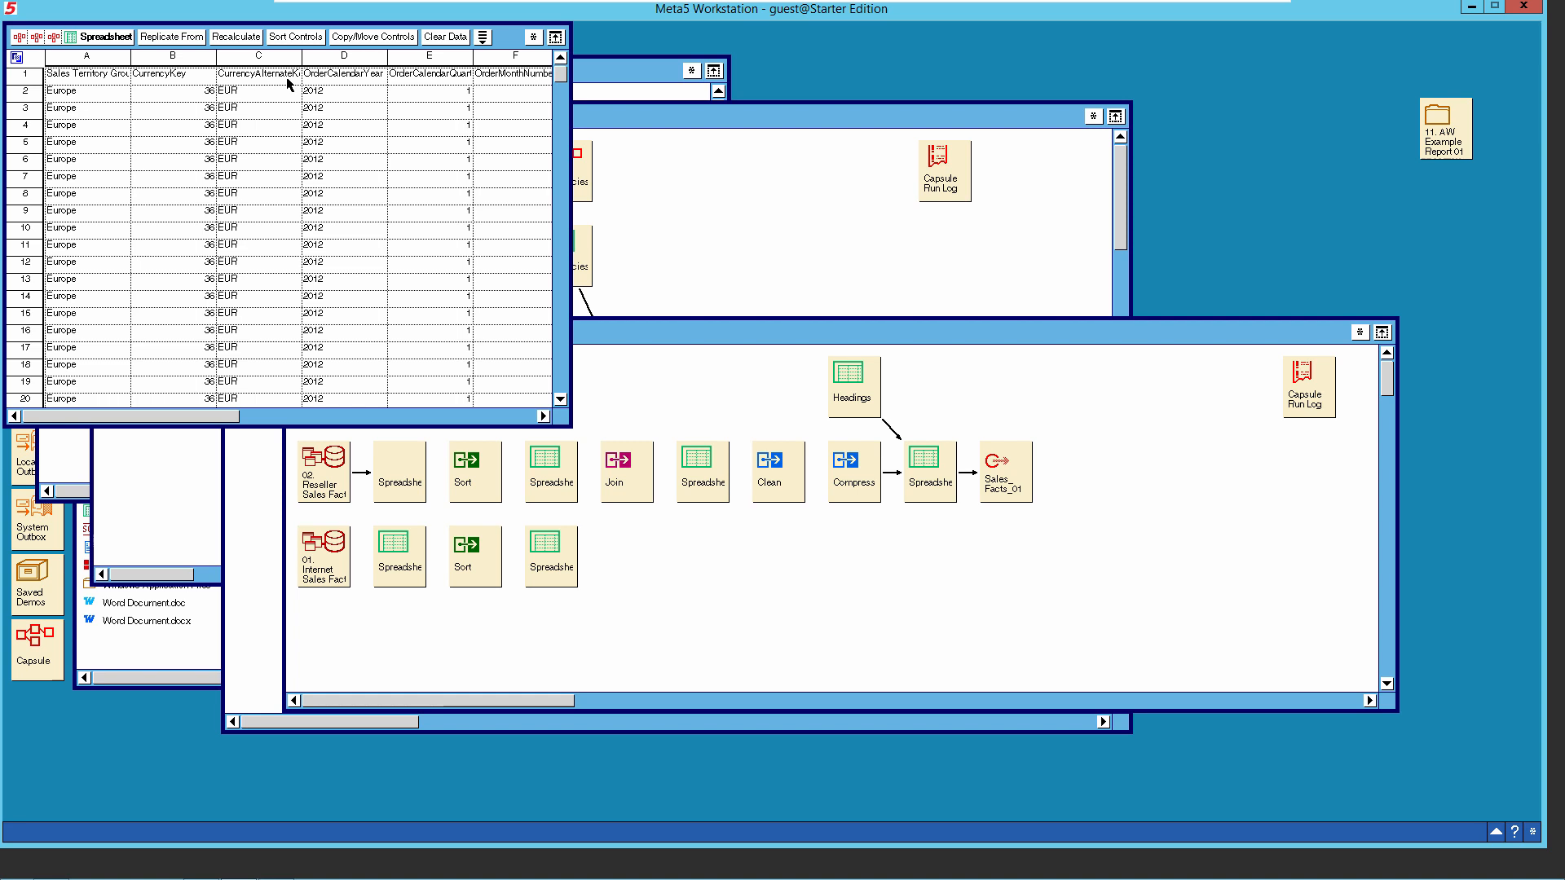
click(115, 44)
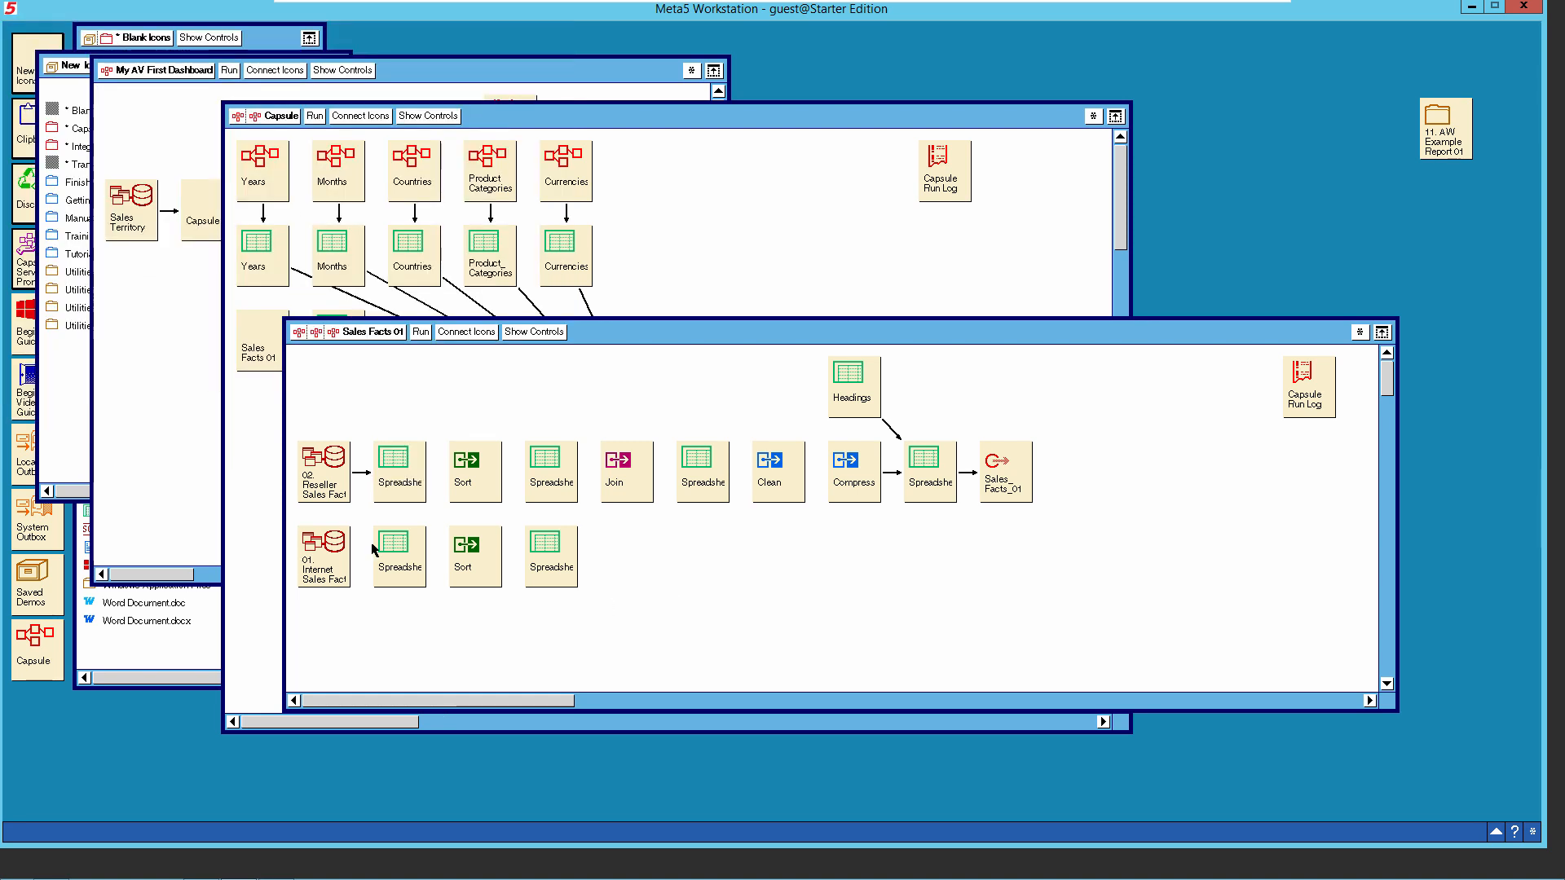
Open the 01. Internet Sales Fact query, turn off Unique Rows and show its query controls.
double_click(330, 556)
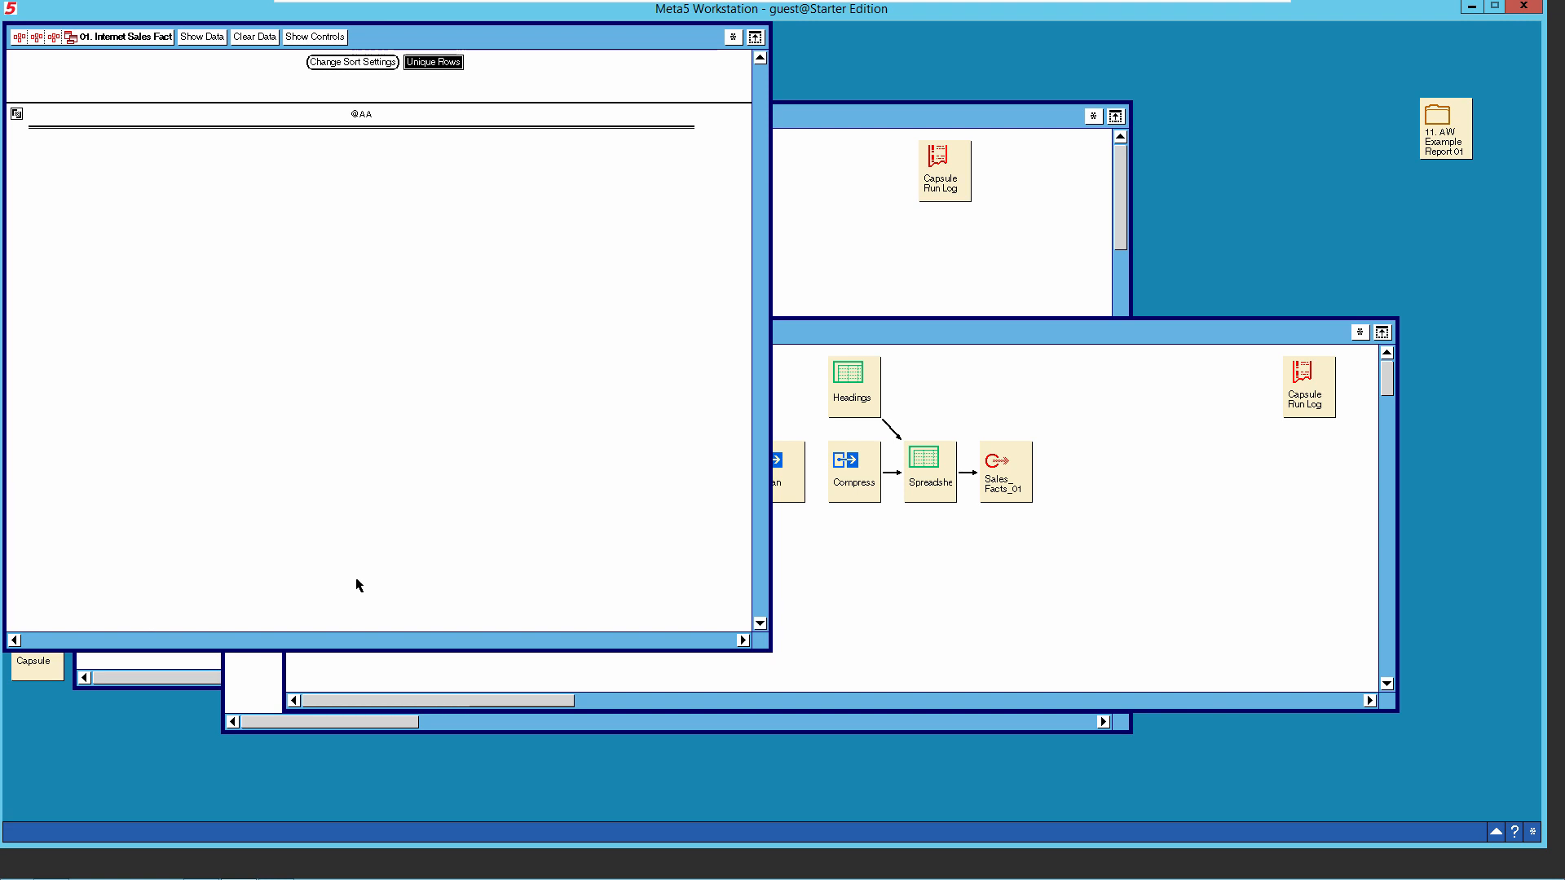
click(432, 63)
click(329, 38)
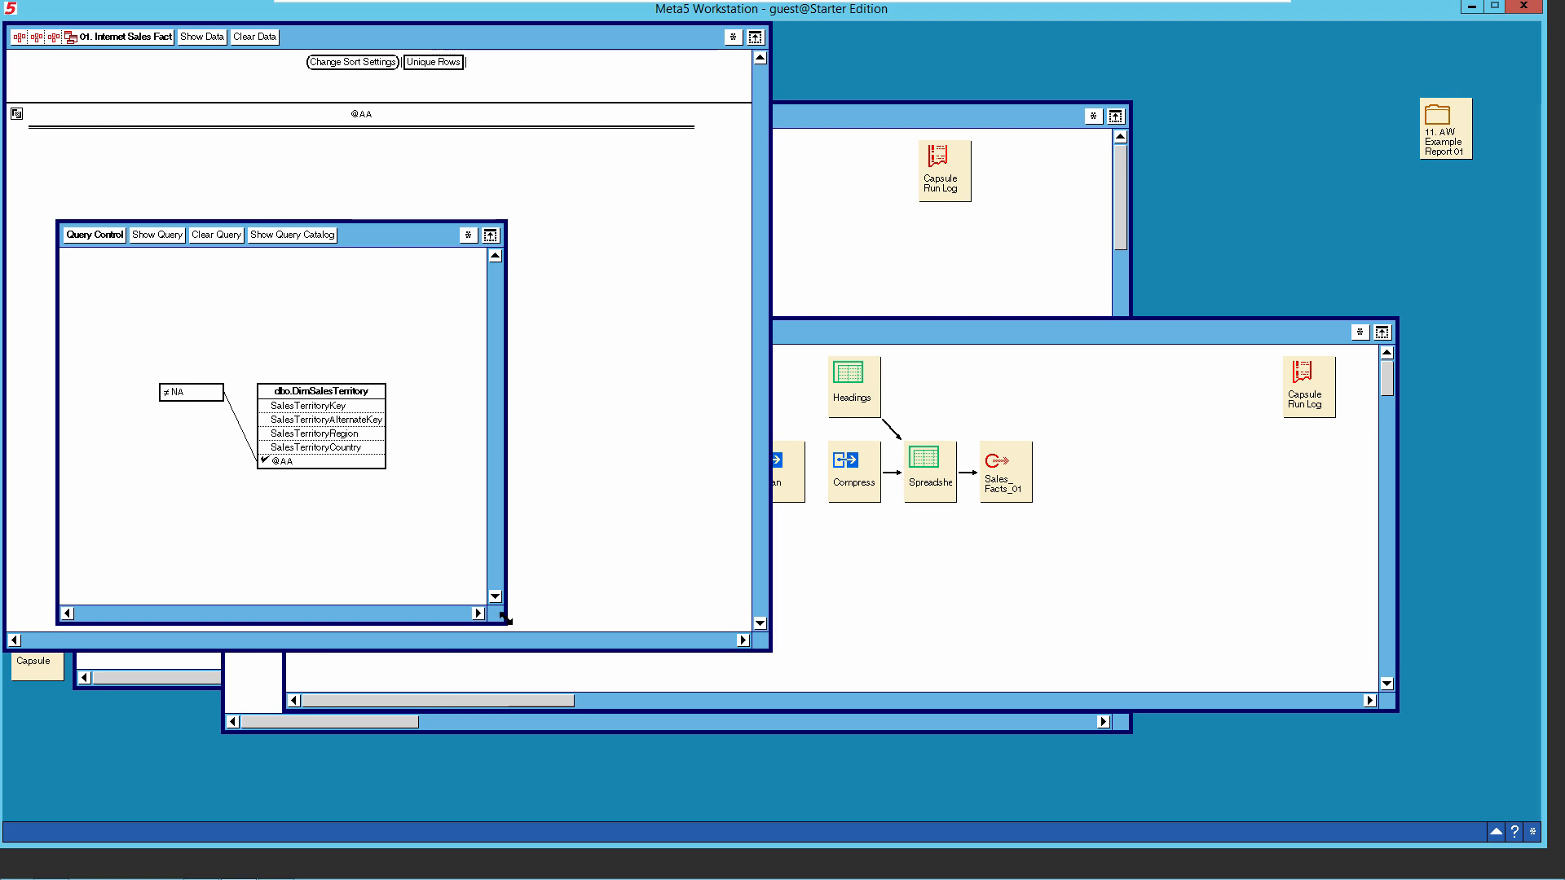
Enlarge the Internet sales query's windows, clear its existing query definition and open the query catalog.
drag(505, 625, 723, 710)
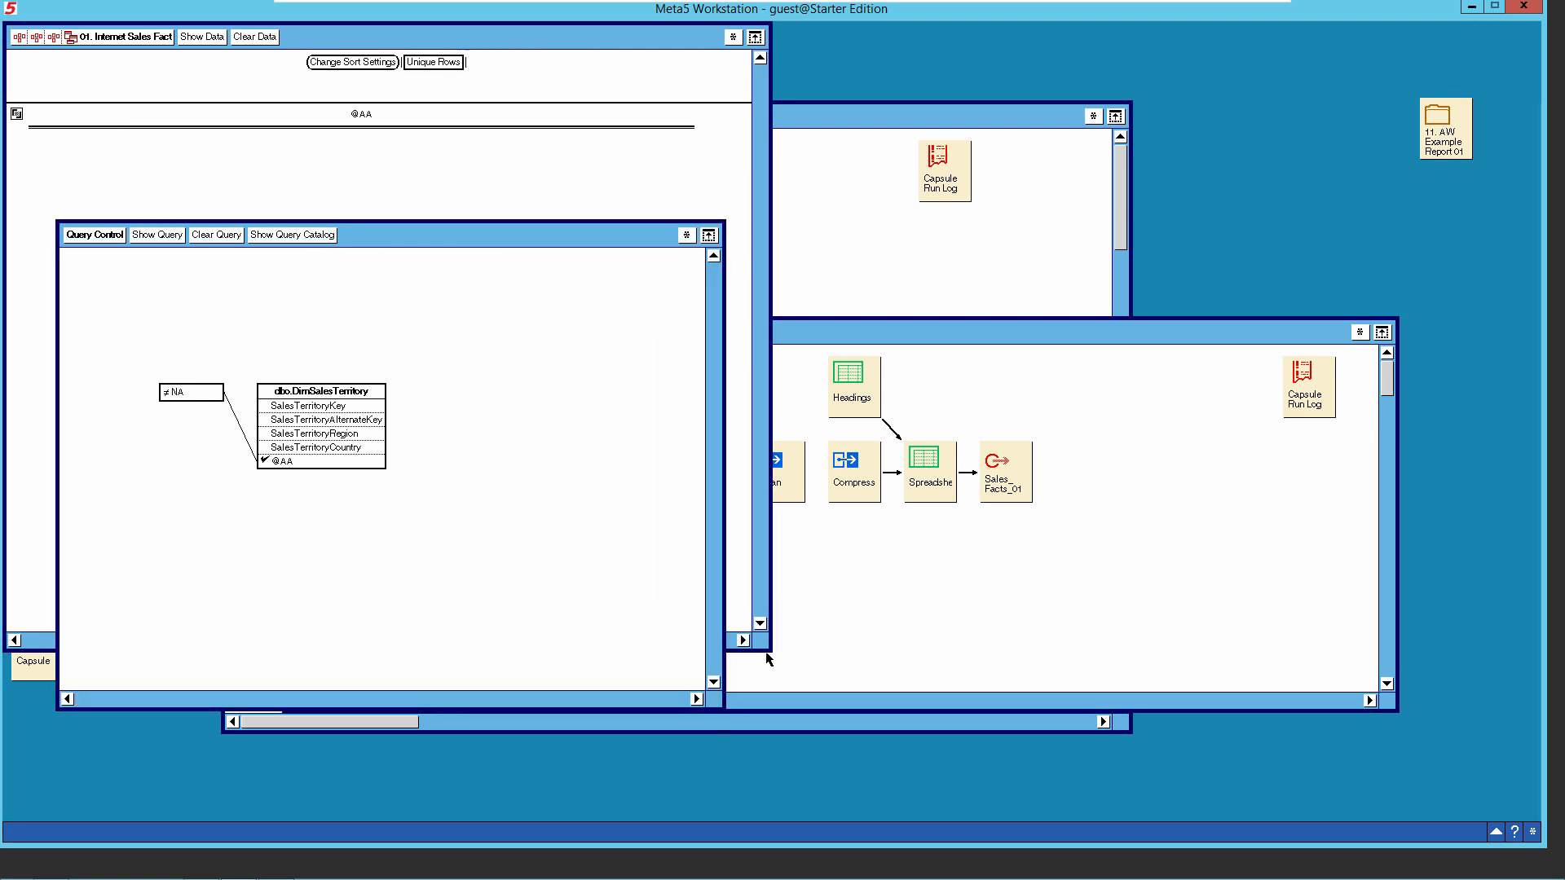
drag(769, 650, 1446, 676)
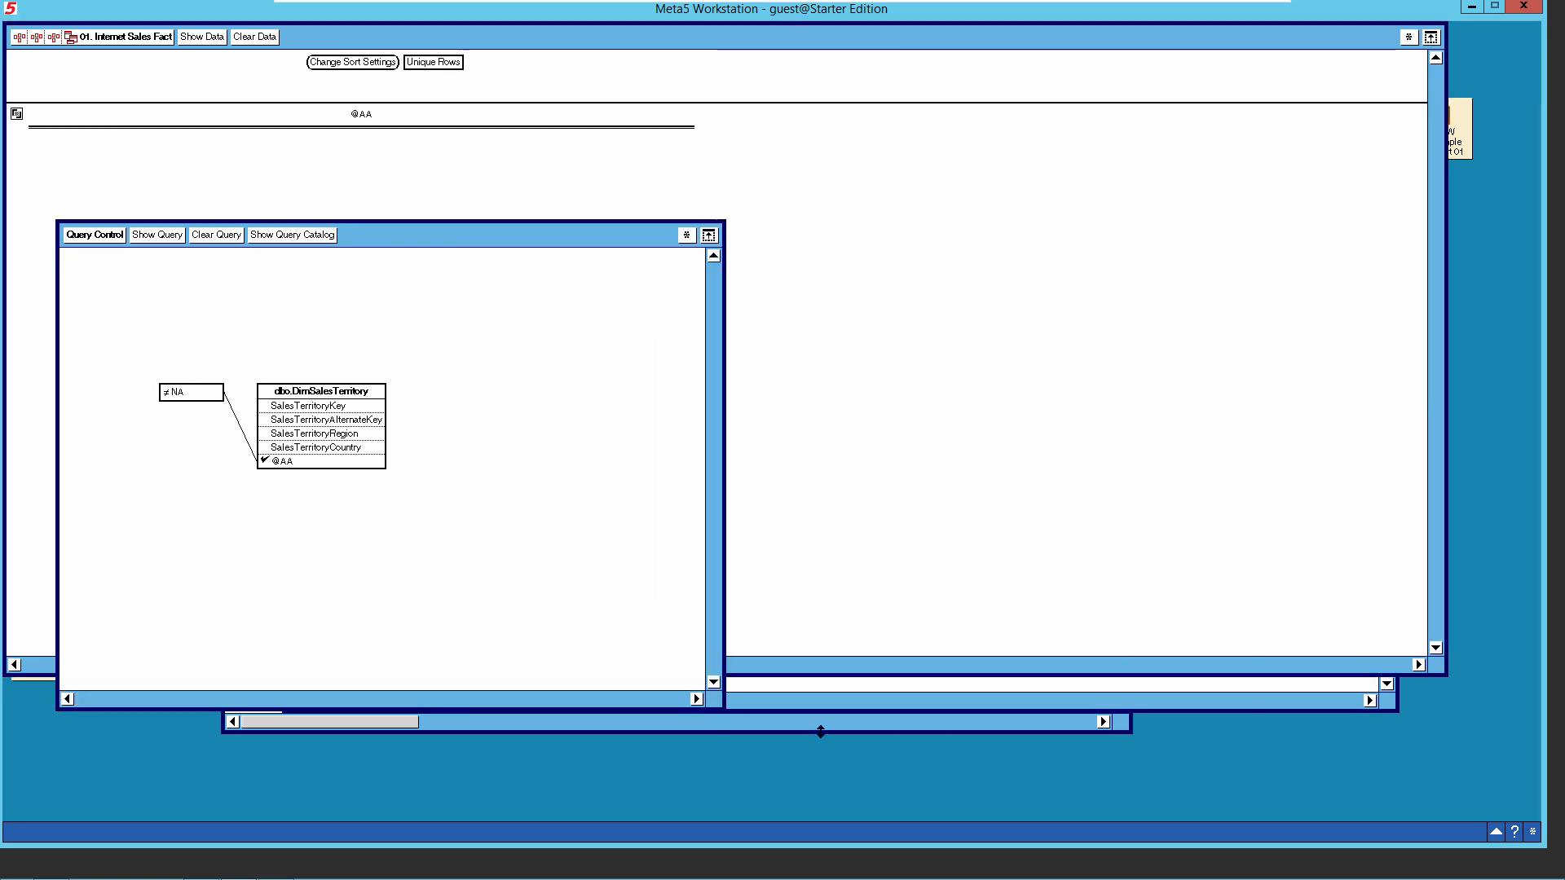
drag(721, 712, 976, 744)
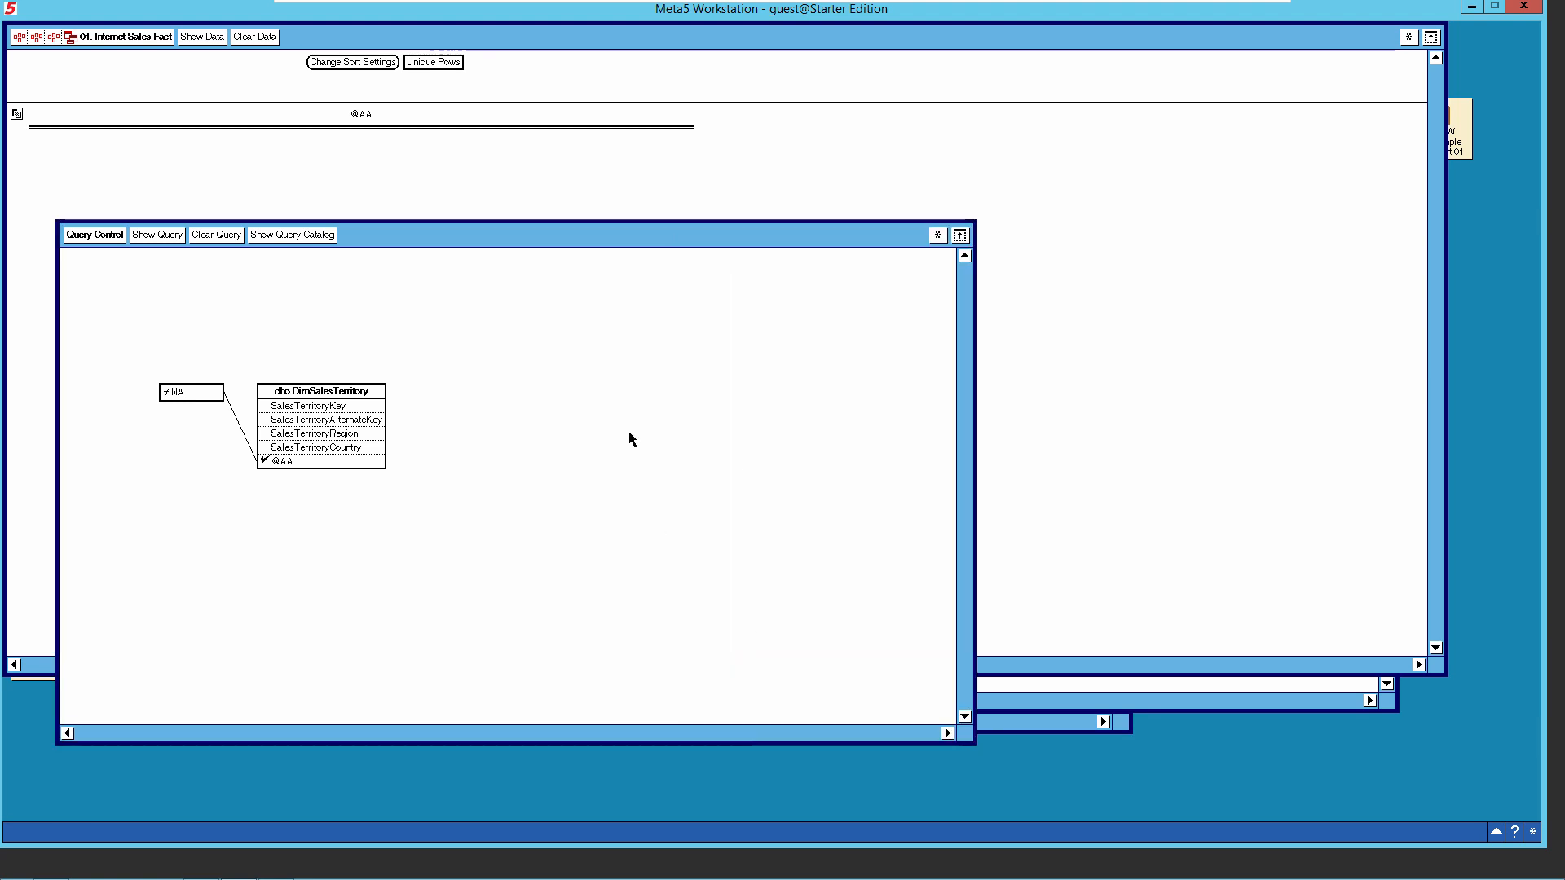
click(223, 234)
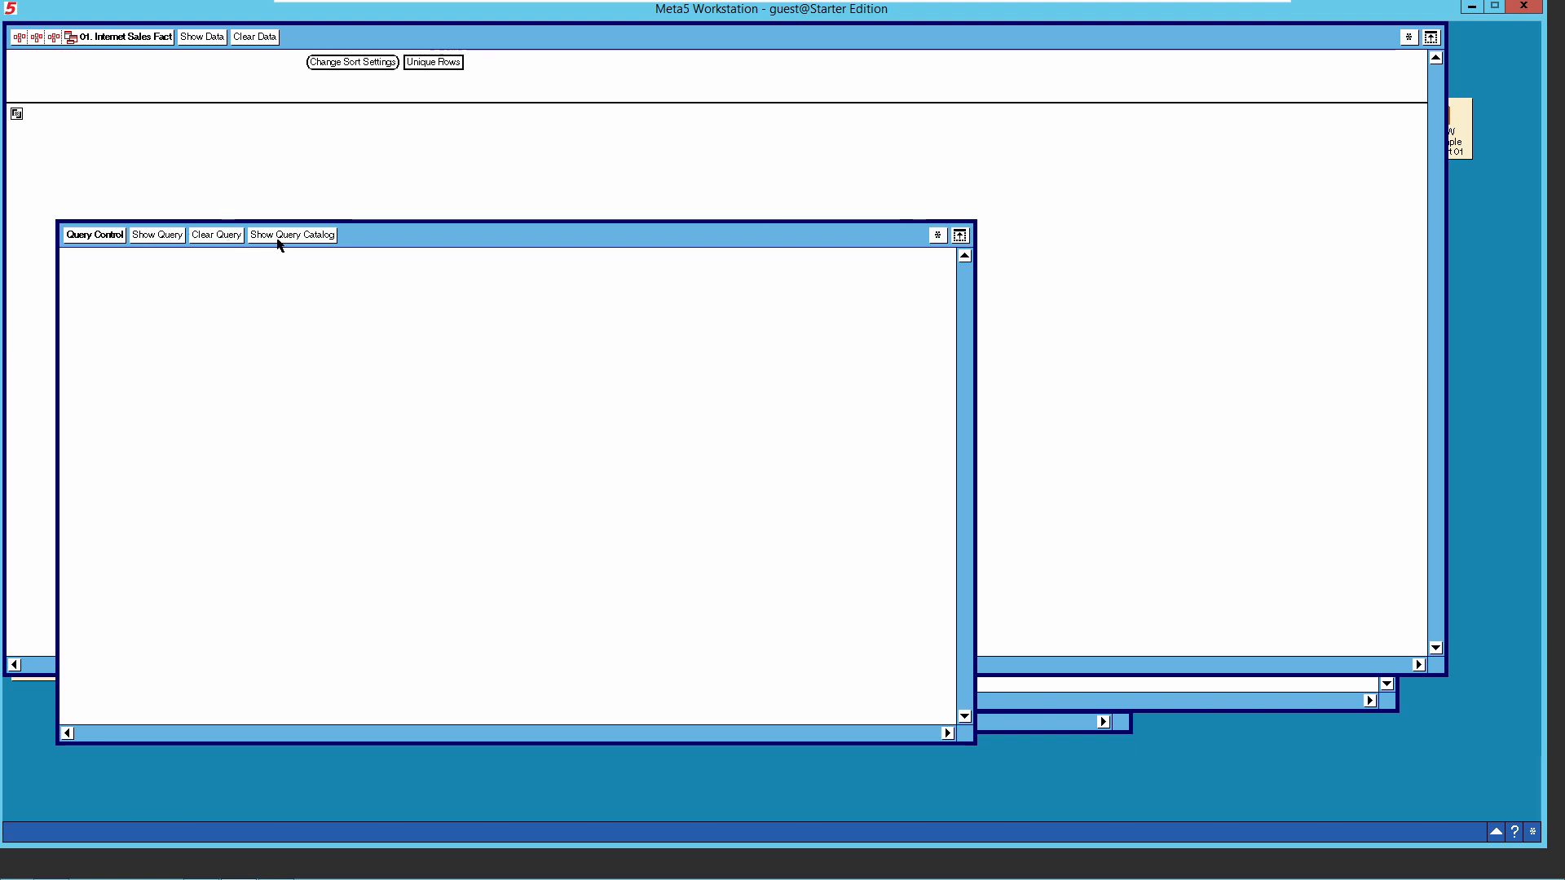
click(278, 237)
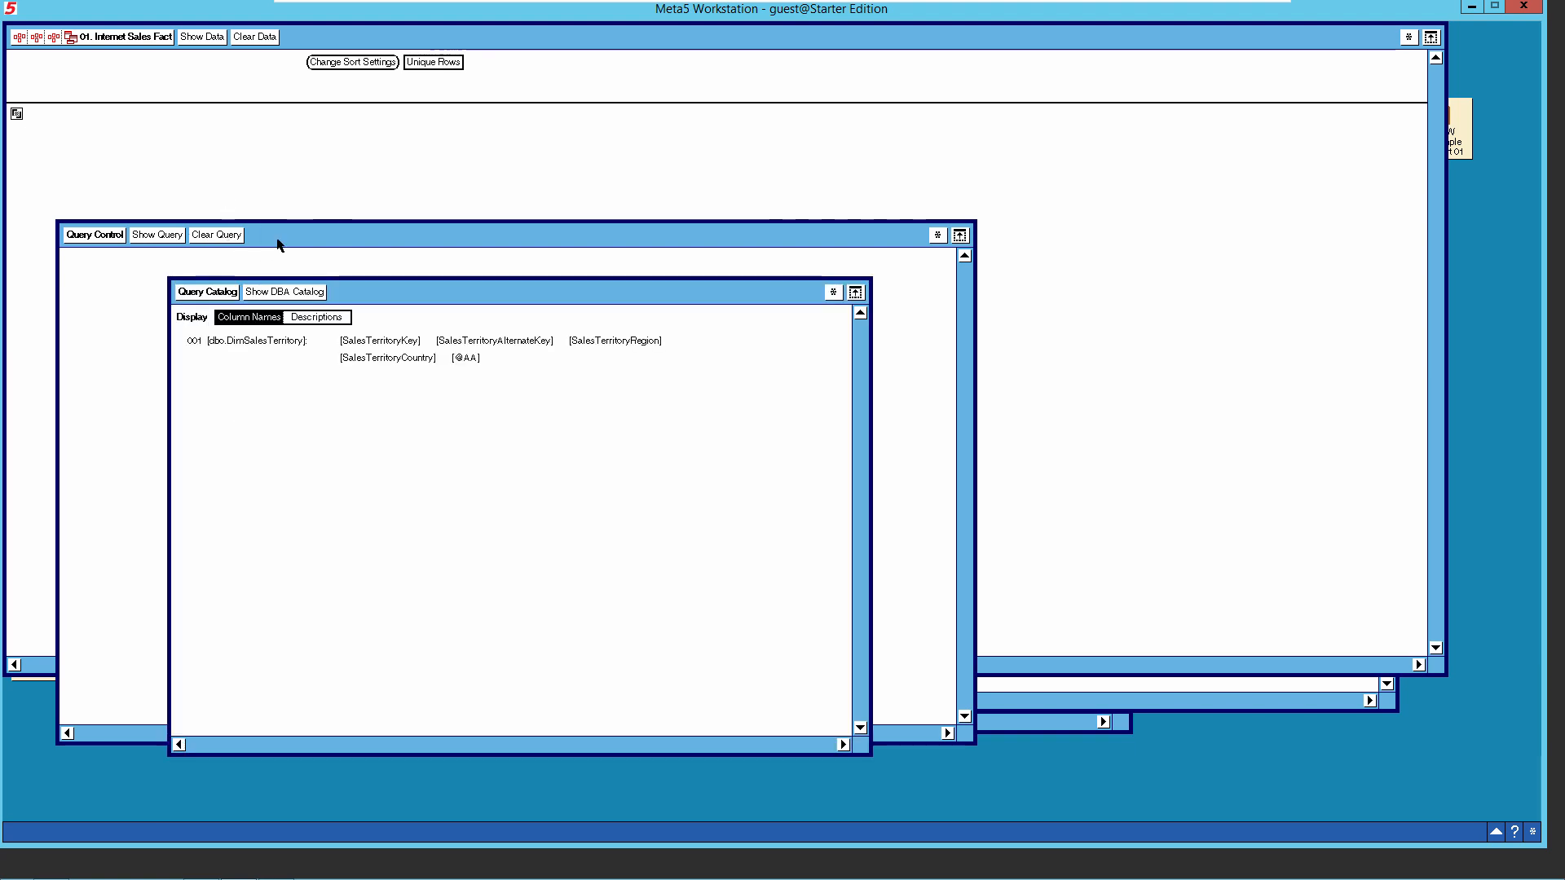
Load all tables of the 01.Internet Sales Facts group from the DBA catalog into the user catalog.
click(270, 292)
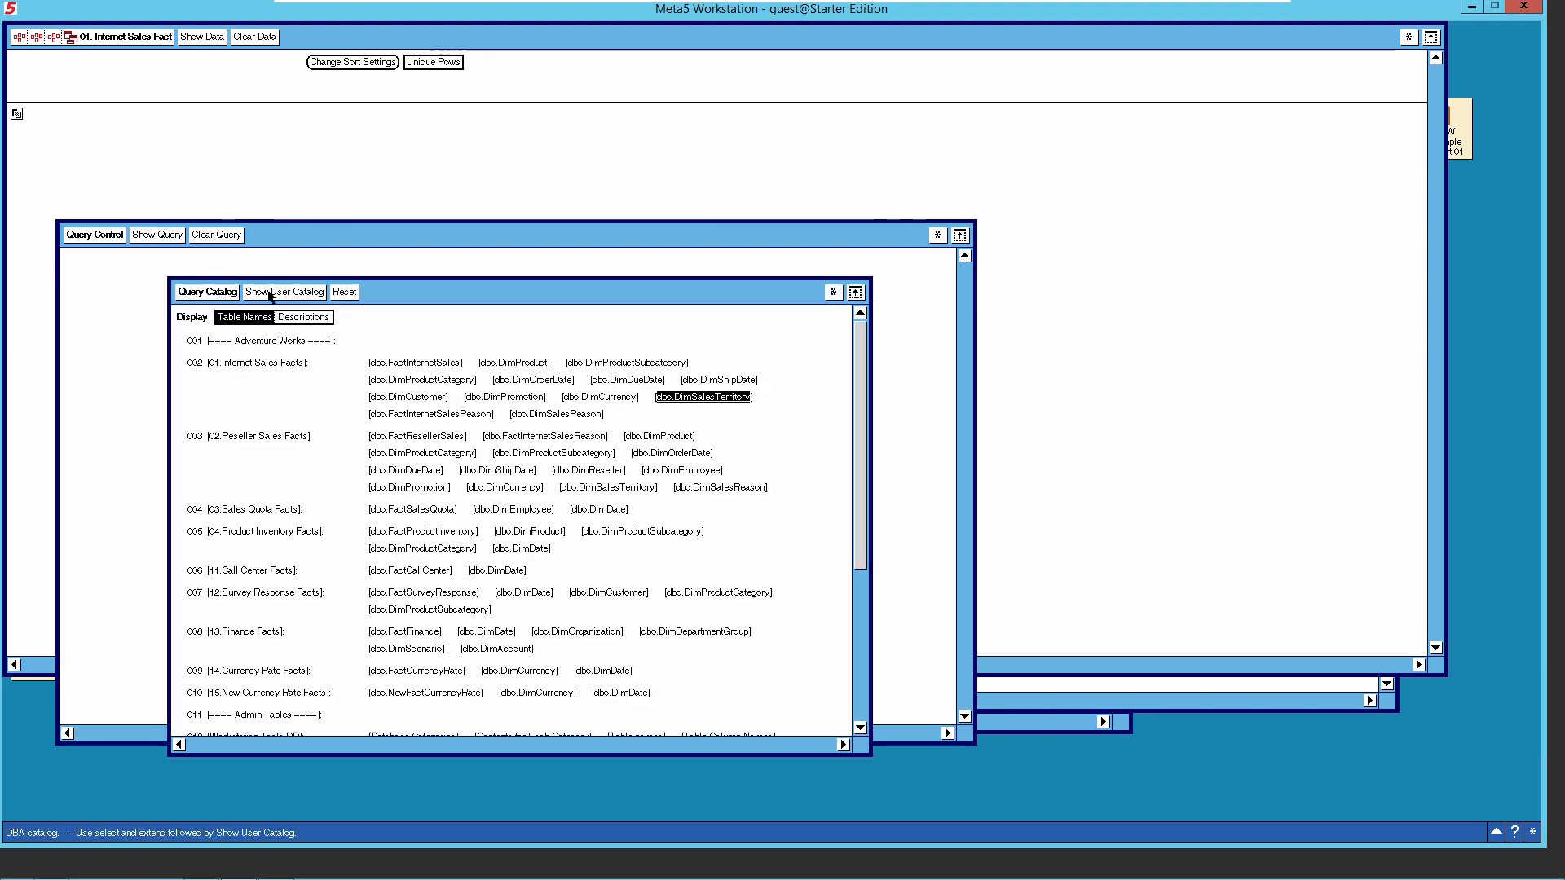
click(244, 366)
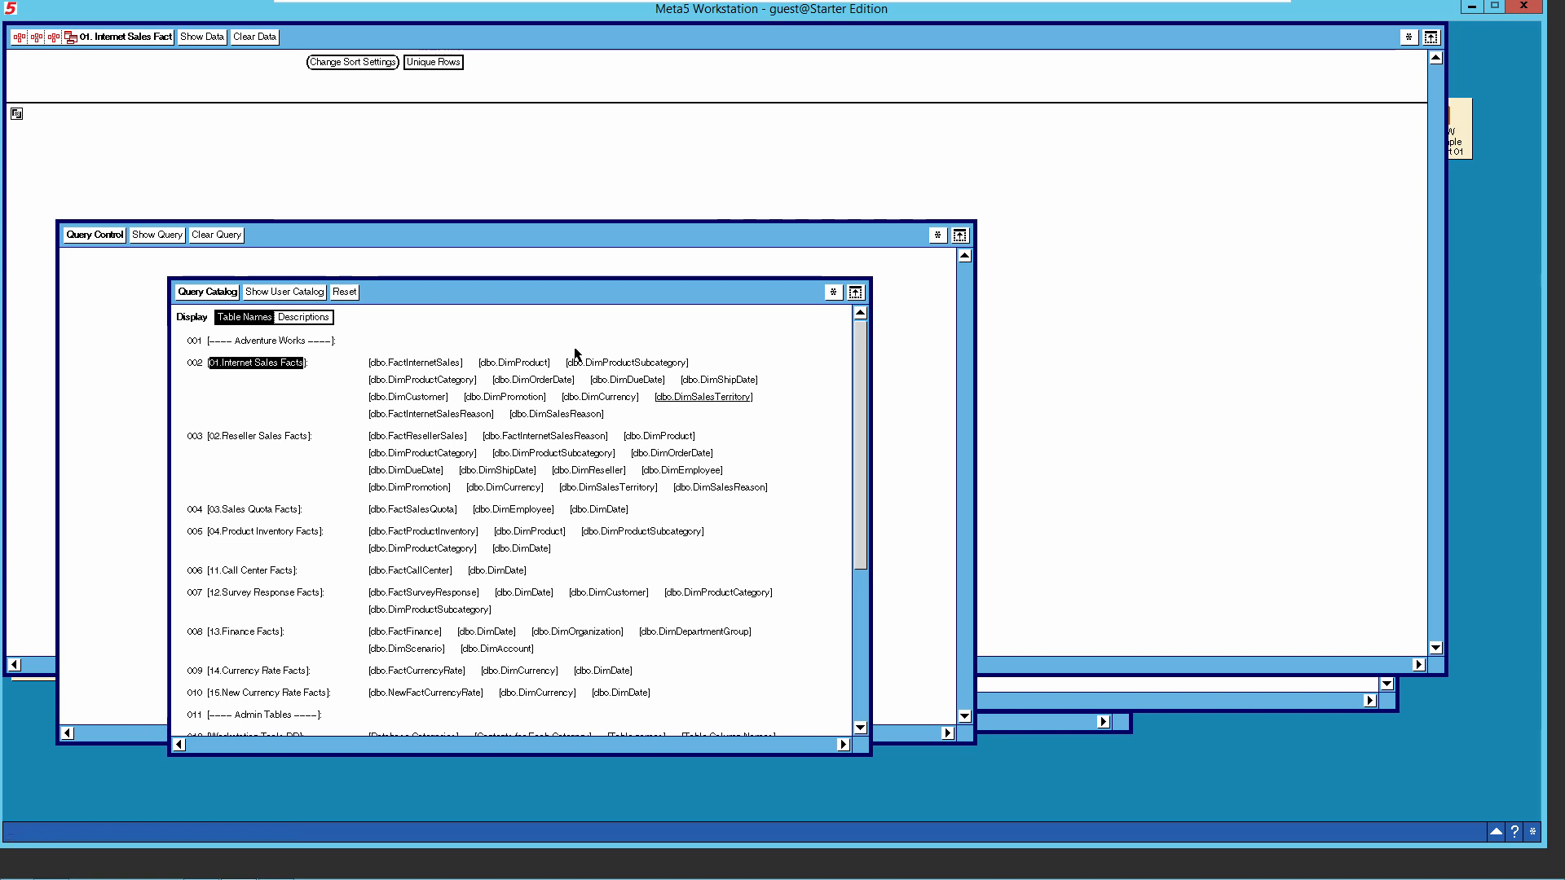
click(843, 314)
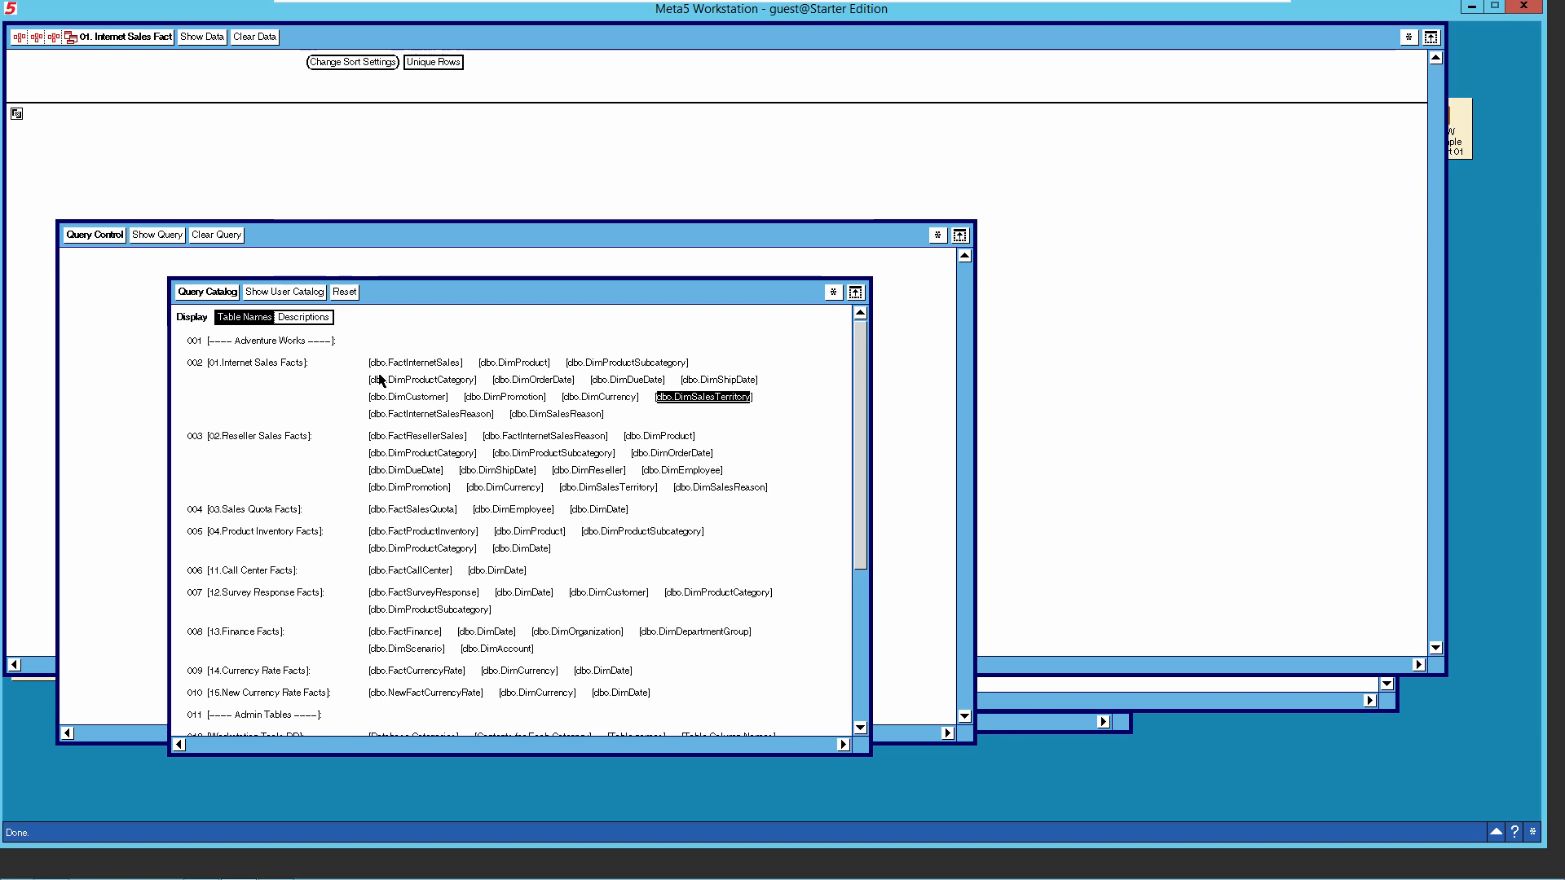
click(246, 371)
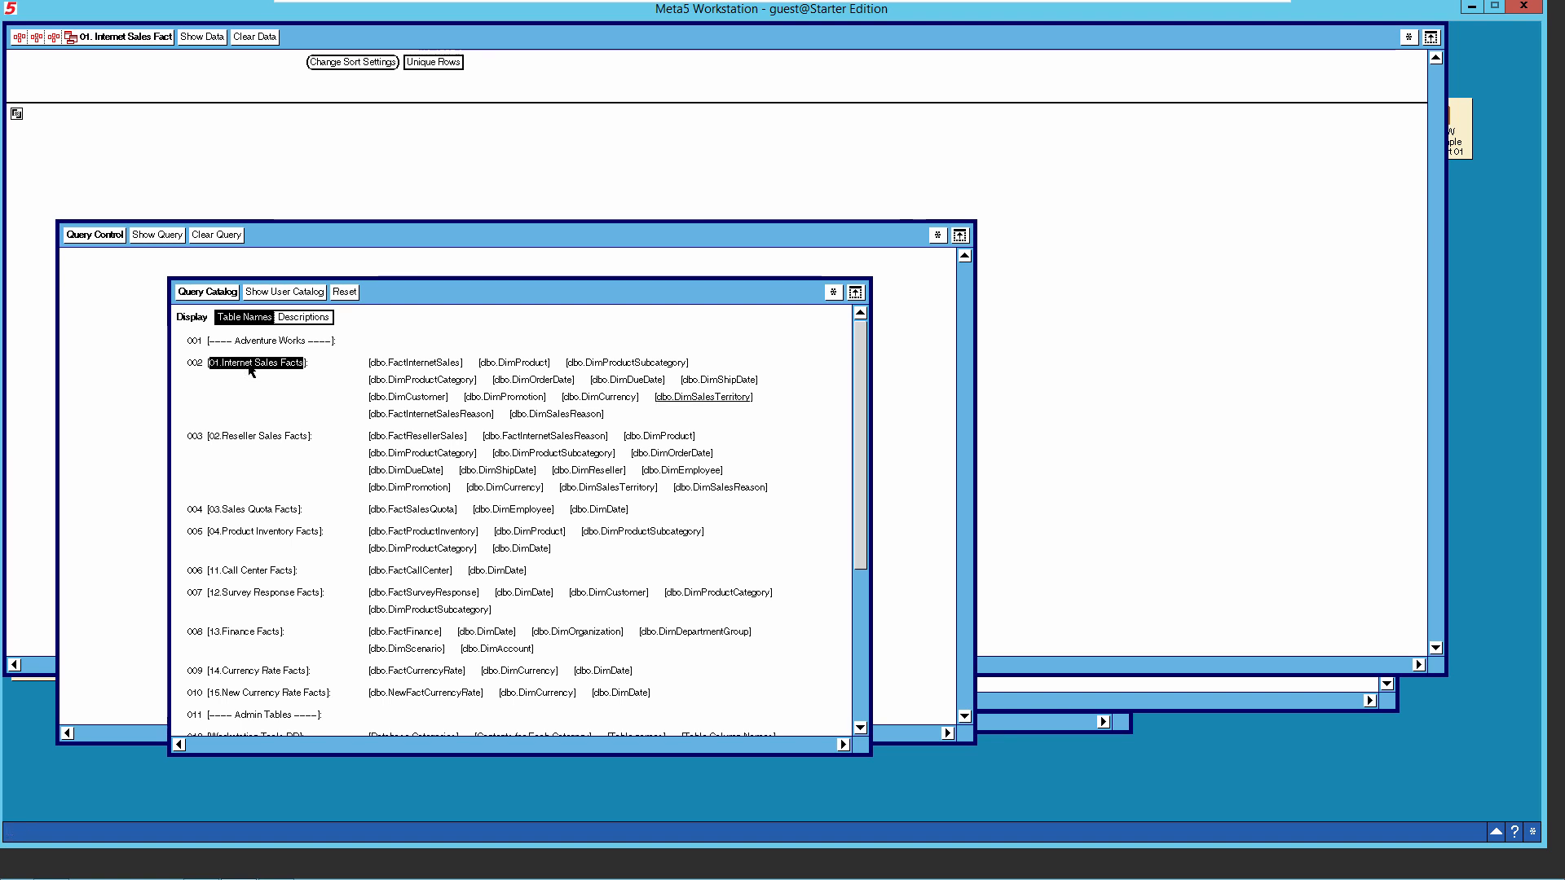
click(277, 292)
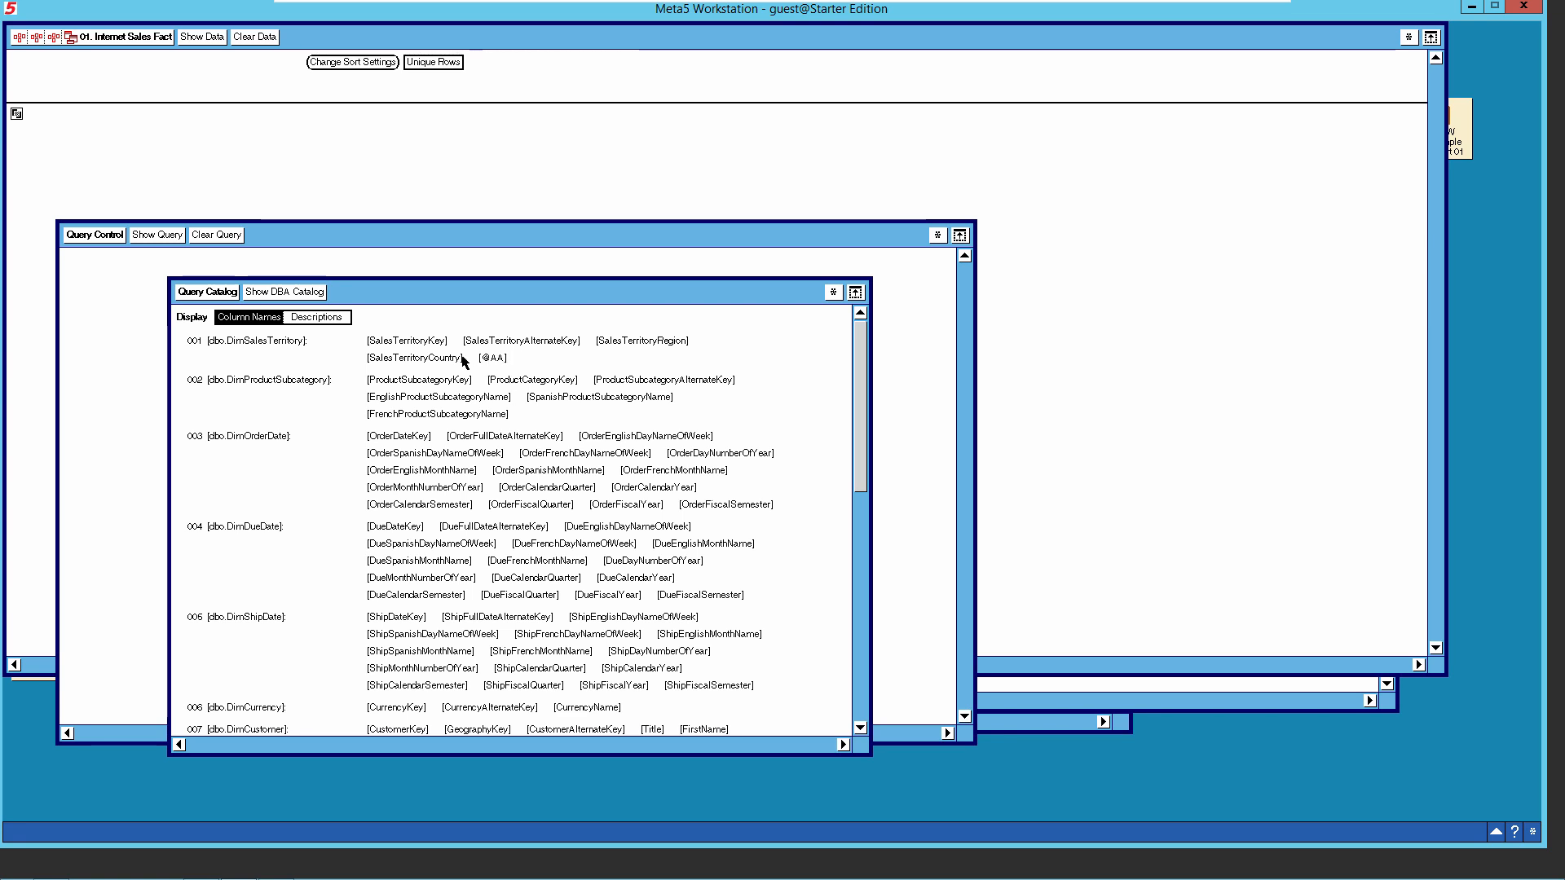
click(306, 295)
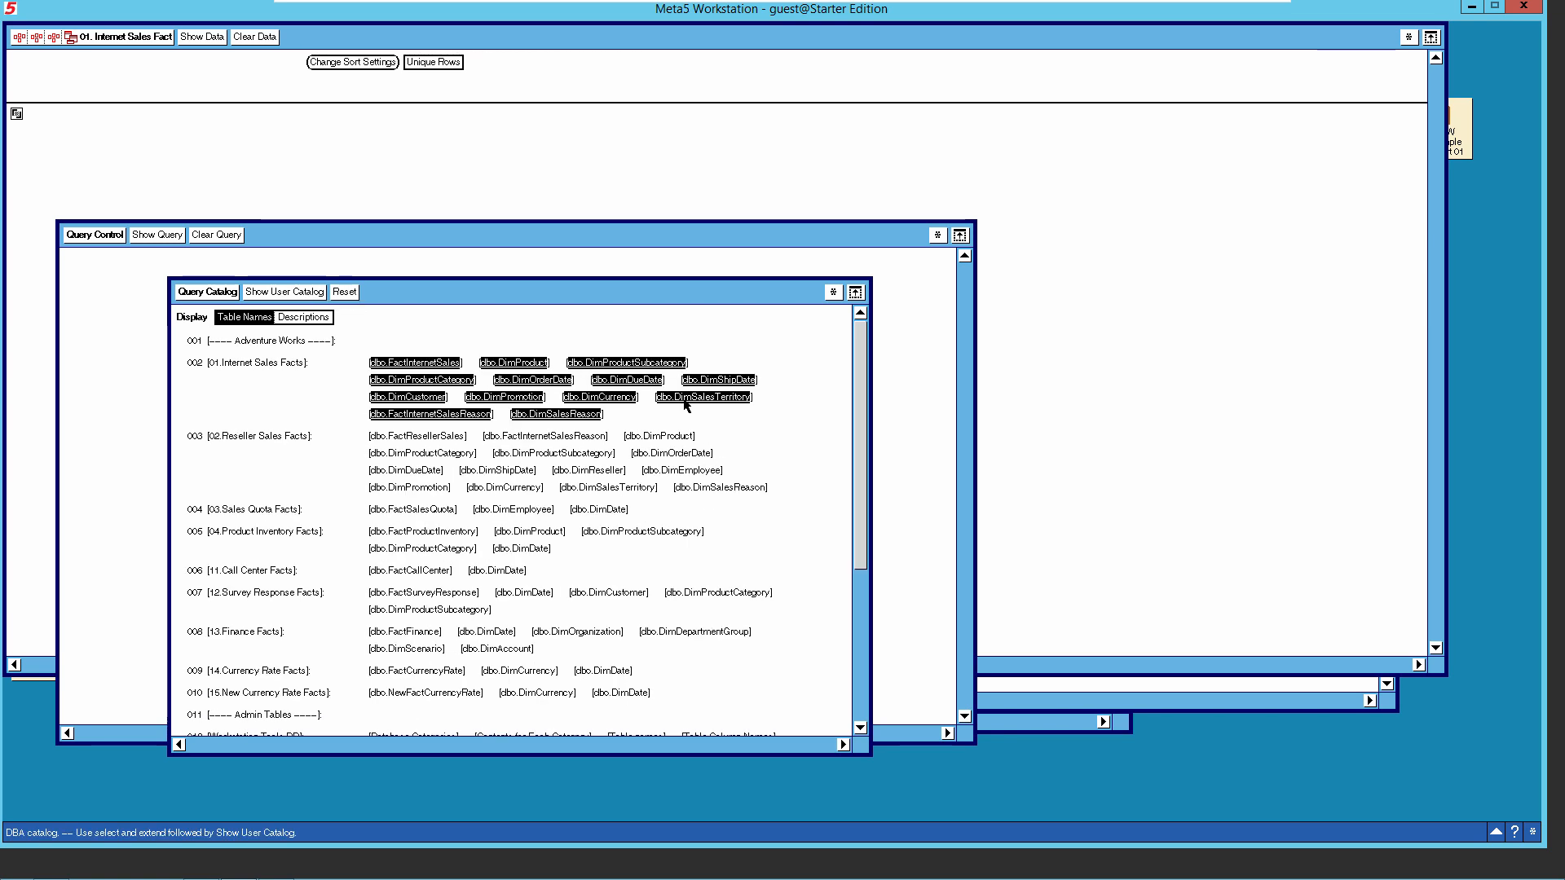
click(839, 310)
click(269, 366)
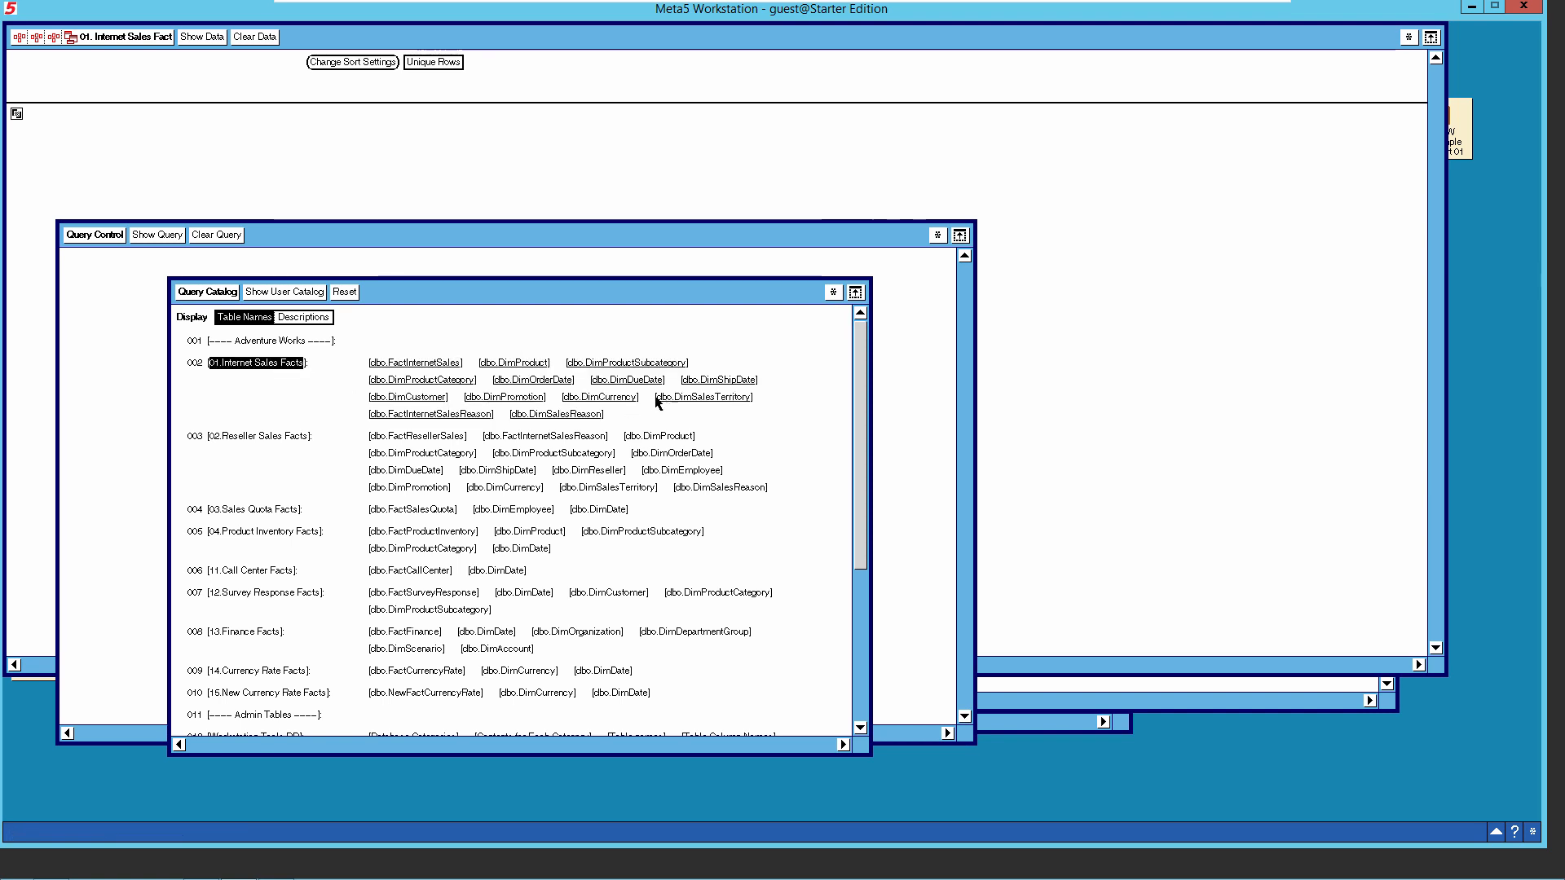
click(301, 295)
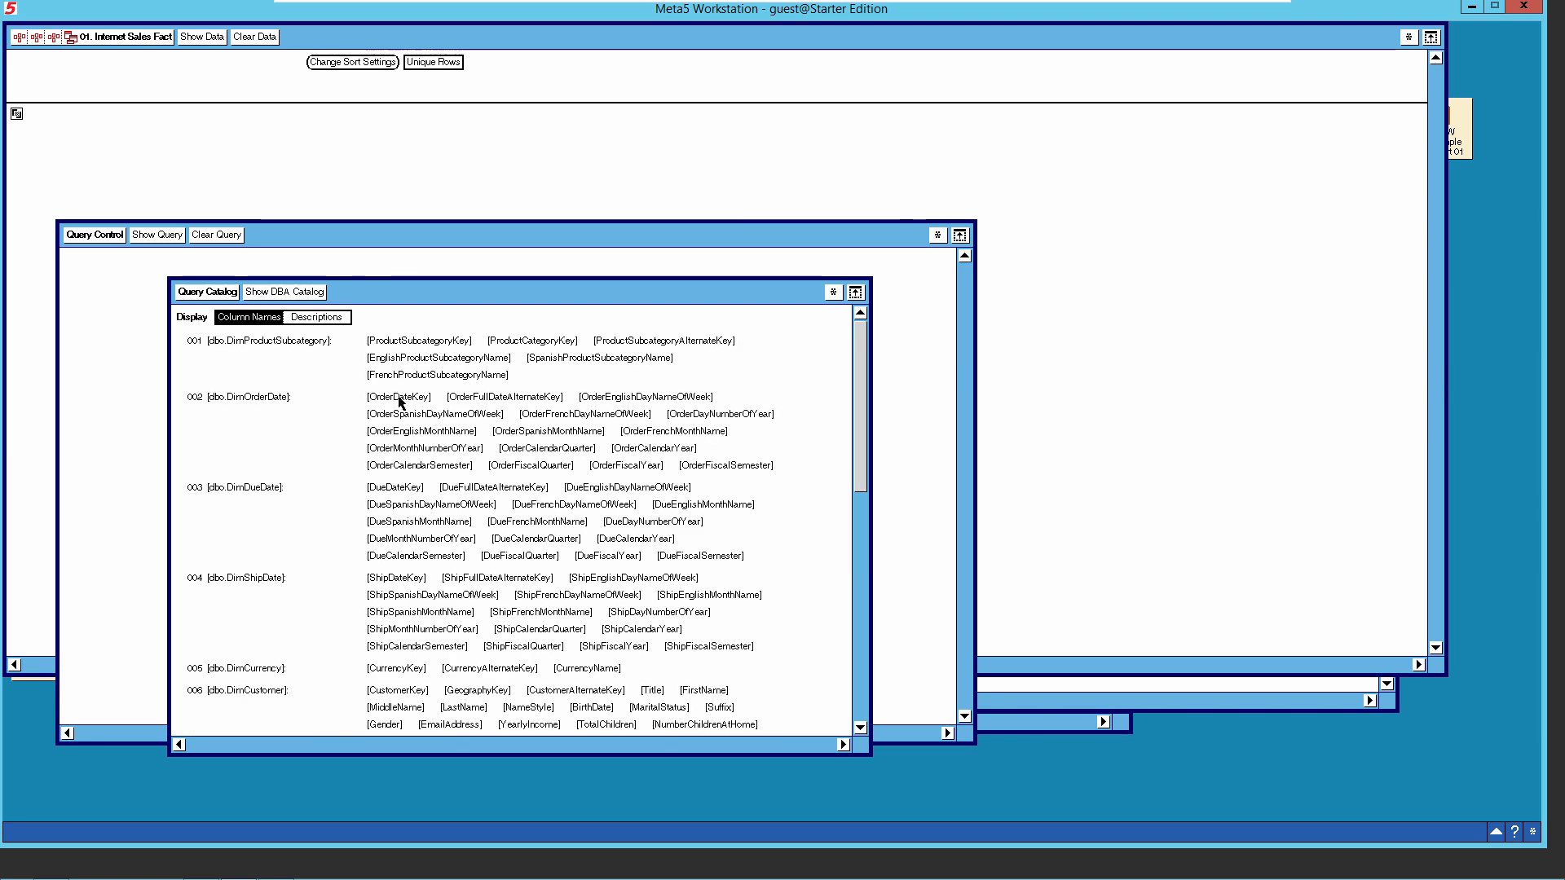
drag(866, 428, 887, 629)
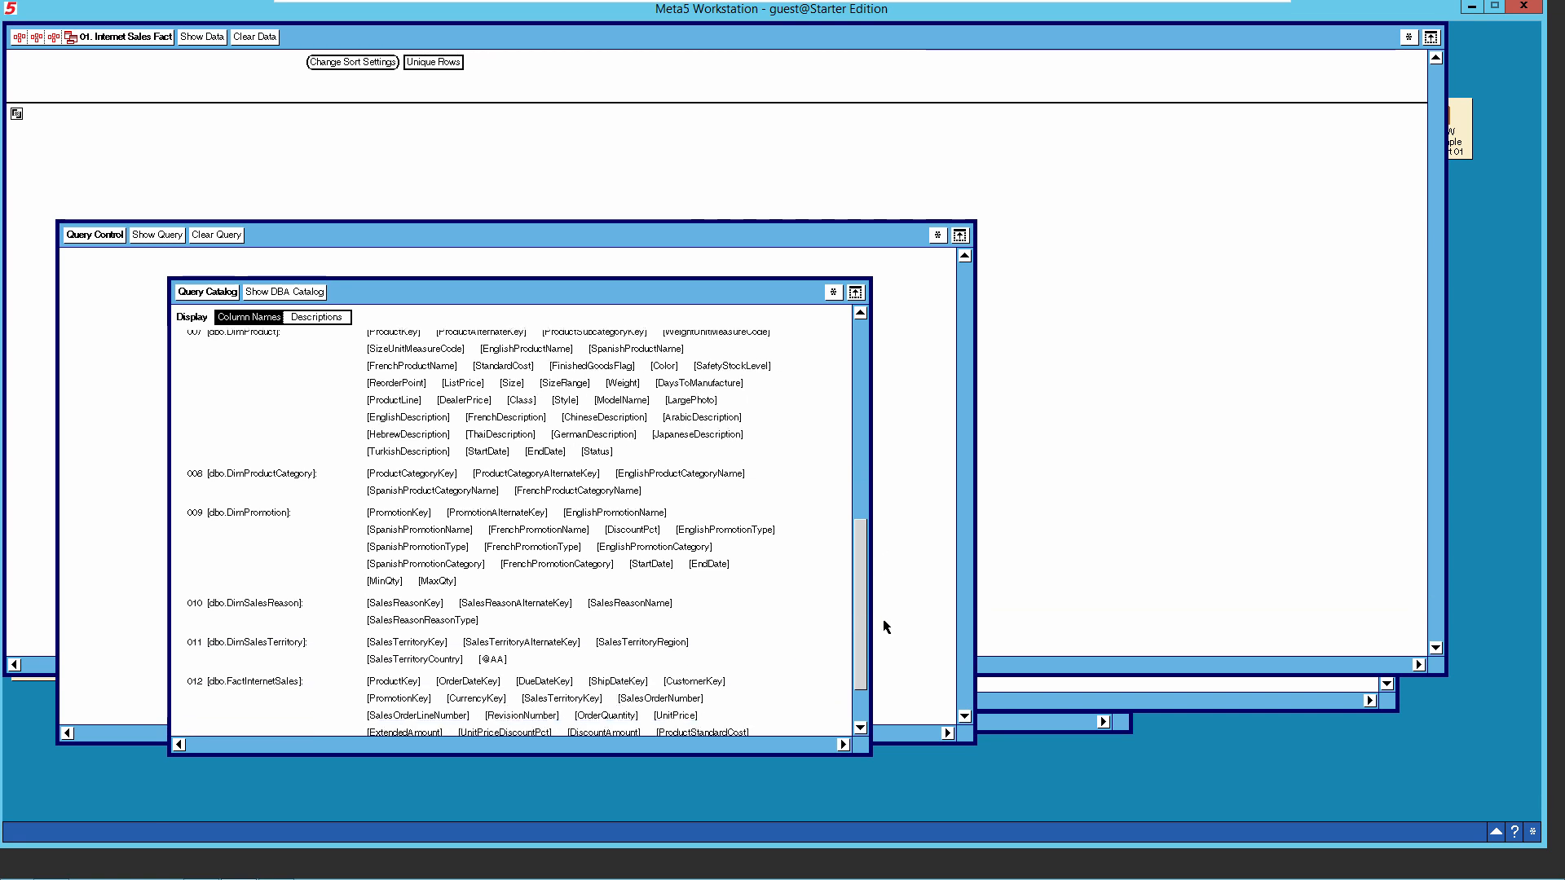
double_click(235, 644)
double_click(492, 661)
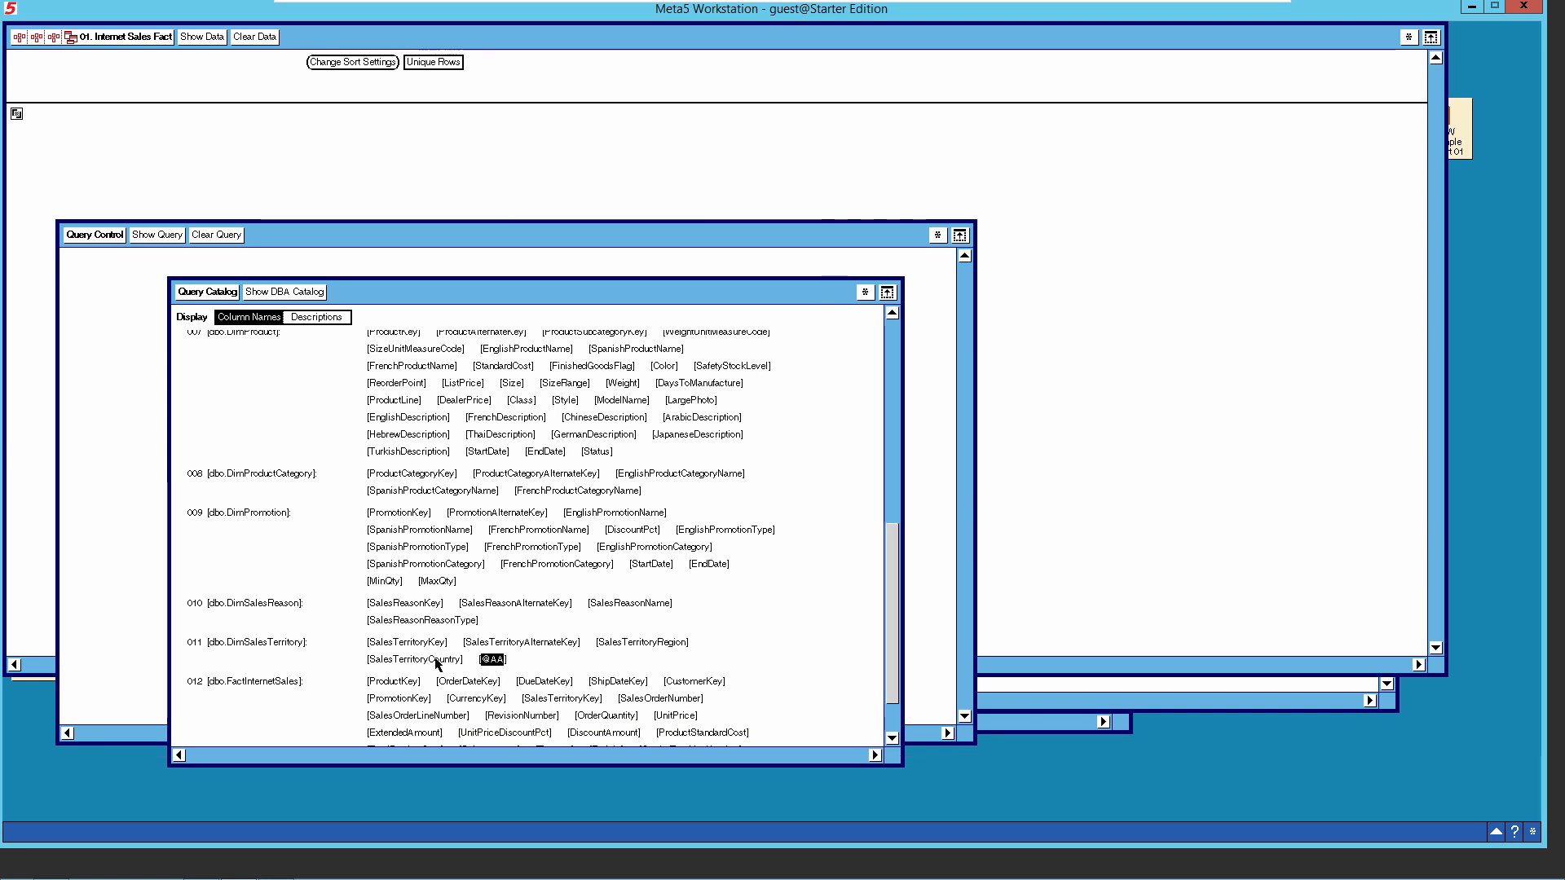
right_click(496, 657)
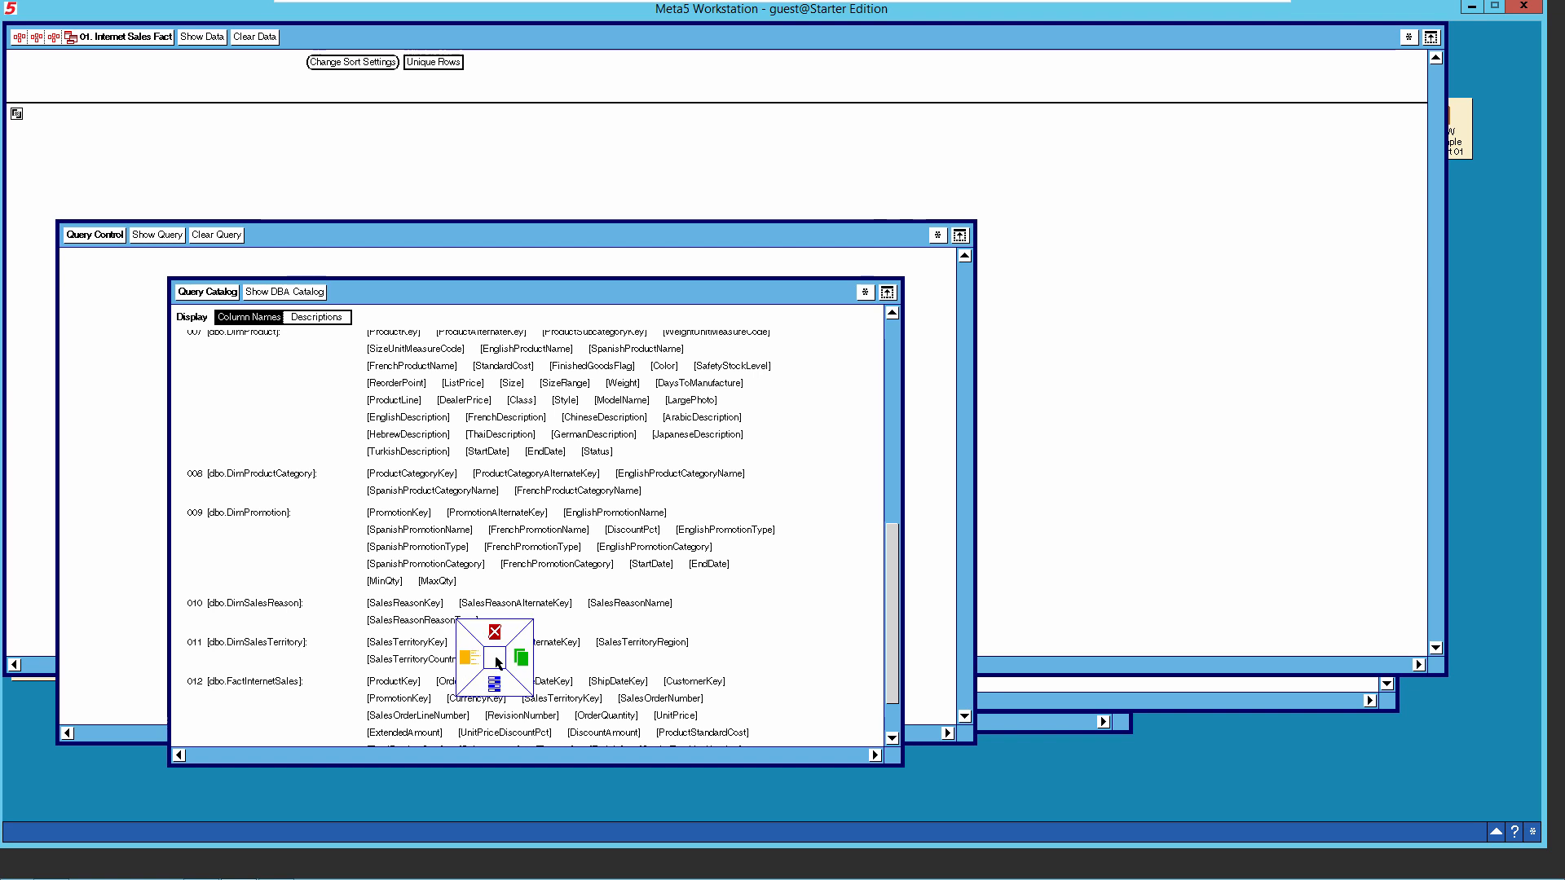
click(519, 658)
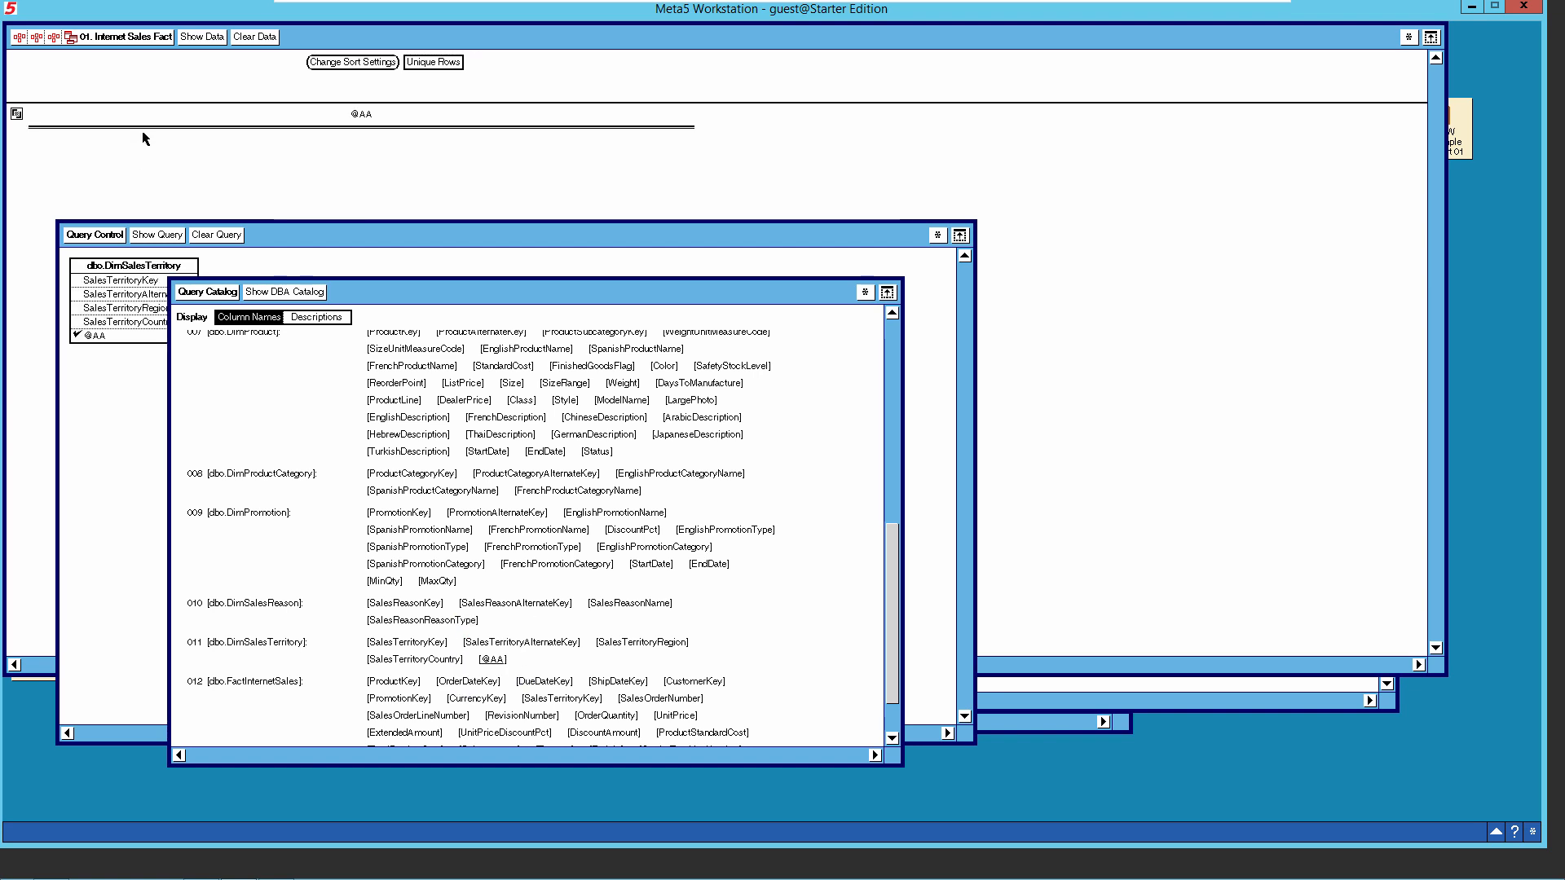
right_click(100, 335)
click(105, 356)
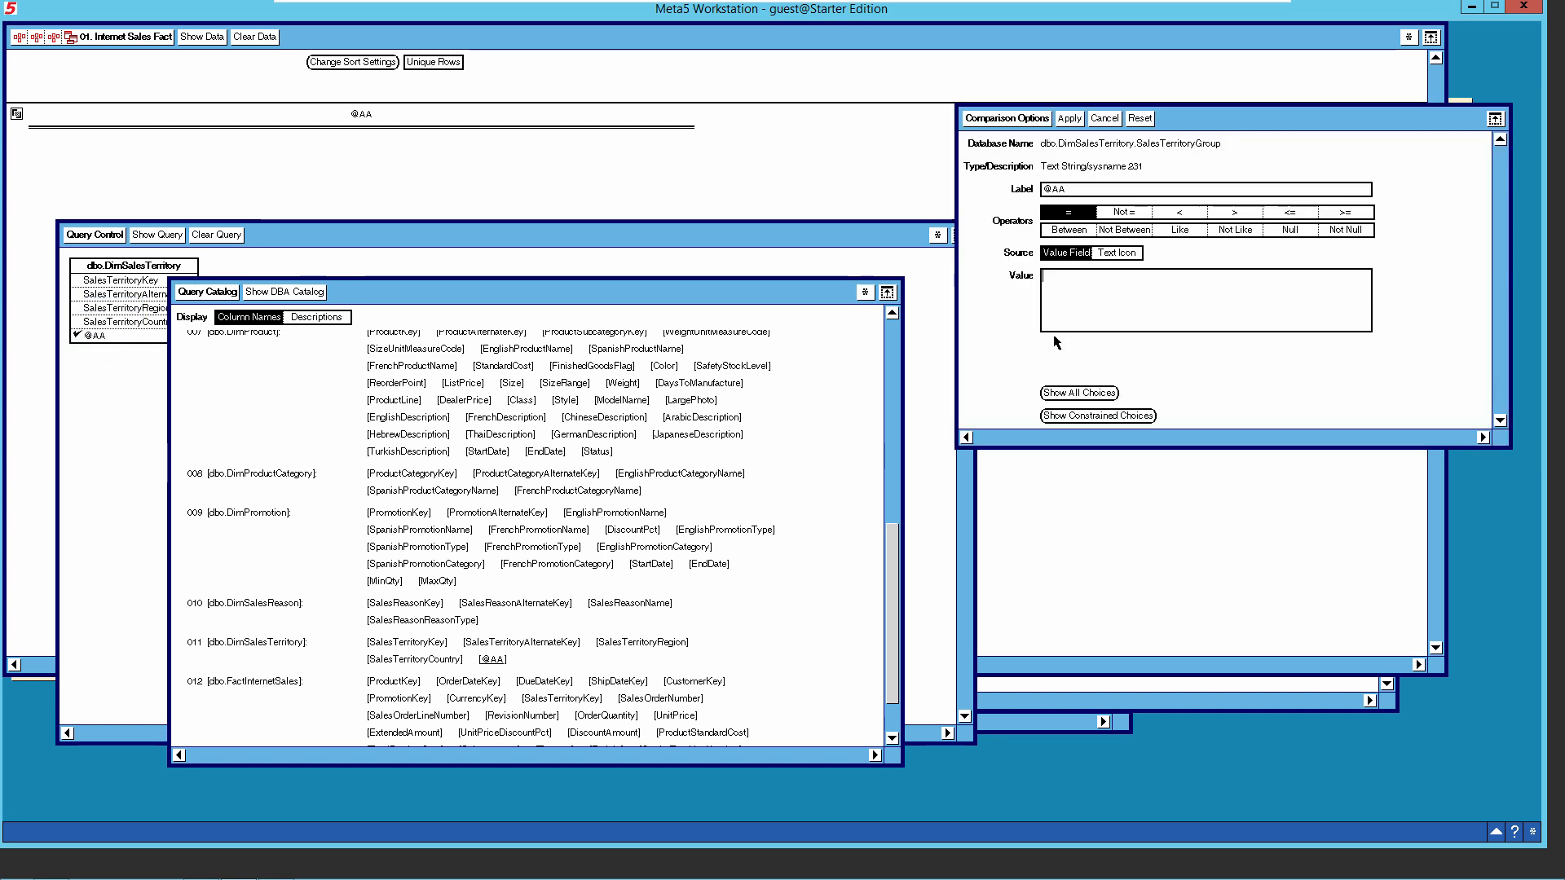
click(1084, 190)
key(BackSpace)
key(BackSpace)
key(BackSpace)
text(S)
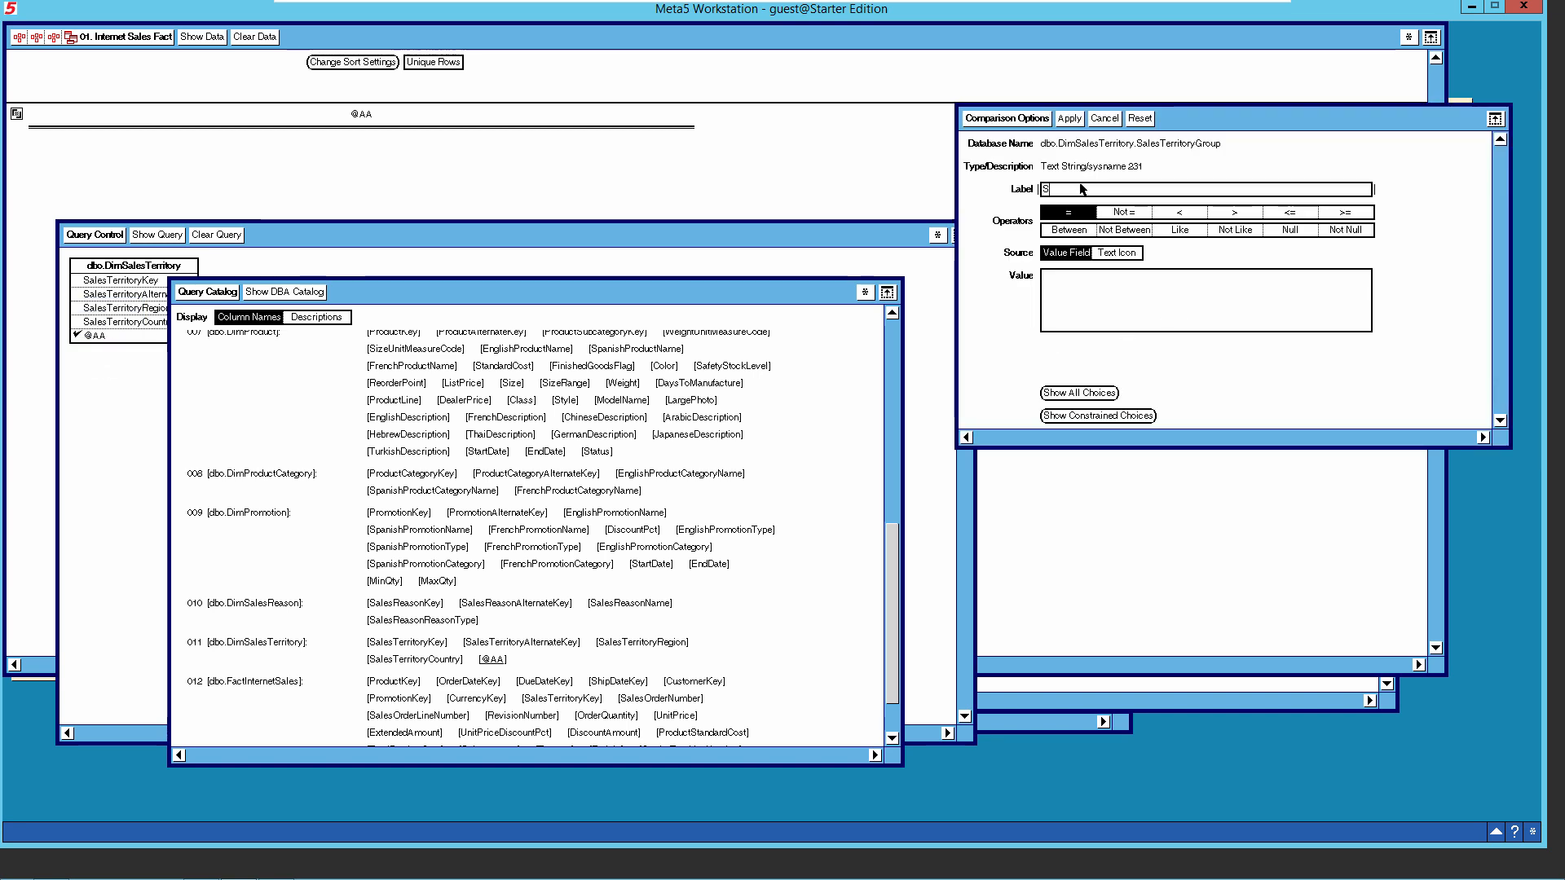
text(ales)
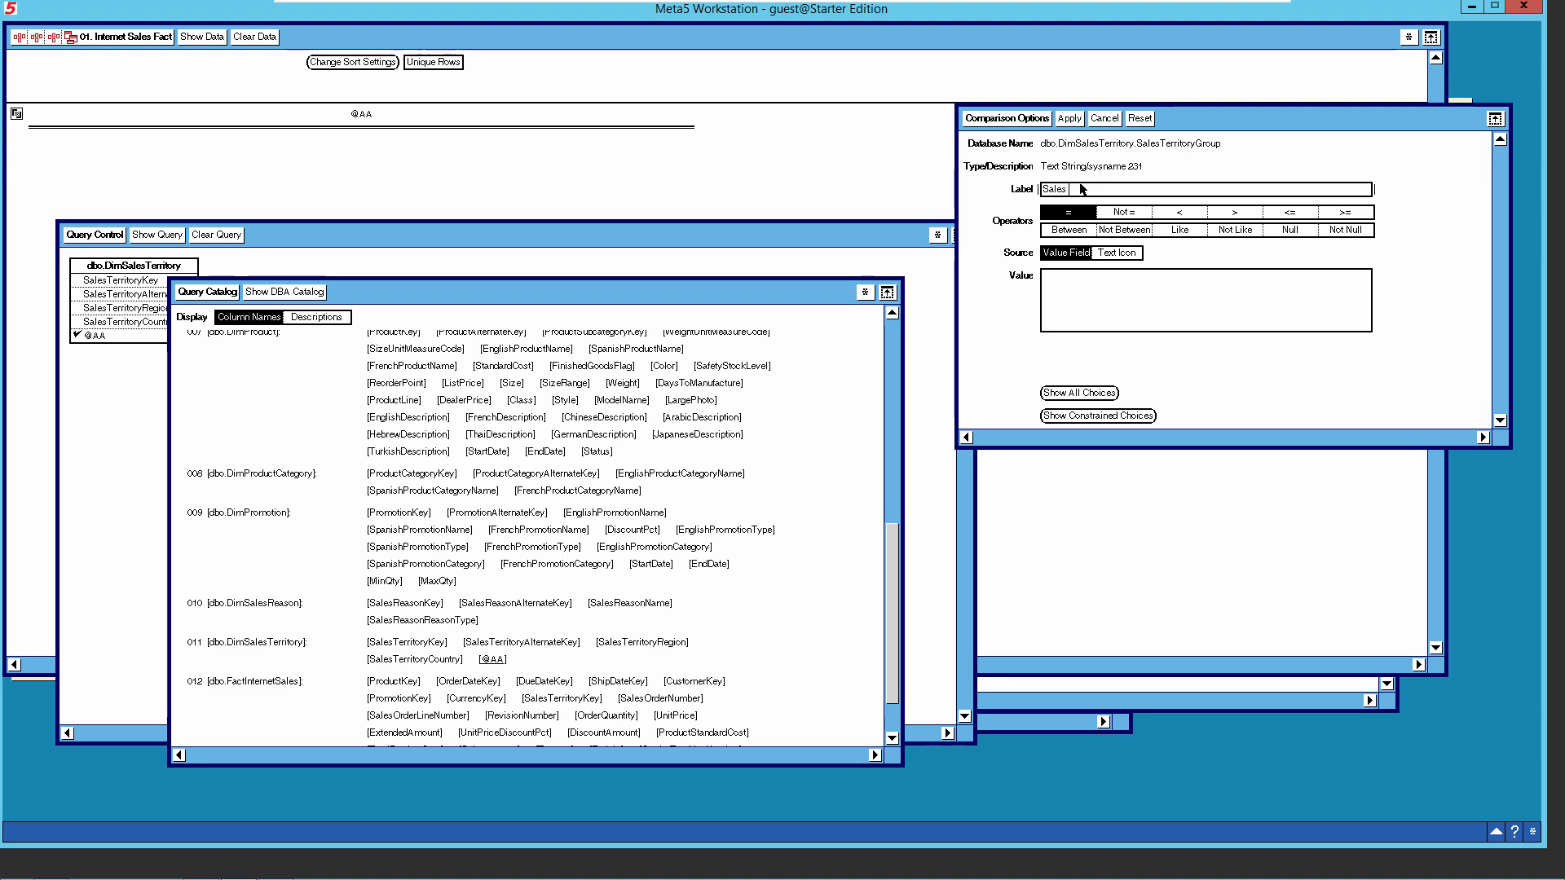
text( Terriroty)
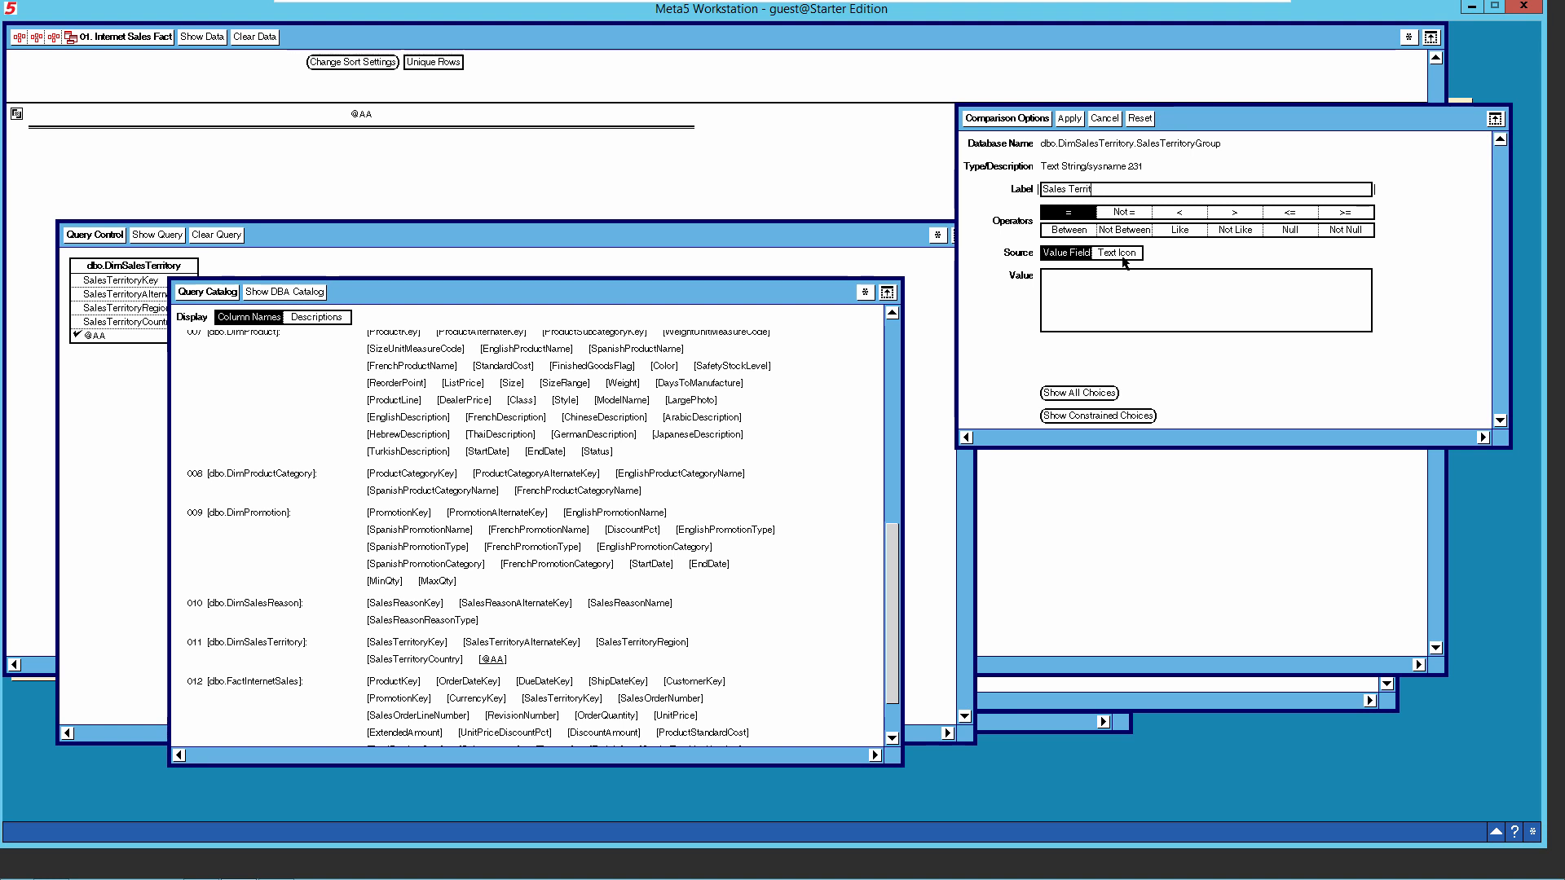
text(ry Gr)
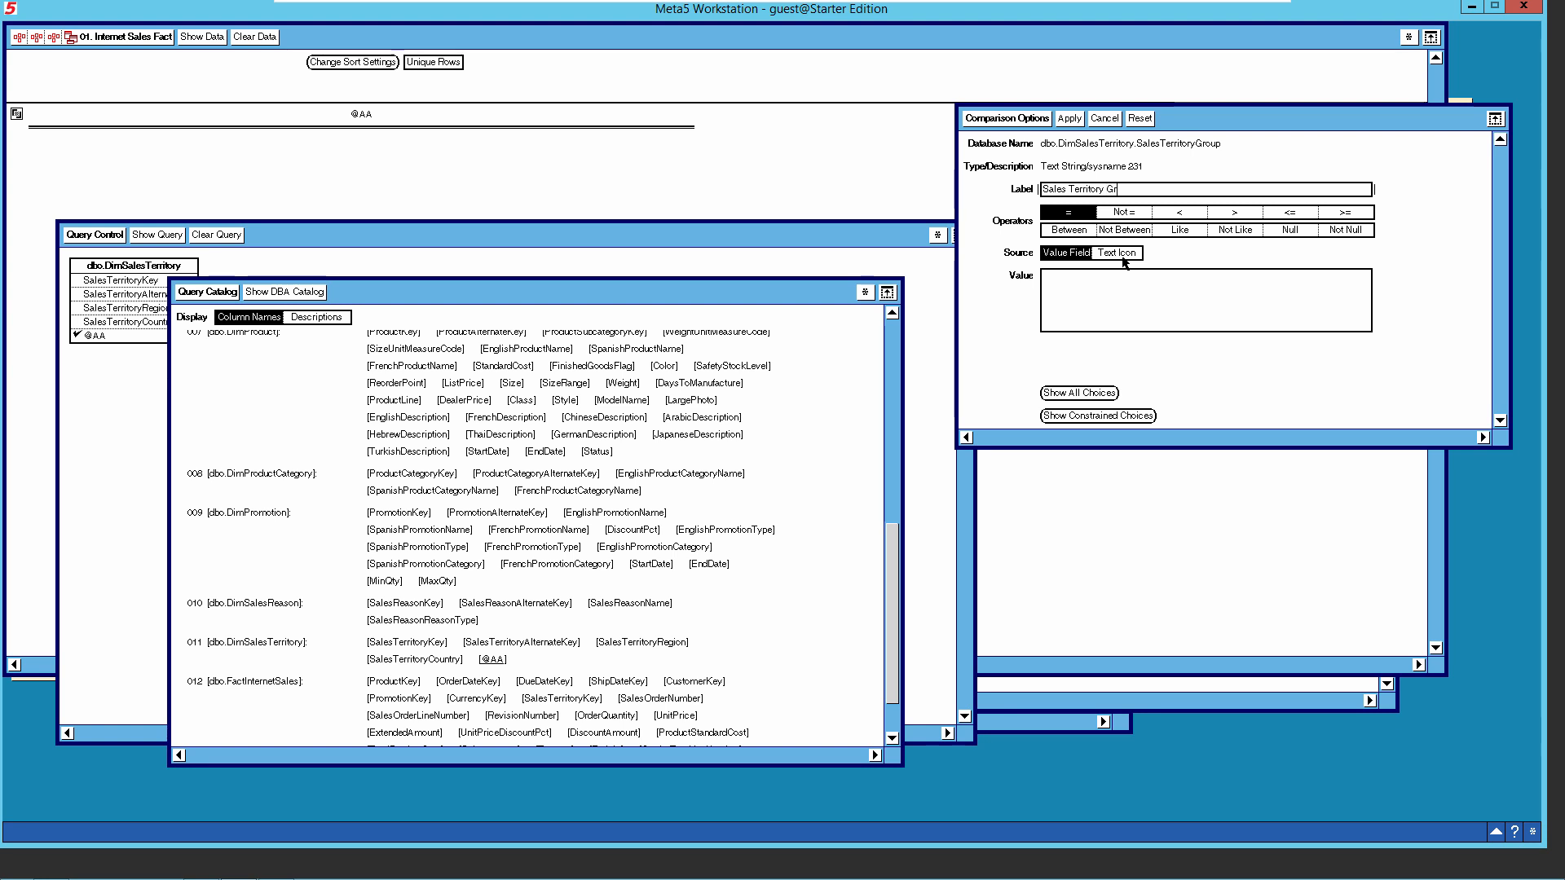
text(oup)
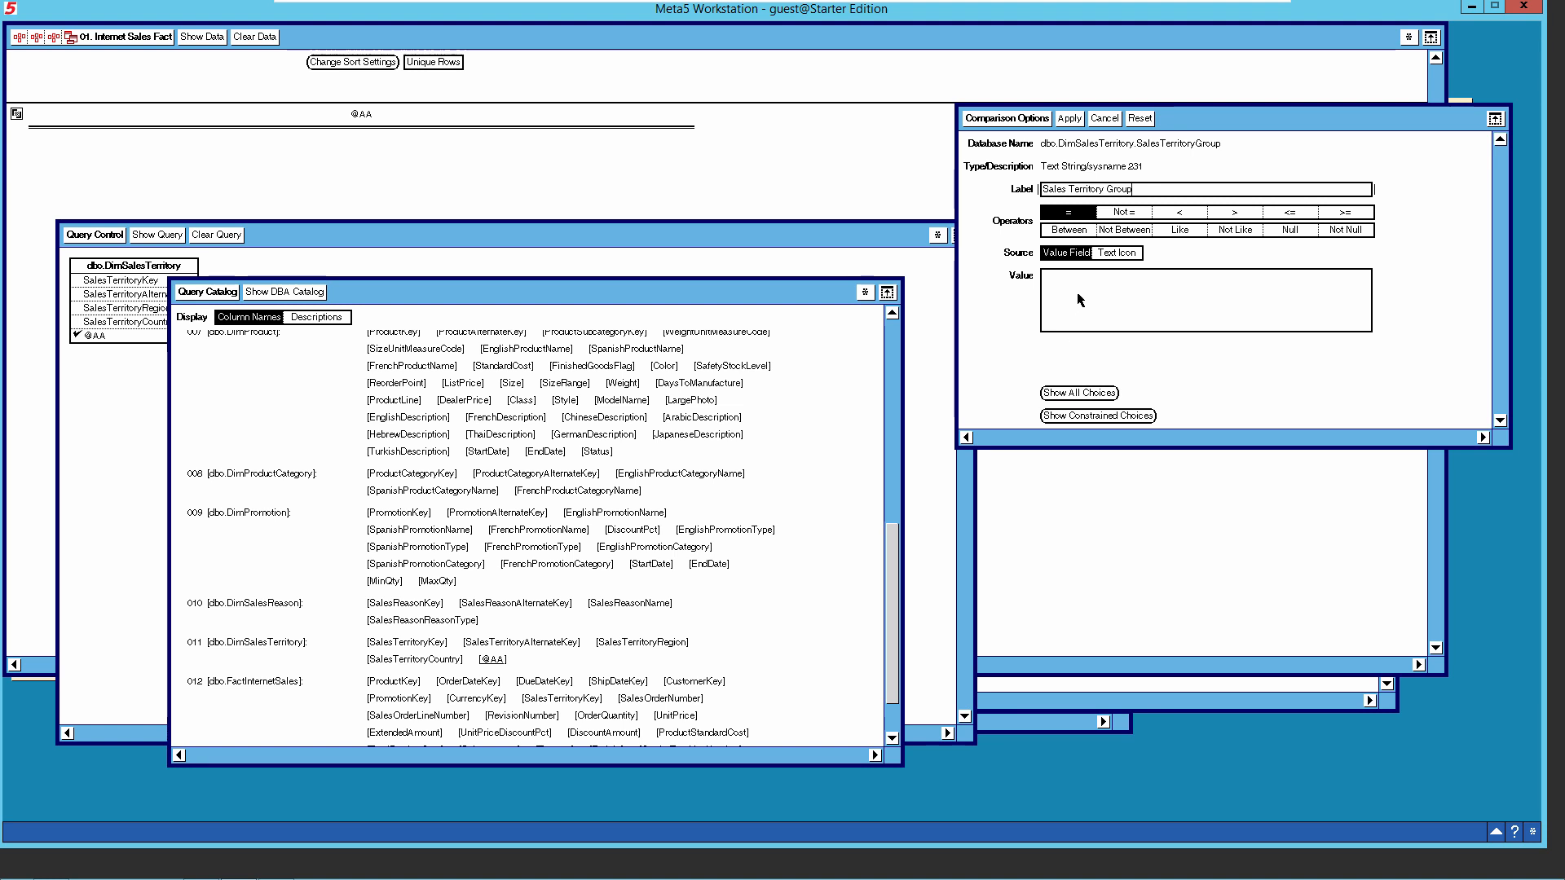
text(@AA)
click(1048, 120)
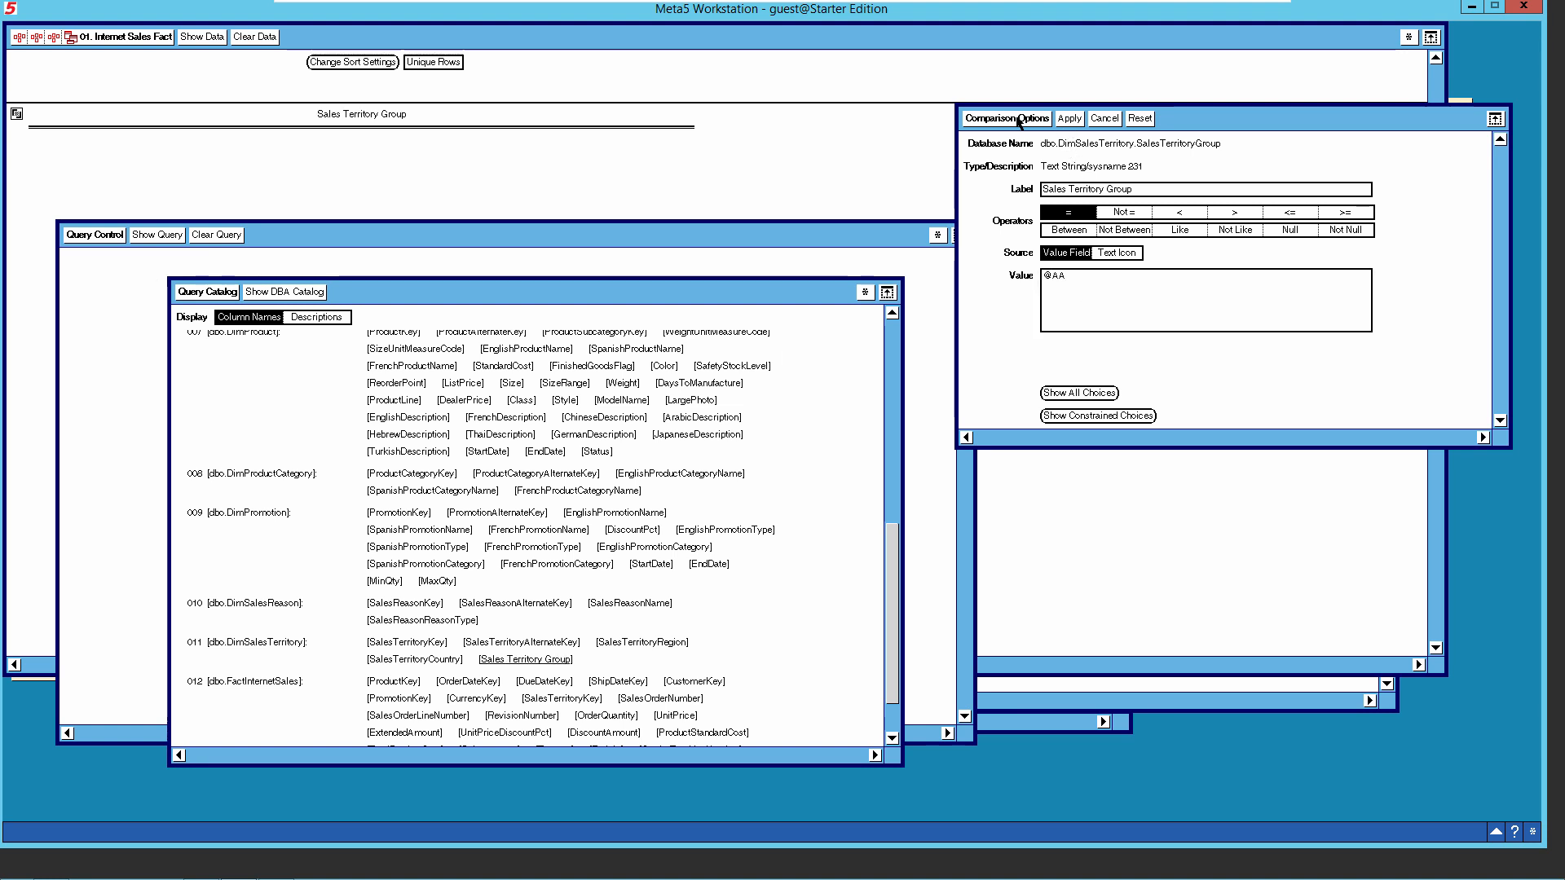
click(1018, 119)
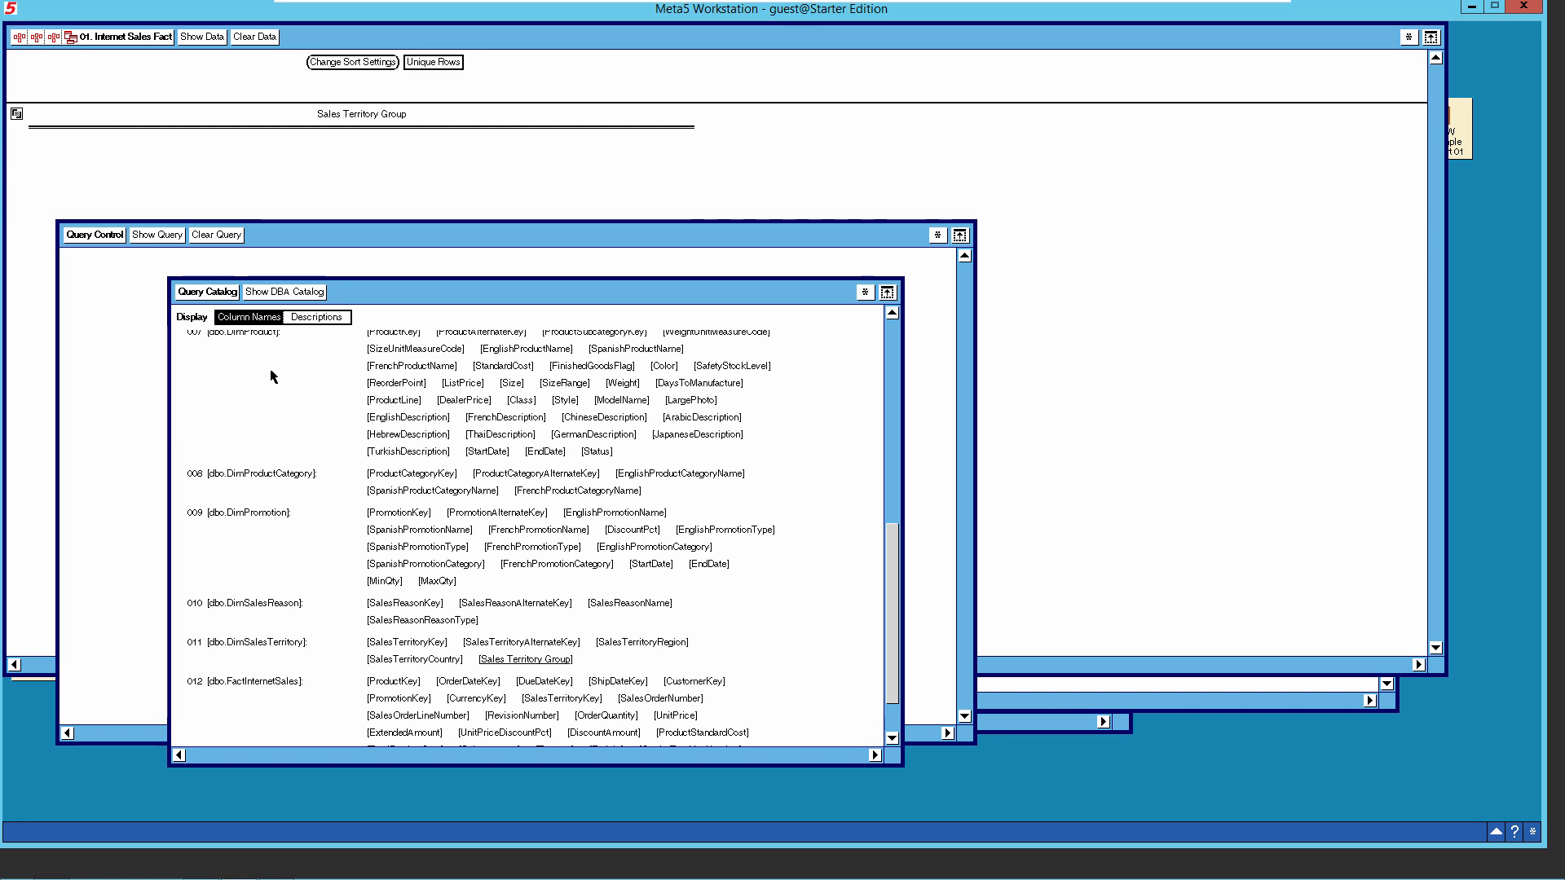
Check the selected tables in the DBA catalog, then add CurrencyKey and CurrencyAlternateKey from dbo.DimCurrency after Sales Territory Group.
click(279, 293)
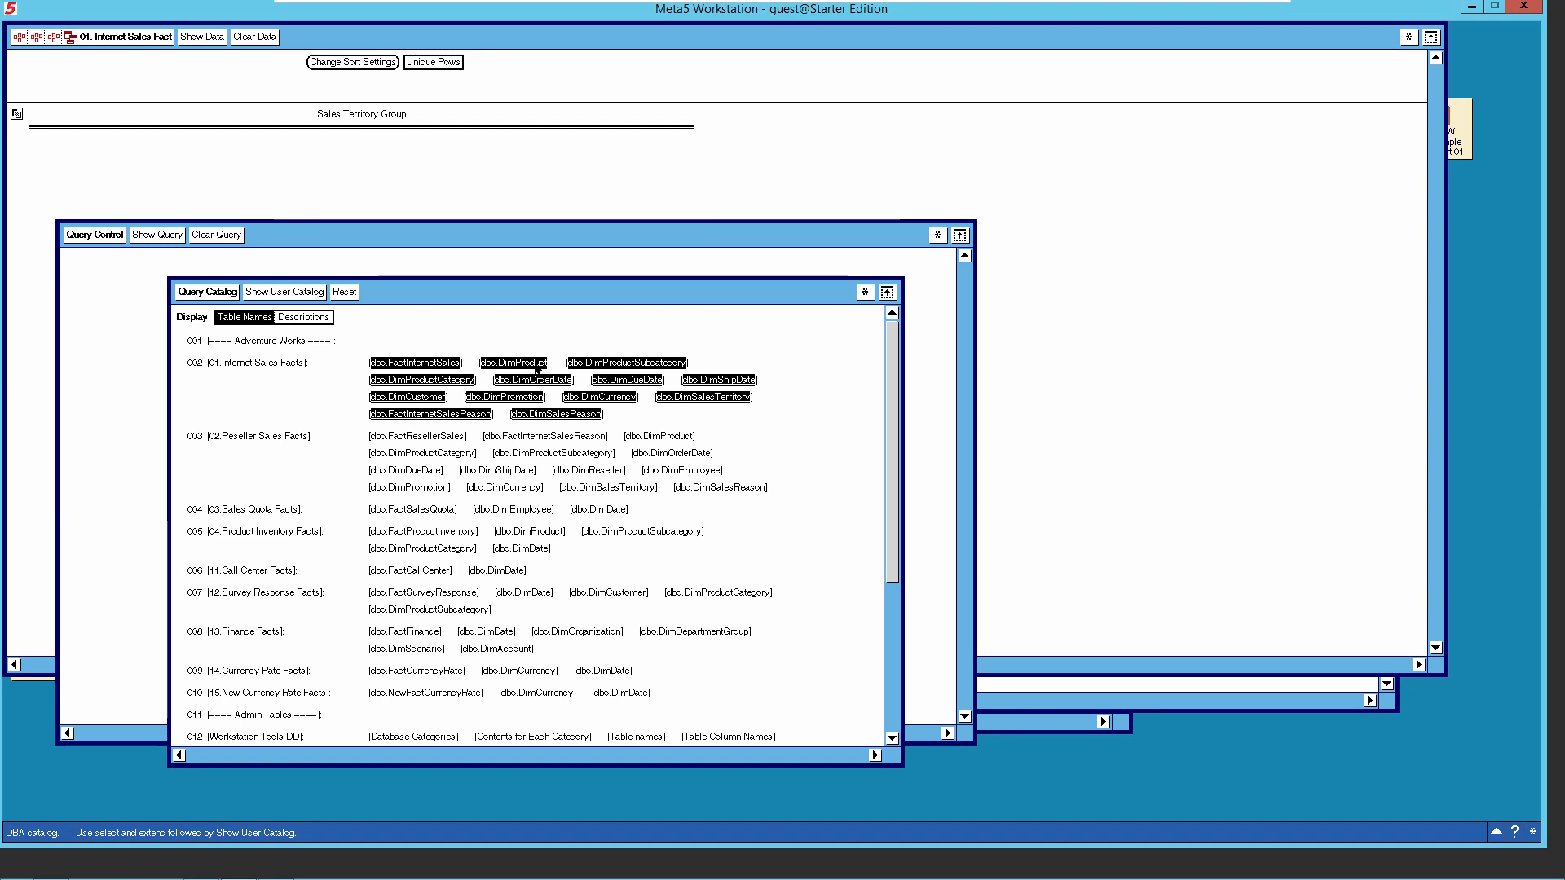
click(278, 295)
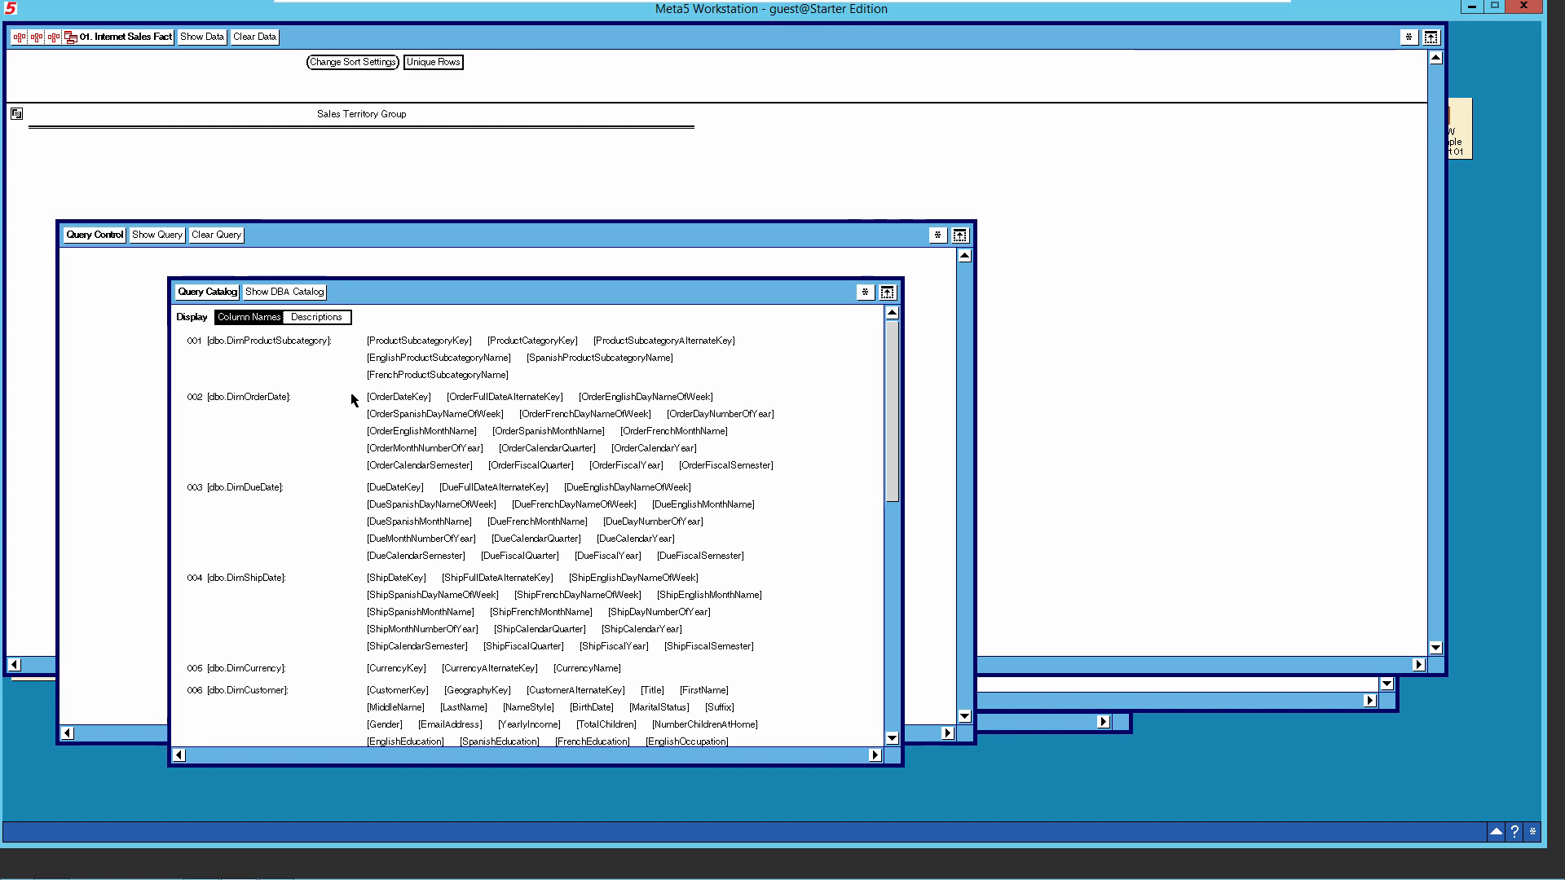
click(396, 668)
drag(426, 484, 470, 125)
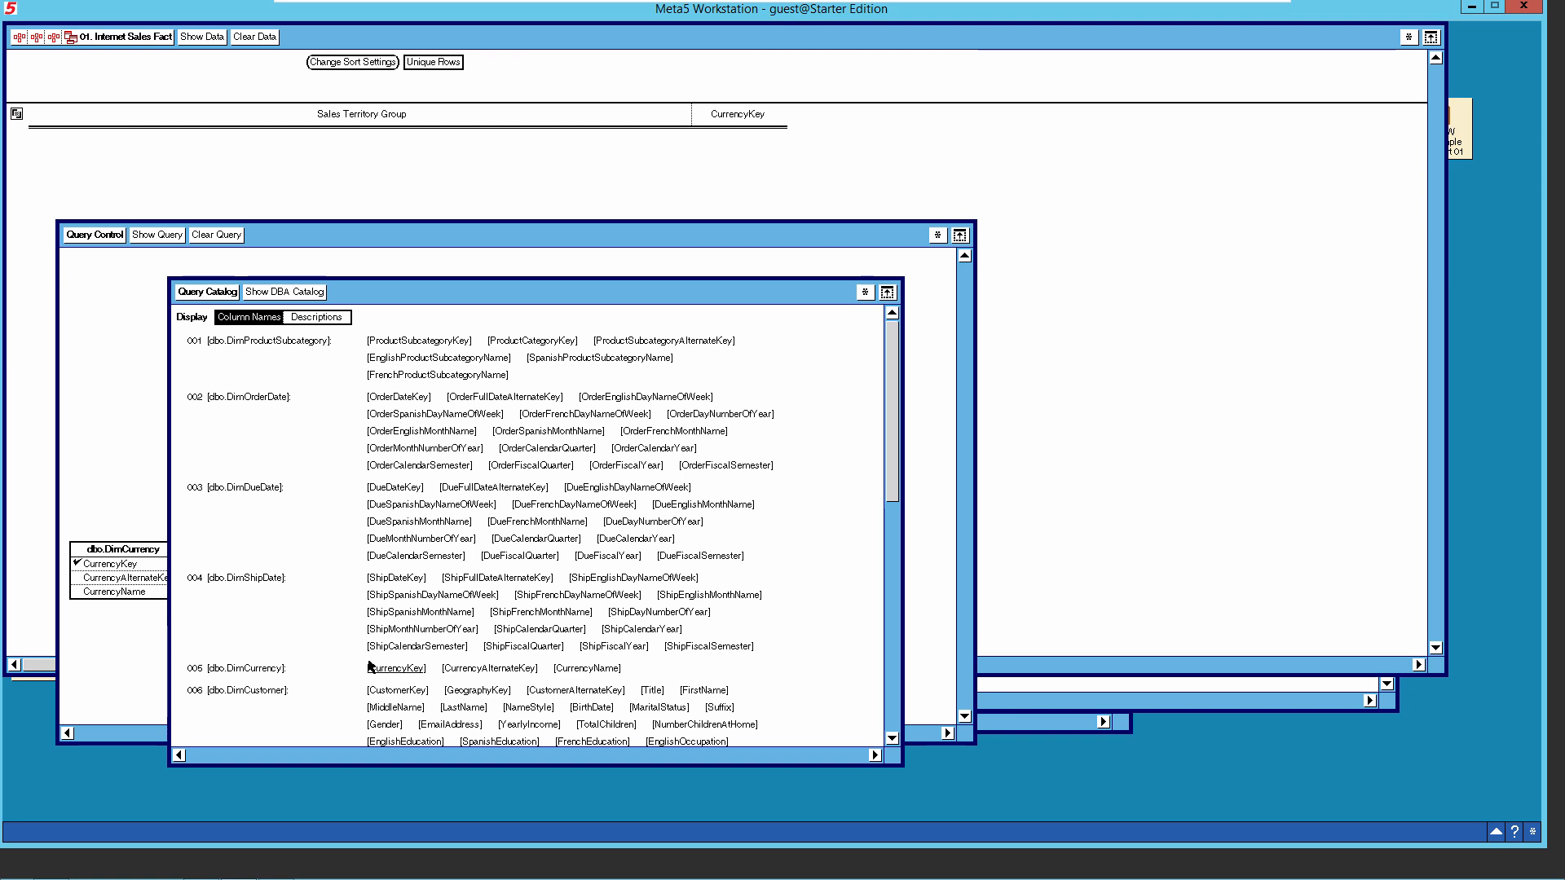
drag(480, 668, 757, 124)
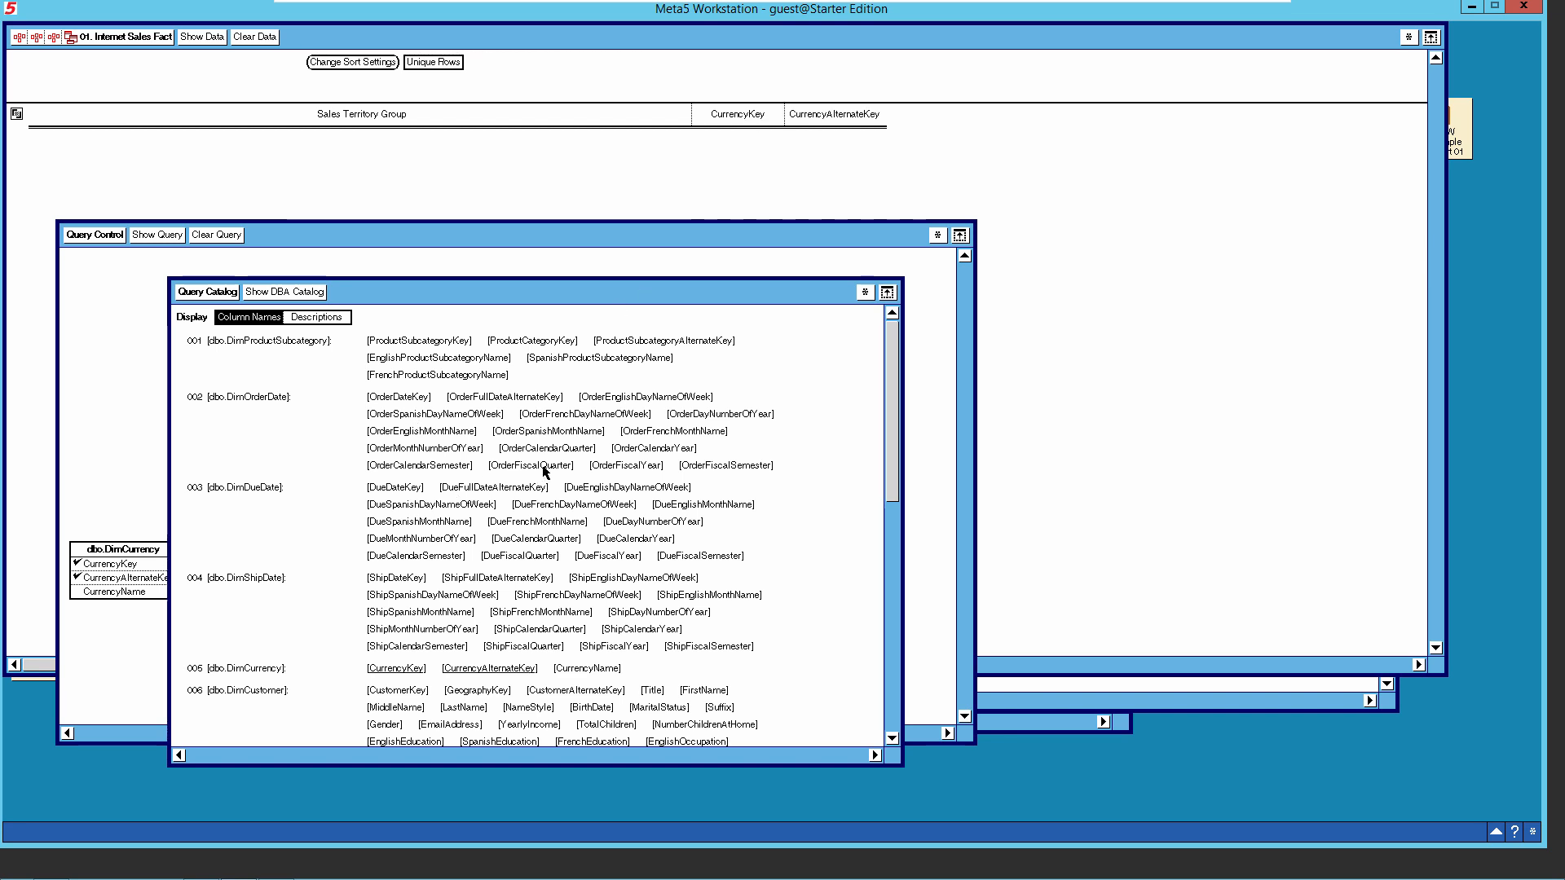
Add OrderCalendarYear, OrderCalendarQuarter, OrderMonthNumberOfYear and OrderEnglishMonthName from dbo.DimOrderDate to the end of the query columns.
drag(639, 450, 843, 125)
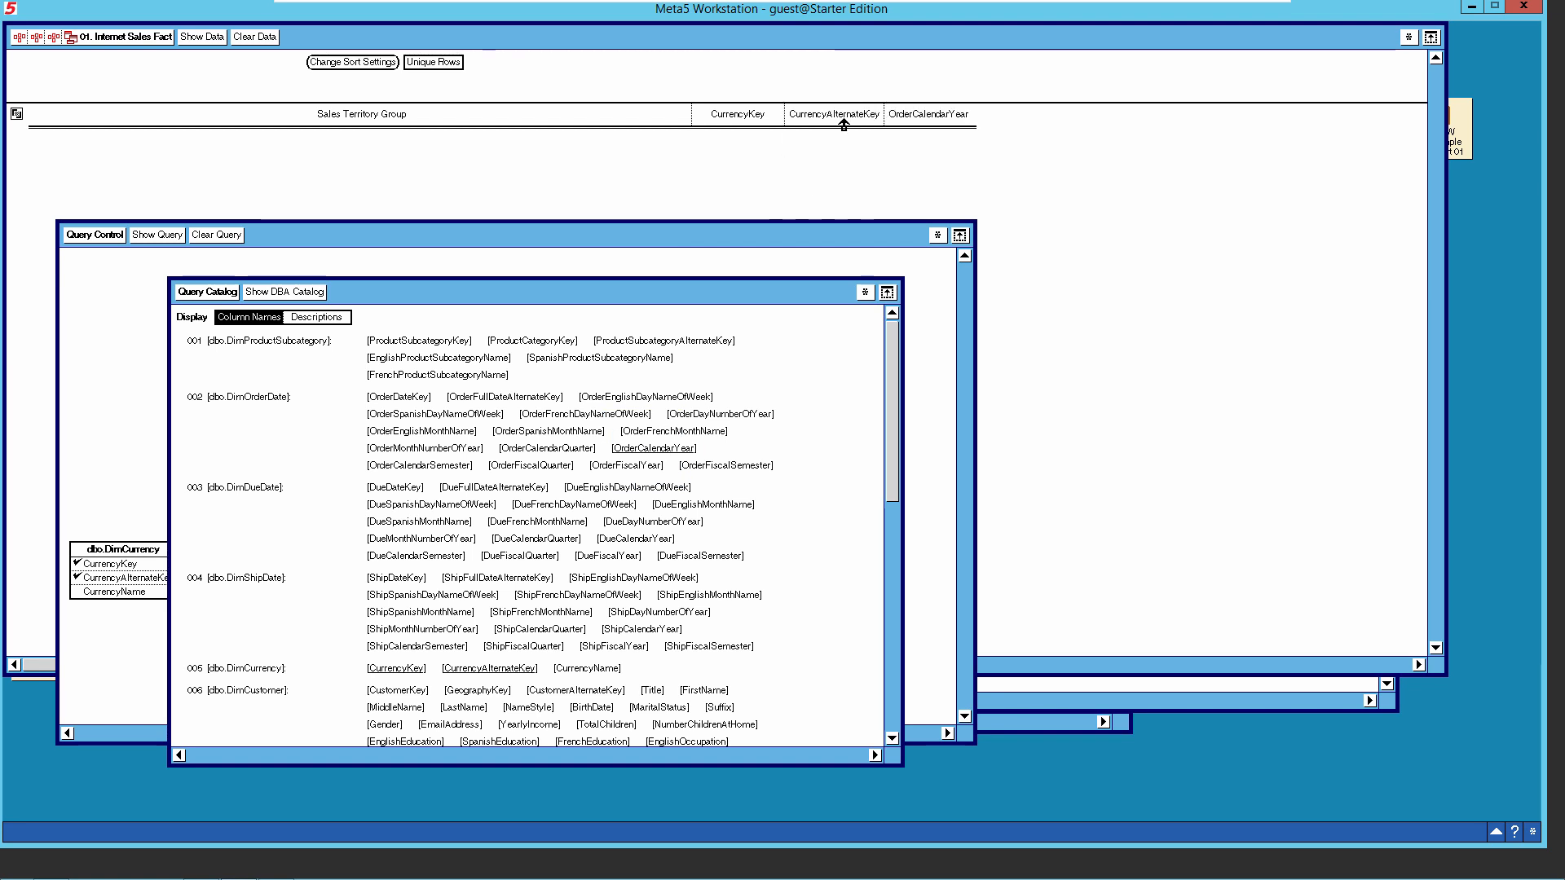
drag(550, 450, 945, 126)
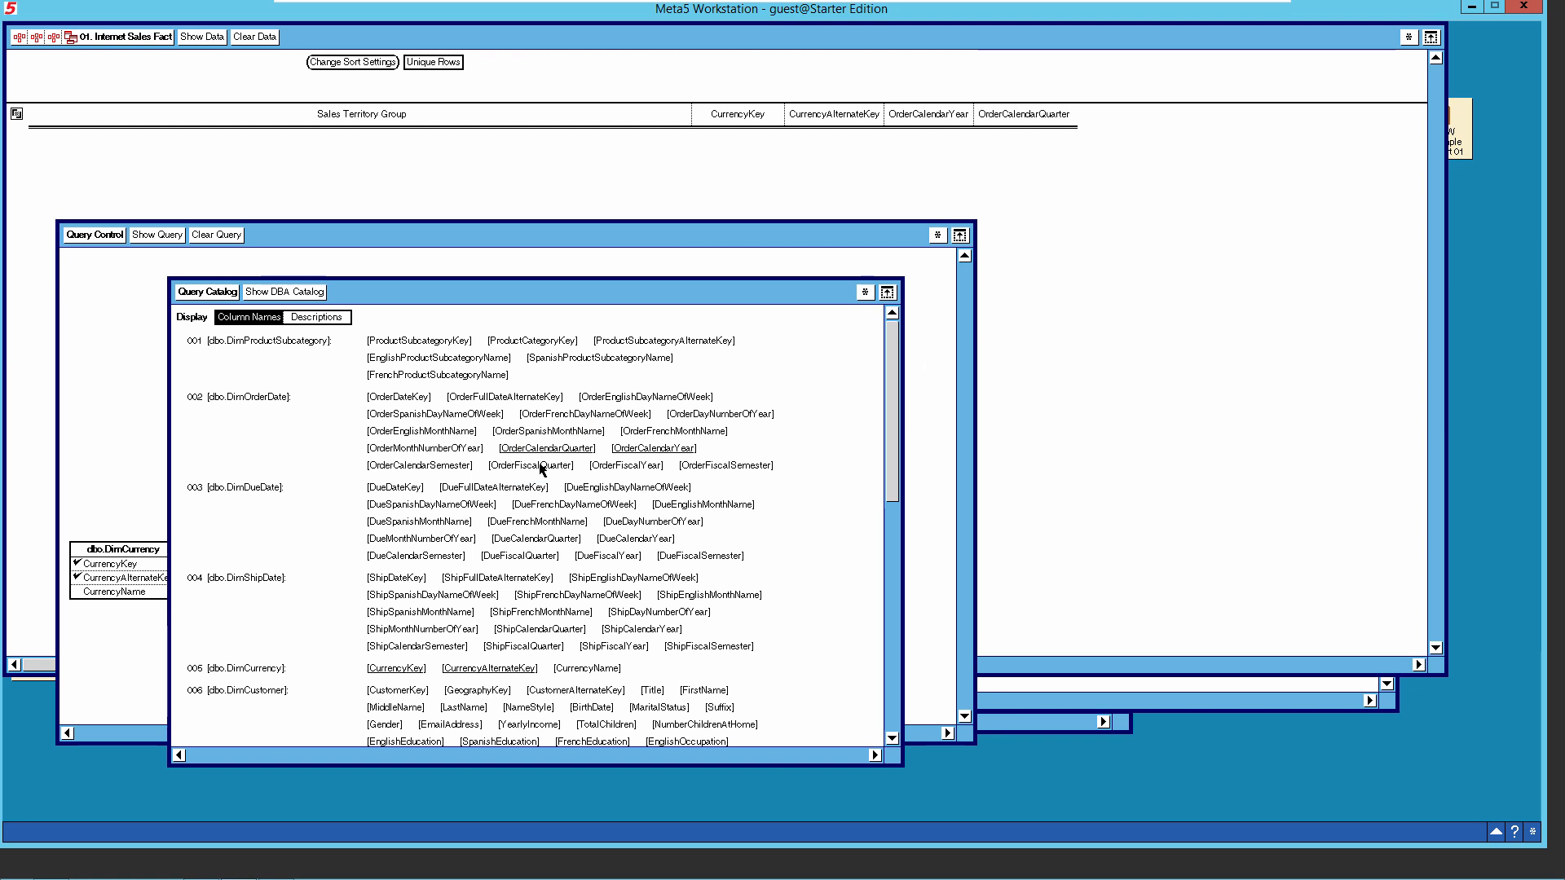
drag(449, 450, 1040, 124)
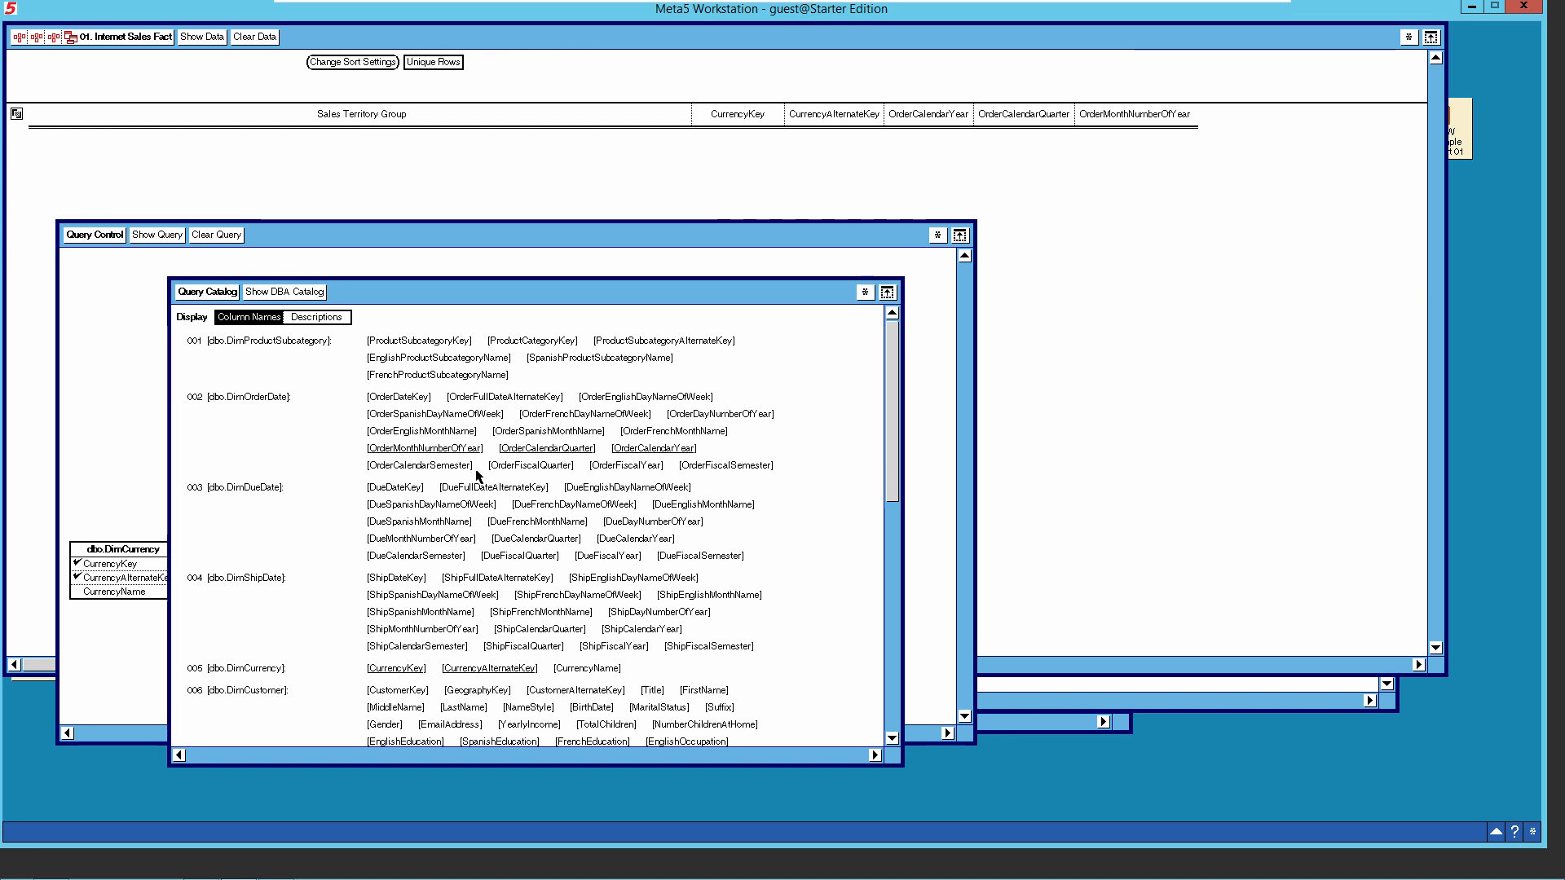
drag(434, 436, 1043, 230)
drag(1147, 117, 1147, 117)
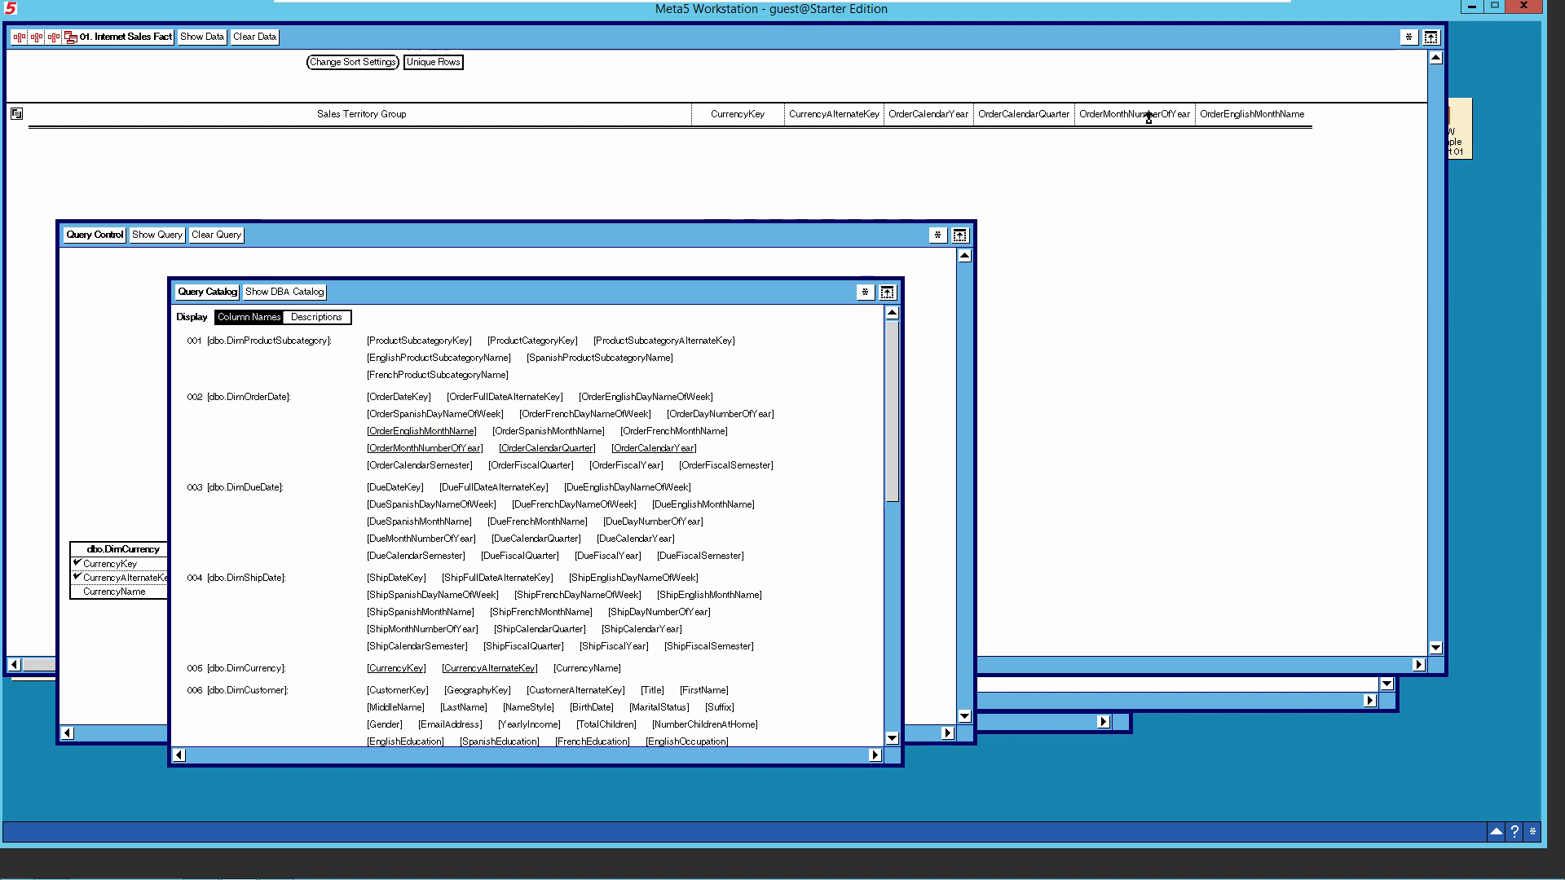
Add SalesTerritoryCountry from dbo.DimSalesTerritory after the OrderEnglishMonthName column and bring the new column into view.
drag(894, 511, 878, 674)
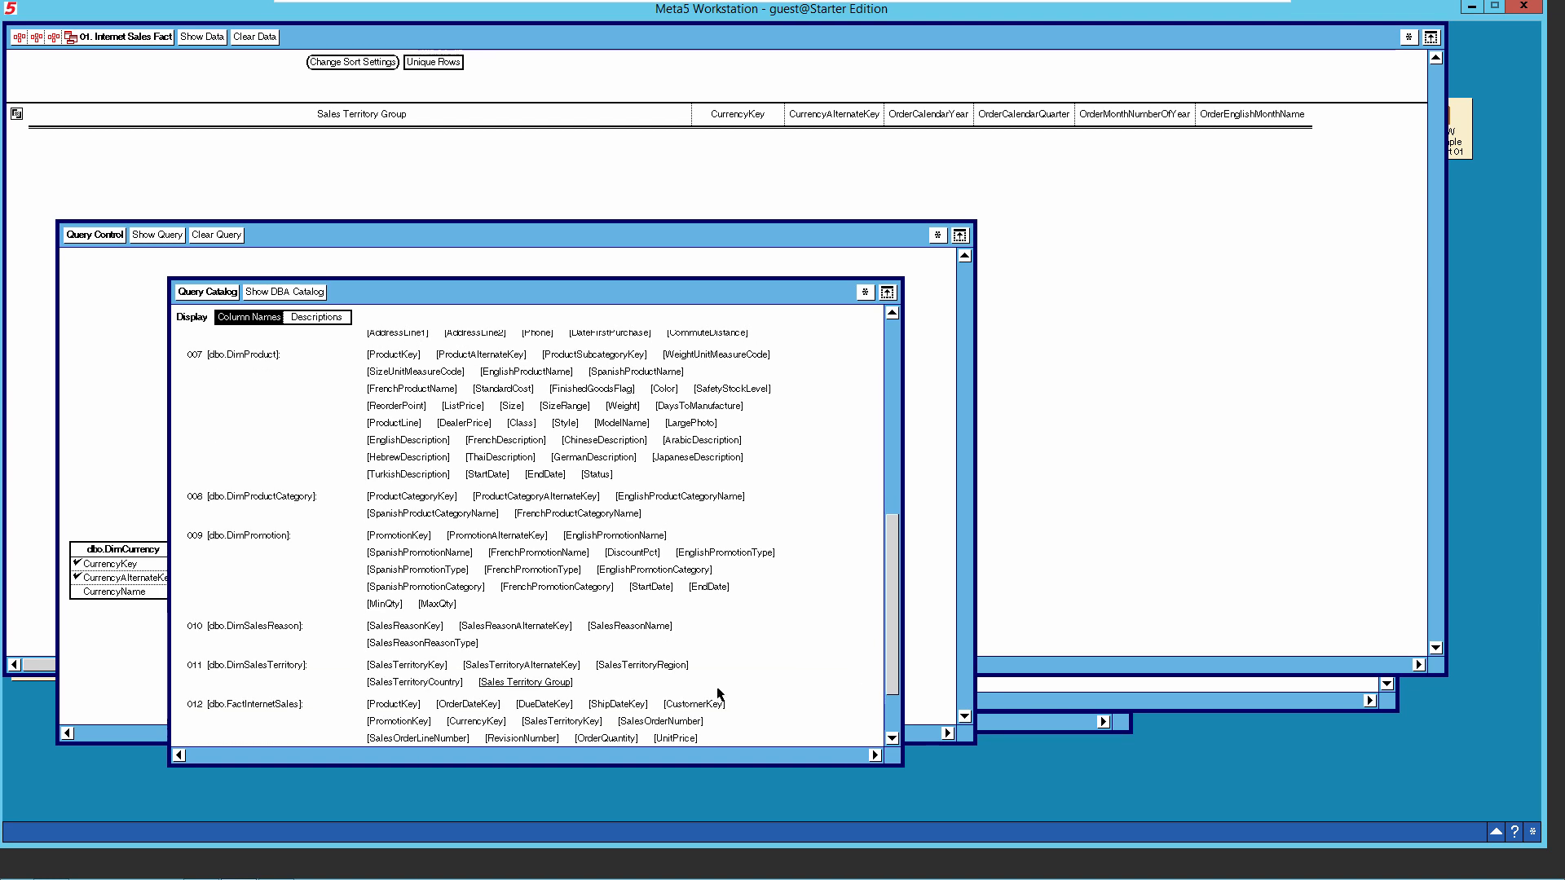
click(417, 684)
right_click(418, 686)
click(444, 683)
click(1243, 128)
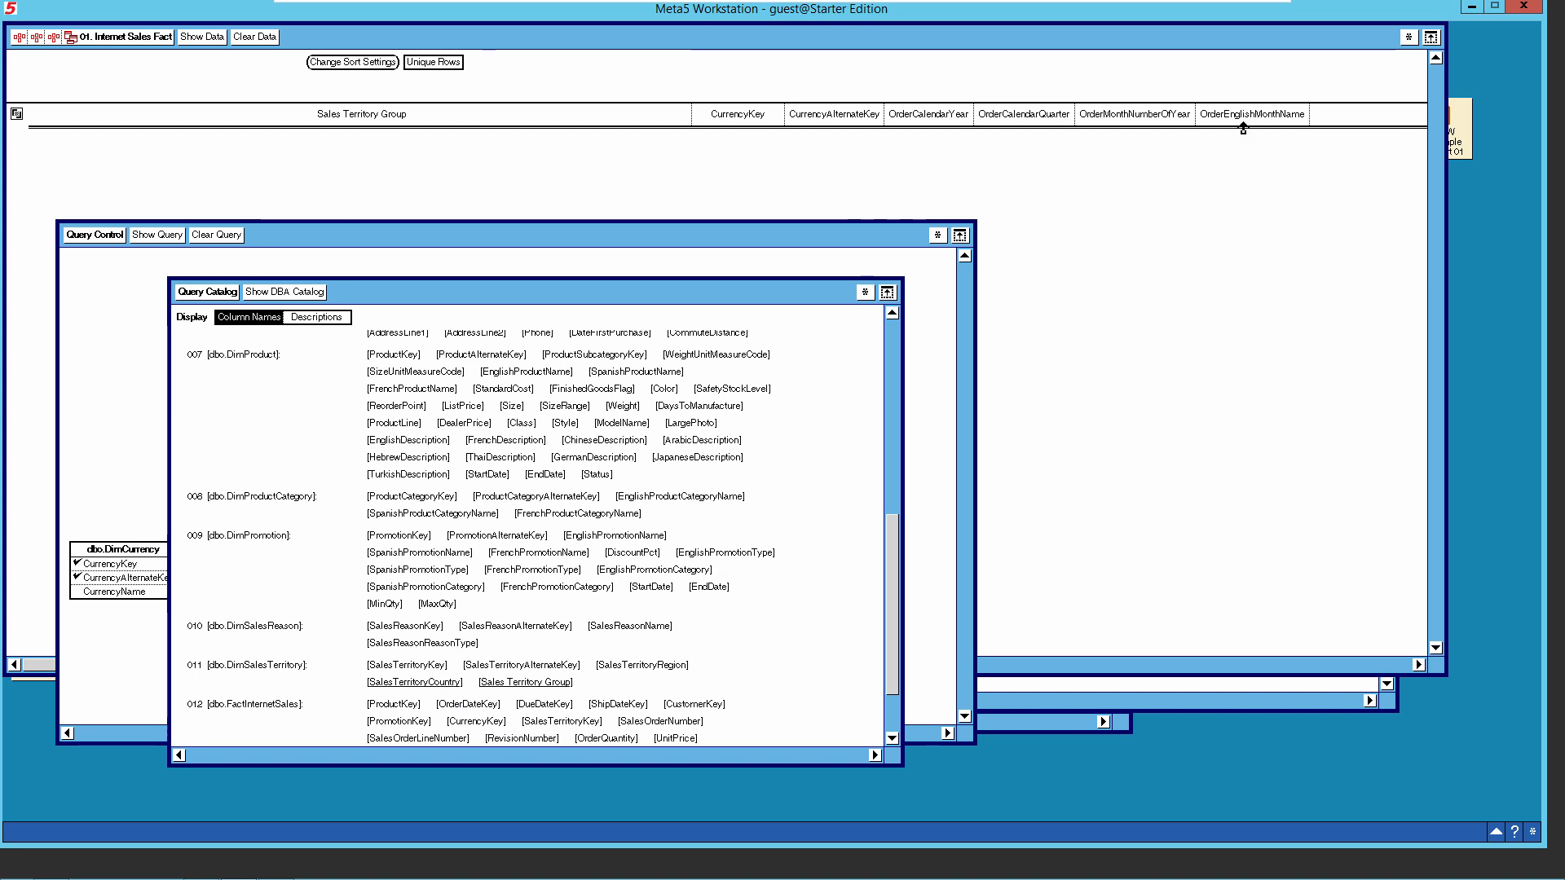
click(1402, 667)
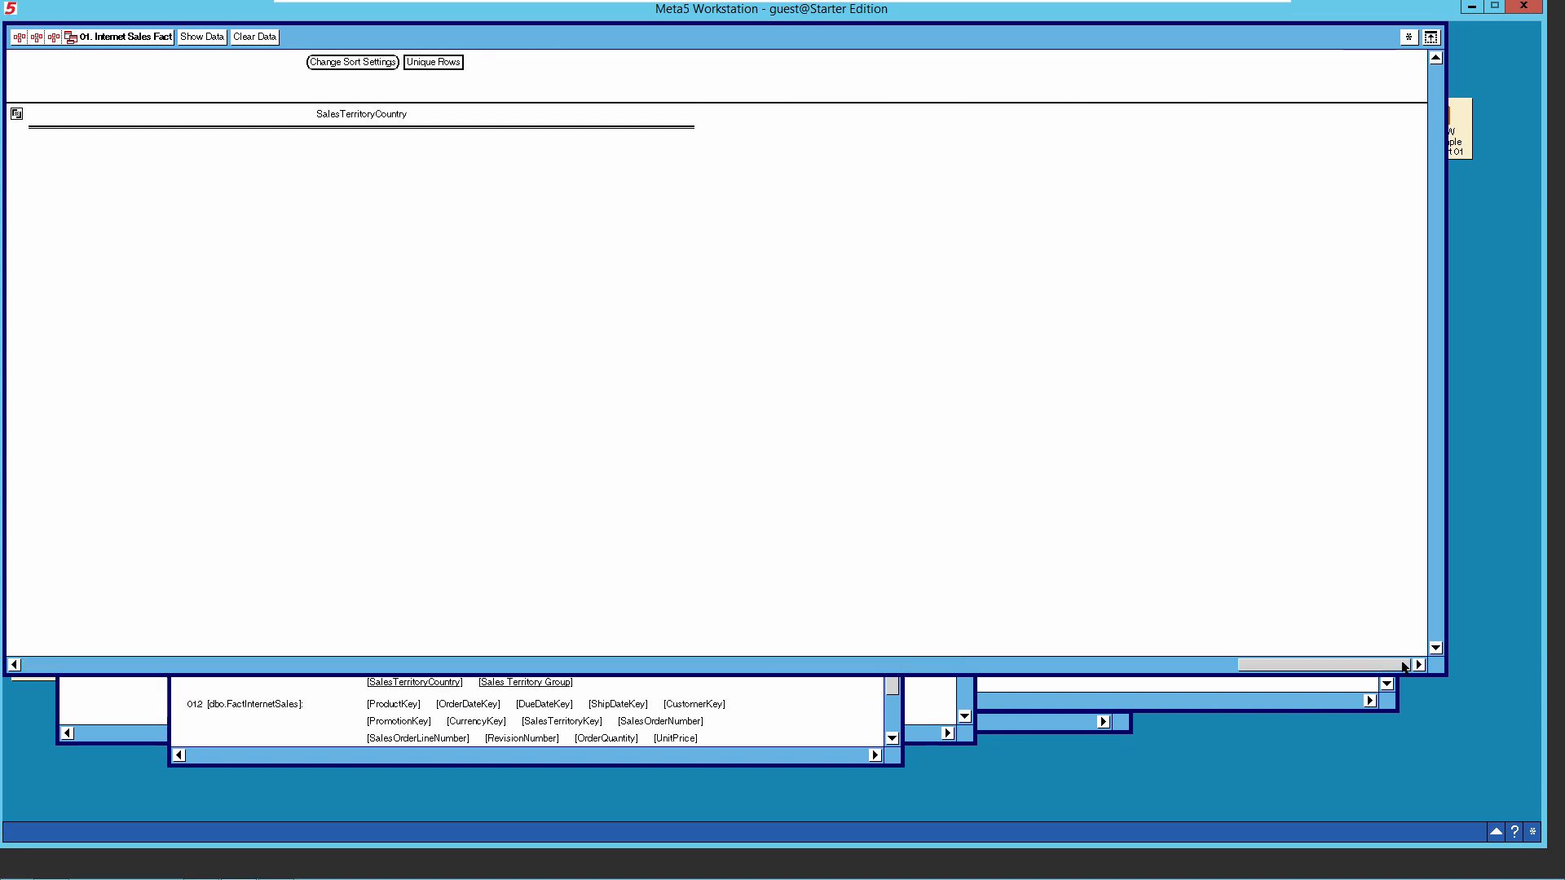
Add SalesTerritoryRegion from dbo.DimSalesTerritory after the SalesTerritoryCountry column.
click(893, 763)
click(643, 666)
right_click(642, 666)
click(666, 664)
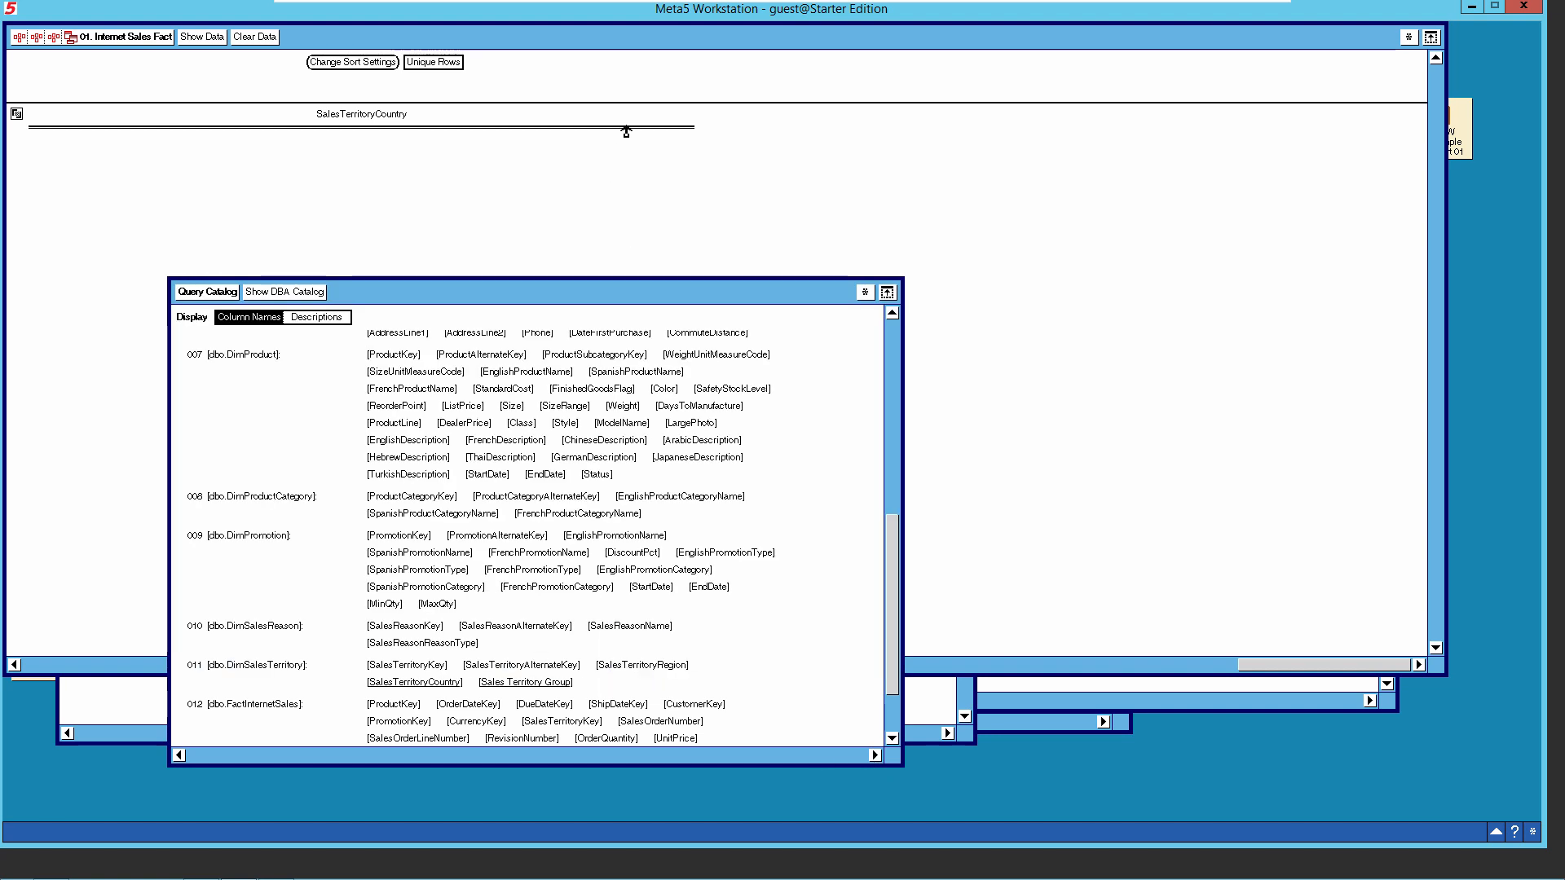
click(691, 124)
Add ProductCategoryKey and EnglishProductCategoryName from dbo.DimProductCategory after the SalesTerritoryRegion column.
click(893, 357)
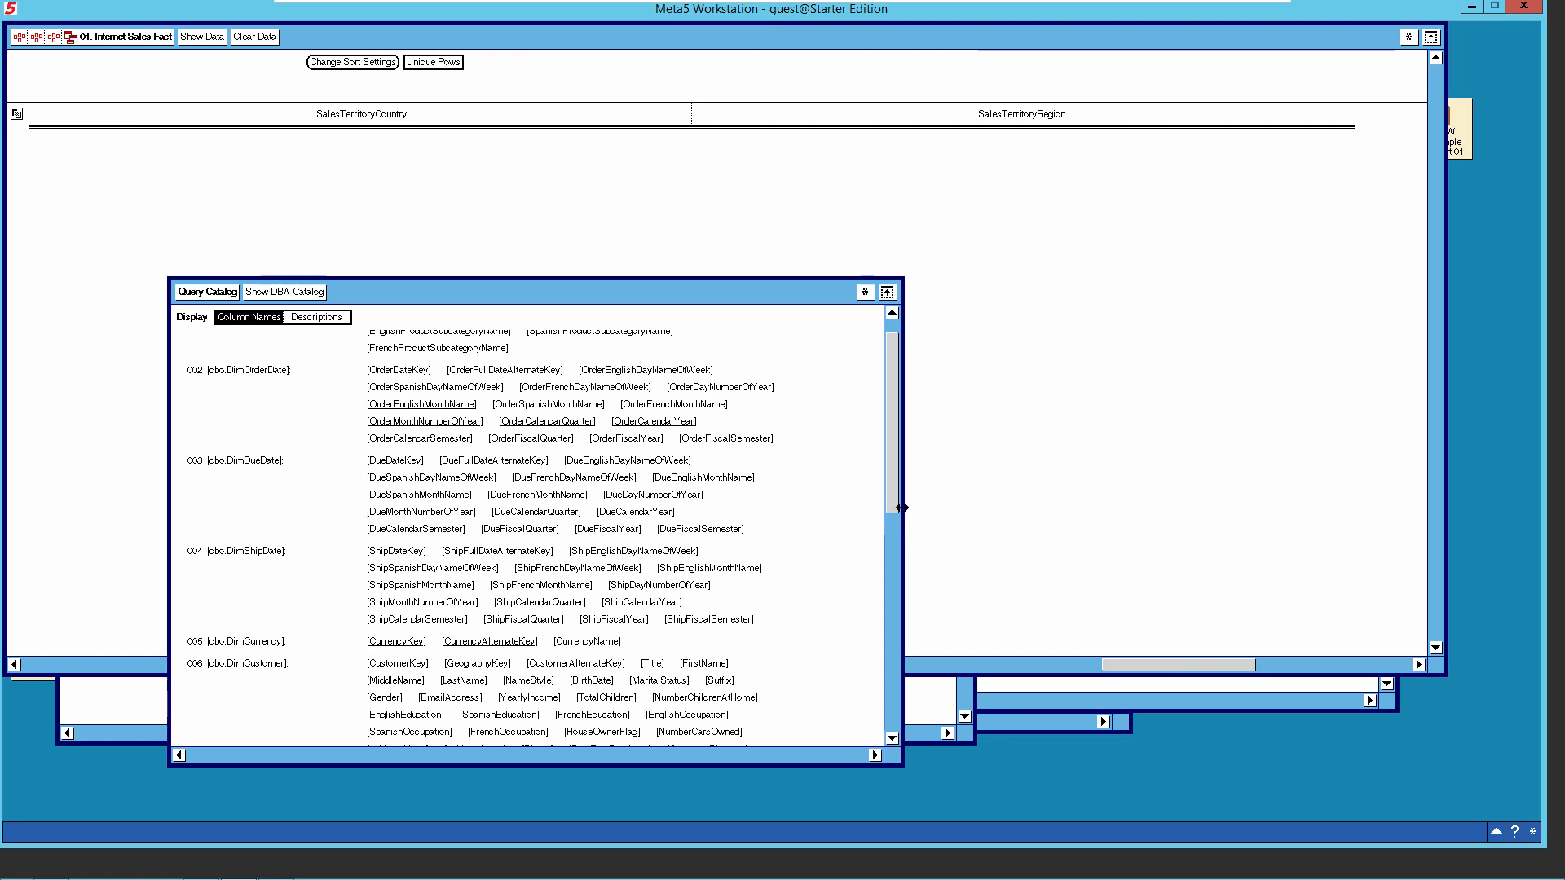
mouse_move(890, 492)
mouse_down()
mouse_move(893, 437)
mouse_move(891, 489)
mouse_up()
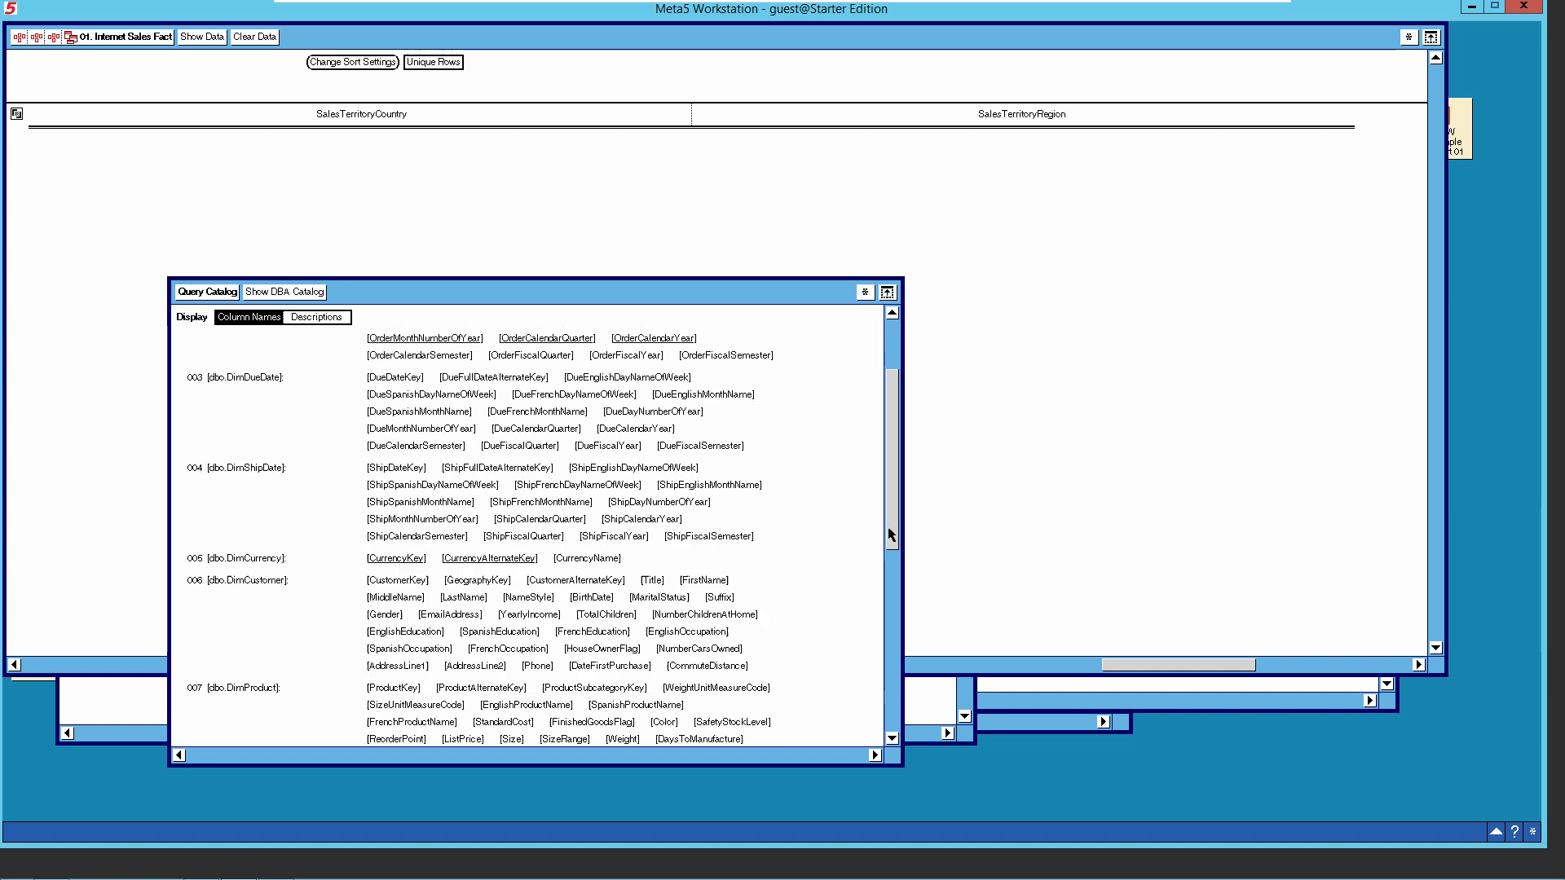
drag(892, 577, 875, 644)
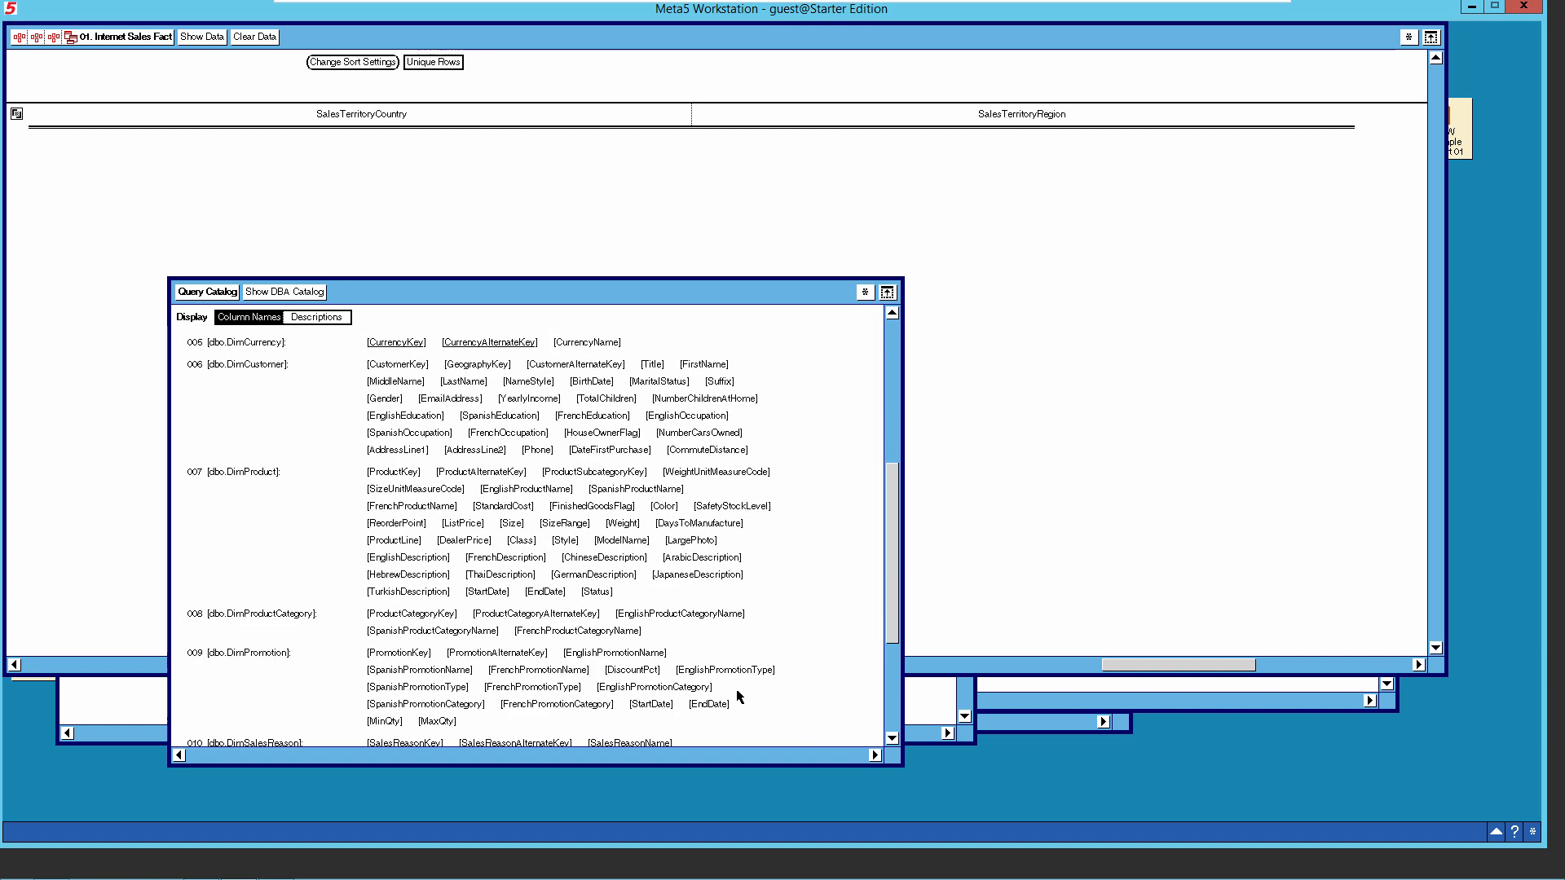
click(403, 615)
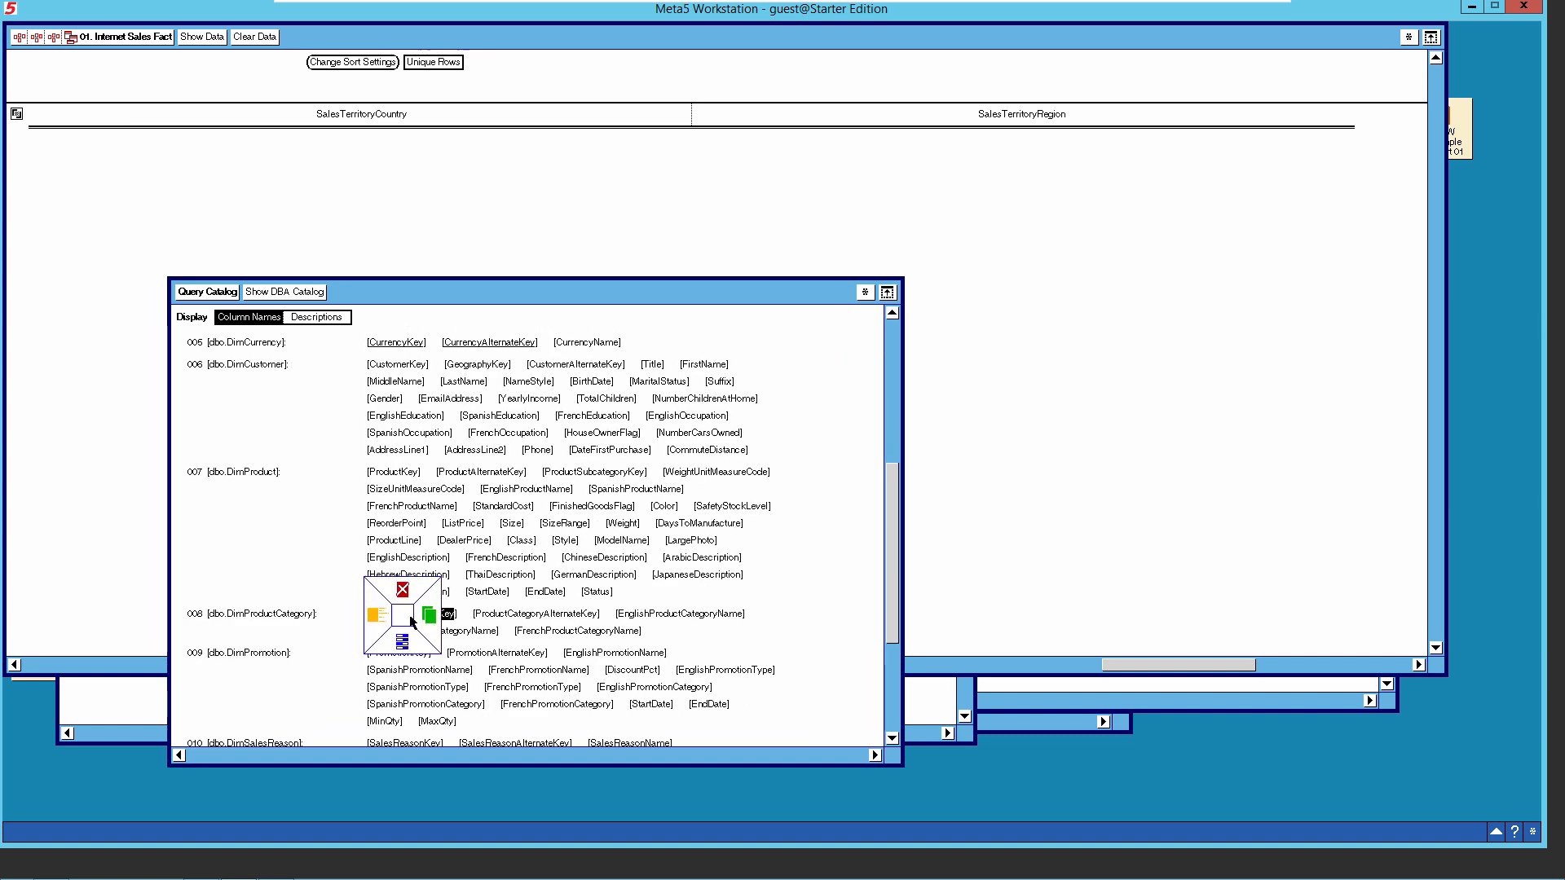
click(429, 617)
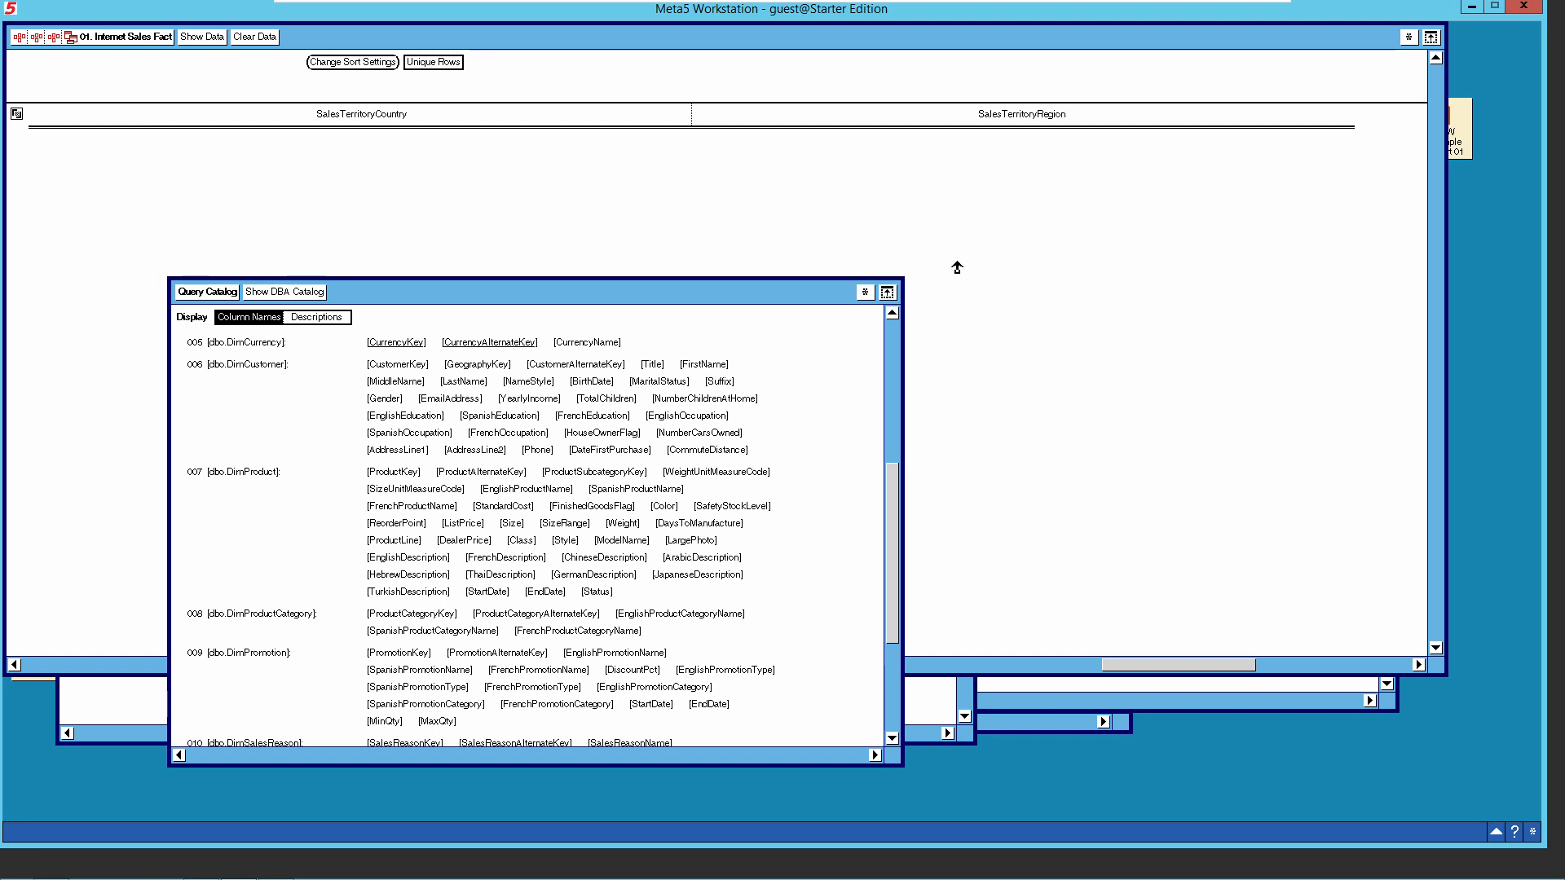
click(1116, 131)
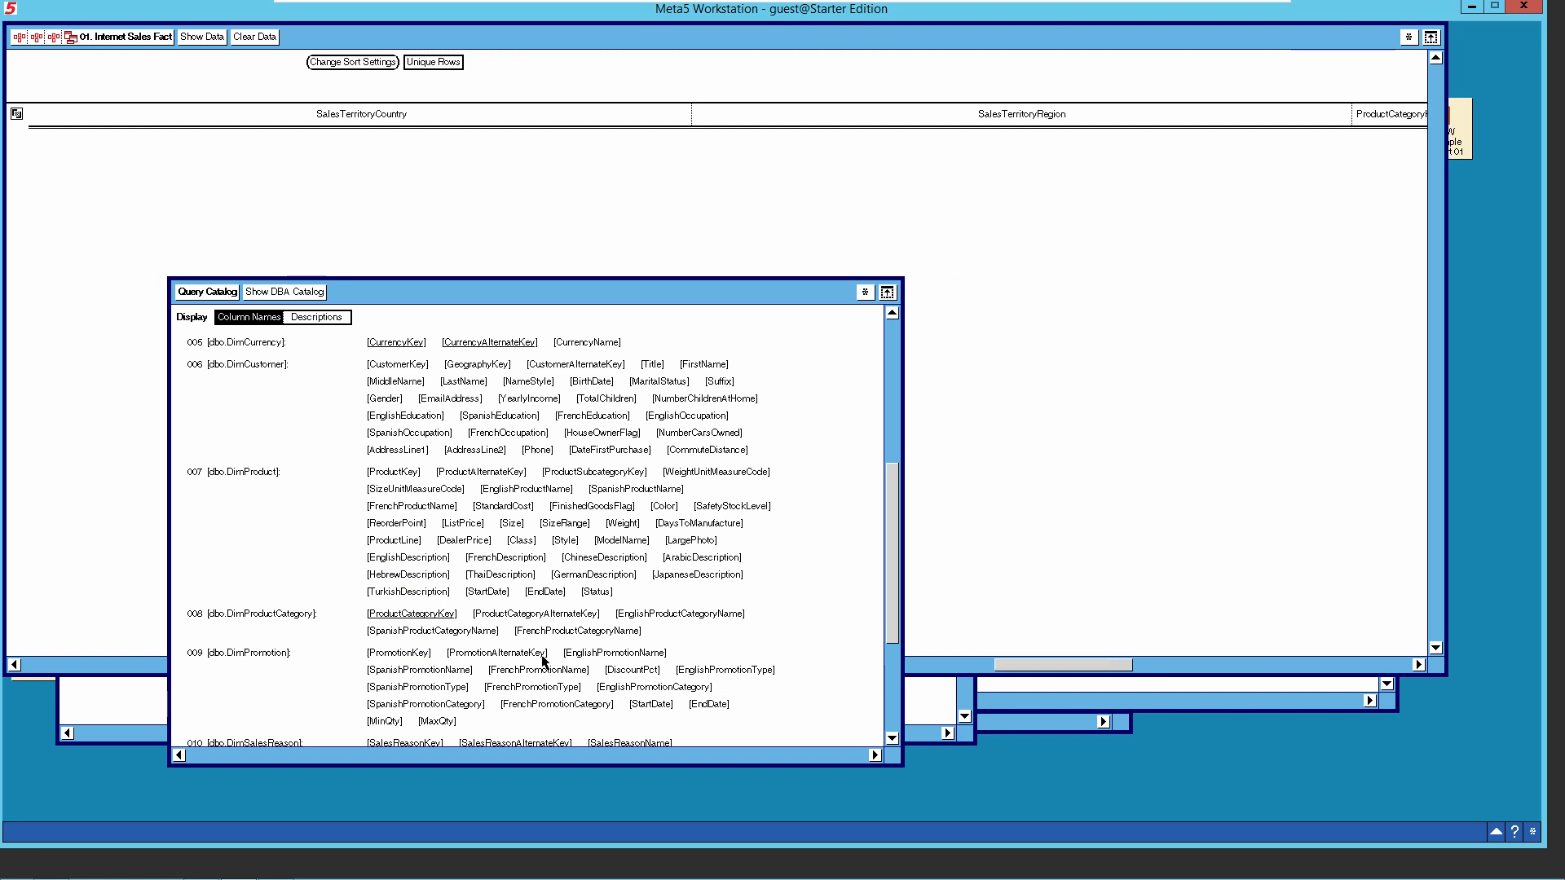
click(679, 615)
click(703, 616)
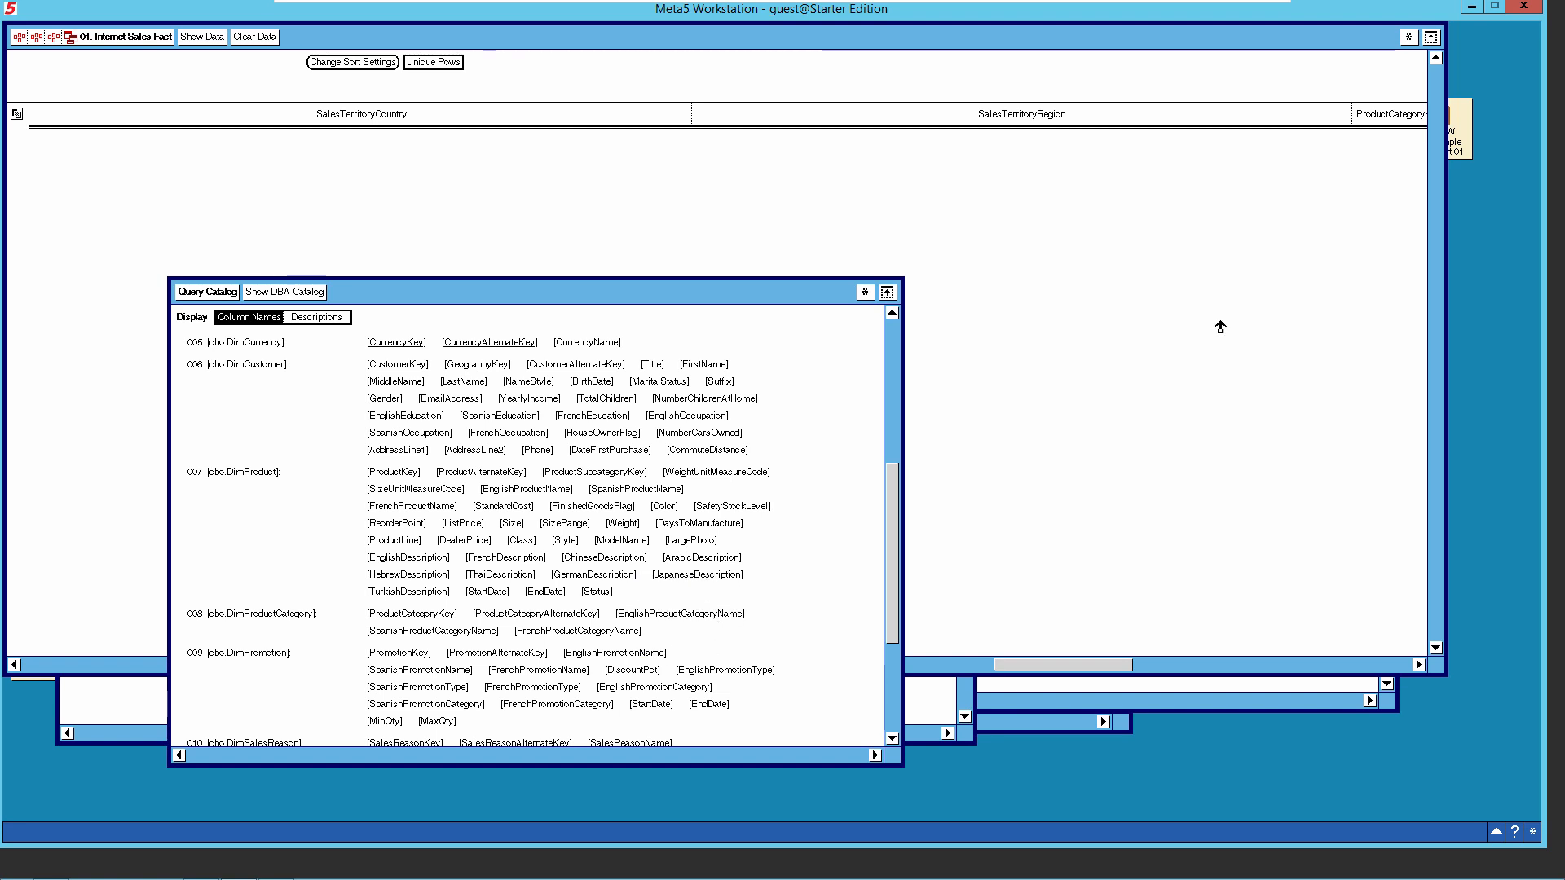
click(1407, 118)
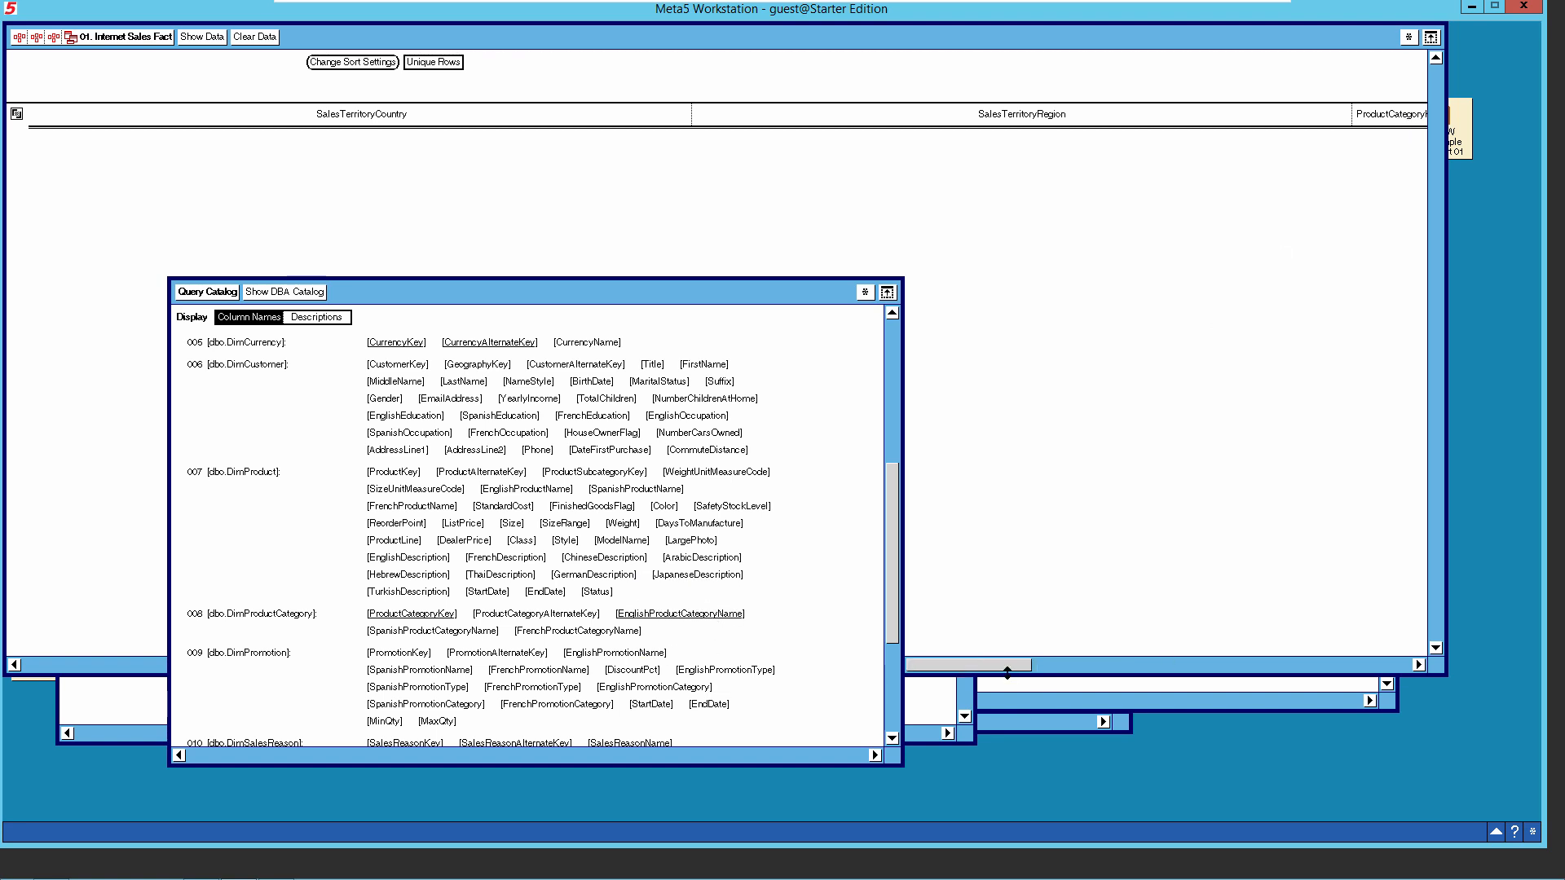
Add ProductSubcategoryKey and EnglishProductSubcategoryName from dbo.DimProductSubcategory after the EnglishProductCategoryName column.
drag(1053, 665, 1345, 662)
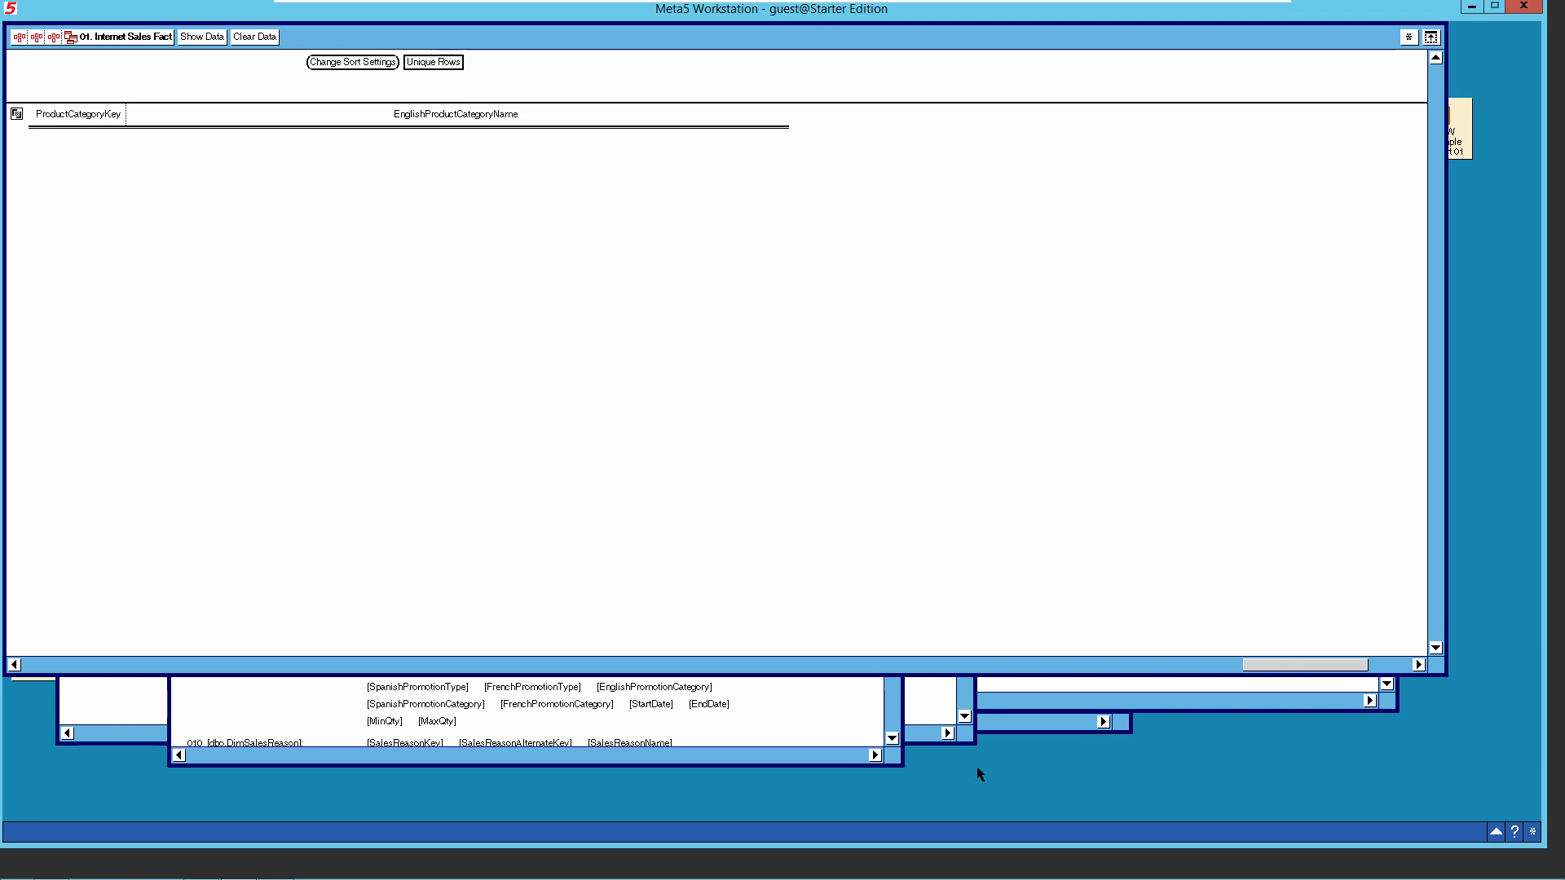
click(877, 756)
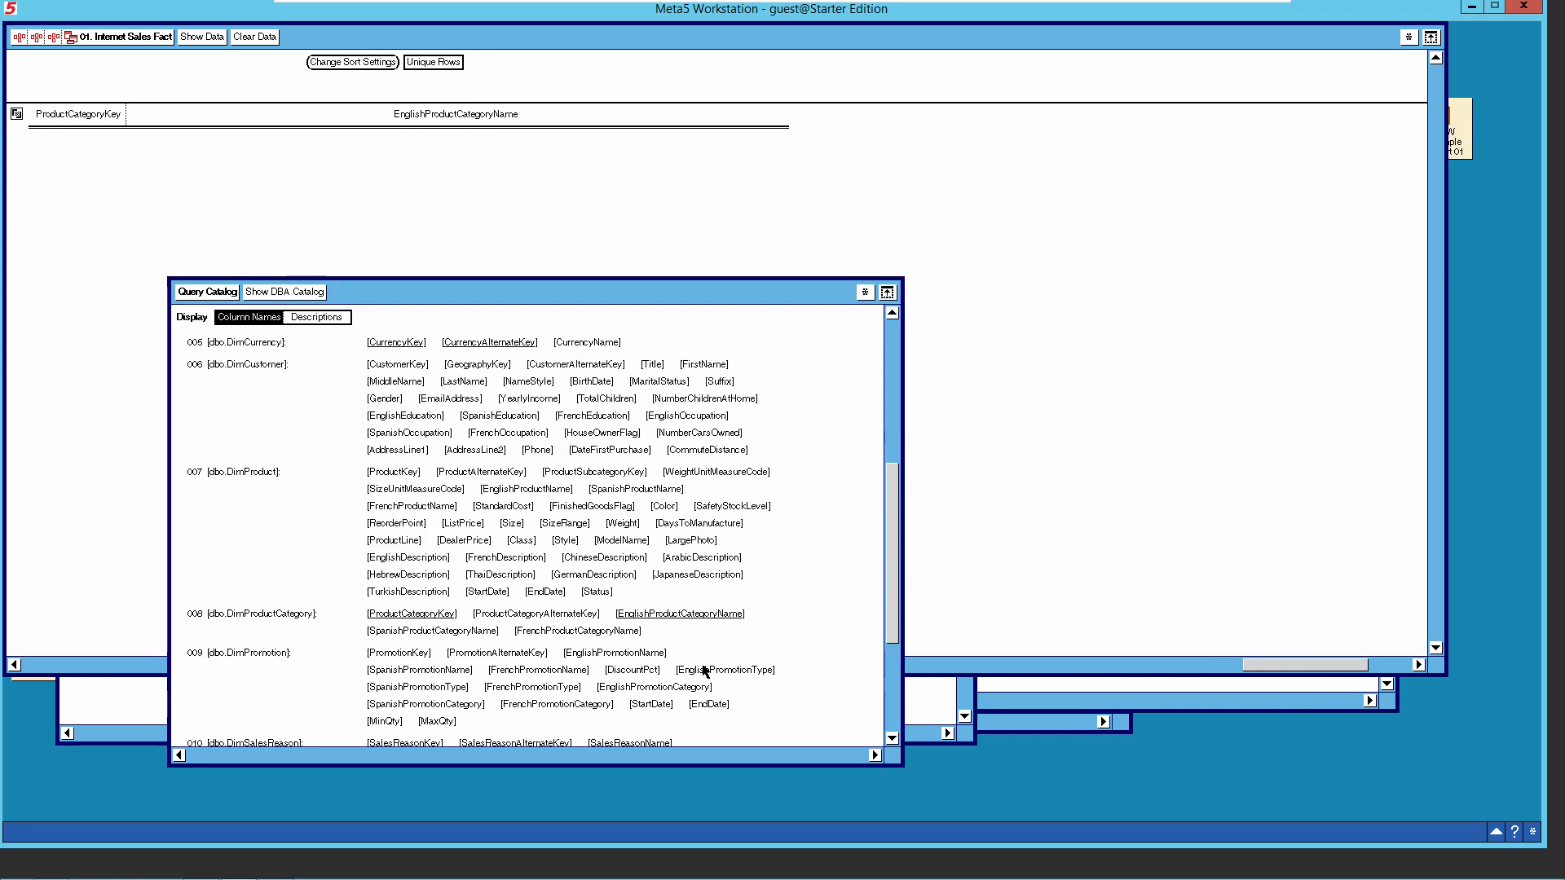
drag(894, 503, 889, 327)
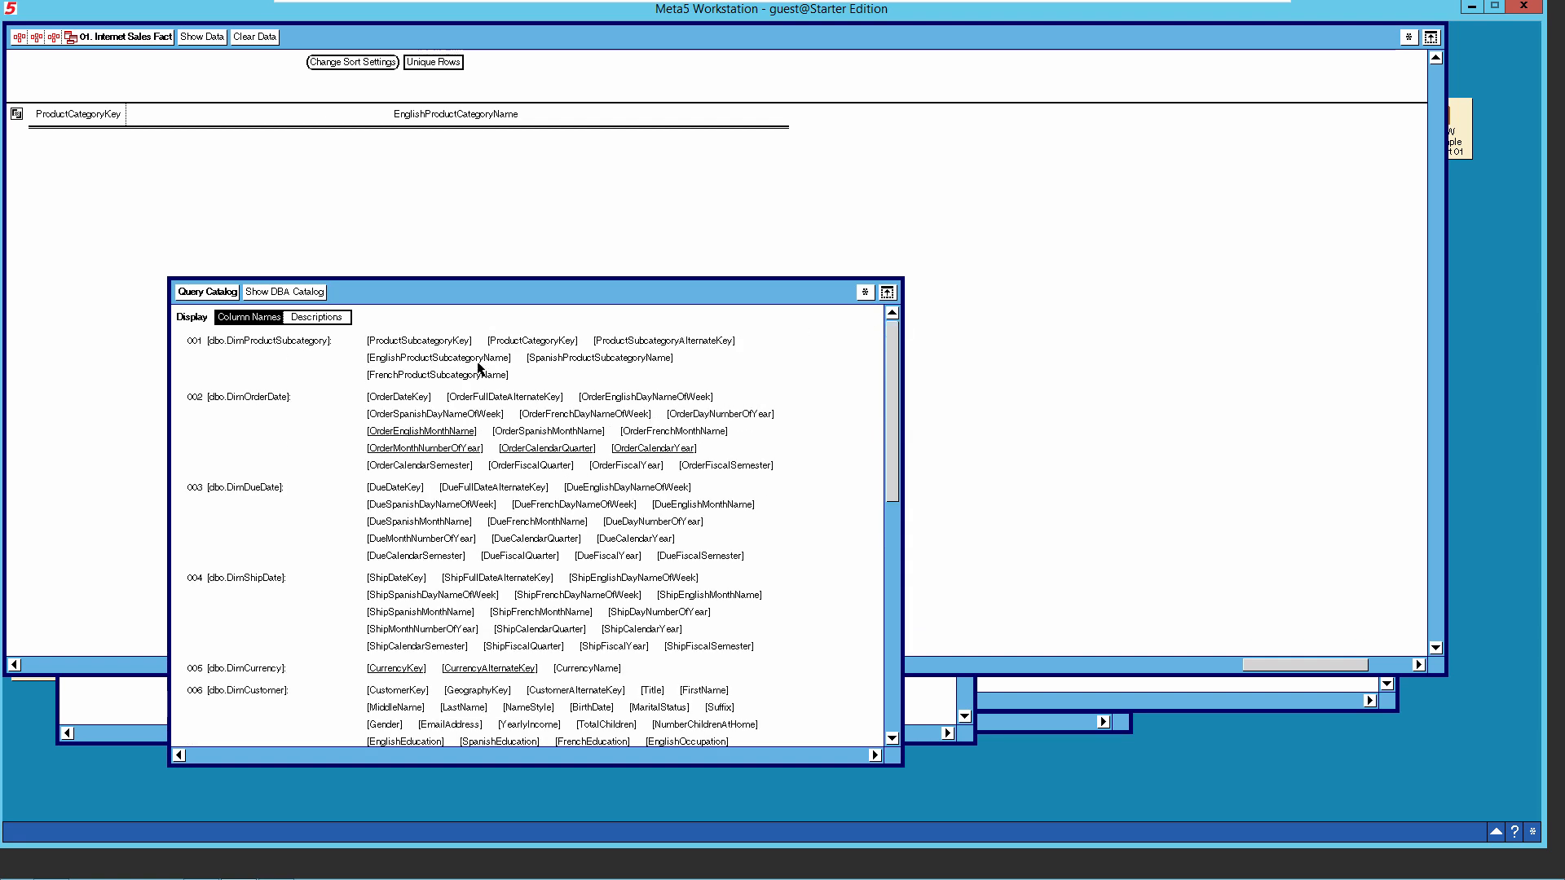
drag(405, 346, 692, 126)
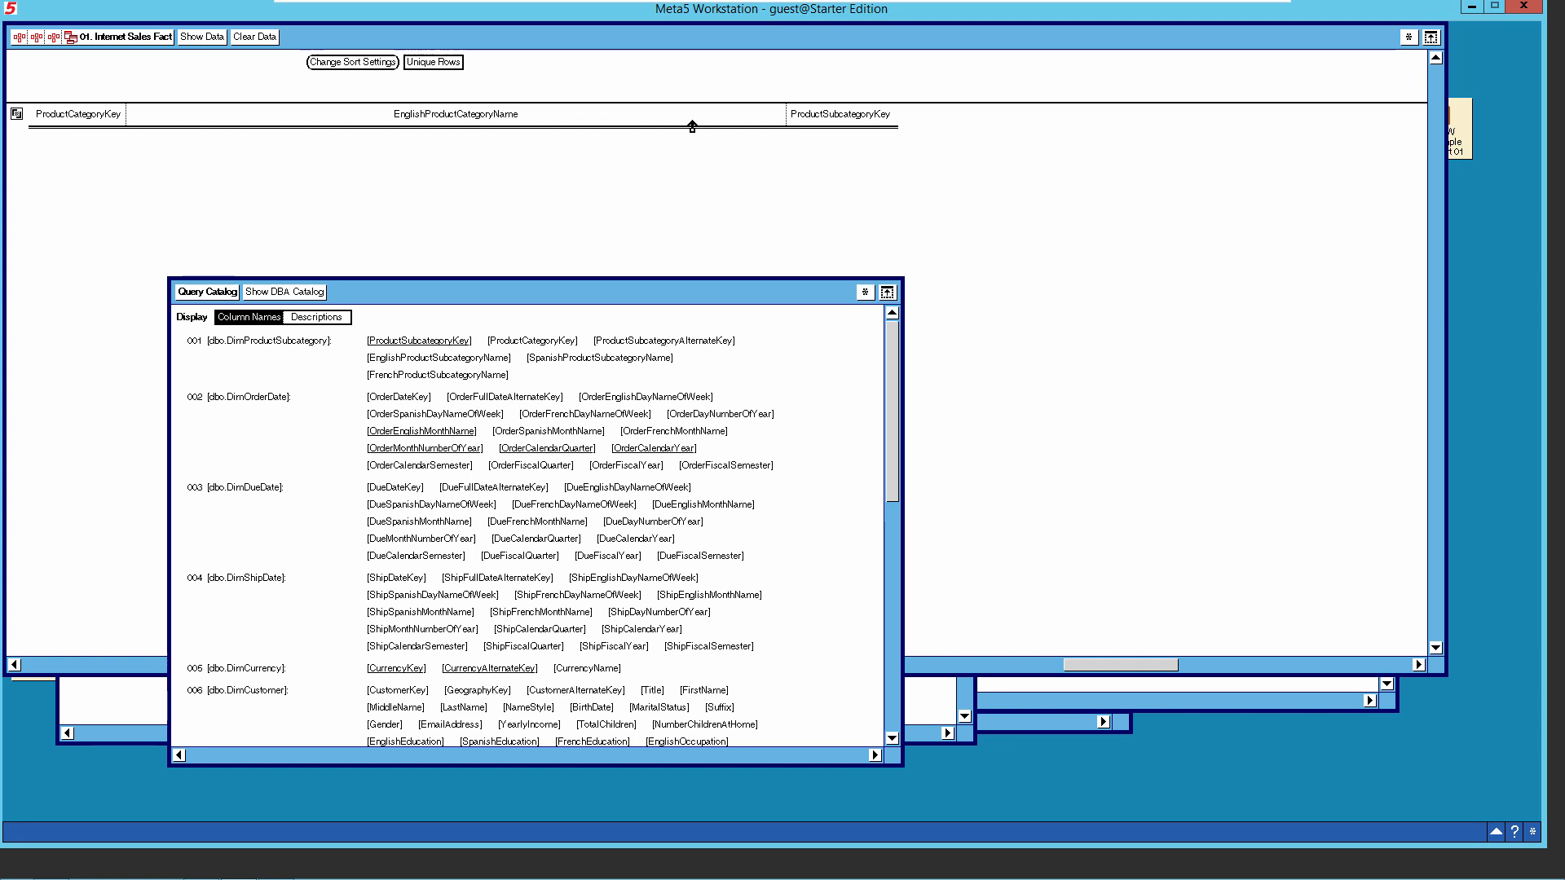
click(463, 362)
drag(469, 366, 872, 126)
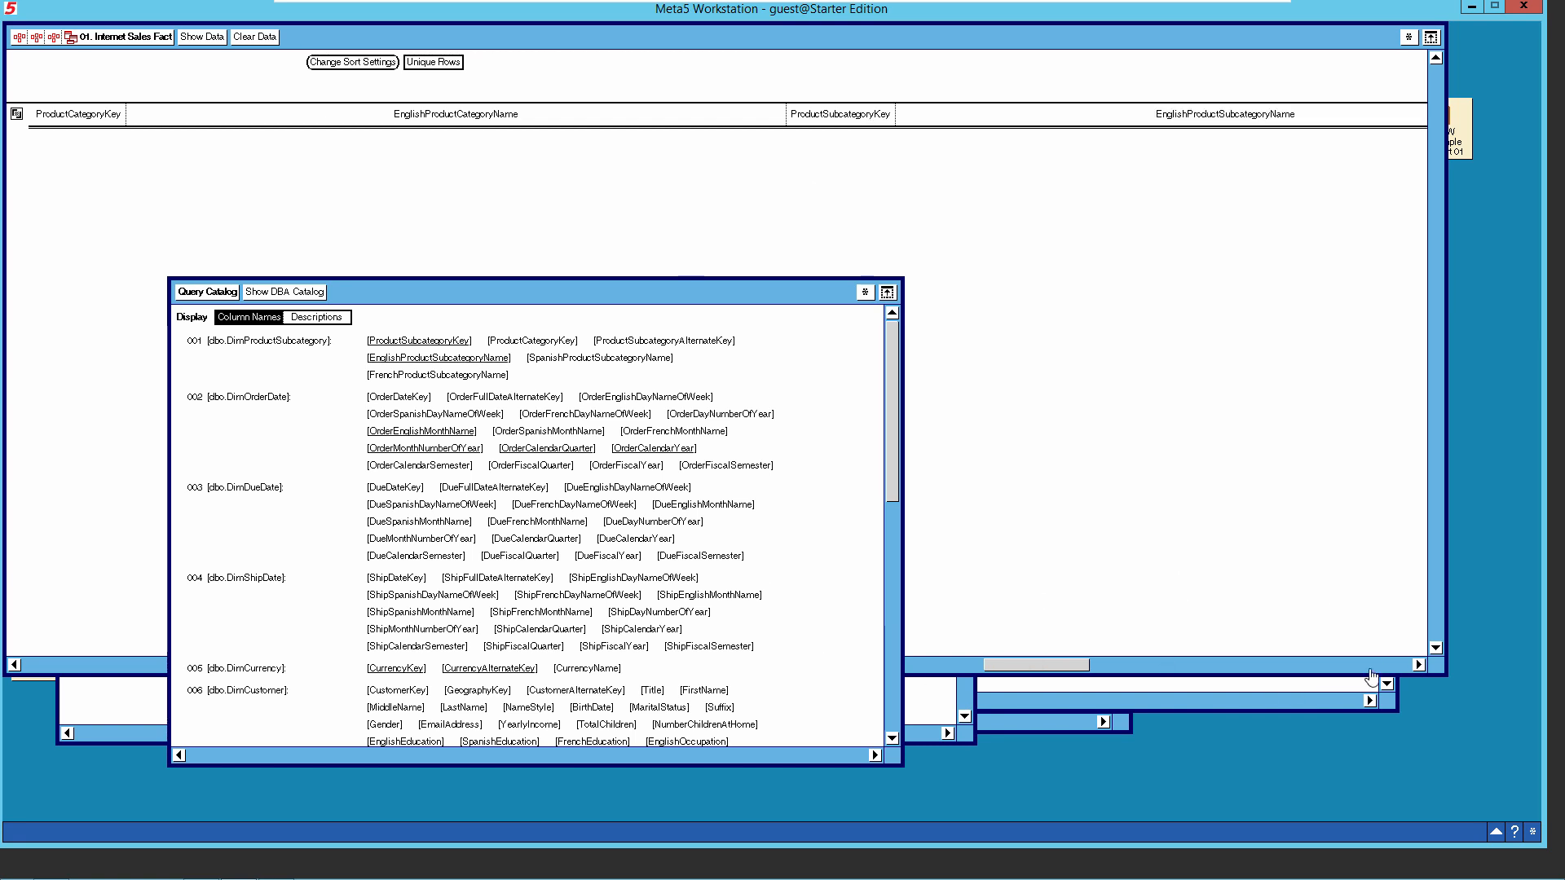
click(1389, 665)
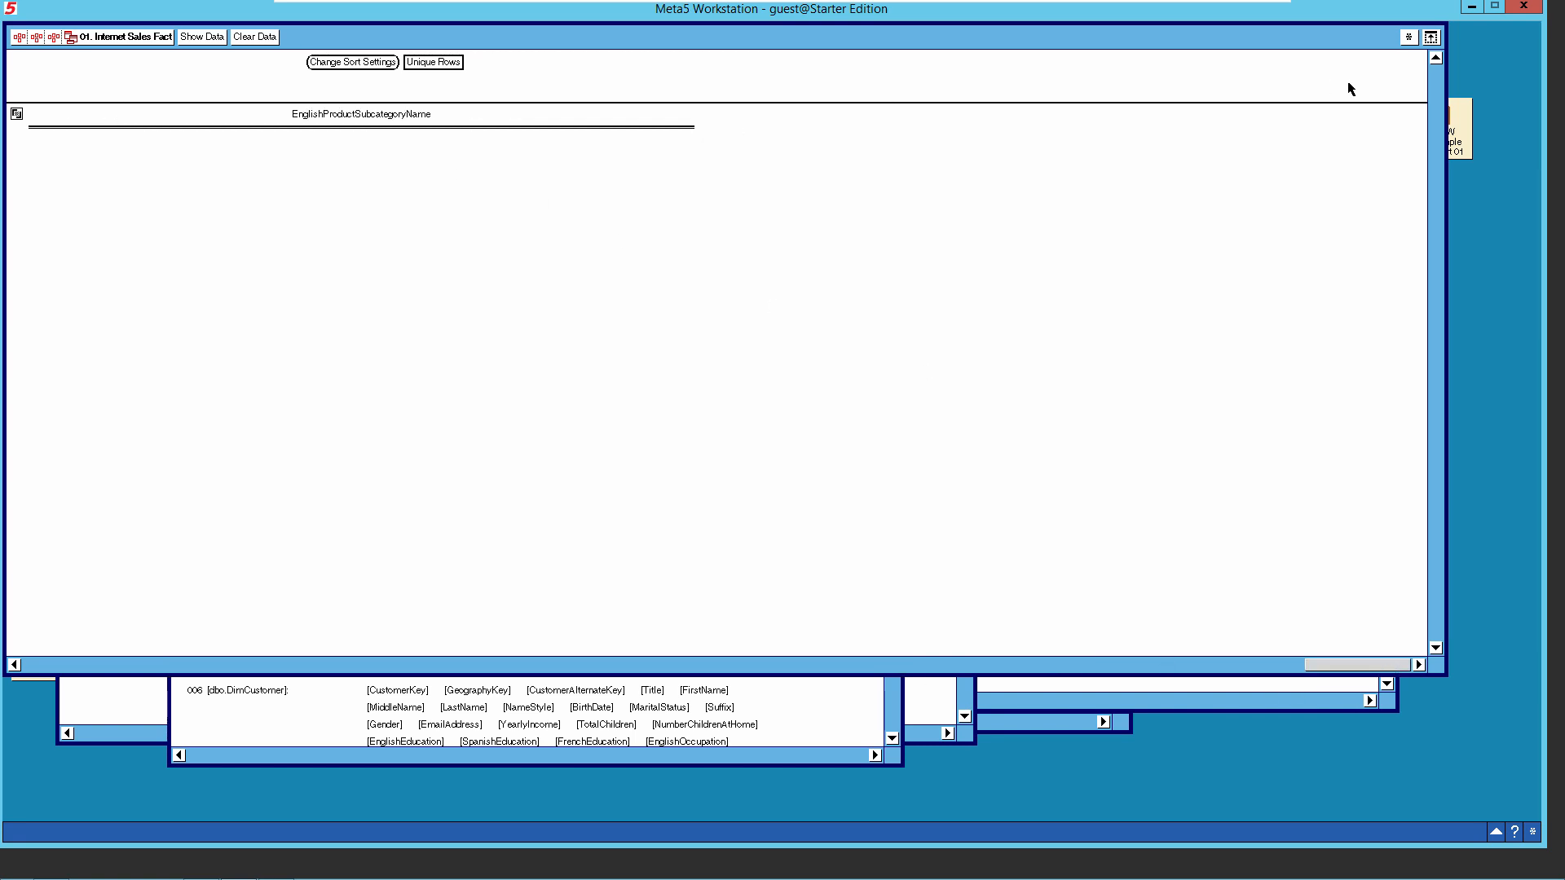
Add the expert functions to the query and create a computed column from ExtendedAmount in dbo.FactInternetSales.
click(1406, 37)
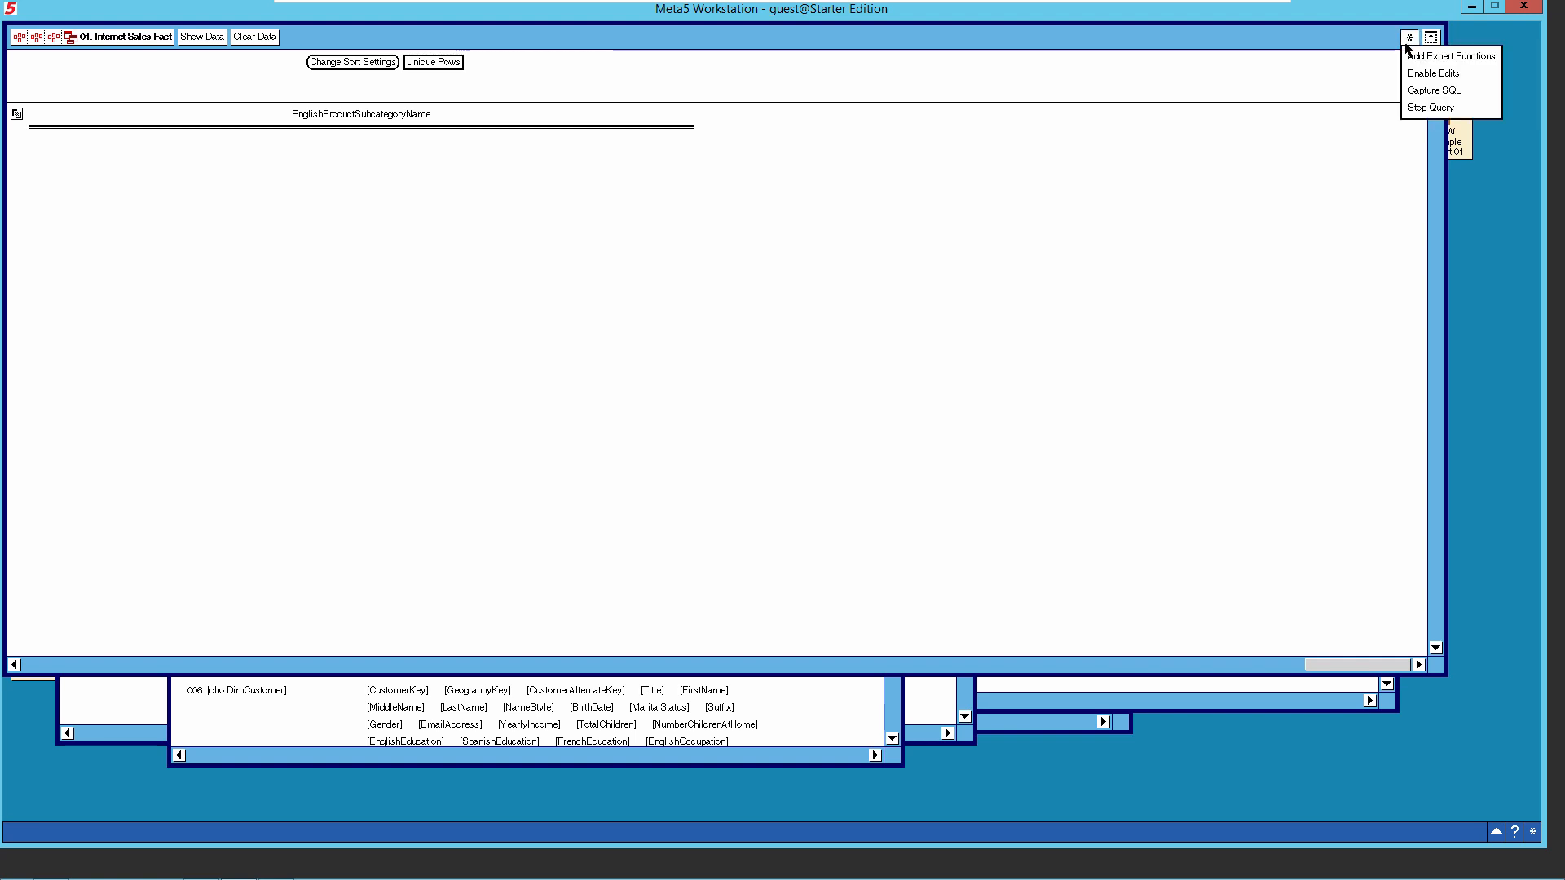
click(1428, 57)
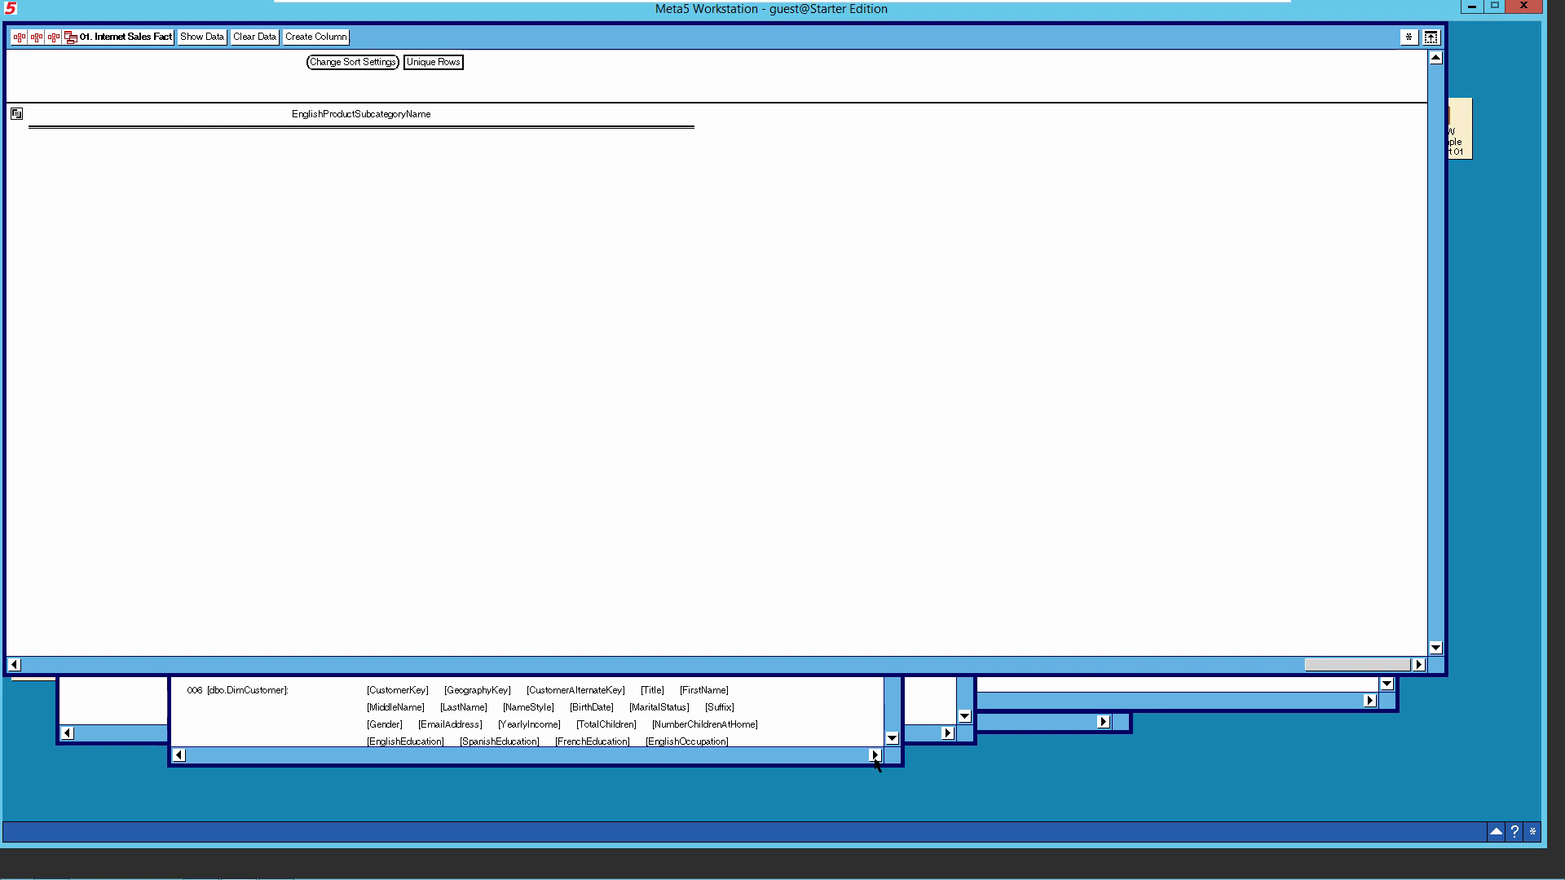
click(876, 765)
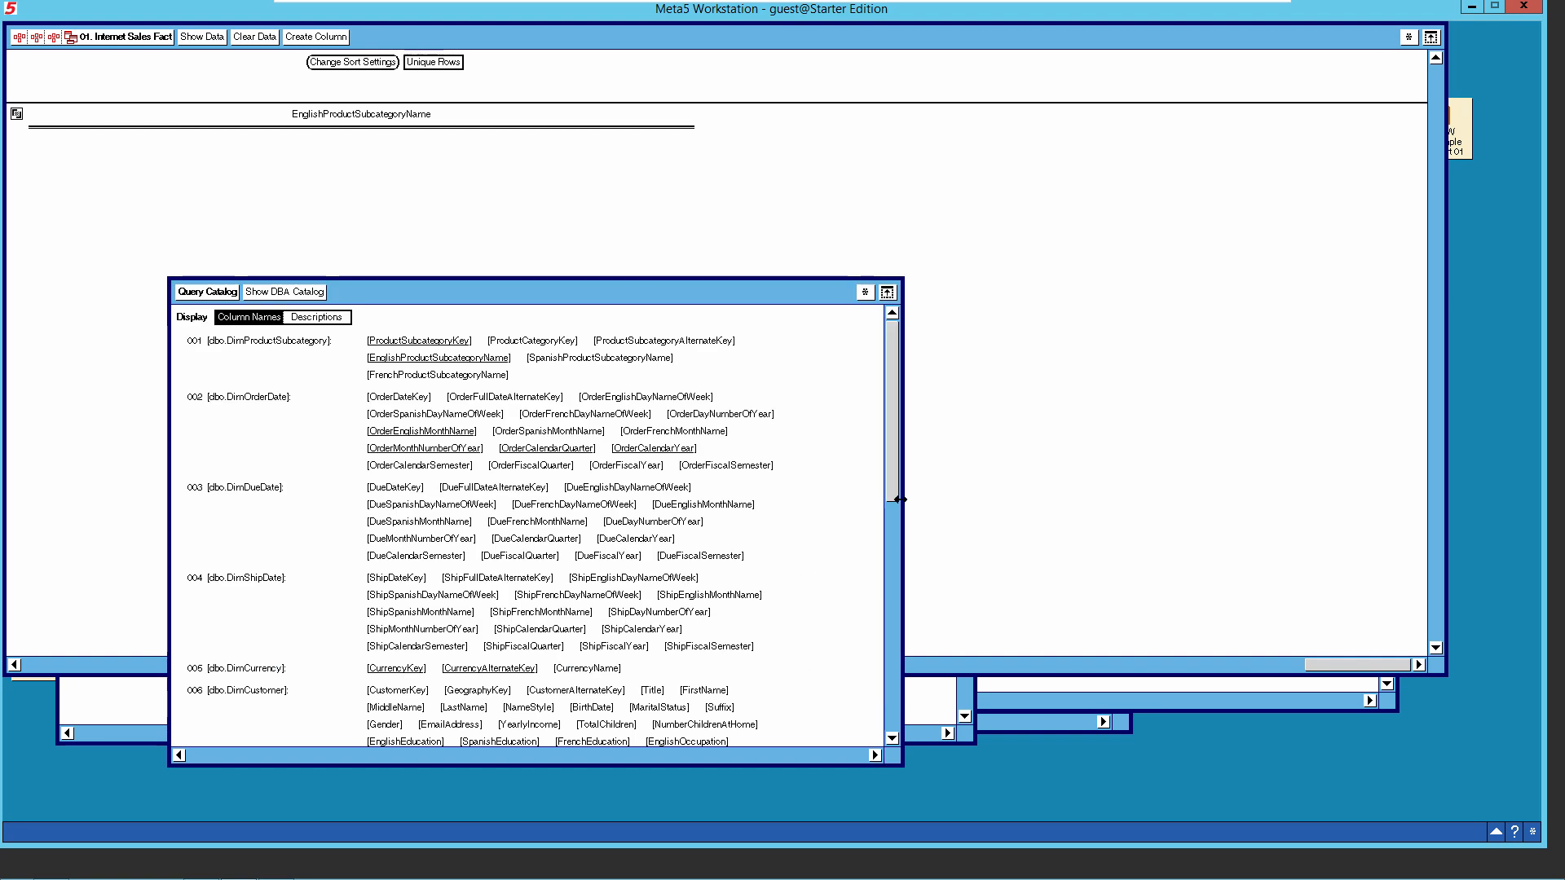
scroll(889, 594, down, 10)
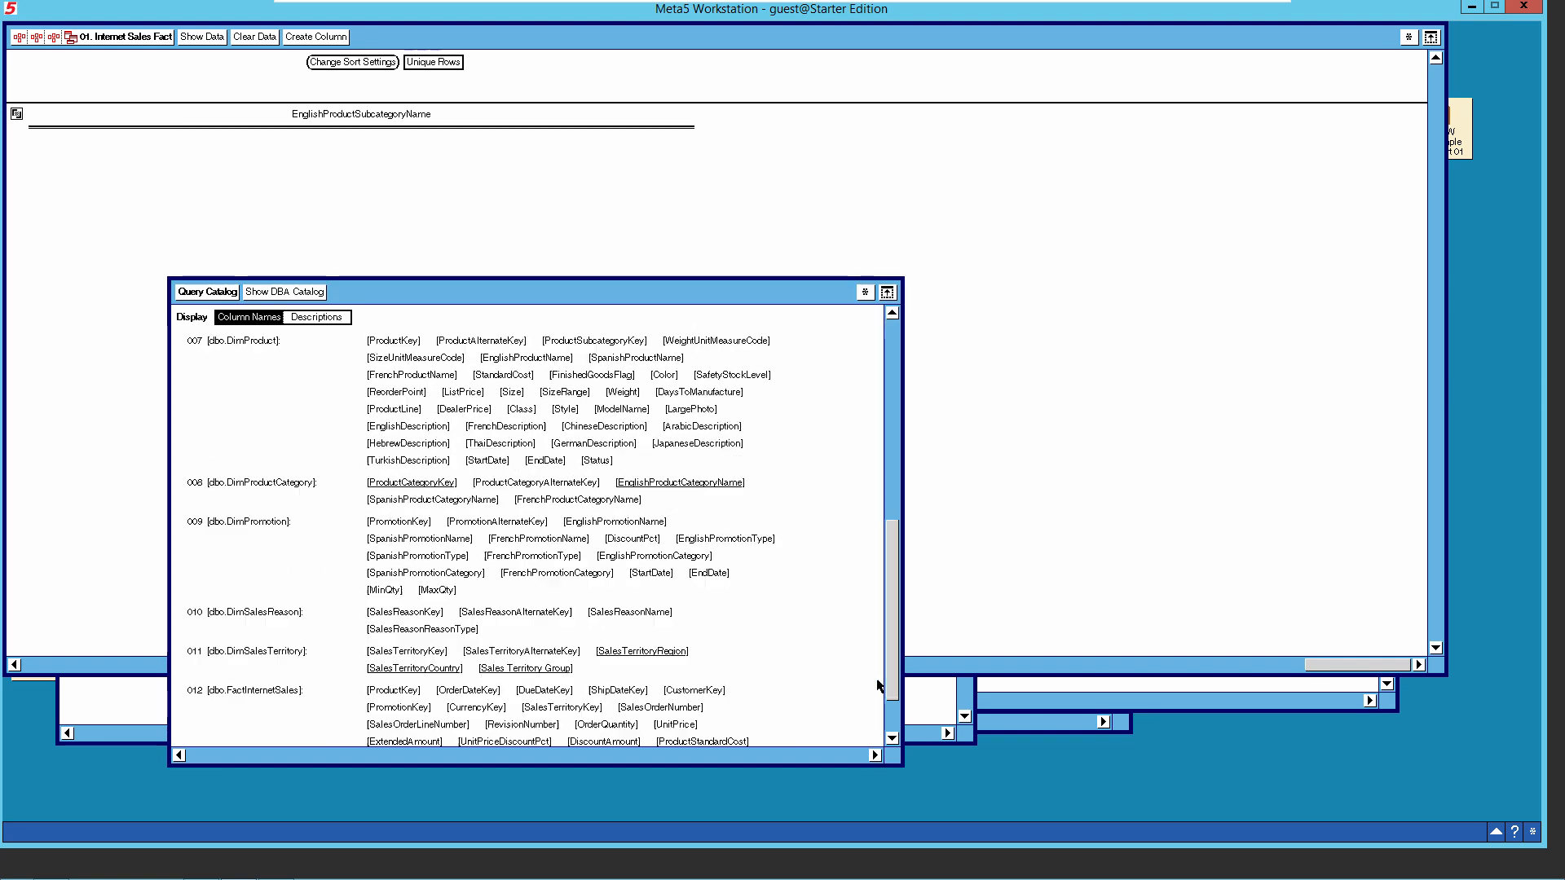
scroll(879, 687, down, 2)
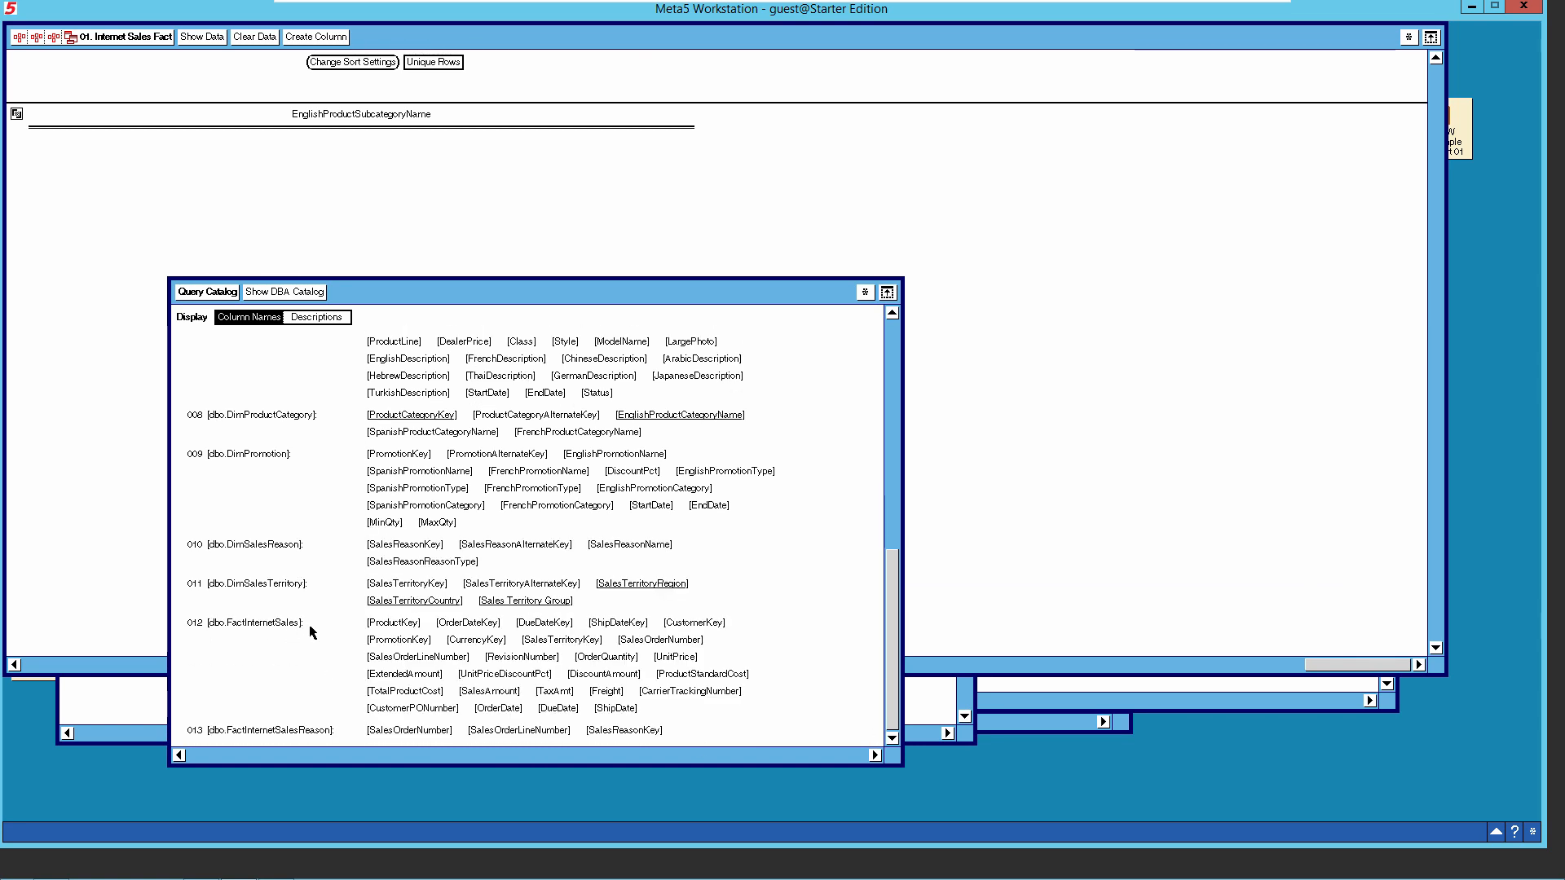
click(405, 674)
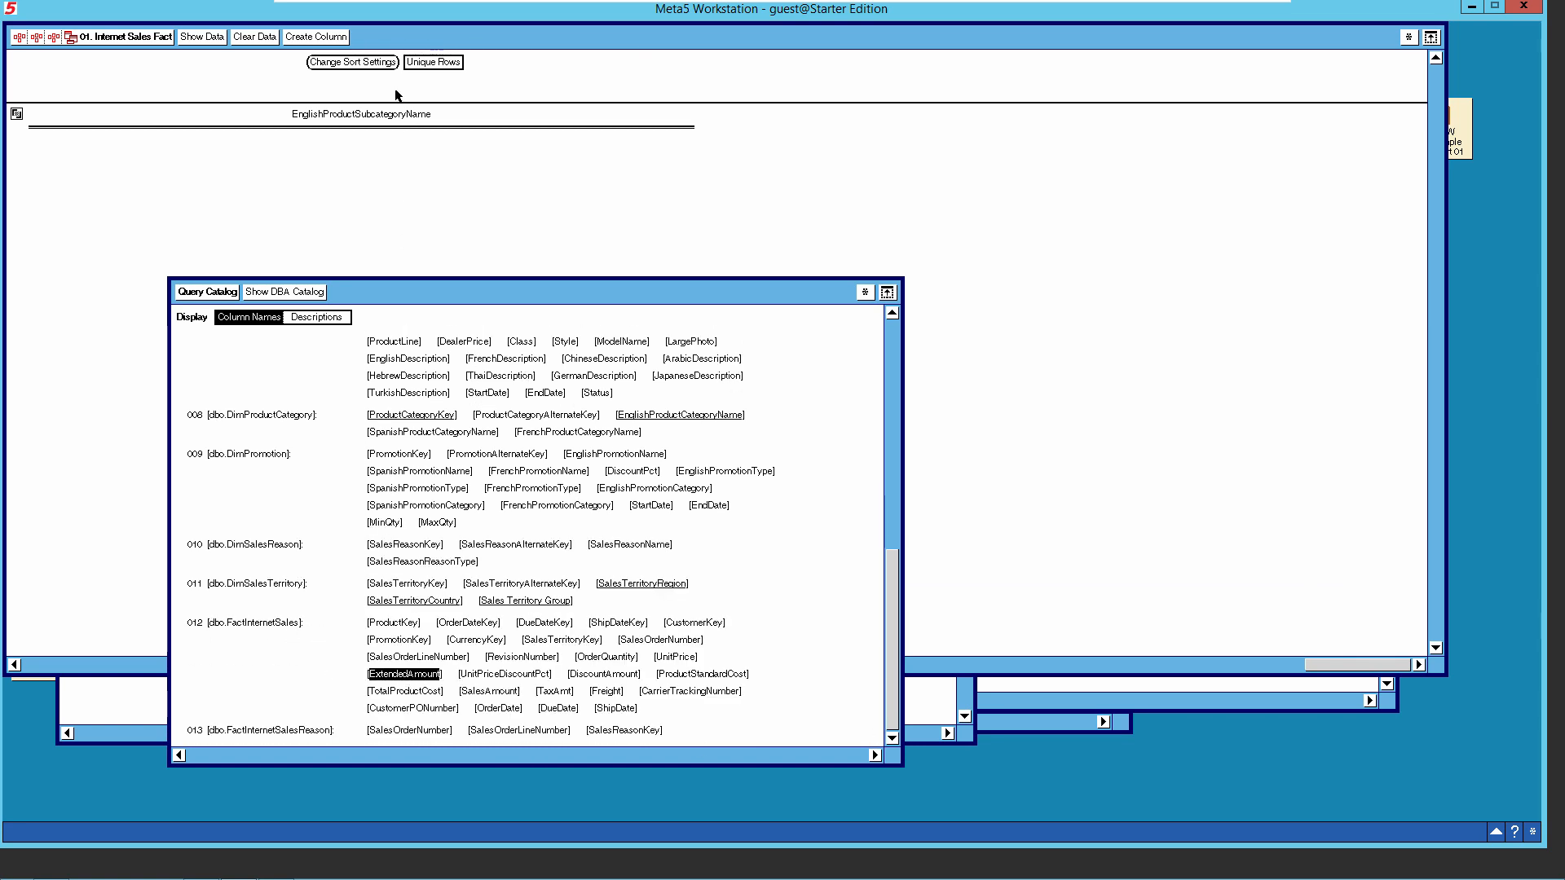
click(325, 37)
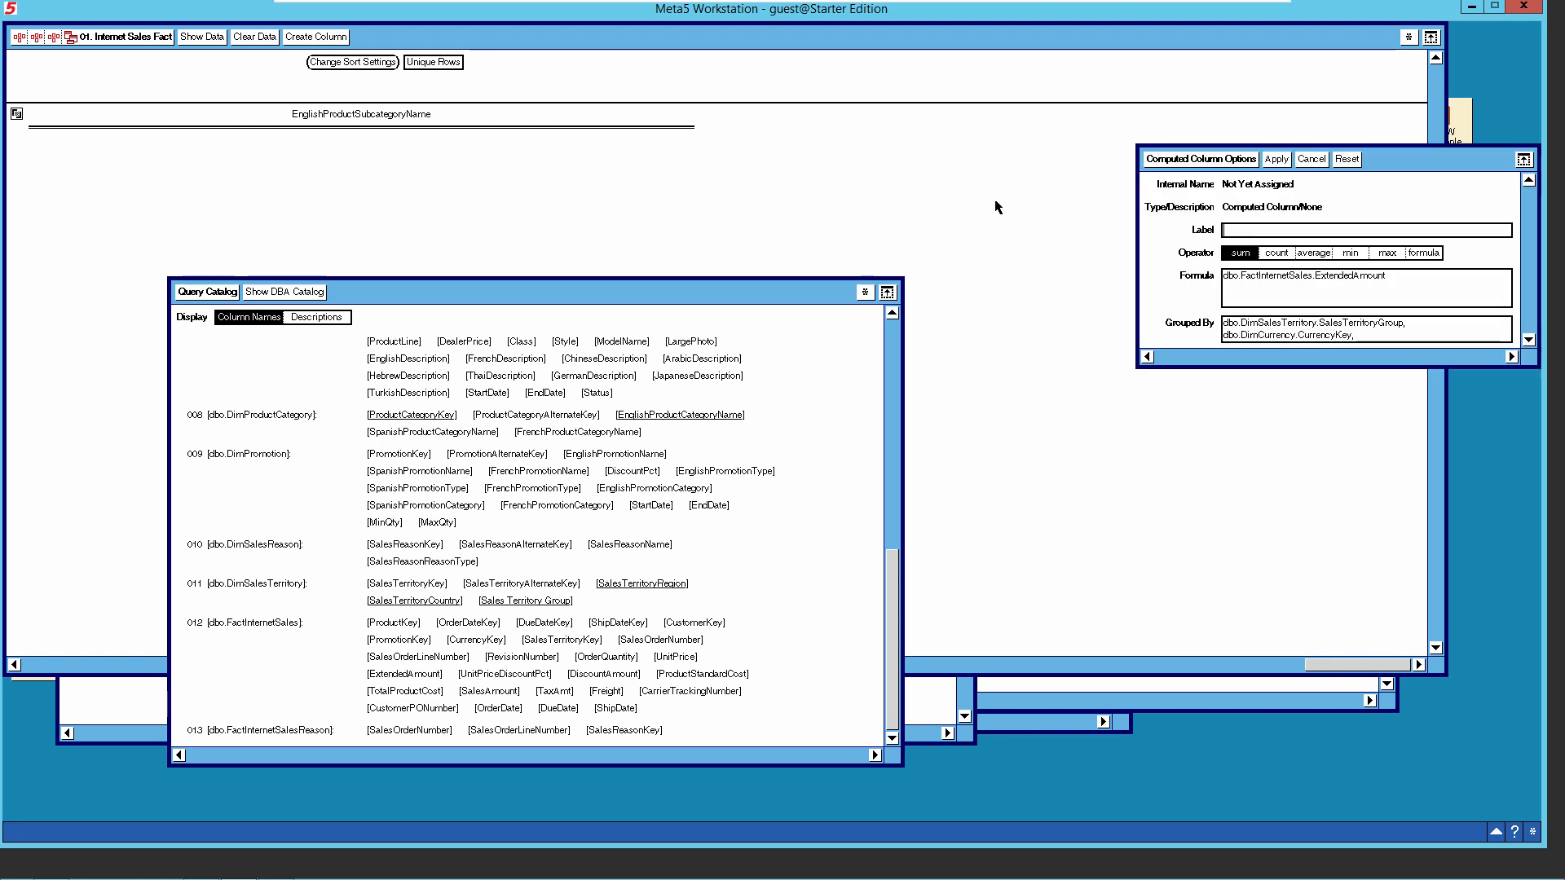
Label the computed column ExtendedAmount, keep sum as its operator, apply it and close its options.
double_click(1353, 278)
right_click(1354, 279)
click(1378, 278)
click(1283, 231)
click(1277, 159)
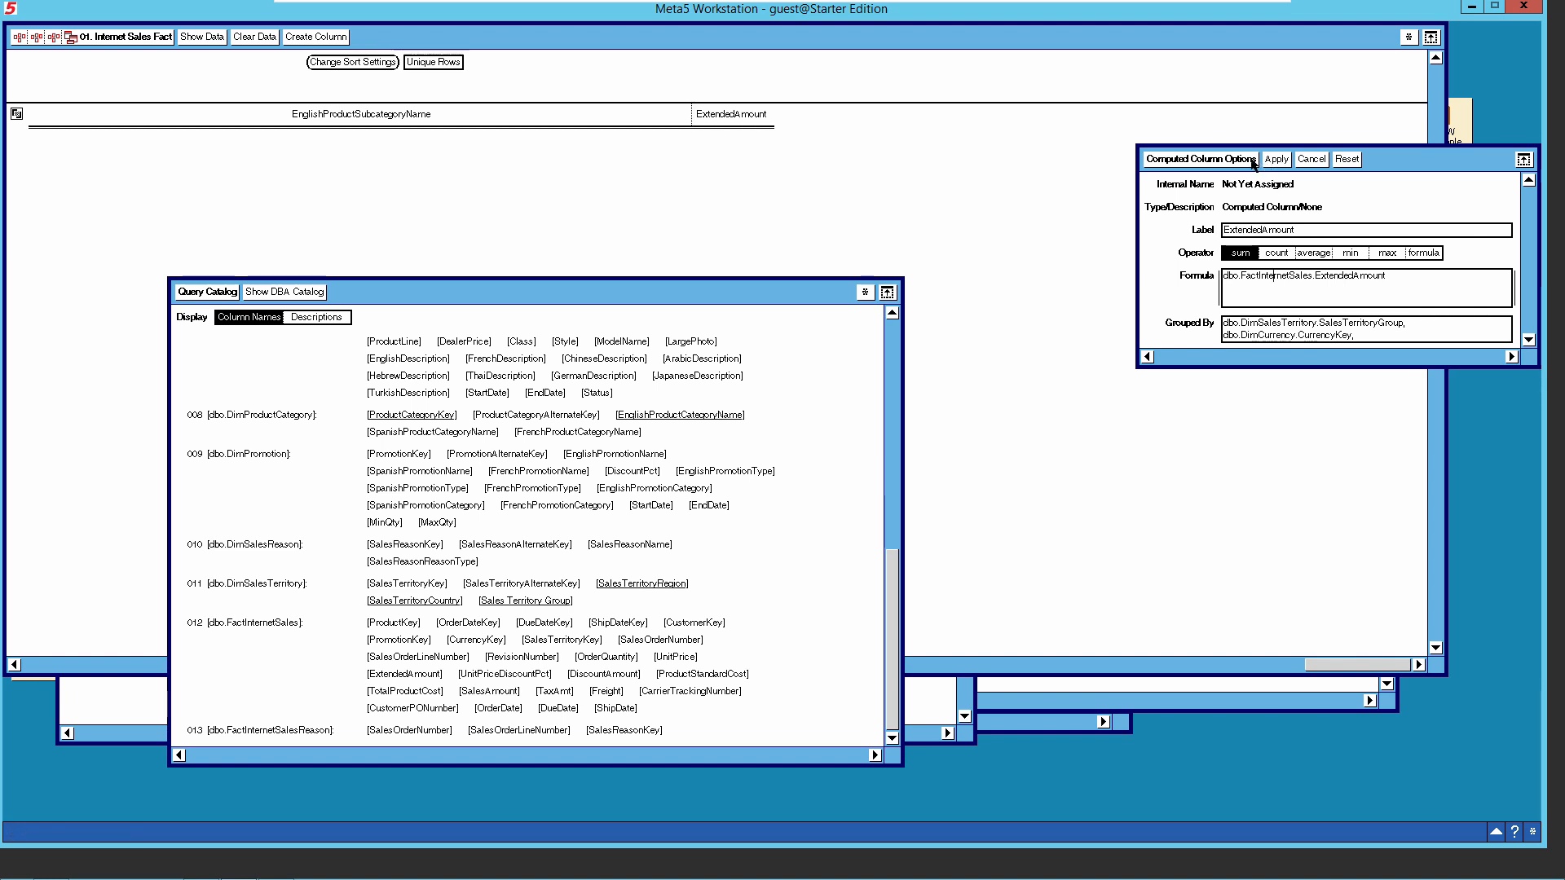
click(1234, 161)
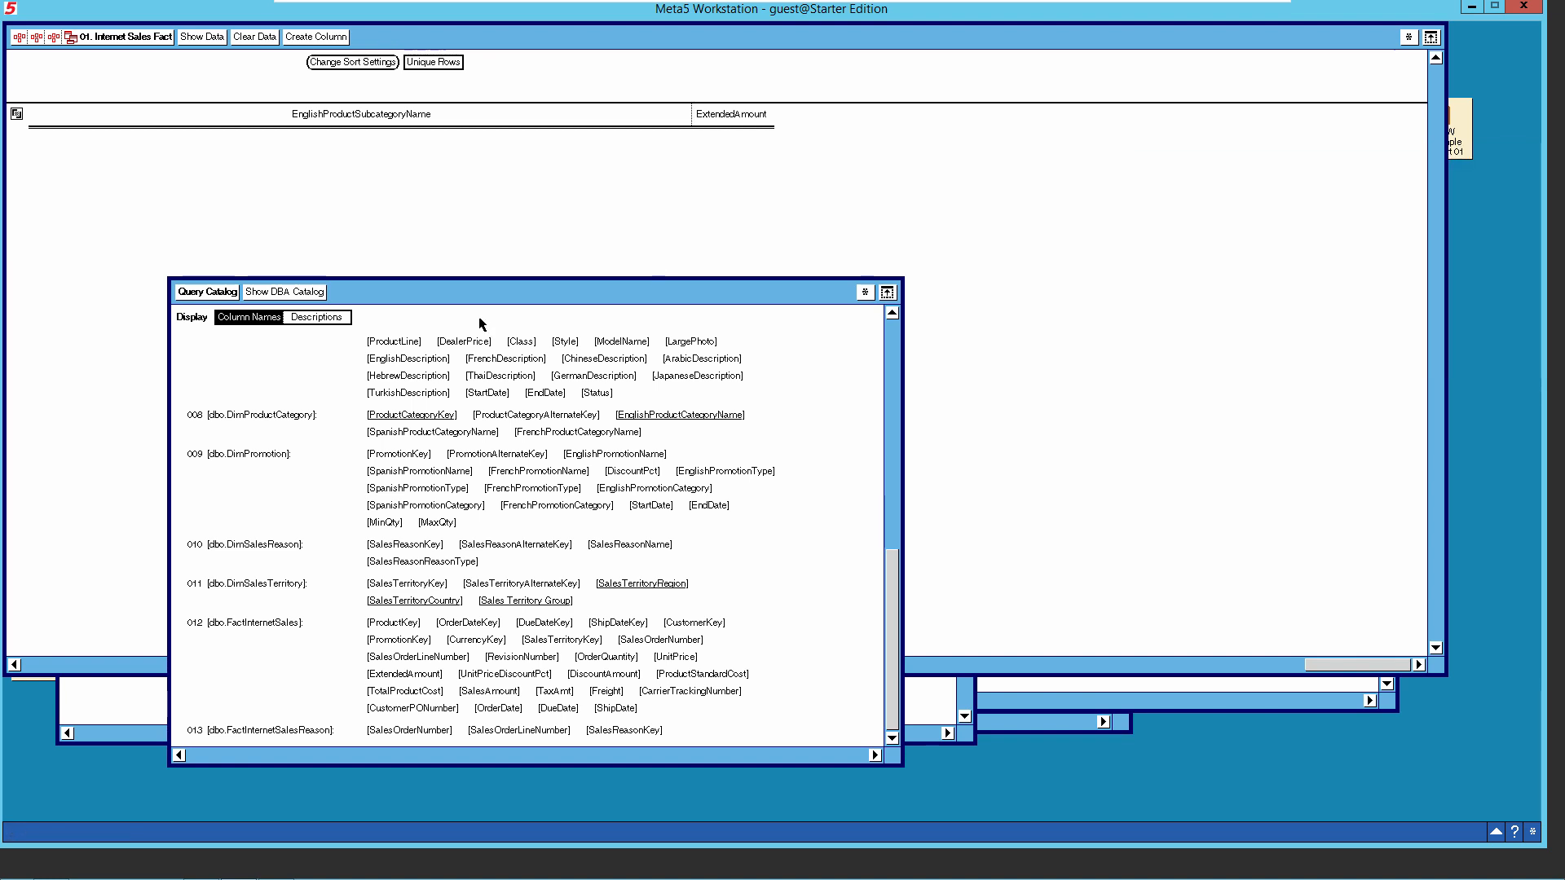
Close the query catalog, show the query diagram in Query Control and enlarge that window to examine the table joins.
click(213, 294)
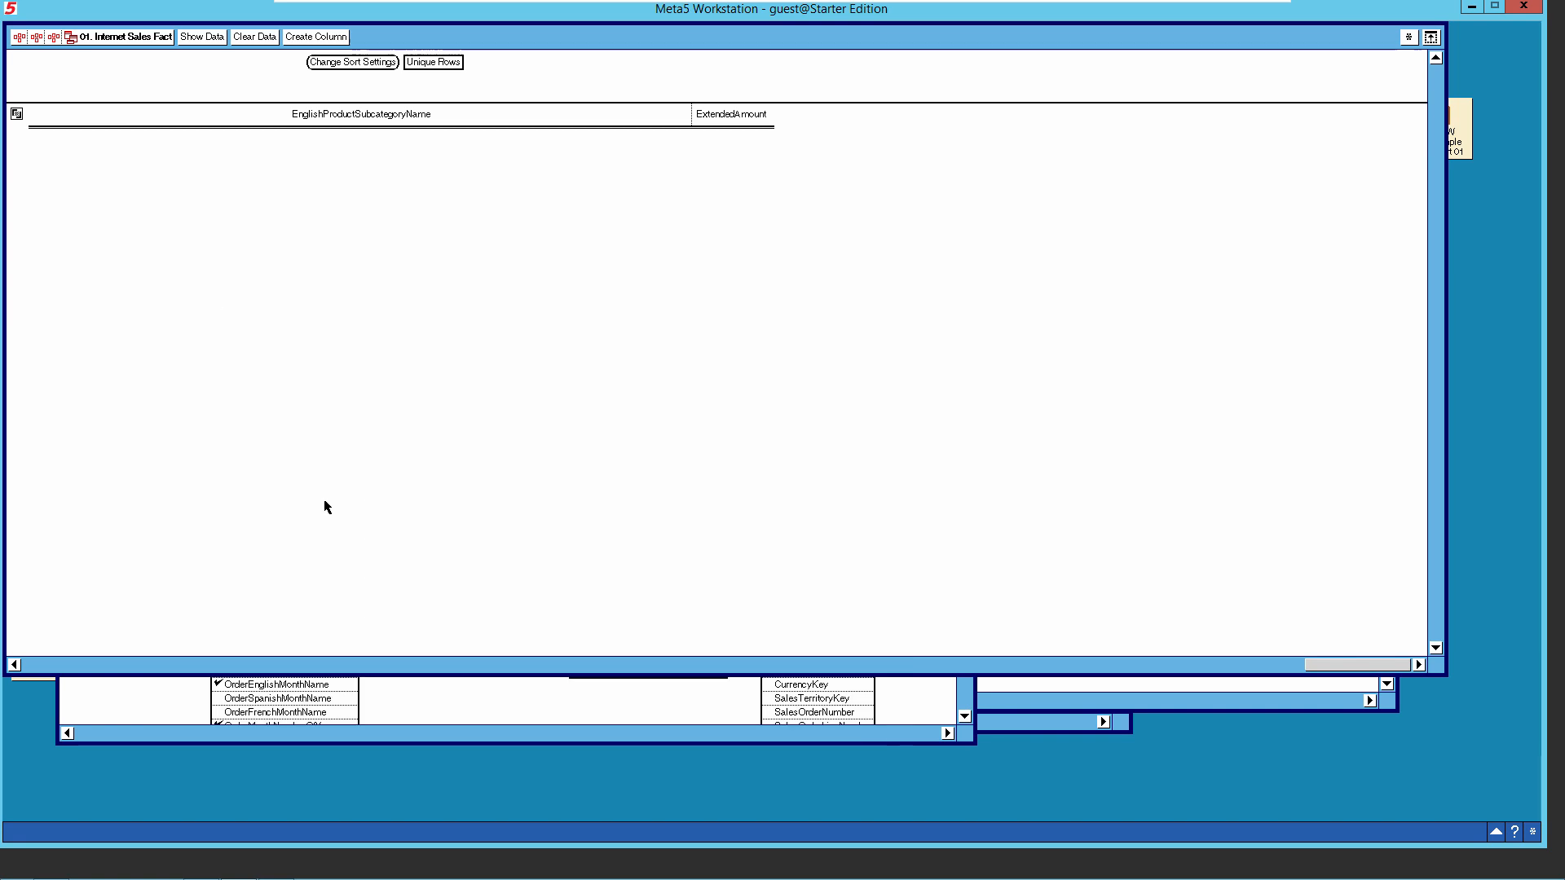
click(947, 731)
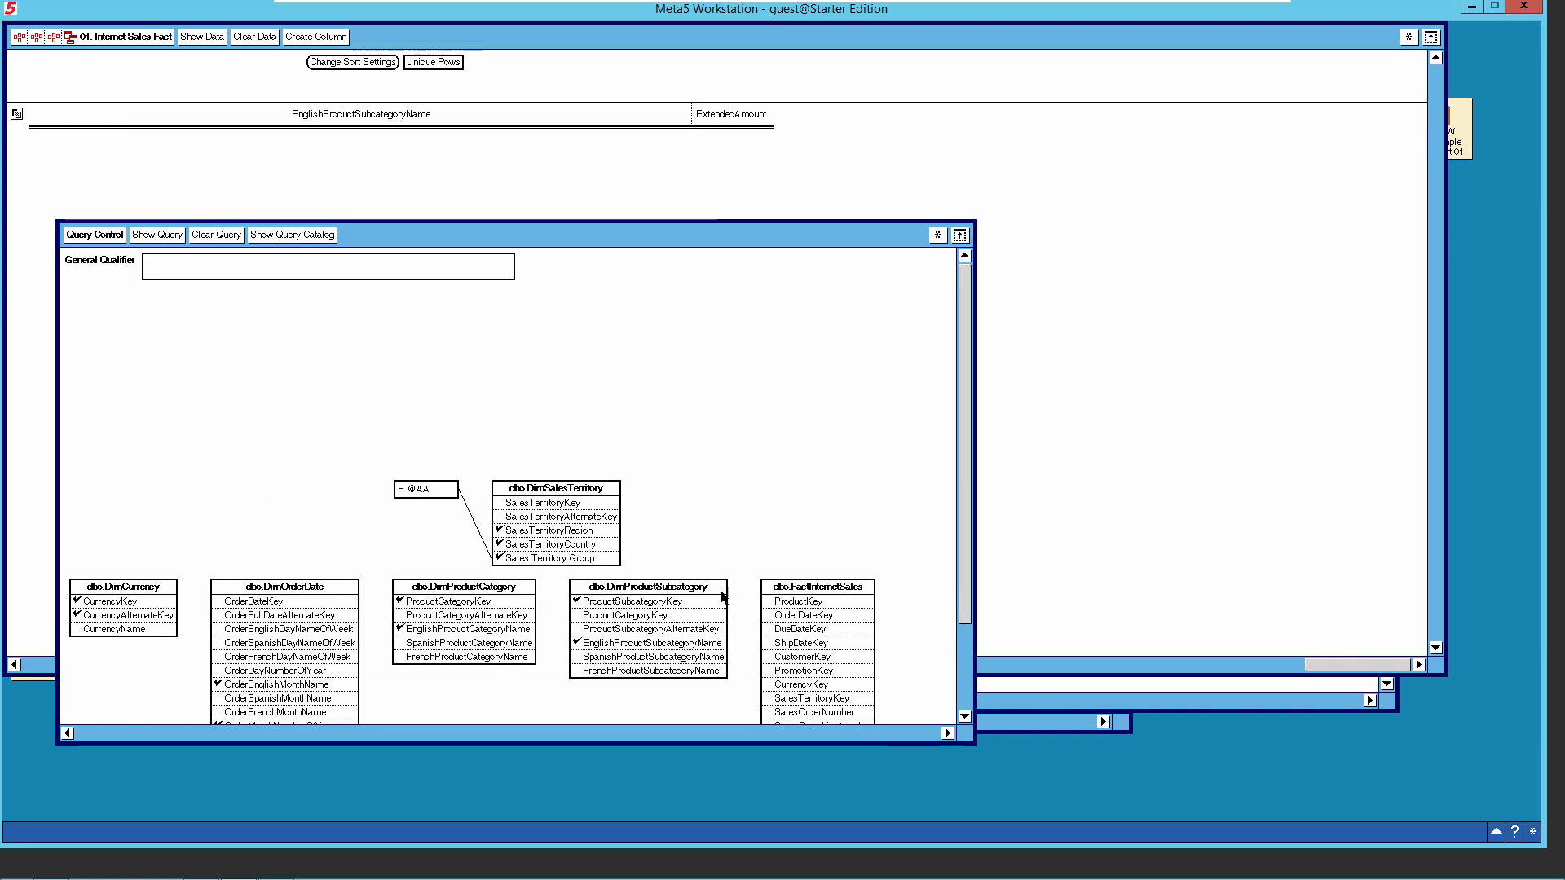
click(157, 237)
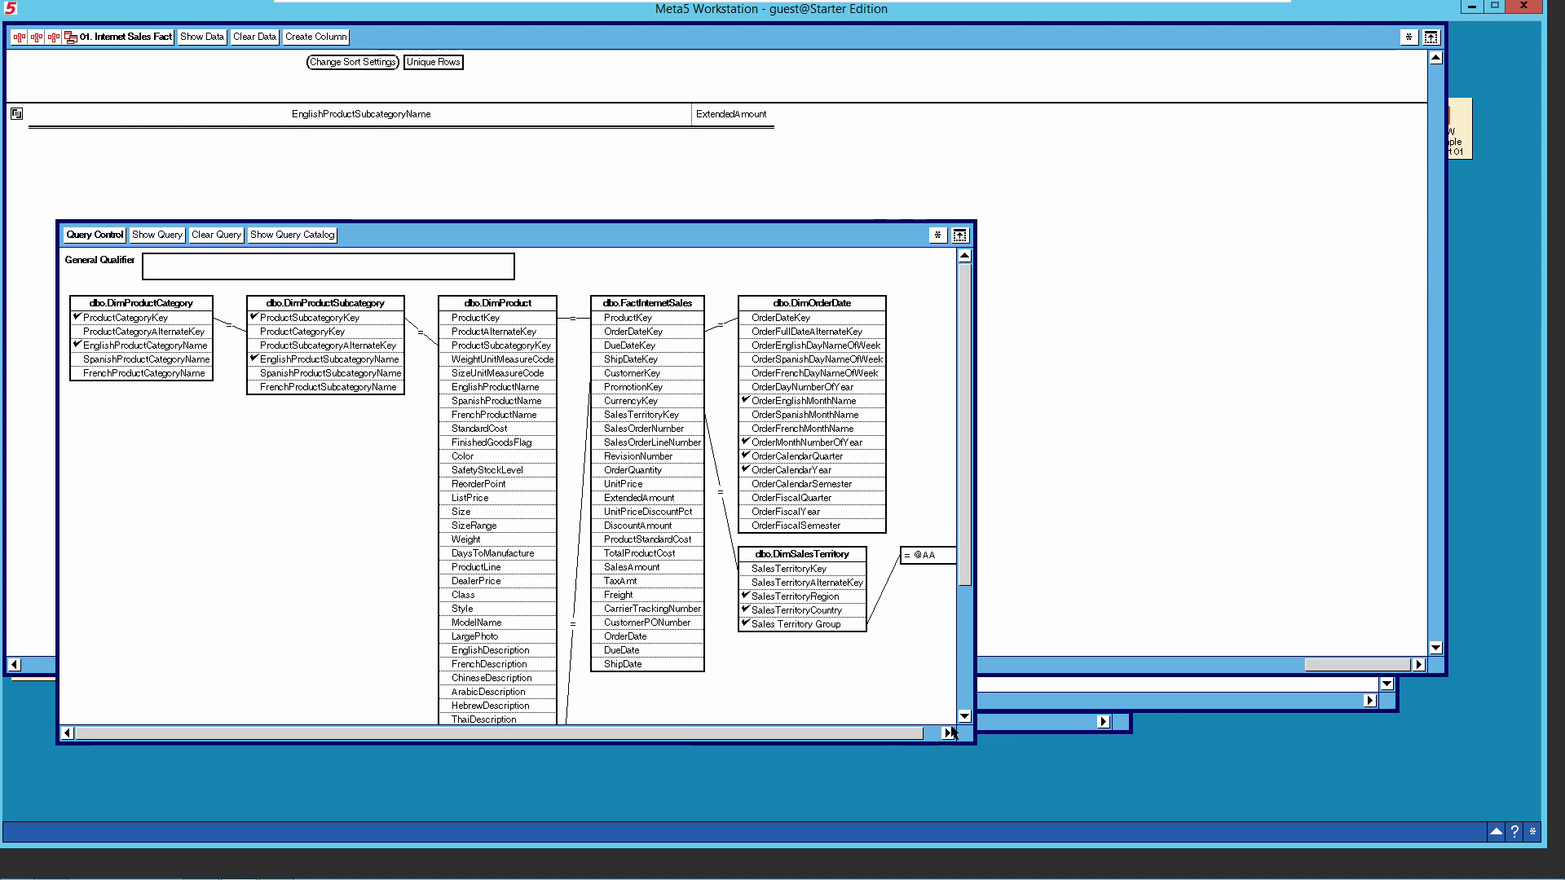
drag(975, 746, 1068, 783)
click(1053, 709)
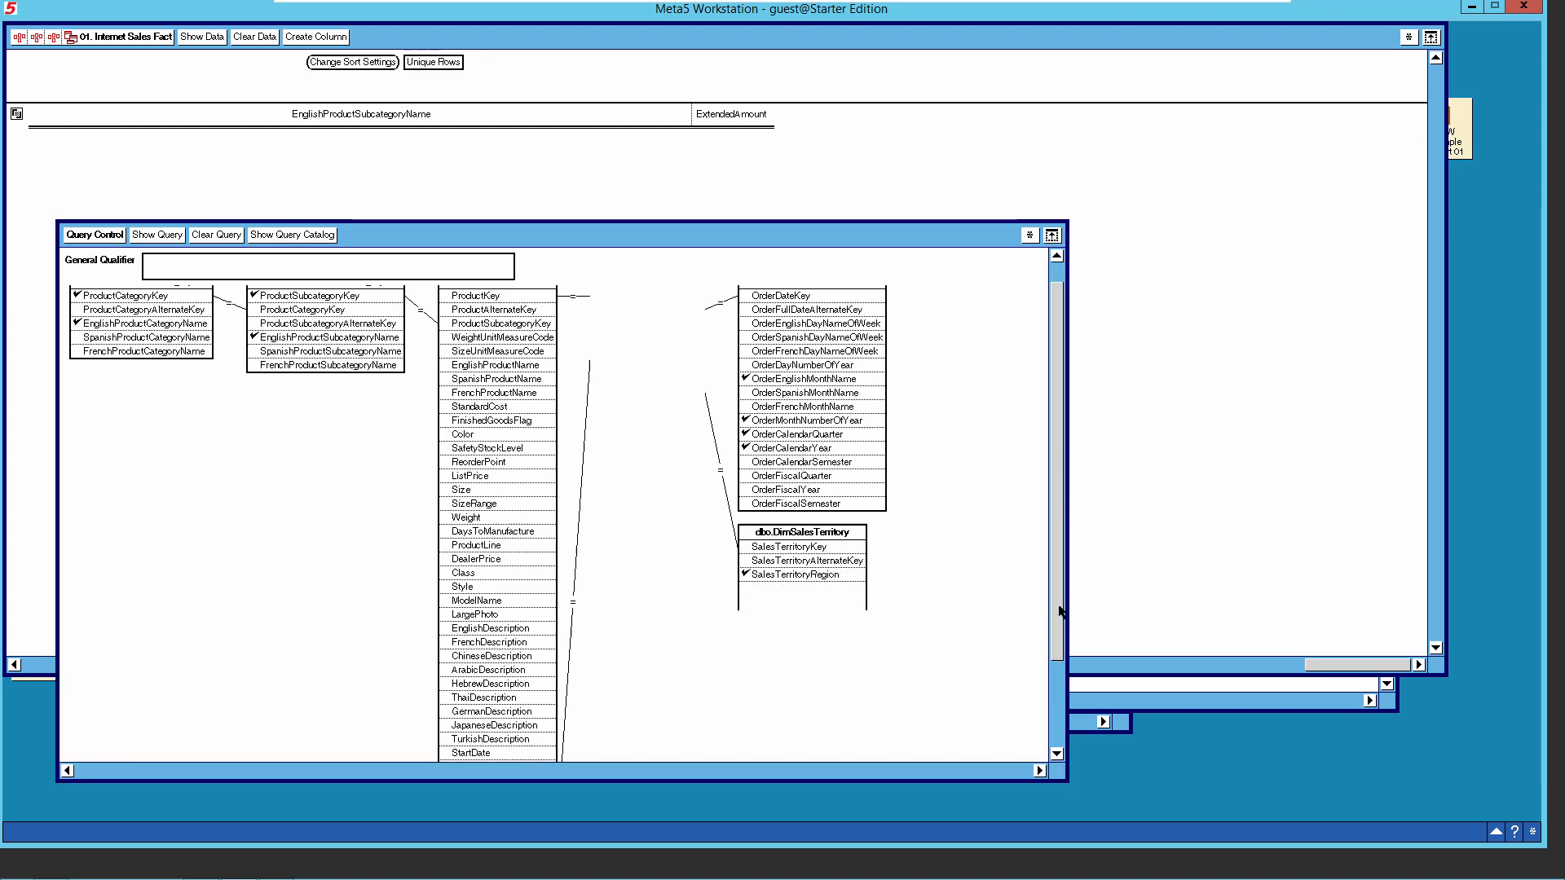
drag(1051, 713, 1048, 422)
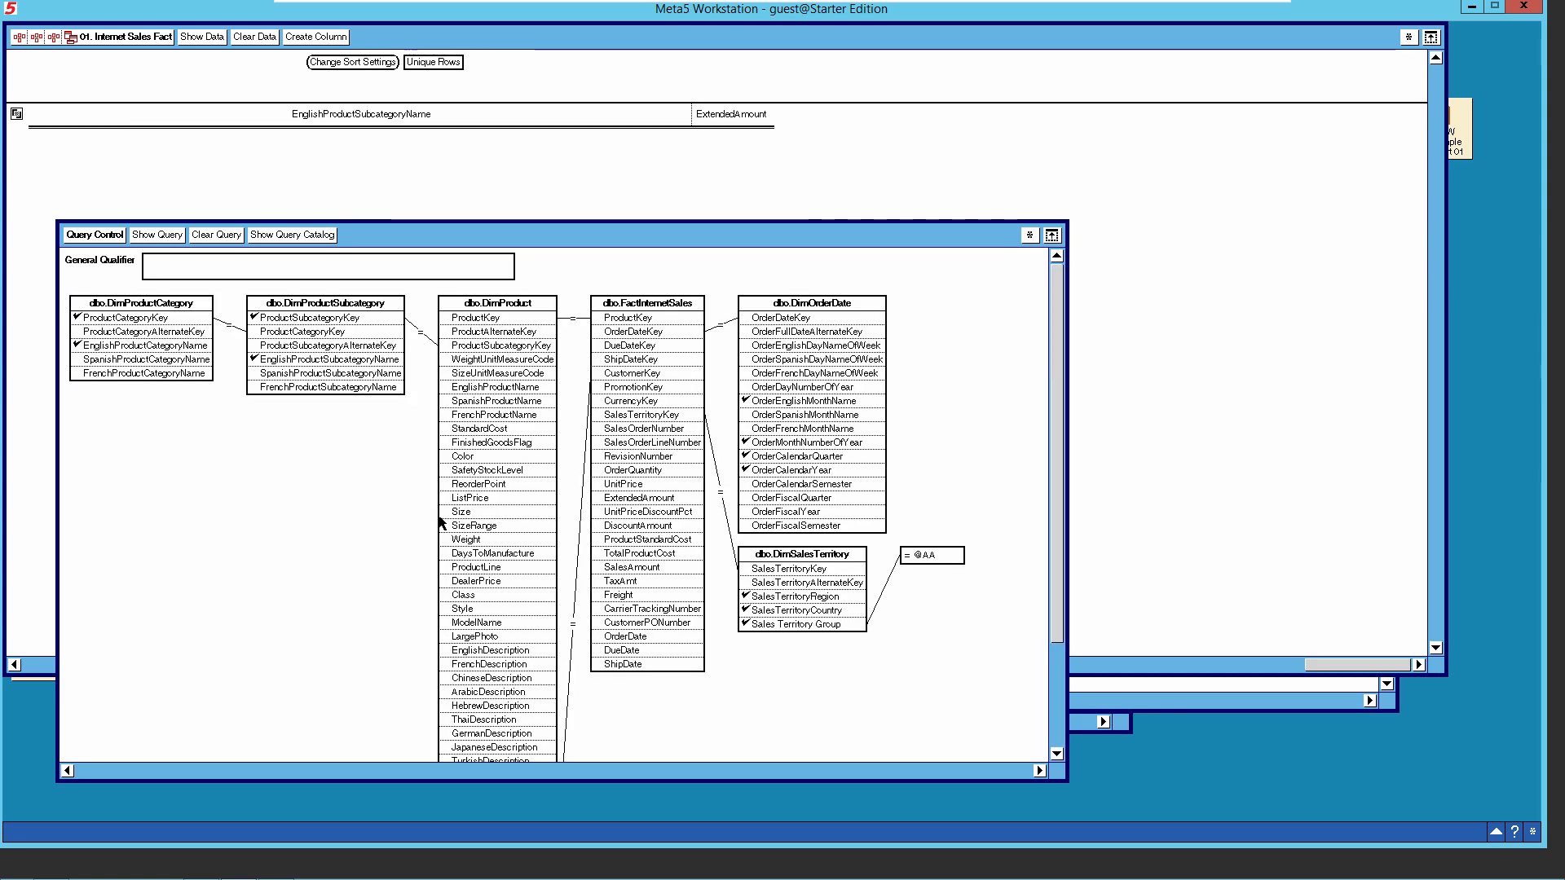
Close Query Control, retrieve the internet sales query's data and close the query.
click(96, 236)
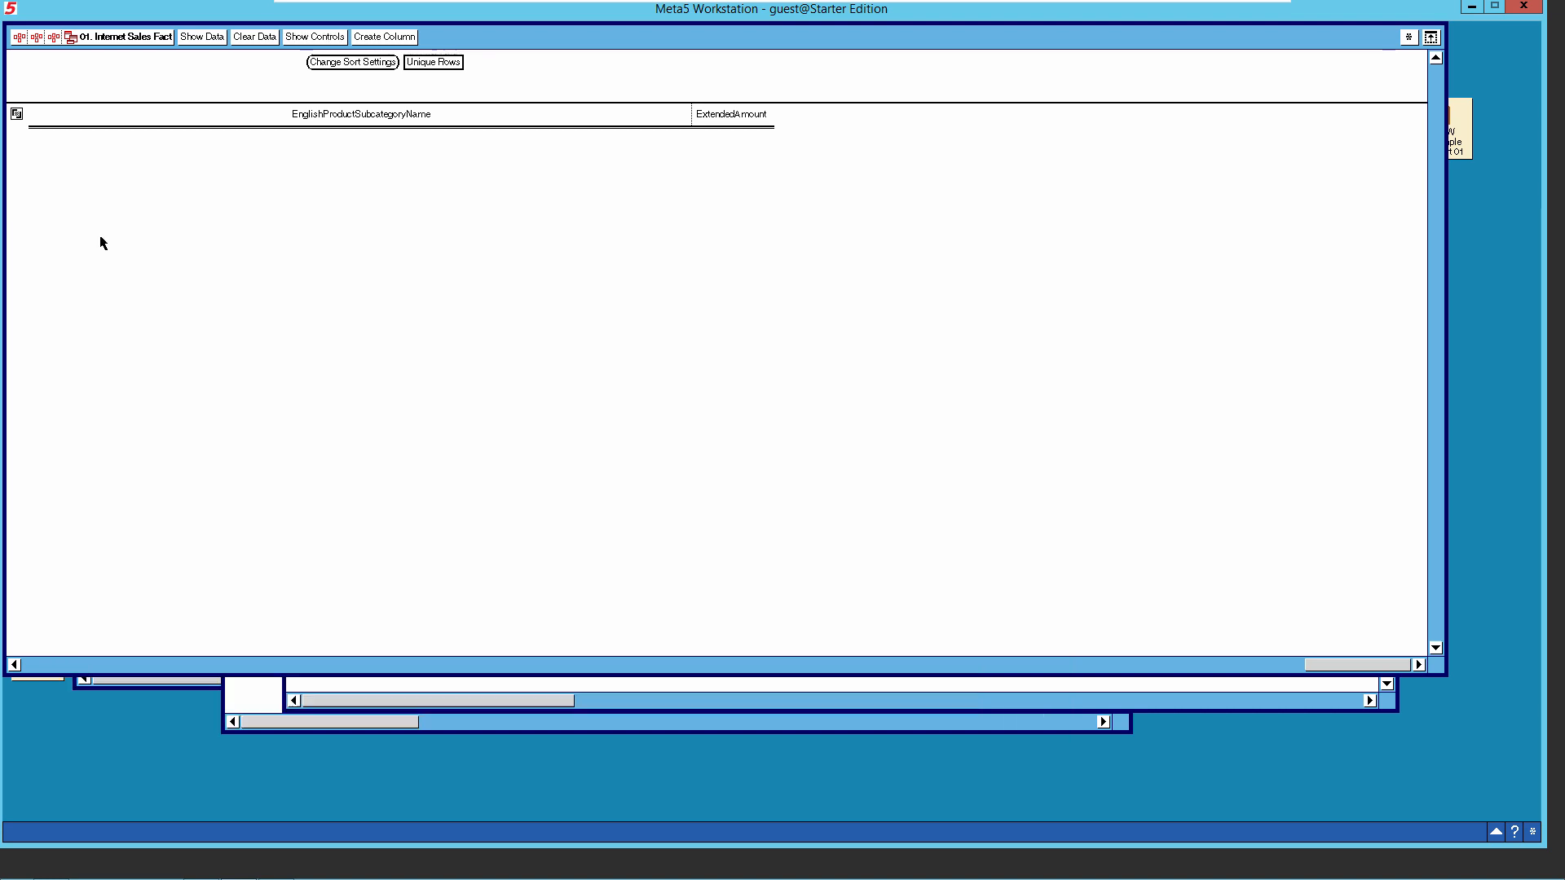
click(195, 37)
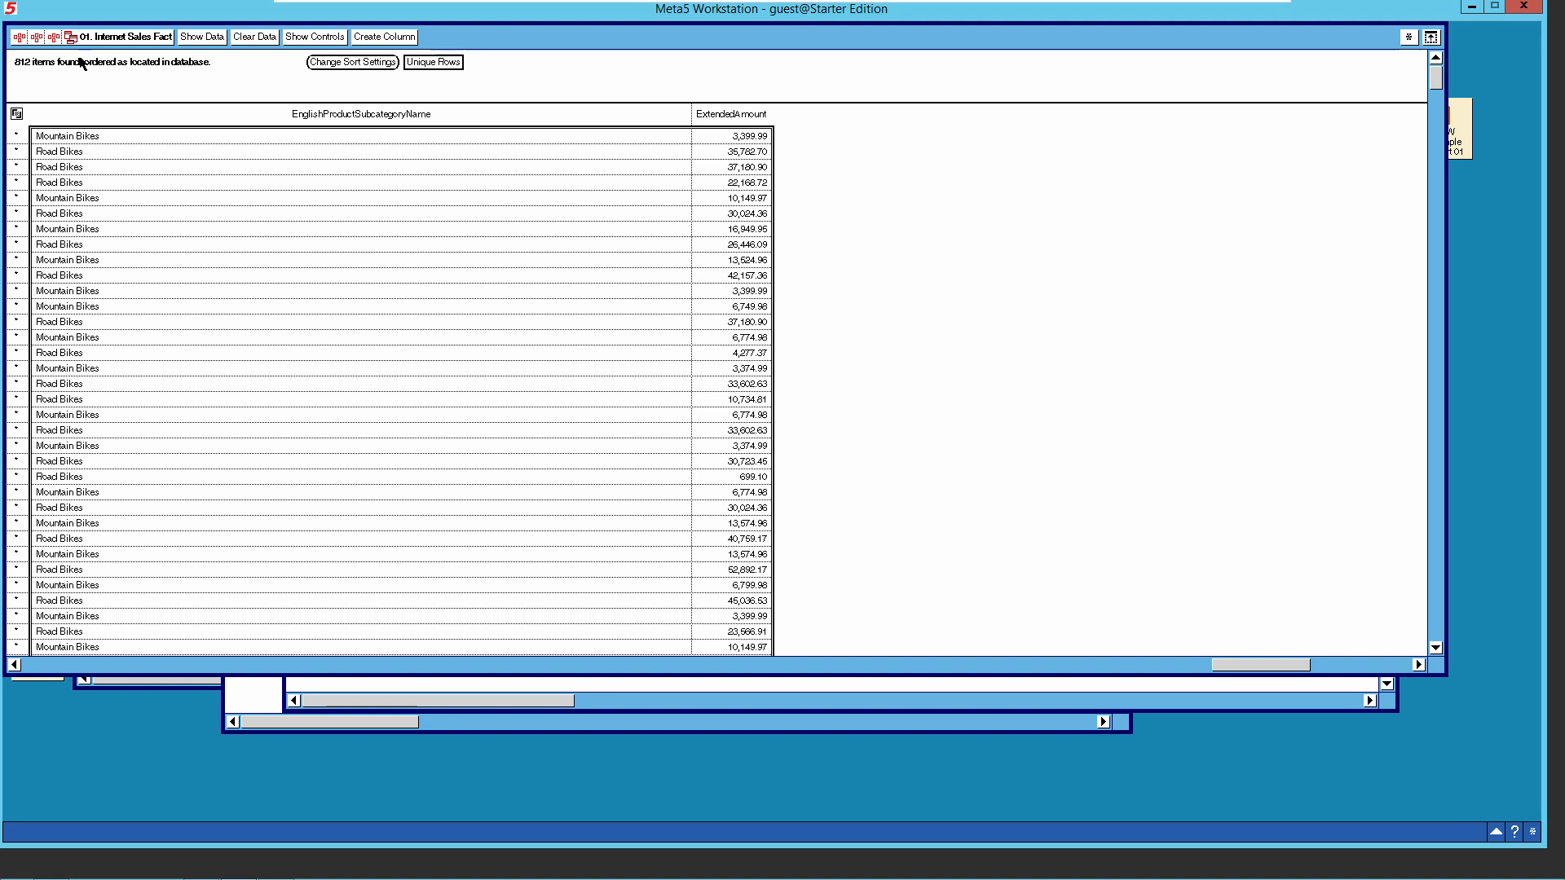
click(116, 41)
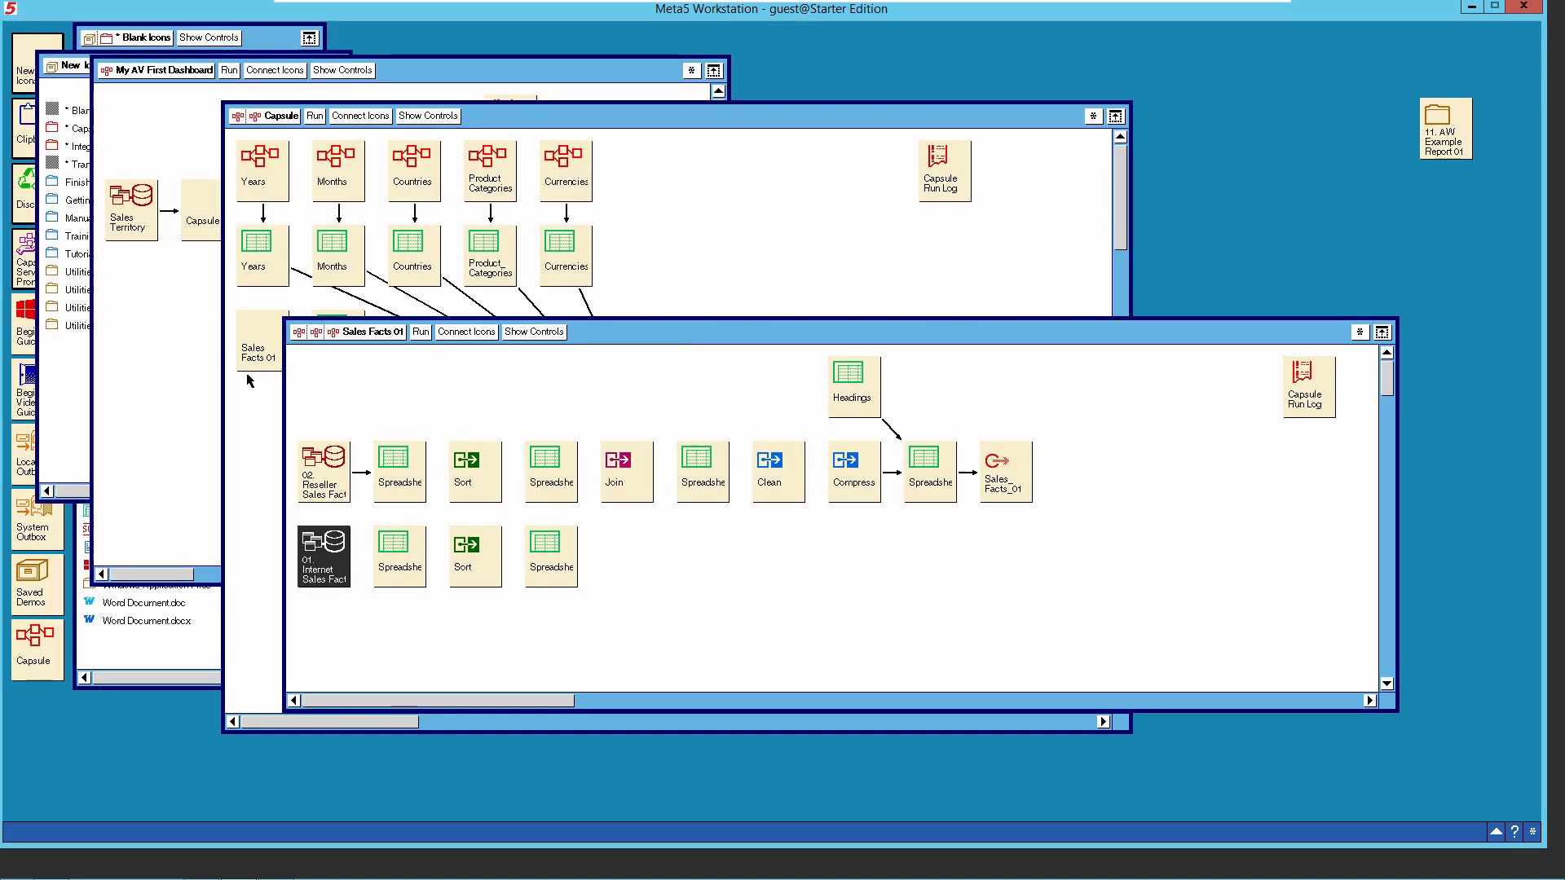
Connect 01. Internet Sales Fact to its spreadsheet, and in the reseller row connect the first spreadsheet to Sort and Sort to the next spreadsheet.
click(401, 544)
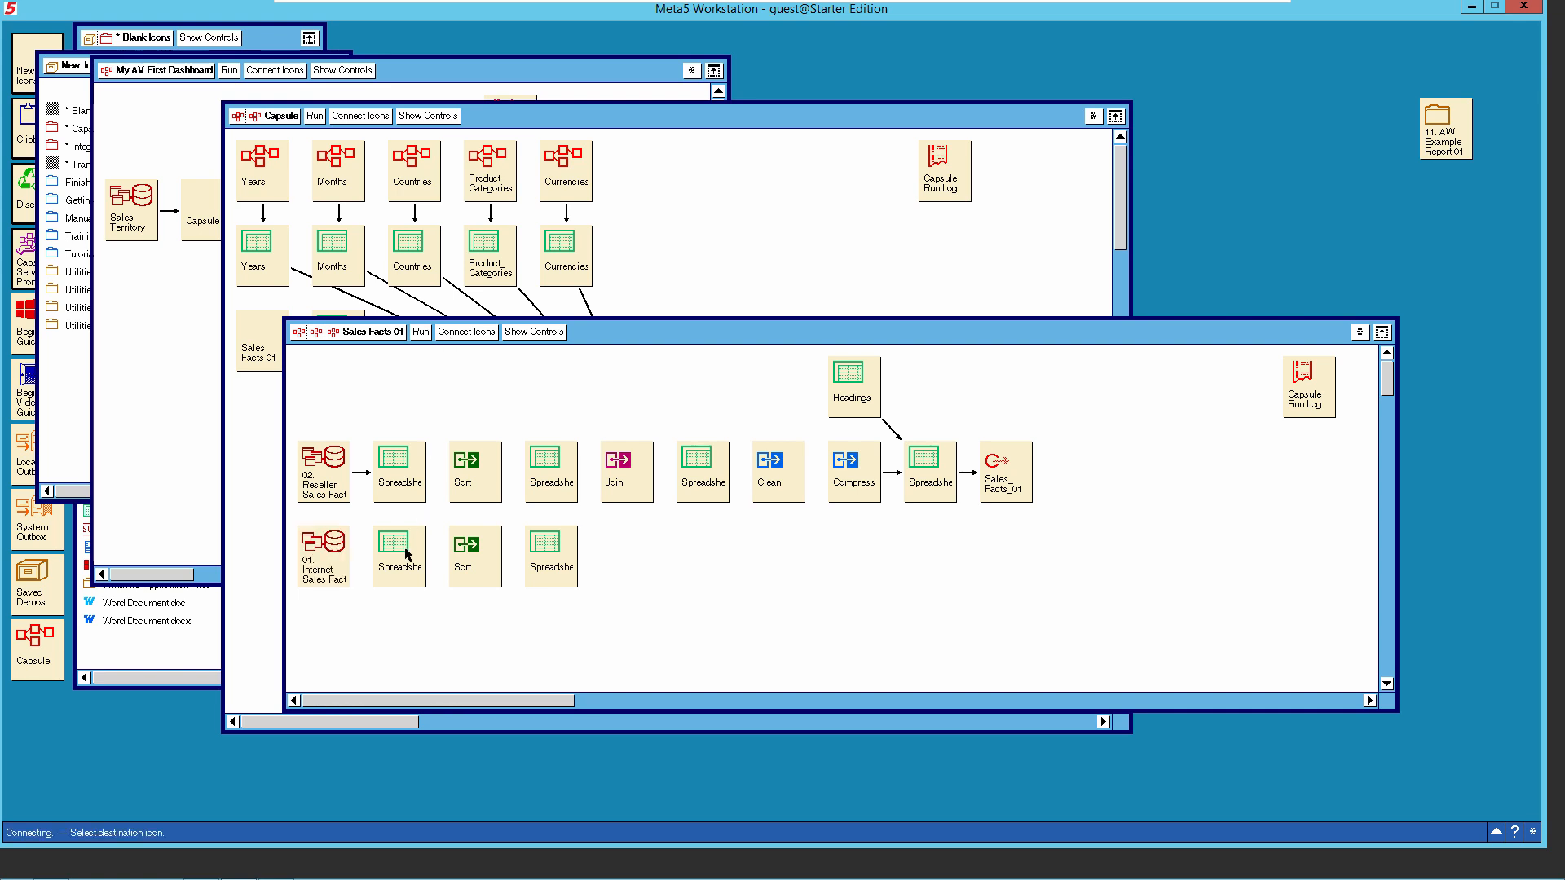
click(399, 469)
click(479, 334)
click(491, 479)
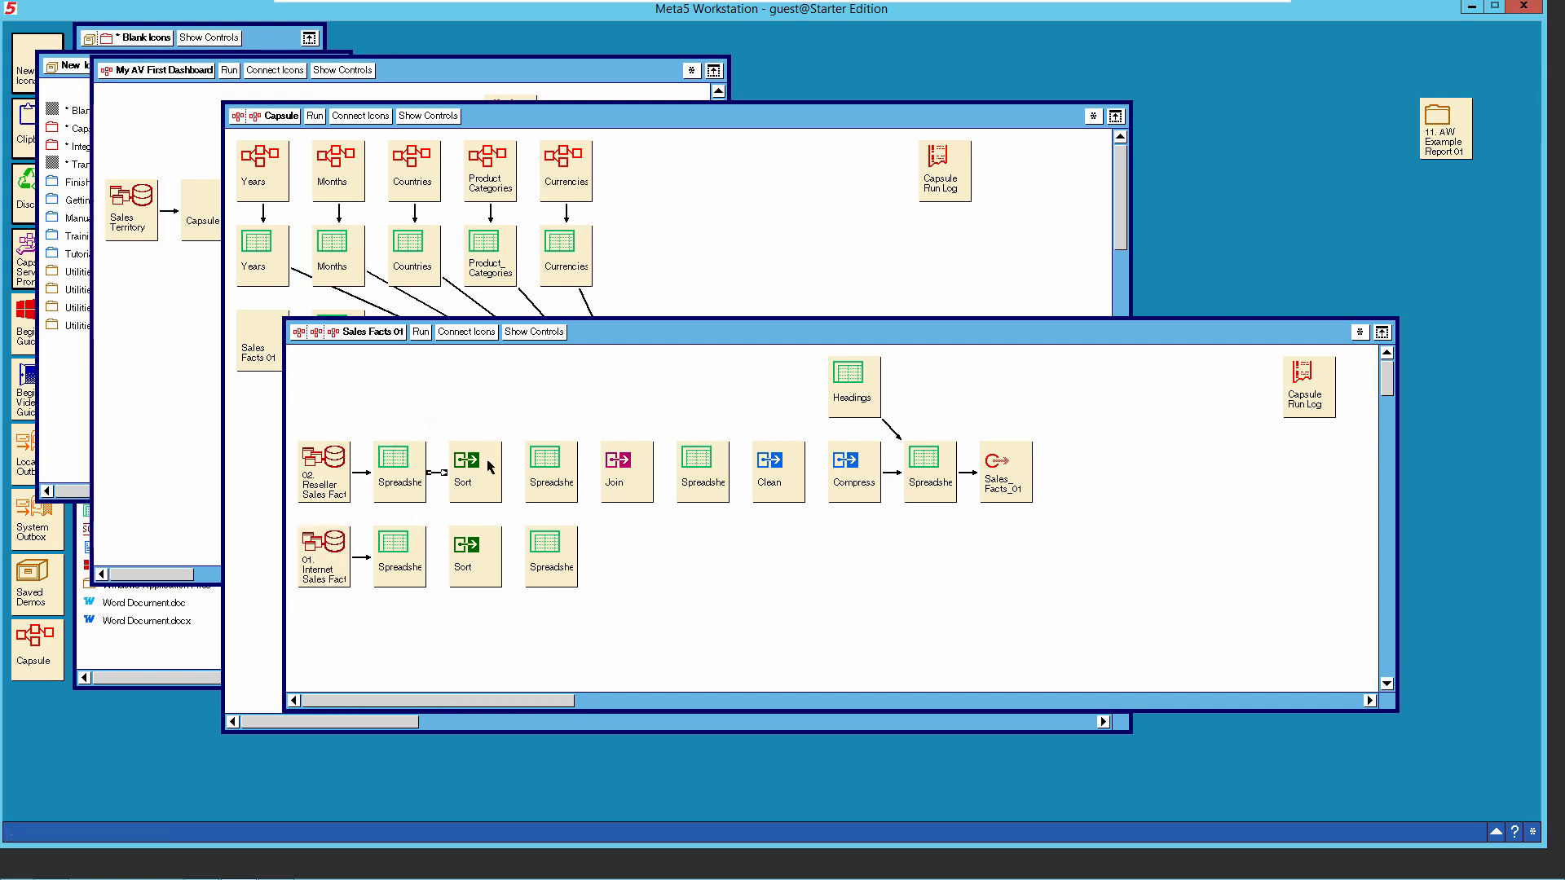
click(473, 479)
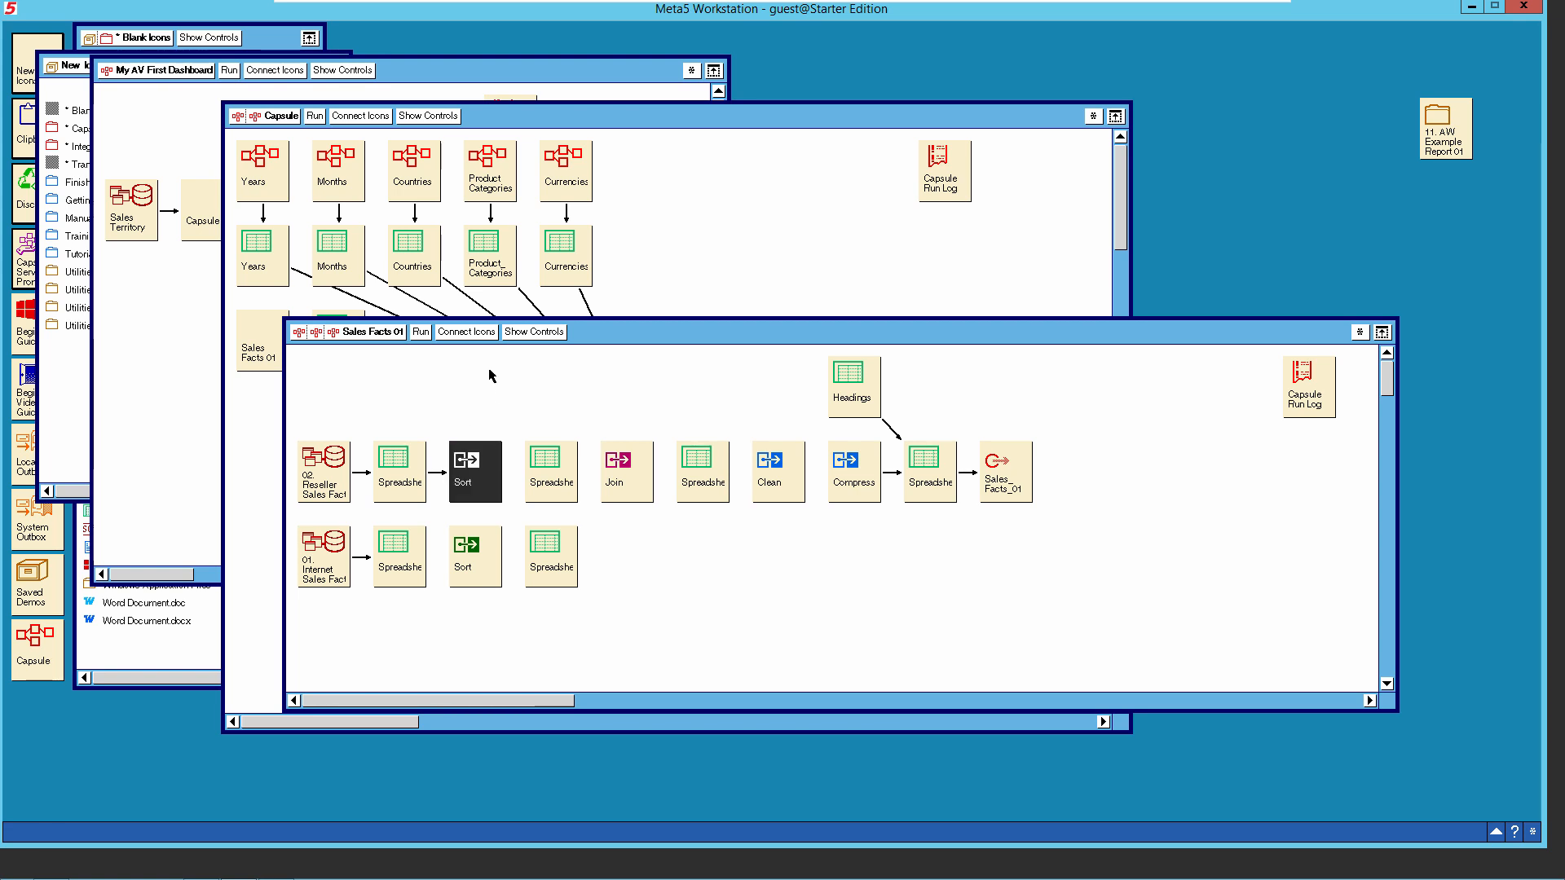
click(479, 334)
click(550, 485)
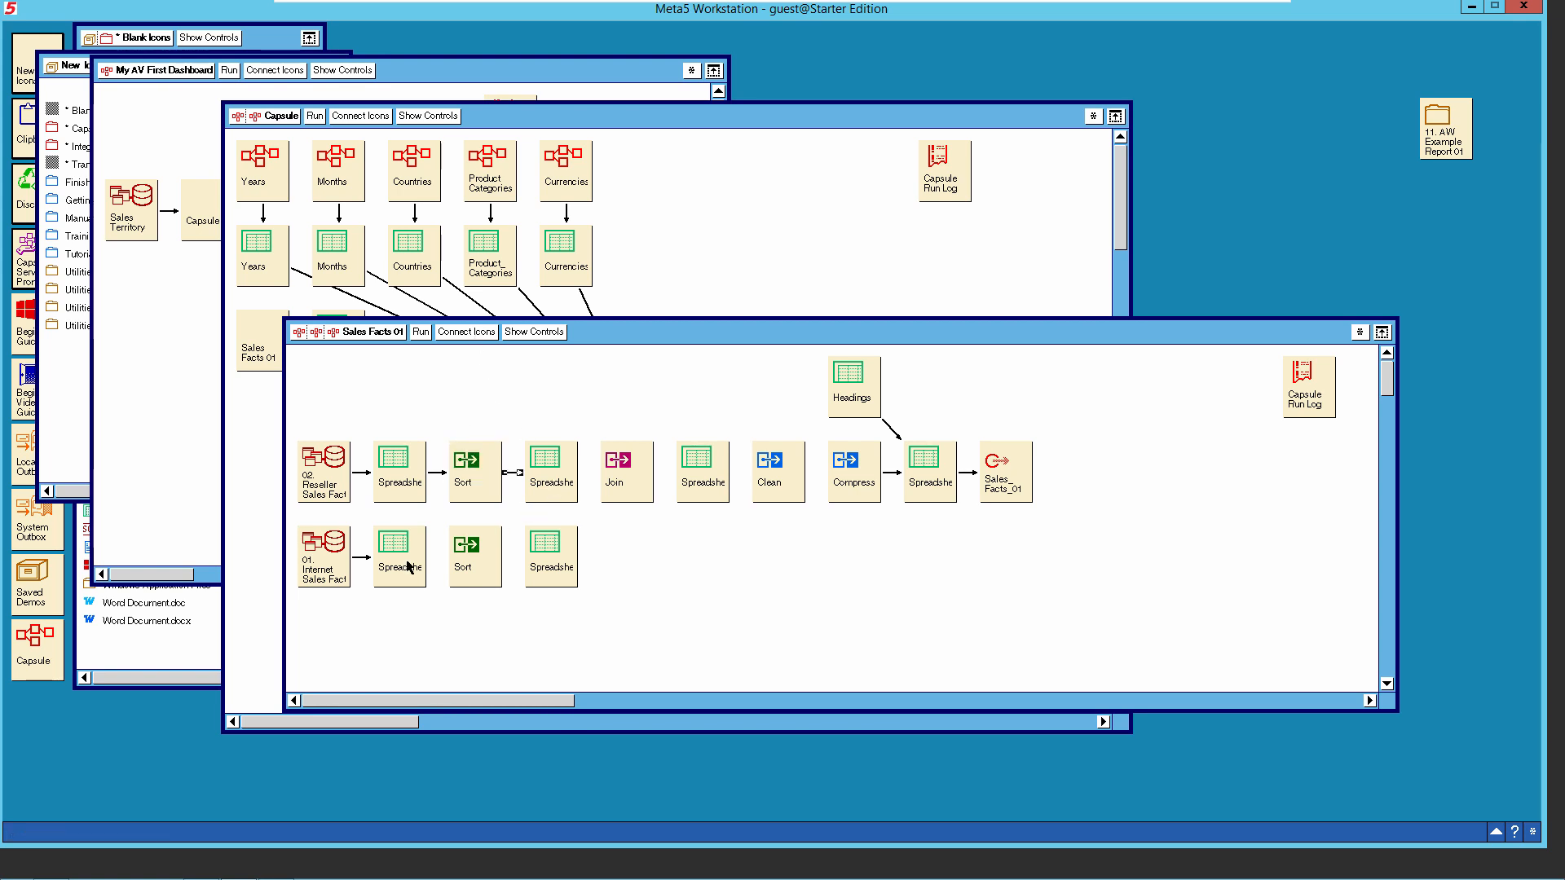
In the internet row, connect the first spreadsheet to Sort and Sort to the next spreadsheet.
double_click(464, 556)
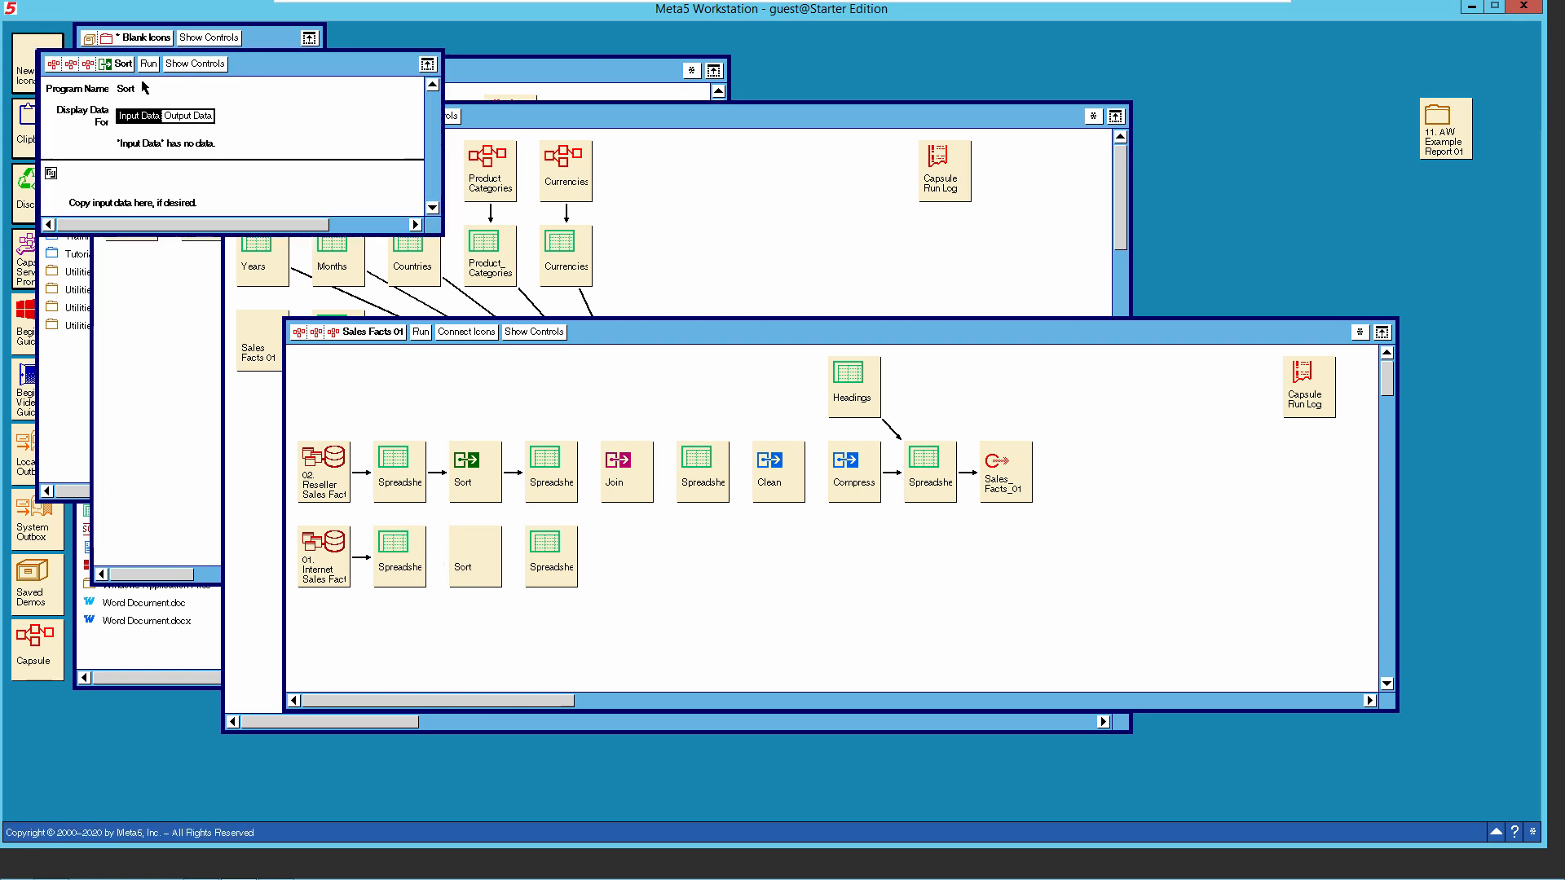
click(121, 64)
click(411, 566)
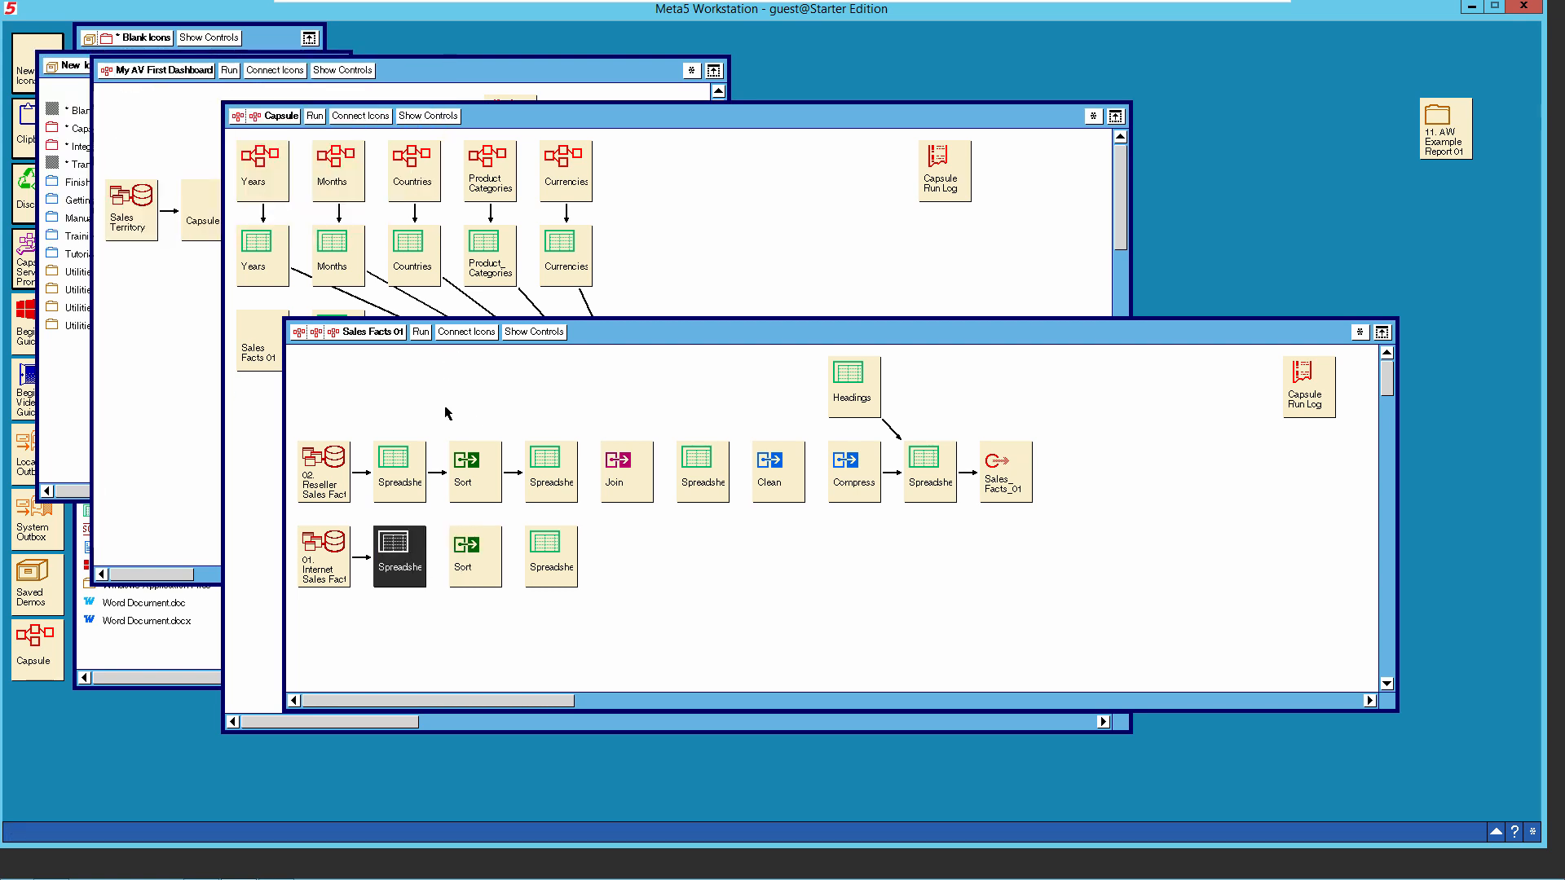
click(463, 334)
click(463, 561)
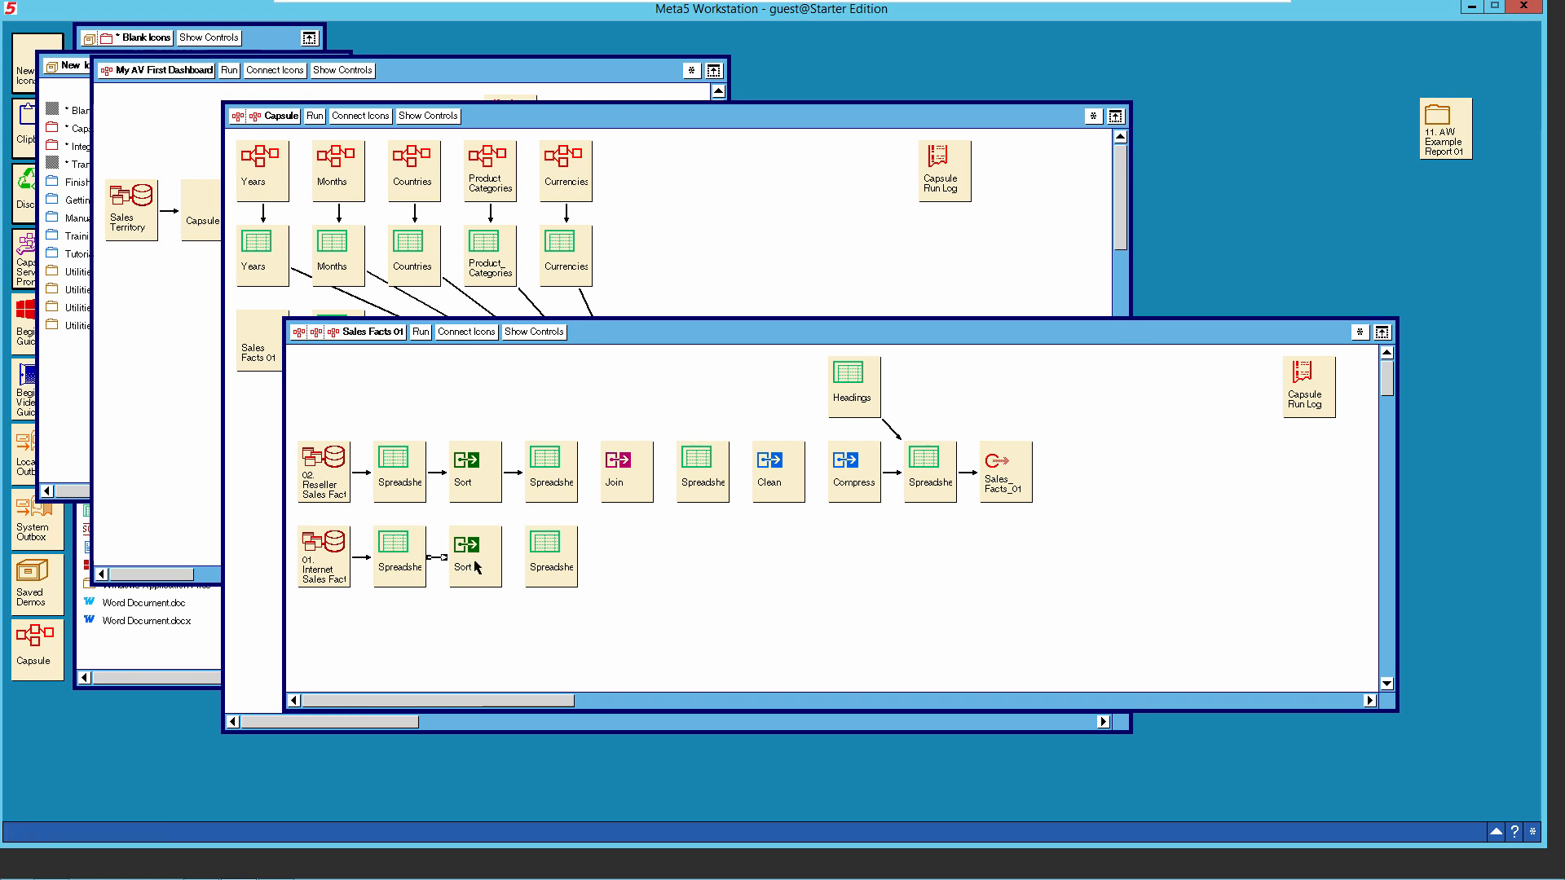
click(466, 332)
click(555, 562)
Set the reseller row's Sort to columns a,b,c,d,e,f,g,h,i,j,k,l,m with 1 heading row, apply the settings and close it.
click(475, 480)
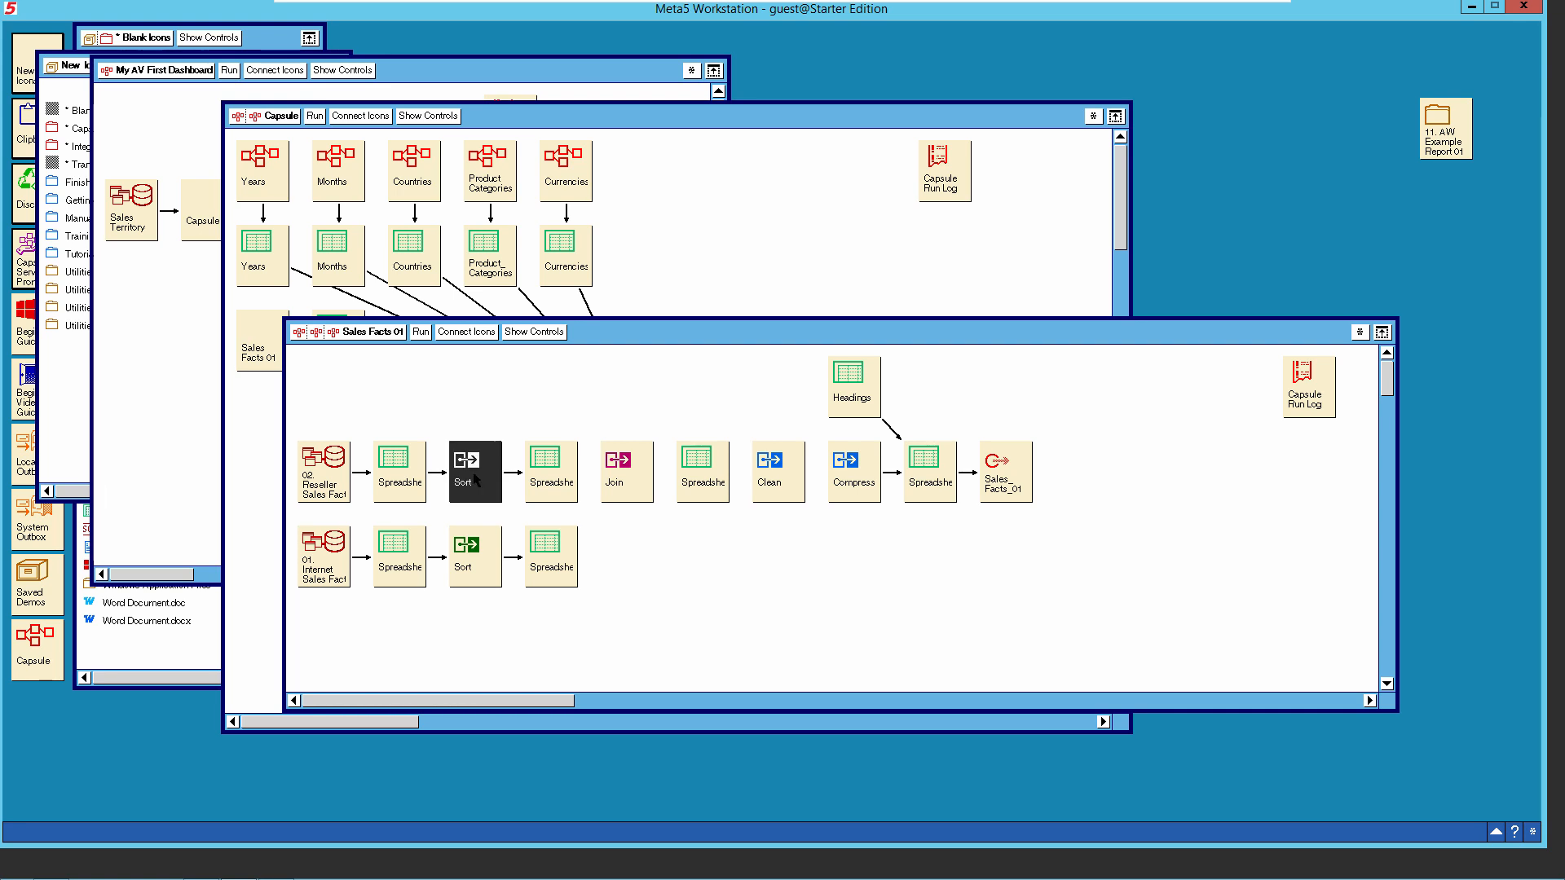
double_click(475, 480)
drag(348, 76, 537, 143)
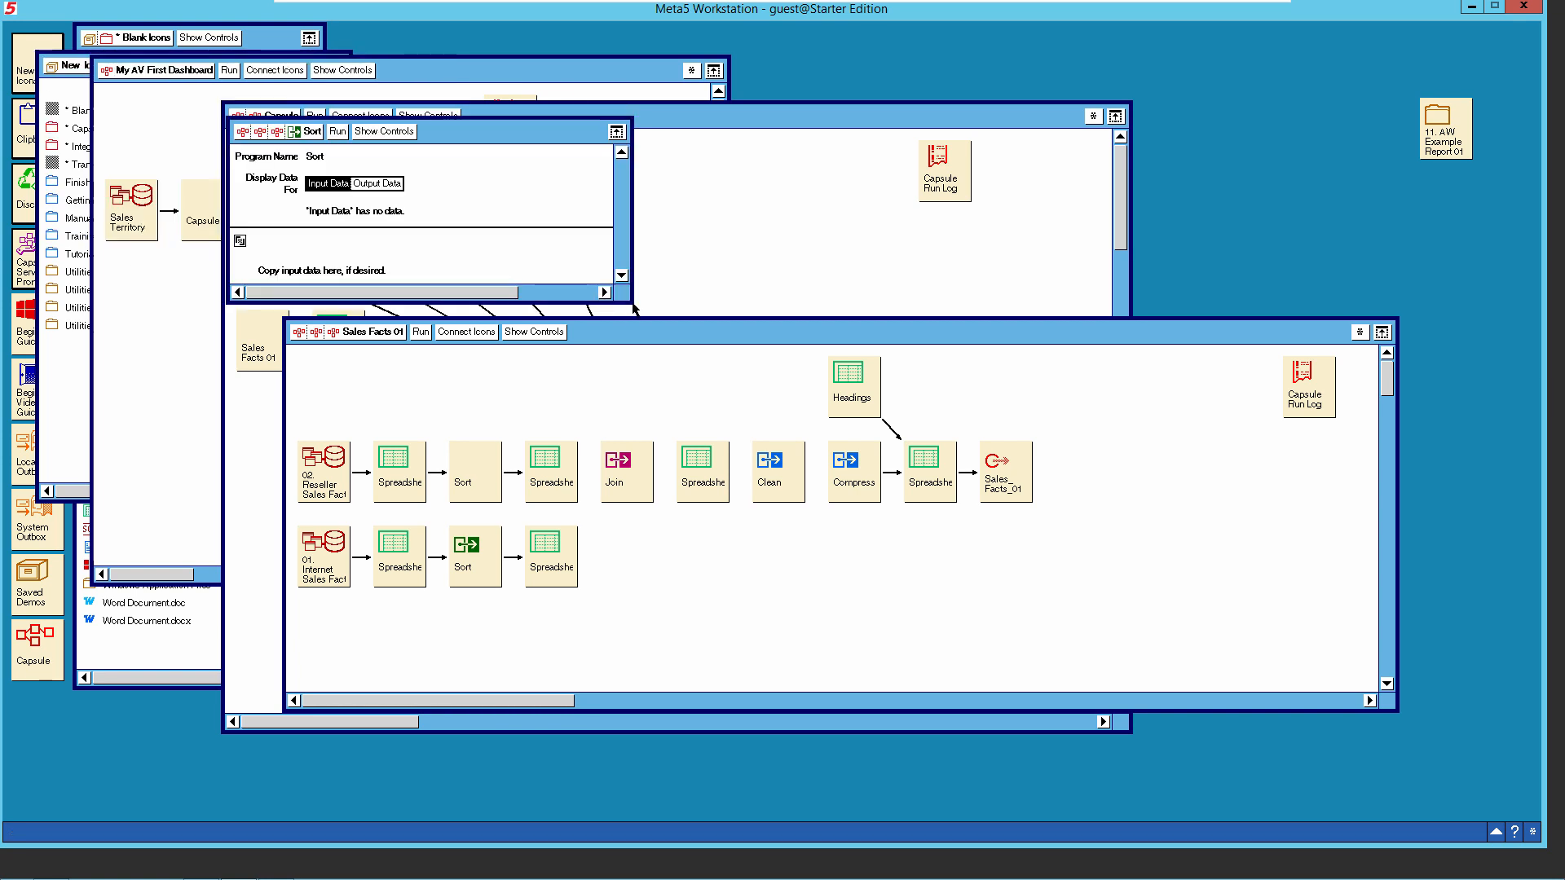
drag(633, 305, 797, 467)
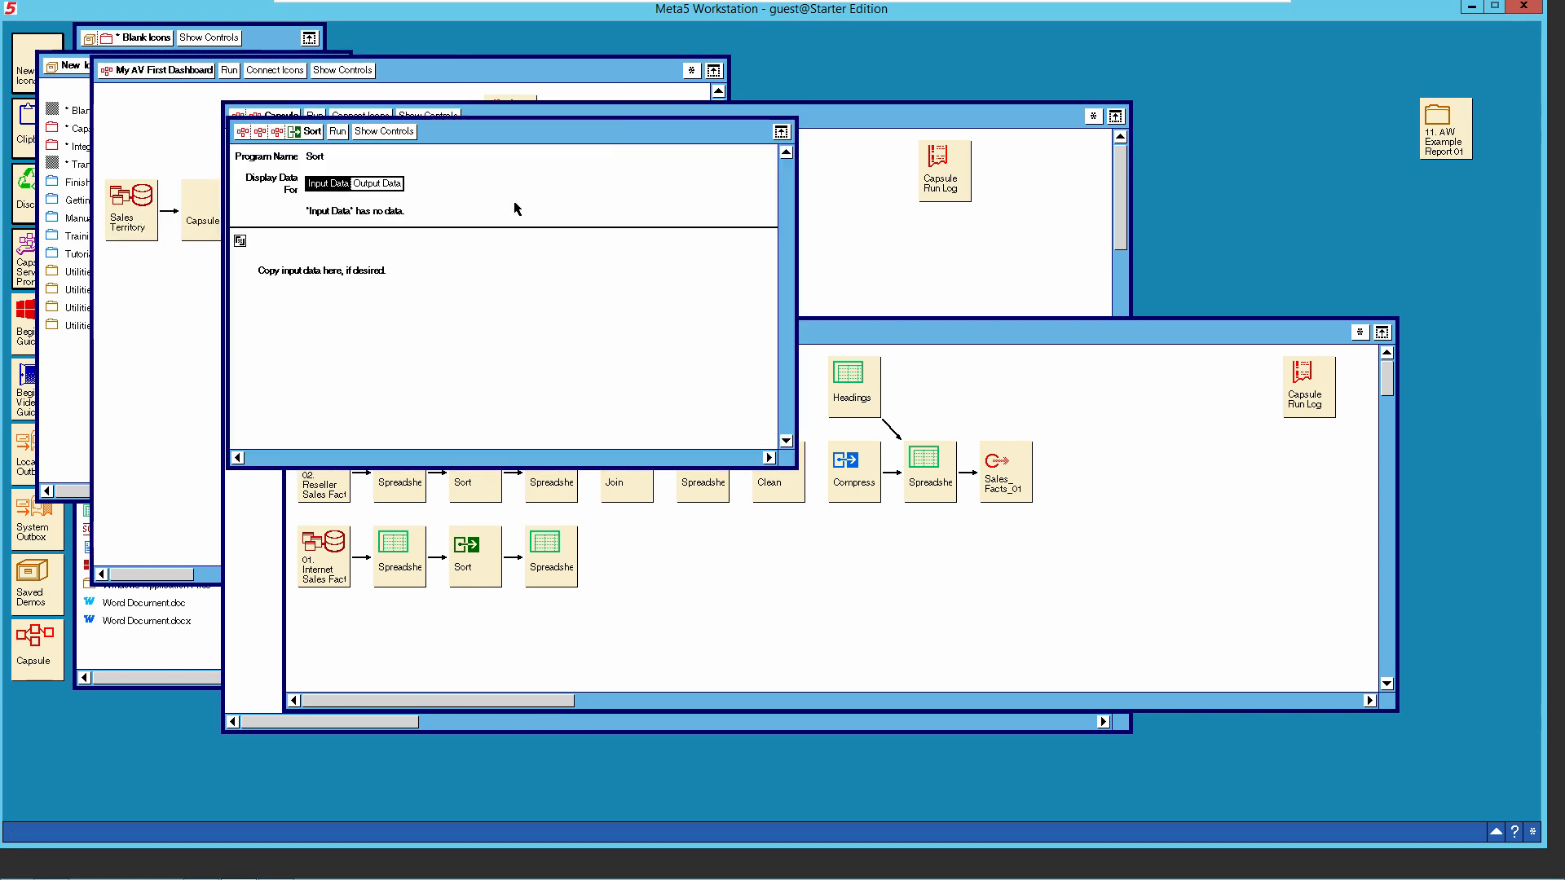
click(372, 131)
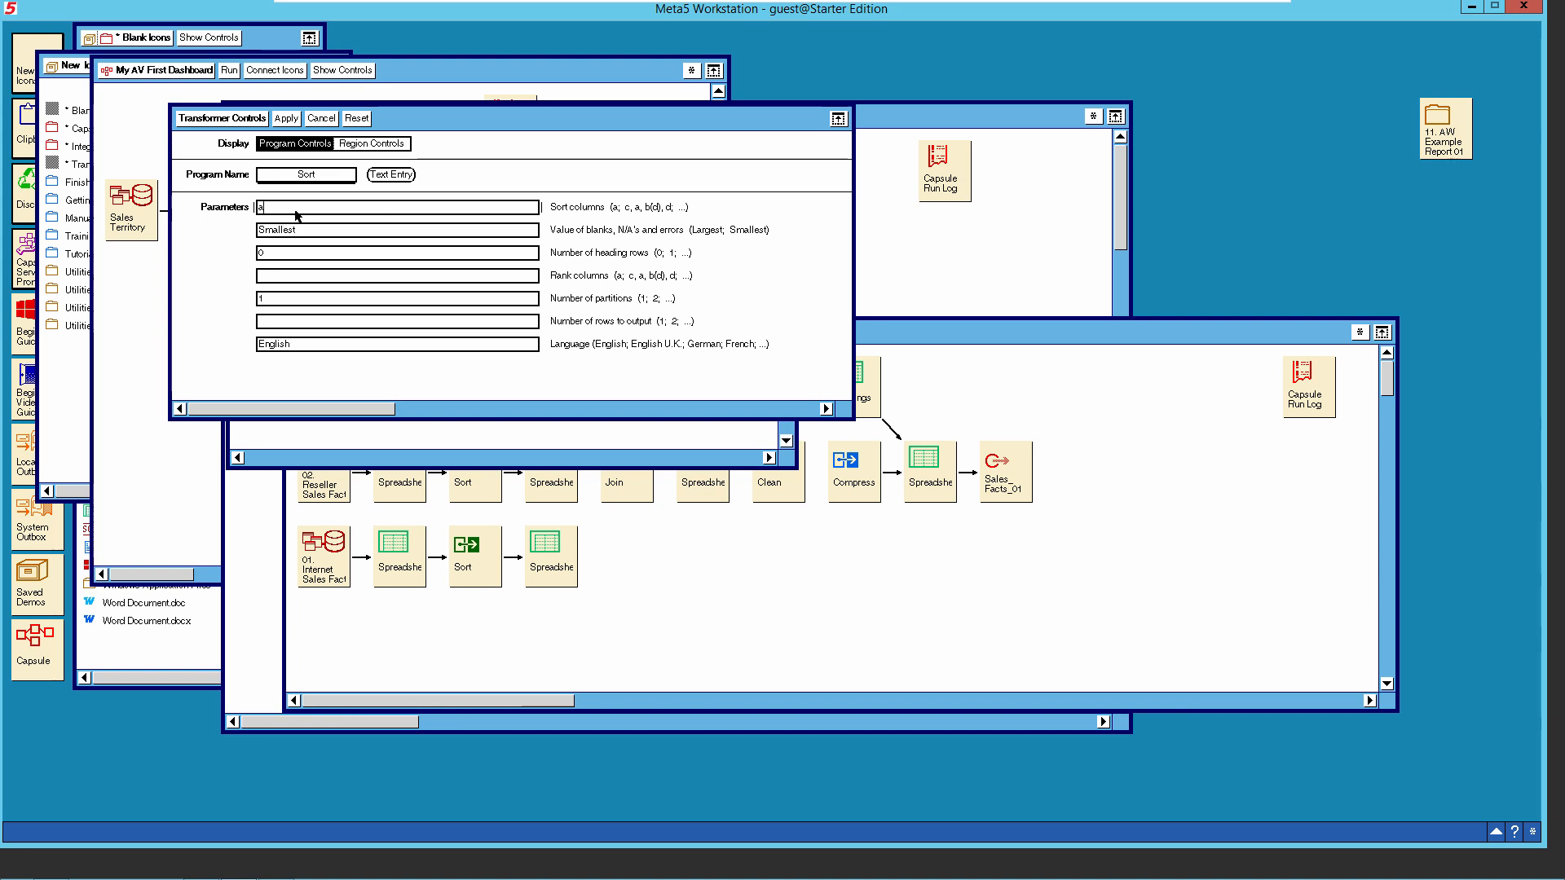
text(b,)
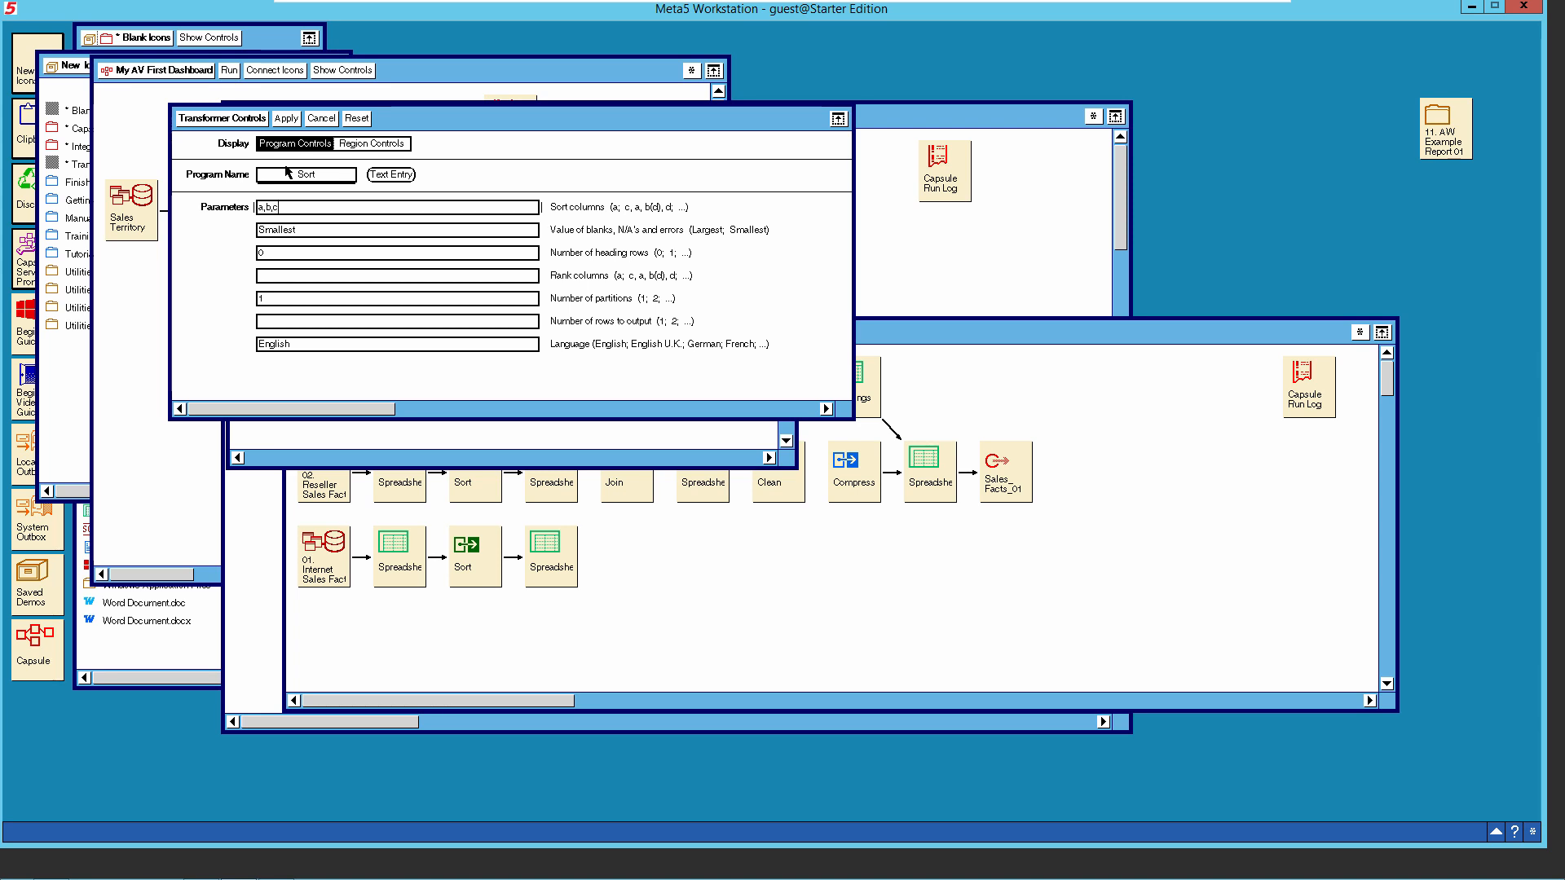
text(c,d,e,f,g,h,i,j,k,l,m)
click(291, 254)
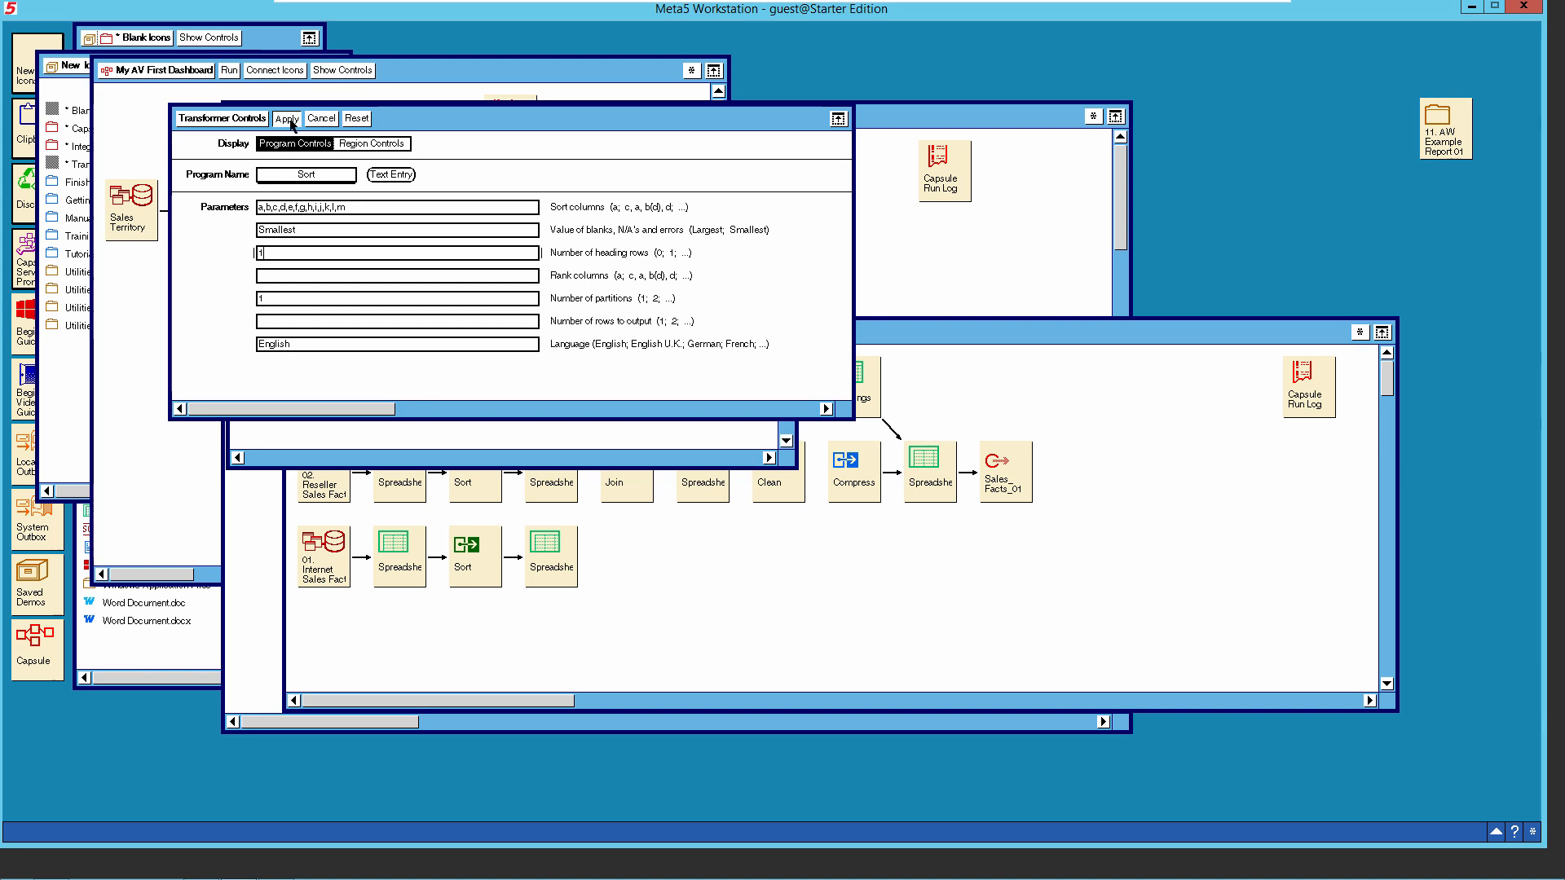
click(249, 123)
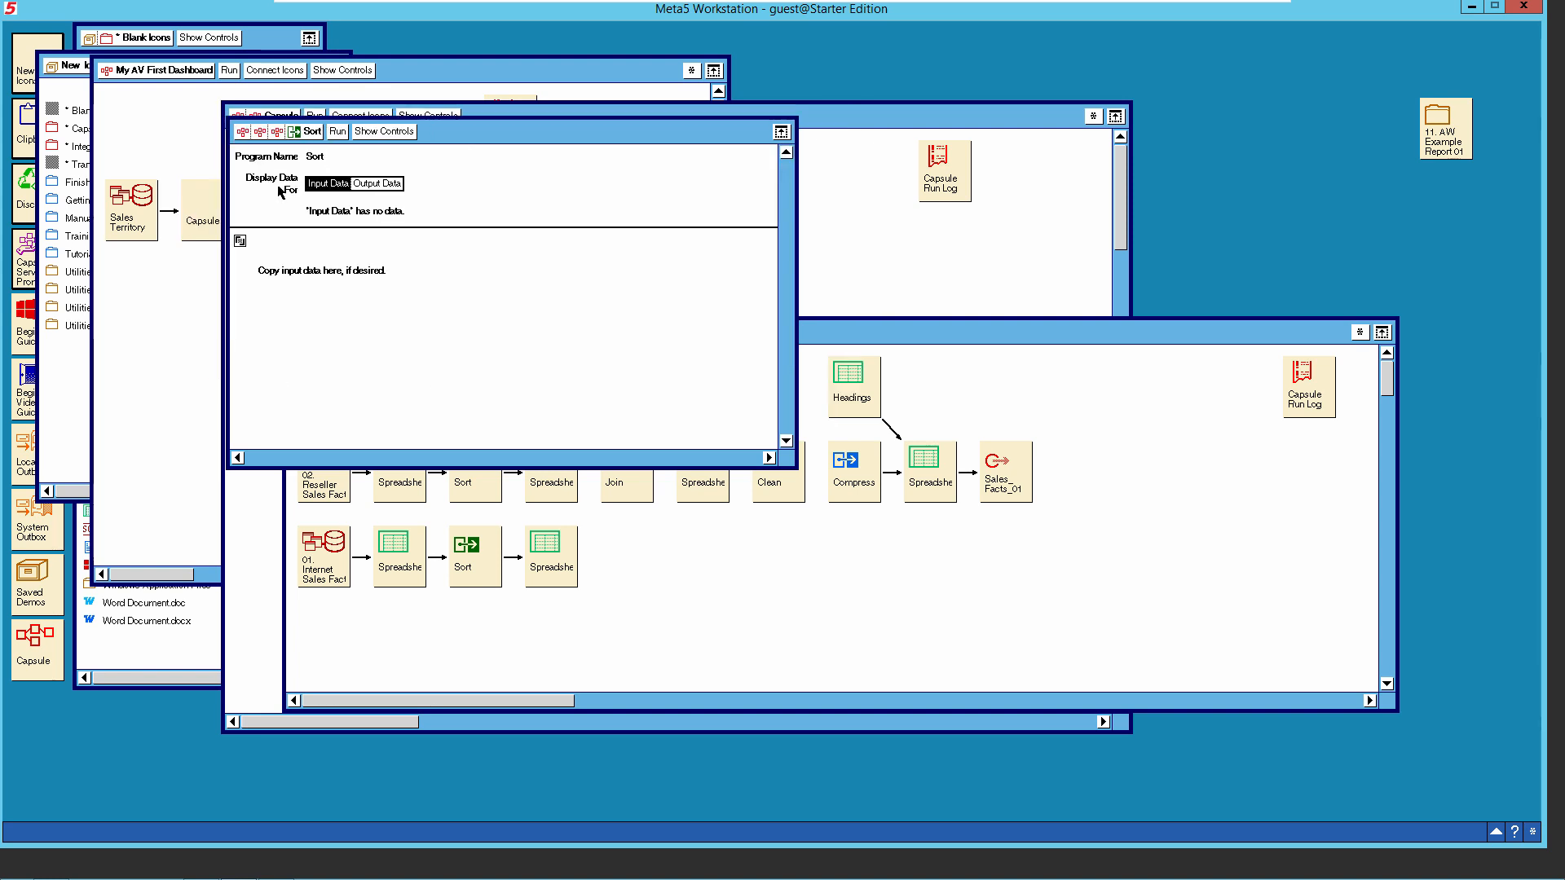
click(311, 133)
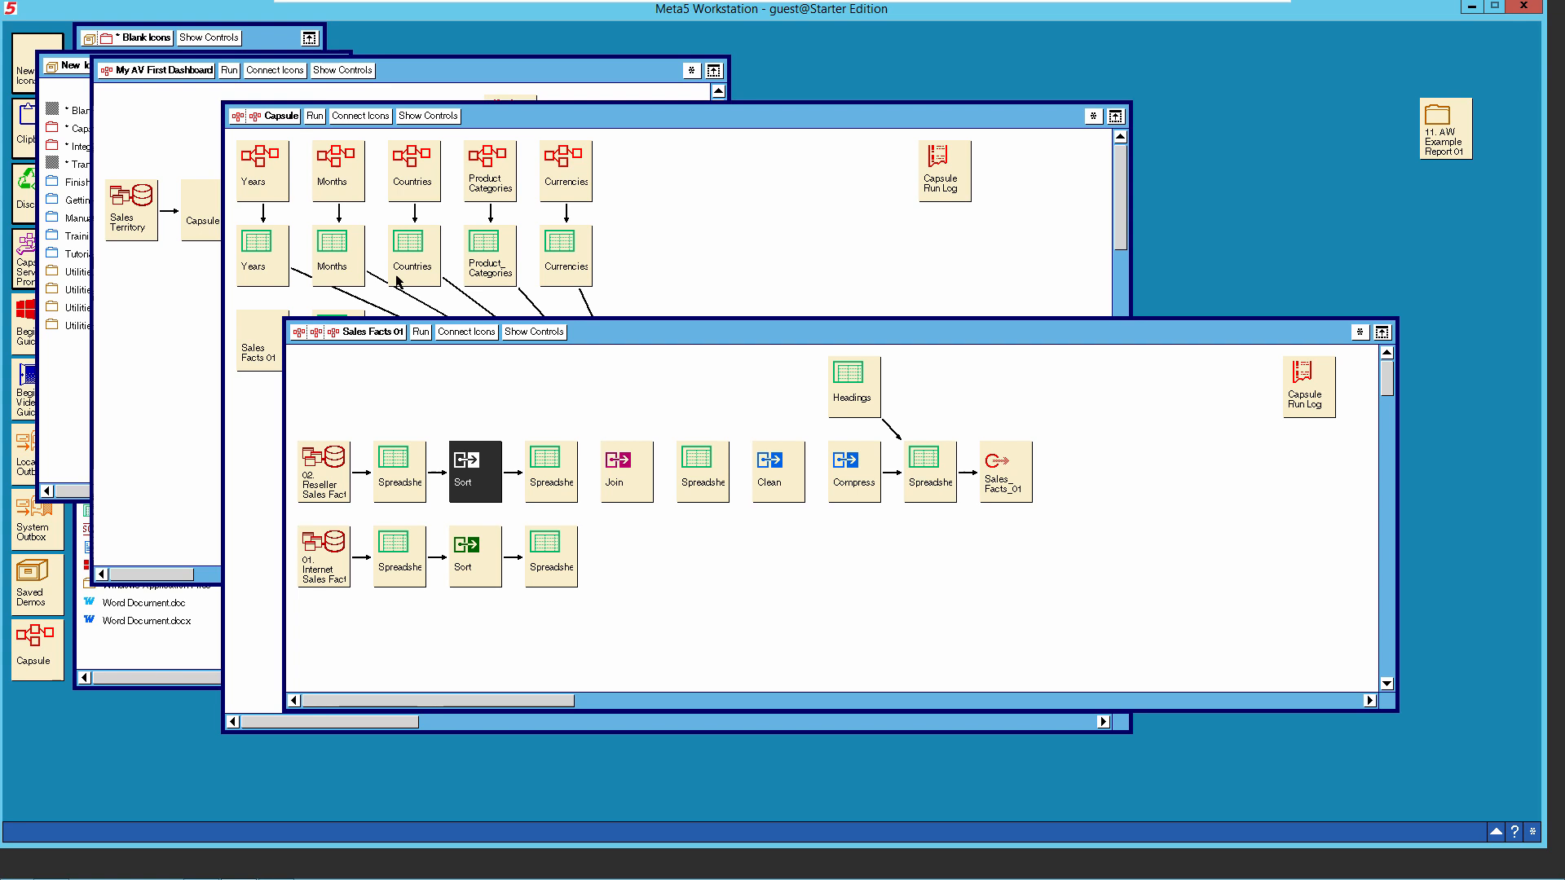
In the internet row's Sort, enter sort columns a,b,c,d,e,f,g,h,i,j,k,l, set the number of heading rows, apply the settings and close it.
double_click(480, 560)
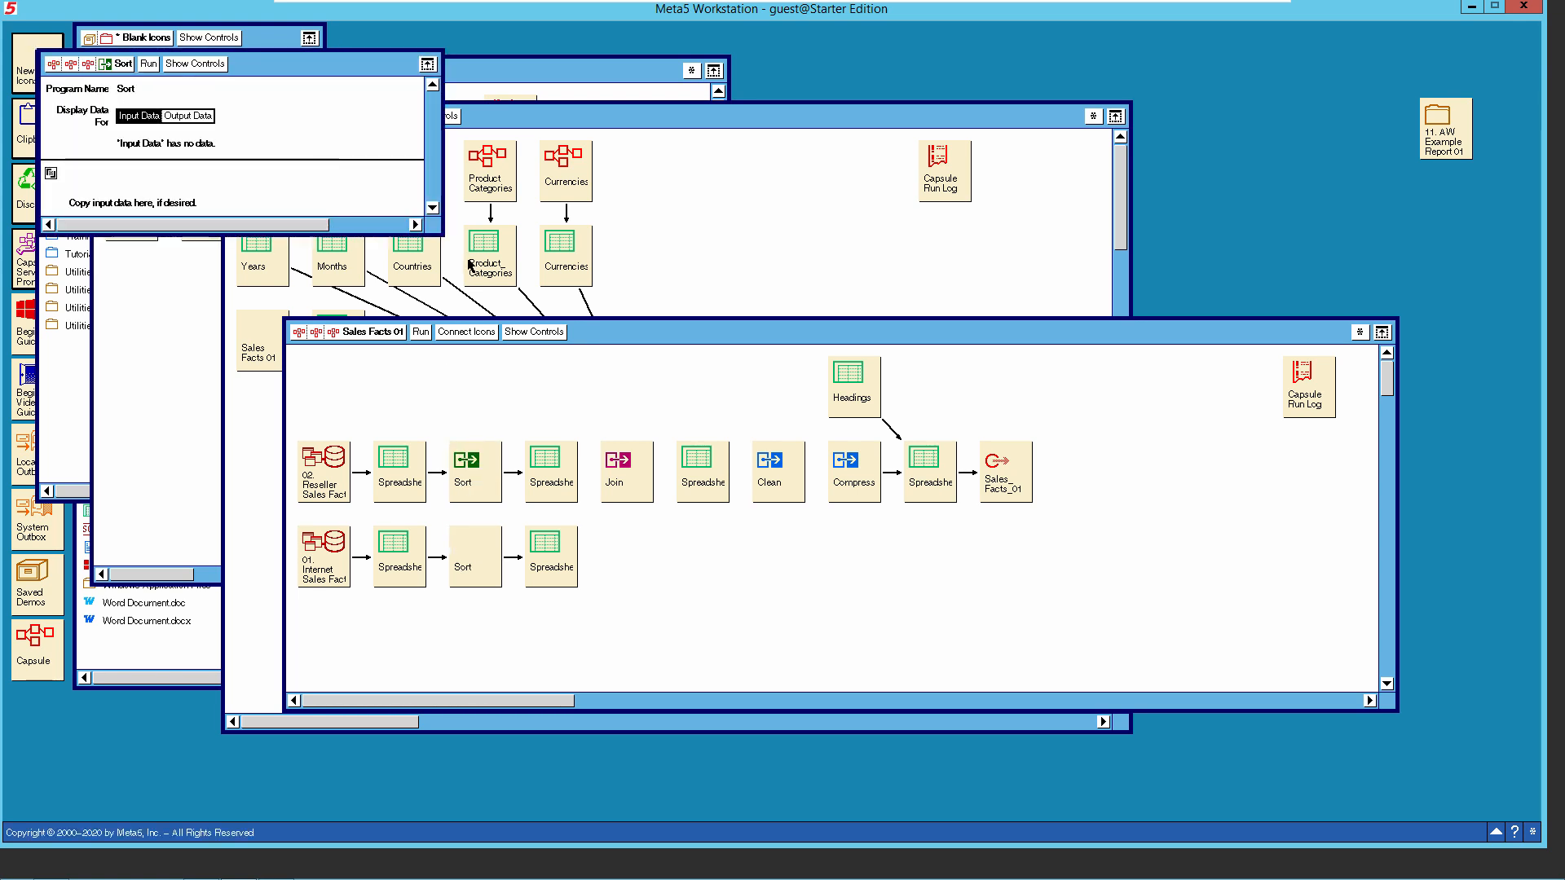
drag(438, 225, 573, 532)
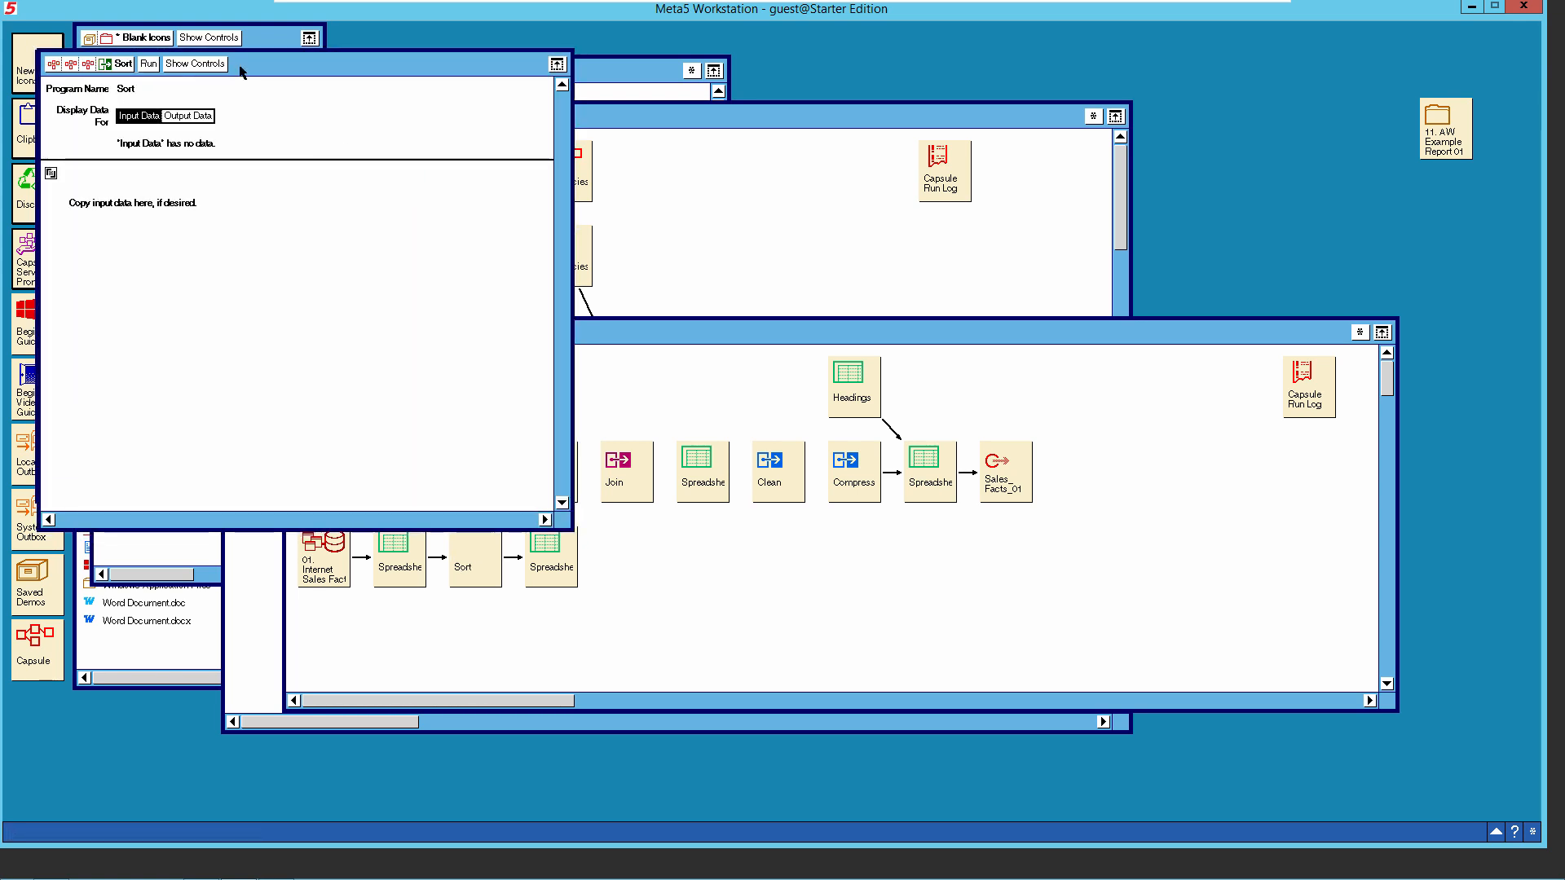
click(195, 64)
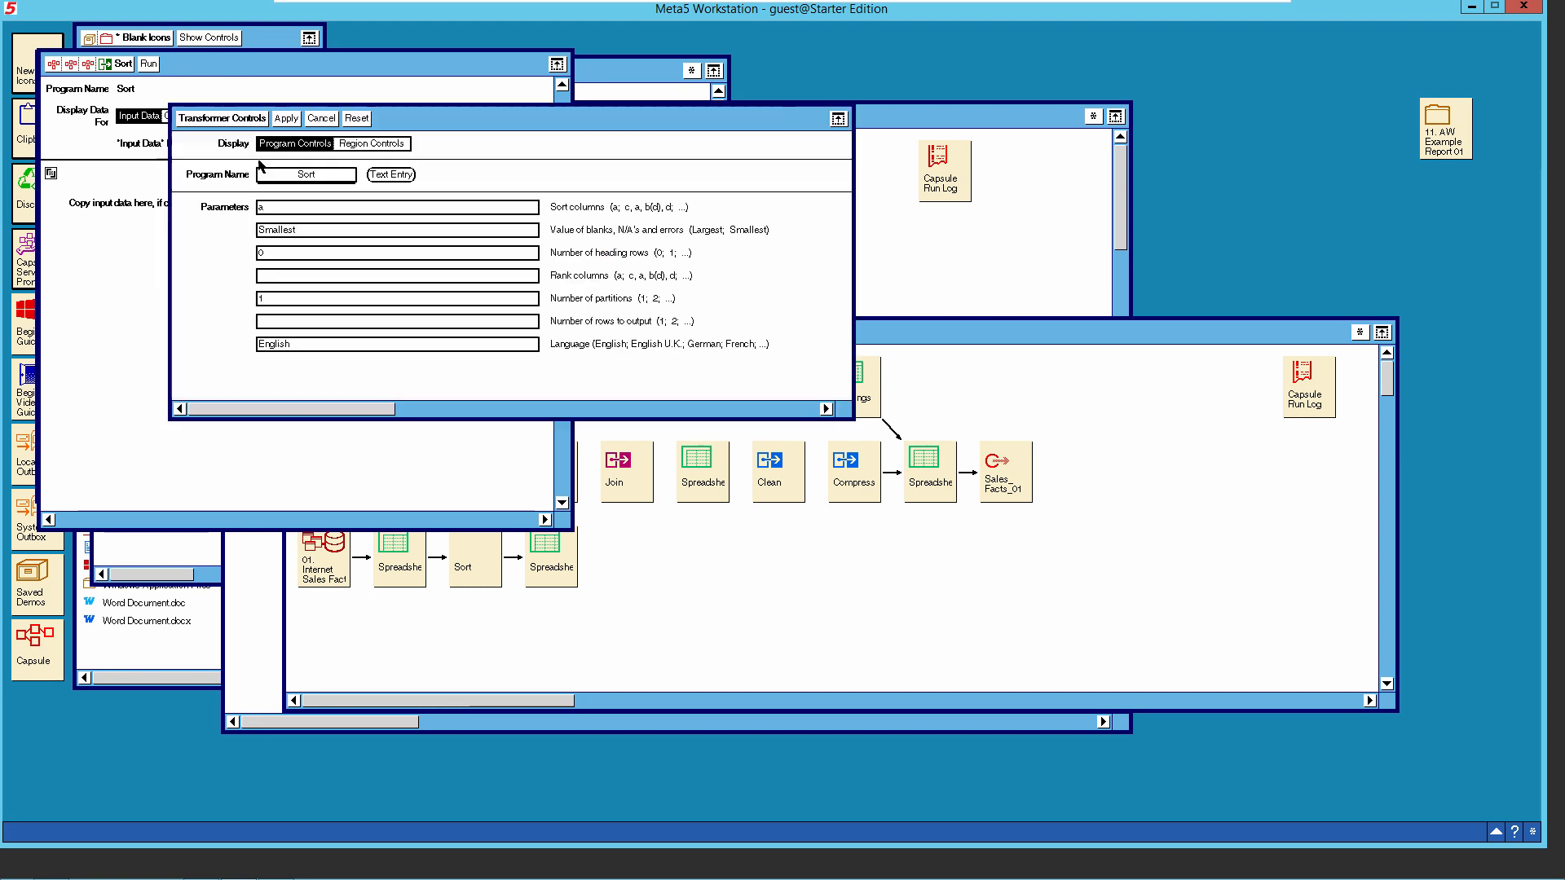
click(286, 209)
text(,b,c,d,e,f,g,h,i,j,k,l,)
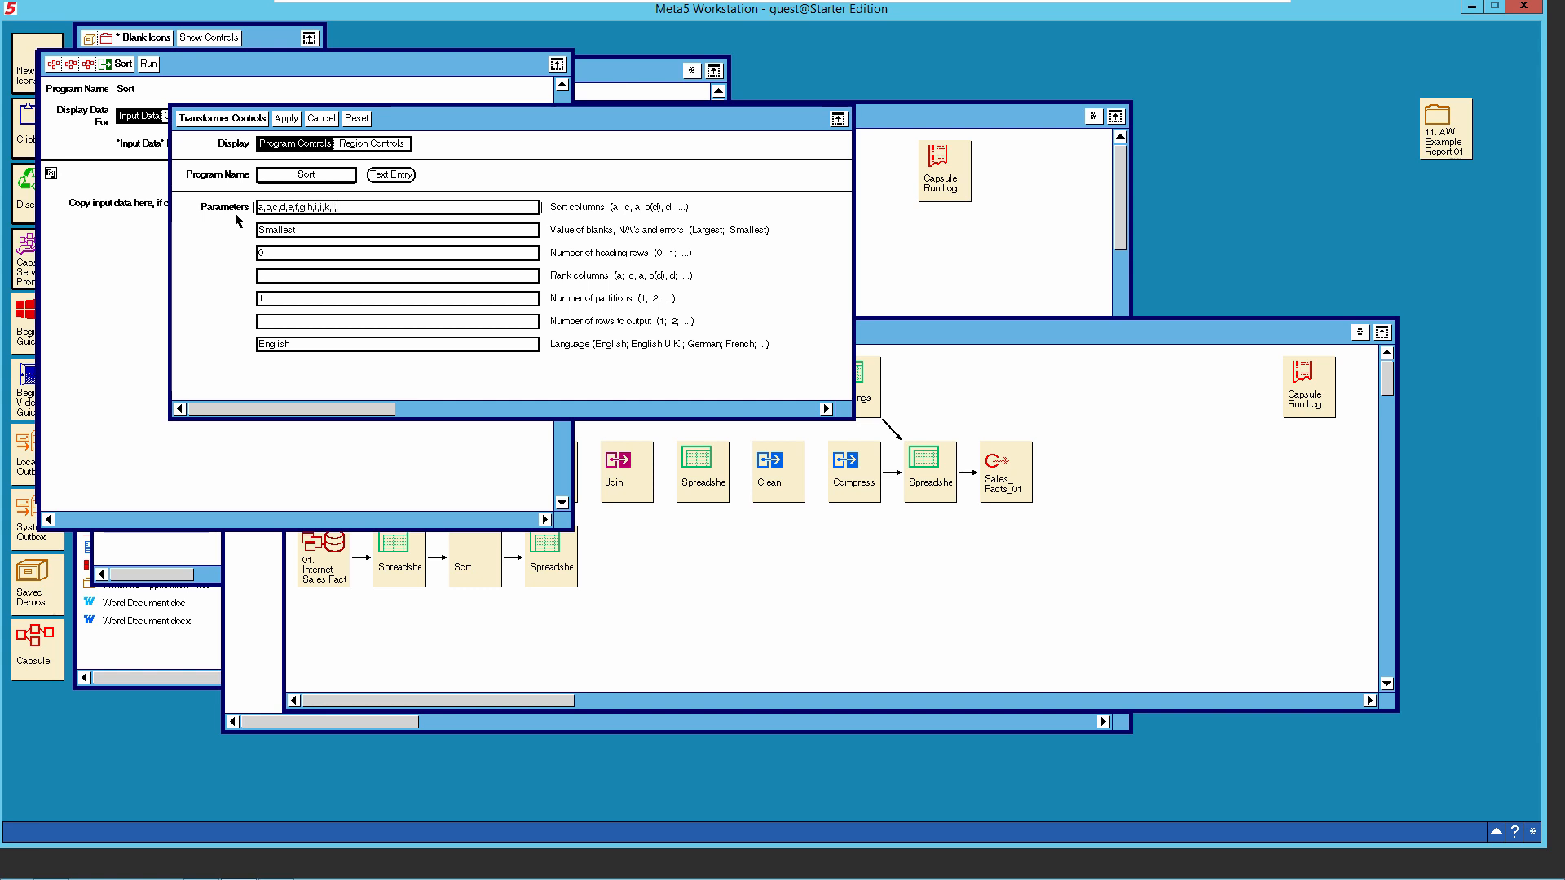
click(343, 257)
click(286, 119)
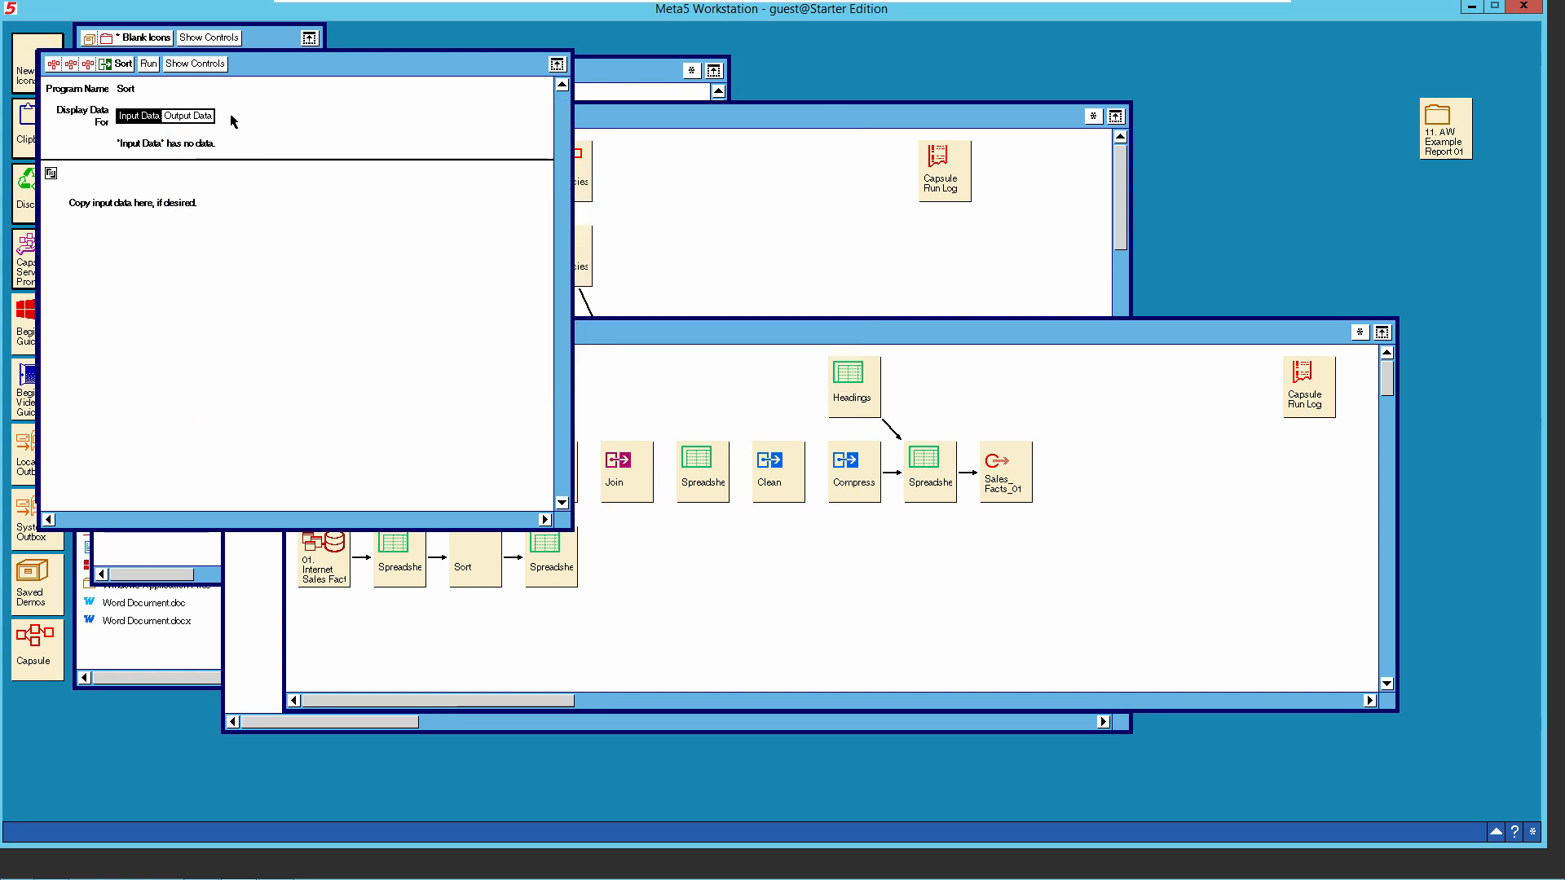
click(122, 65)
Run the capsule's icons from 02. Reseller Sales Fact through the internet row's last spreadsheet.
click(320, 479)
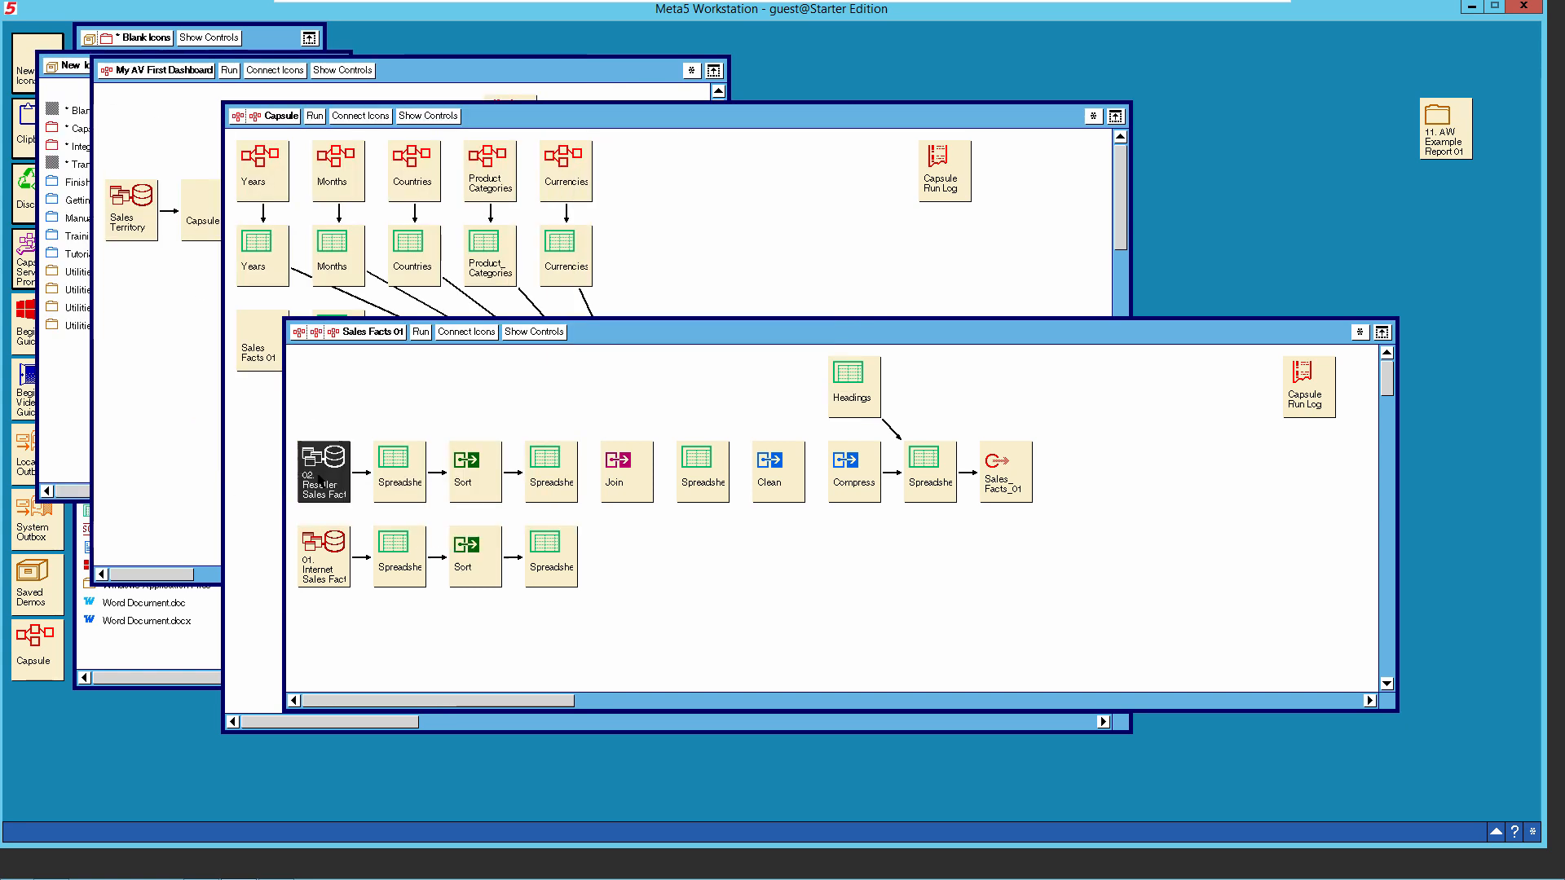
click(421, 332)
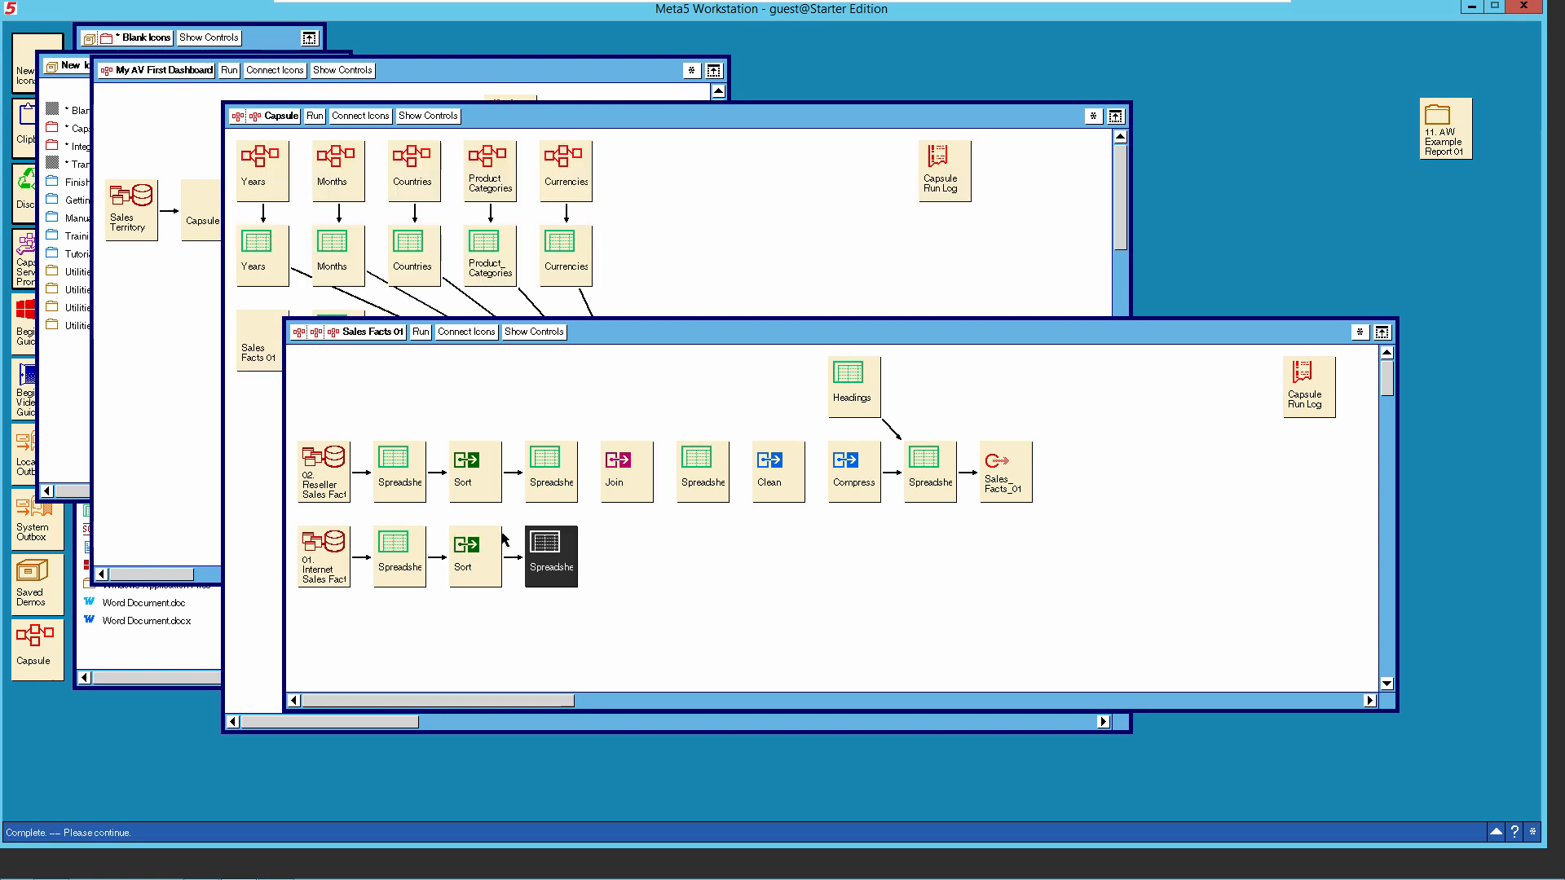
Inspect the columns of the sorted reseller and internet sales spreadsheets that feed the join.
double_click(548, 479)
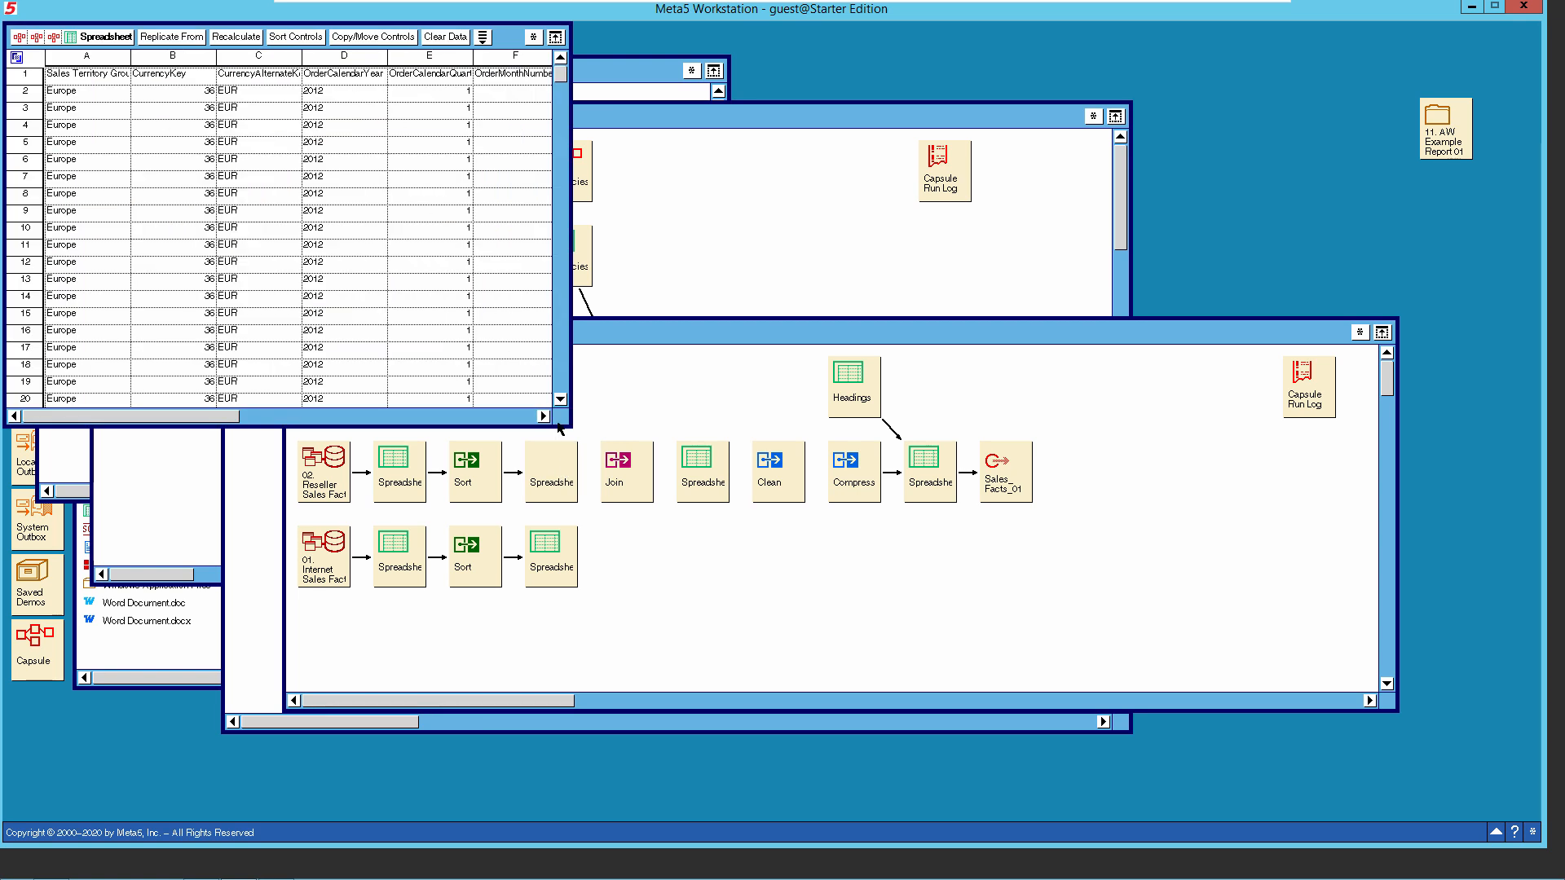
drag(568, 422, 1463, 607)
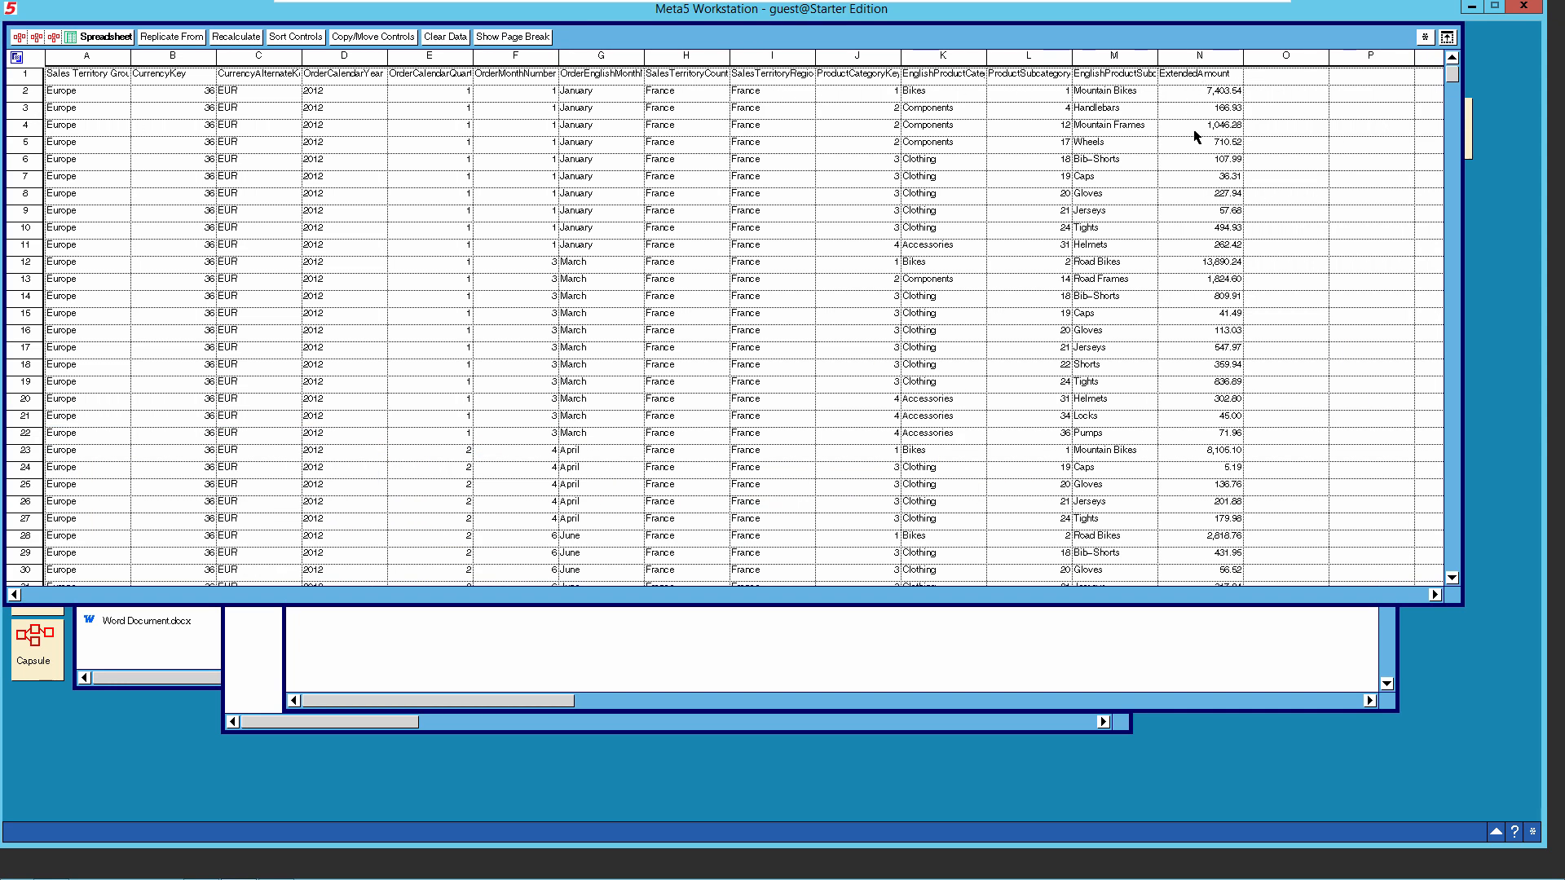
click(106, 36)
click(551, 557)
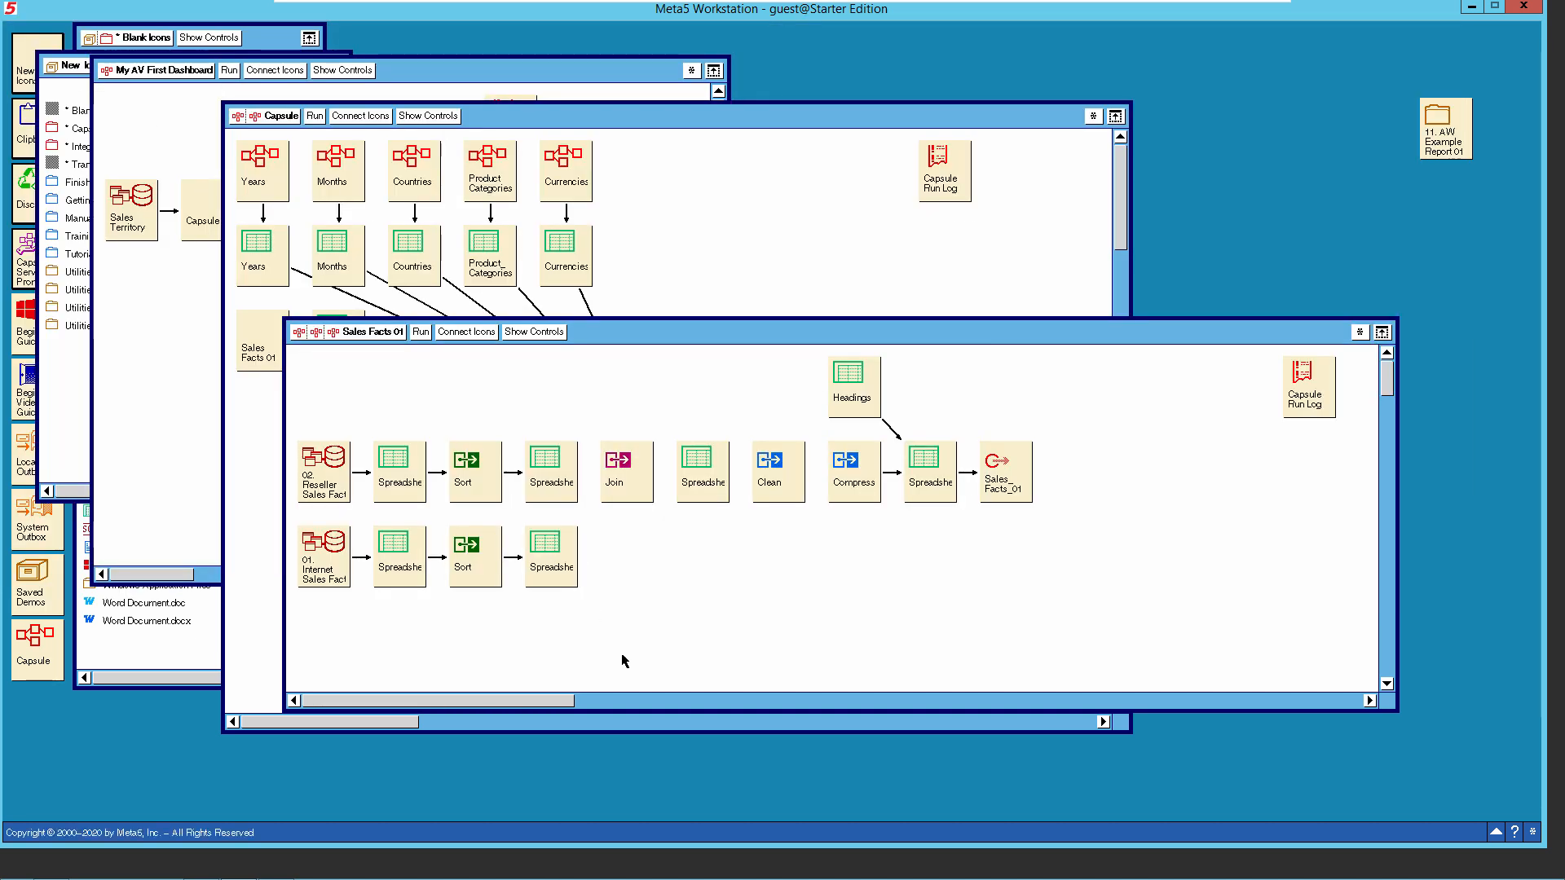
drag(571, 430, 1308, 721)
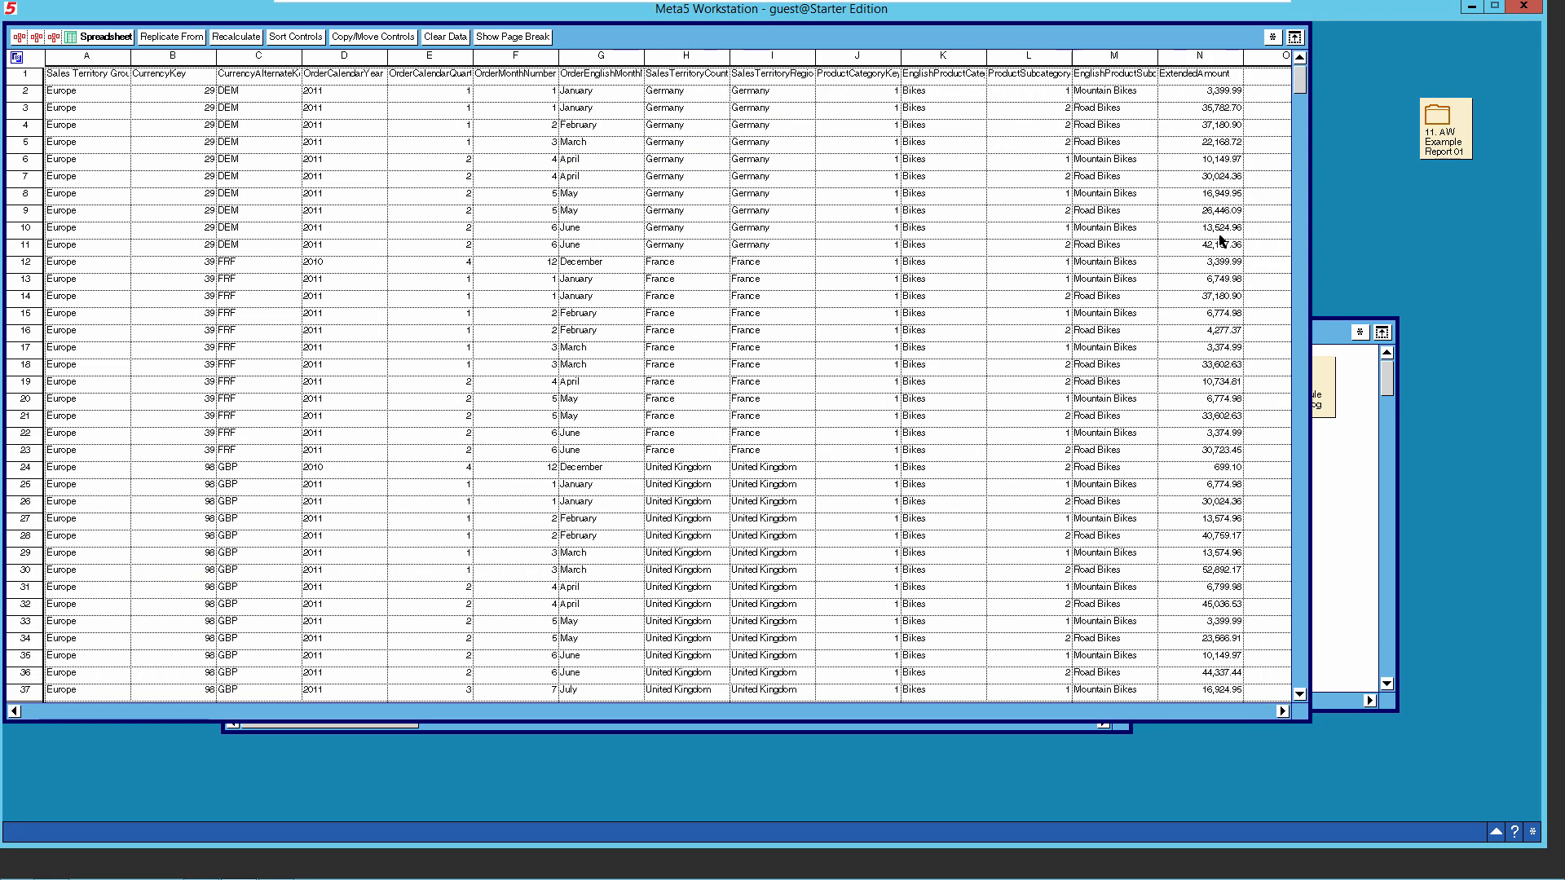
drag(1303, 719, 1447, 748)
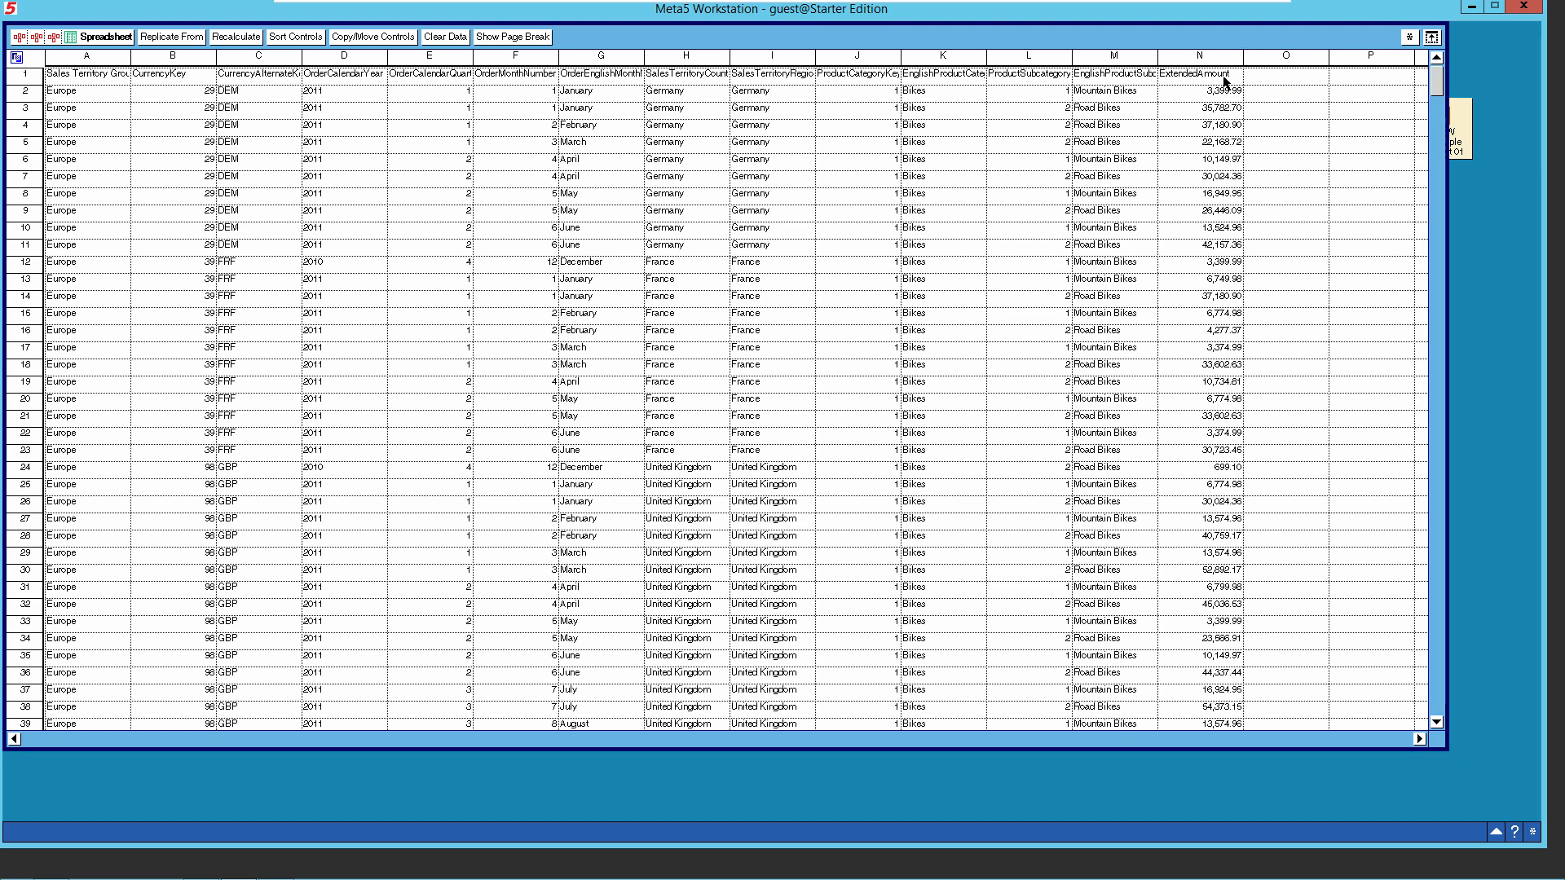
click(106, 37)
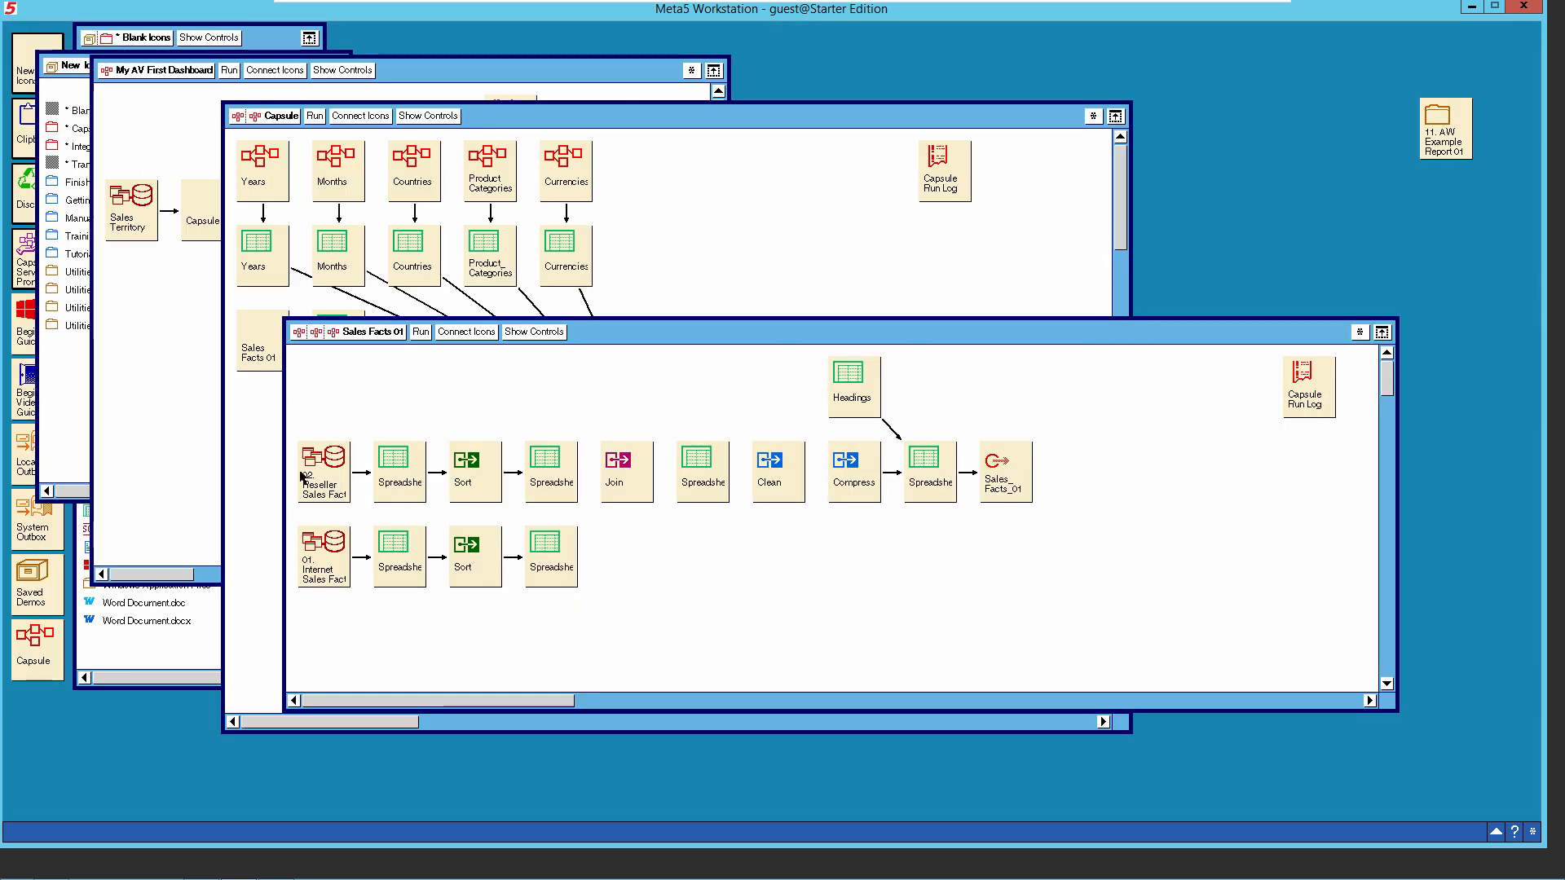
Connect the sorted reseller sales spreadsheet to the Join icon, with the arrow's destination area set to region Table 1.
click(557, 475)
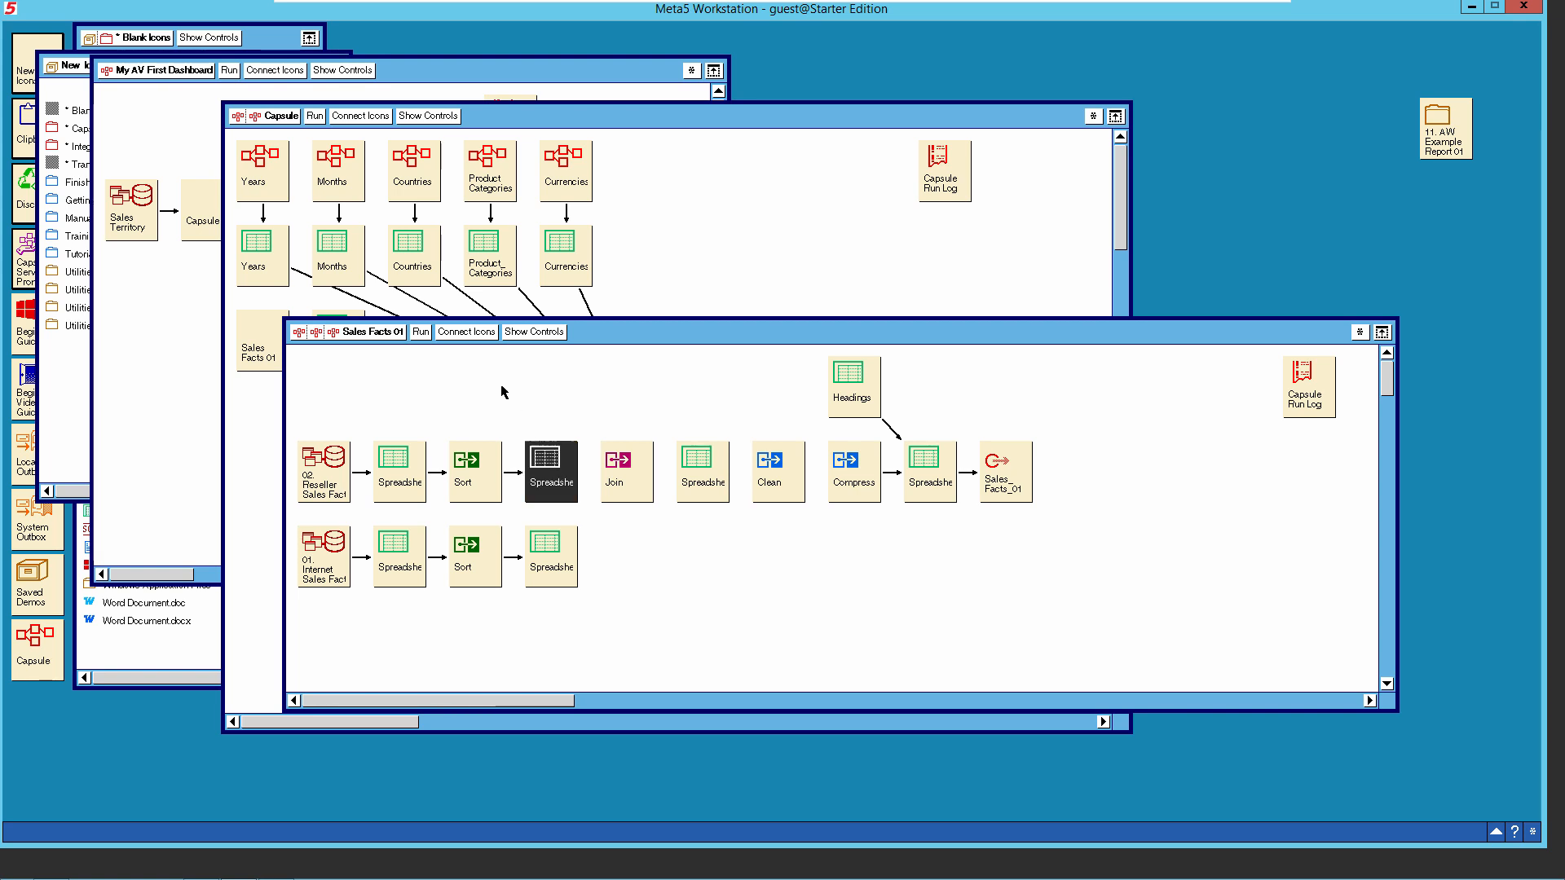
click(472, 335)
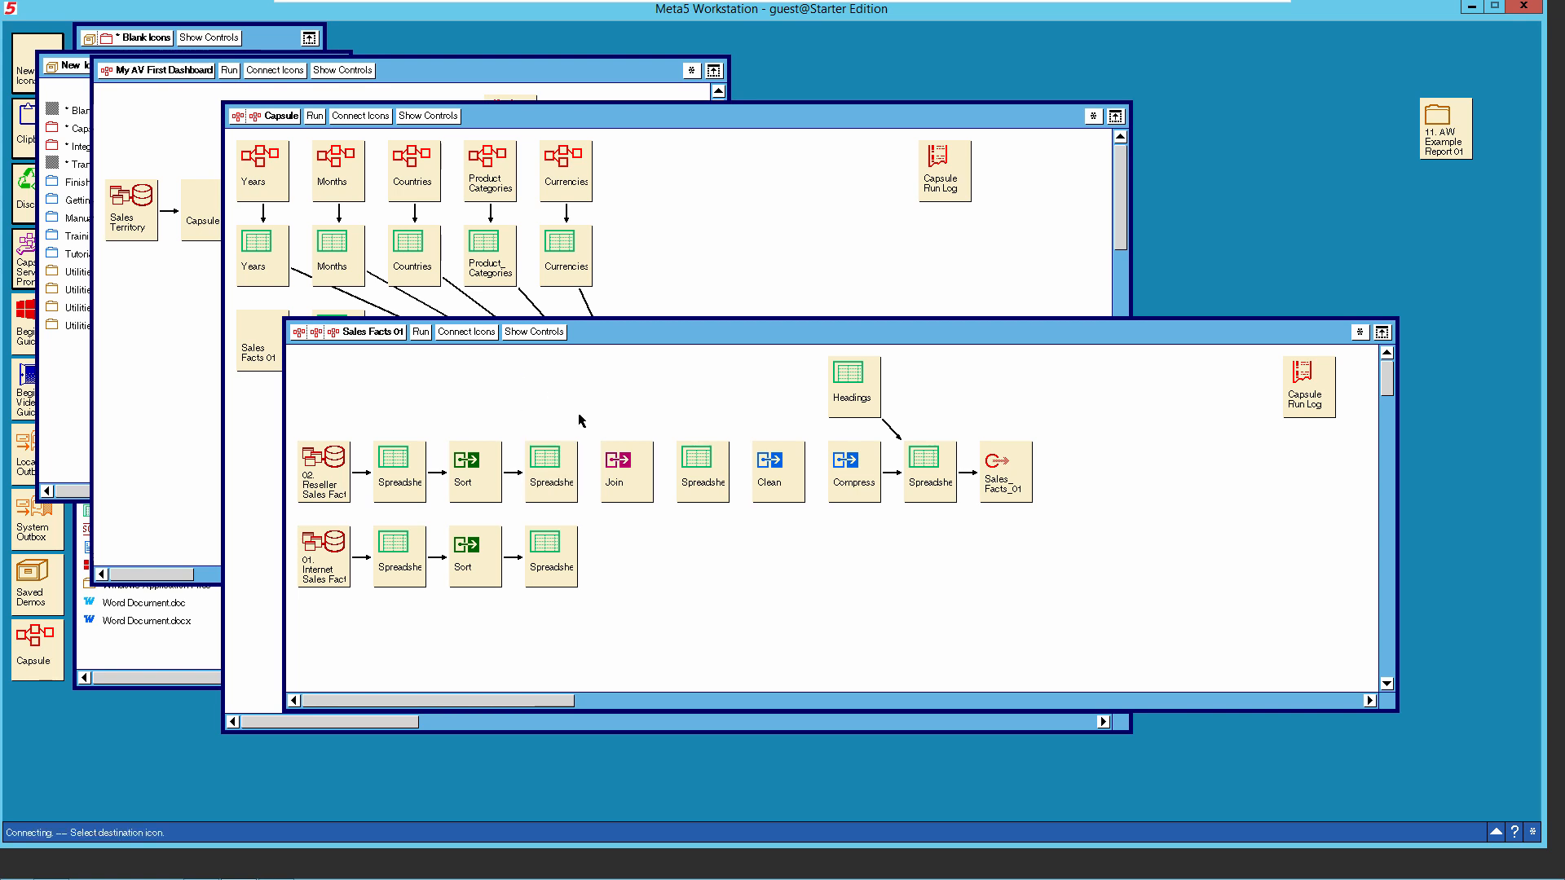
click(597, 478)
click(591, 502)
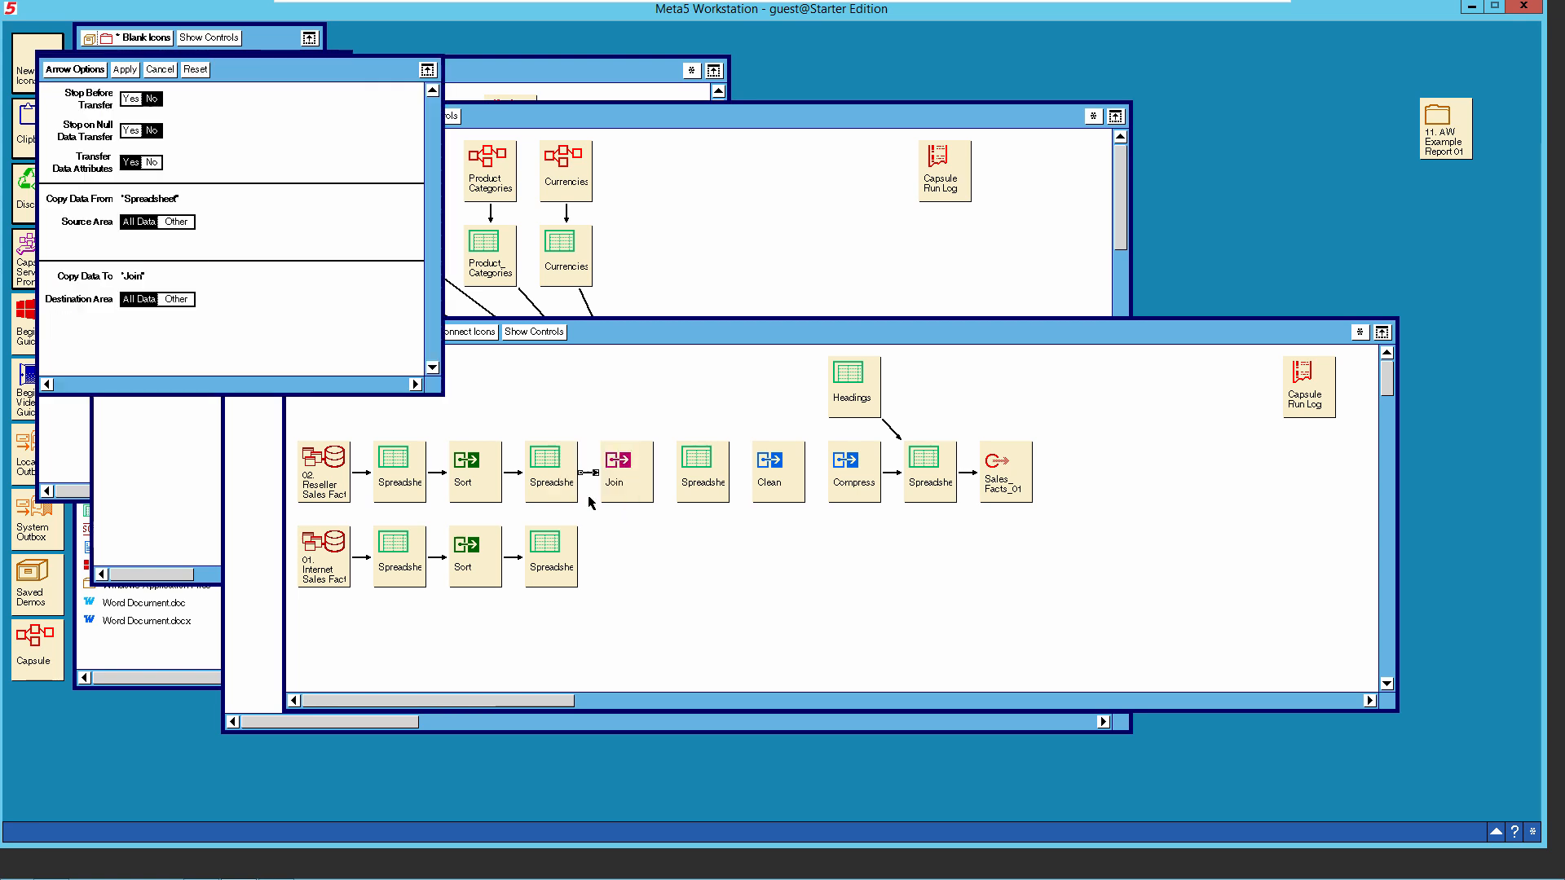
click(178, 299)
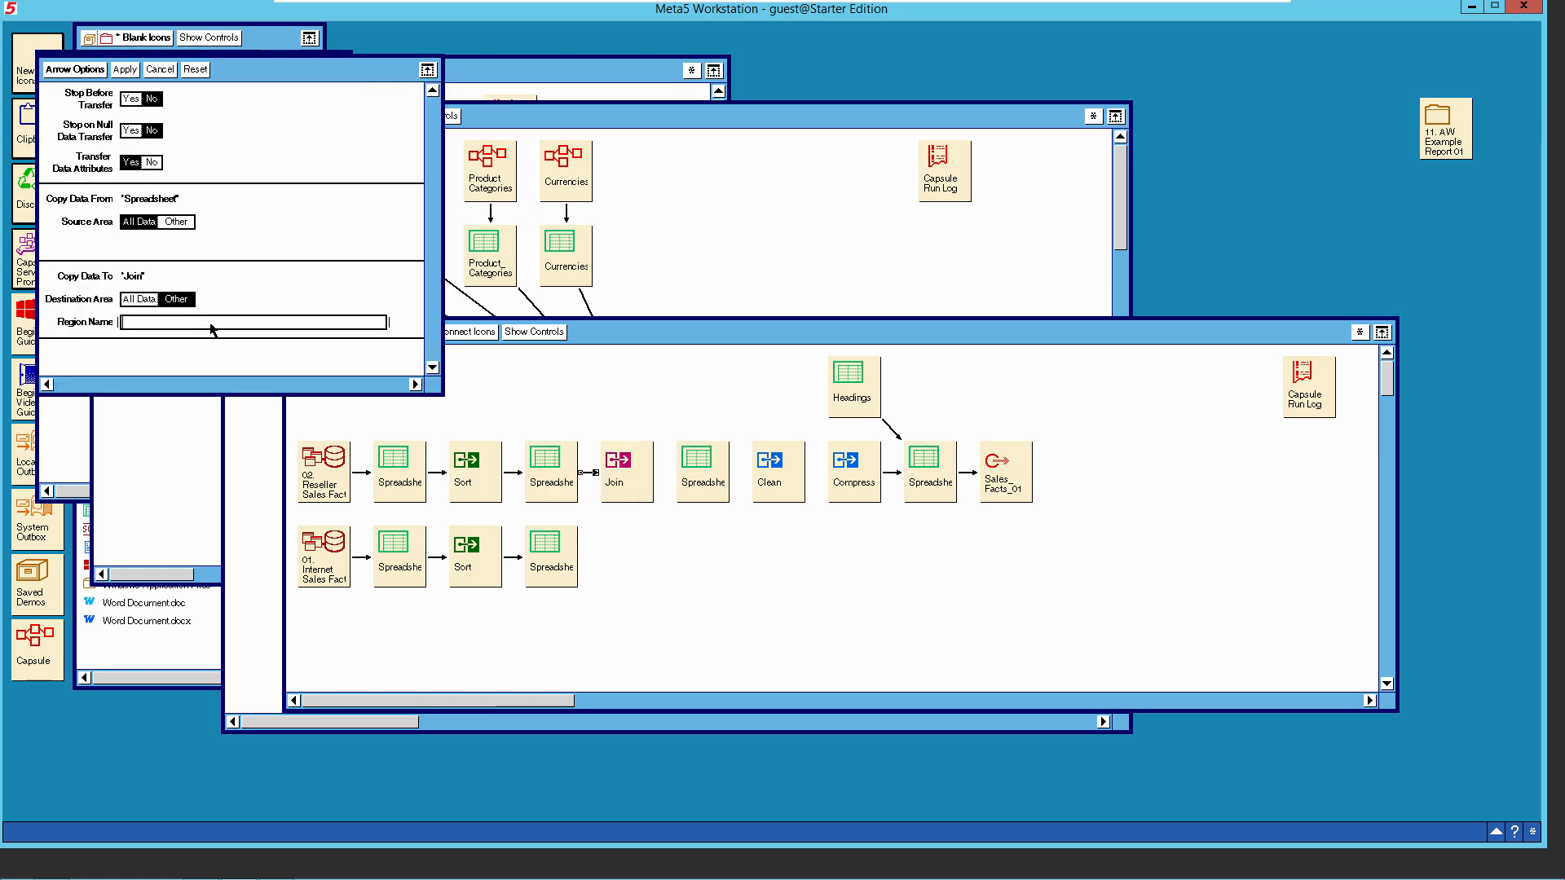
text(Table)
click(99, 72)
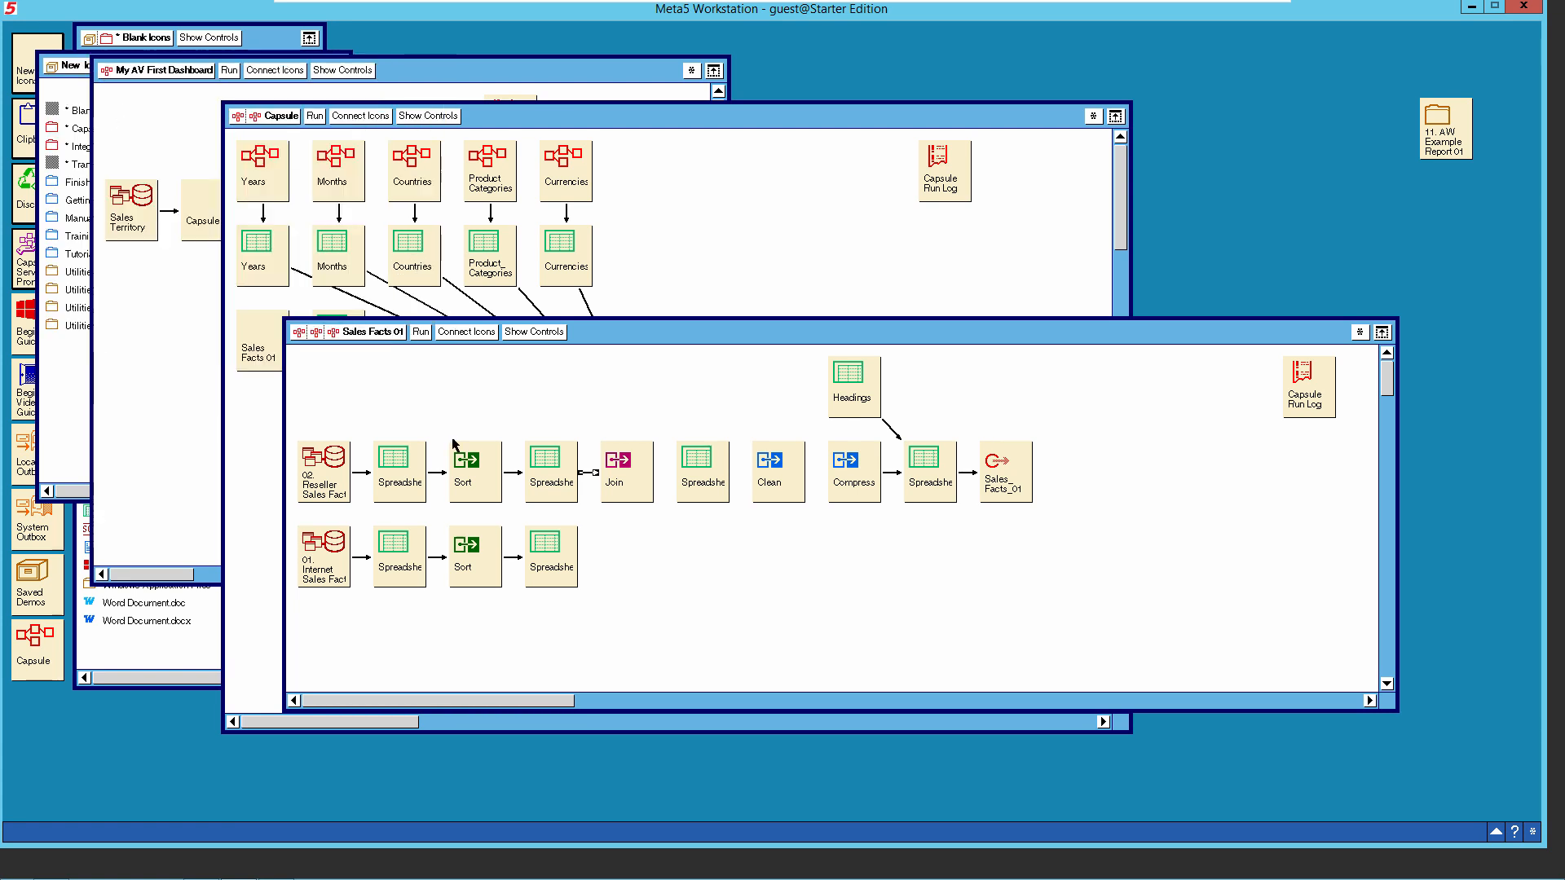
Connect the sorted internet sales spreadsheet to the Join icon, with the arrow's destination area set to region Table 2.
click(560, 546)
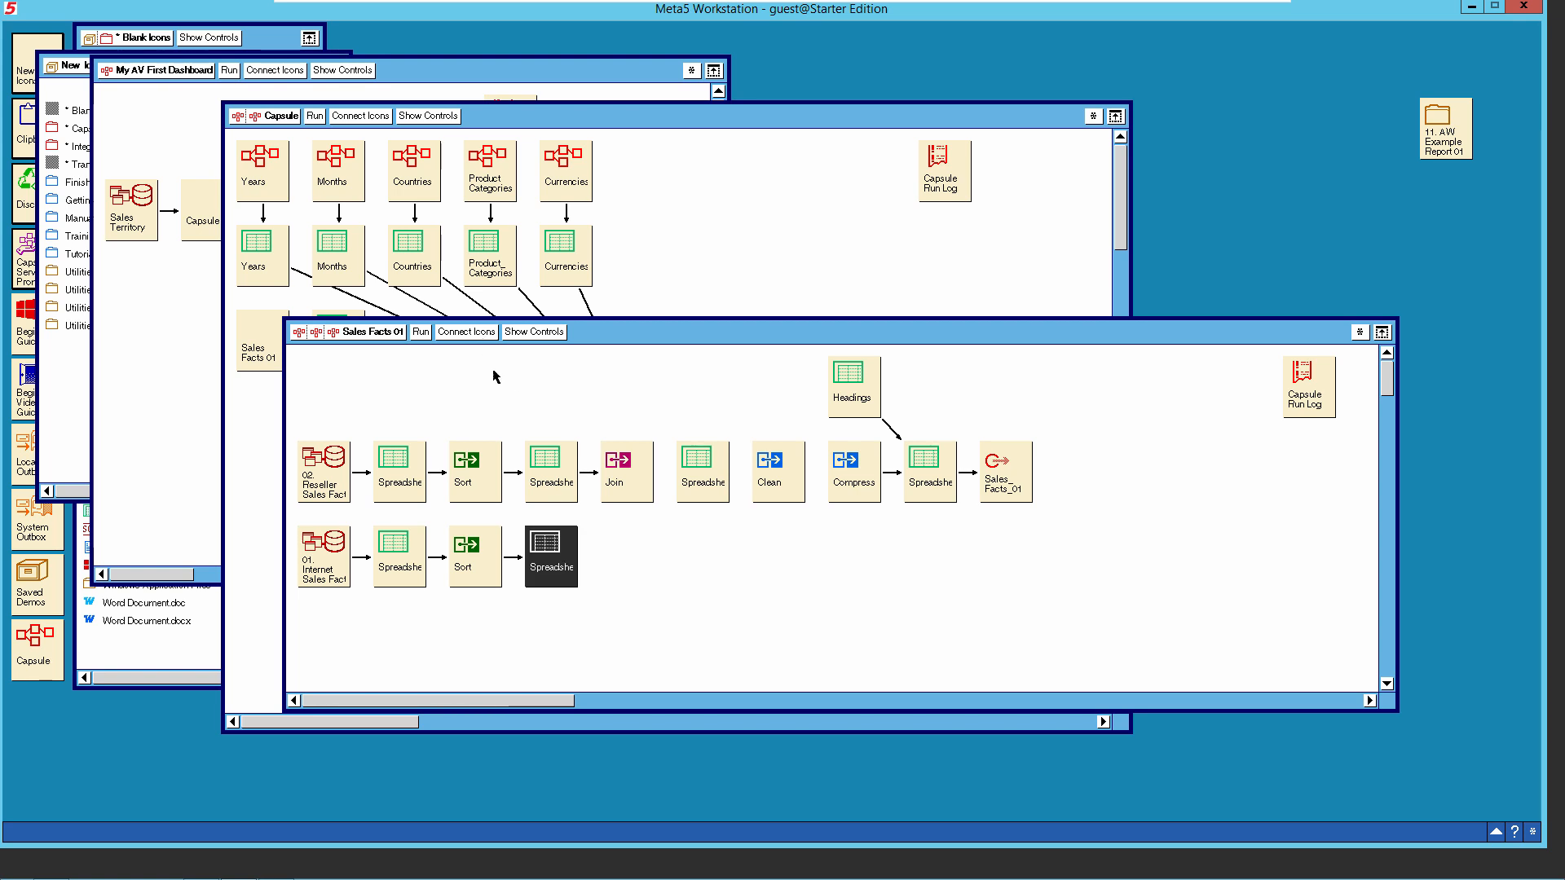
click(481, 336)
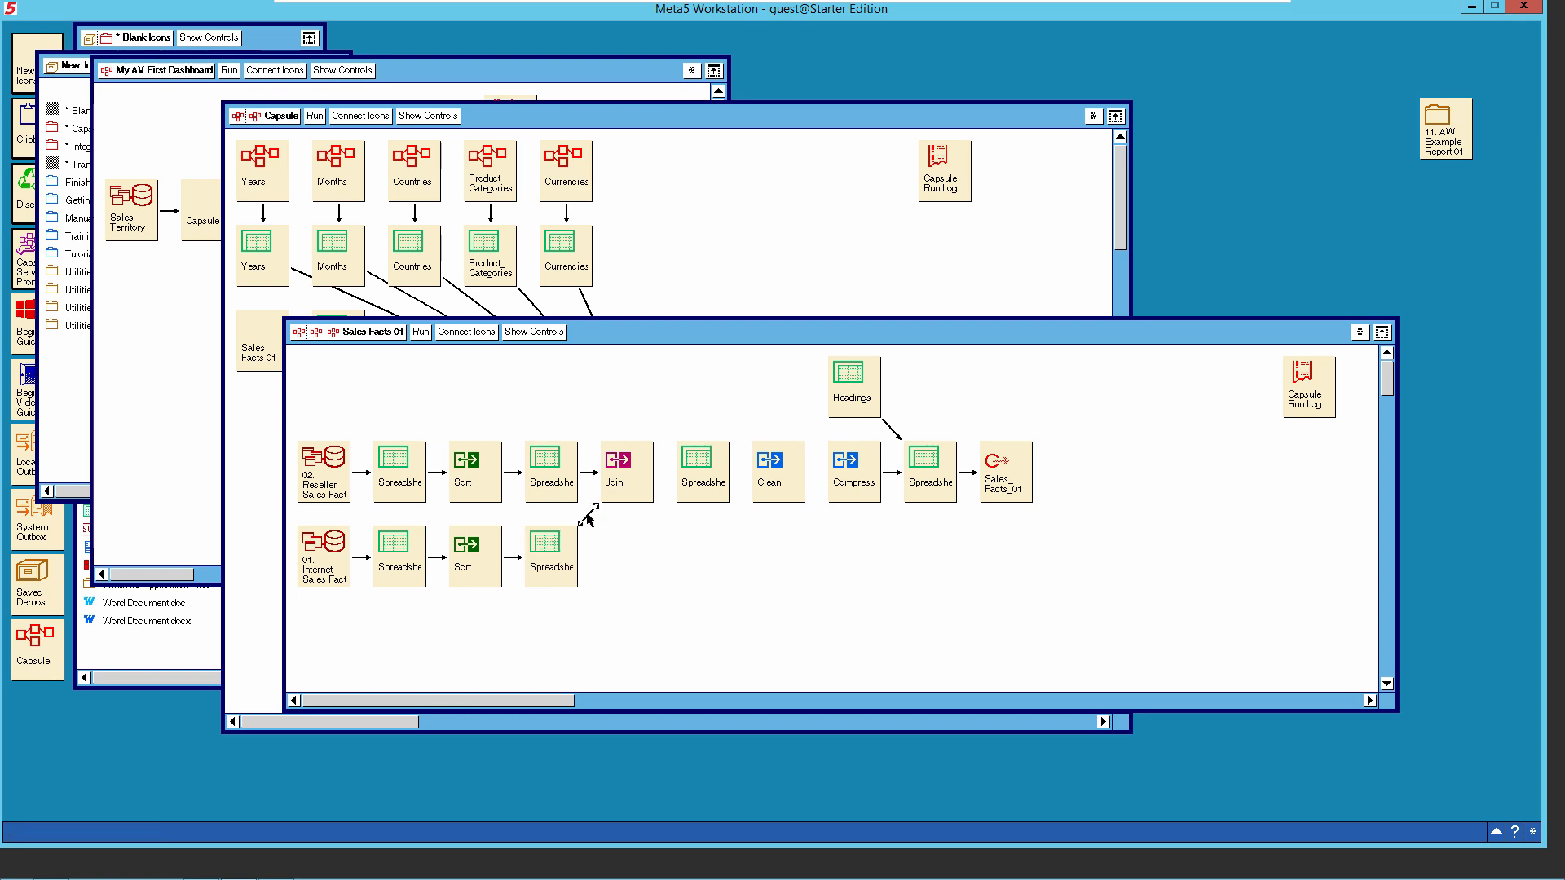
right_click(586, 514)
click(586, 537)
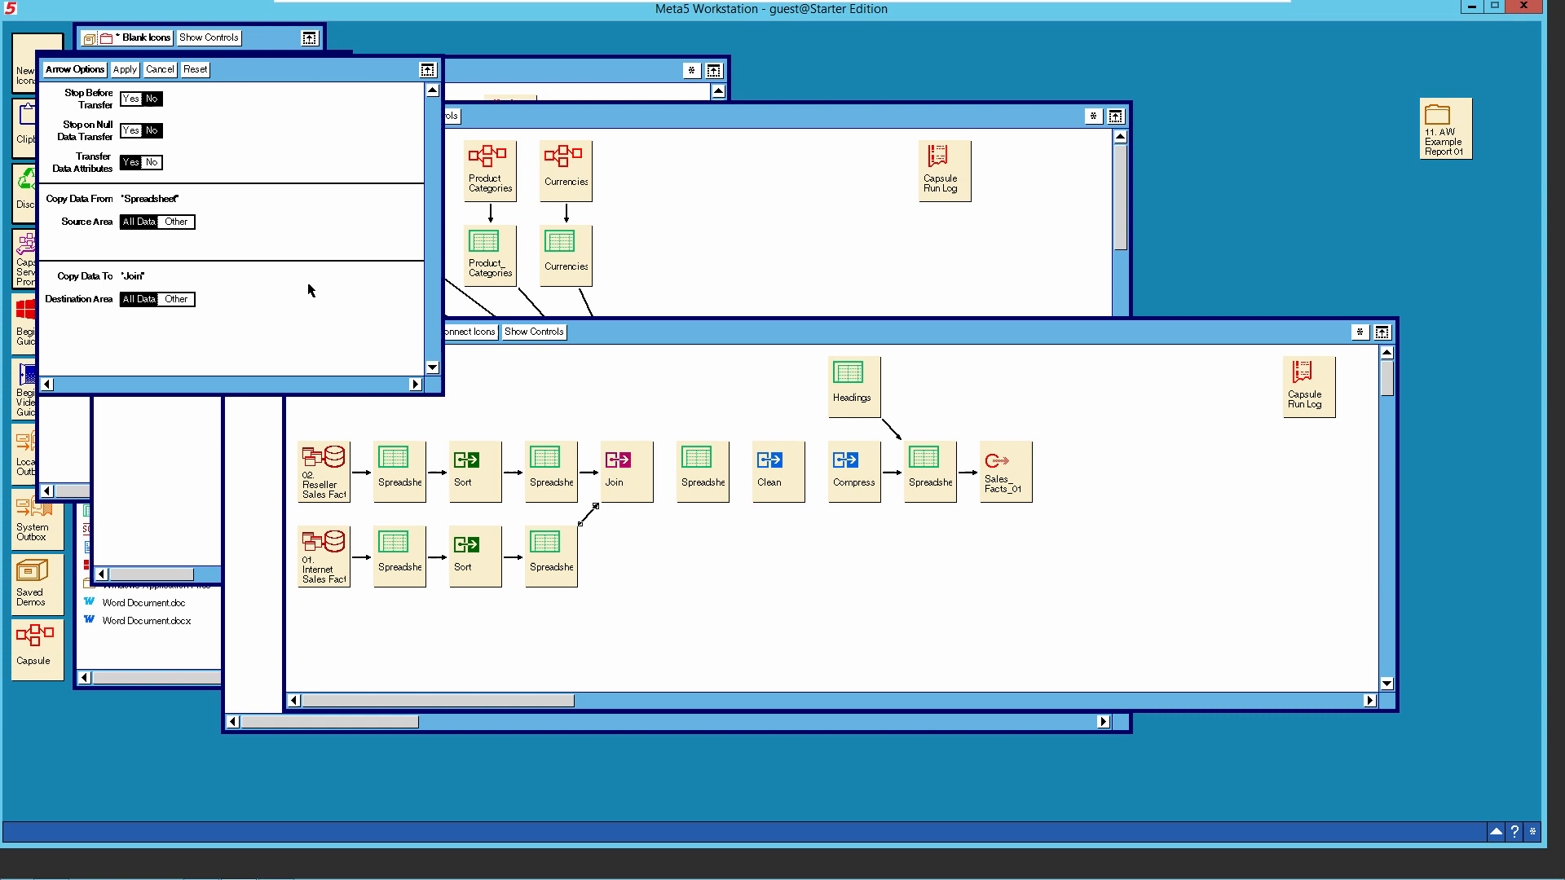
click(181, 299)
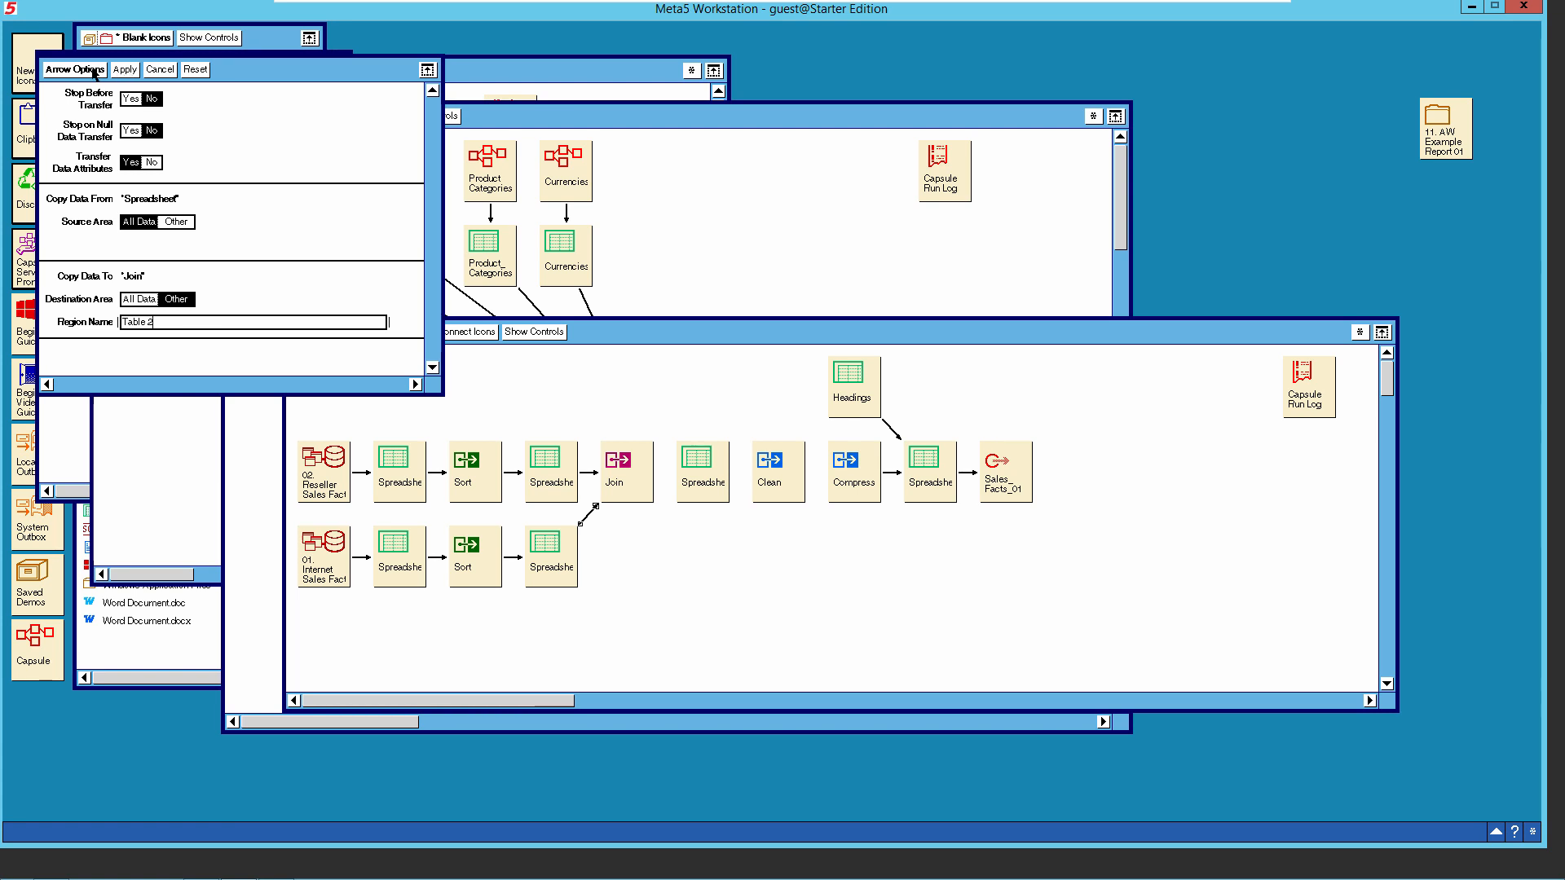
click(125, 71)
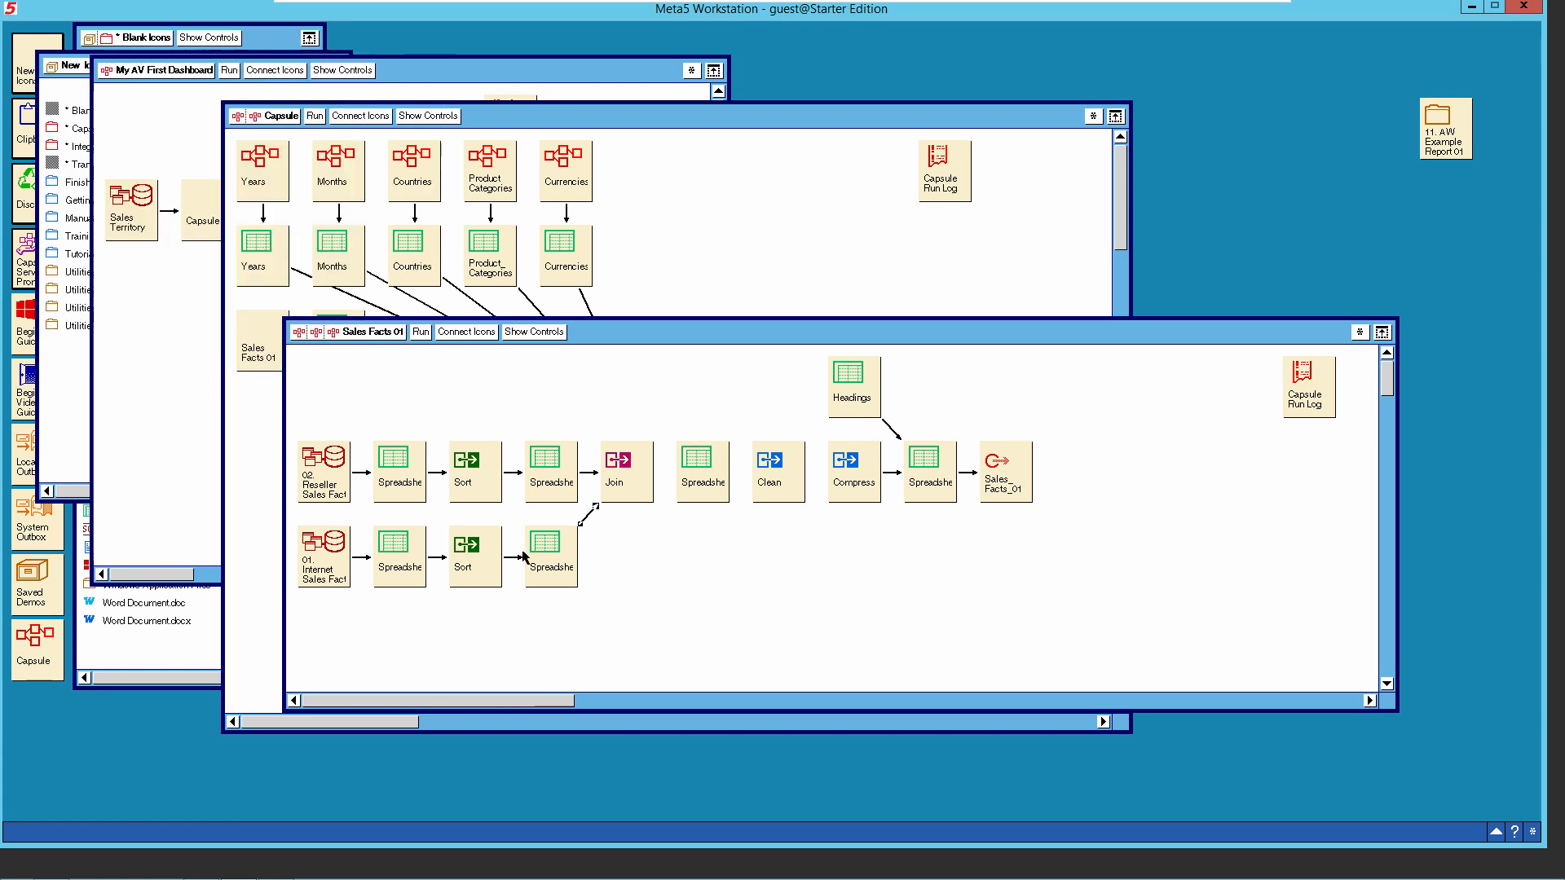
Set the Join's join columns to a,b,c,d,e,f,g,h,i,j,k,l,m for both the first and second tables.
click(634, 473)
double_click(636, 479)
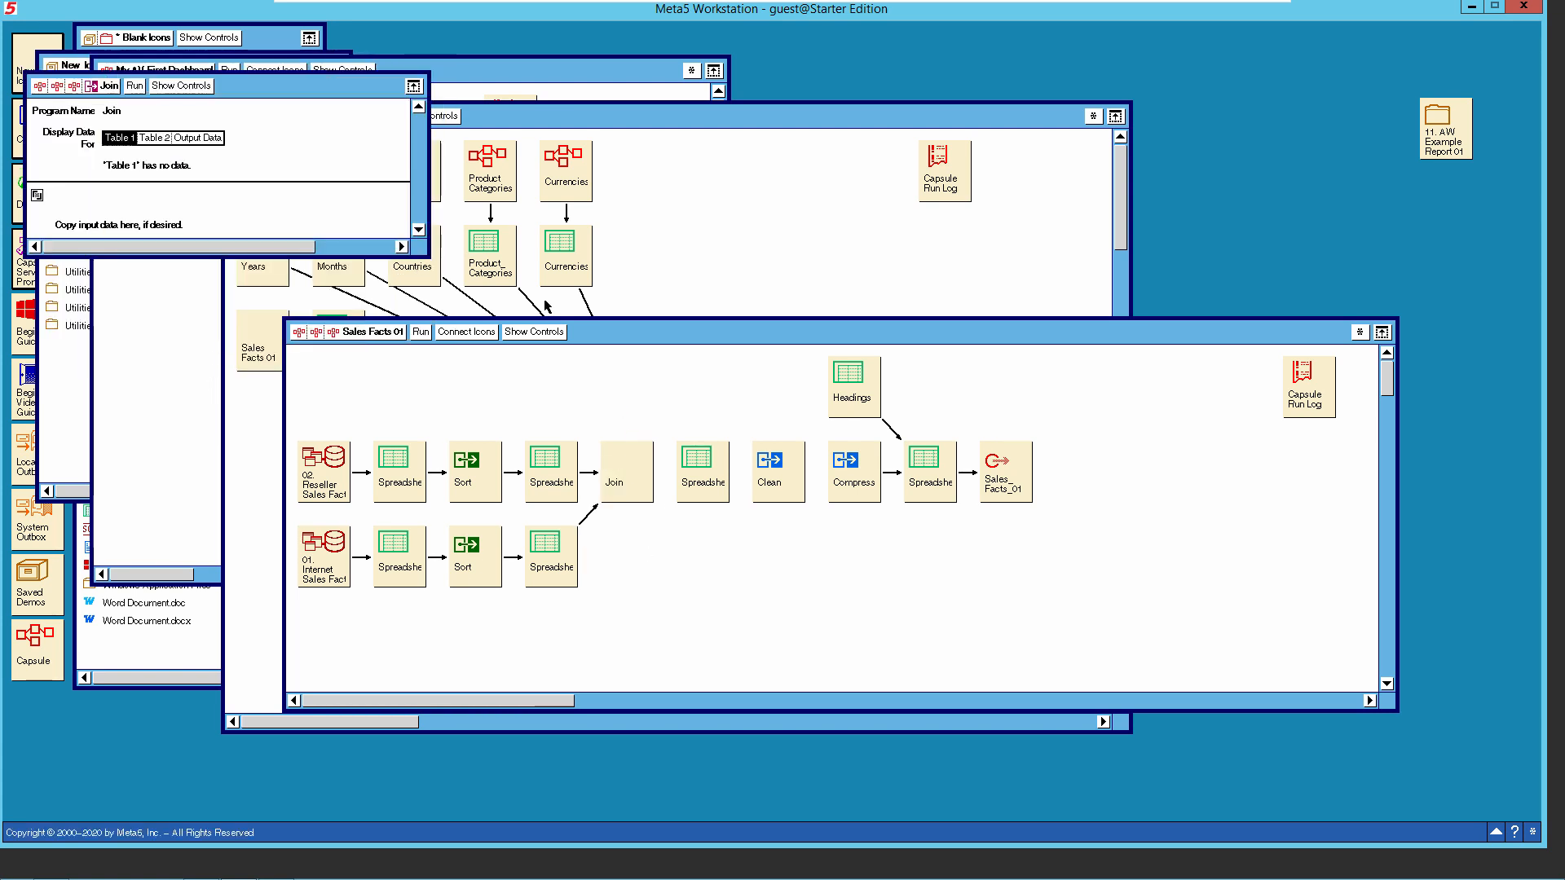
drag(430, 259, 1076, 756)
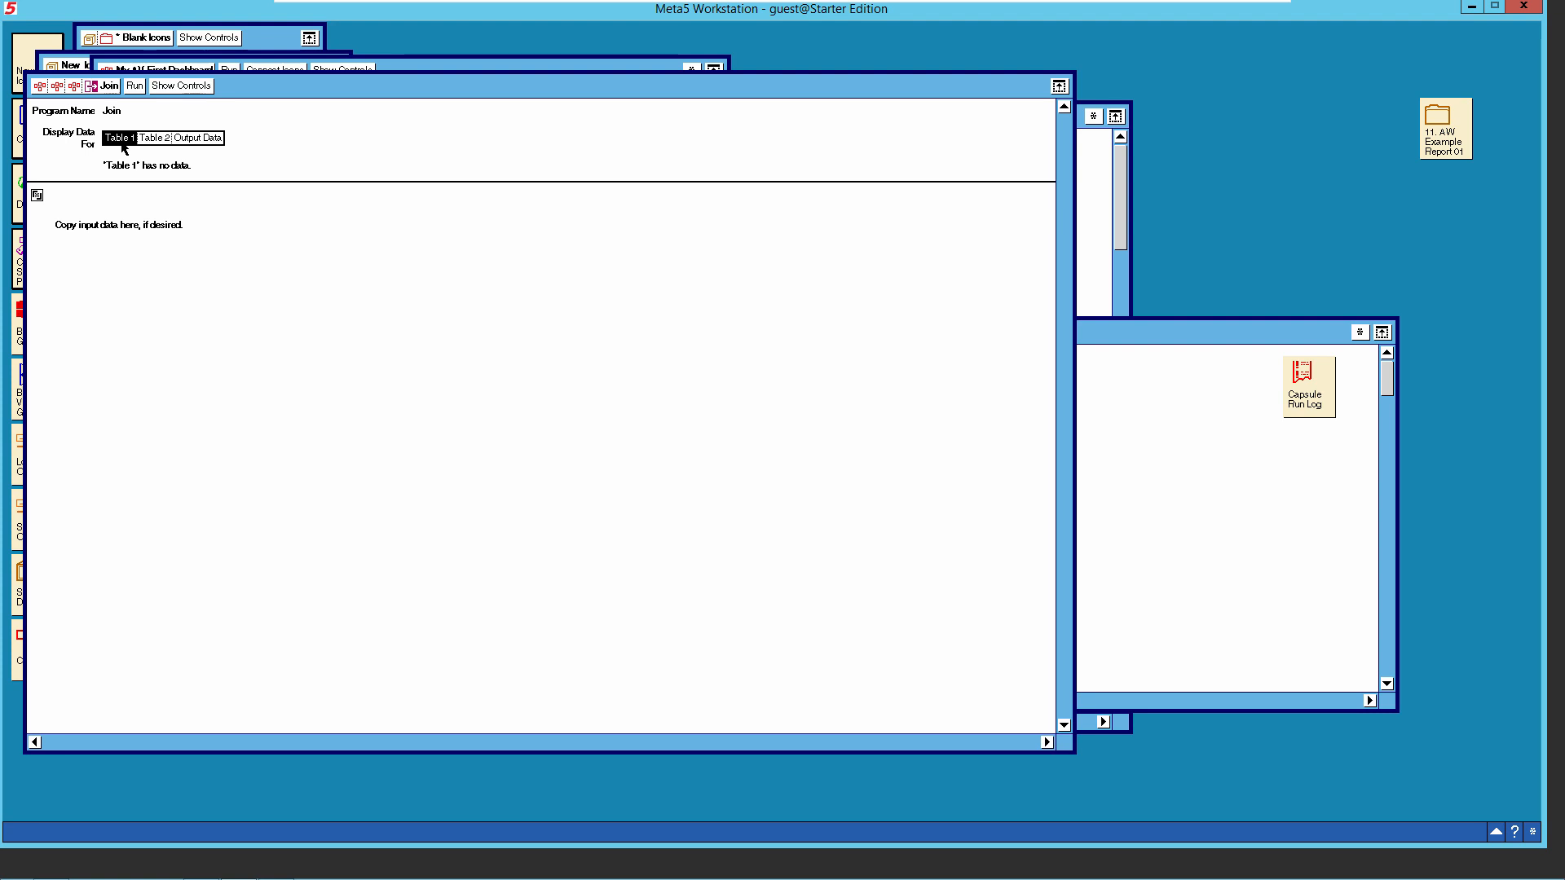
click(180, 87)
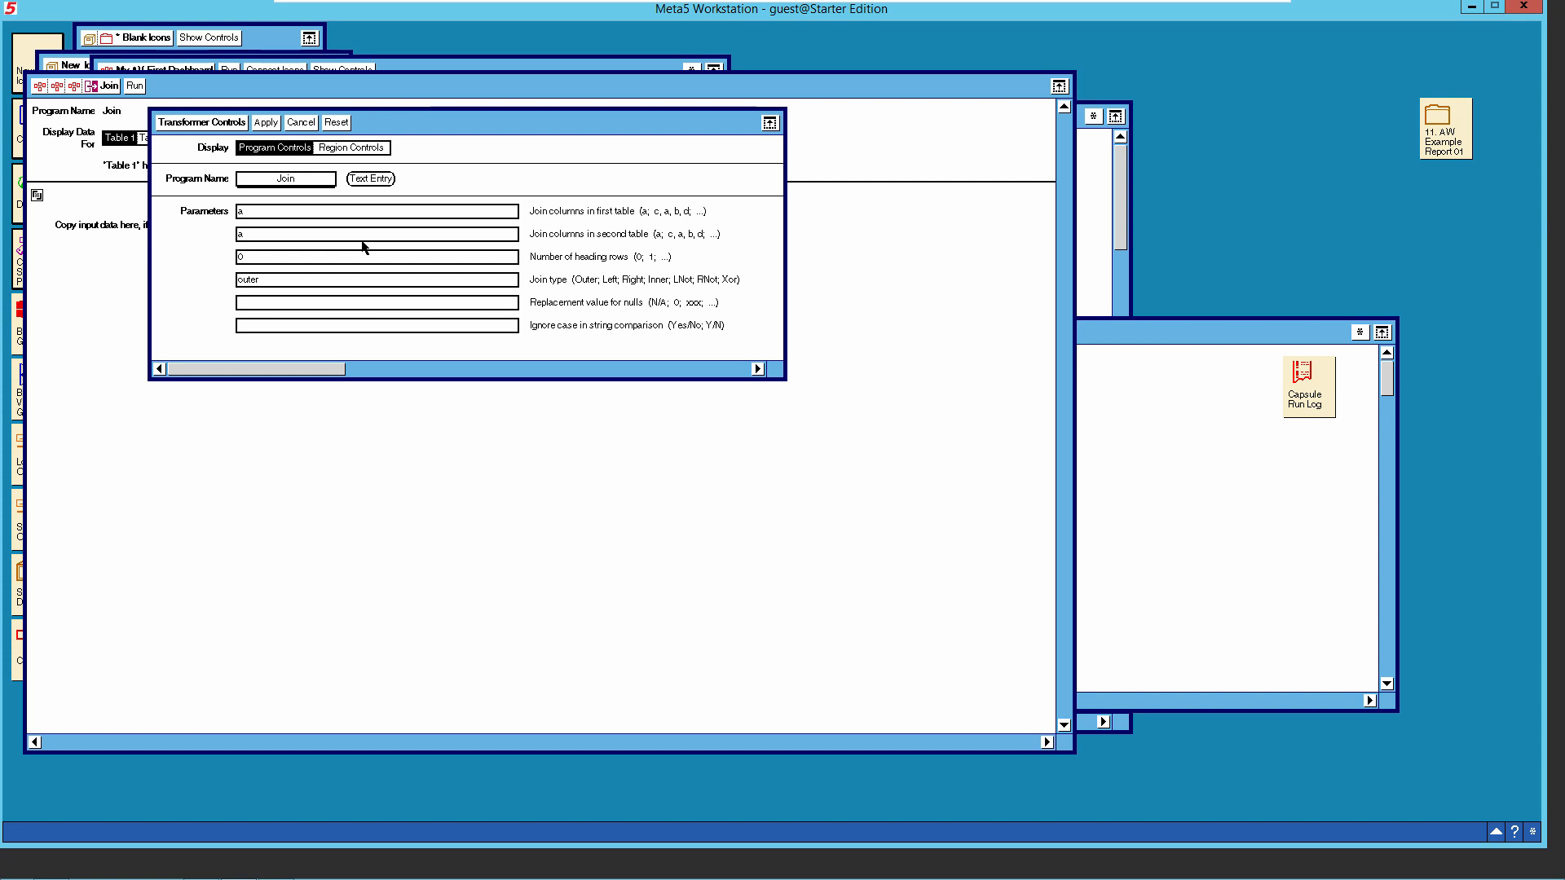
click(255, 216)
text(,b,c,d,e,f,g,h,i,j,k,l,m)
click(248, 237)
double_click(282, 217)
right_click(282, 218)
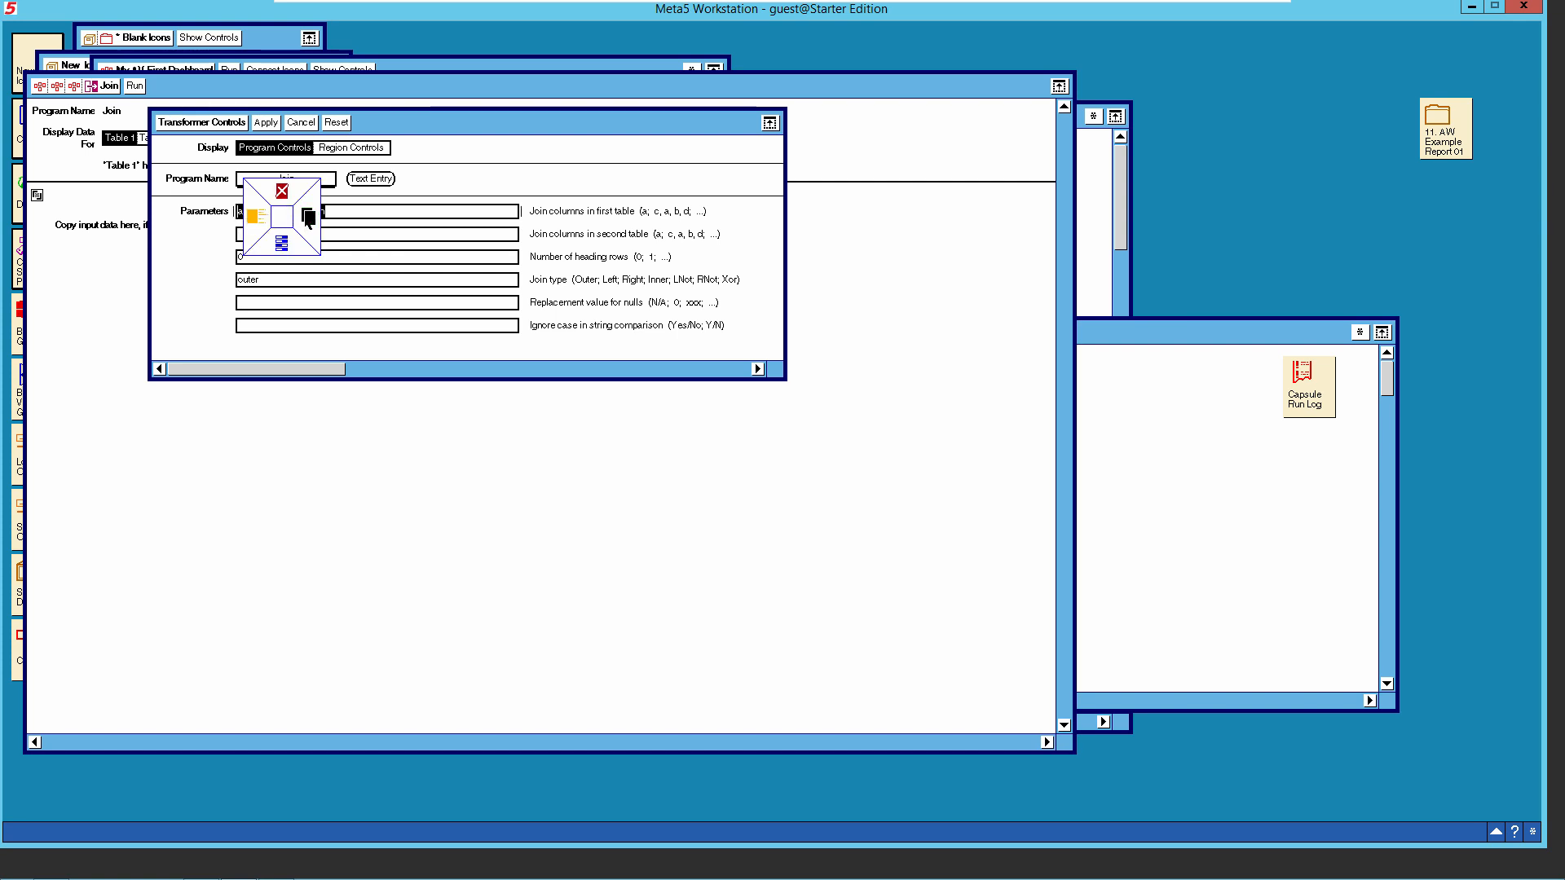
click(308, 216)
click(313, 236)
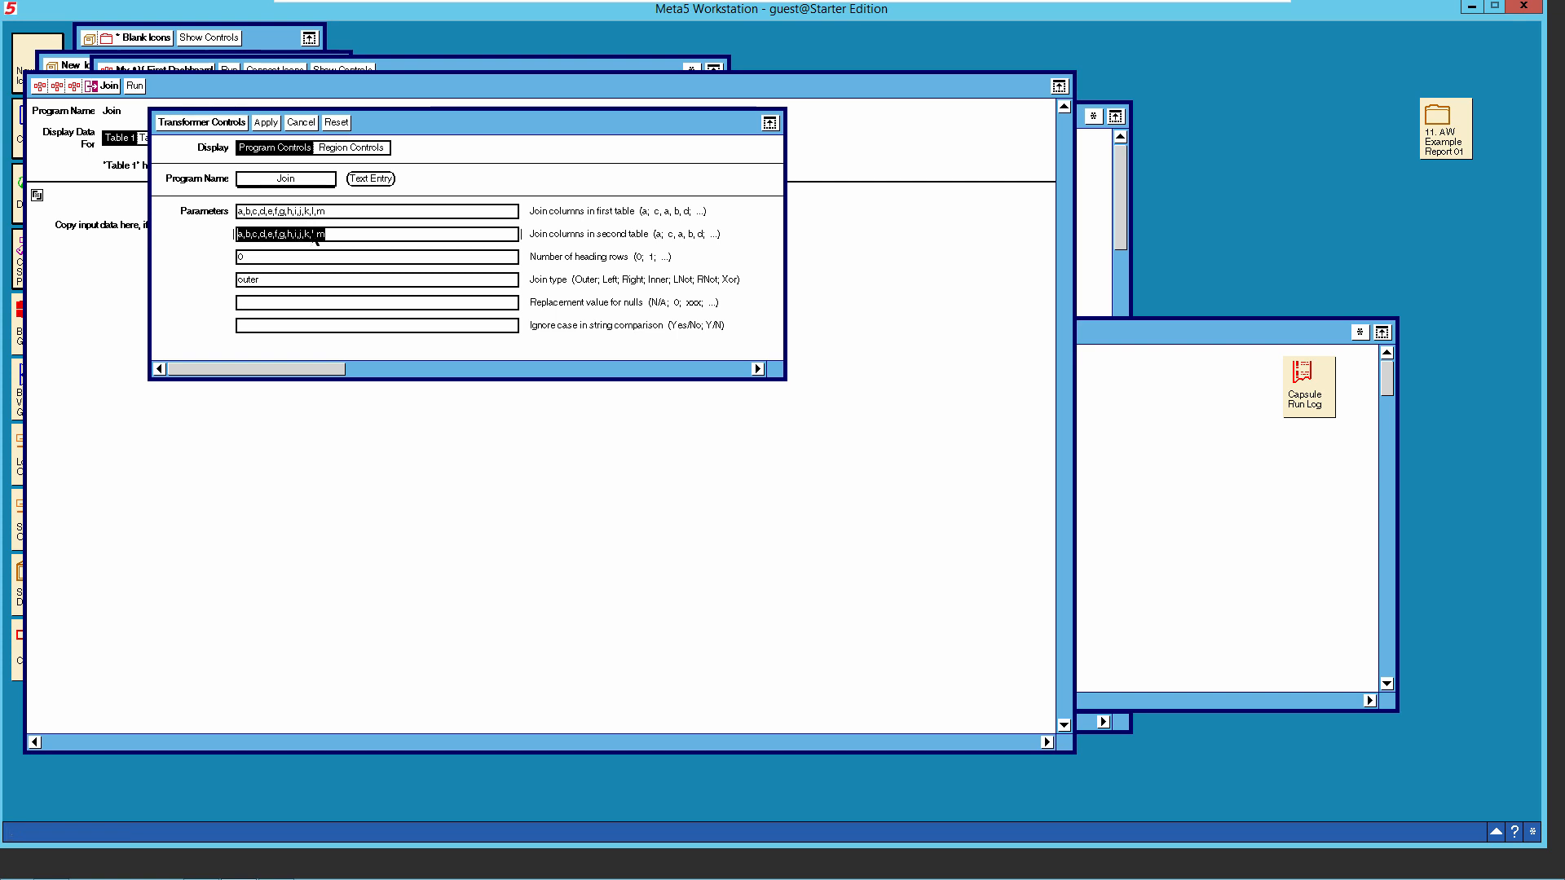
Set the Join to 1 heading row, null replacement 0 and ignore case Yes, apply the settings and close it.
click(276, 258)
text(1)
click(269, 282)
click(281, 297)
click(261, 326)
text(Yes)
click(340, 147)
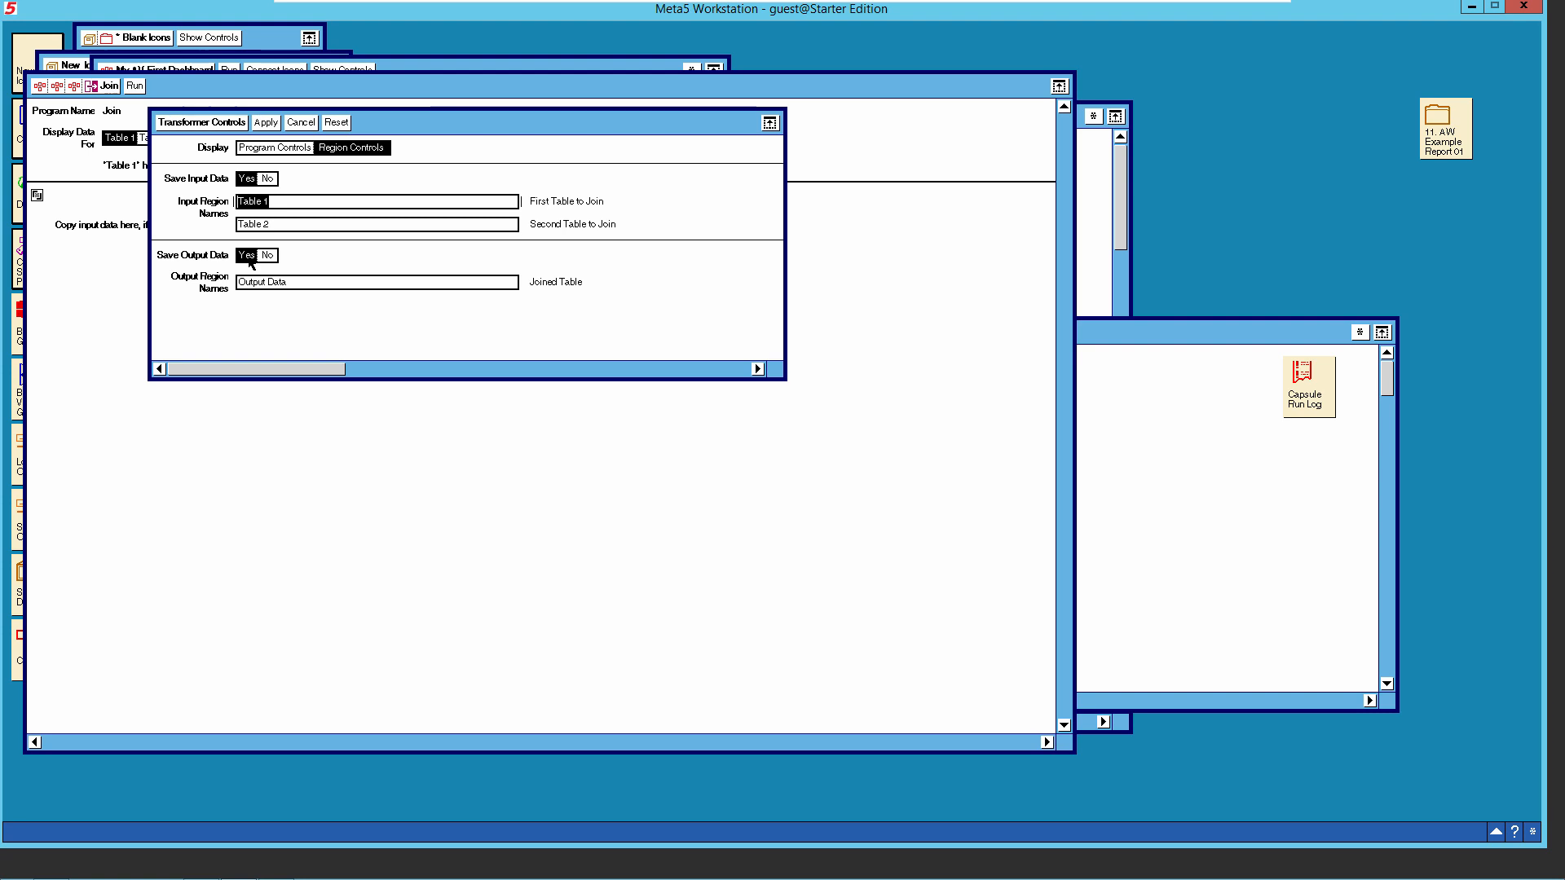
click(272, 147)
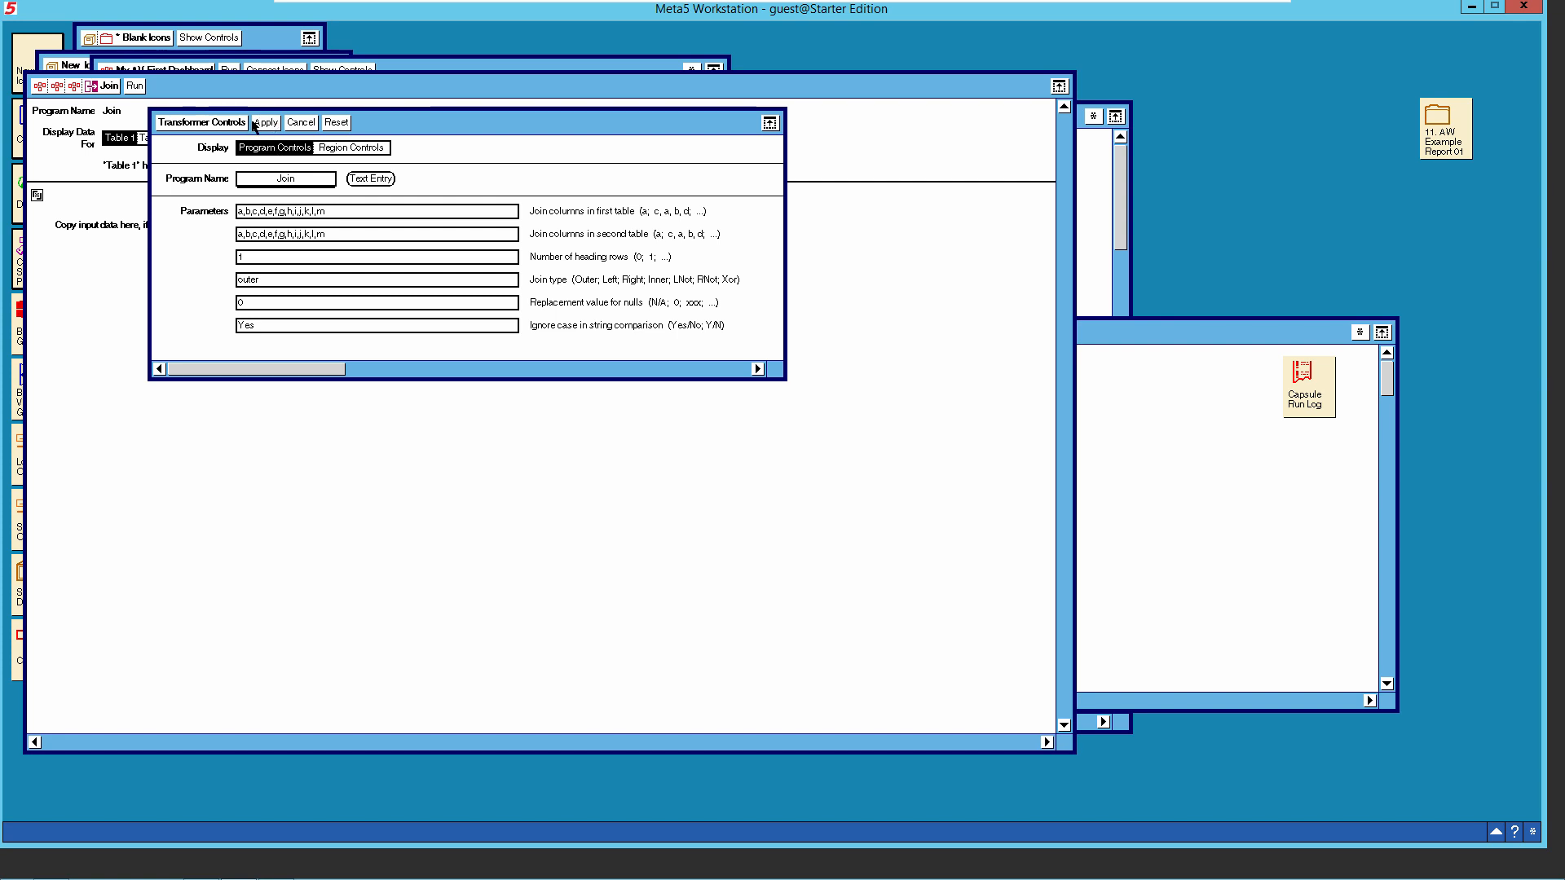
click(256, 124)
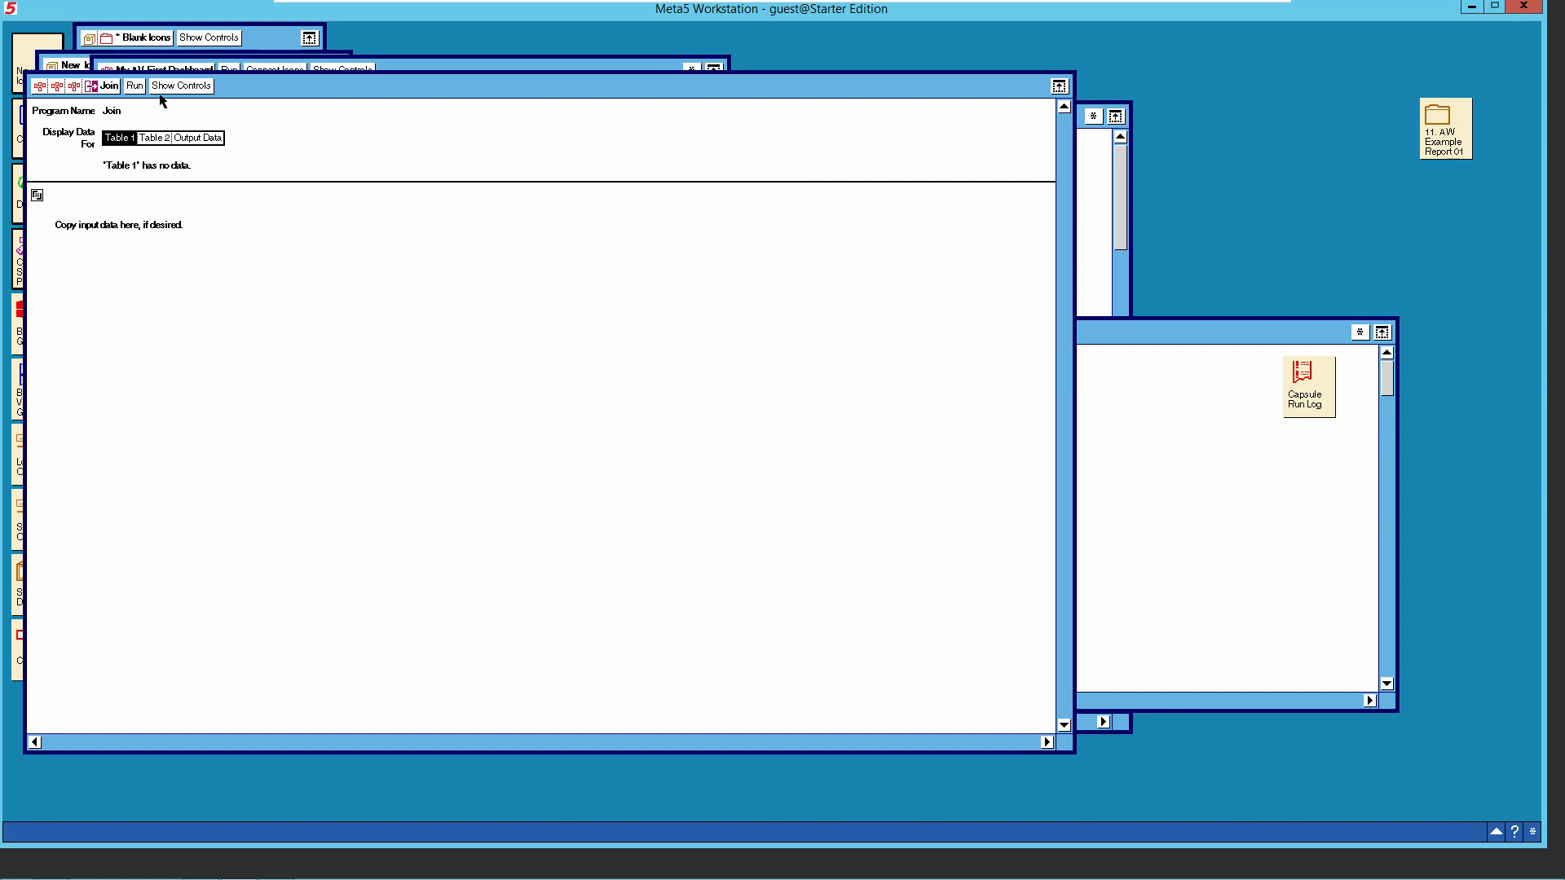
click(111, 89)
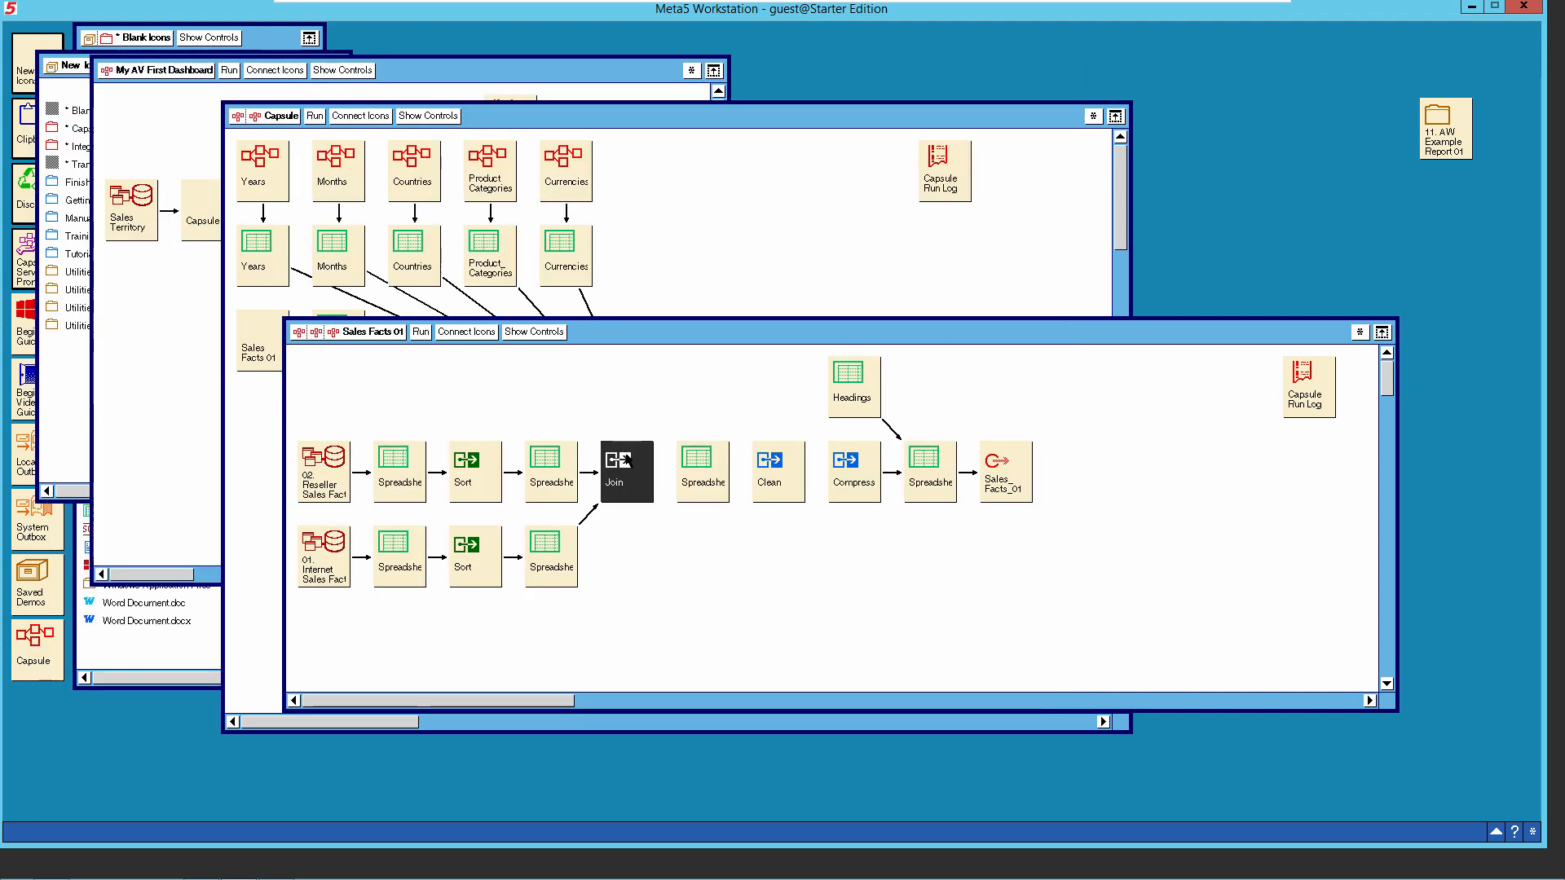
Connect the Join icon to the spreadsheet beside it and check that spreadsheet's contents.
click(463, 335)
click(694, 463)
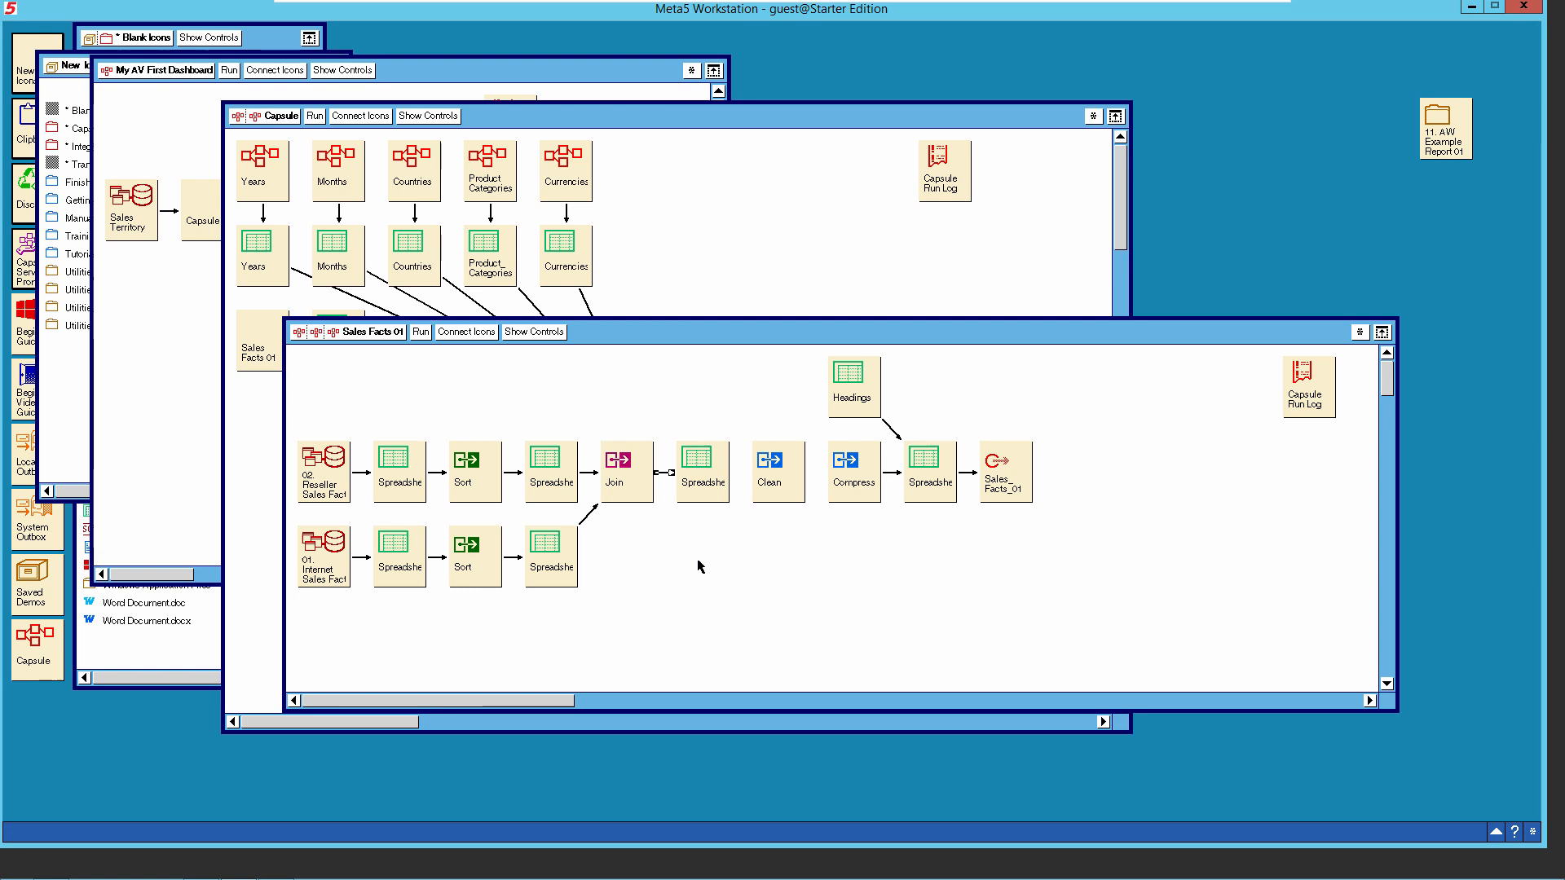
double_click(705, 492)
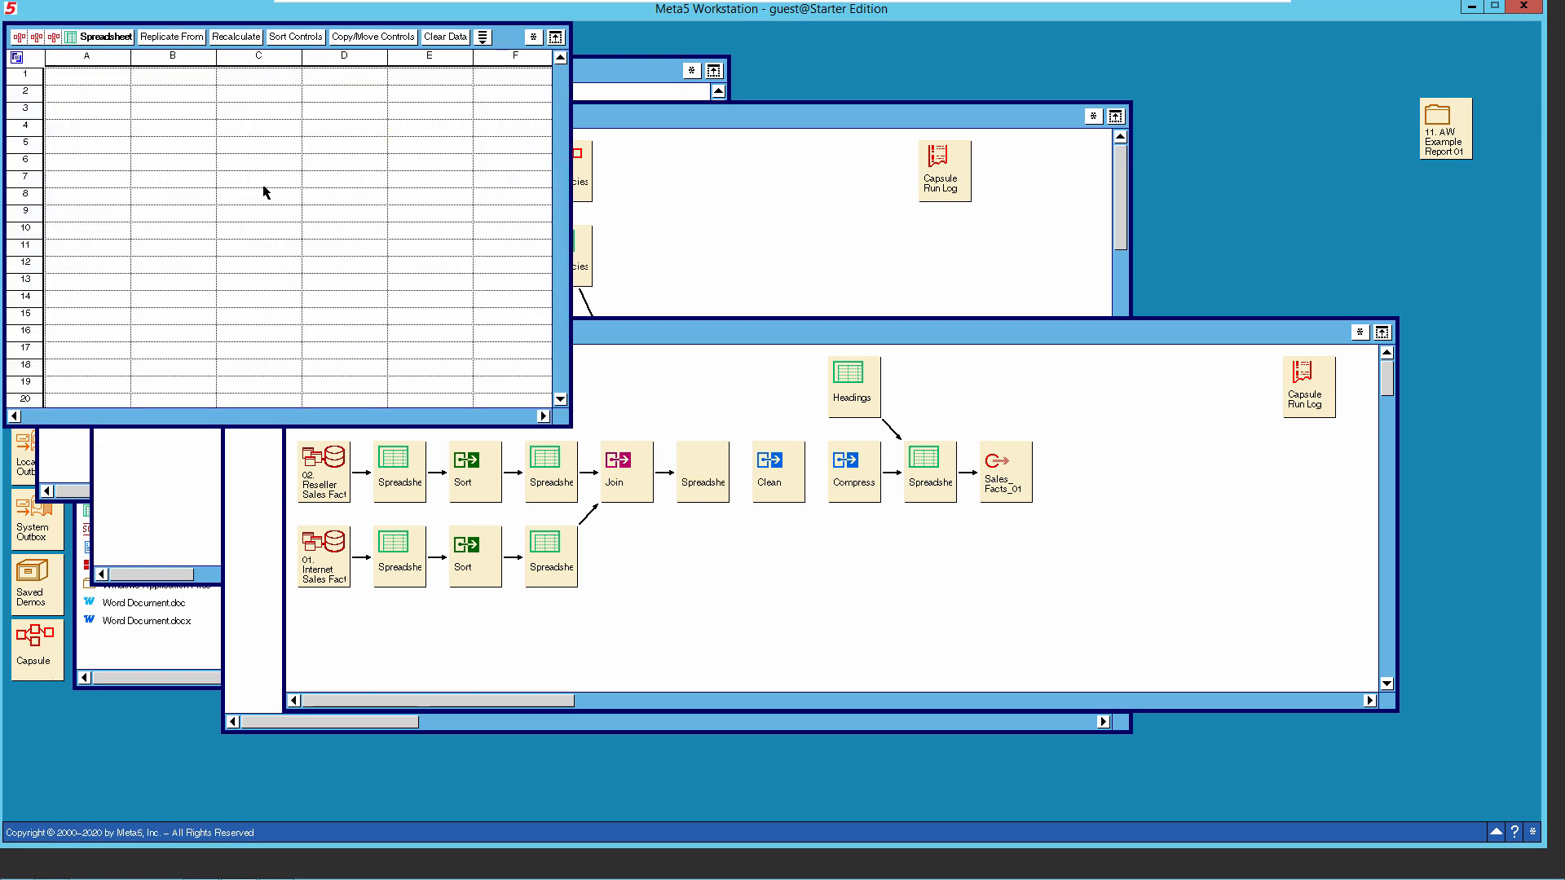
click(110, 39)
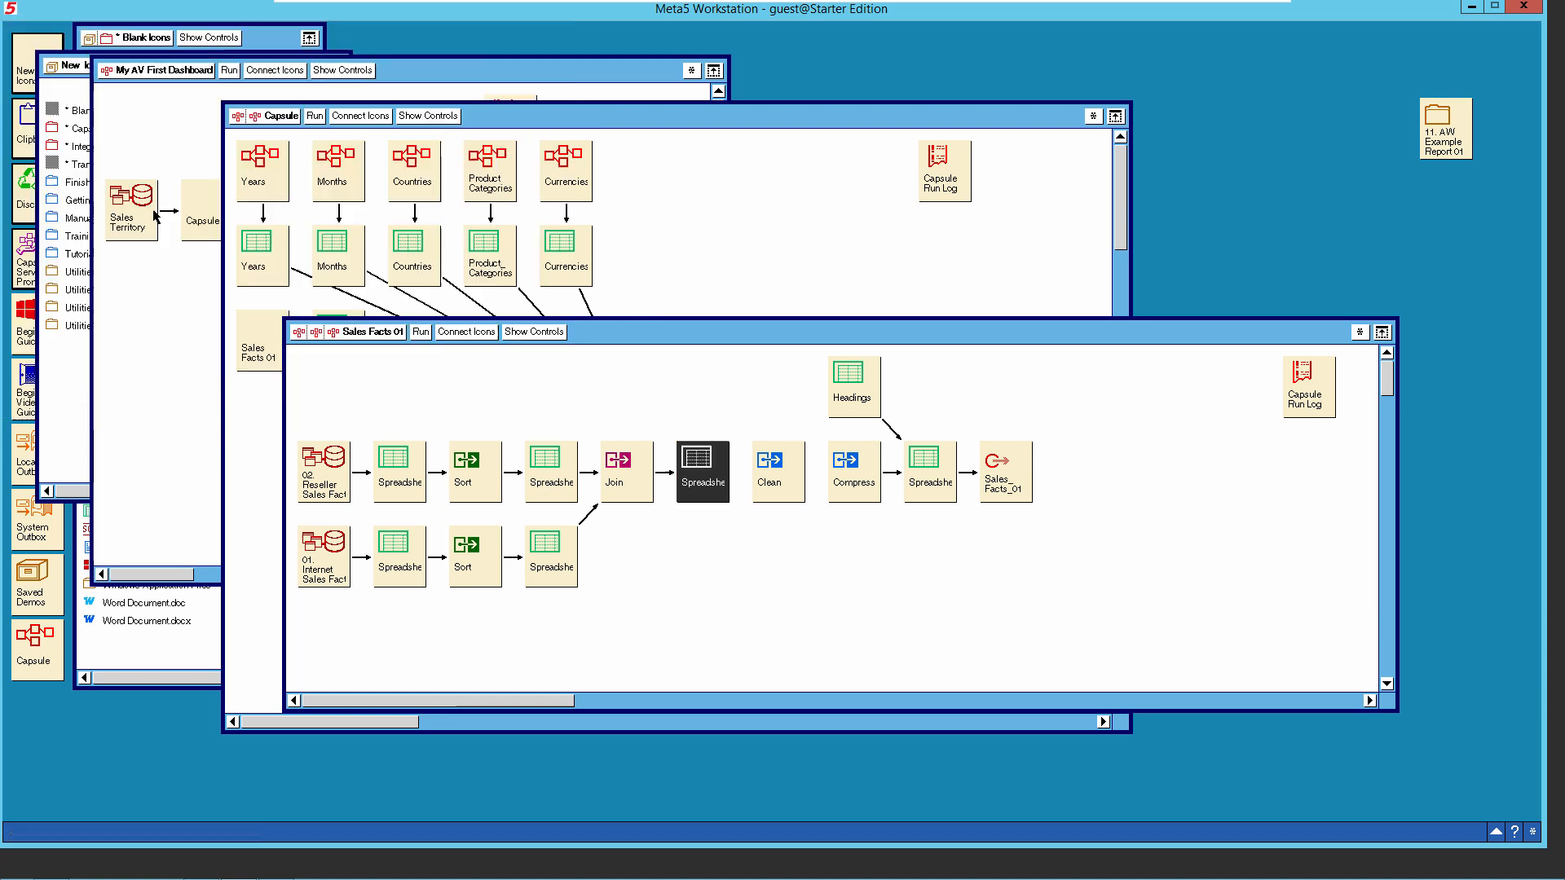
Run the Sales Facts 01 capsule starting from the two sorted spreadsheets that feed the Join.
click(549, 494)
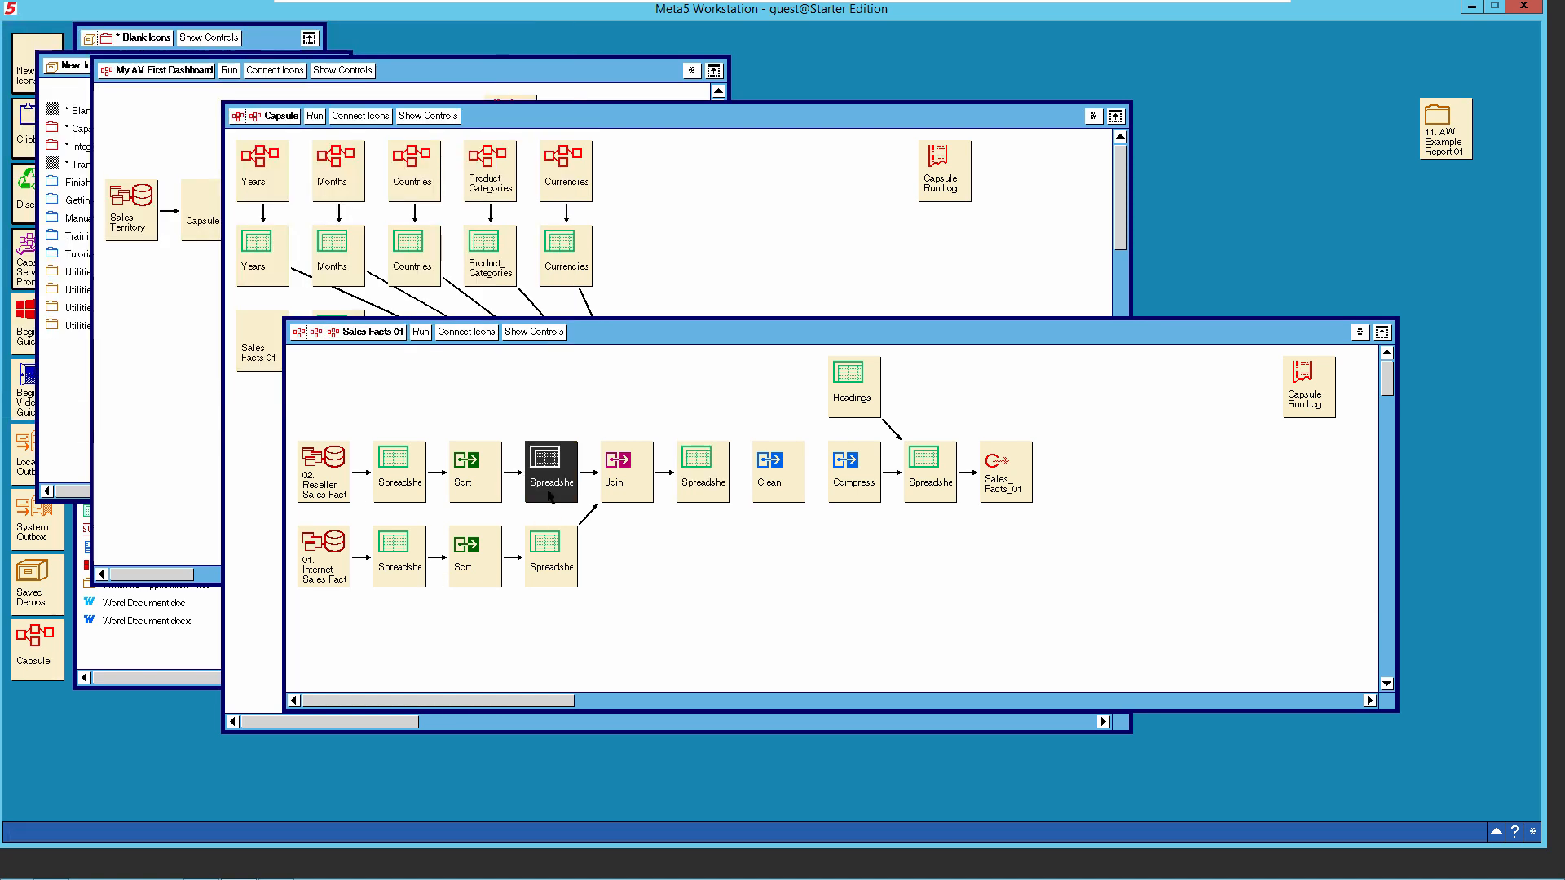
ctrl+click(547, 561)
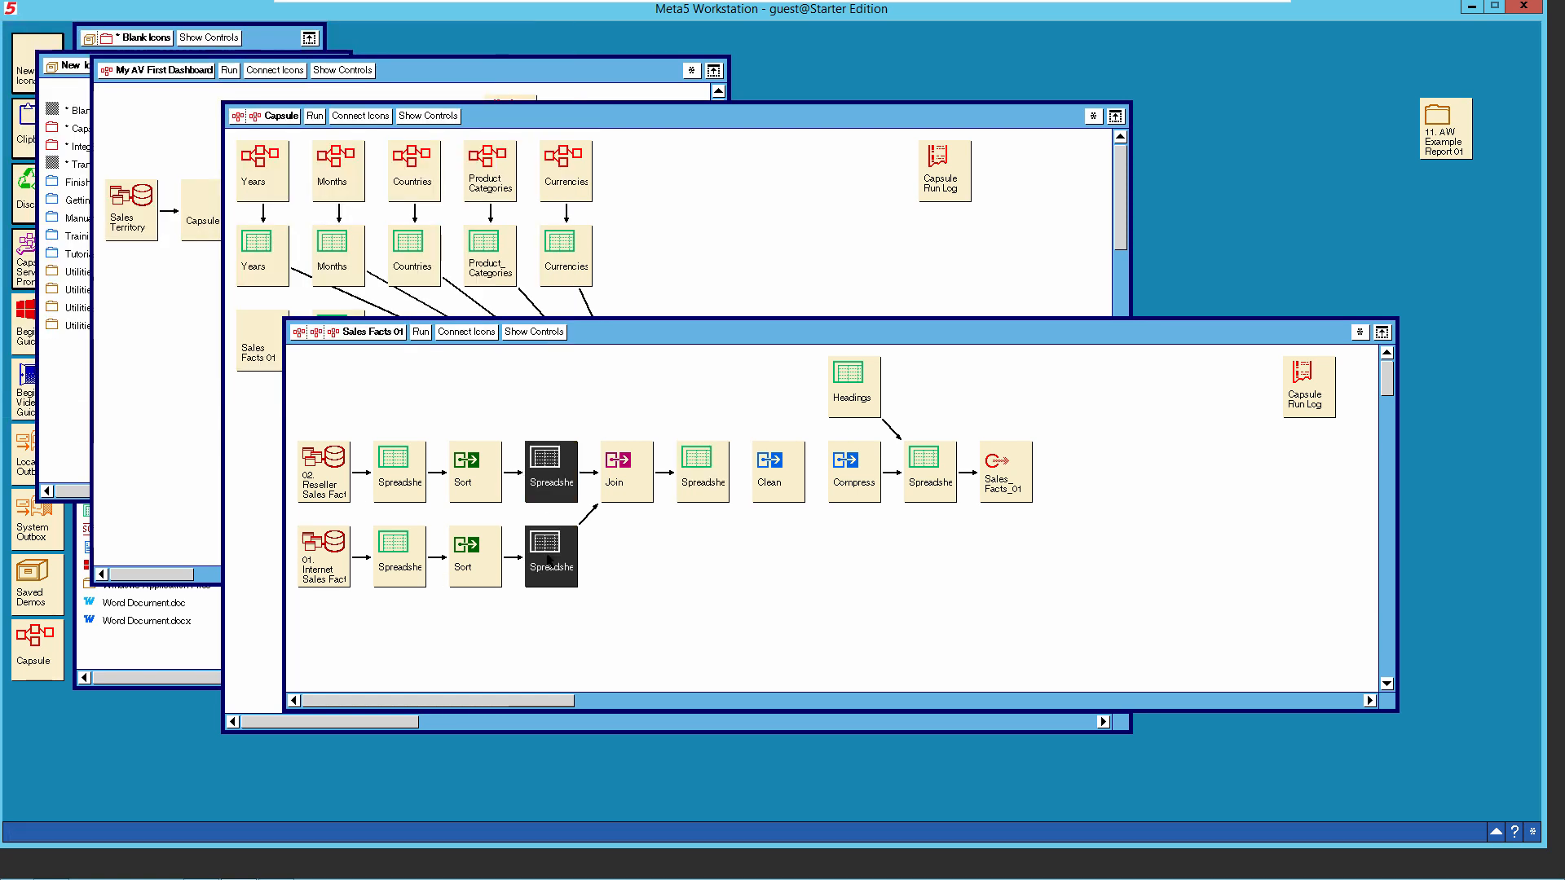
click(420, 332)
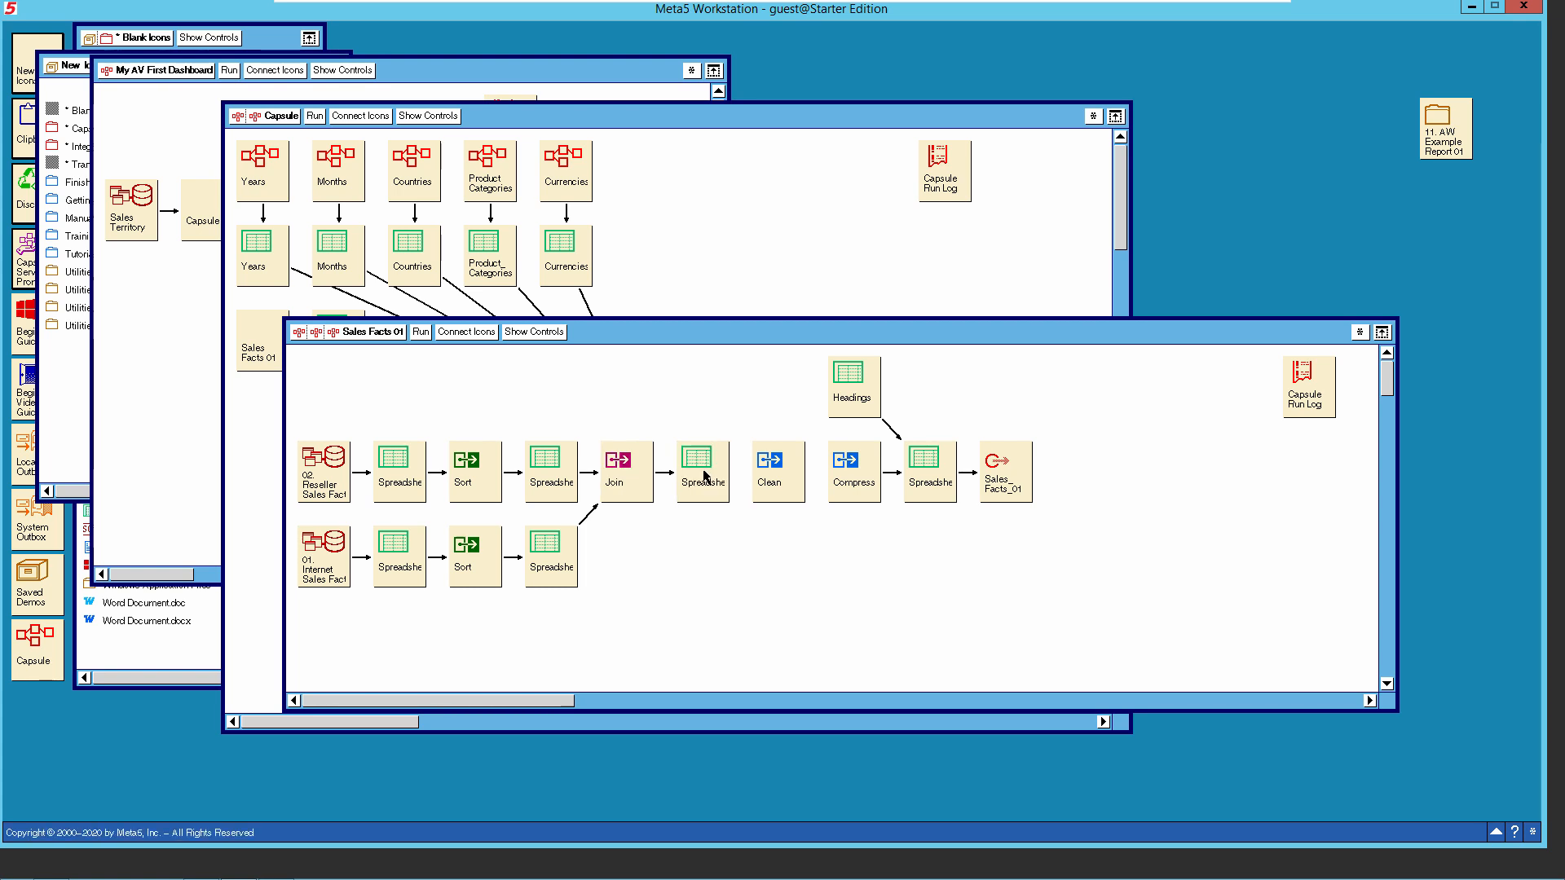
Examine the joined rows and the two ExtendedAmount columns in the spreadsheet after the Join.
double_click(683, 456)
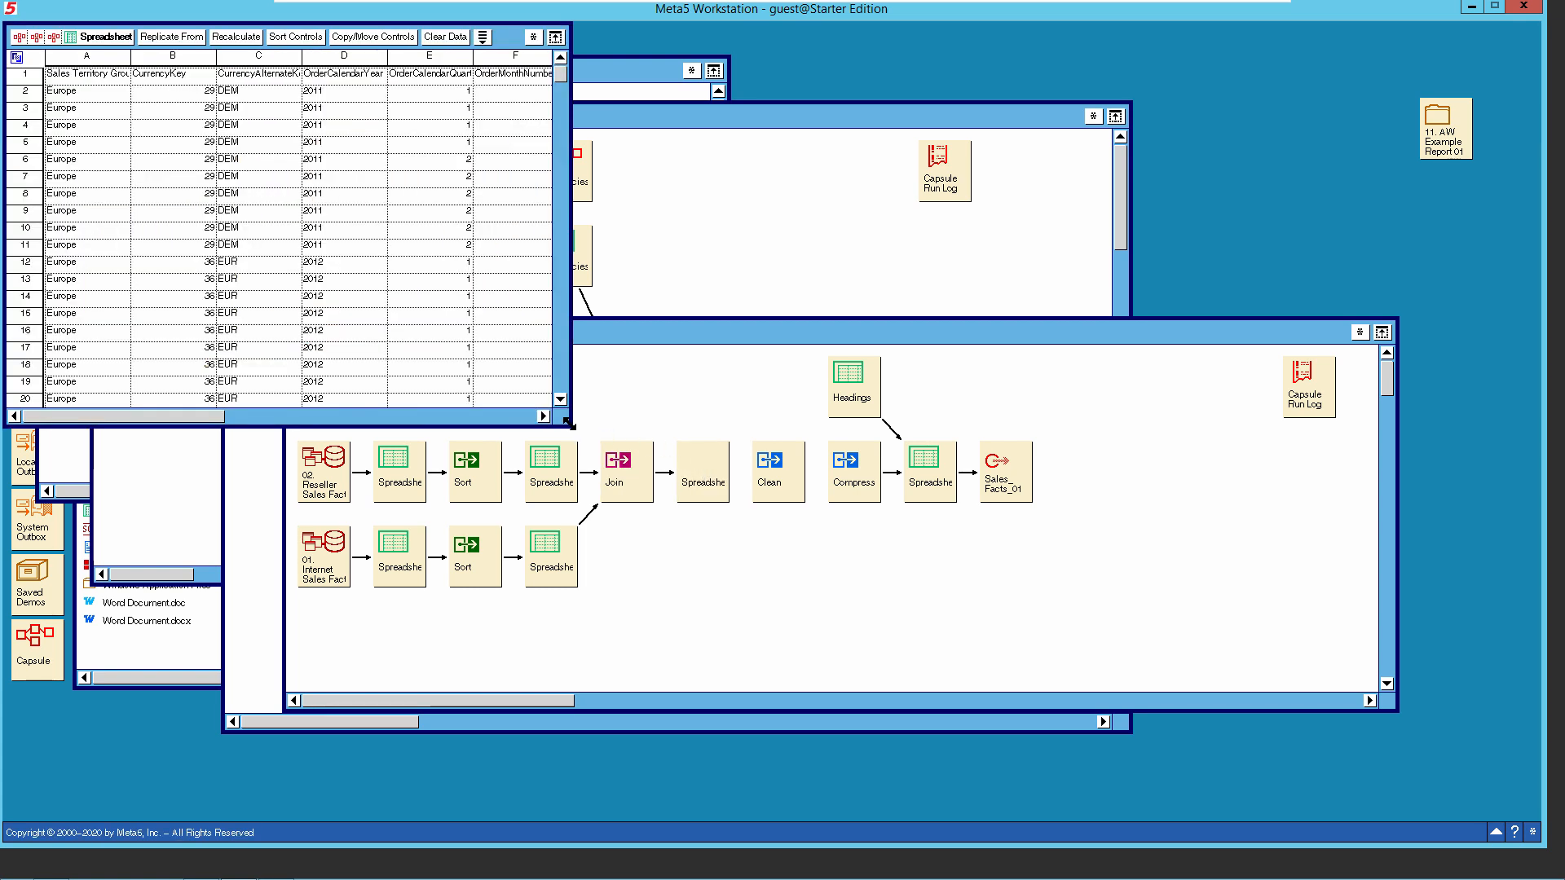
drag(1280, 631, 1504, 779)
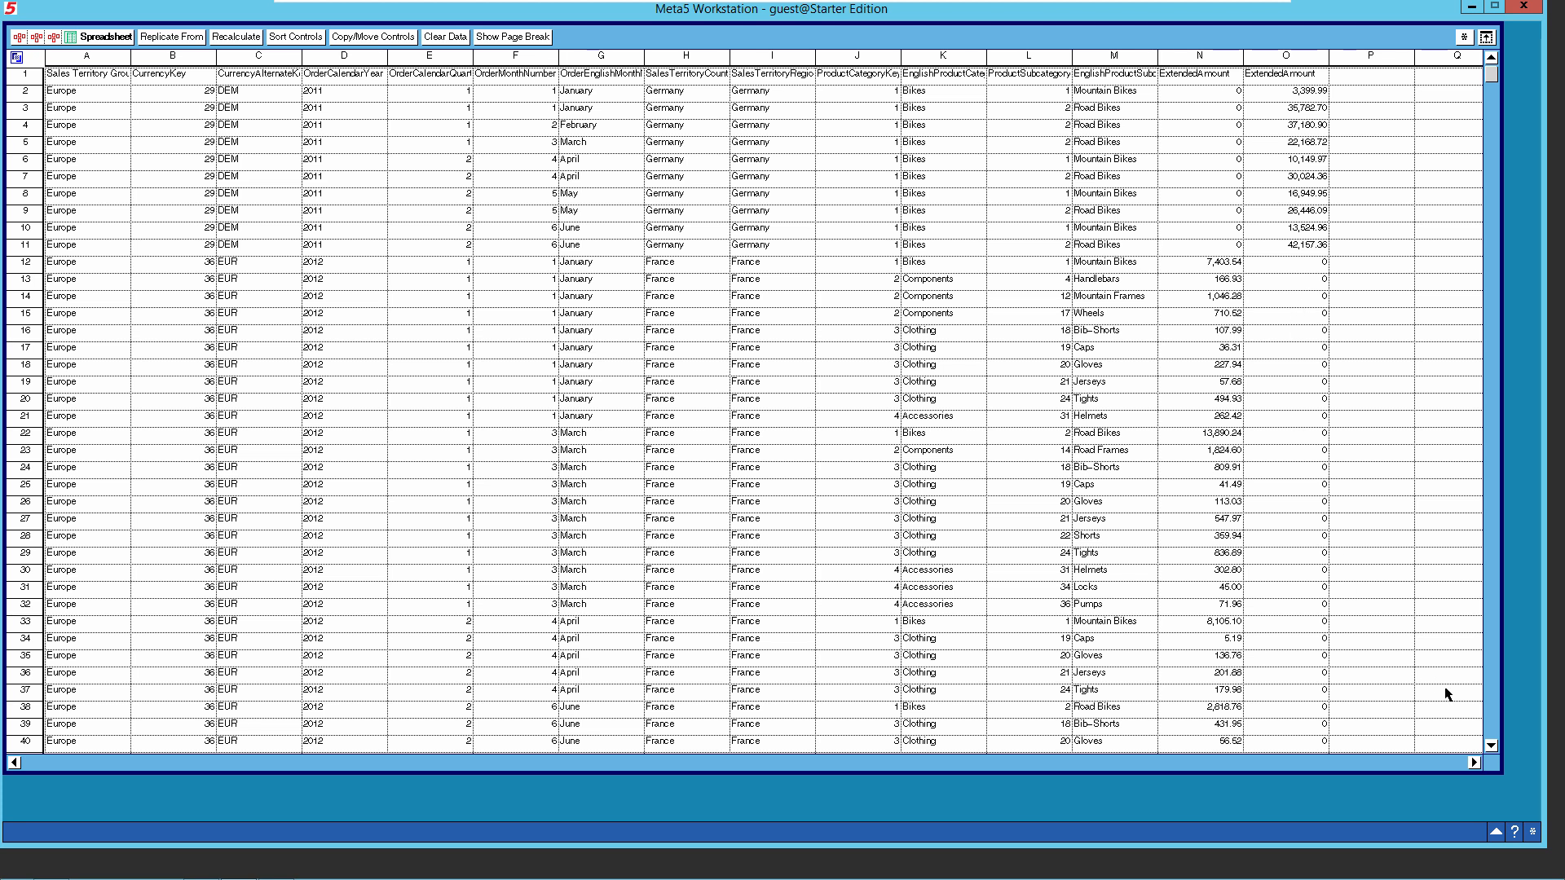
click(1490, 723)
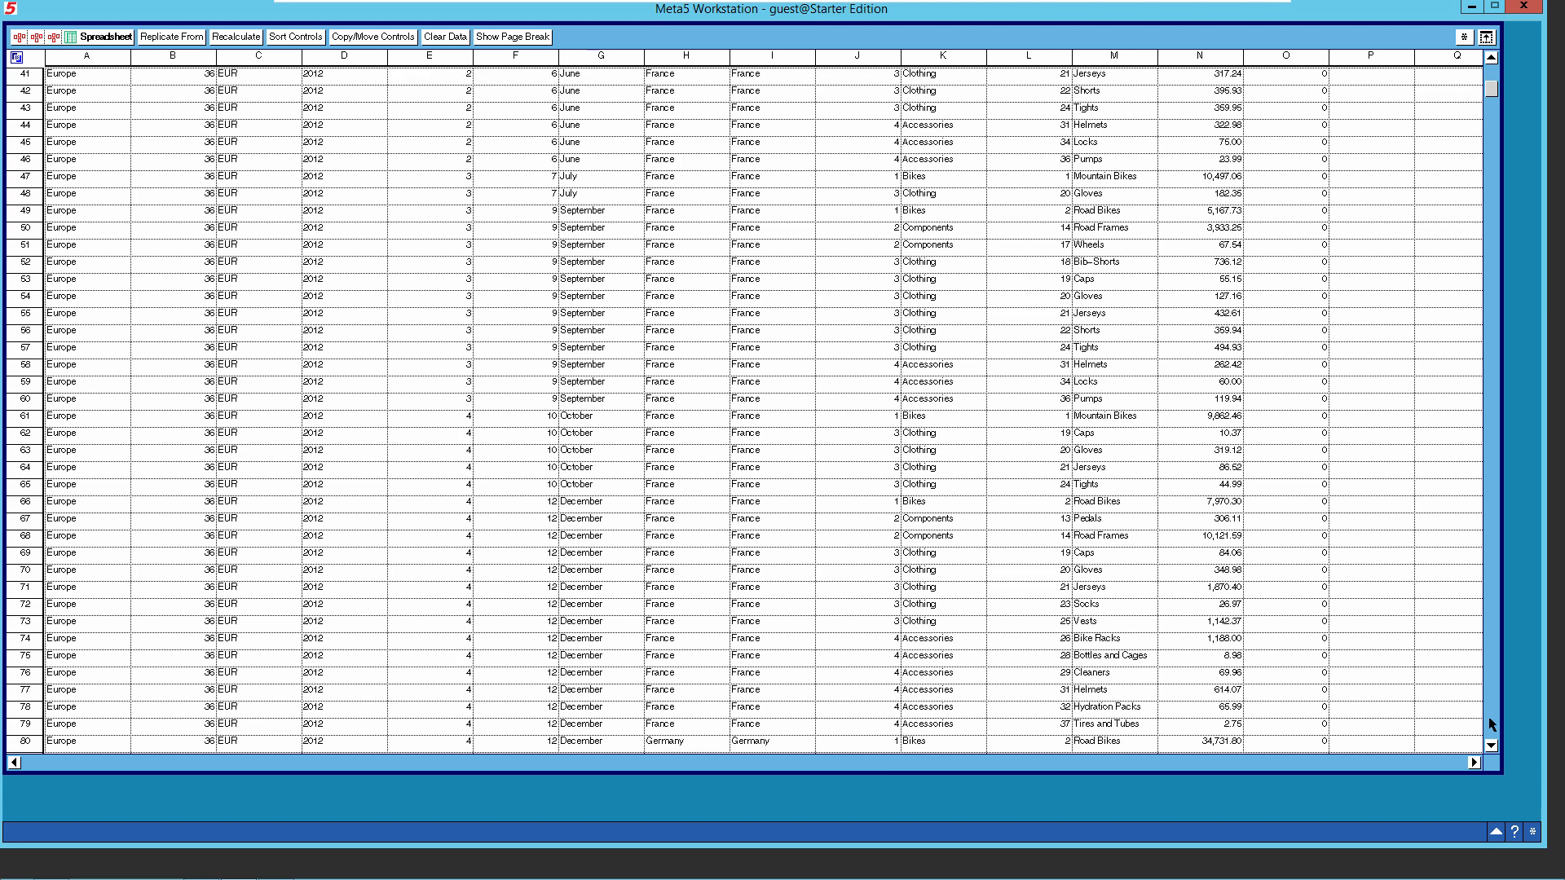
click(1490, 725)
click(1490, 725)
click(1490, 726)
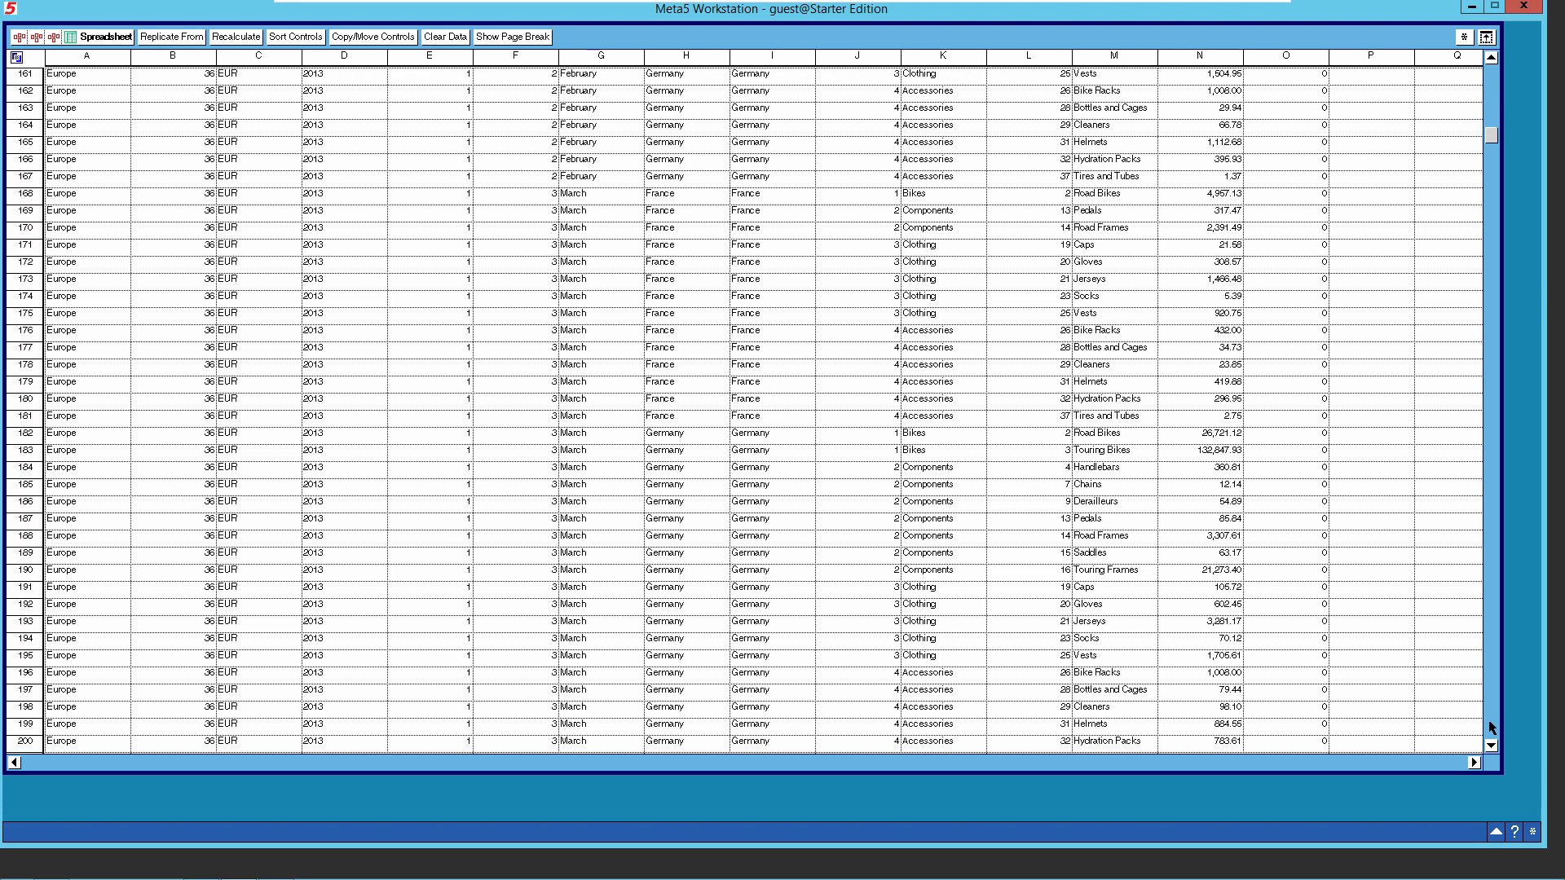
Look through the remaining joined rows down to the United Kingdom records, return to the headings and close the spreadsheet.
click(1490, 726)
drag(1492, 158, 1507, 271)
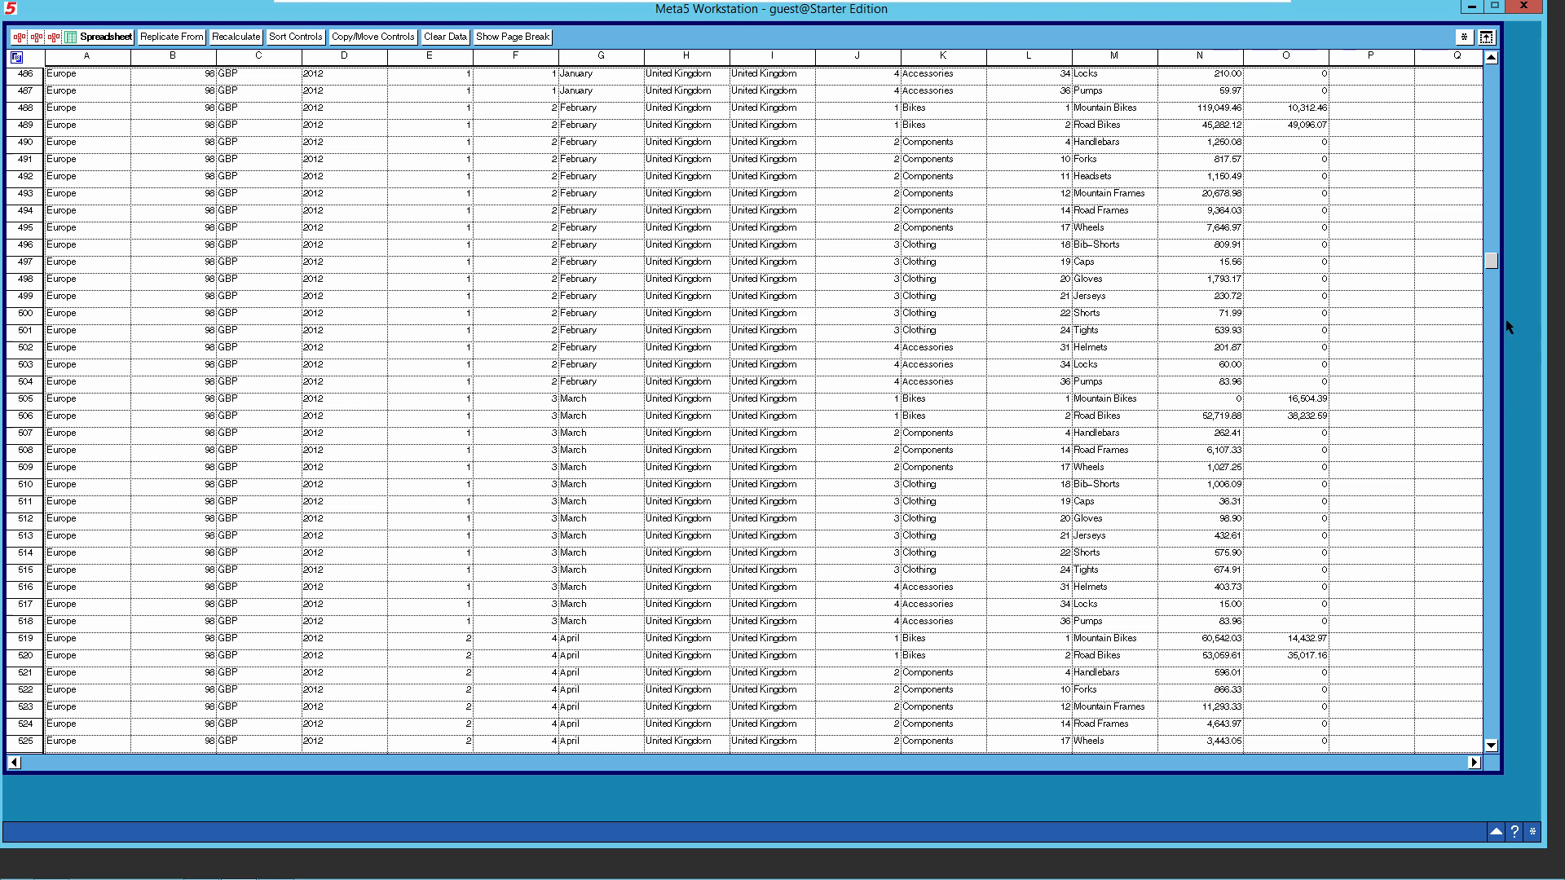
drag(1491, 263, 1491, 65)
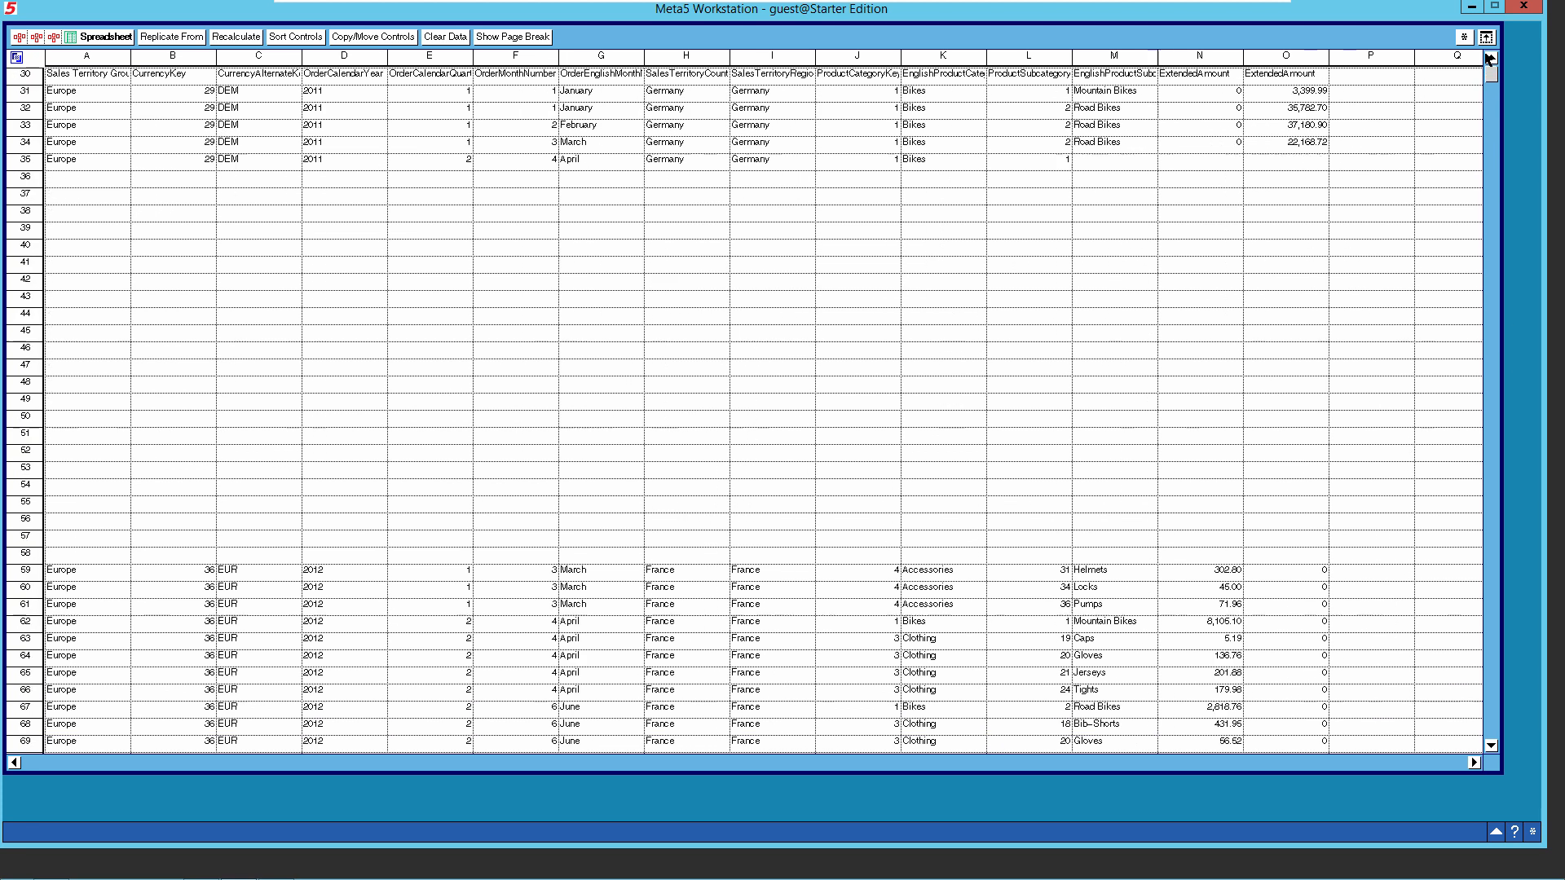
click(115, 38)
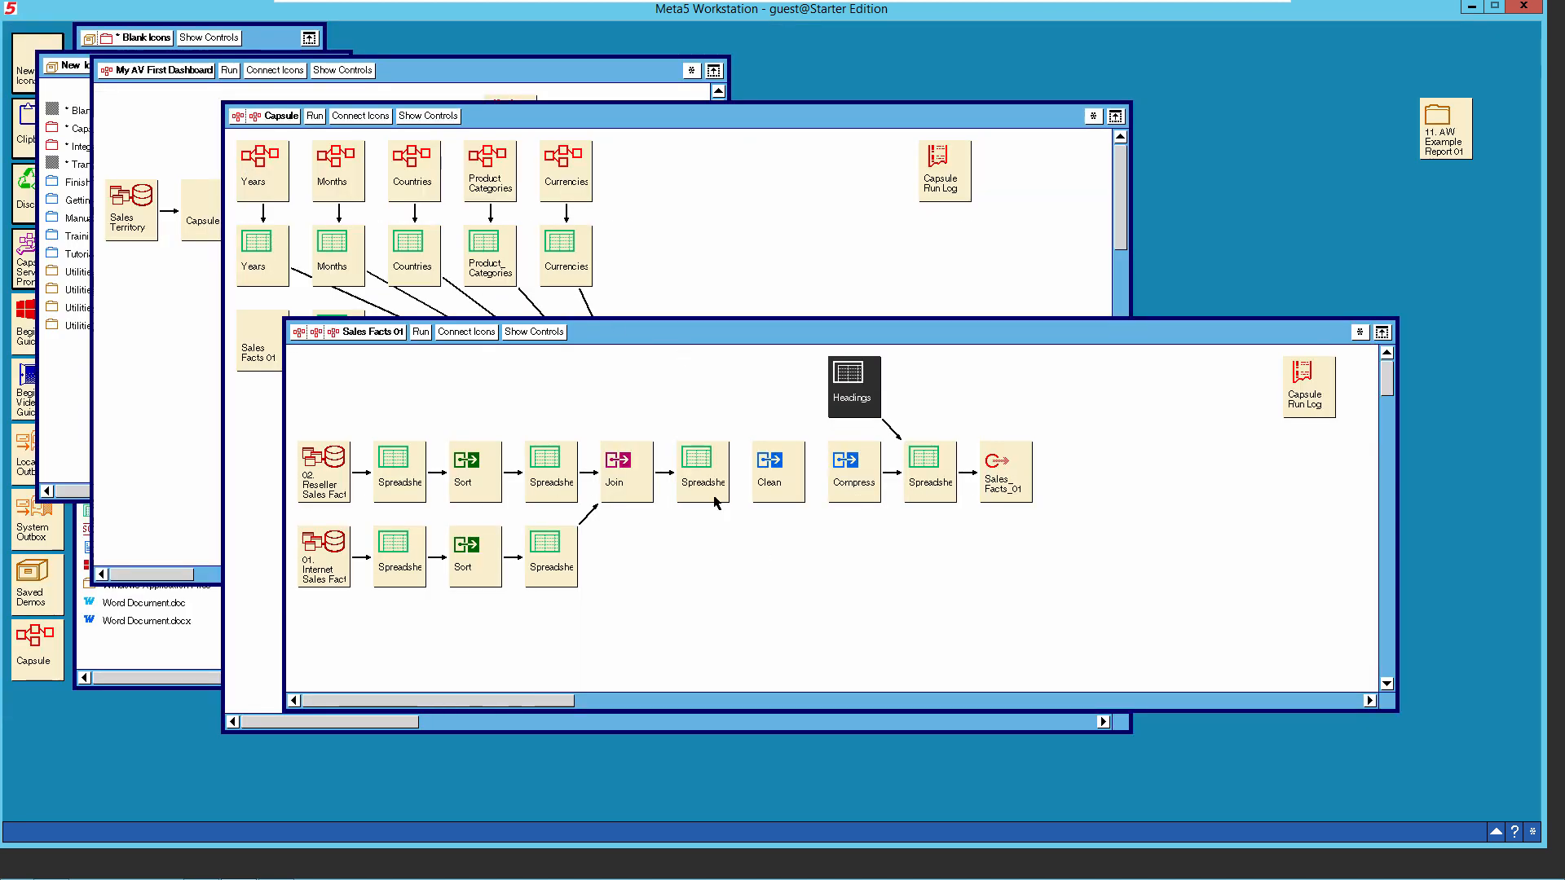
Connect the spreadsheet after the Join to the Clean icon, and the Clean icon to the Compress icon.
click(462, 332)
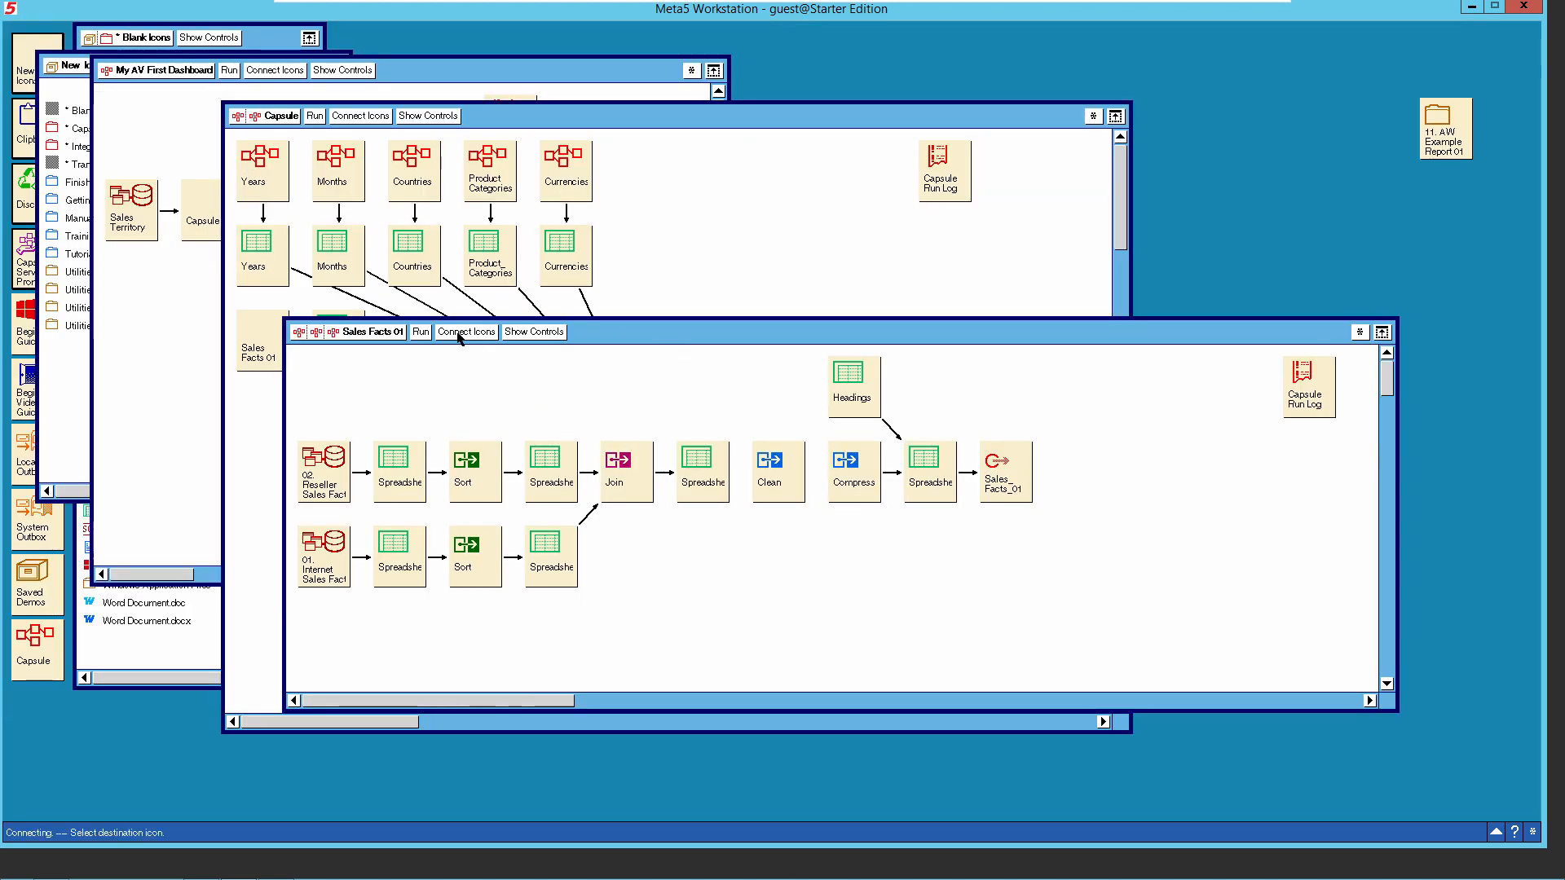
click(787, 469)
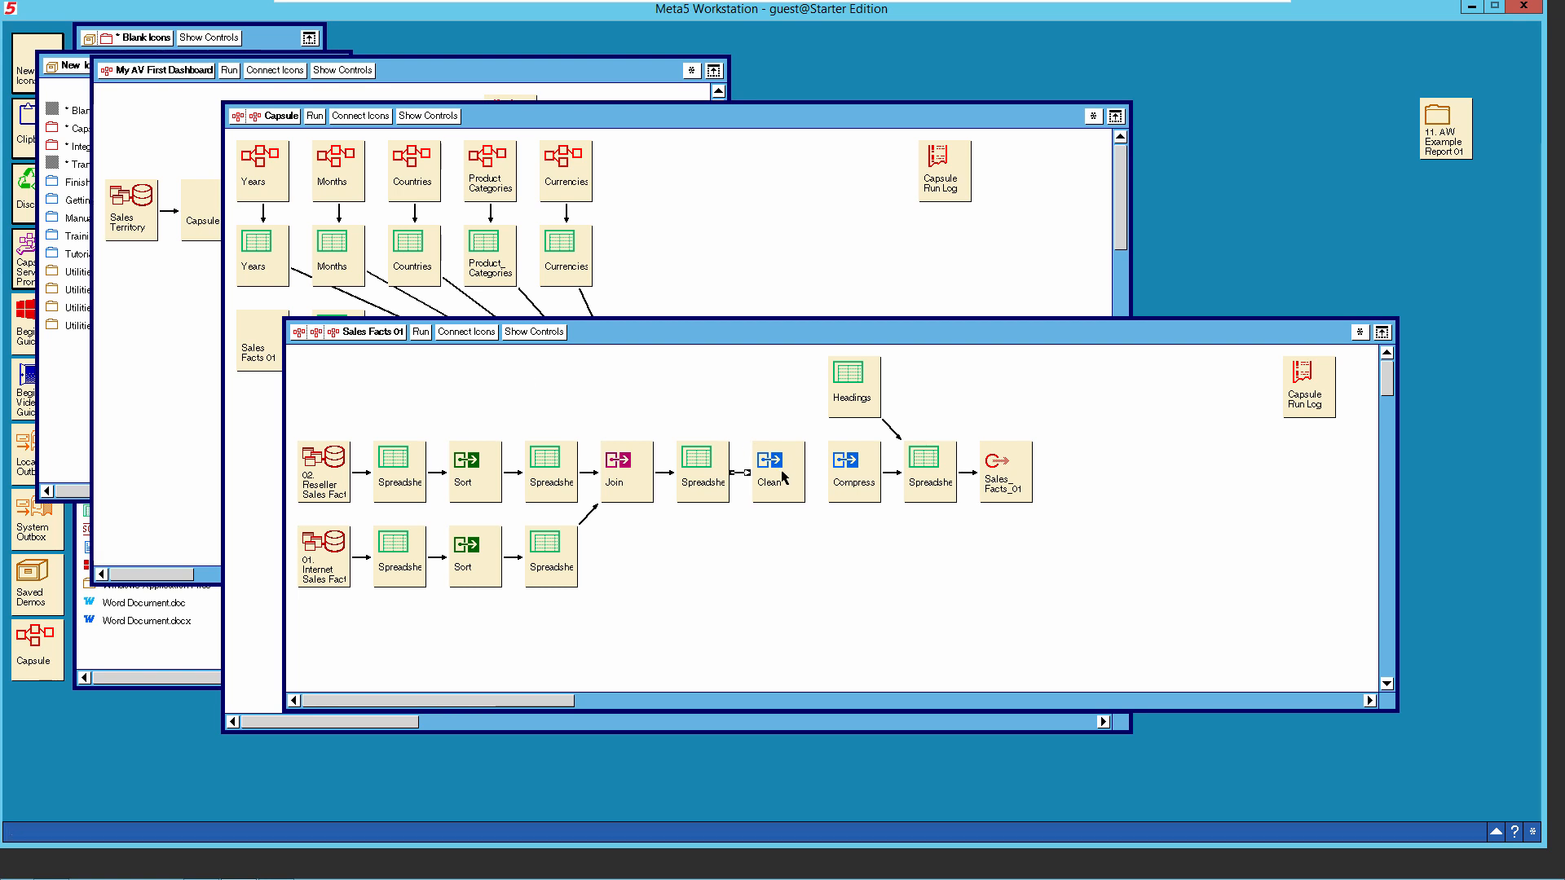
click(782, 477)
click(466, 331)
click(843, 472)
Set the Clean icon's parameters to 1 heading row, columns to check a and clean columns yes, apply them and close it.
click(770, 484)
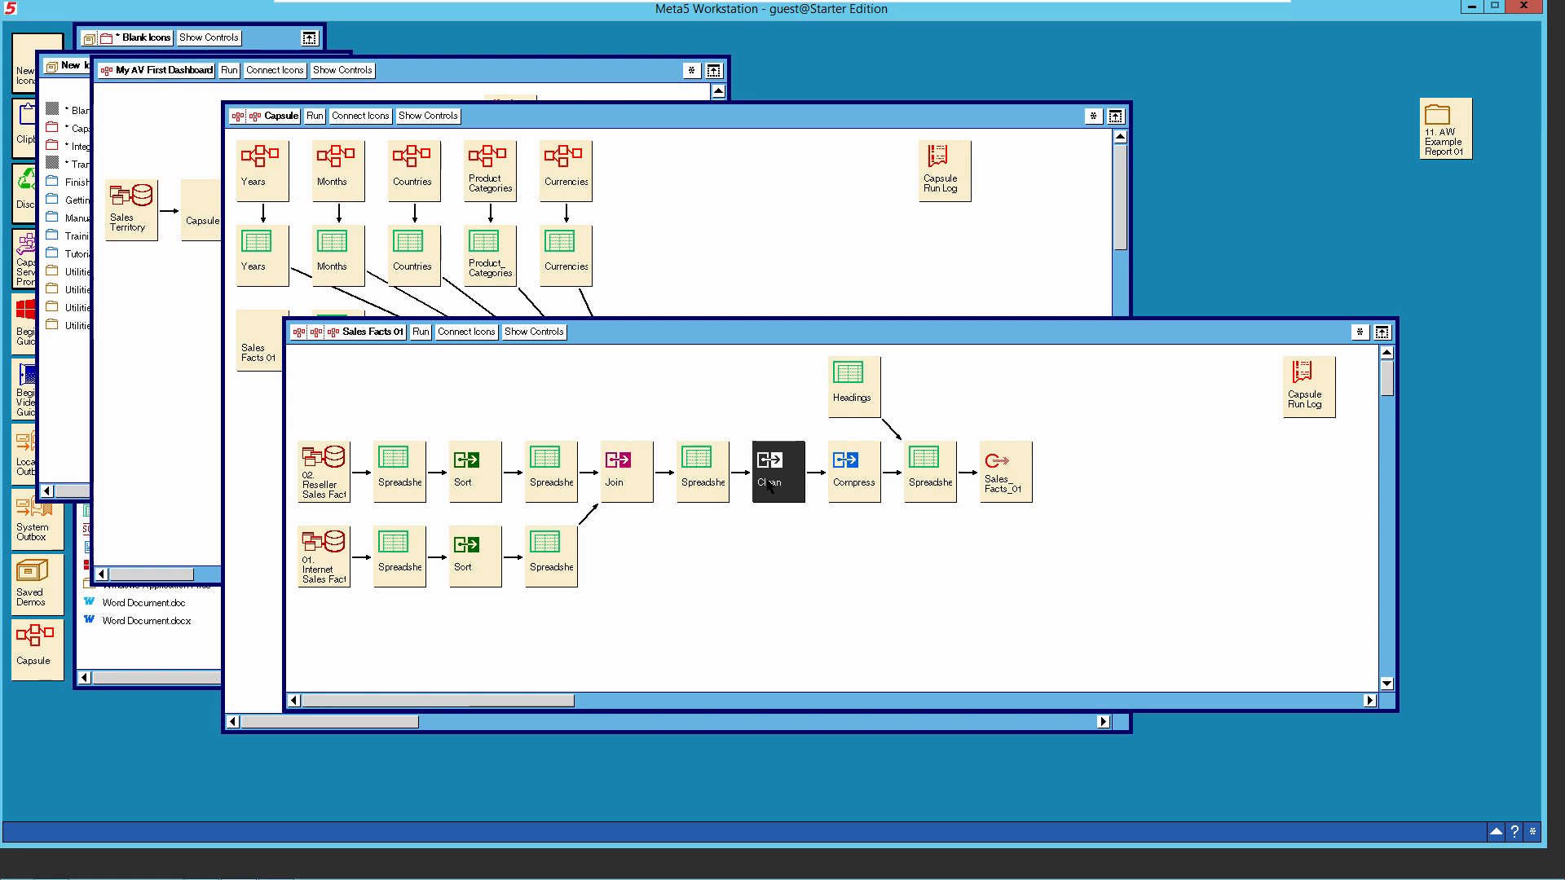
double_click(769, 483)
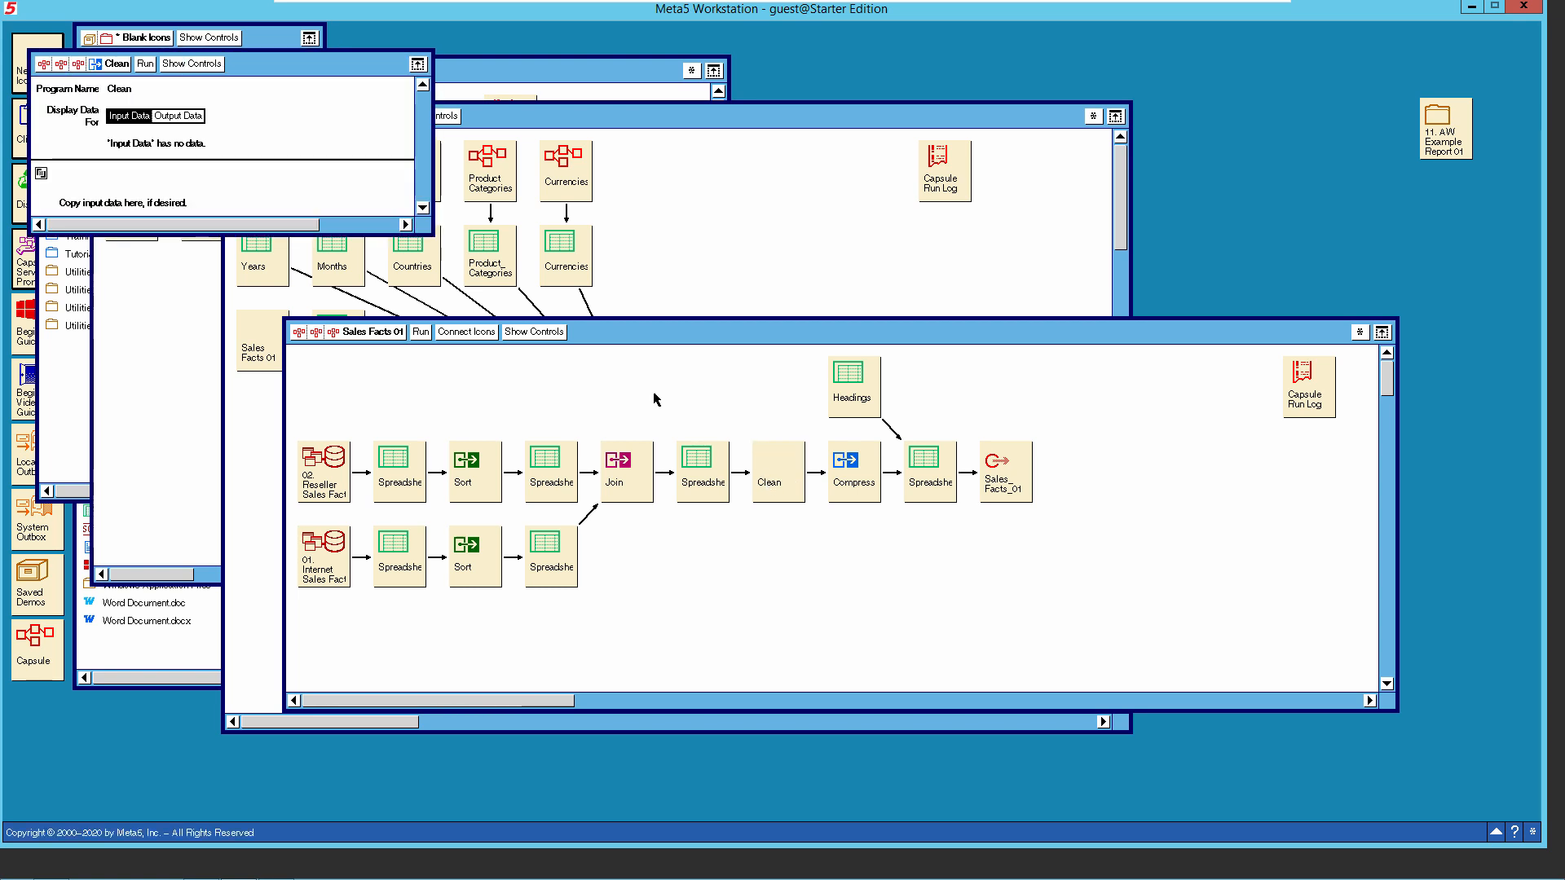
drag(434, 238, 980, 652)
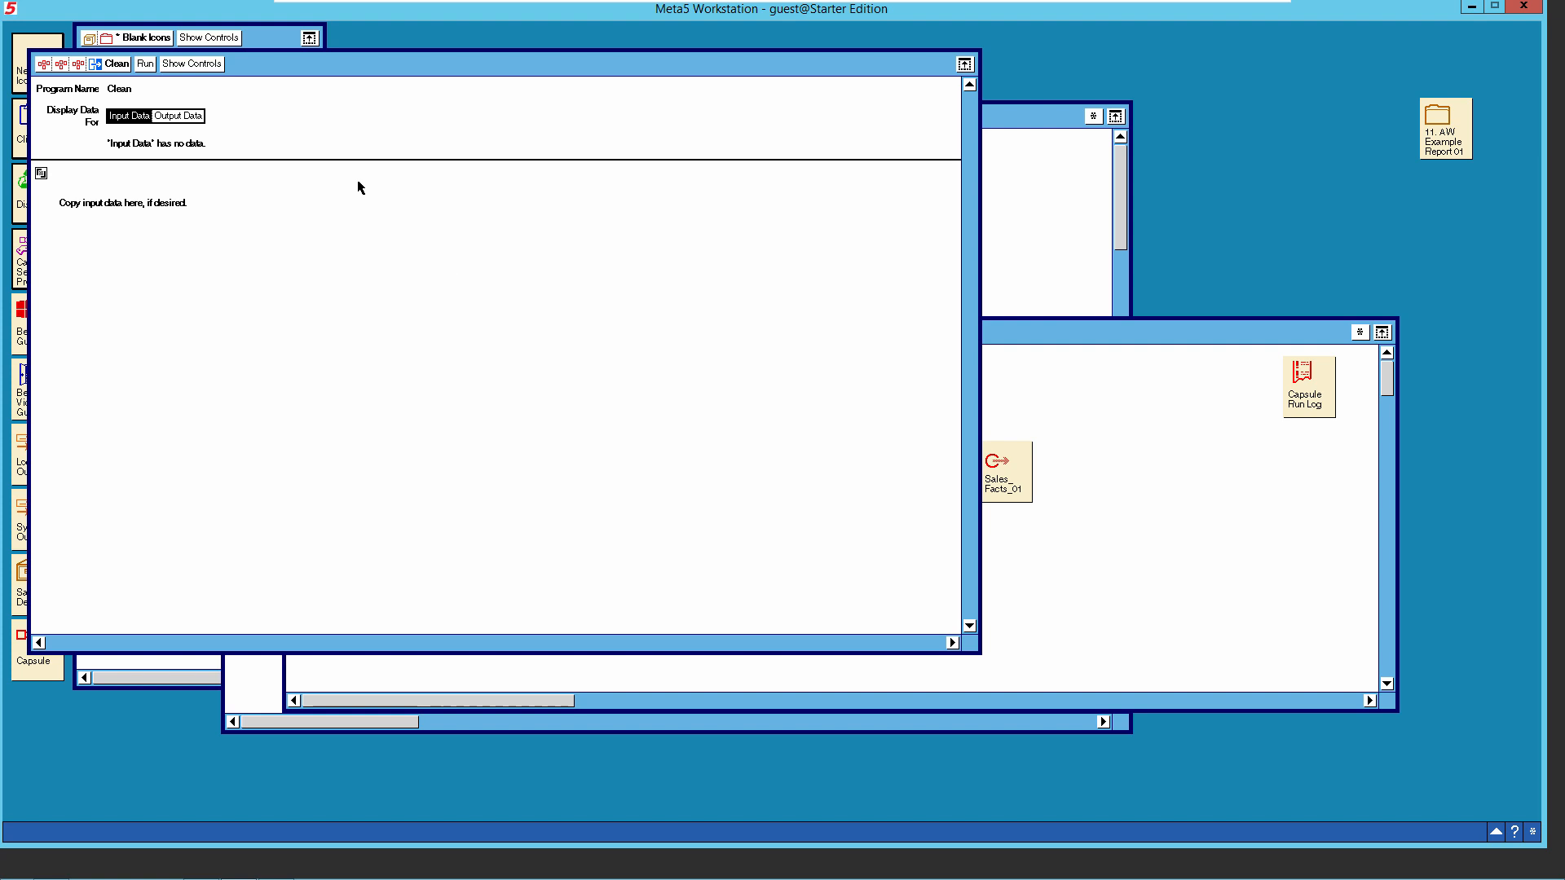
click(201, 66)
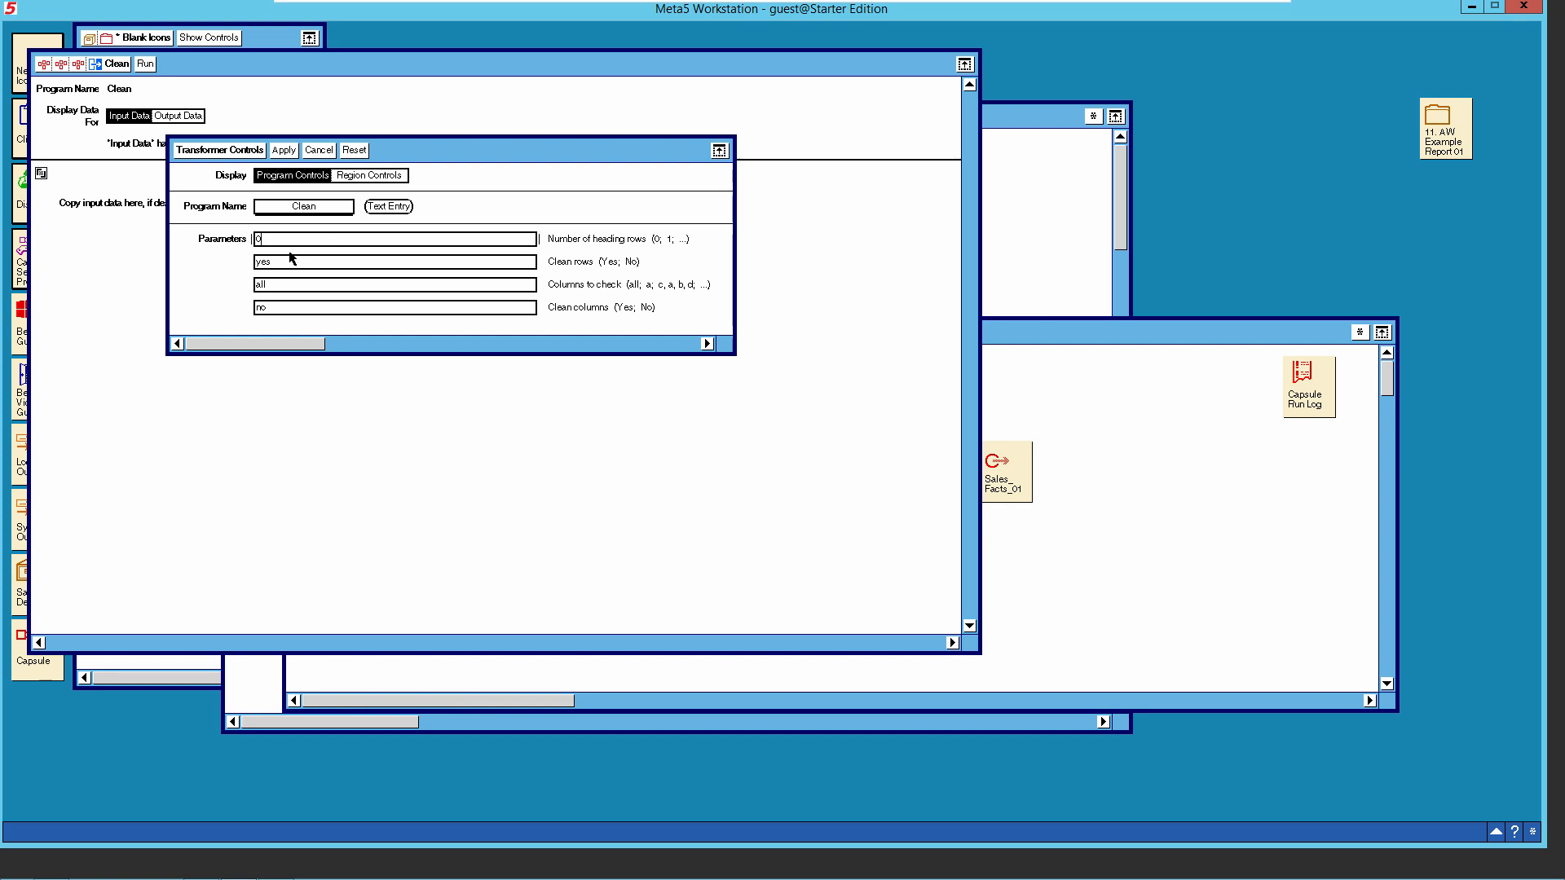
text(1)
click(279, 292)
text(a)
text(yes)
click(228, 152)
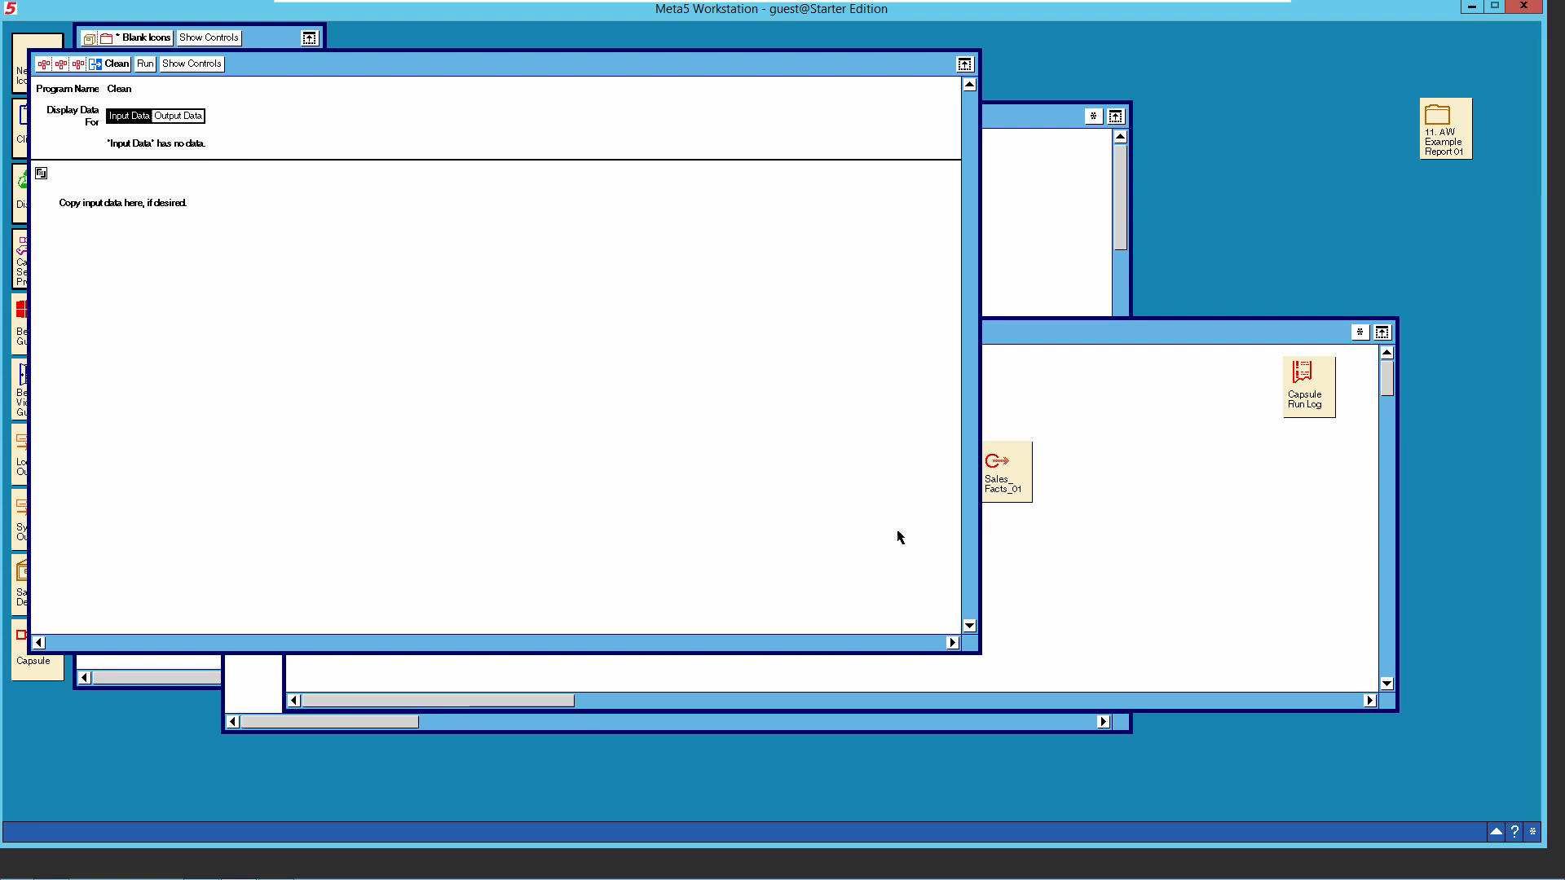
click(119, 65)
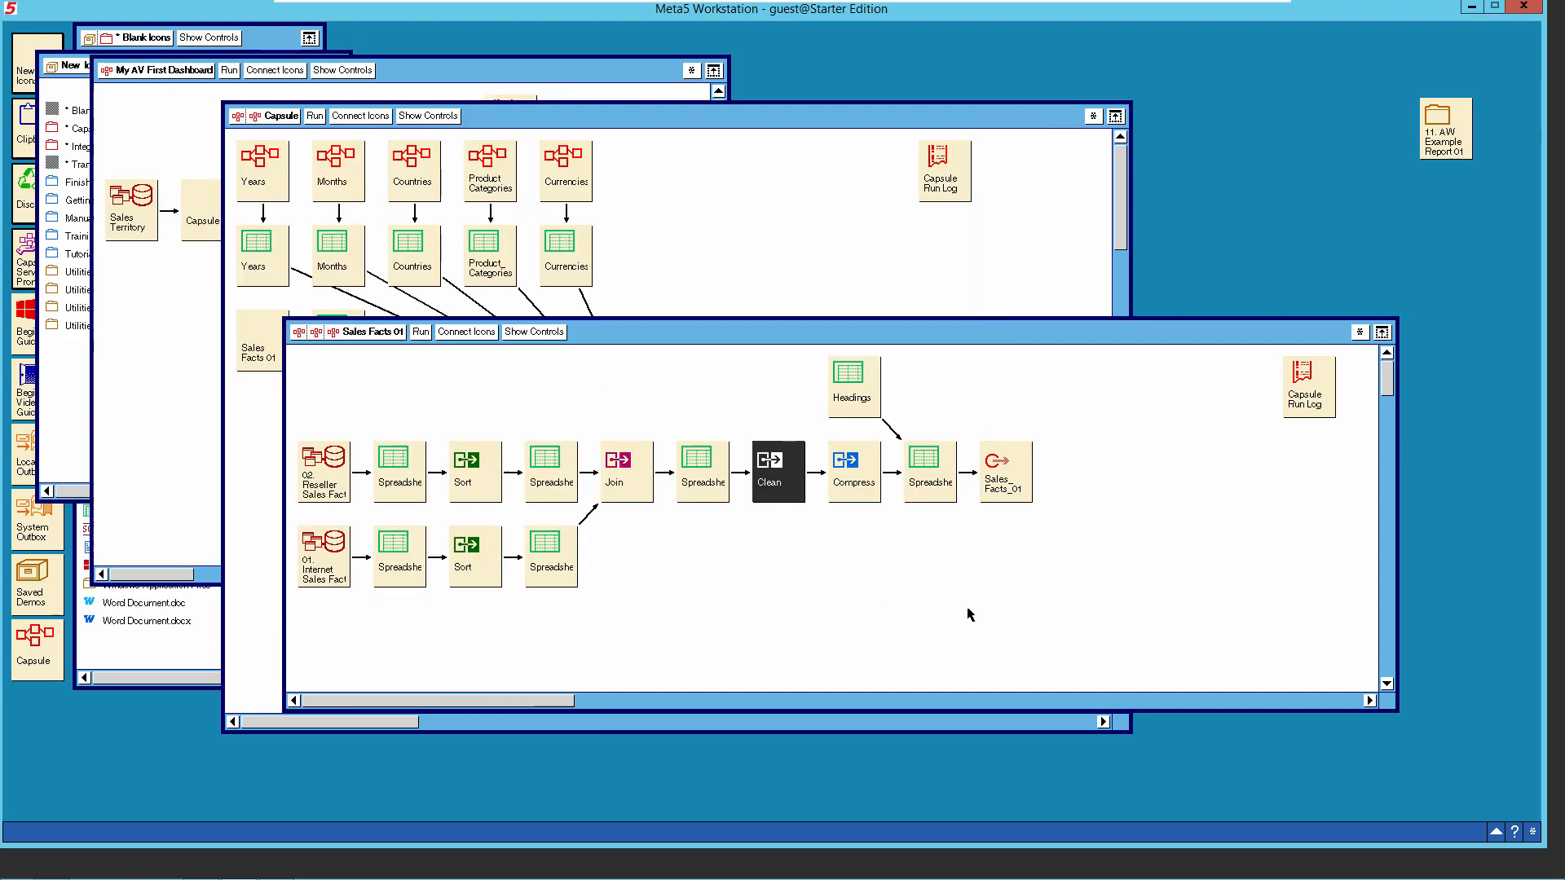
Set the Compress icon's rows to delete to 1, apply the setting and close it.
click(868, 481)
double_click(868, 482)
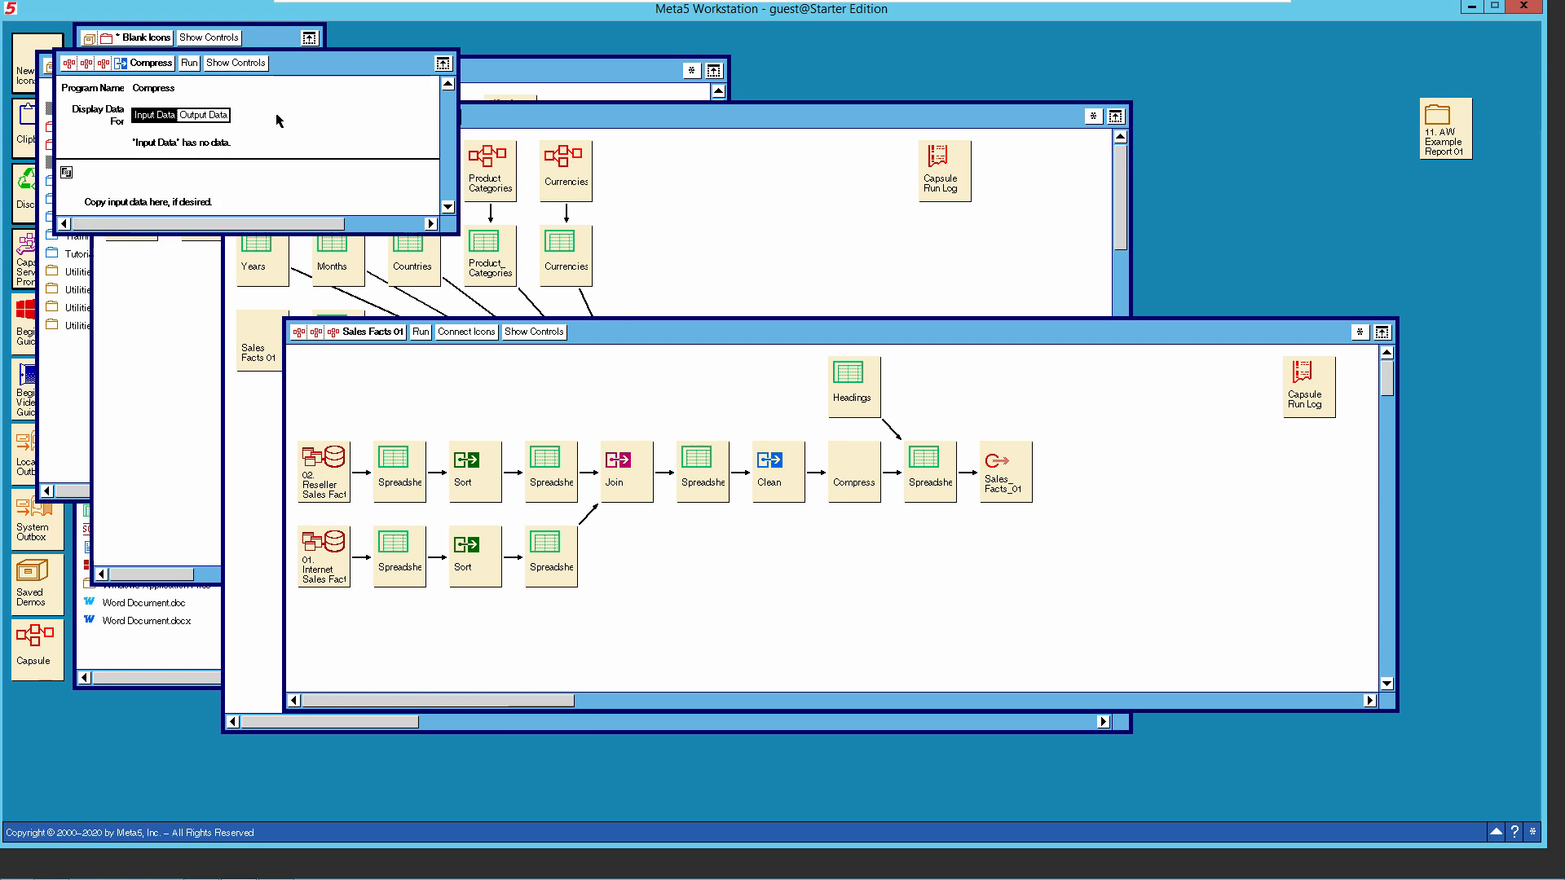
drag(456, 237, 597, 432)
click(259, 66)
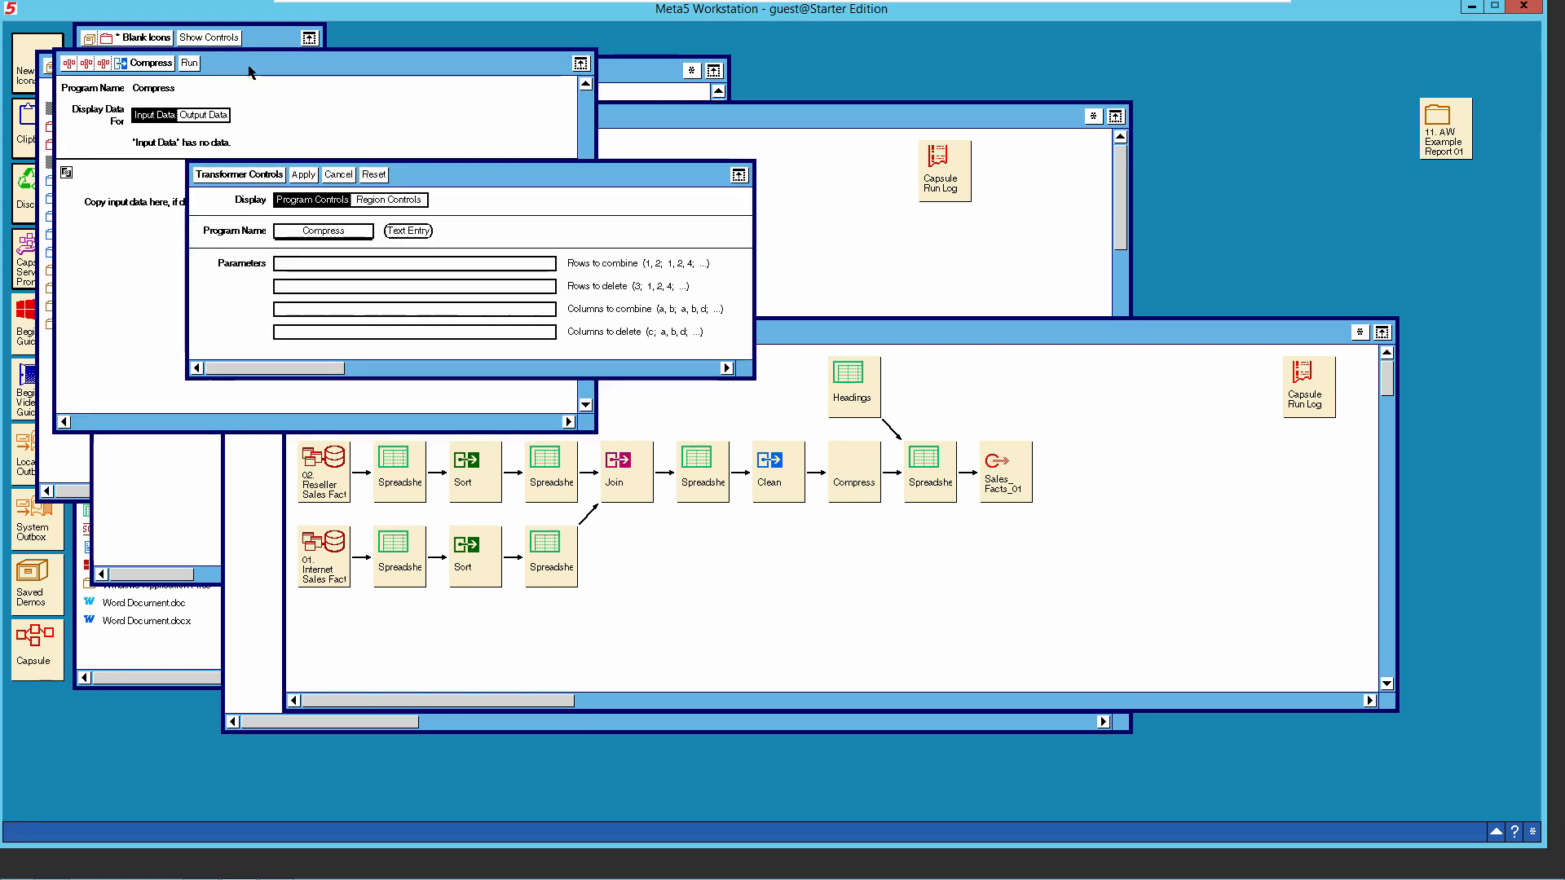
click(306, 179)
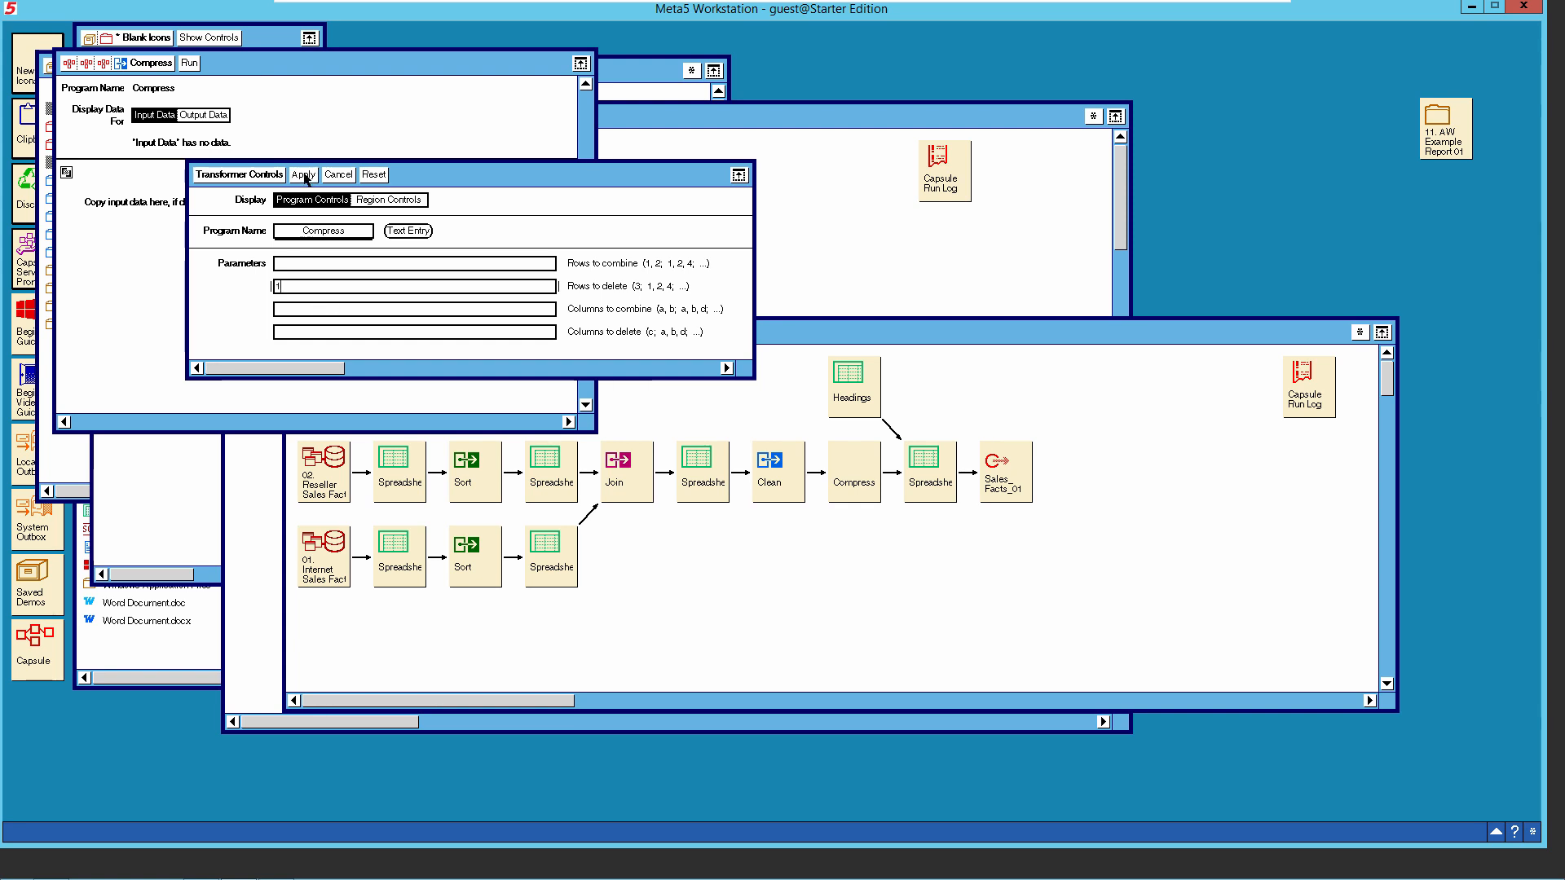
click(243, 176)
click(160, 64)
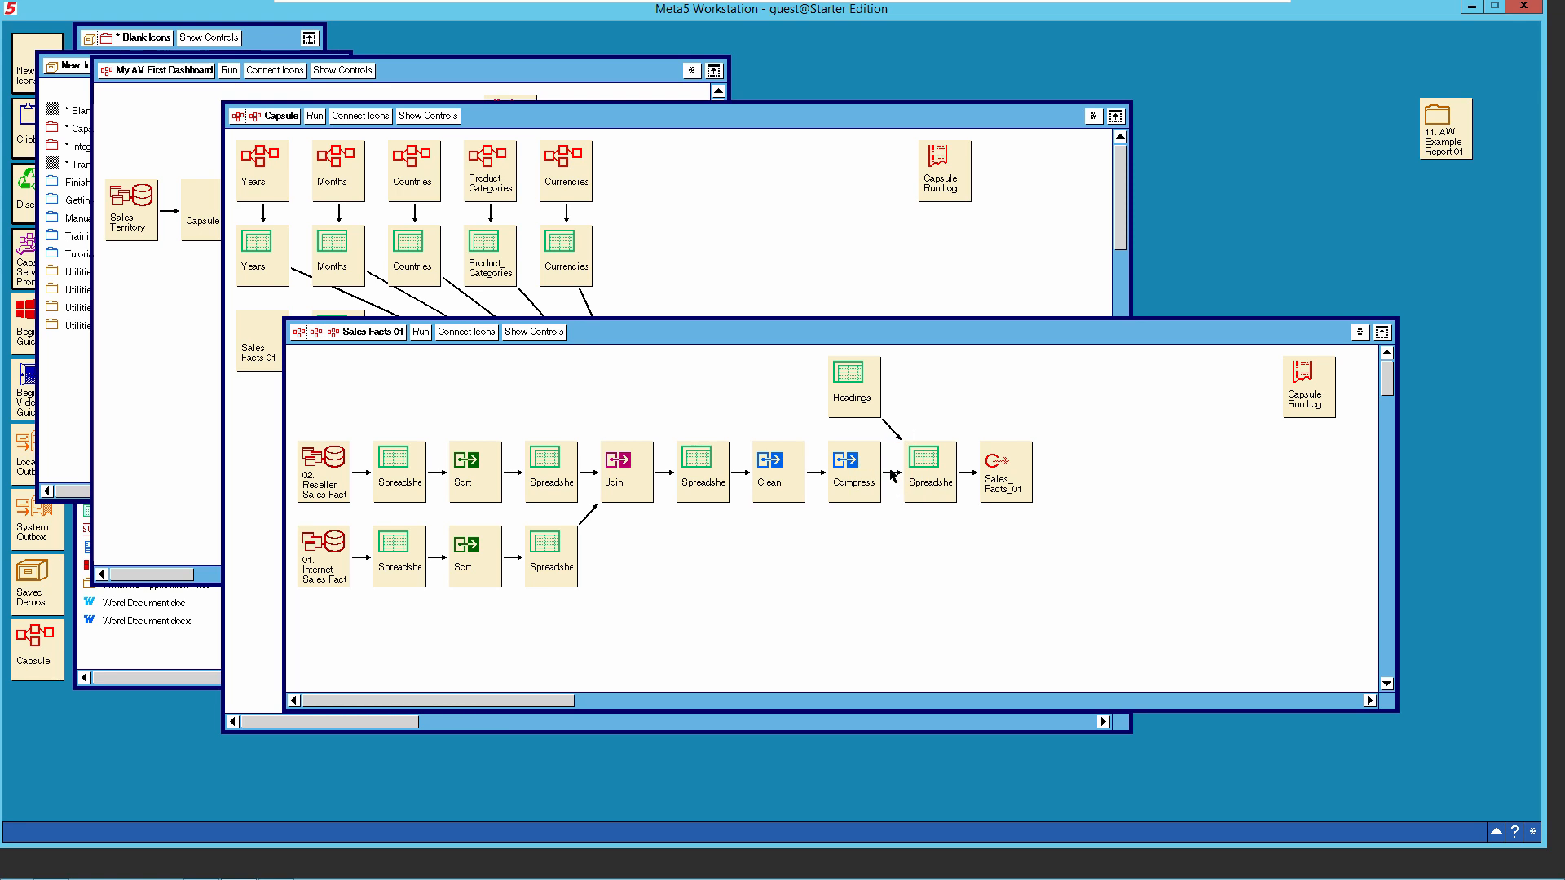
Check the arrow options of the Compress and Headings connections into the final spreadsheet, including their source and destination regions.
click(892, 472)
click(891, 497)
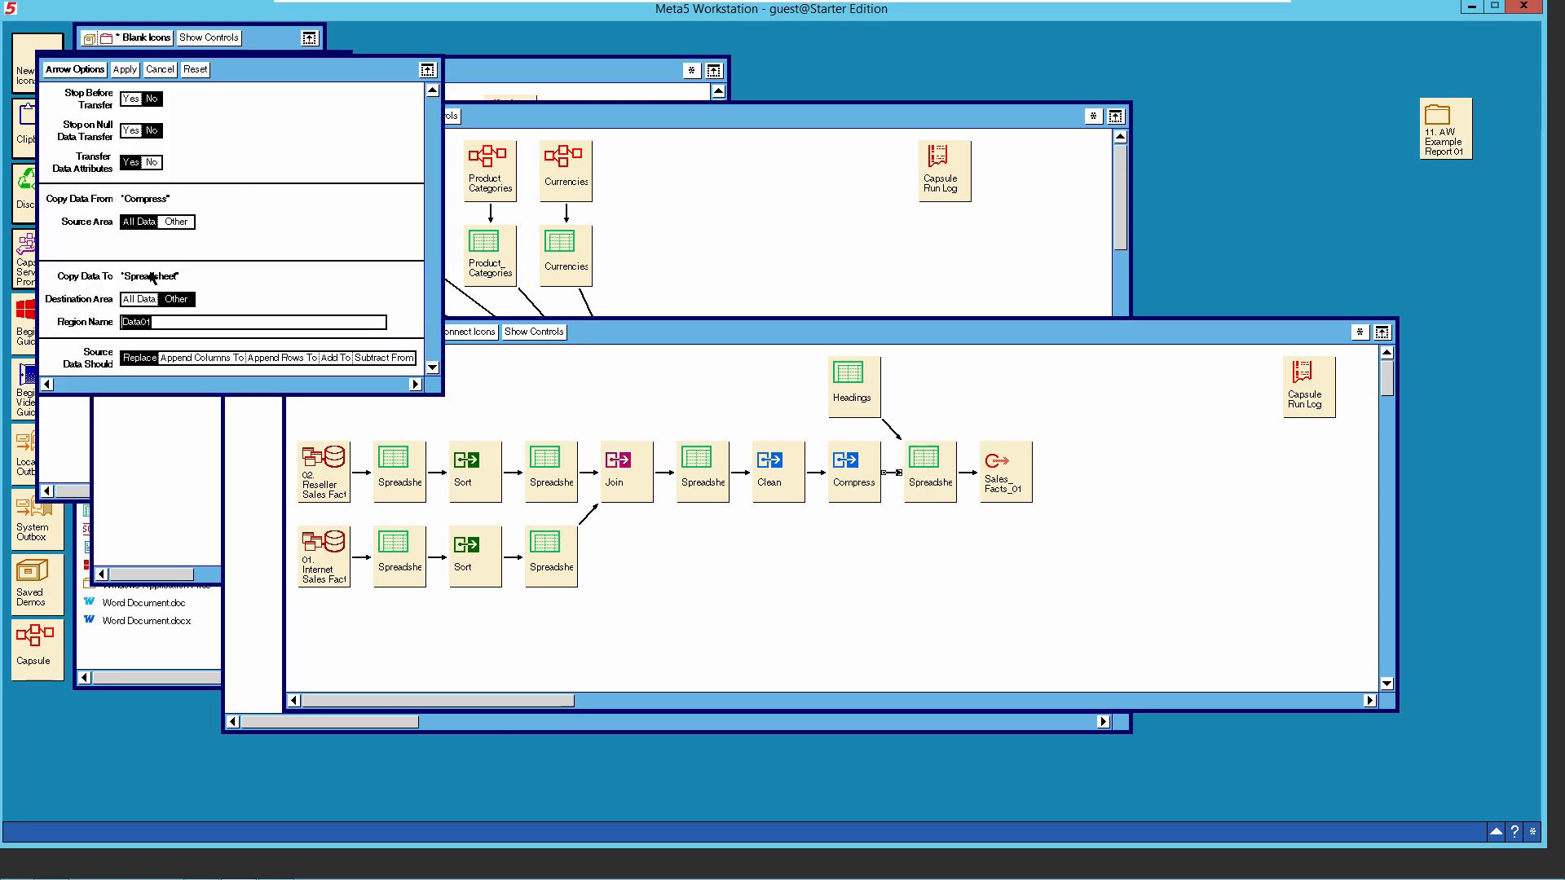
double_click(92, 72)
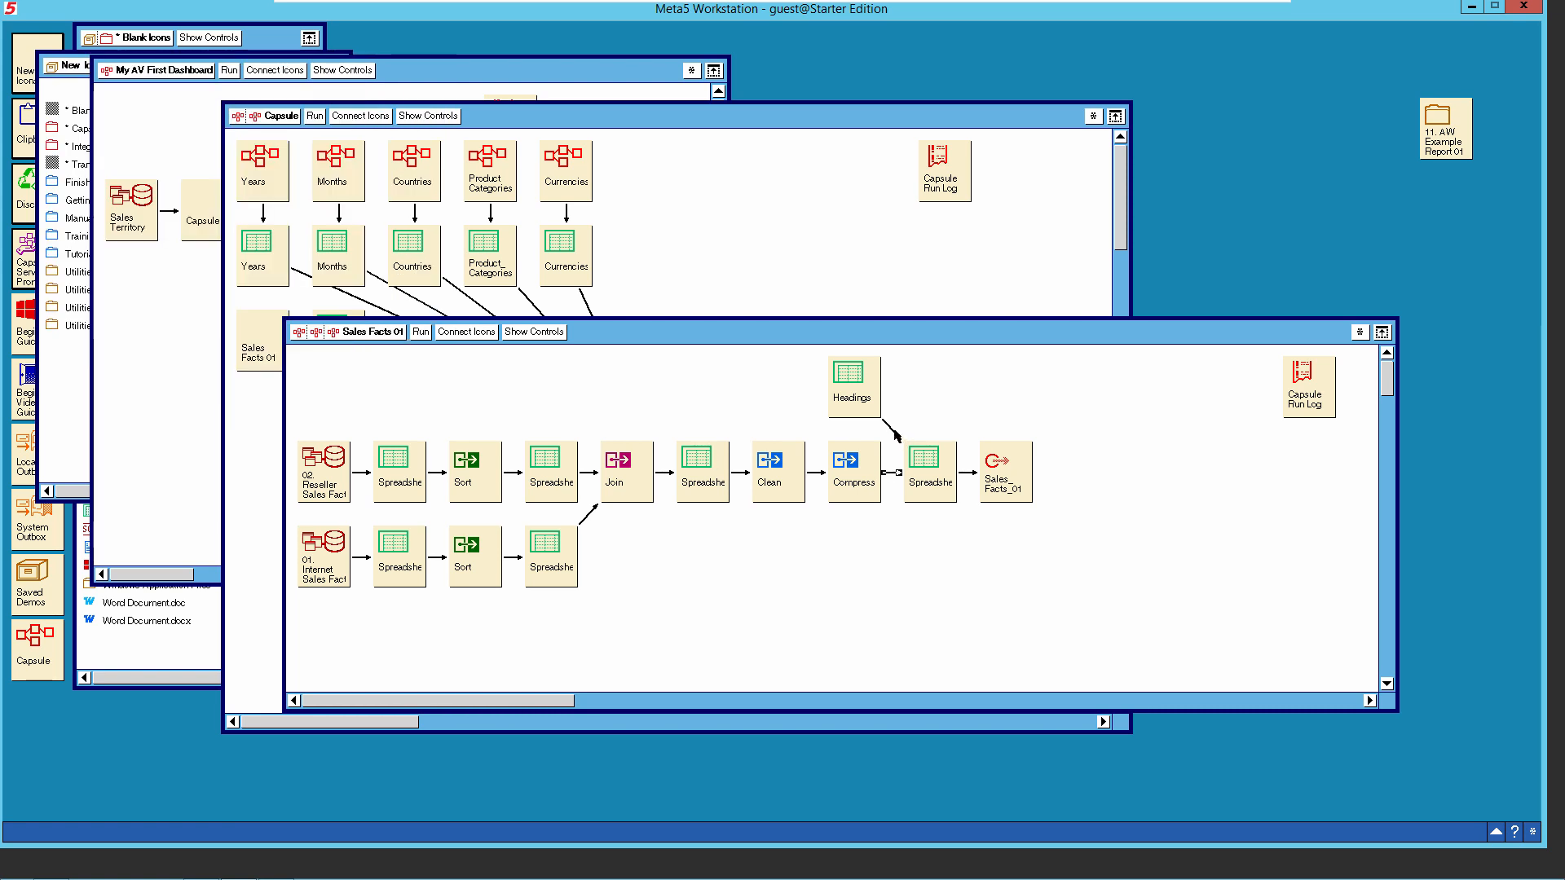
click(894, 435)
click(895, 456)
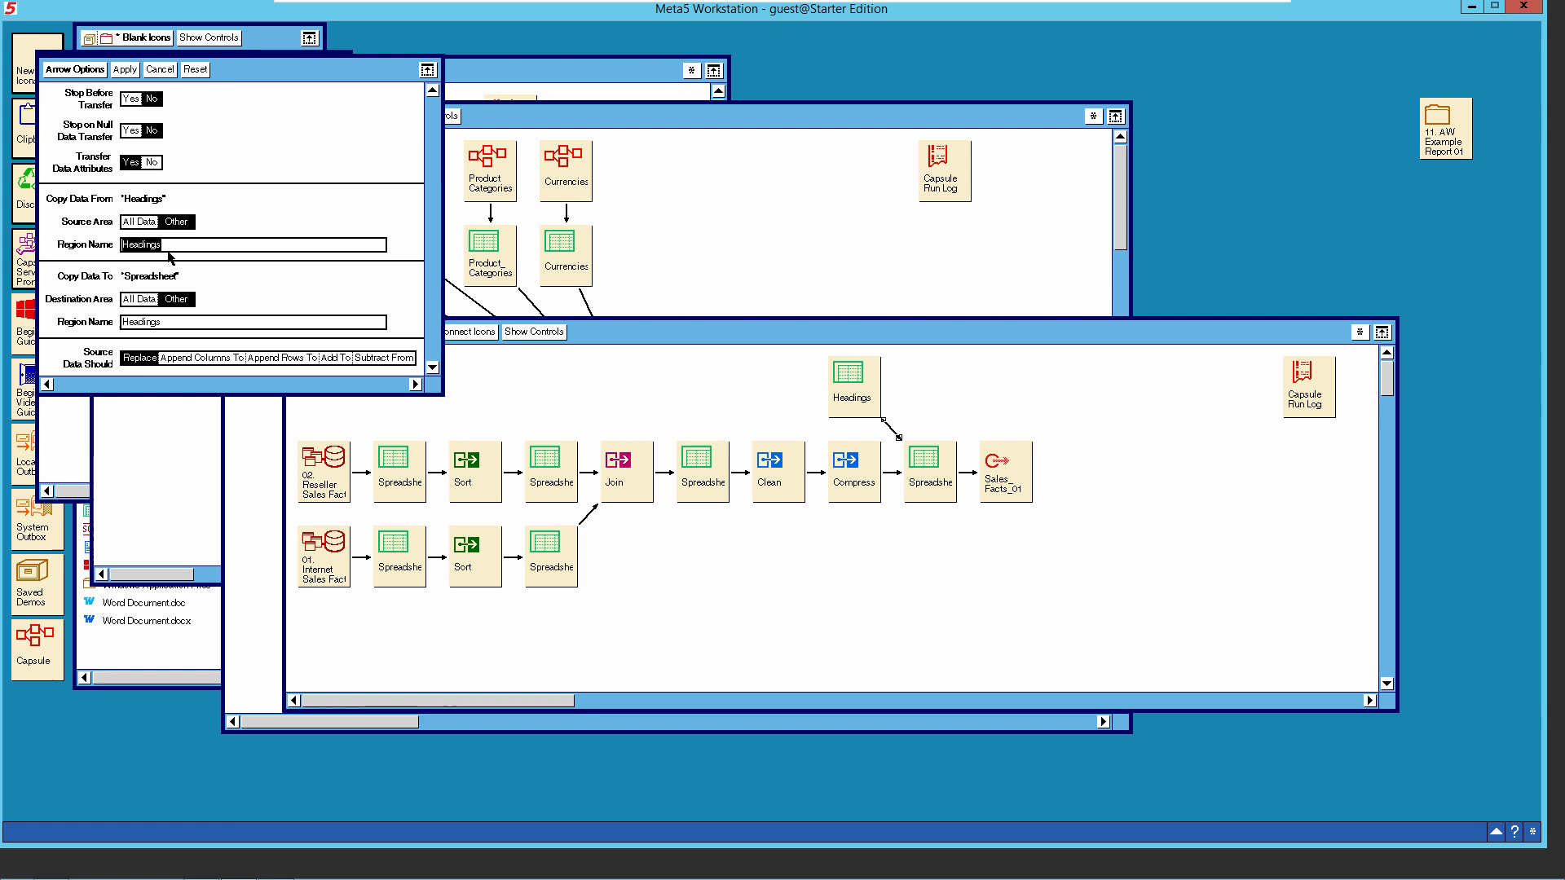
click(97, 72)
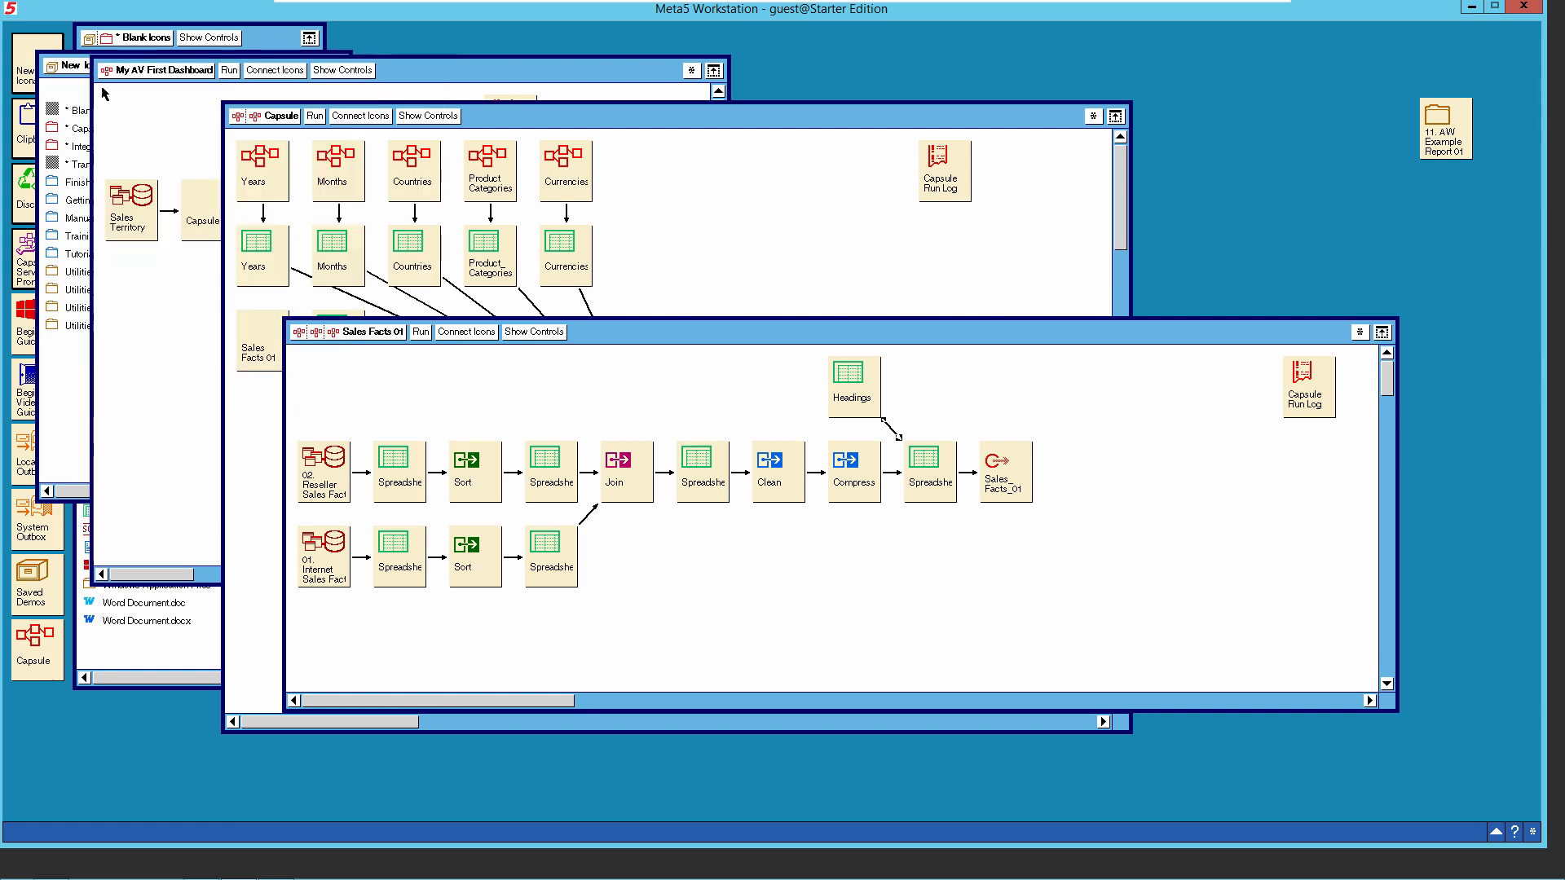
Open the Headings spreadsheet and enter Sales_Group, Currency_Key and Currency in A1 to C1.
click(854, 403)
double_click(854, 402)
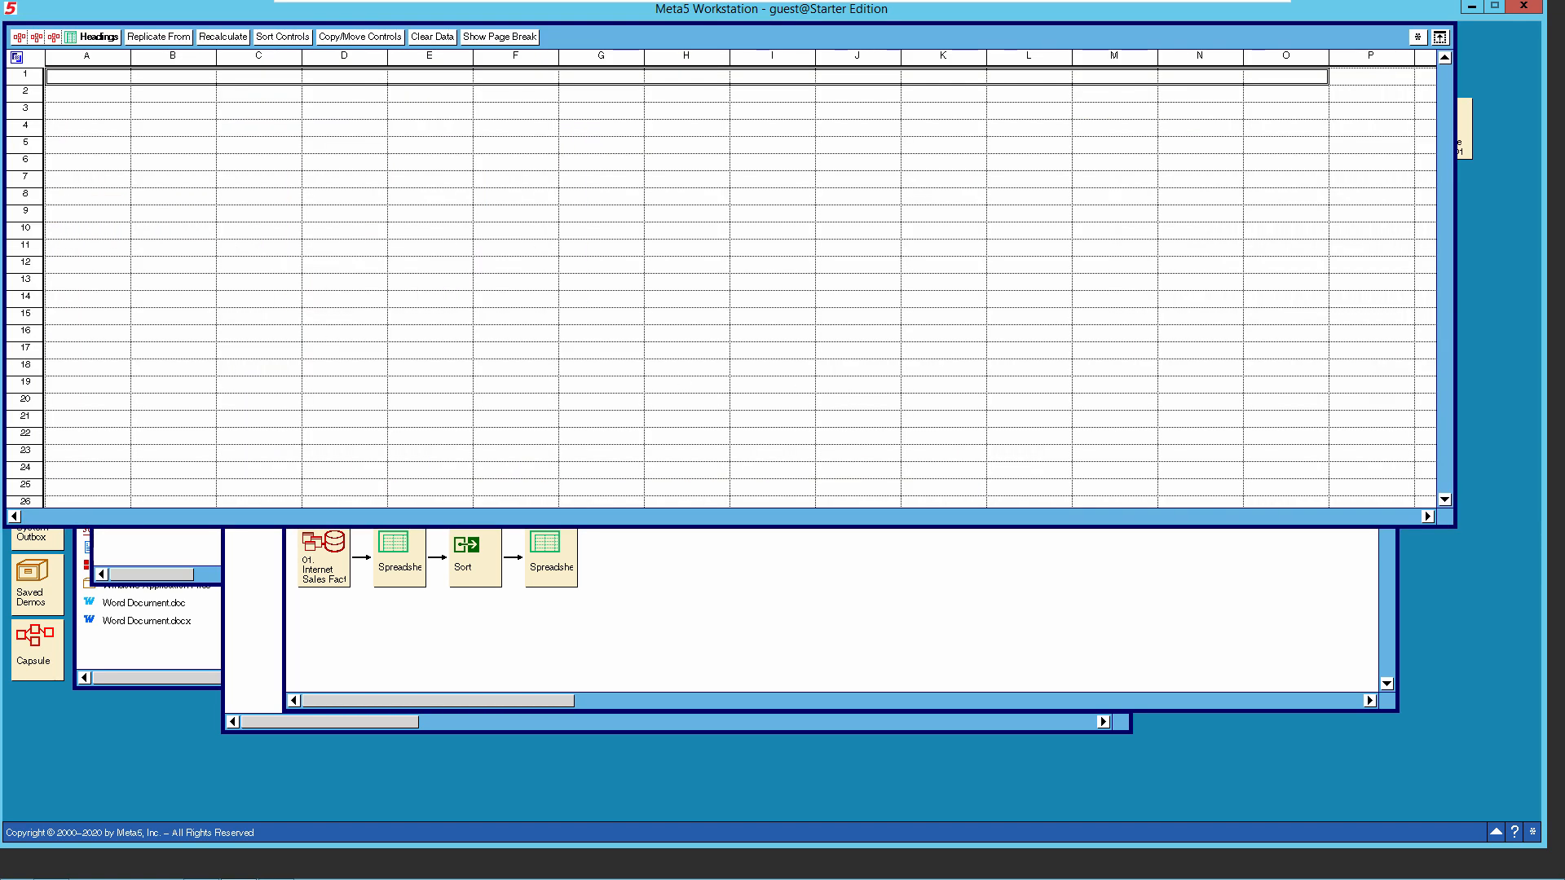
text(Sales_Group)
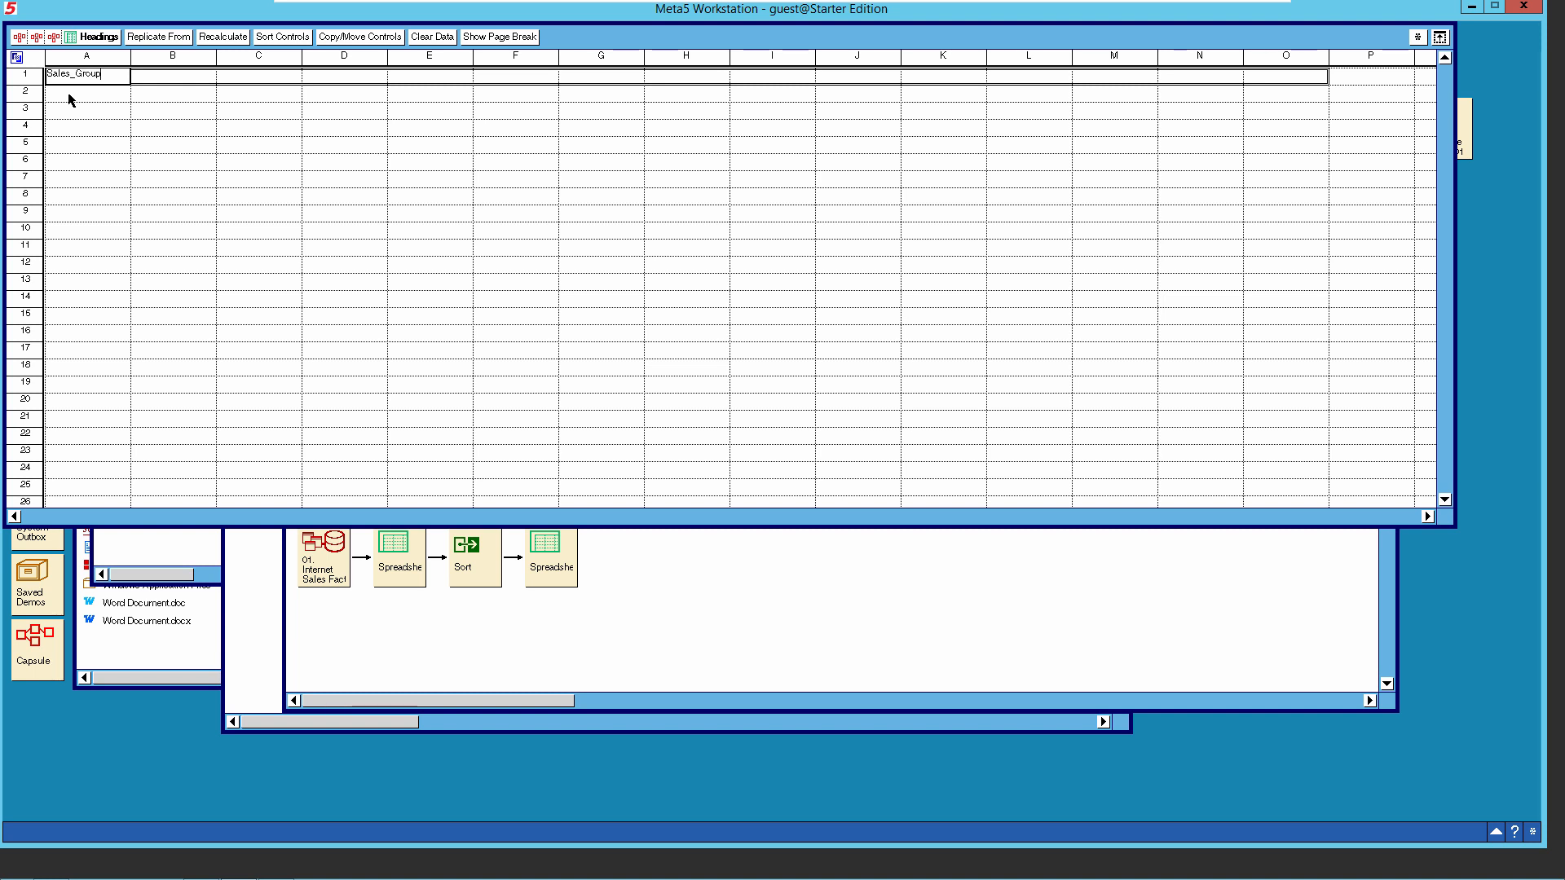
key(Tab)
text(Currency_Key)
key(Tab)
text(Currency)
key(Tab)
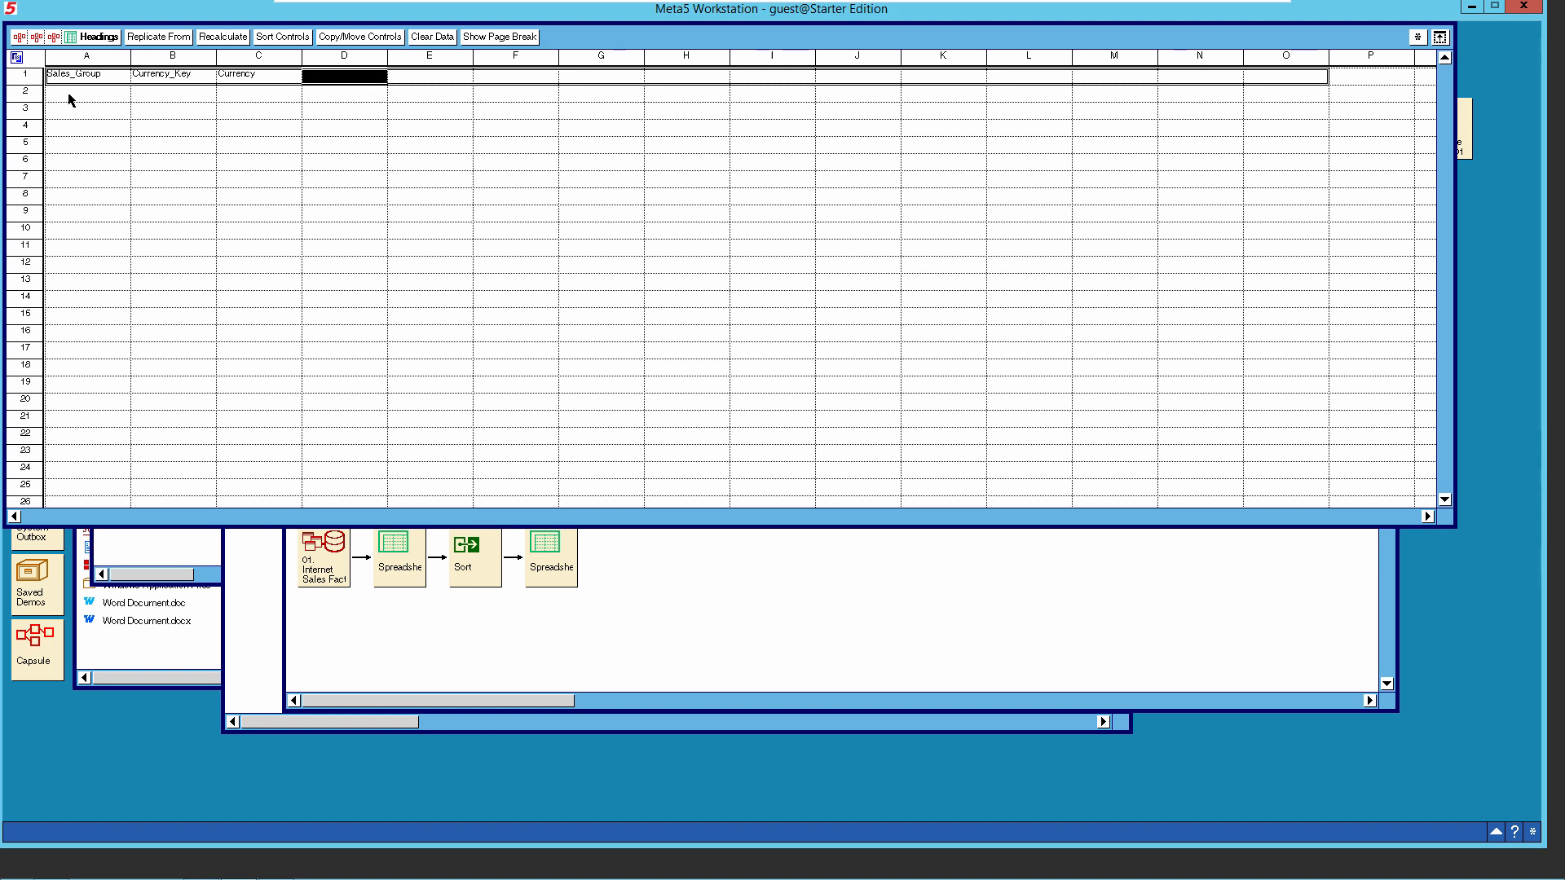
Enter the headings Year, Quarter, Month_Number and Month in D1 to G1.
text(Year)
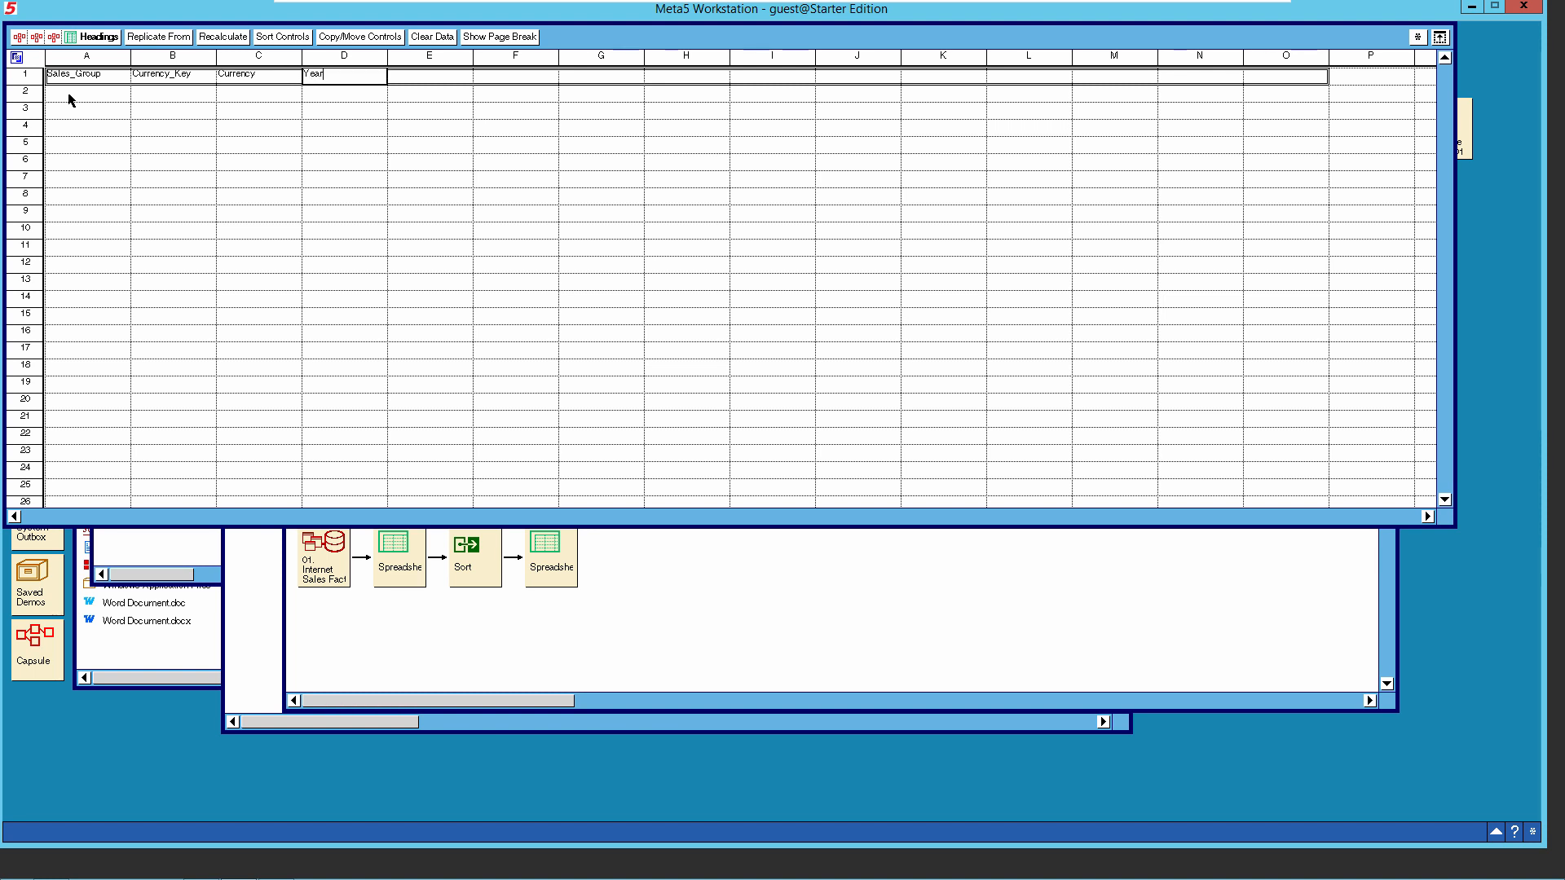
key(Tab)
text(Quarter)
key(Tab)
text(Month_Number)
key(Tab)
text(Month)
key(Tab)
Enter the headings Country and Region in H1 and I1.
text(C)
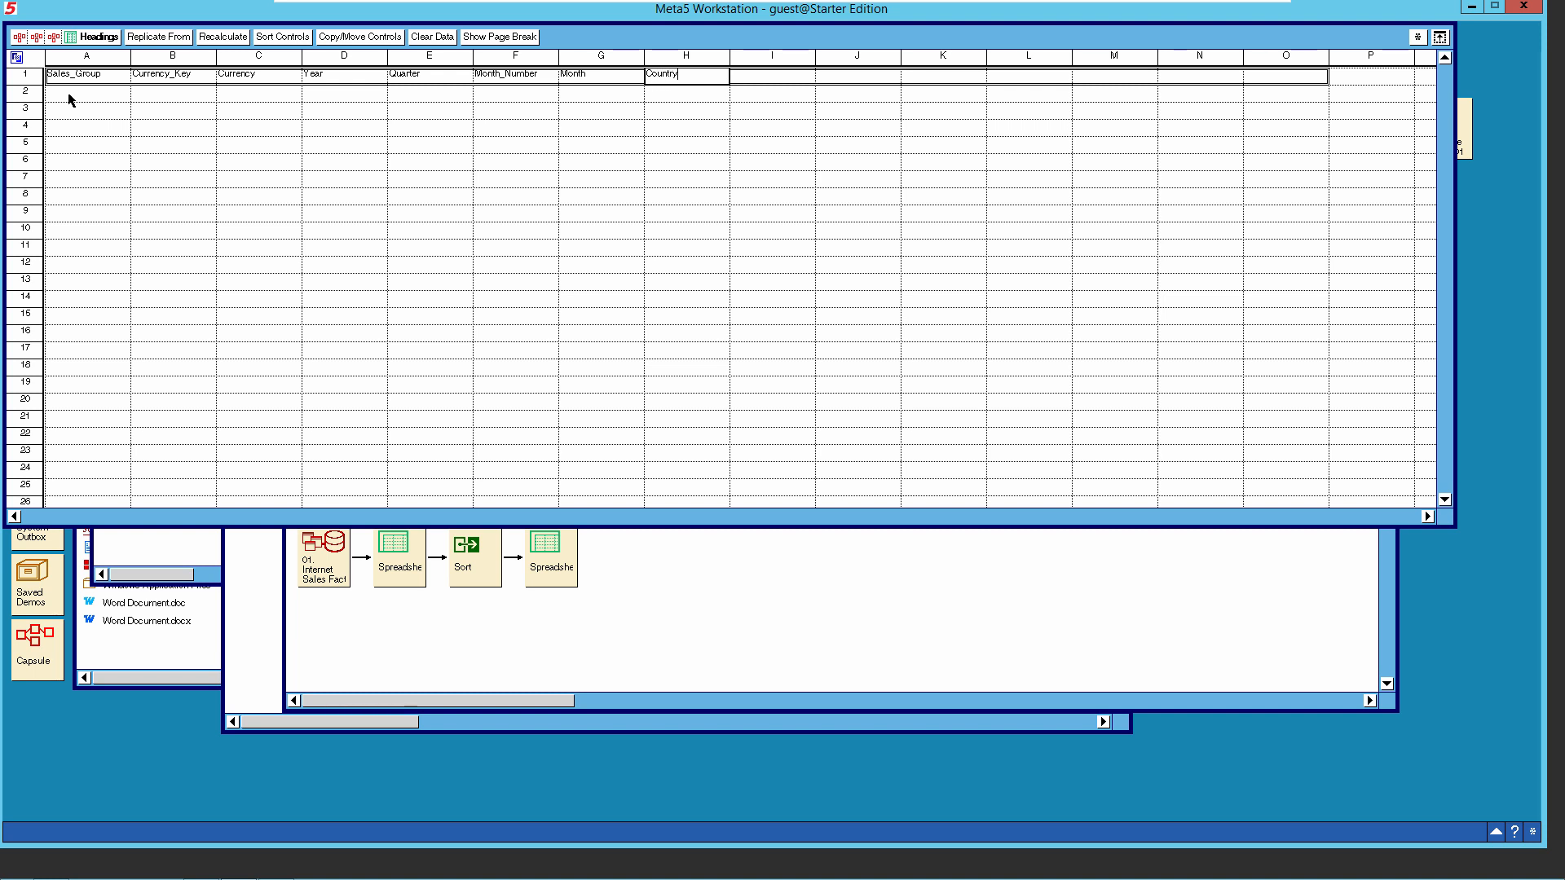
key(Tab)
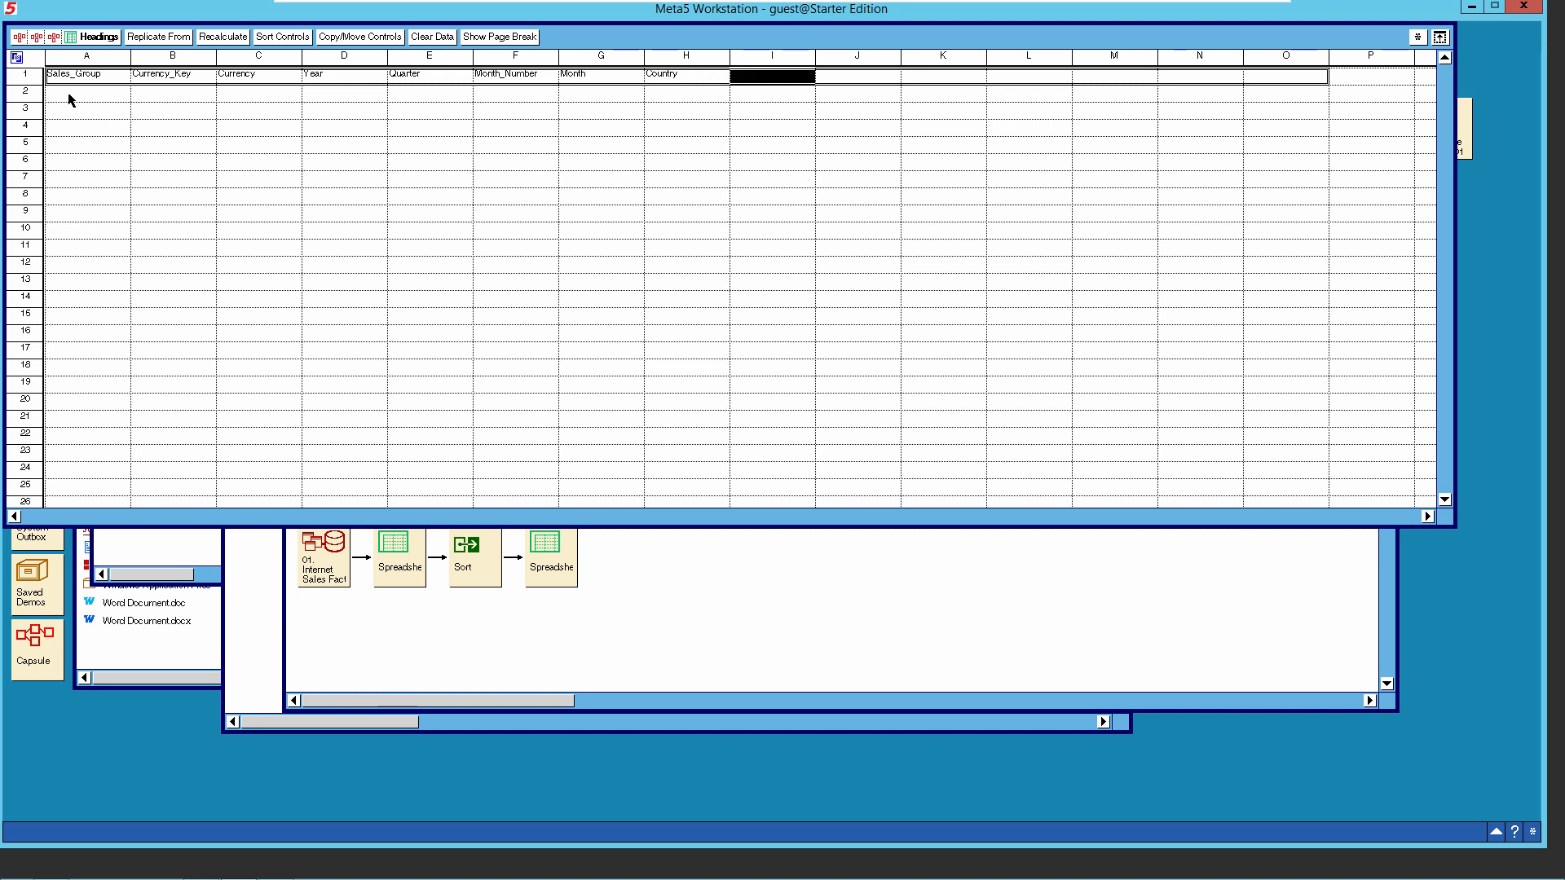
text(Region)
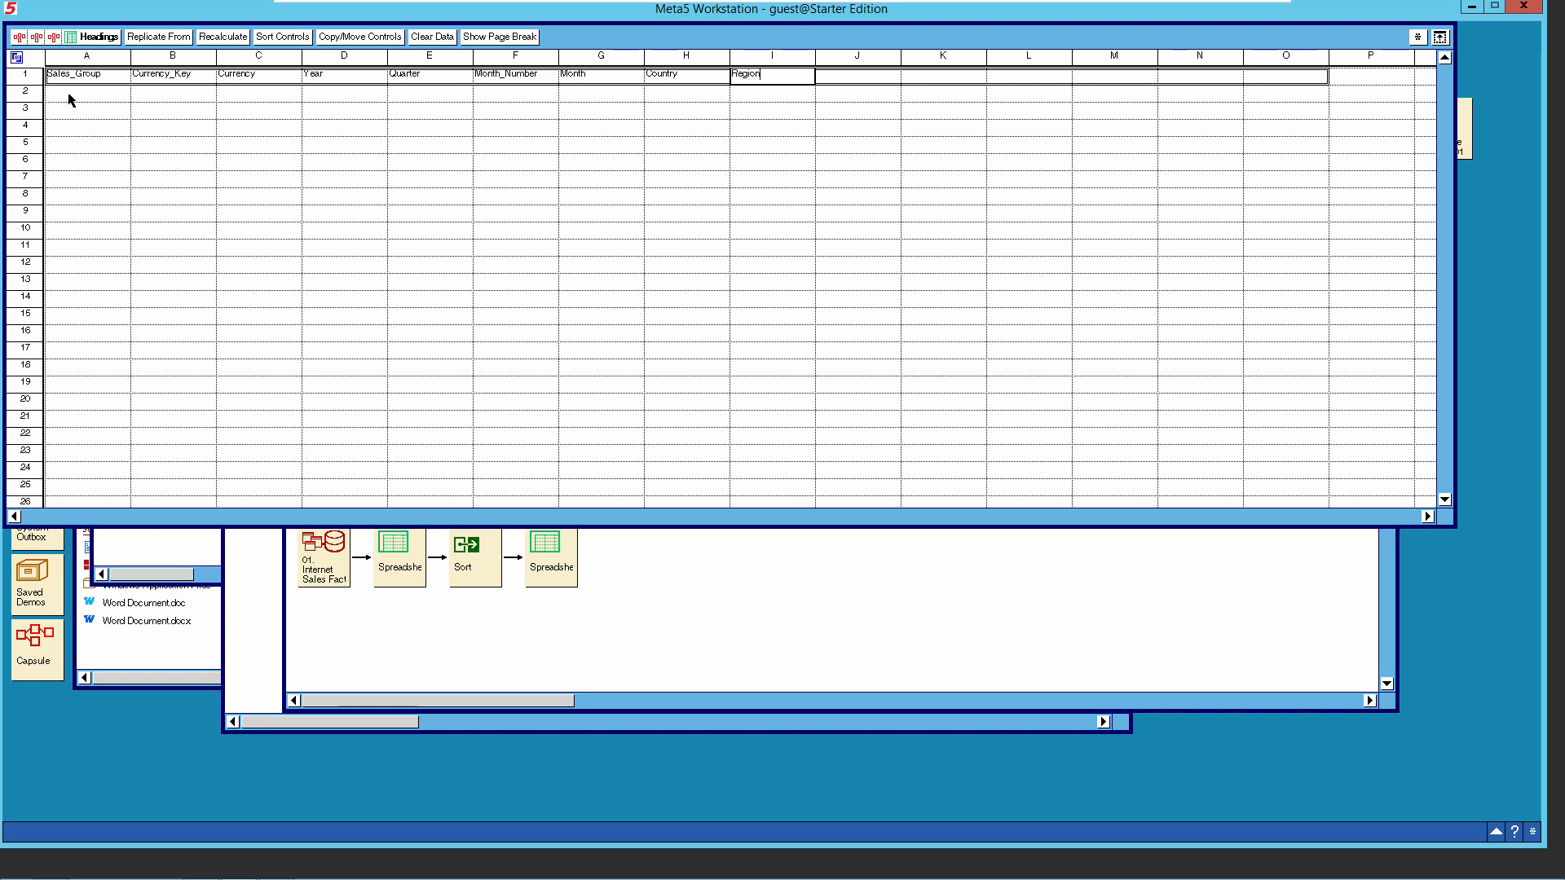
key(Tab)
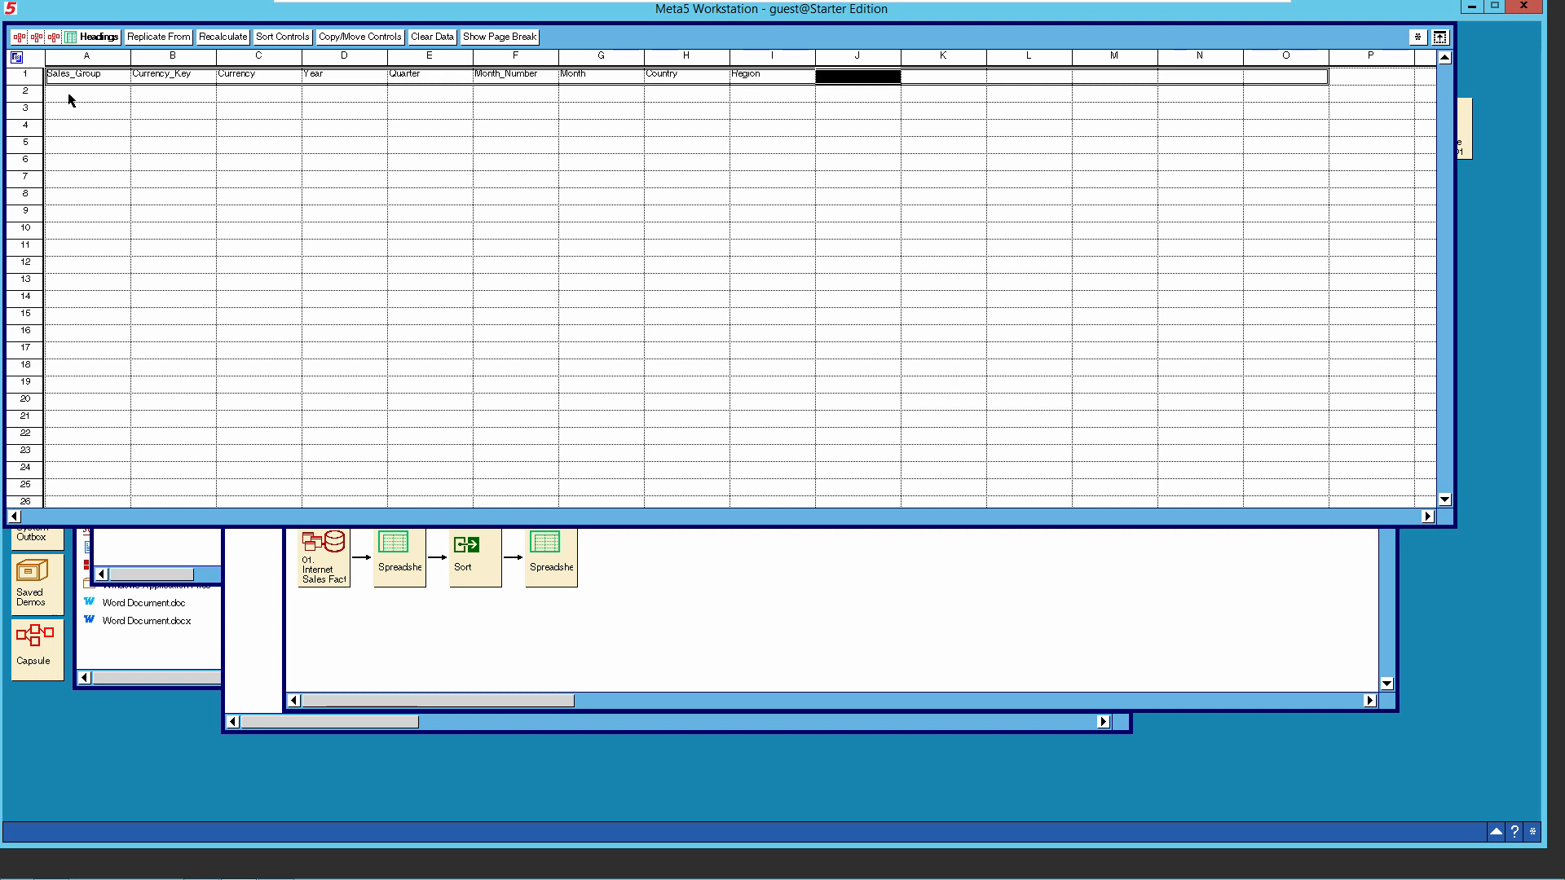
Enter the headings Product_Category_Key, Product_Category, Product_Subcategory_Key and Product_Subcategory in J1 to M1.
text(Product)
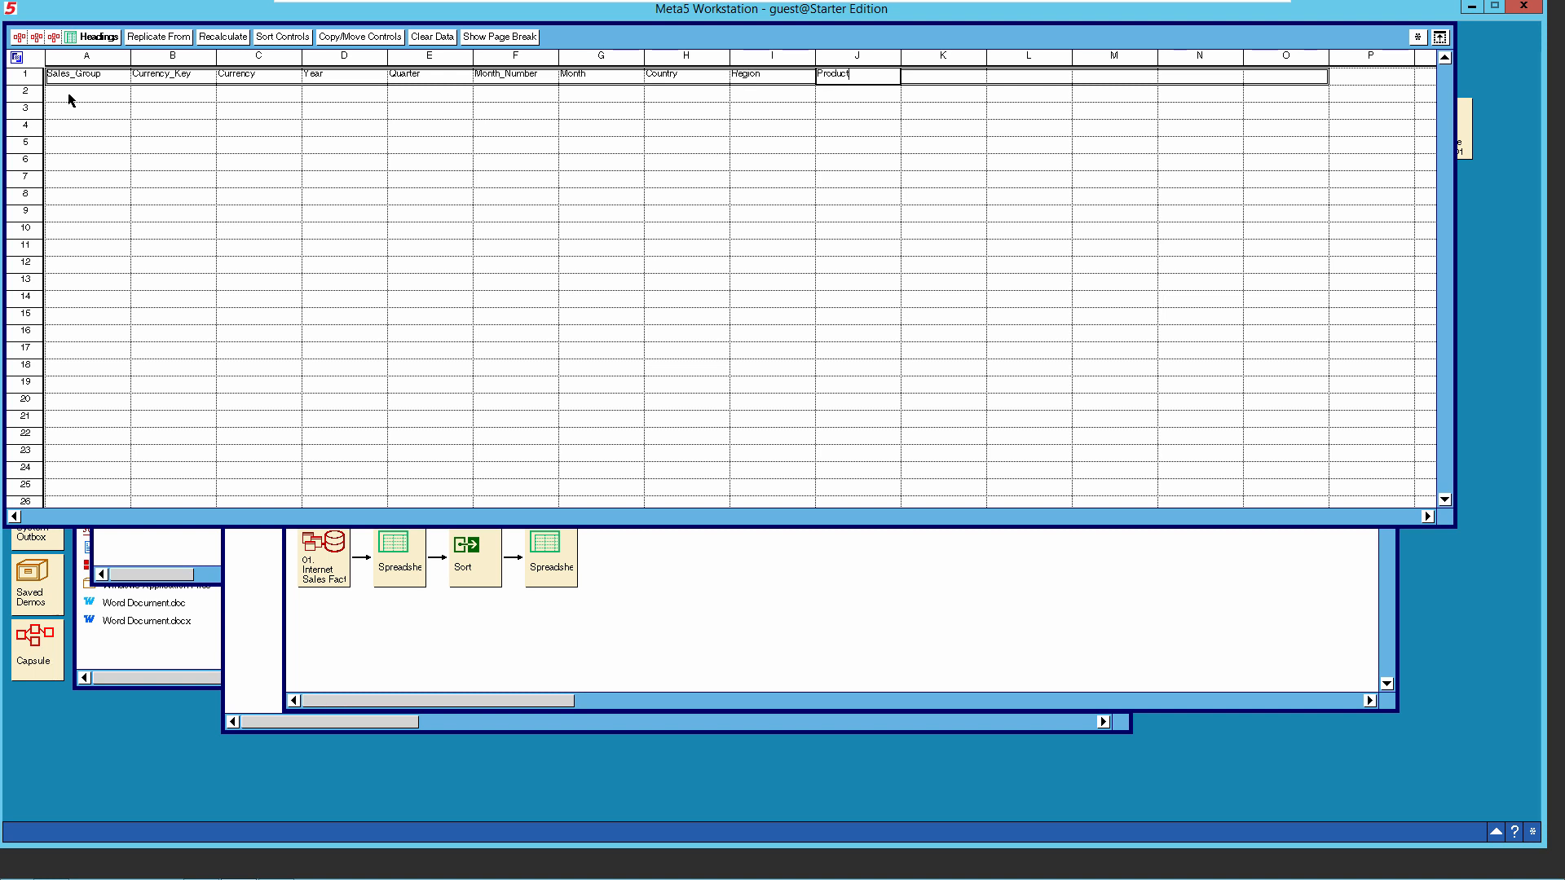
text(_Category_Key)
key(Tab)
text(Product)
key(Tab)
text(Product_Subcateg)
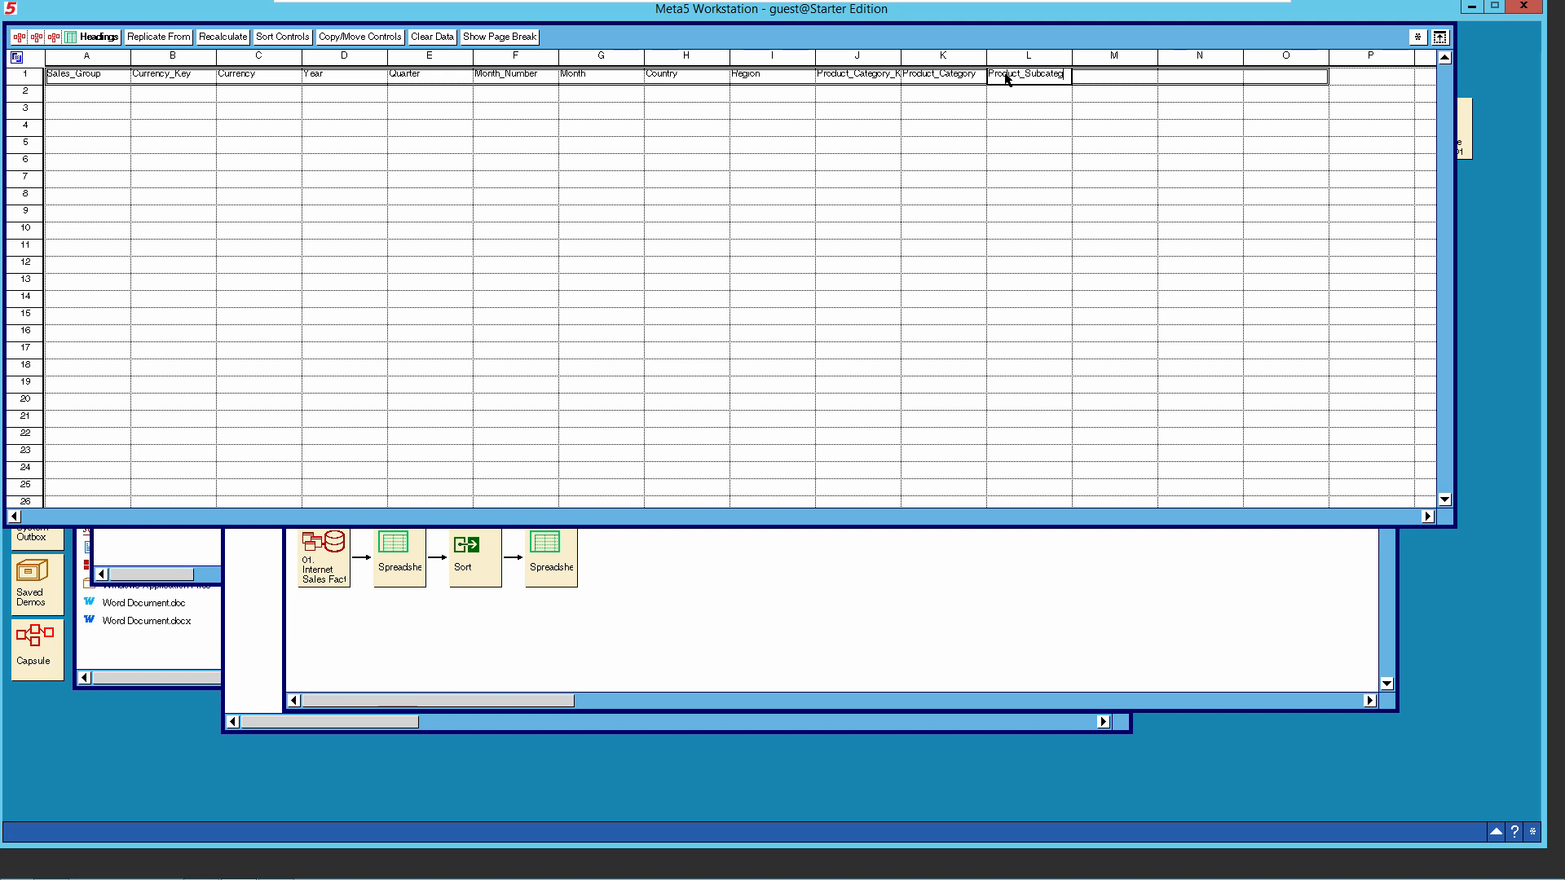
text(ory_Key)
key(Tab)
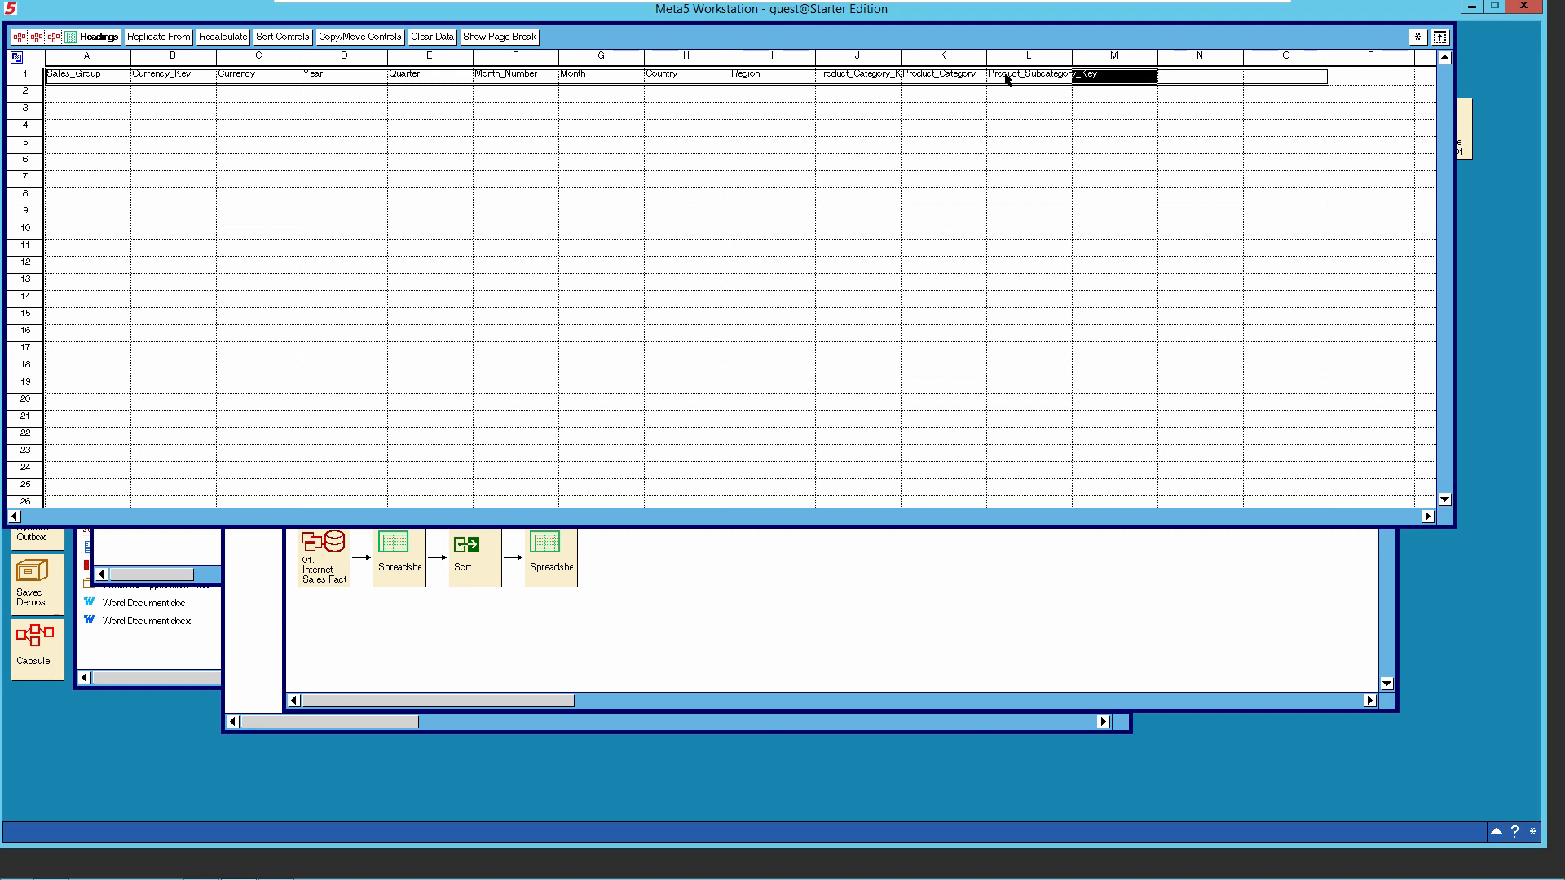
text(Product)
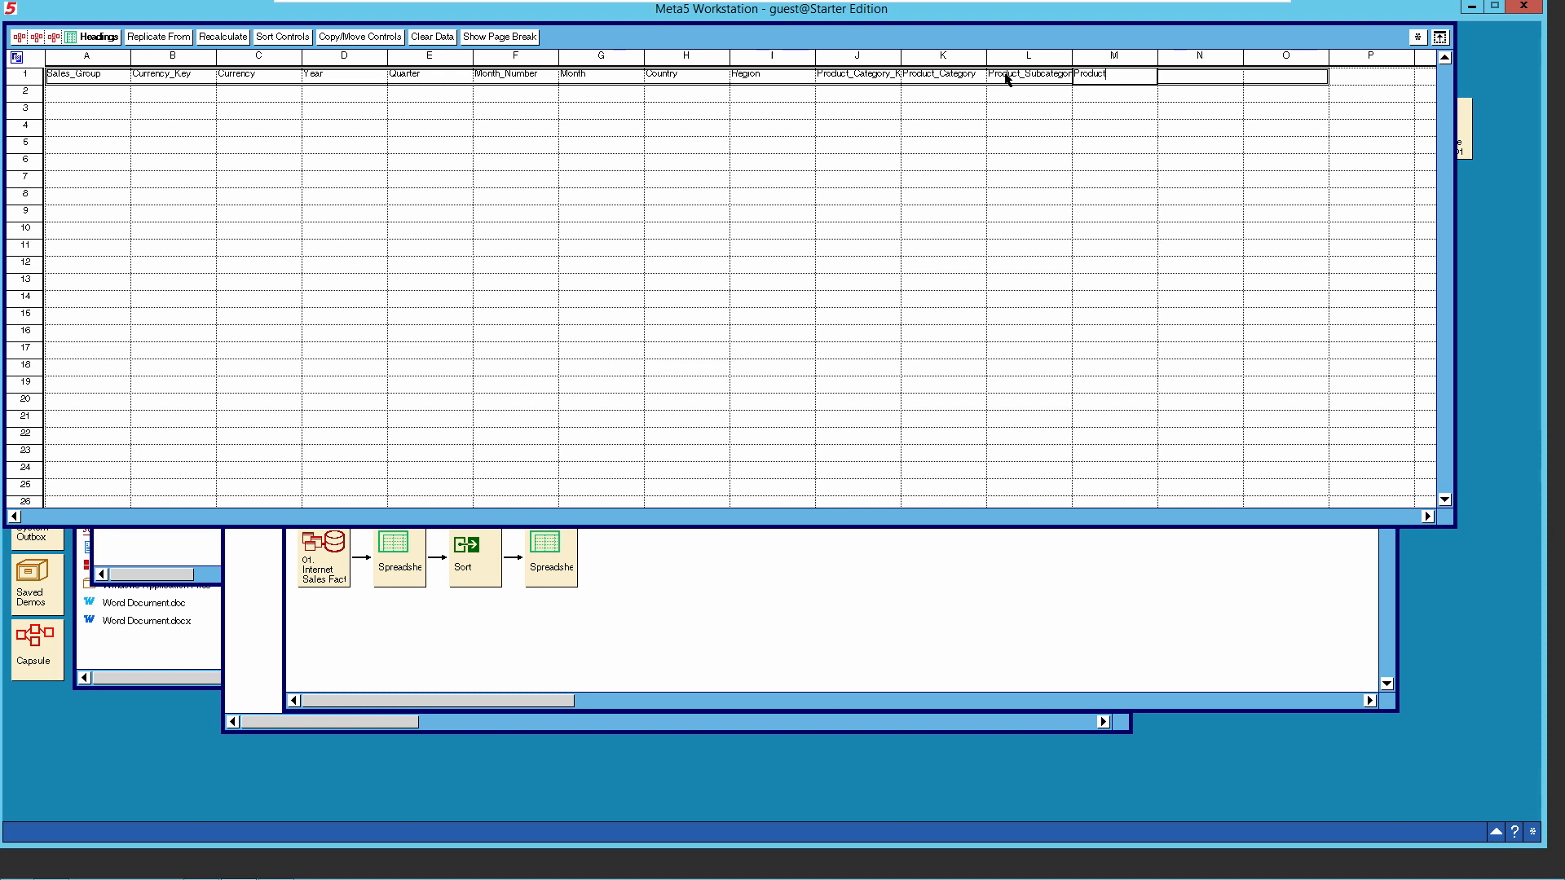
text(_Subcategory)
key(Tab)
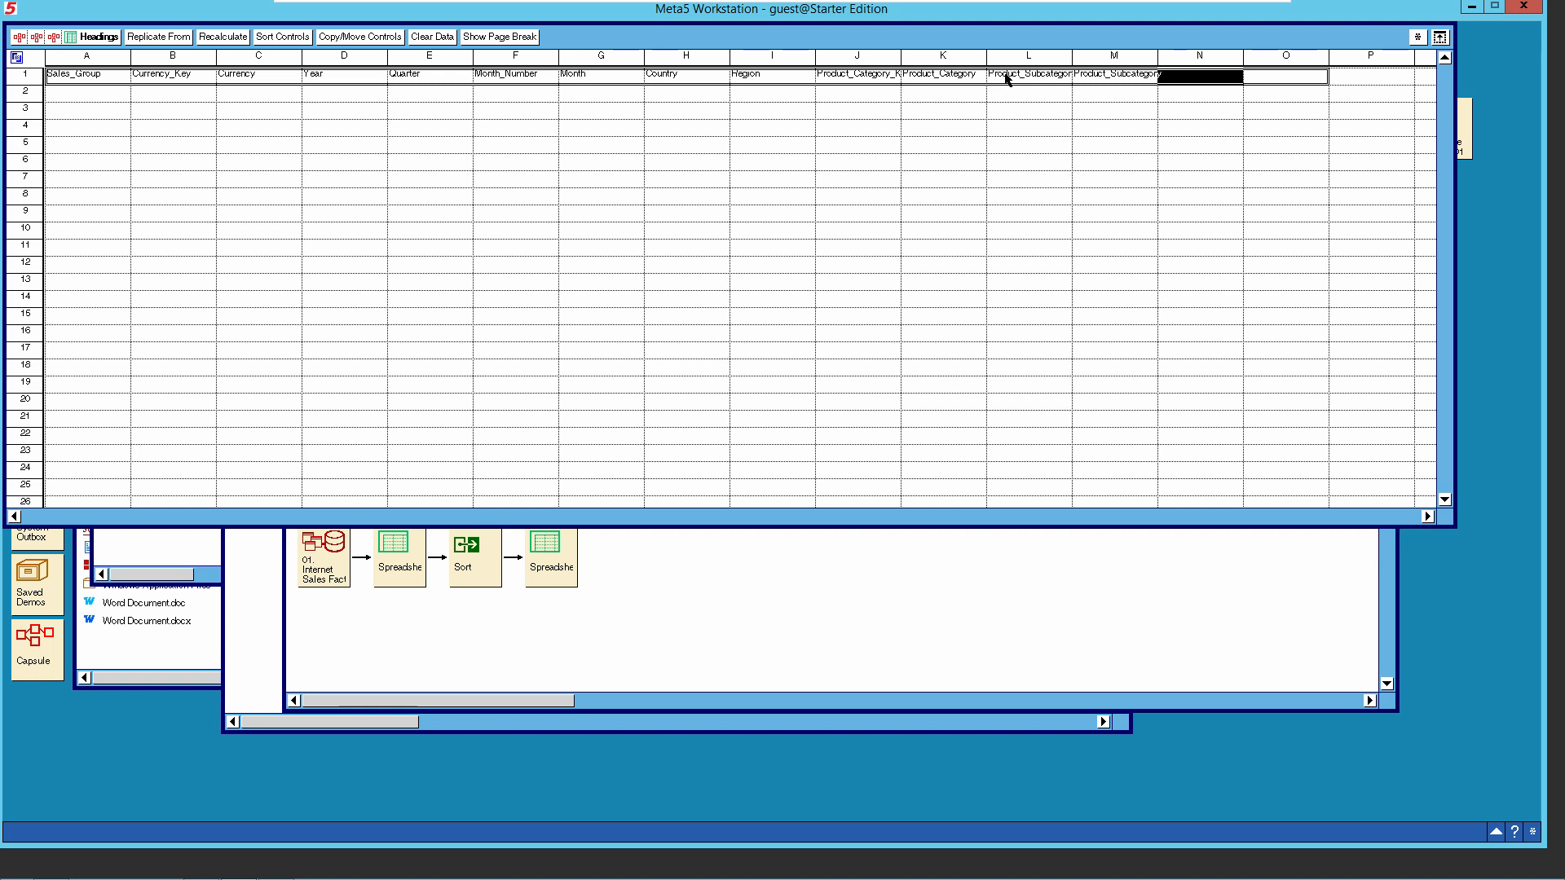
Enter the headings Reseller_Order_Amt and Internet_Order_Amt in N1 and O1.
text(Reseller)
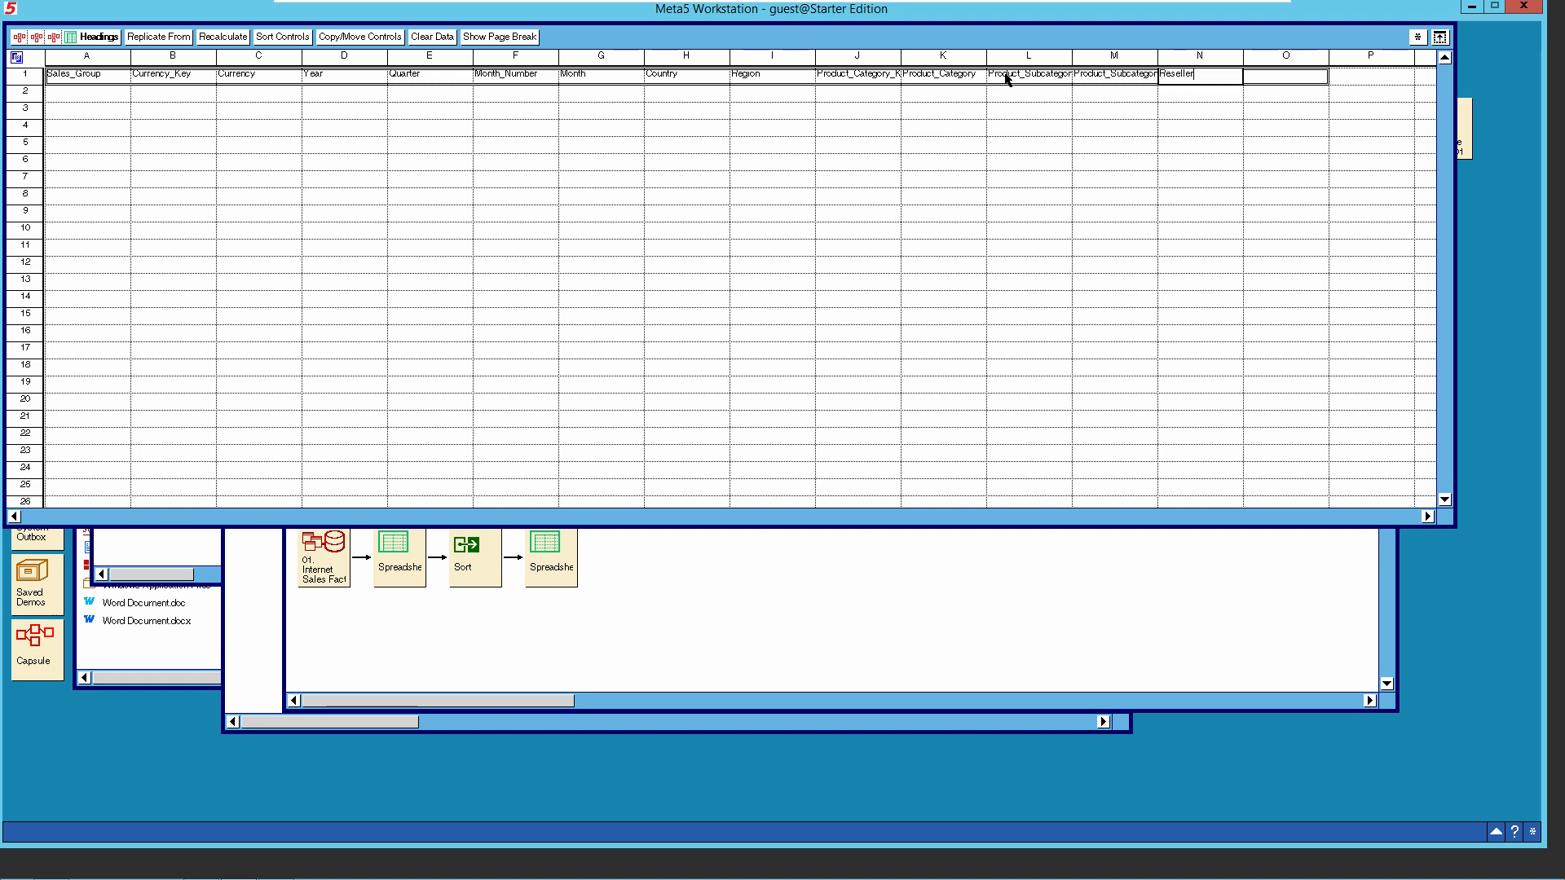
text(_Order_Amt)
key(Tab)
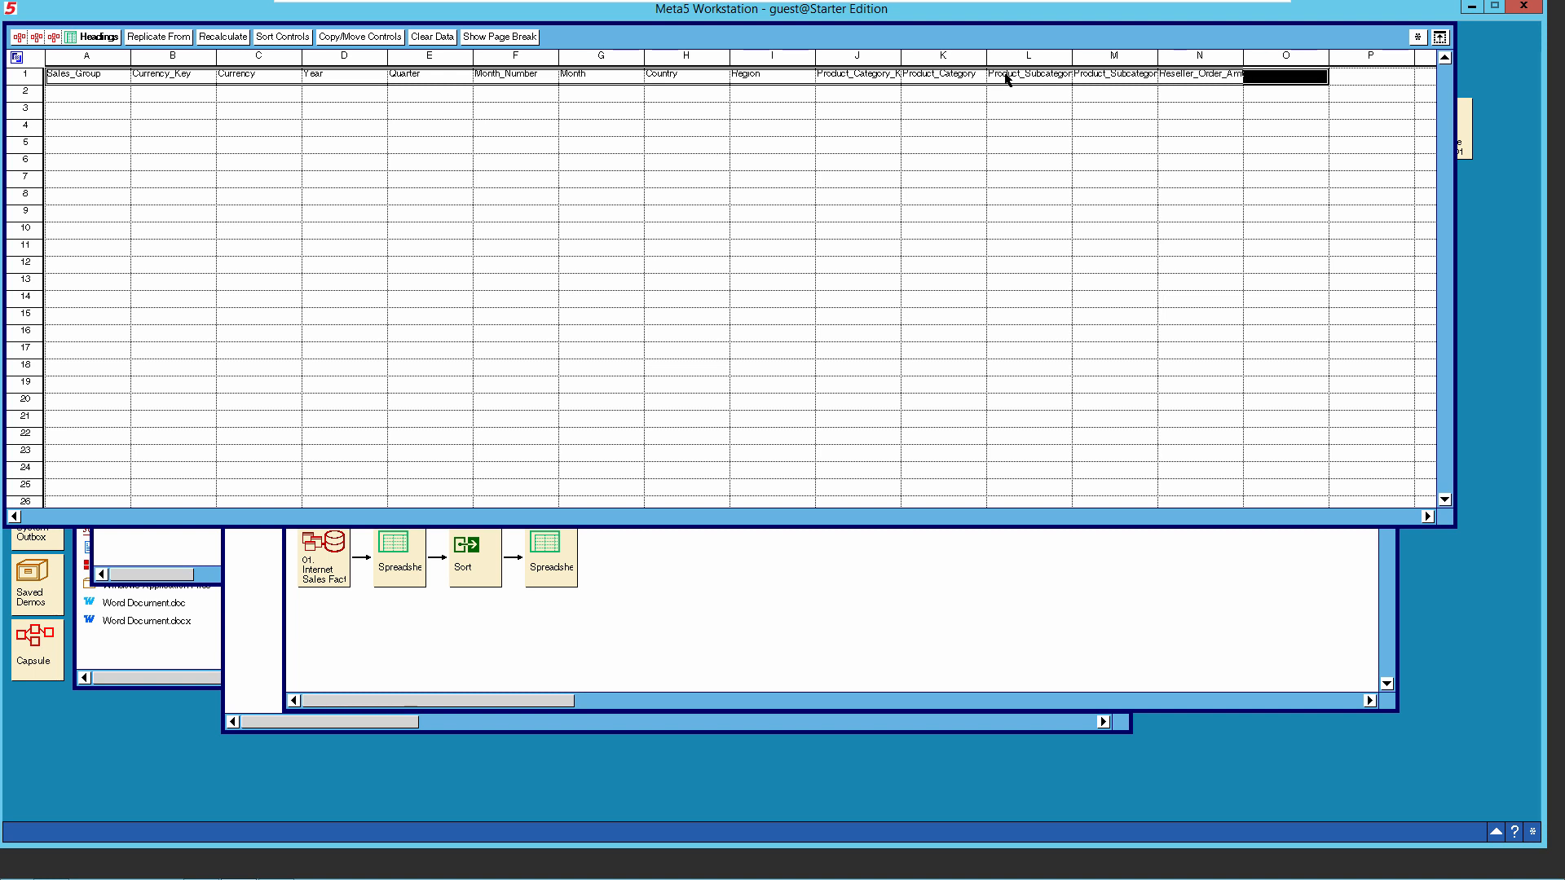
text(Internet)
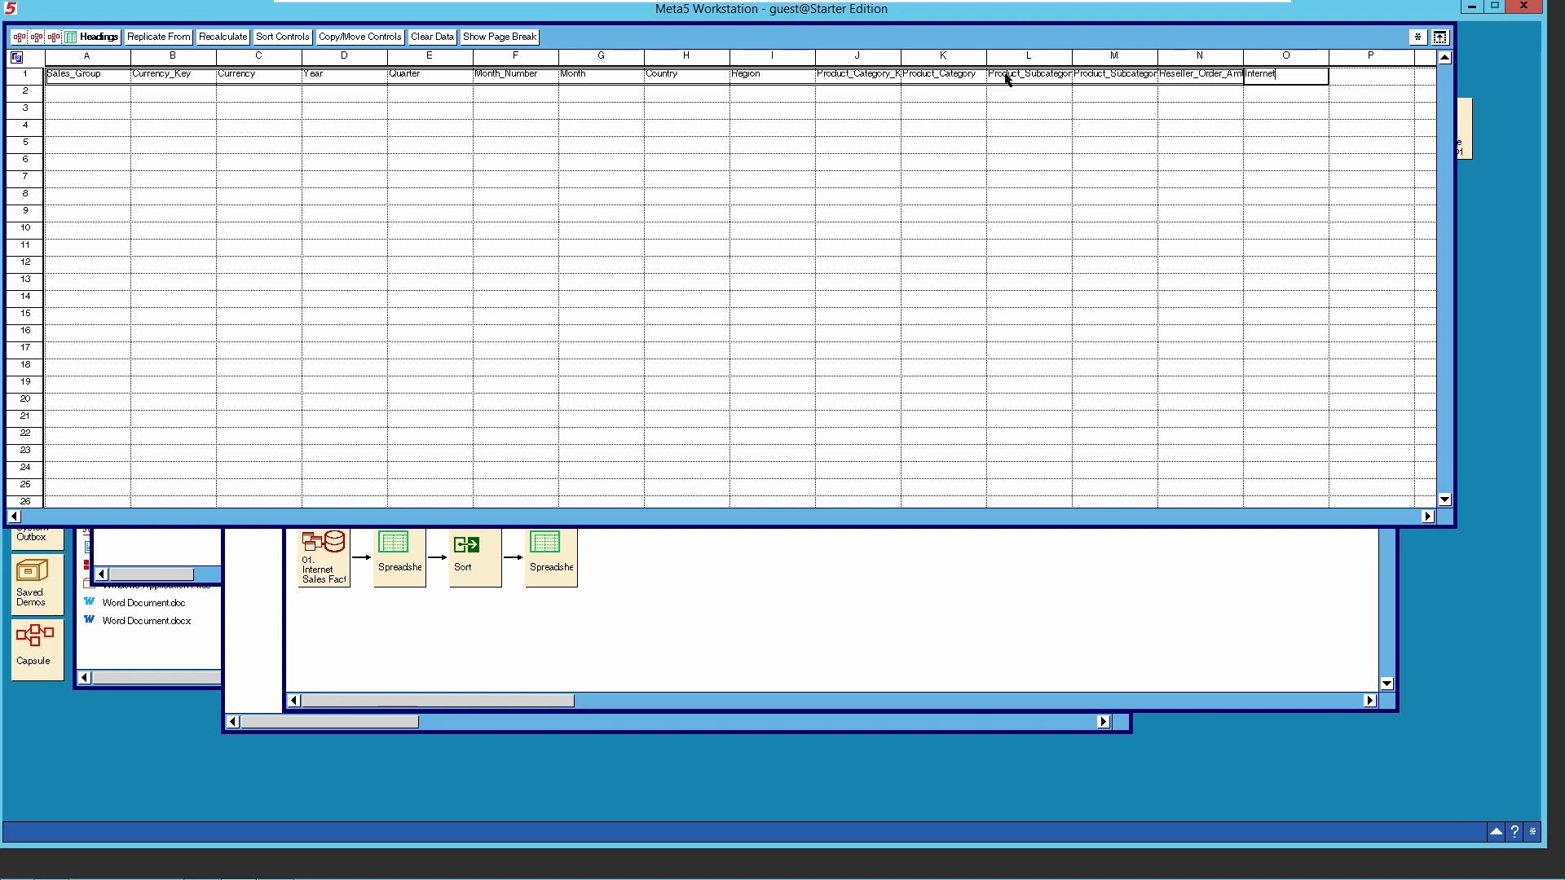
text(_Order_Amt)
click(1021, 215)
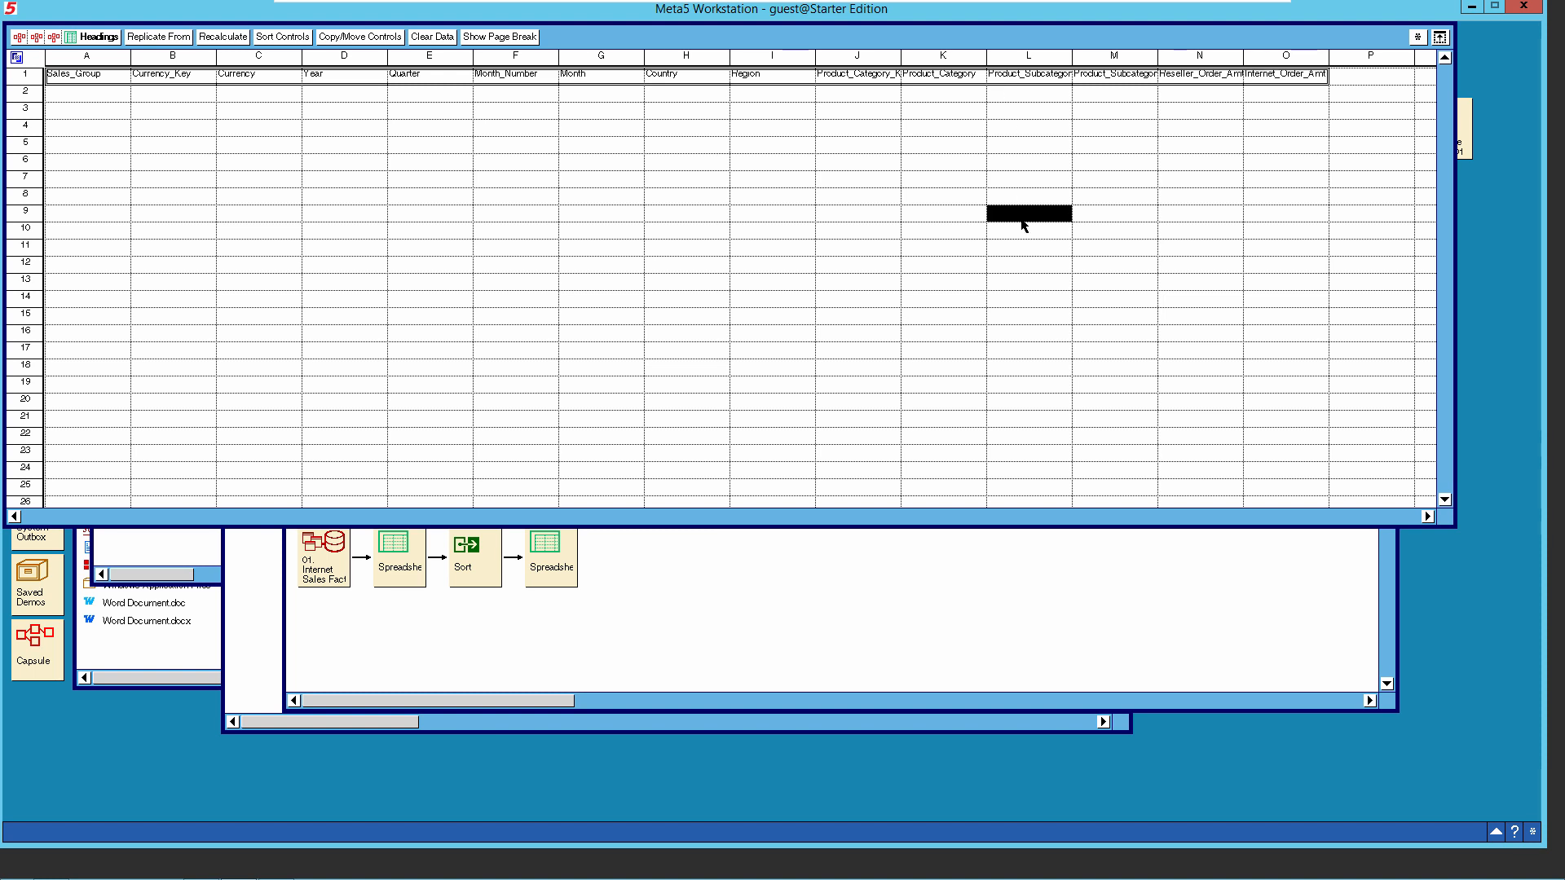
Set the width of columns A to O to 1.5 inches and close the Headings spreadsheet.
click(96, 56)
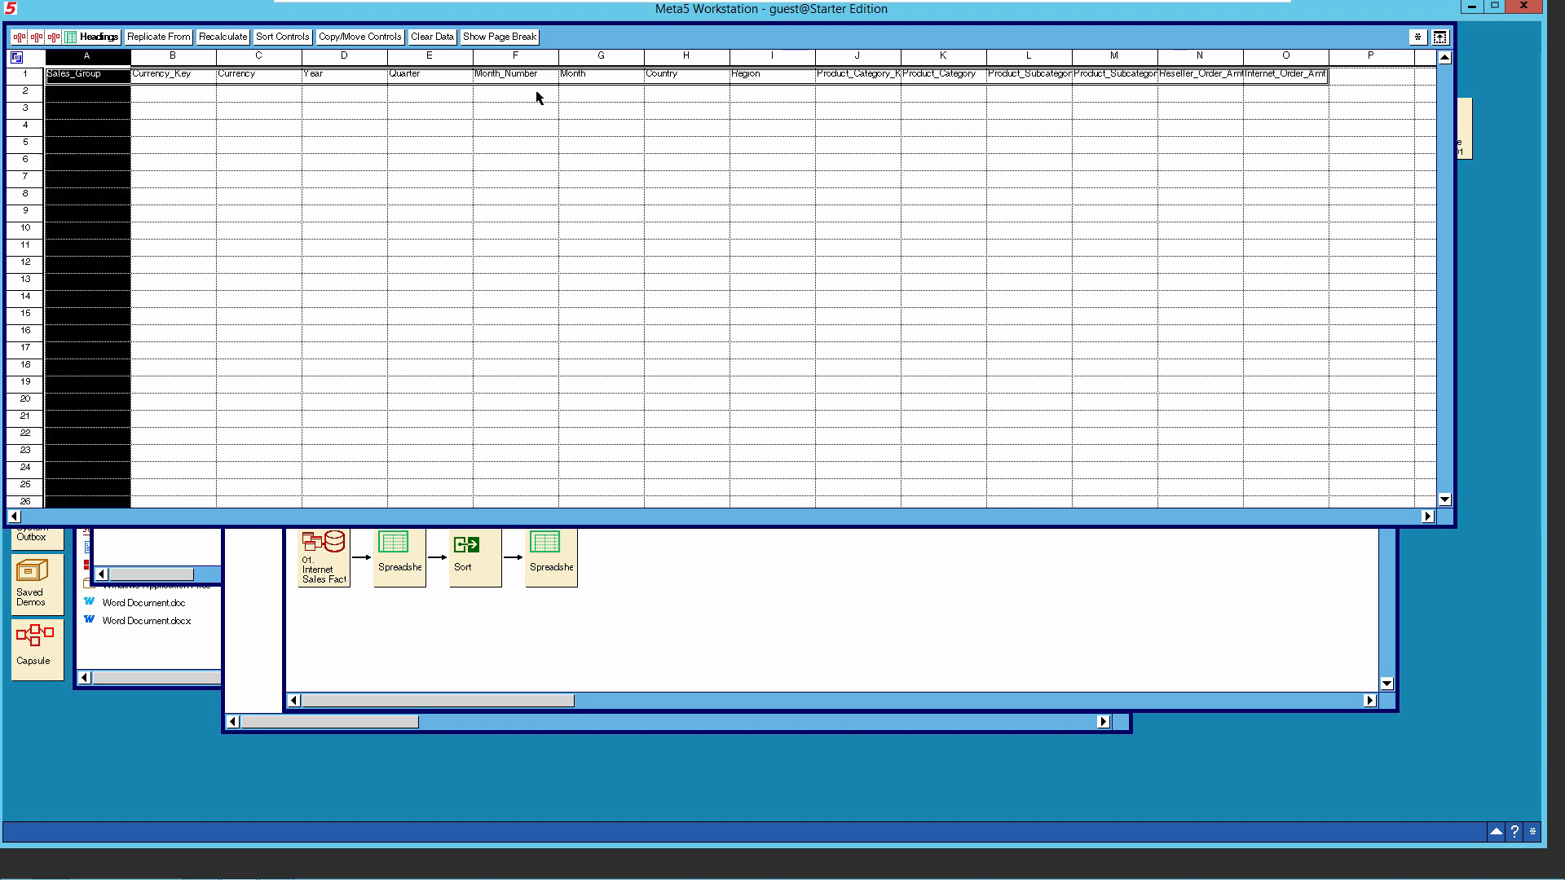
shift+click(1278, 63)
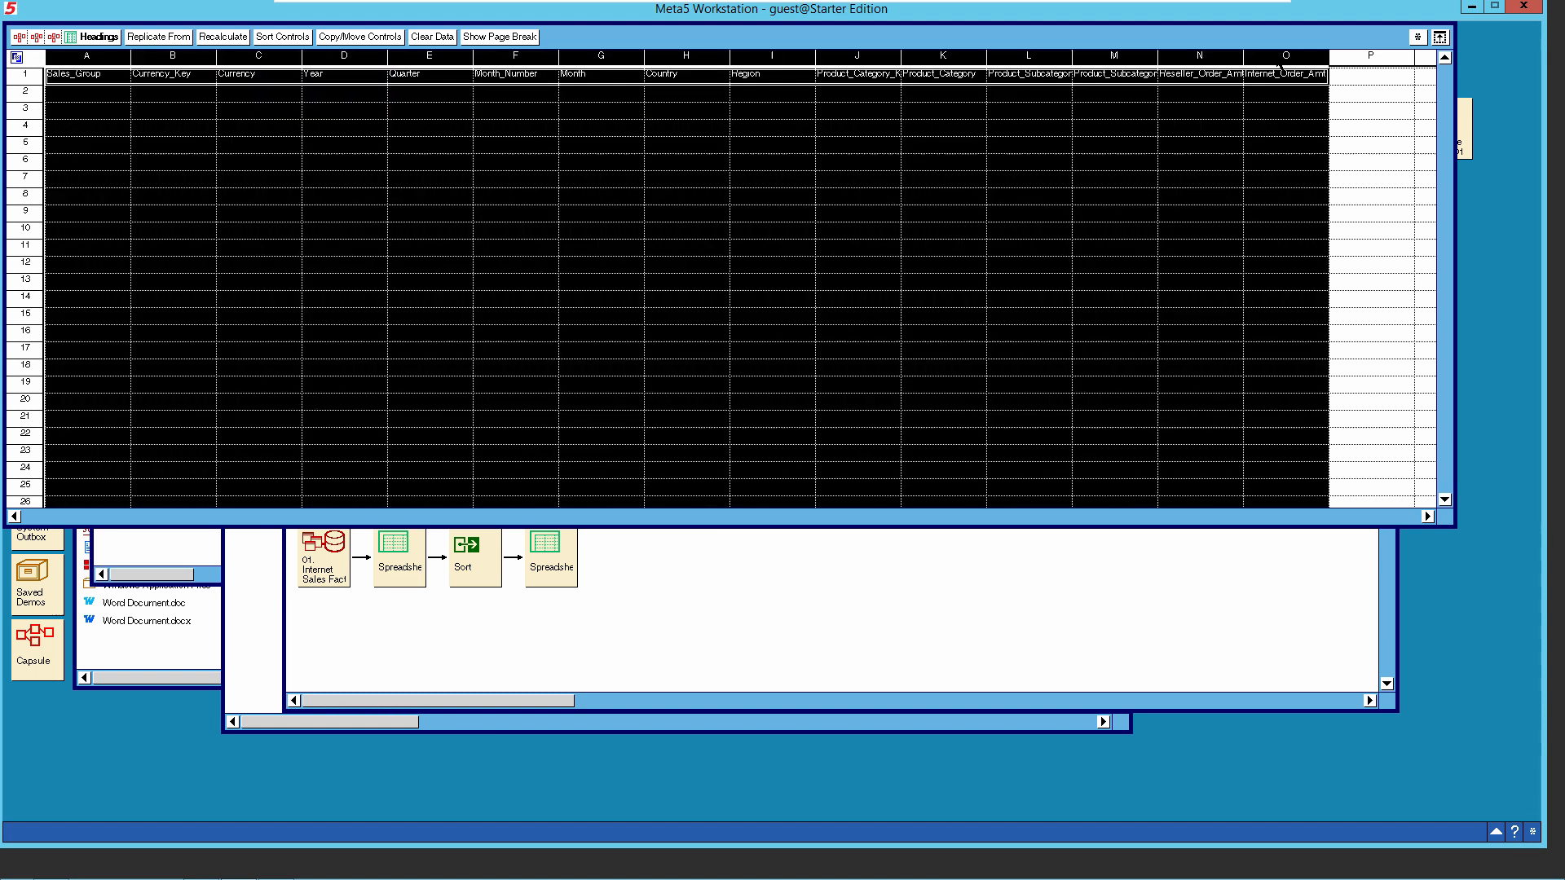
key(F4)
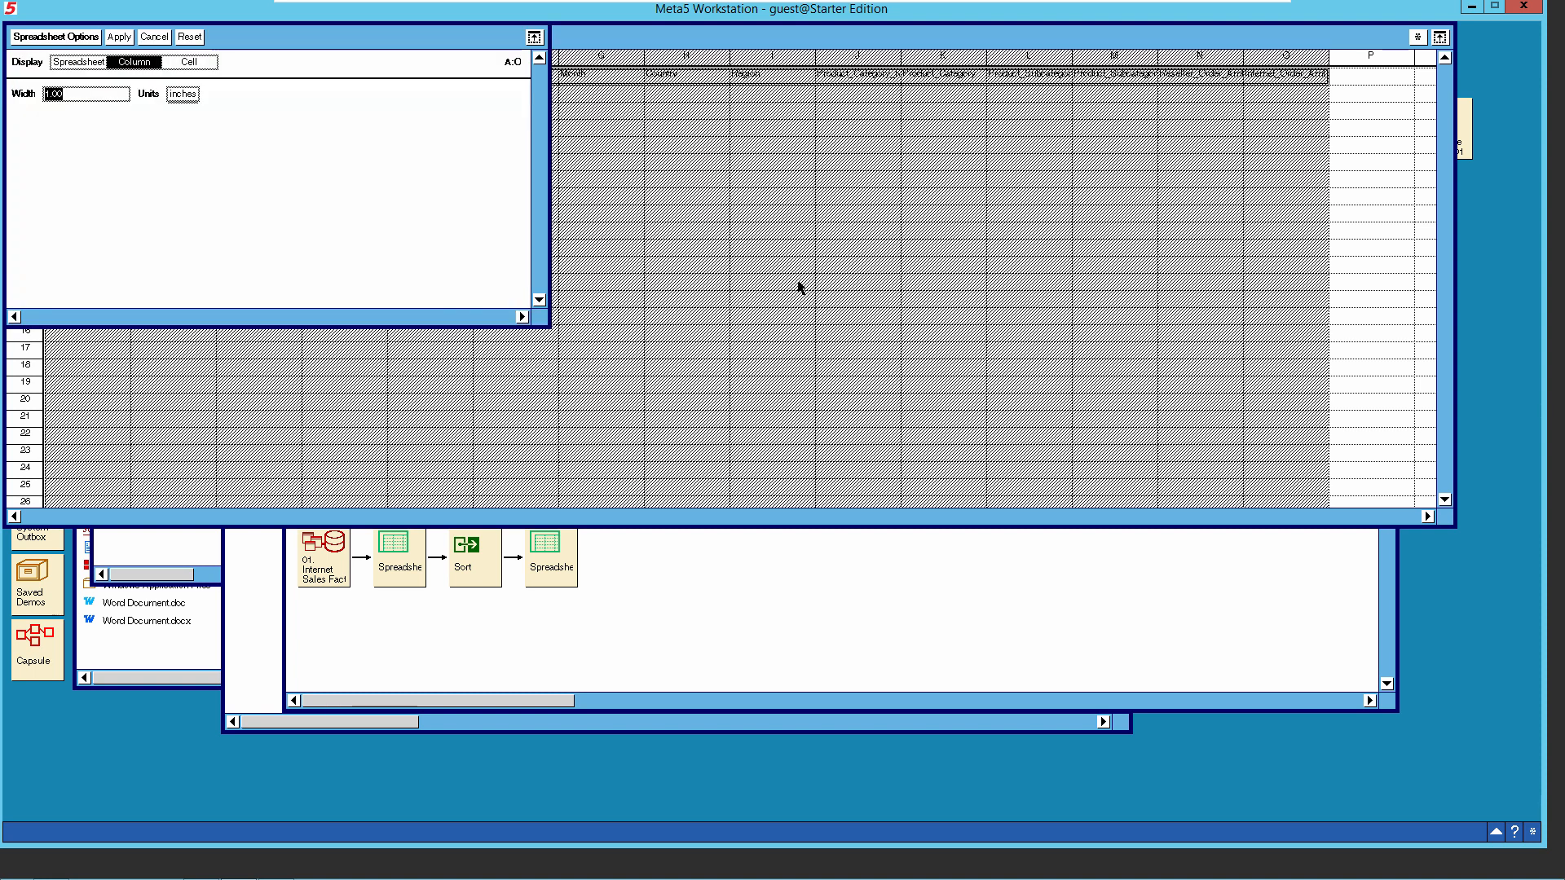
click(70, 99)
key(BackSpace)
text(5)
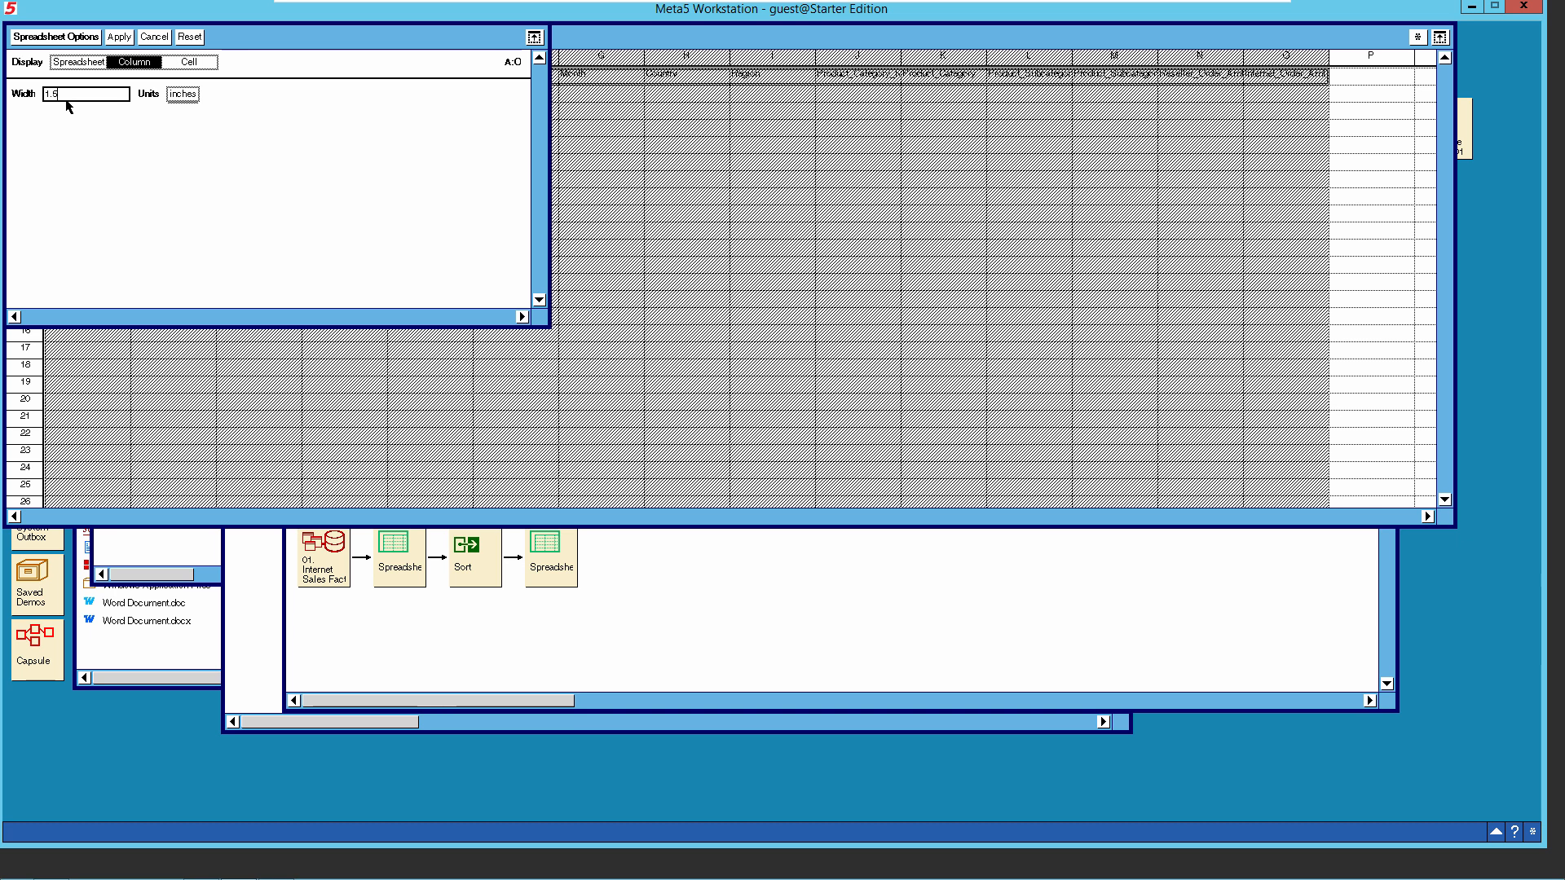
click(112, 38)
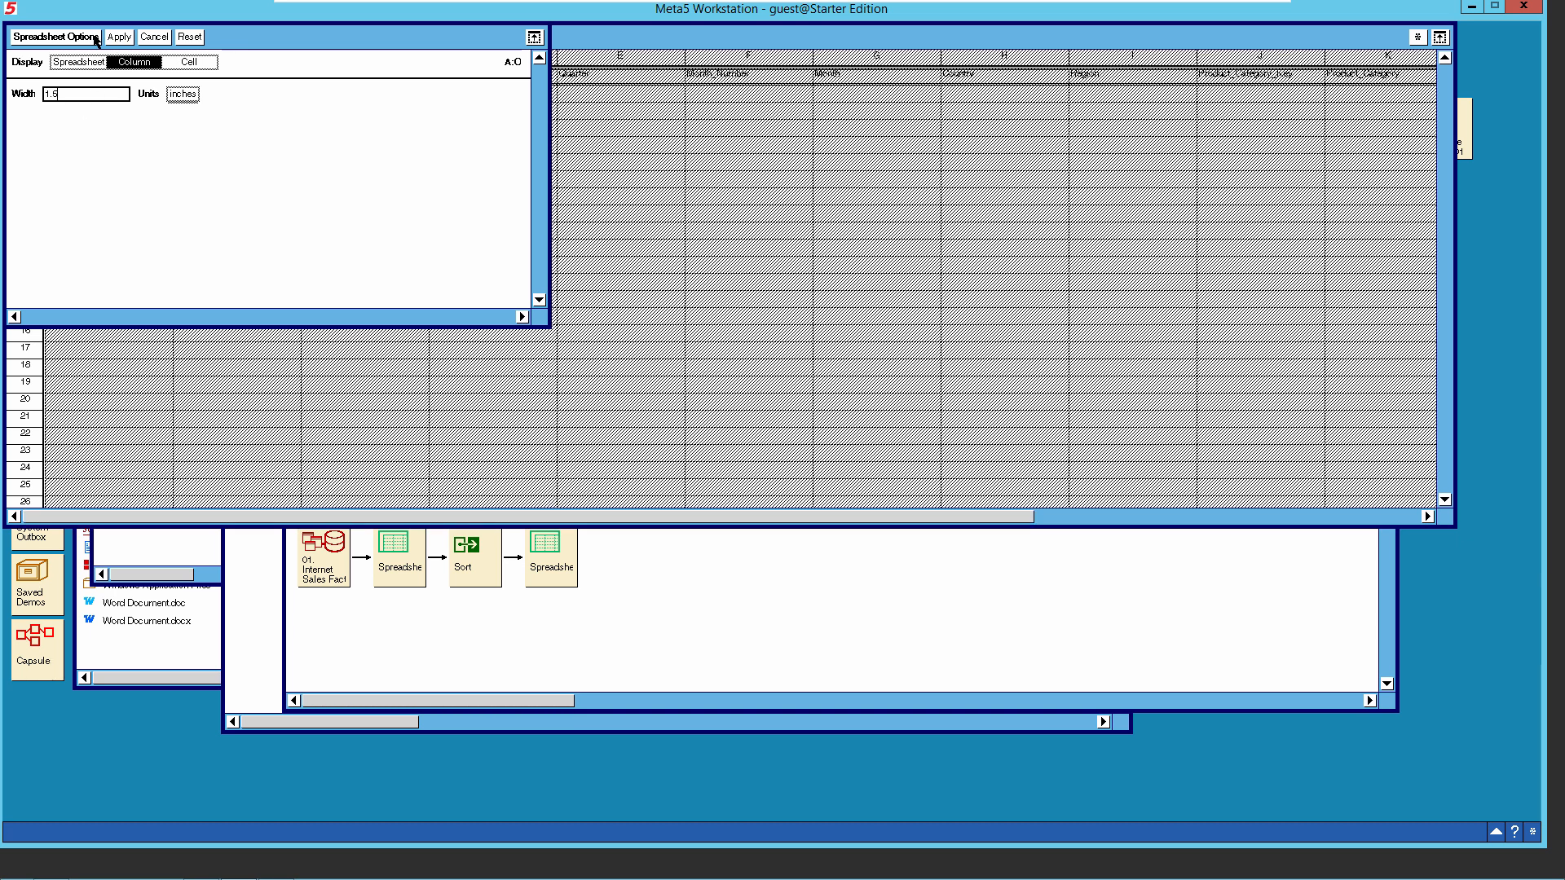
click(96, 38)
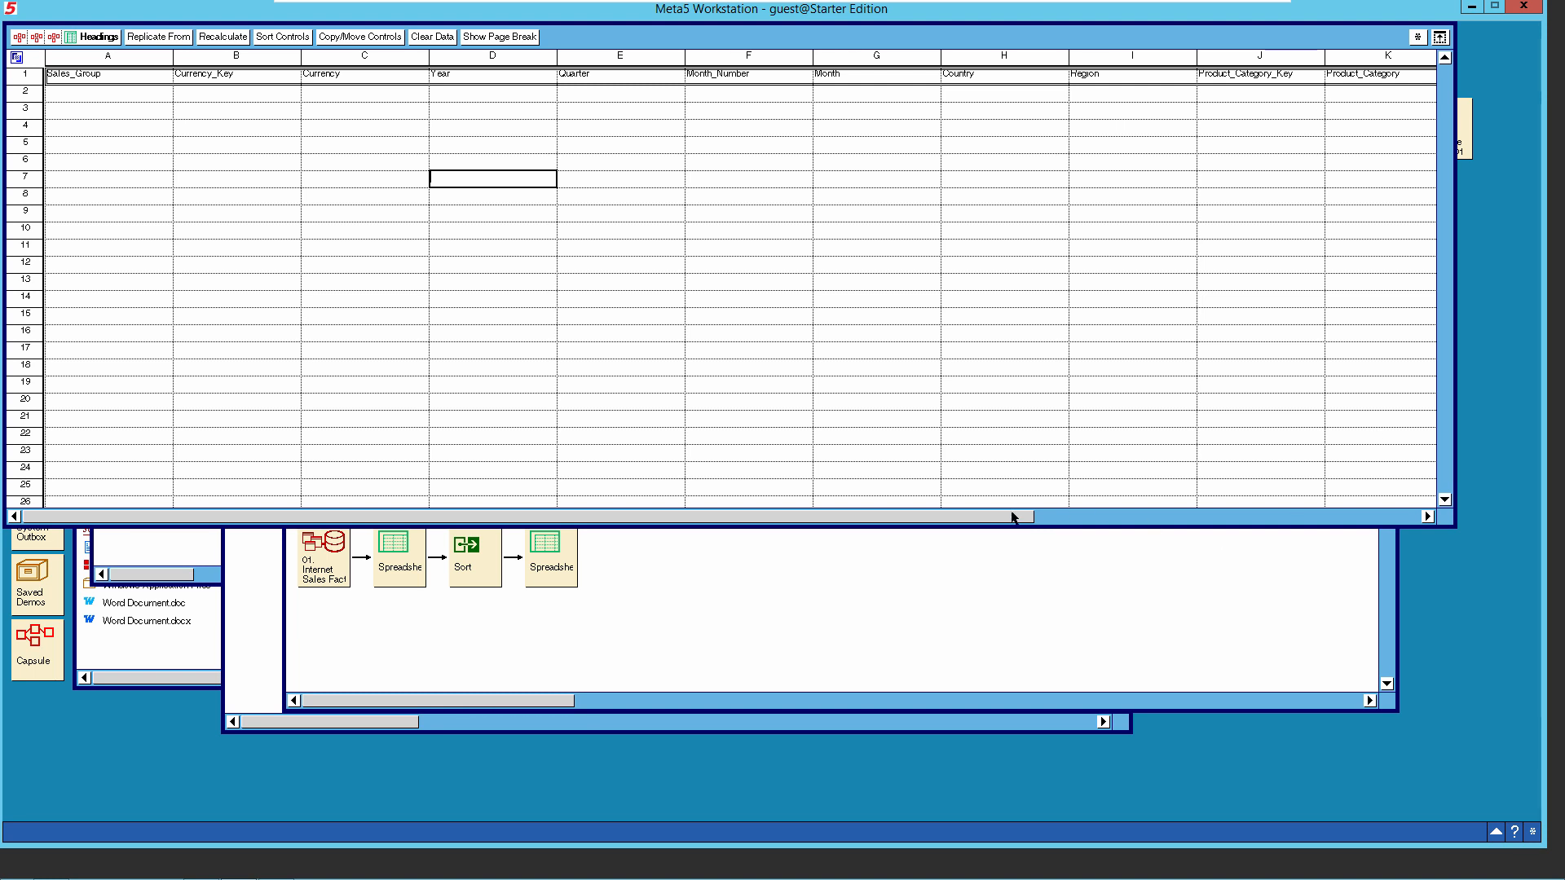
drag(1019, 517, 1407, 517)
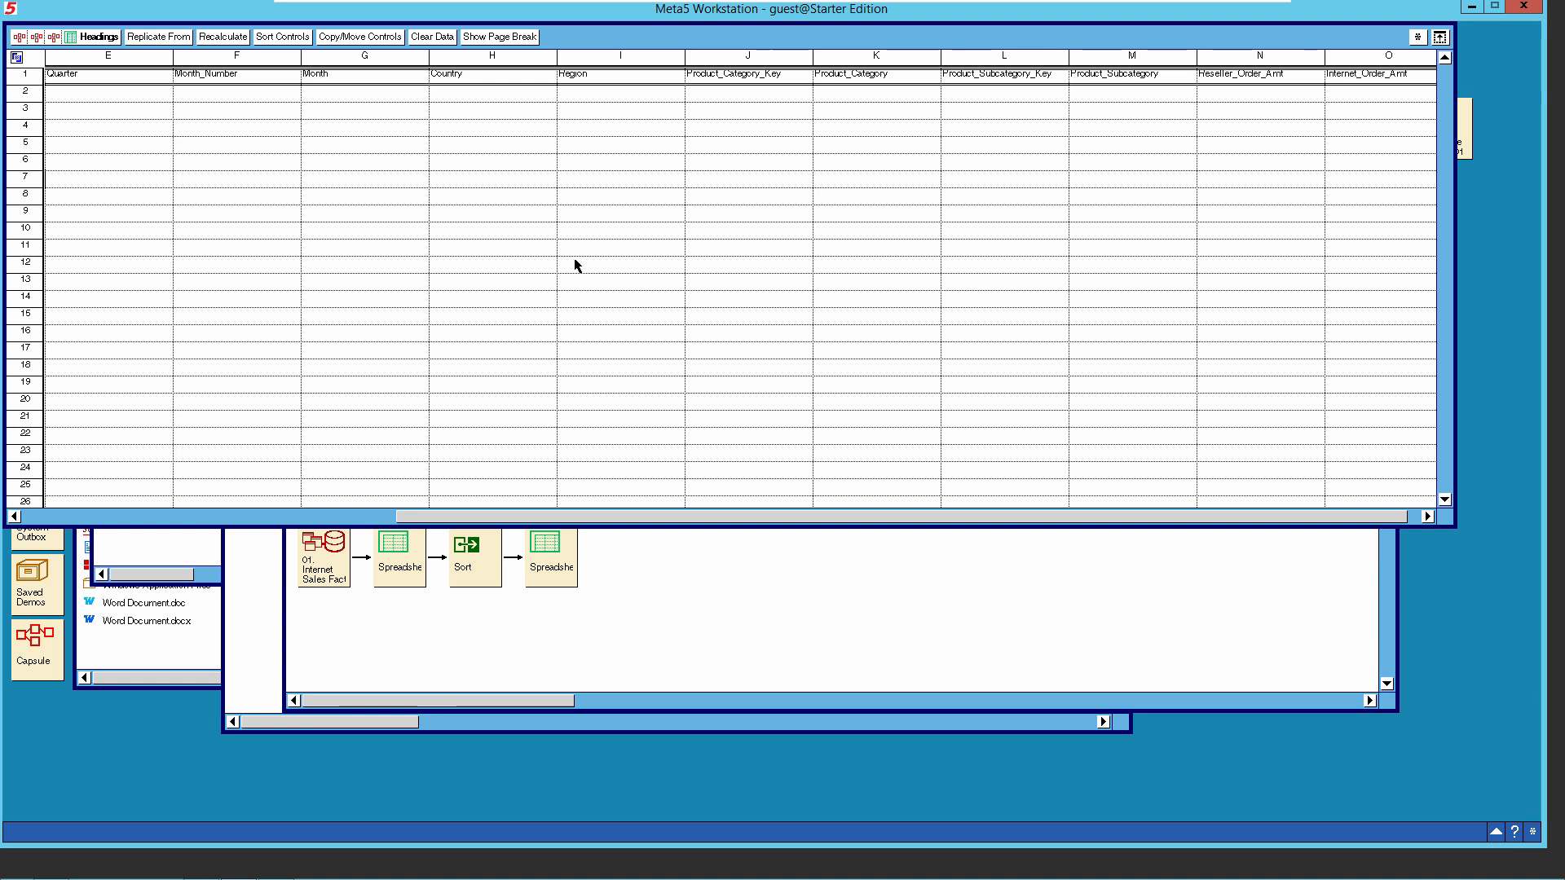
click(1427, 517)
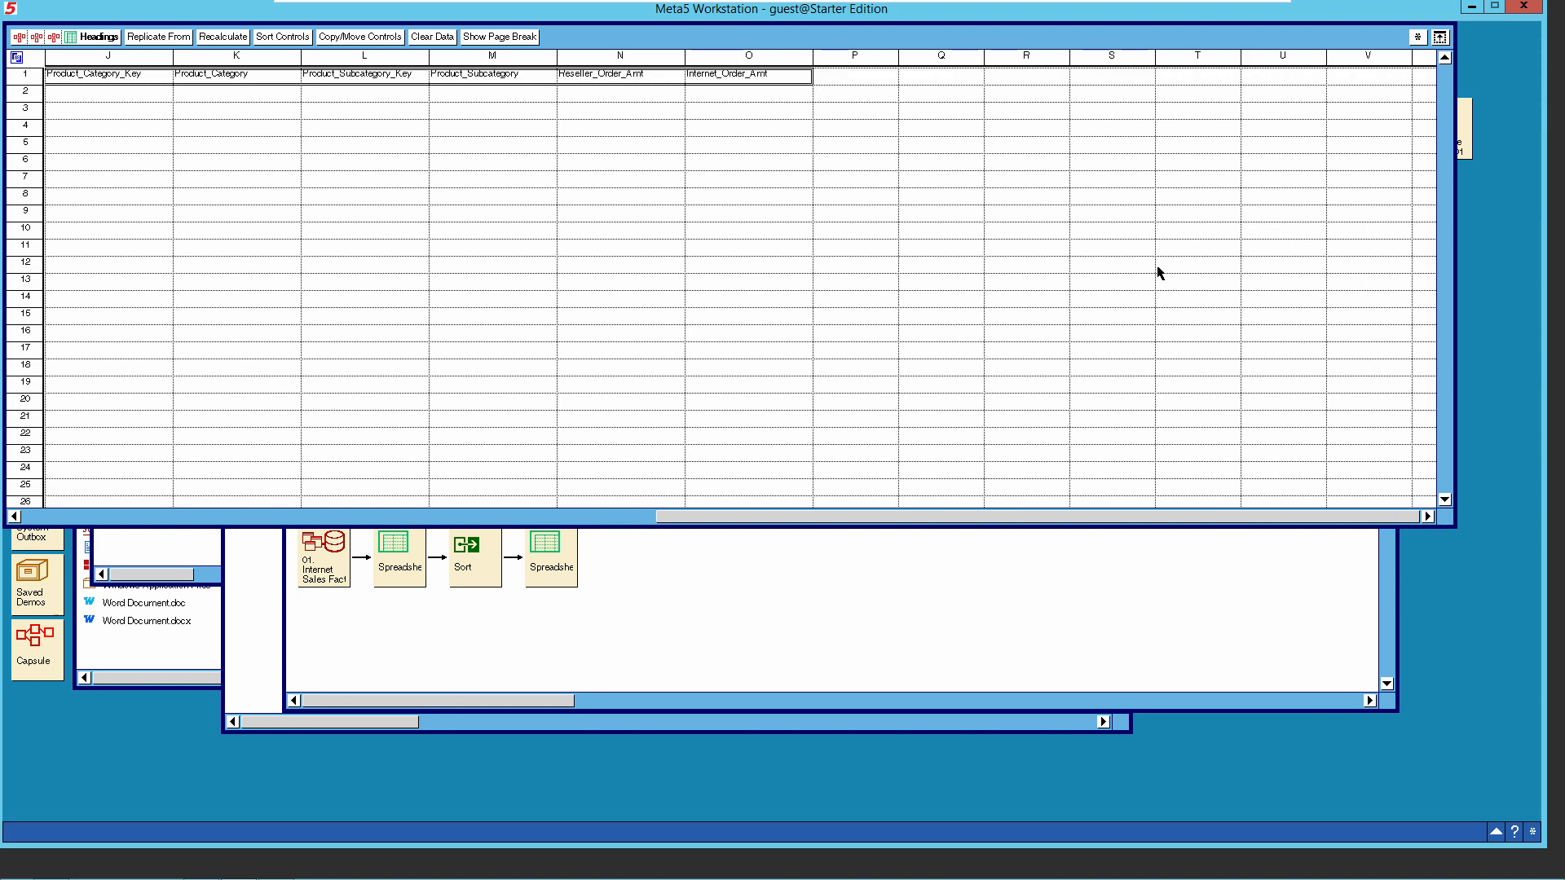
click(100, 37)
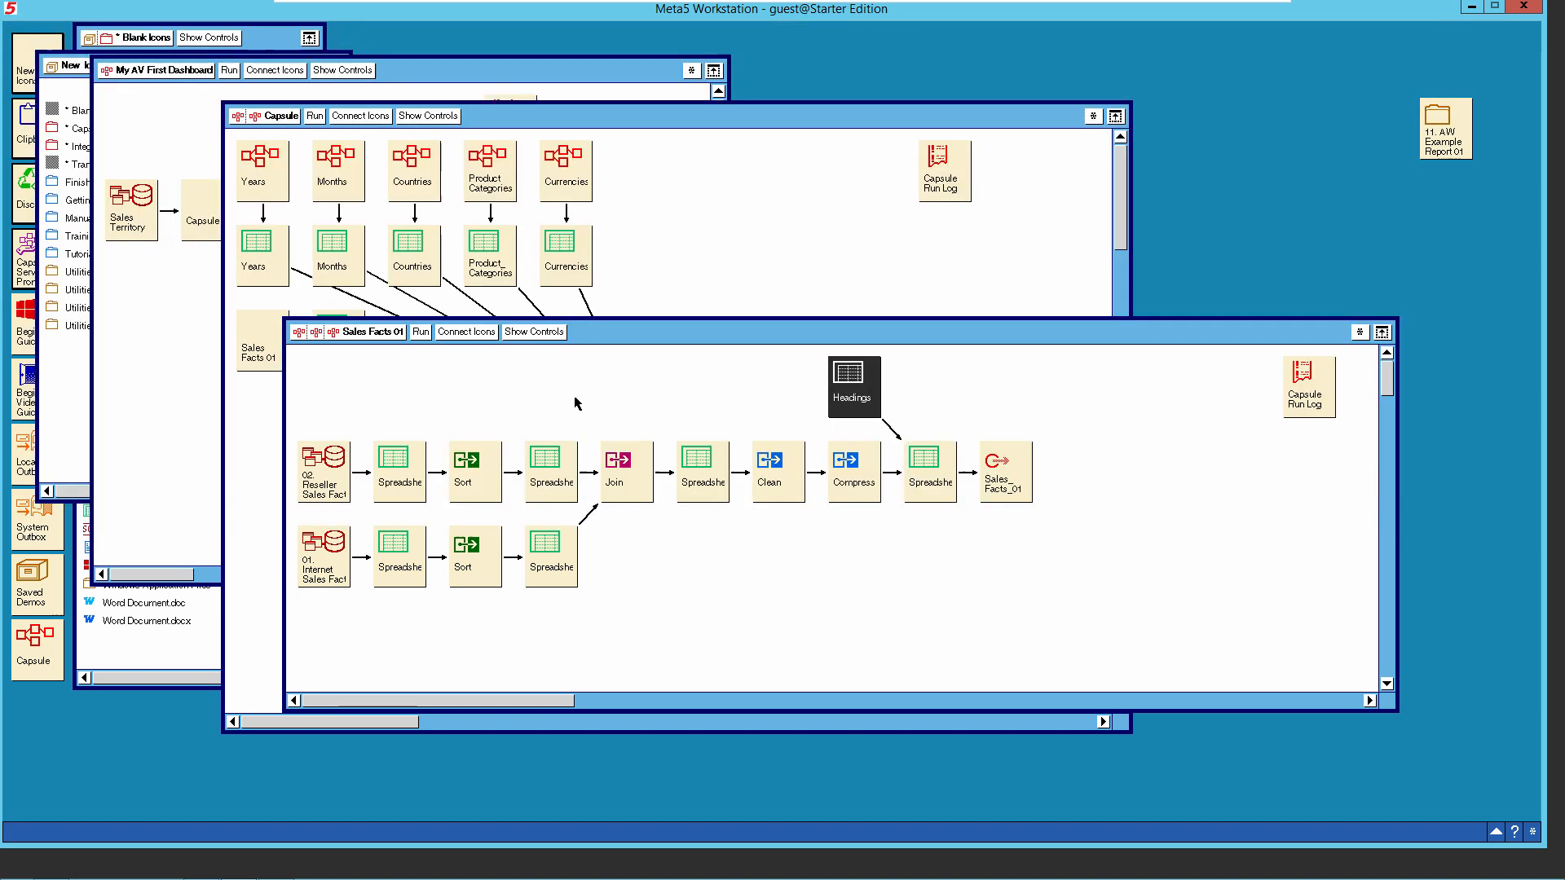
Check the joined data spreadsheet after the Join, then run Sales Facts 01 starting from that spreadsheet and Headings.
click(827, 538)
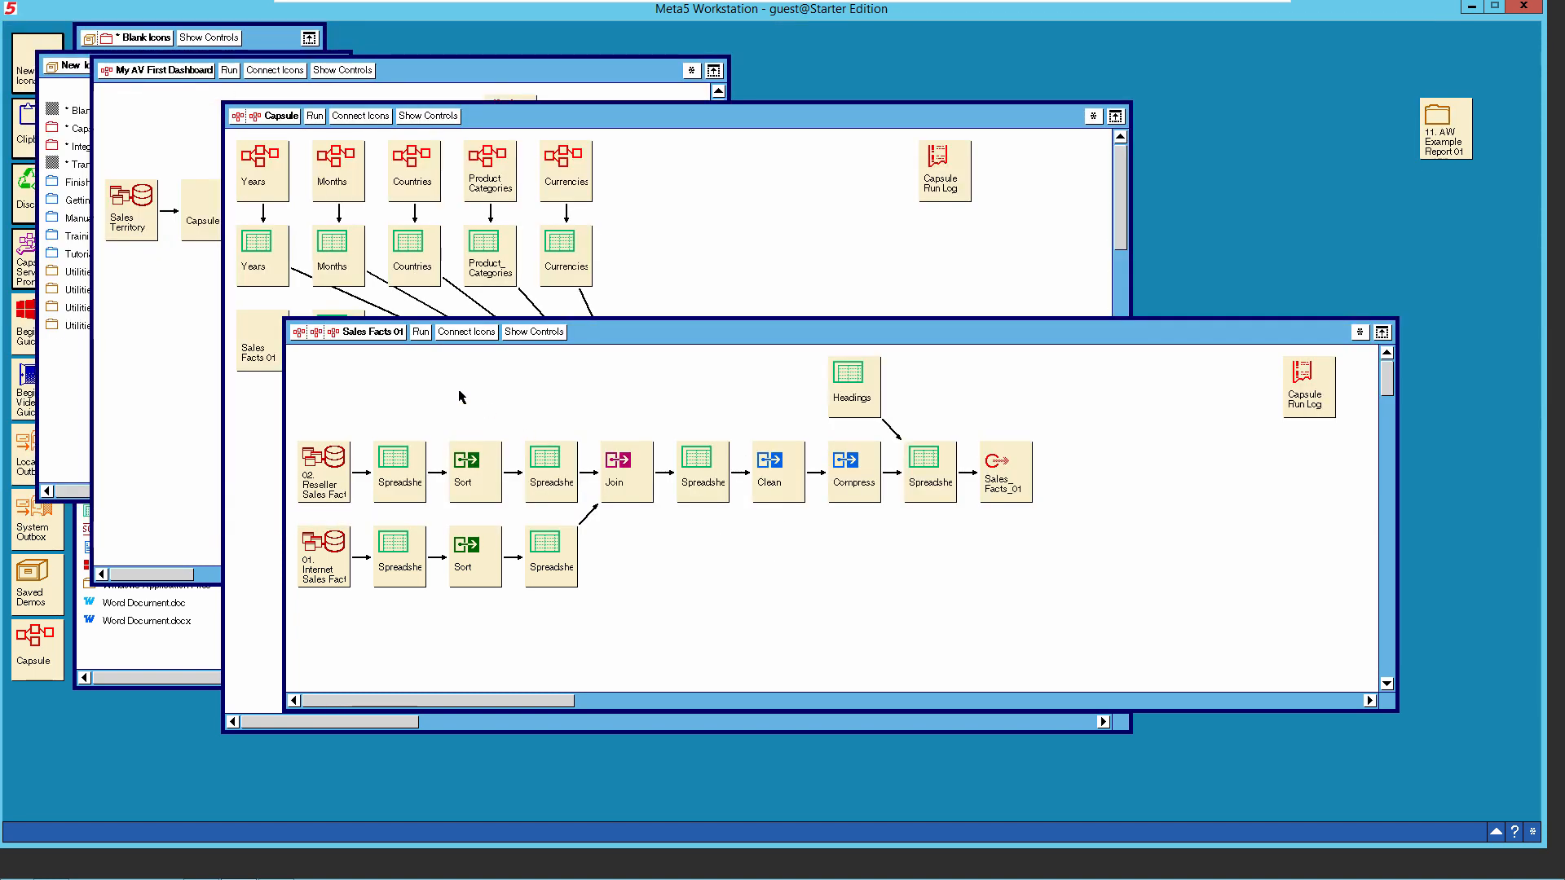
double_click(690, 481)
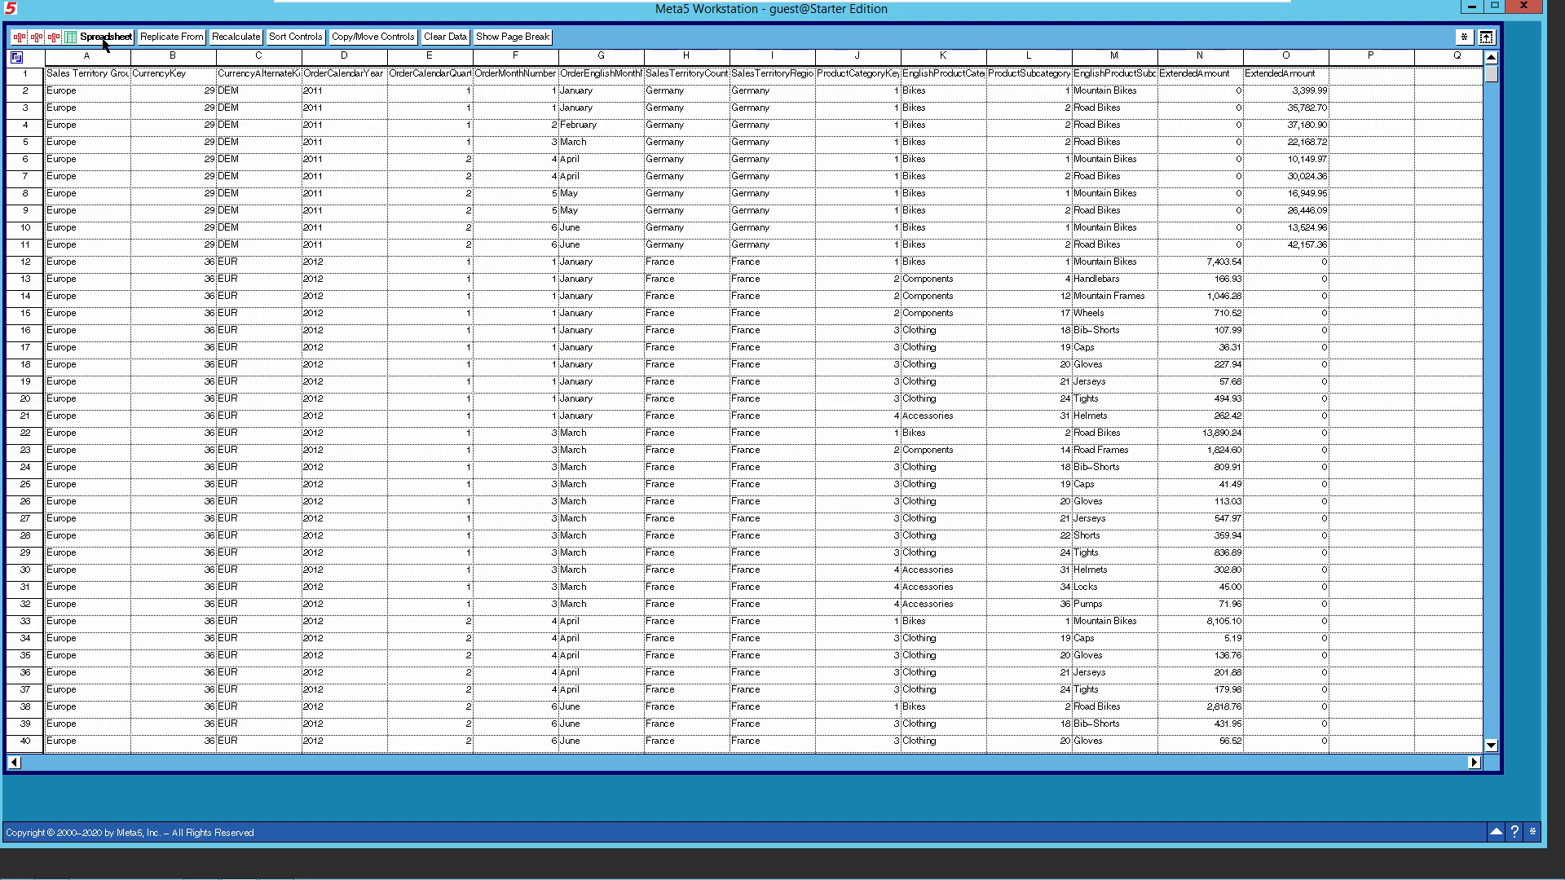
click(103, 41)
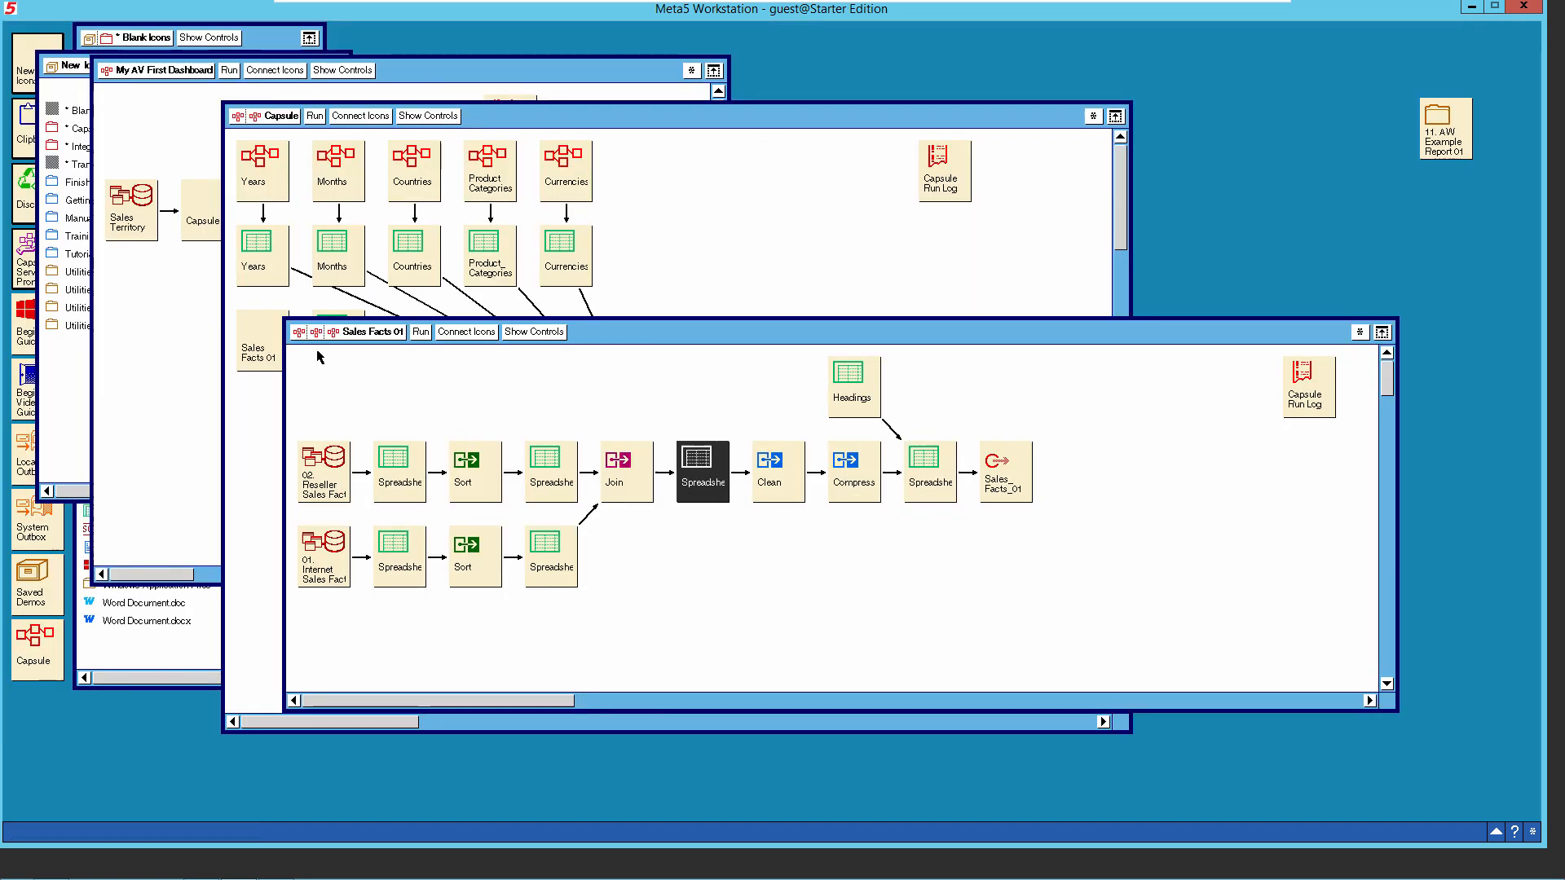
click(844, 389)
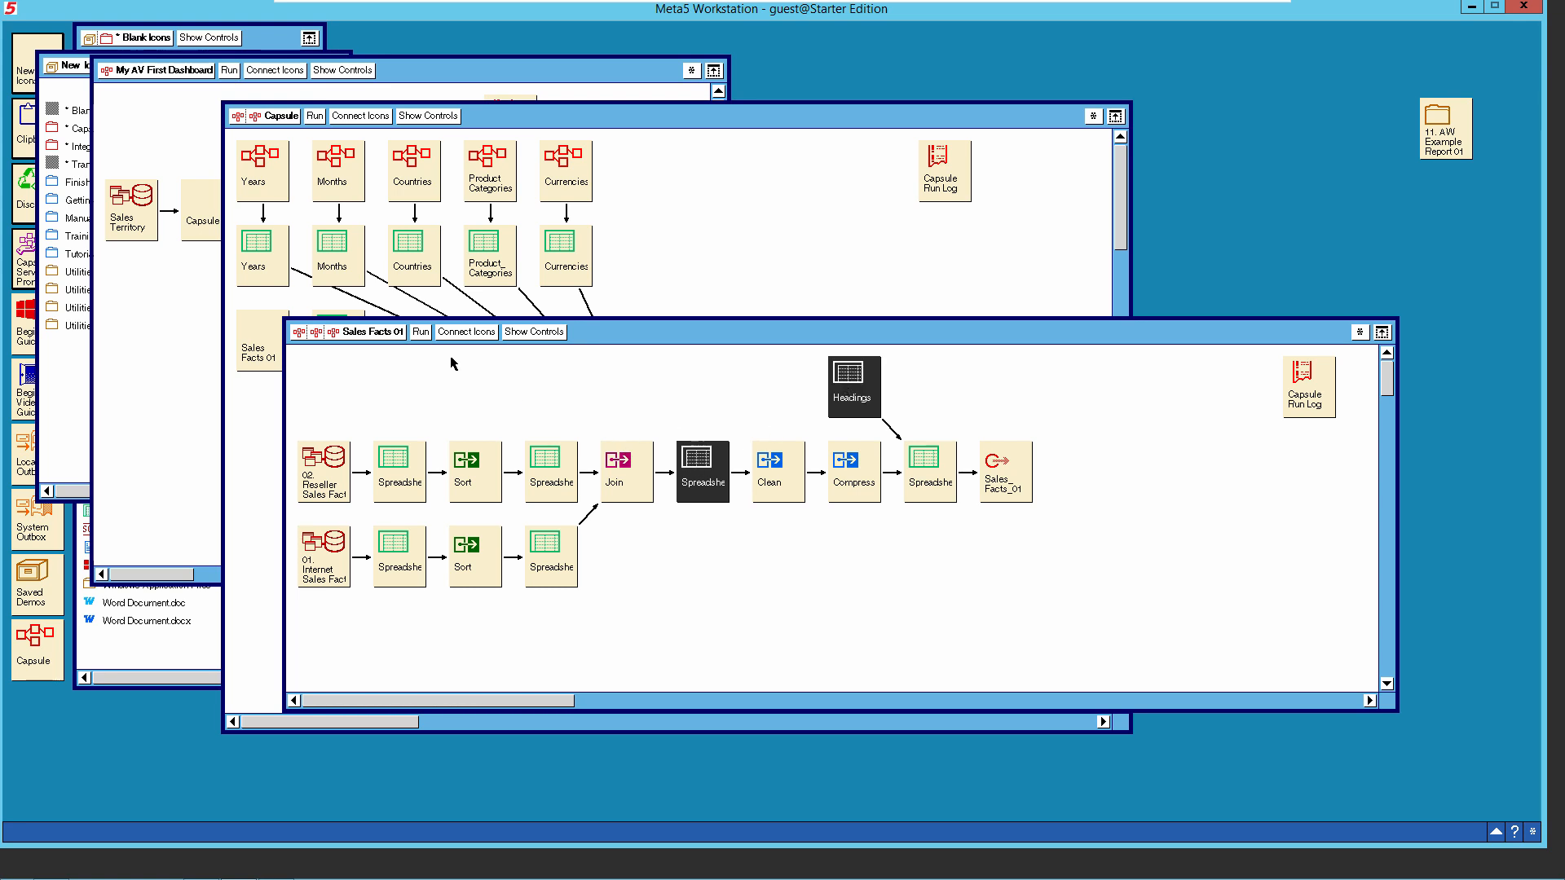
click(421, 332)
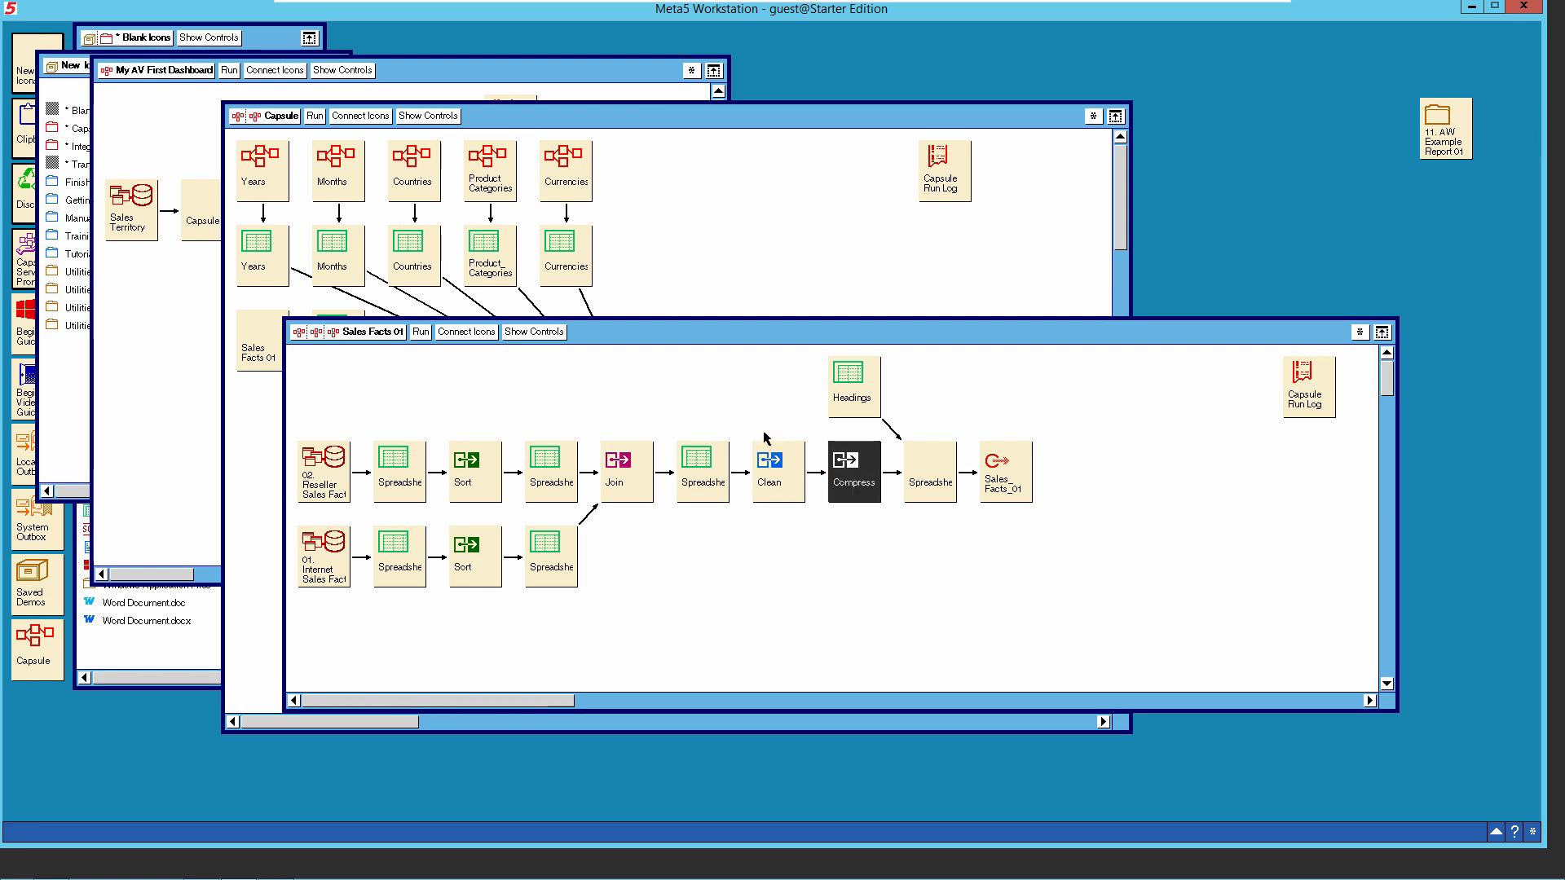
Examine the final spreadsheet before the Sales_Facts_01 output from first to last row, checking the custom headings and cleaned data.
double_click(932, 487)
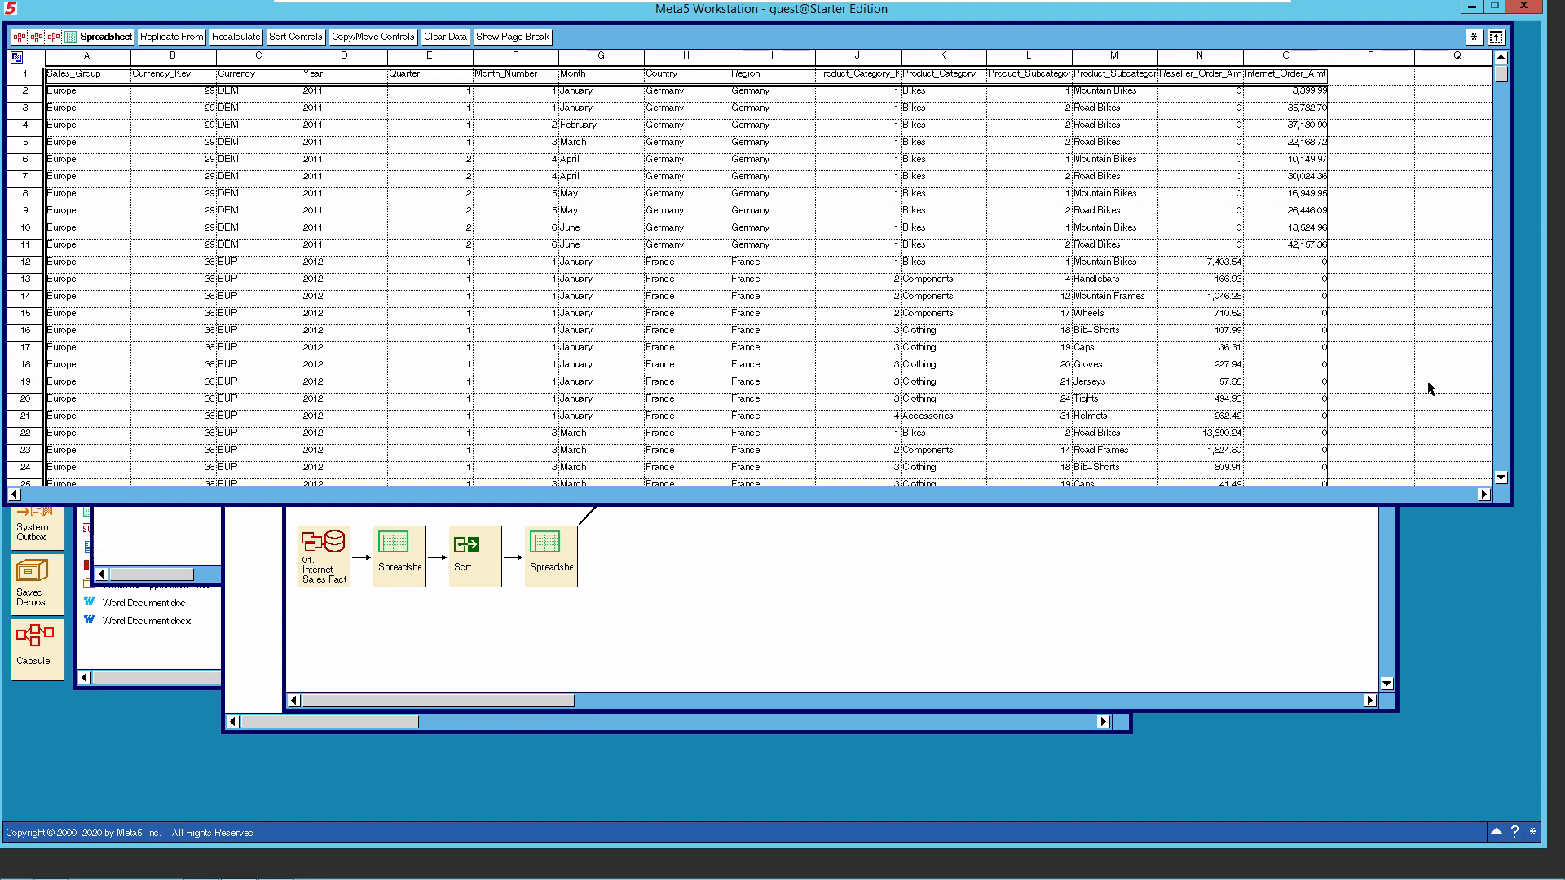
drag(1501, 74, 1512, 463)
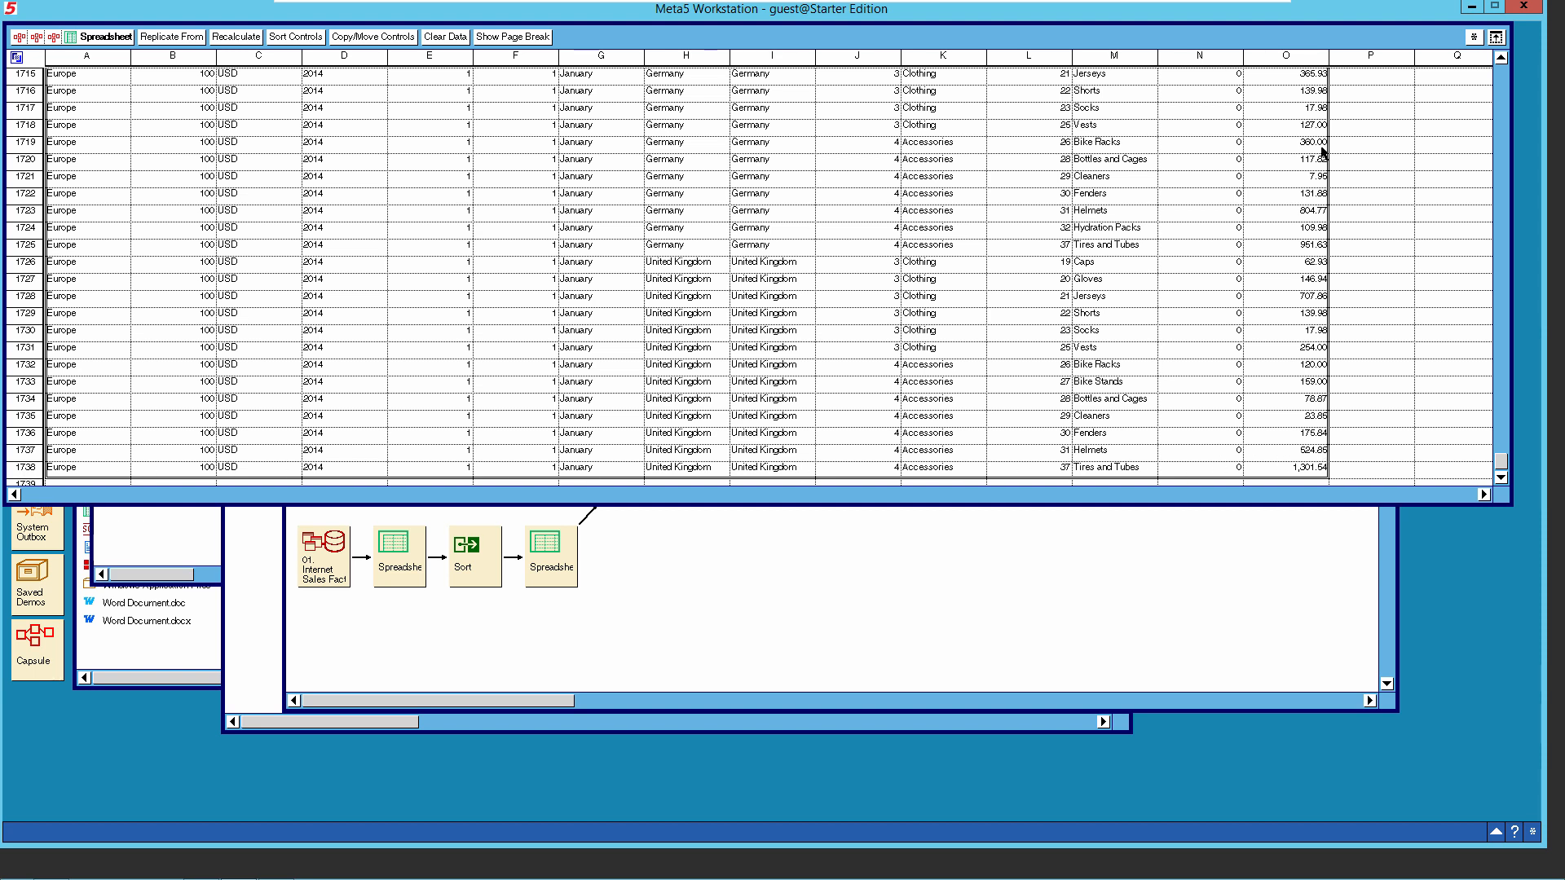
drag(1500, 463, 1501, 73)
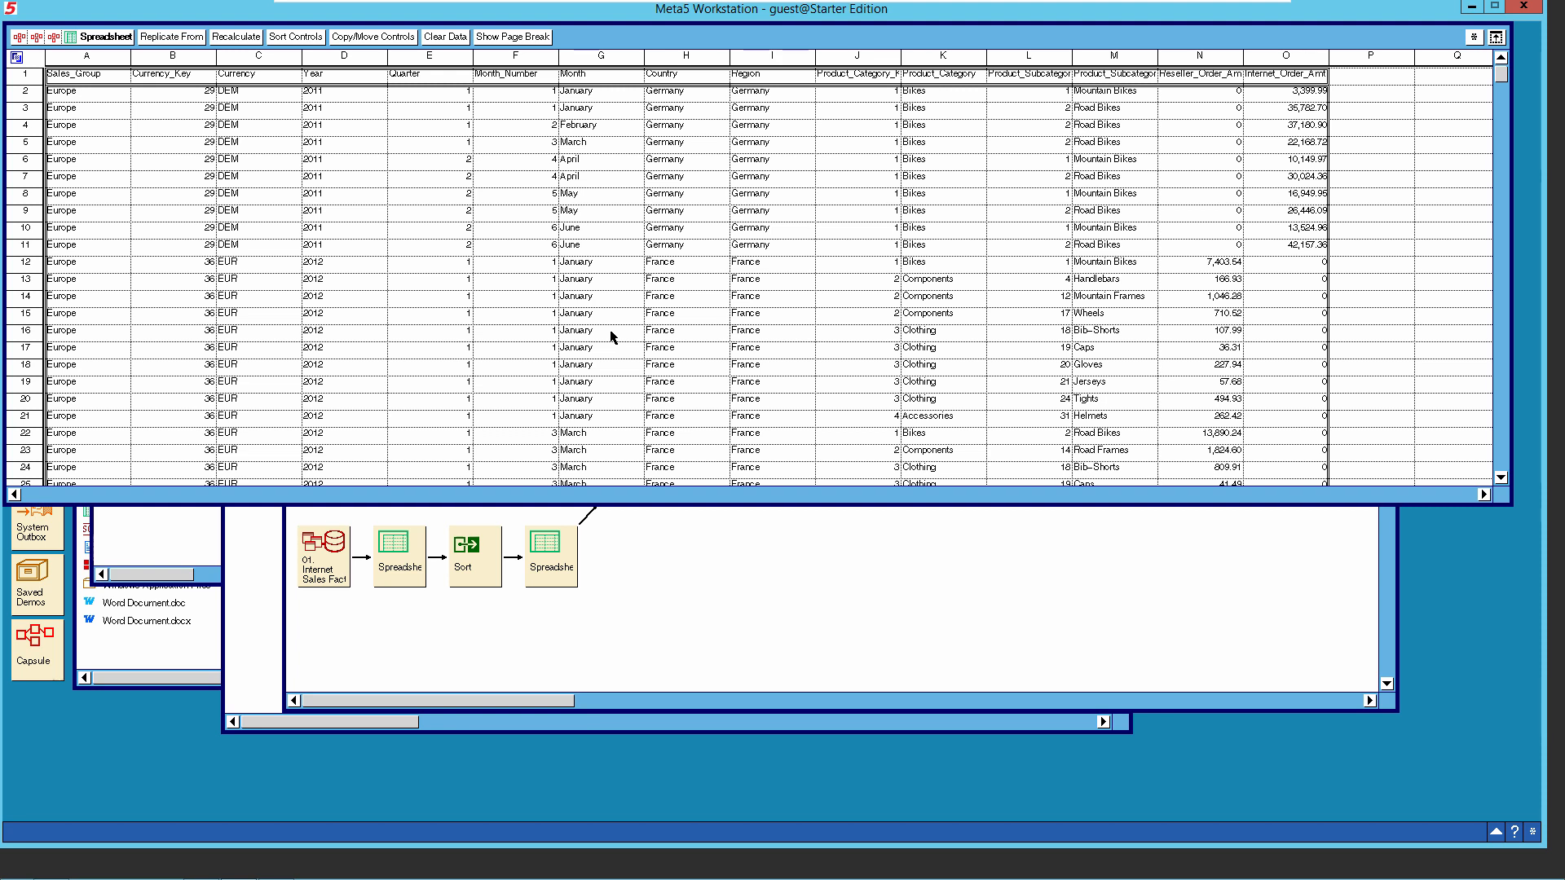
click(107, 39)
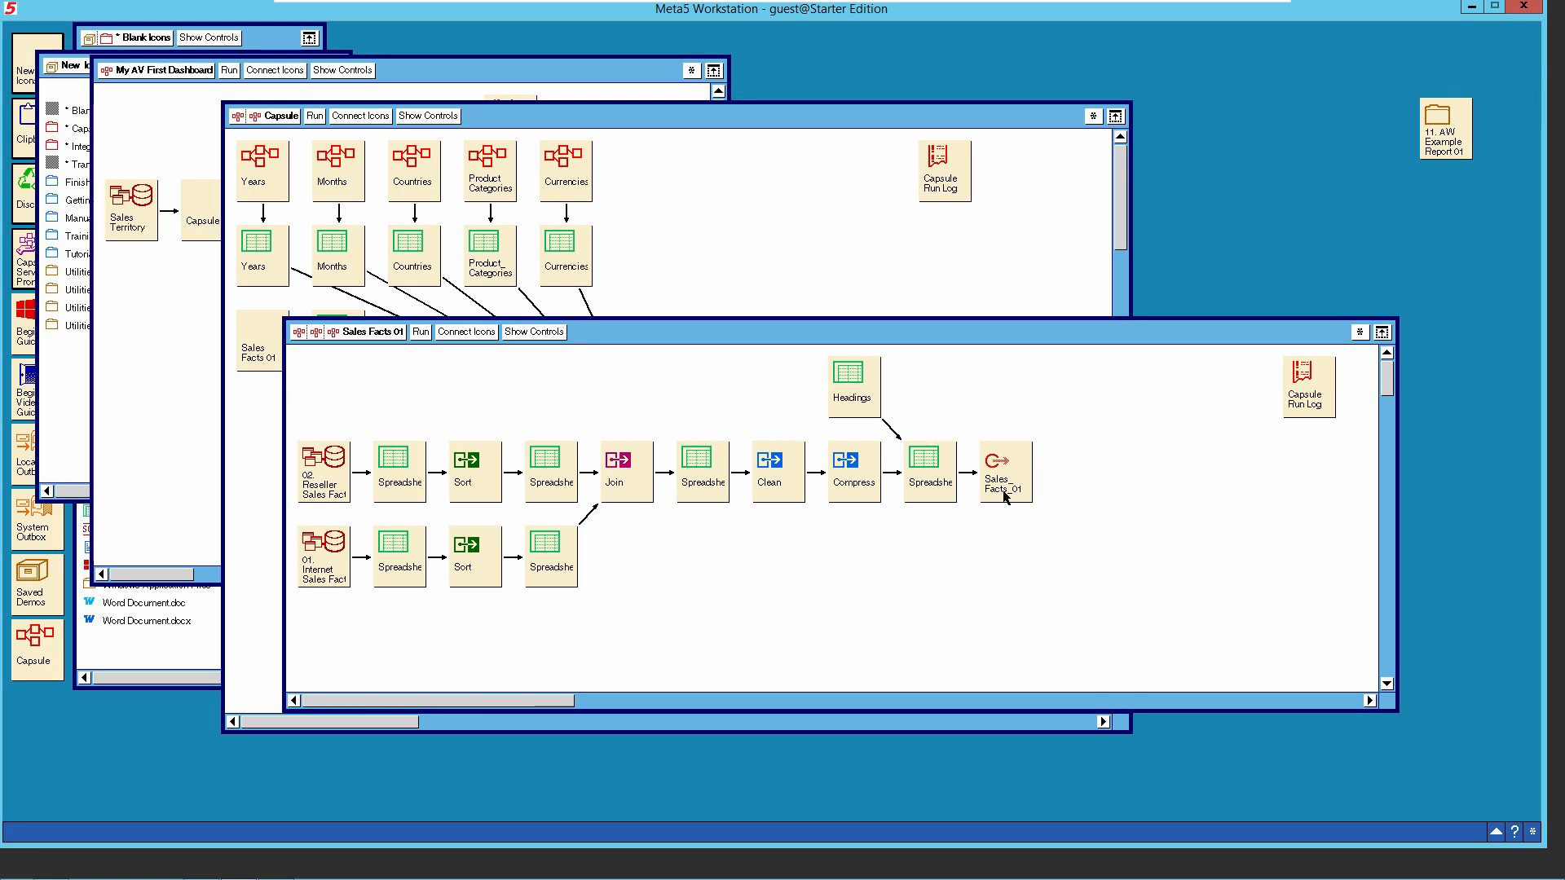
Close the Sales Facts 01 capsule and connect its icon to the Sales_Facts_01 spreadsheet.
click(380, 333)
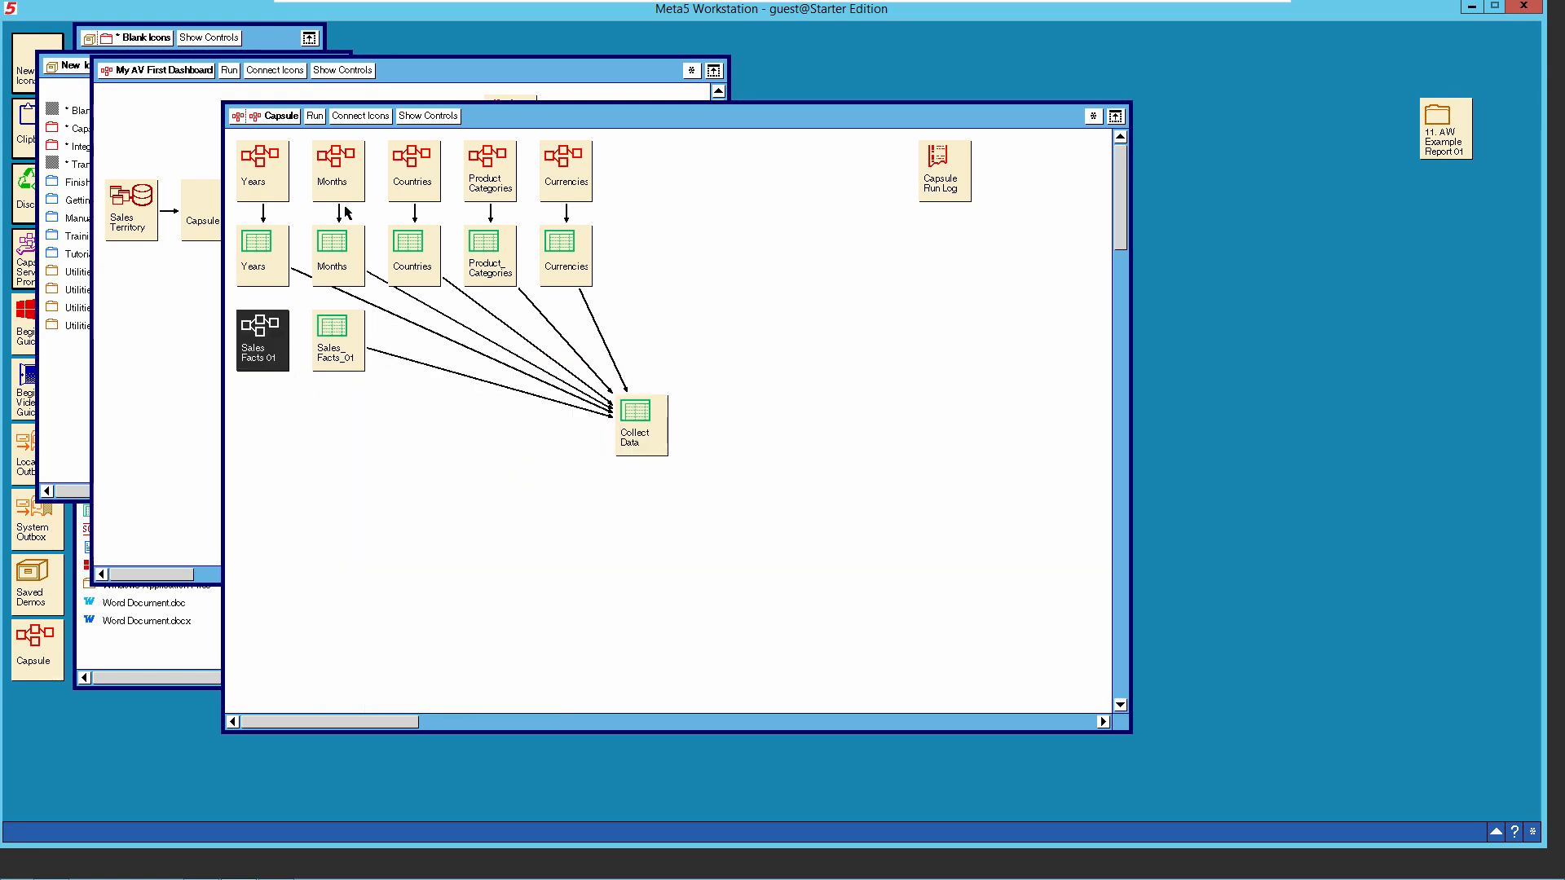
click(354, 117)
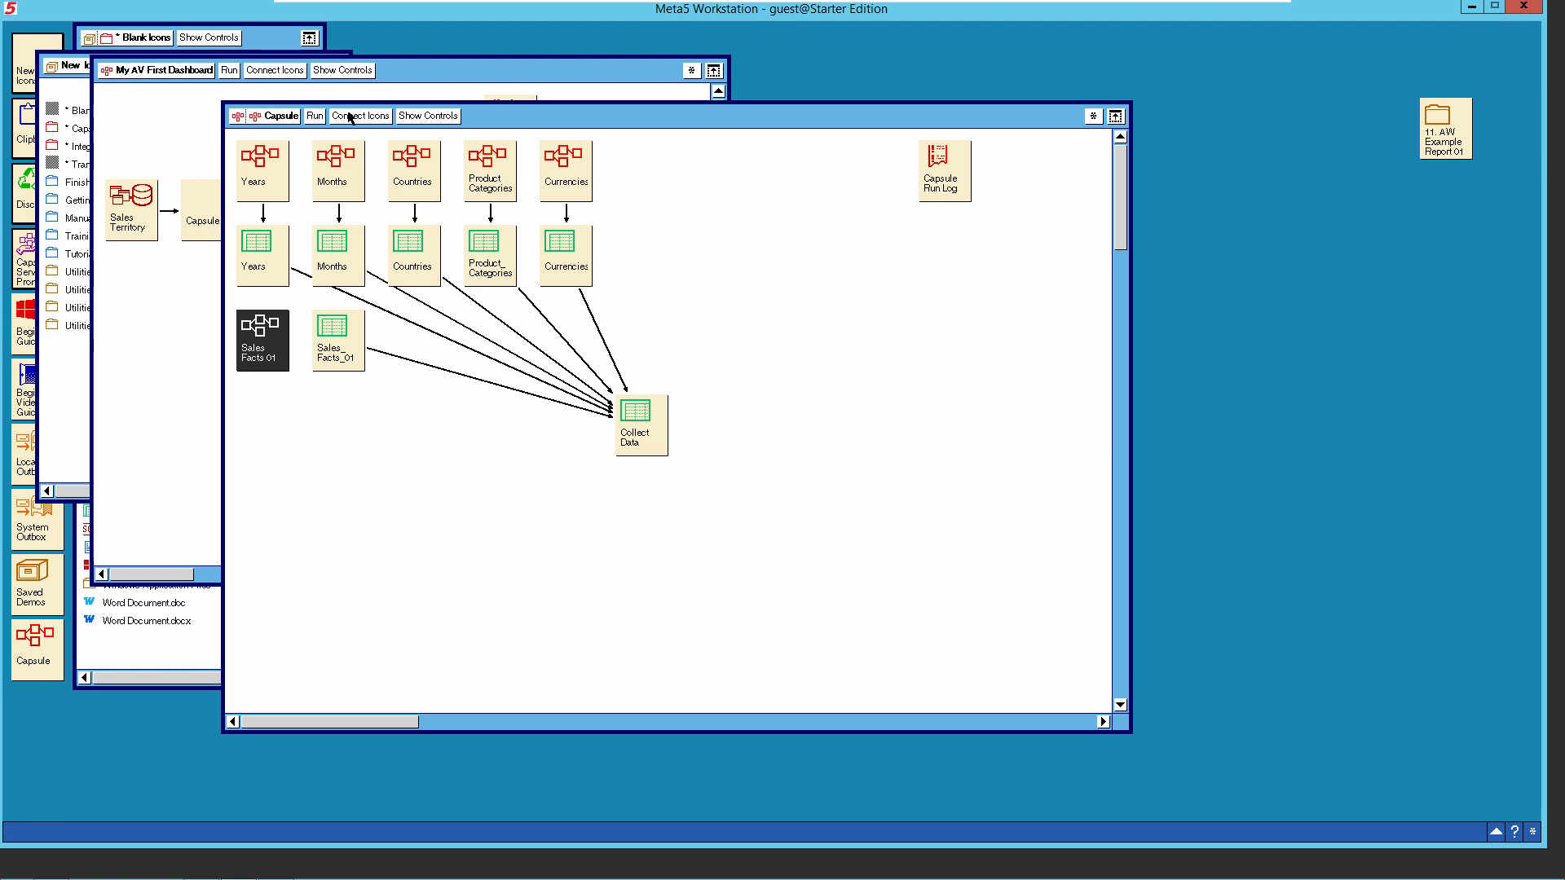
click(341, 335)
Set the source area of the arrow from Sales Facts 01 to Other with the region name Sales_Facts_01.
right_click(306, 341)
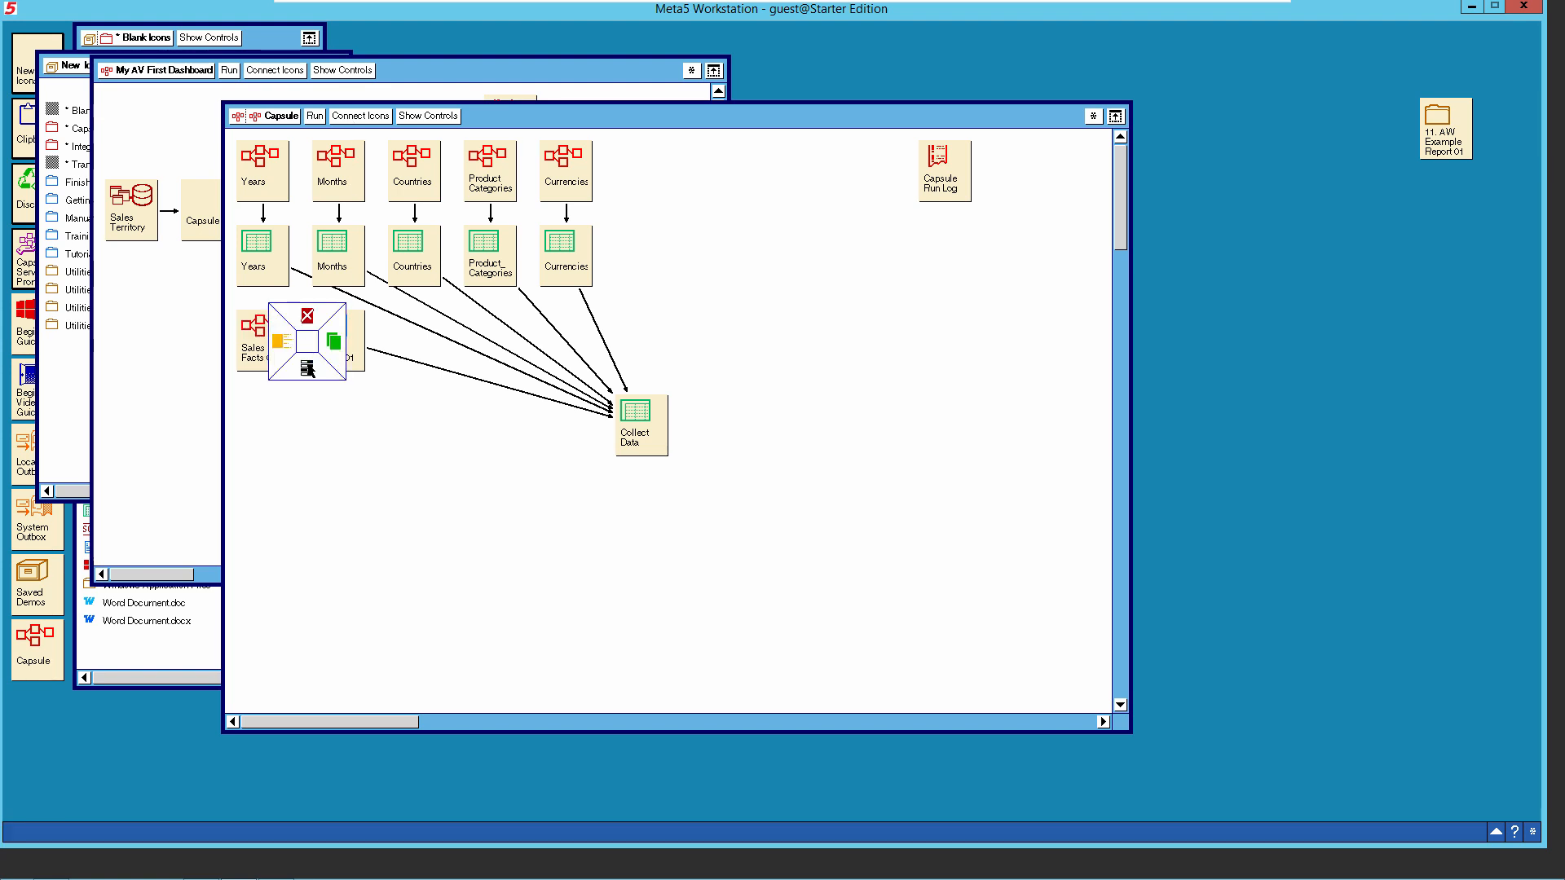
click(308, 366)
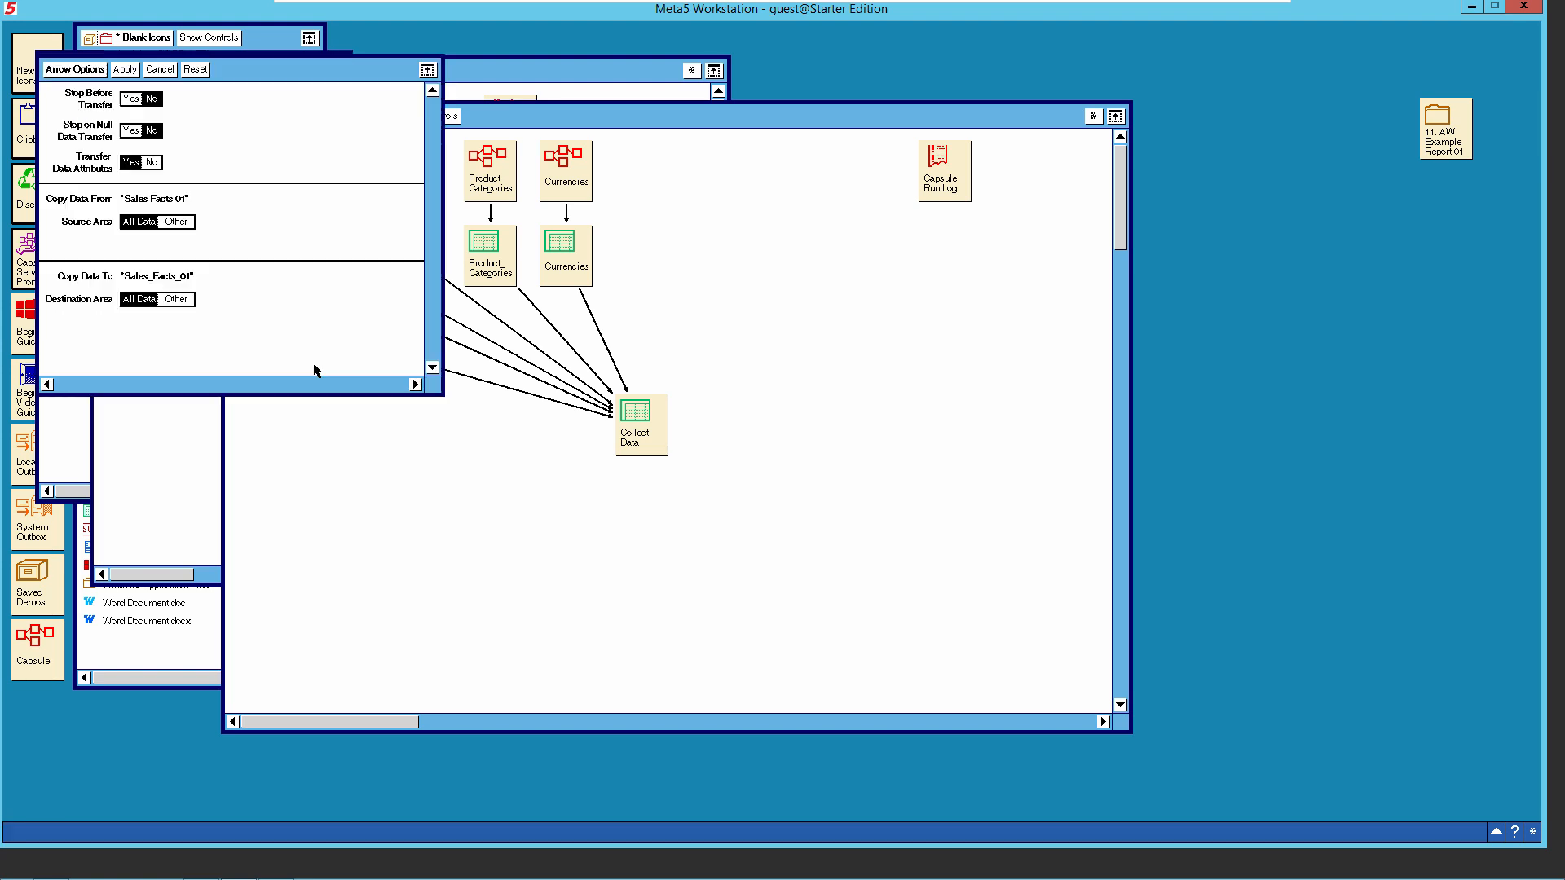
click(175, 223)
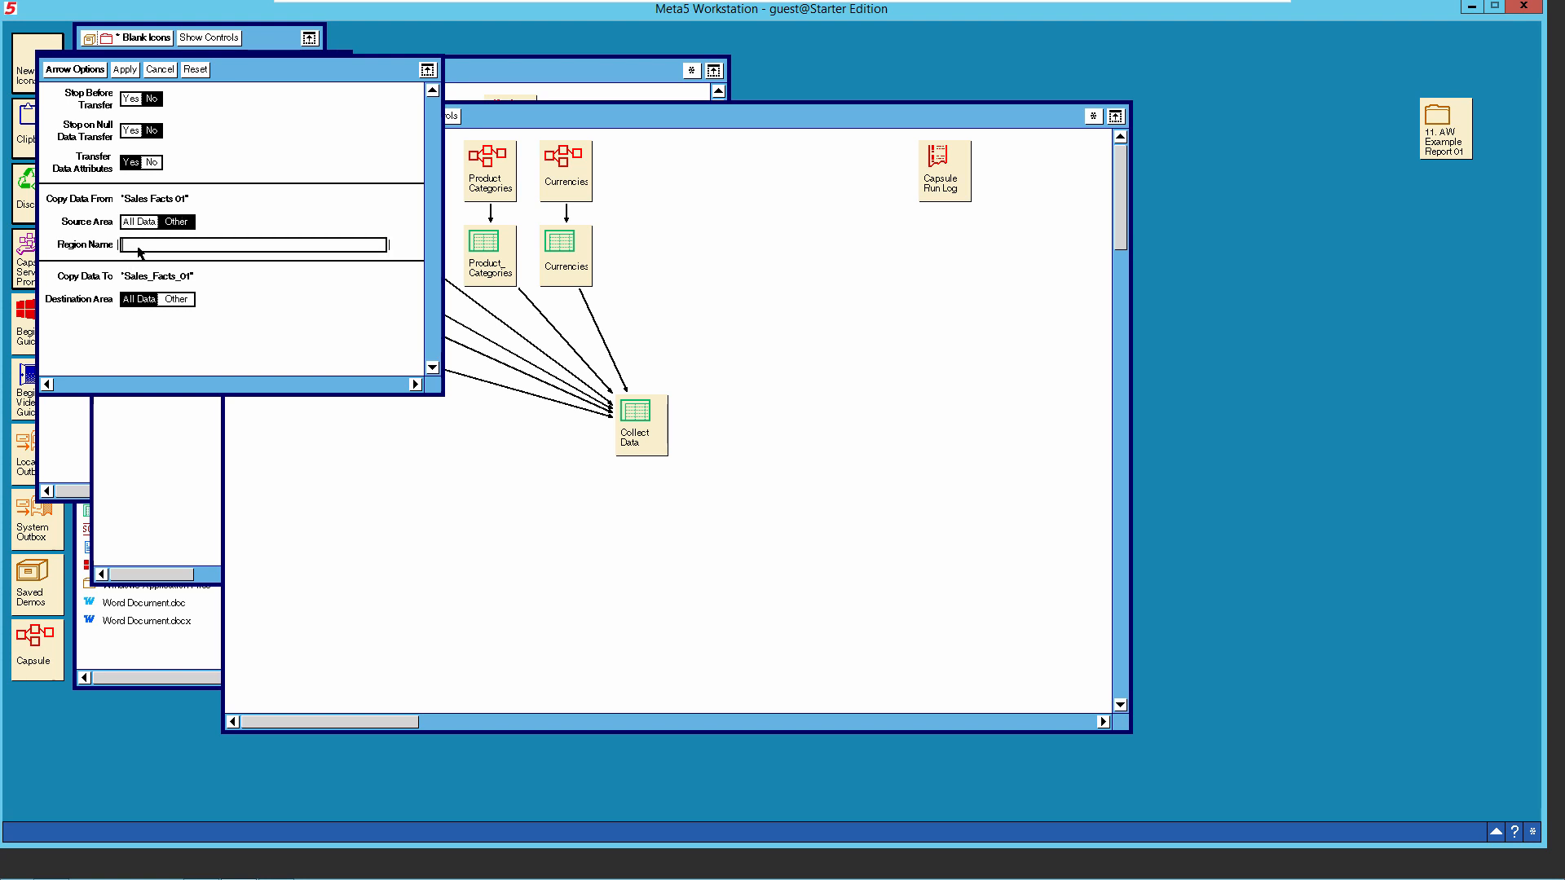
text(Sales_Facts_01)
click(93, 72)
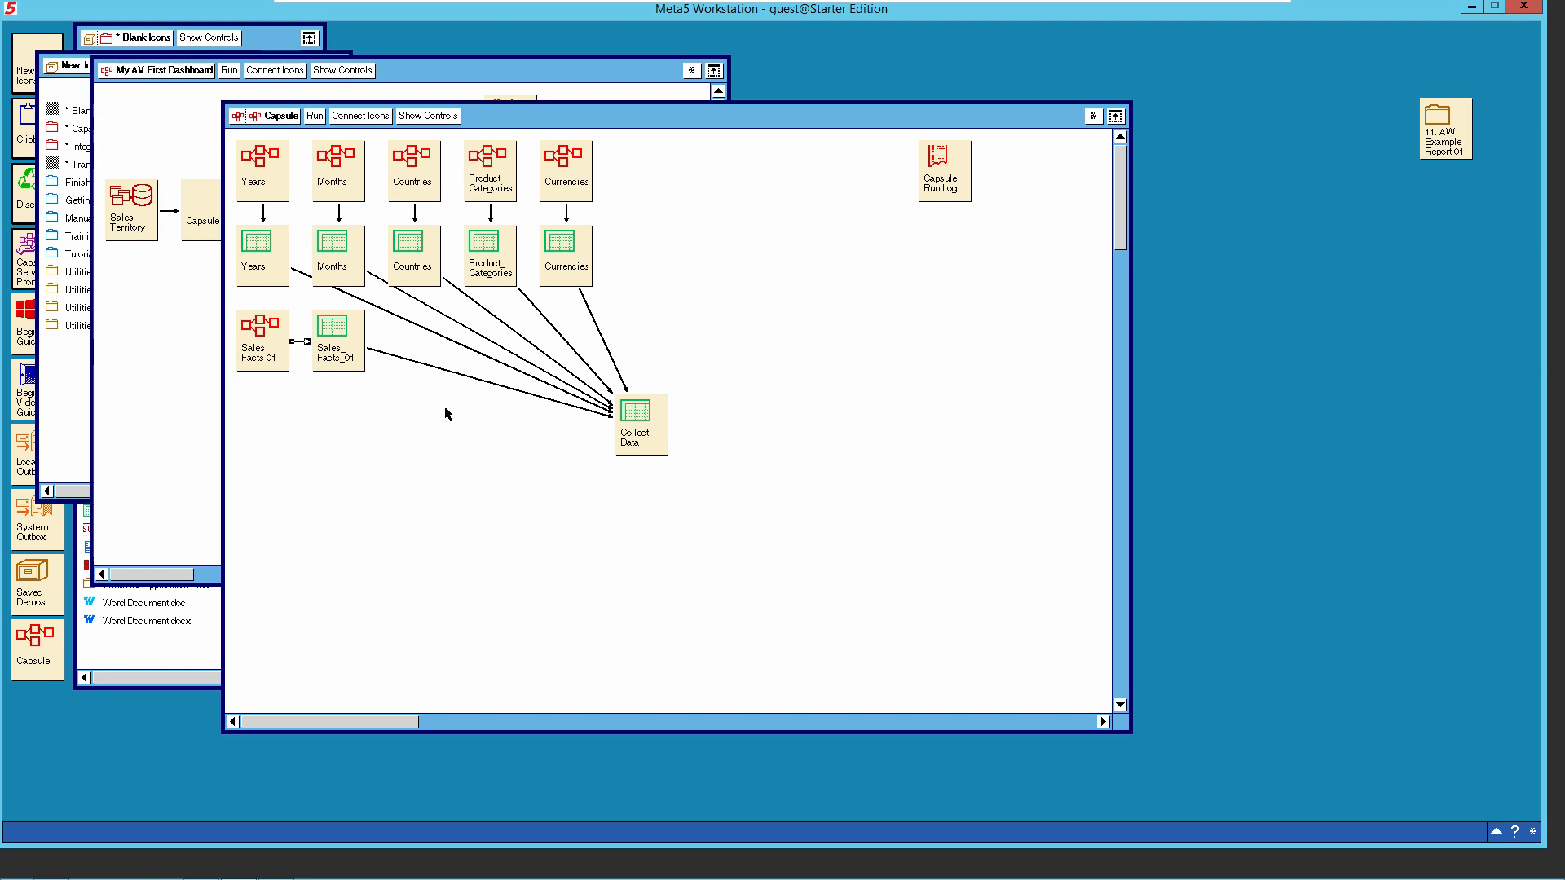
Run the capsule from the Sales Facts 01 capsule and the Sales_Facts_01 spreadsheet through to Collect Data.
click(272, 350)
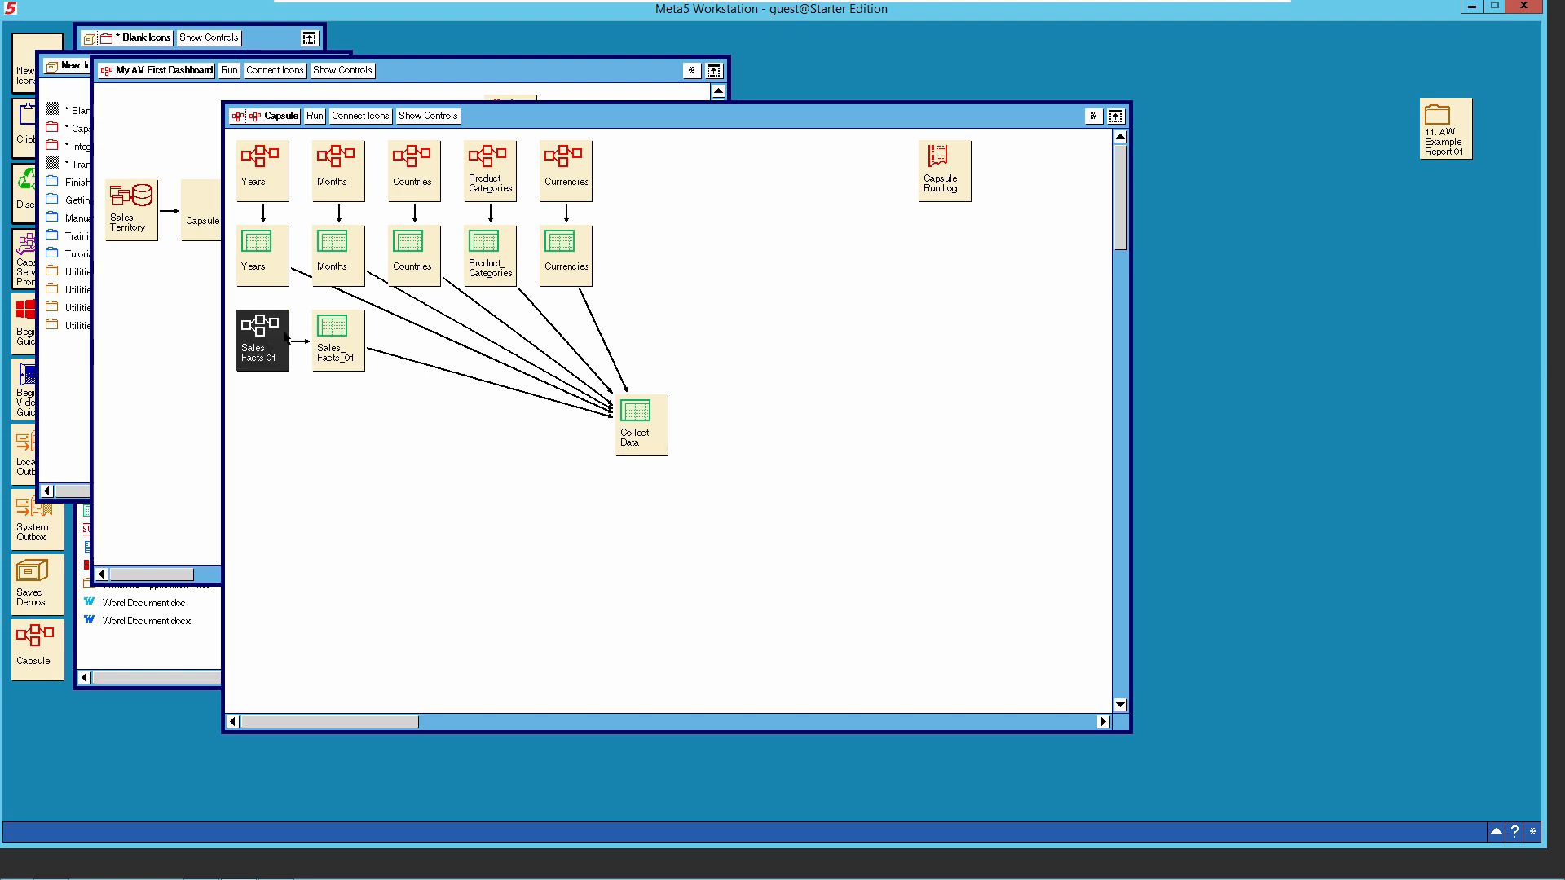
shift+click(343, 356)
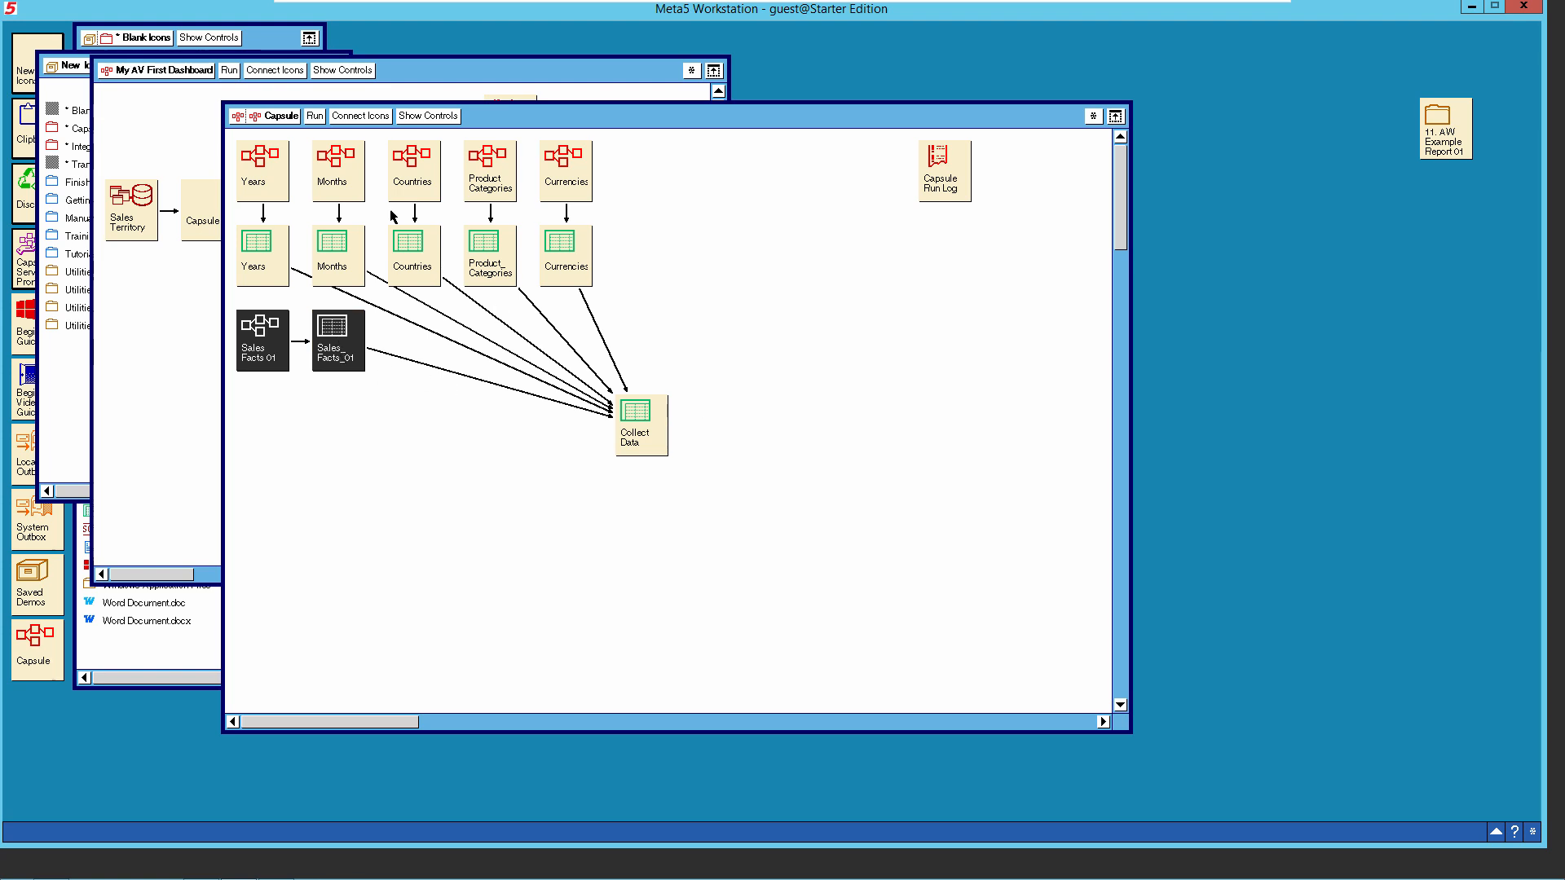
click(317, 118)
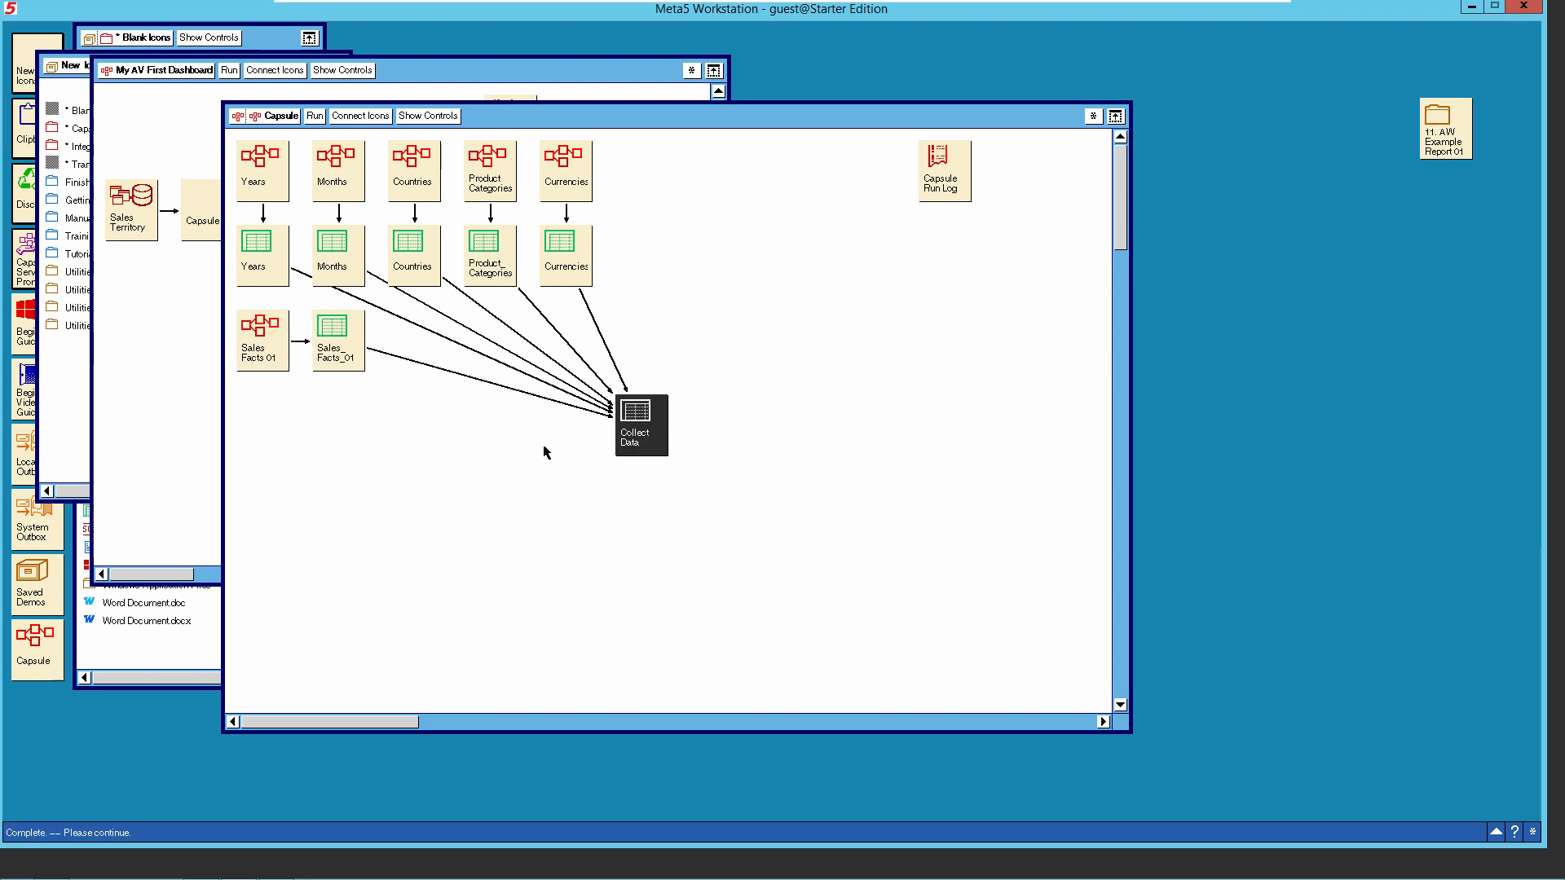
Open Collect Data and examine the sales facts in columns AA to AO, enlarging the window to fit them.
double_click(638, 435)
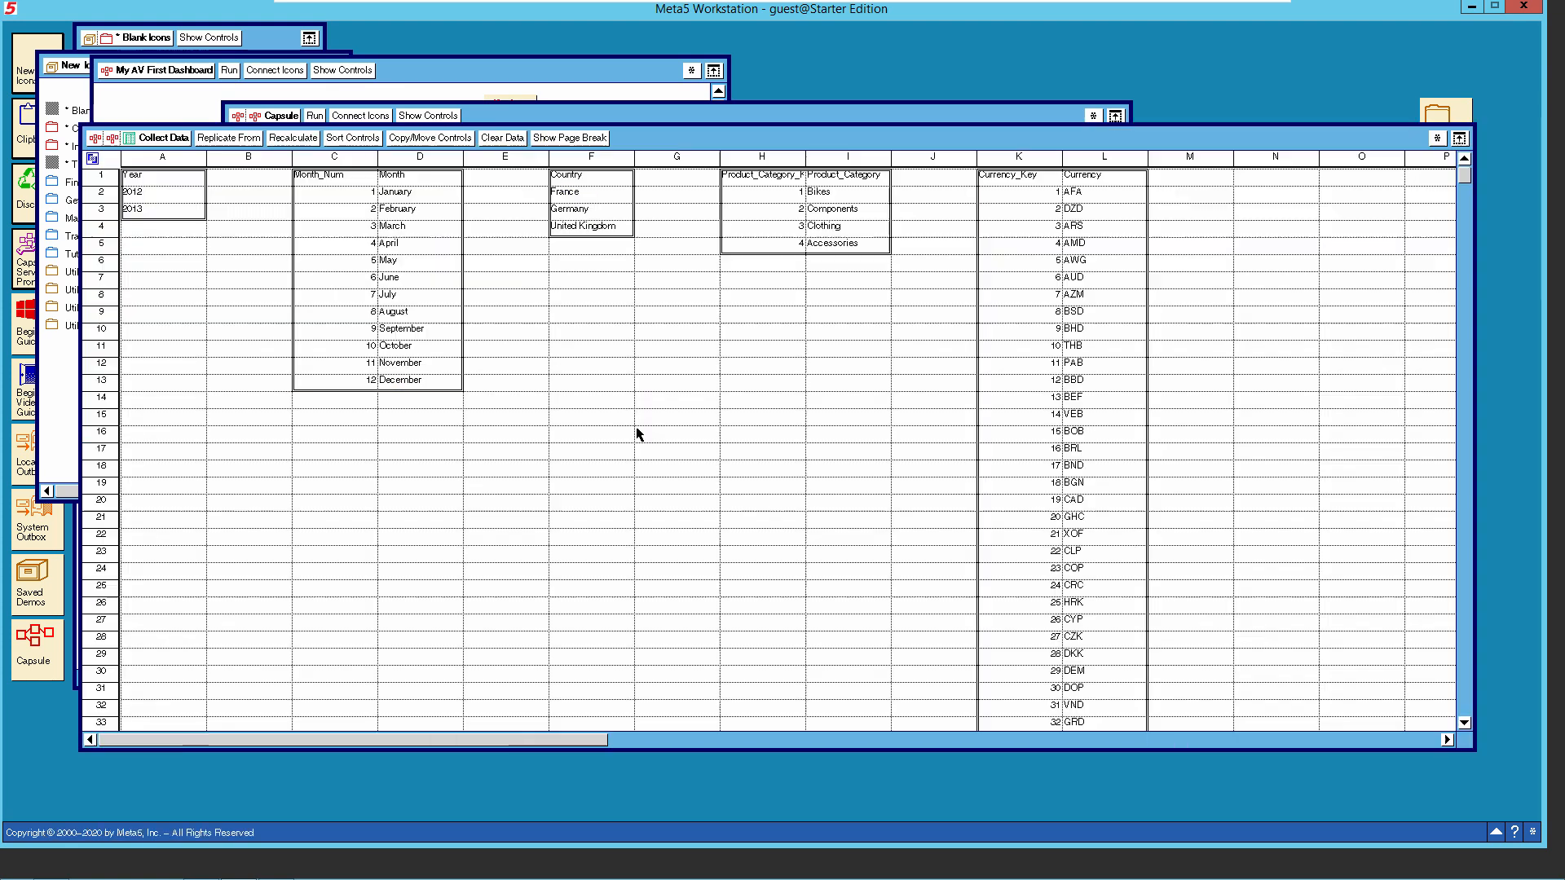
click(1407, 740)
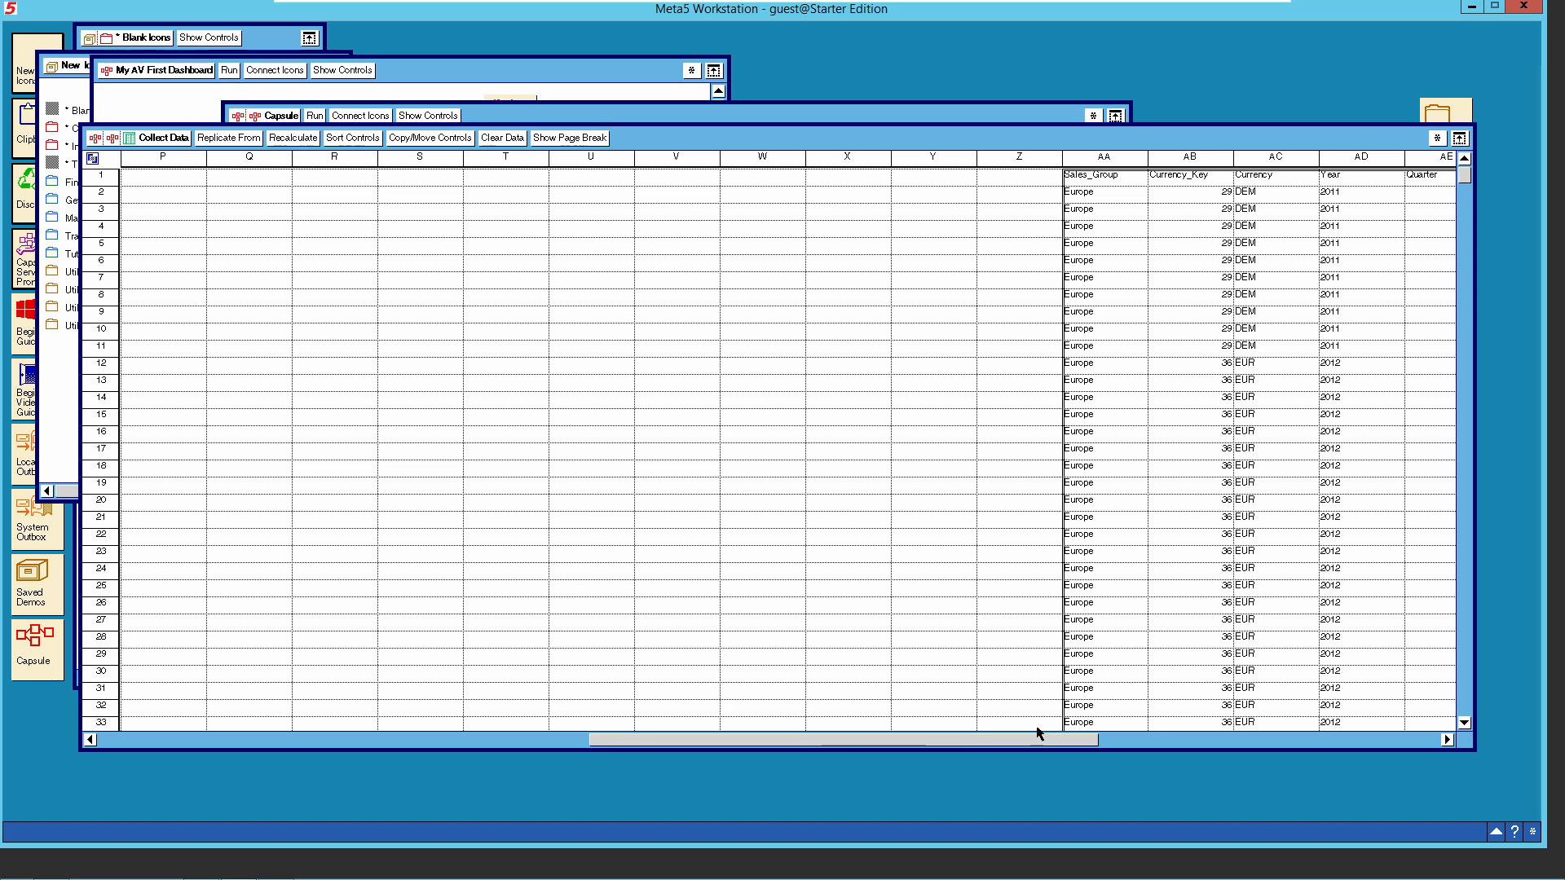
drag(1038, 744, 1398, 727)
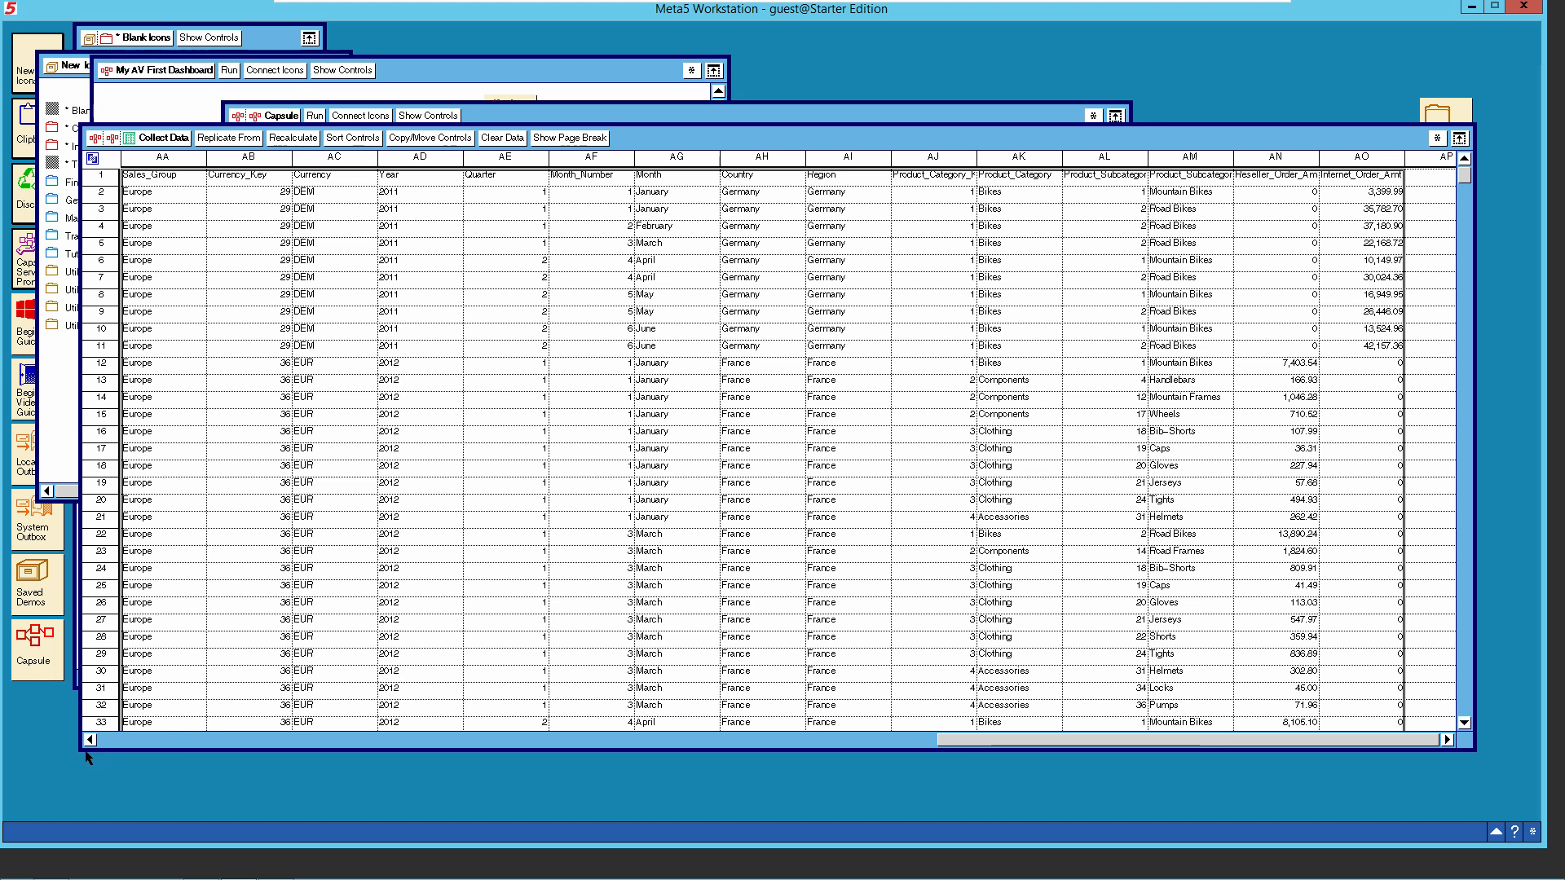
drag(85, 758, 46, 801)
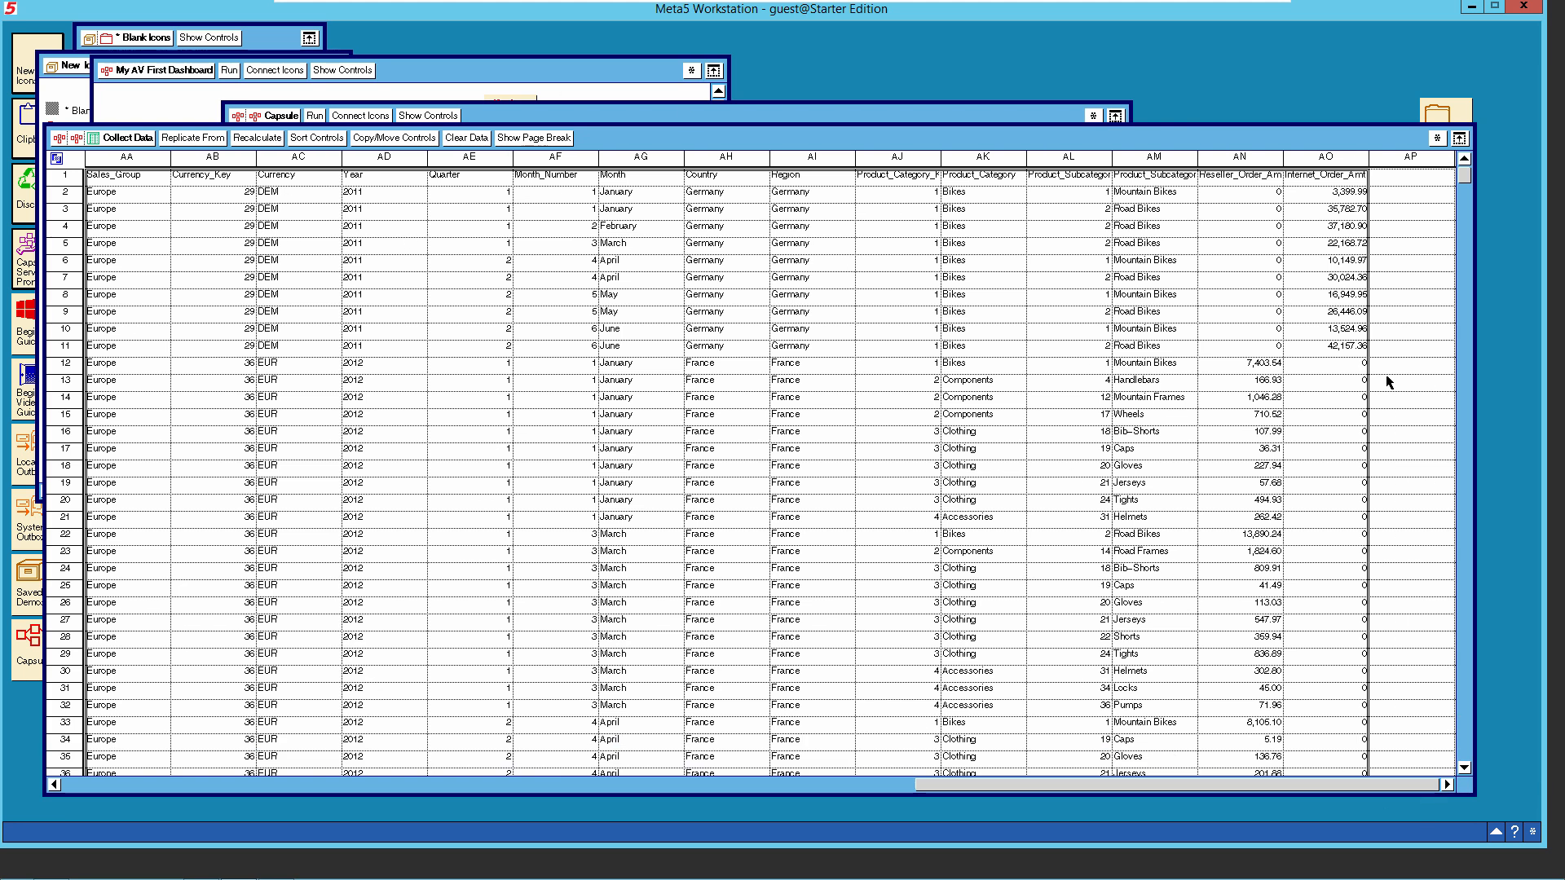
Close the Collect Data spreadsheet and place a blank Excel Spreadsheet.xlsx icon beside its icon in the capsule.
click(1446, 785)
click(1446, 785)
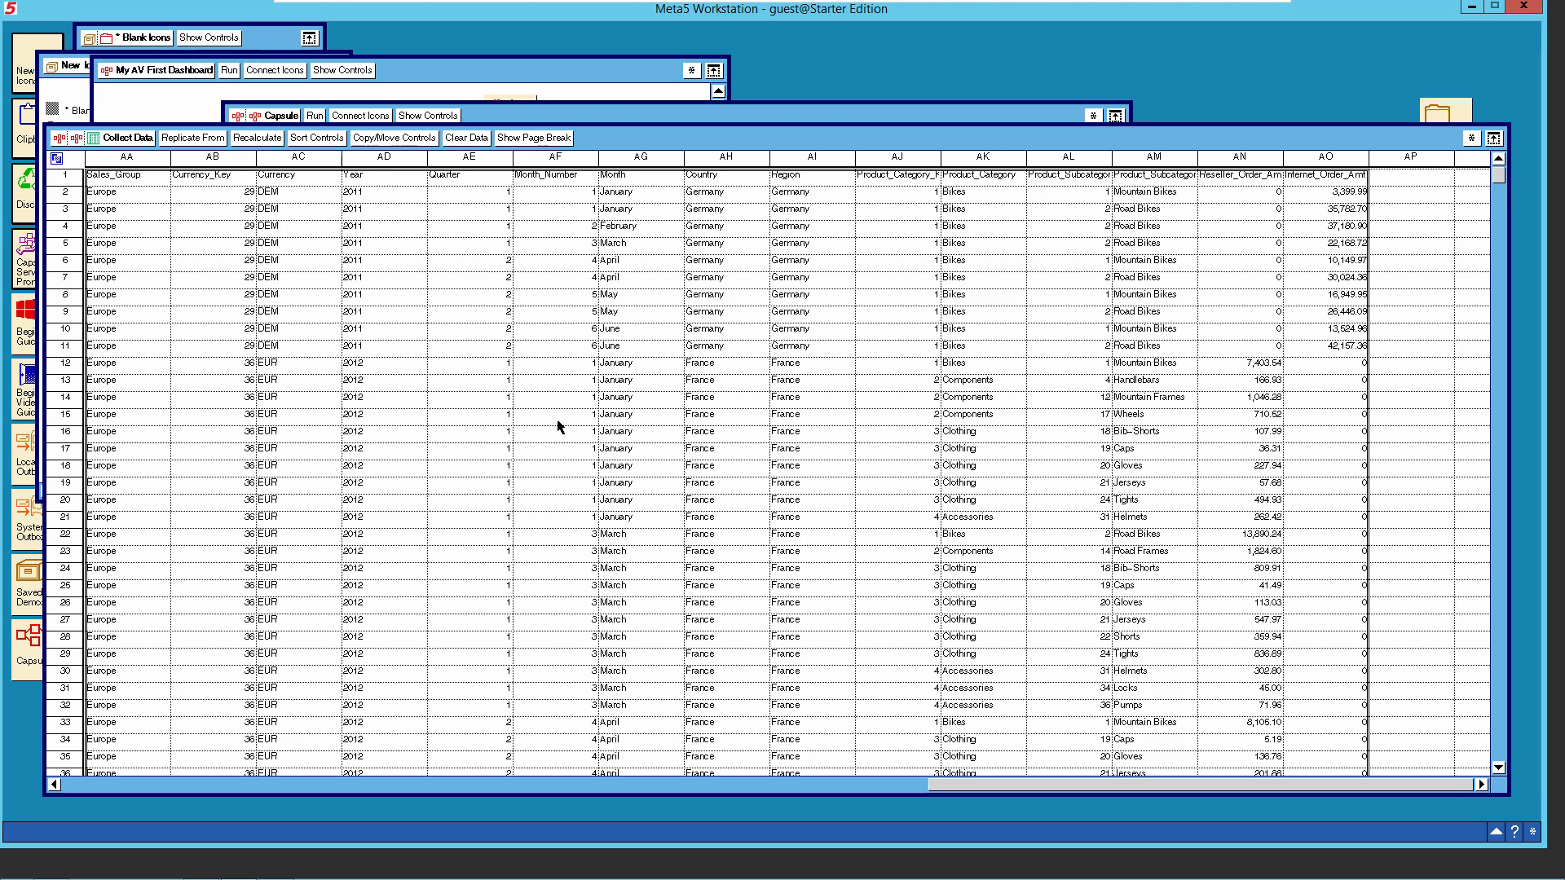
click(131, 139)
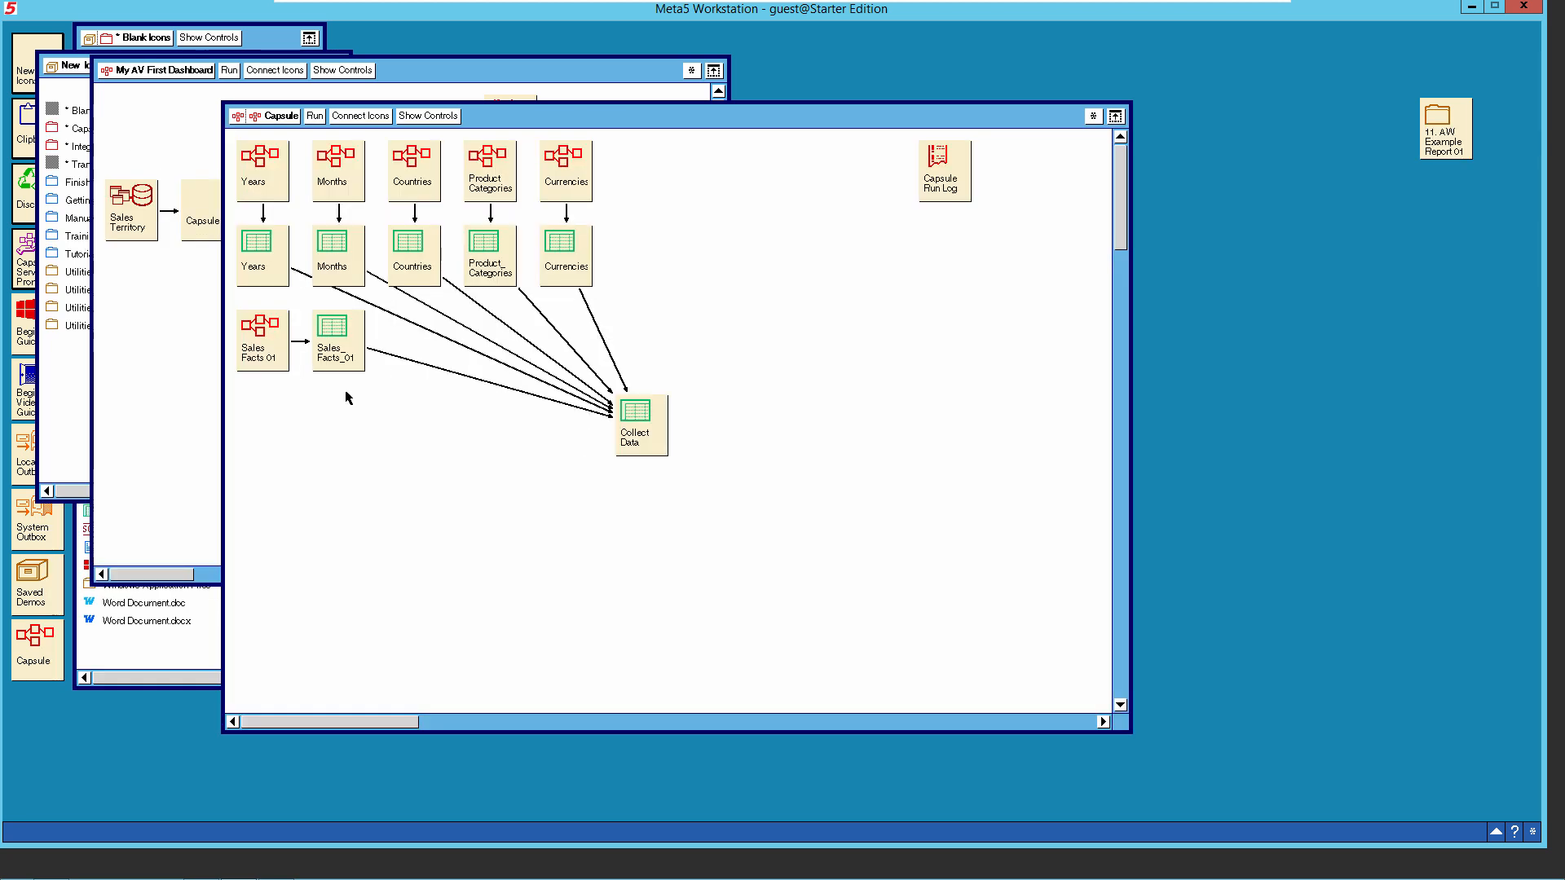
click(258, 47)
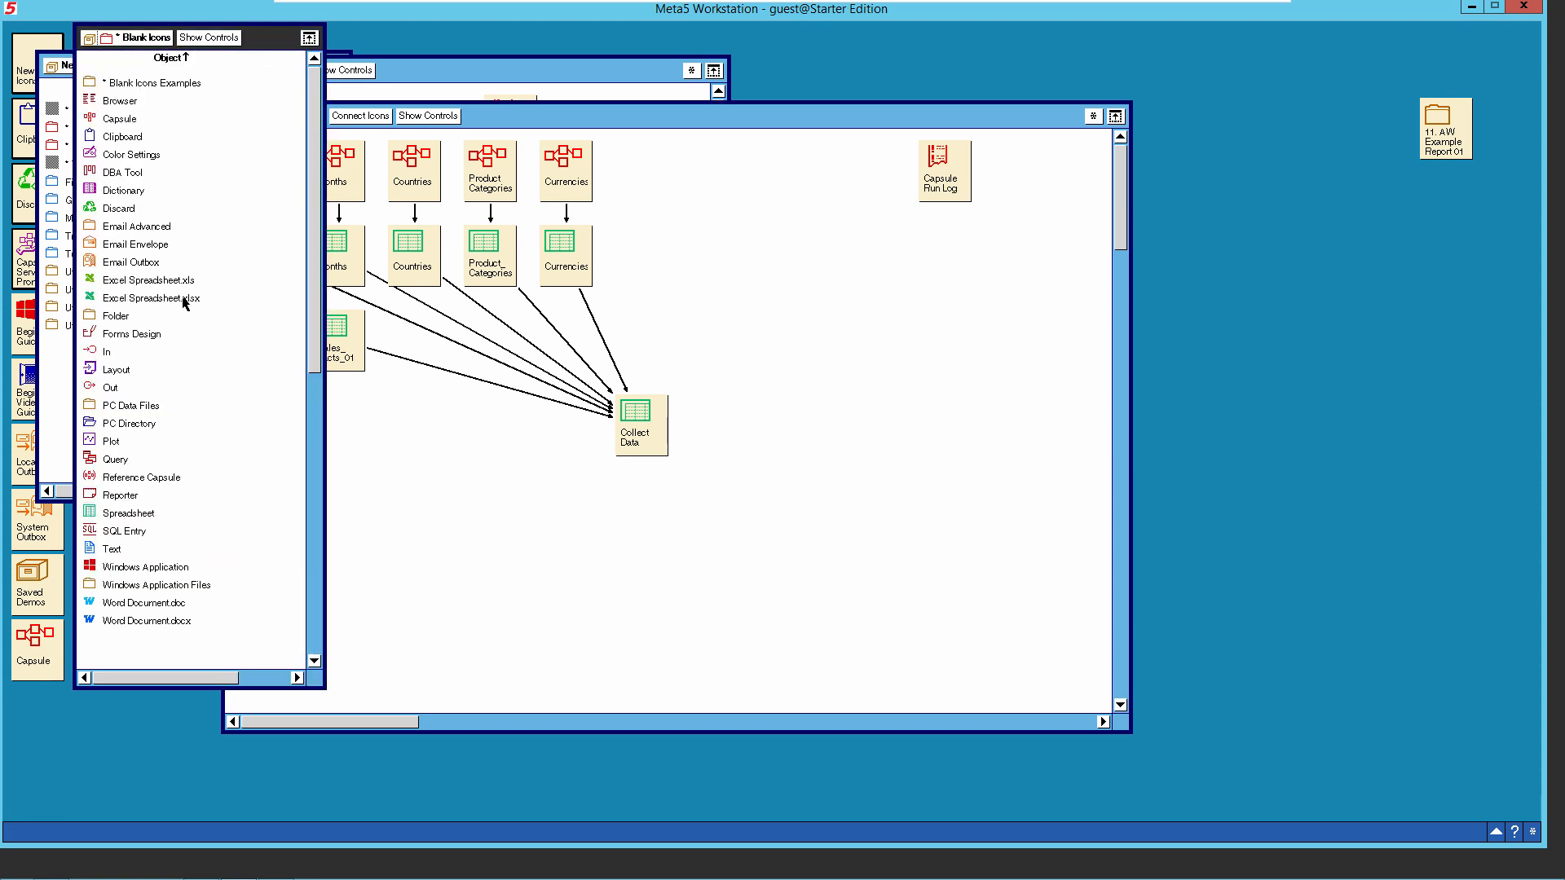
click(183, 298)
right_click(182, 298)
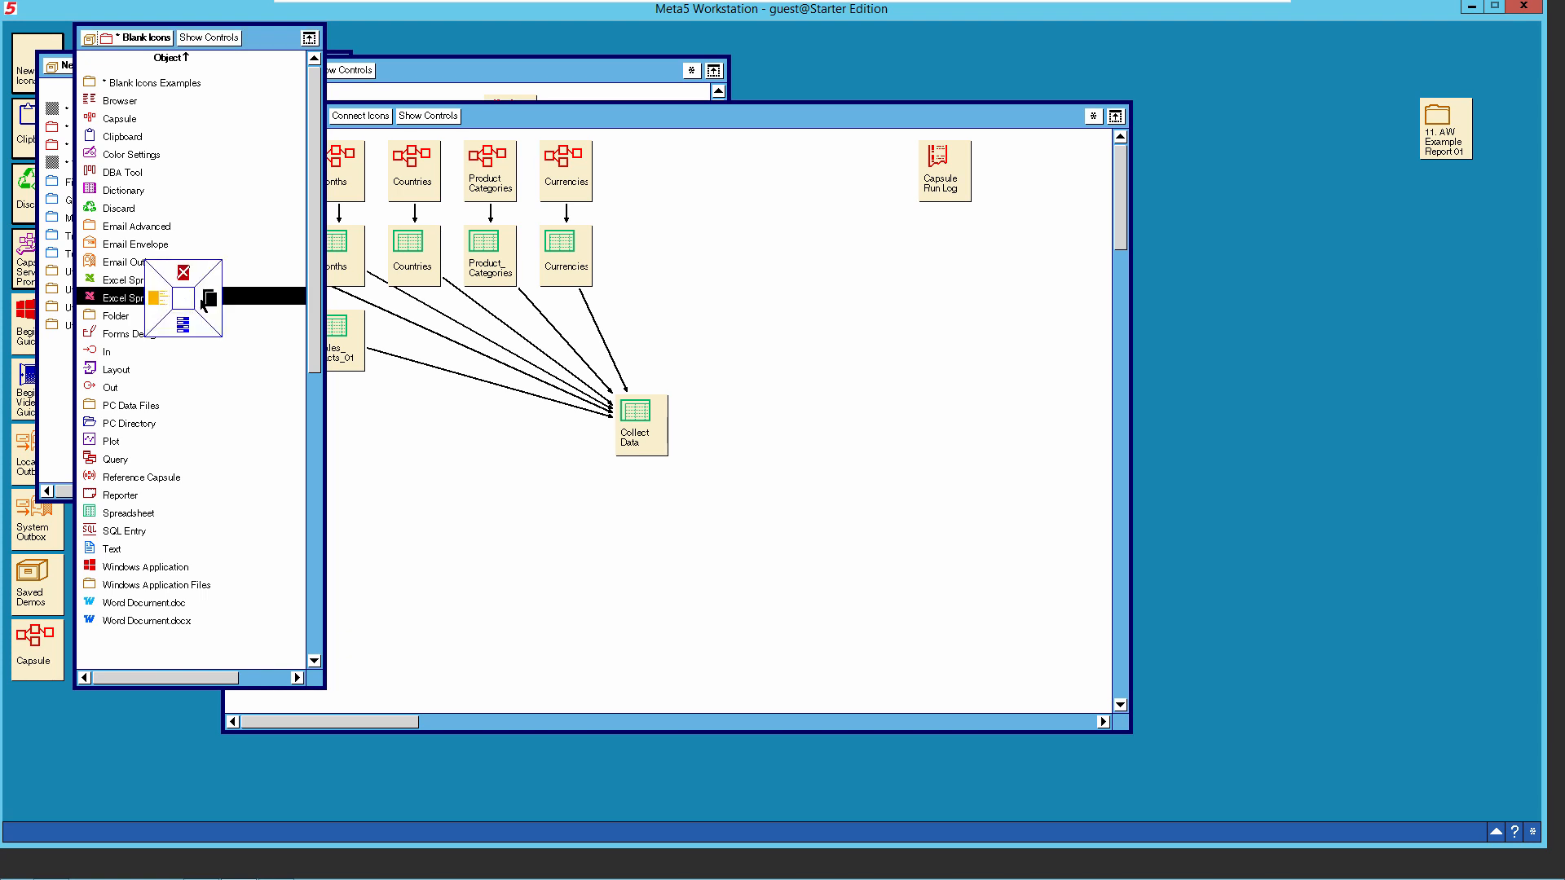
click(207, 298)
click(732, 432)
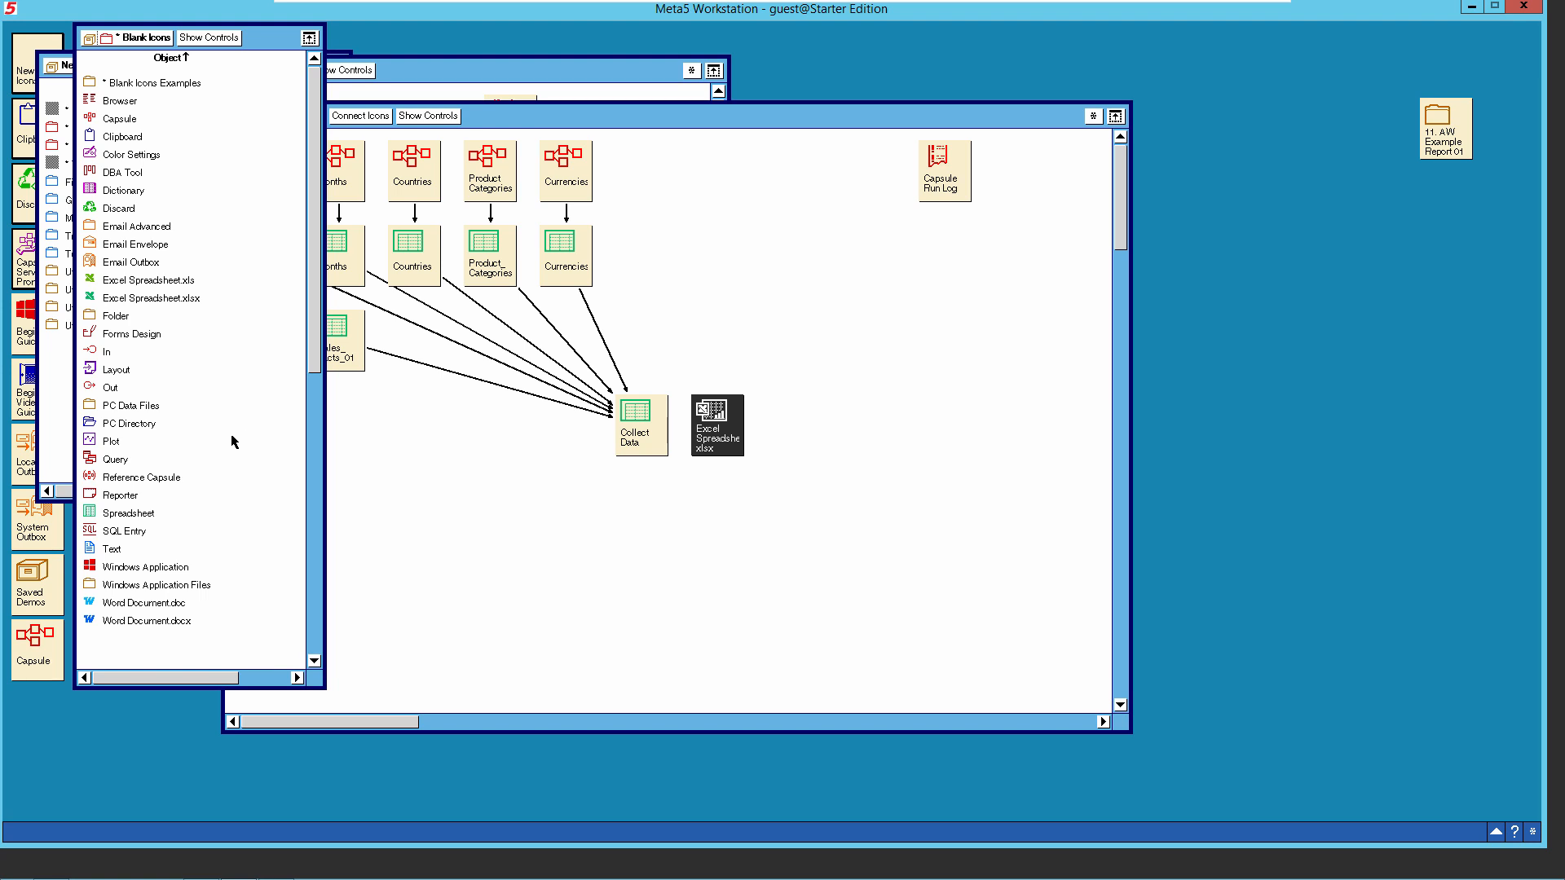
Place a blank PC Directory icon beside the Excel icon in the capsule and check its default contents.
click(136, 427)
right_click(136, 427)
click(162, 430)
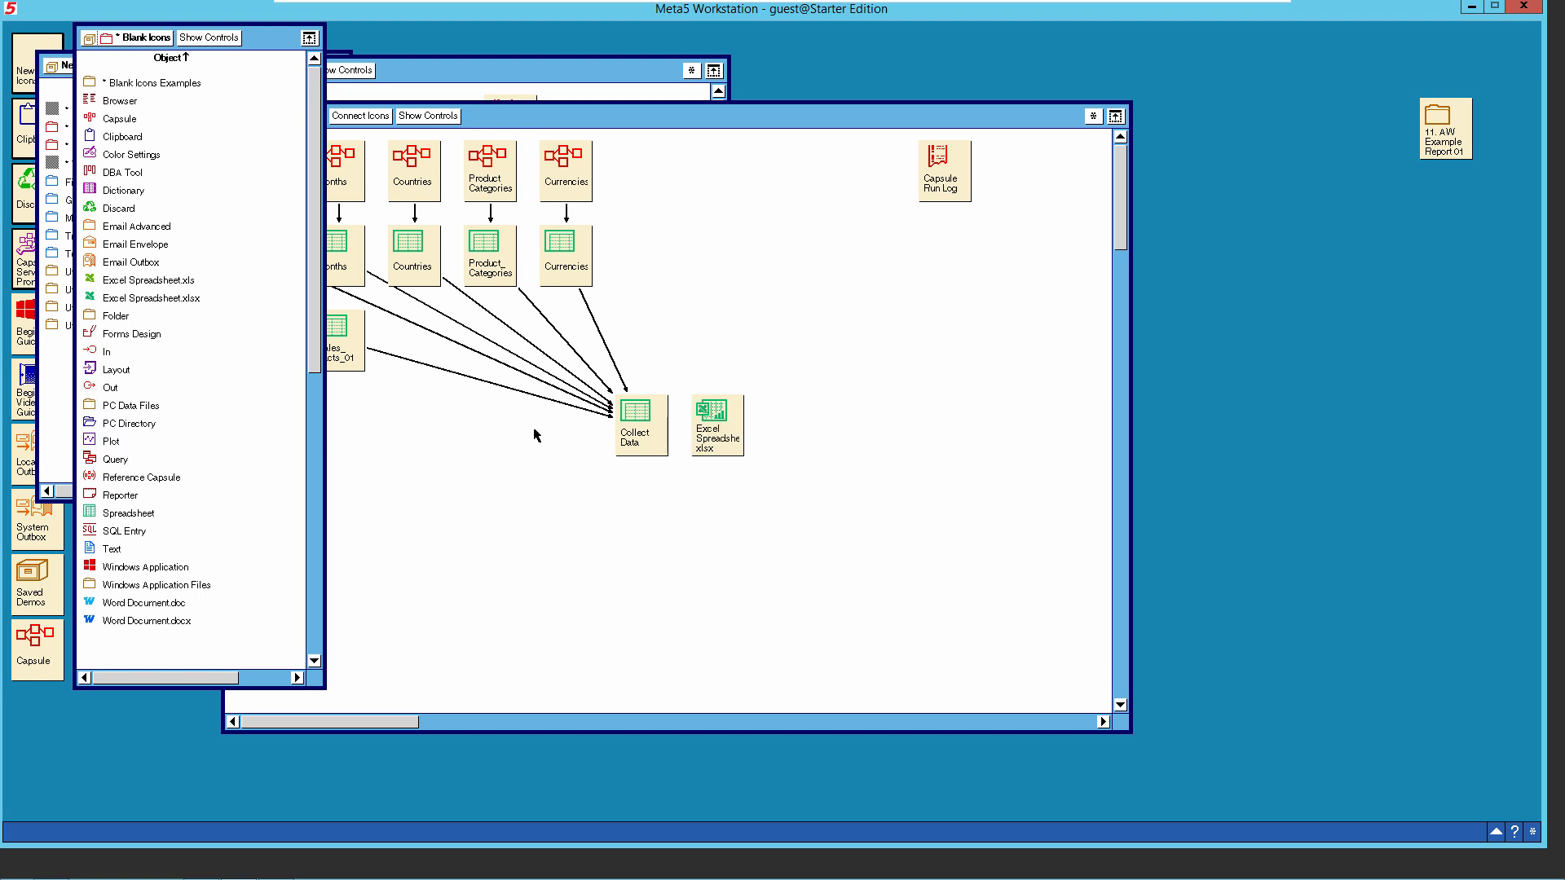
click(803, 432)
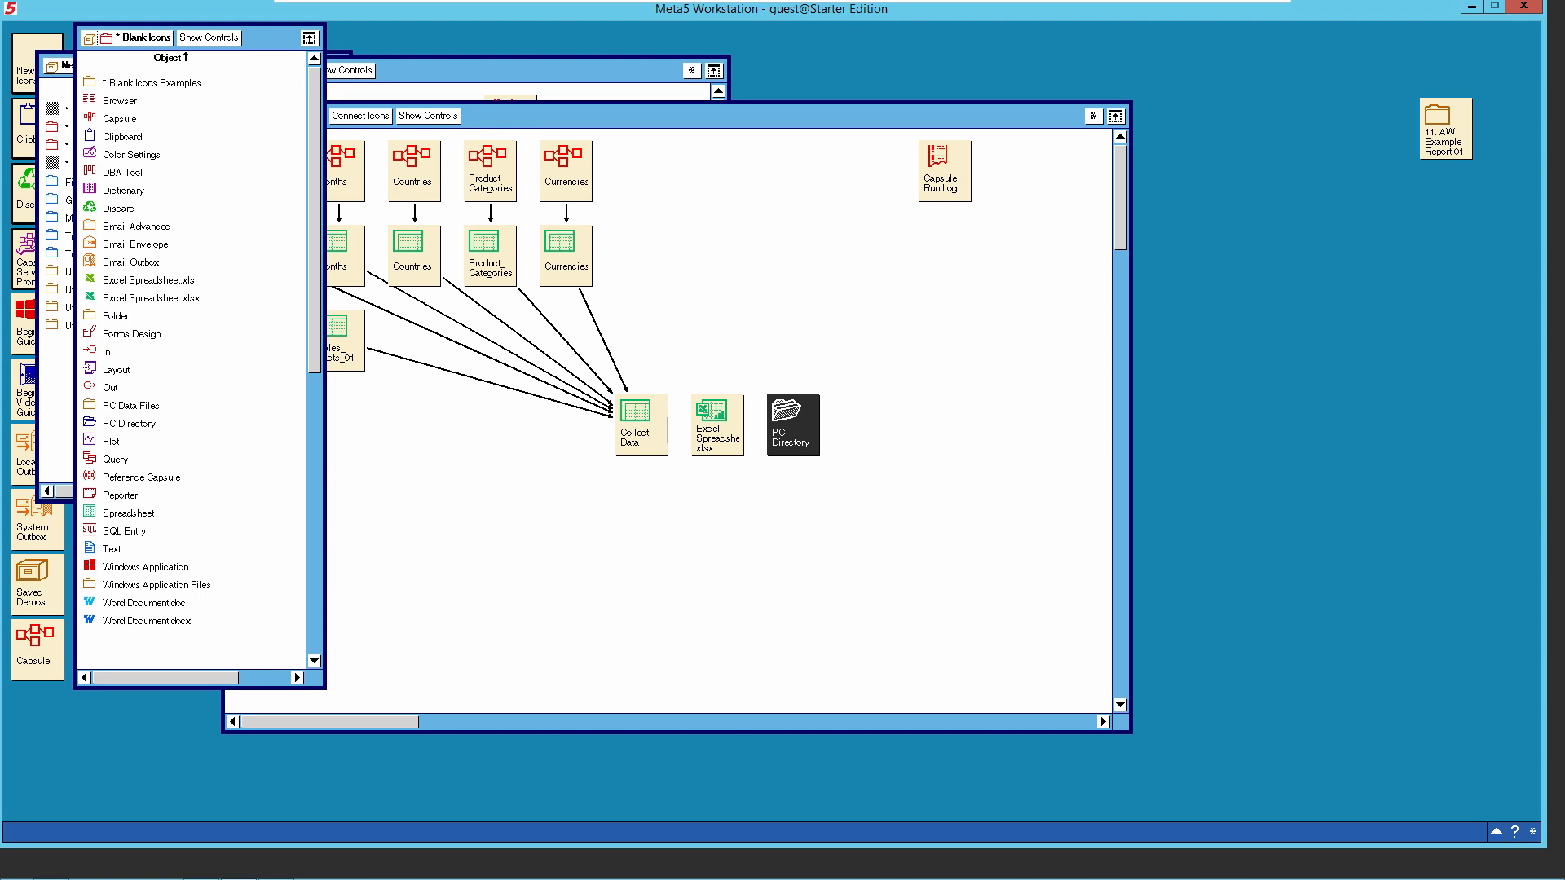
double_click(798, 434)
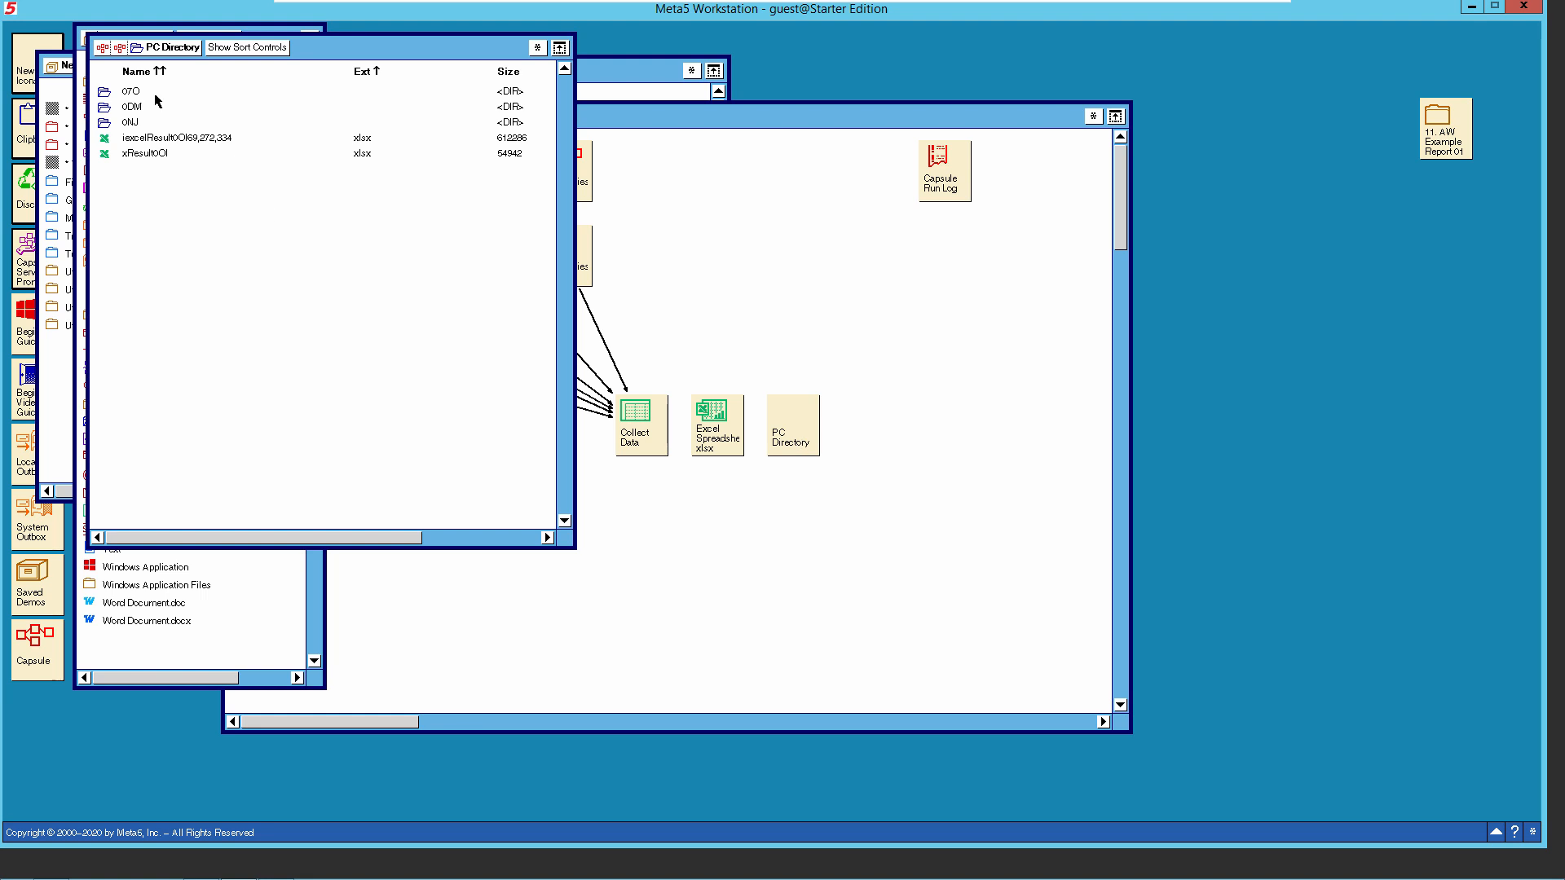
click(167, 54)
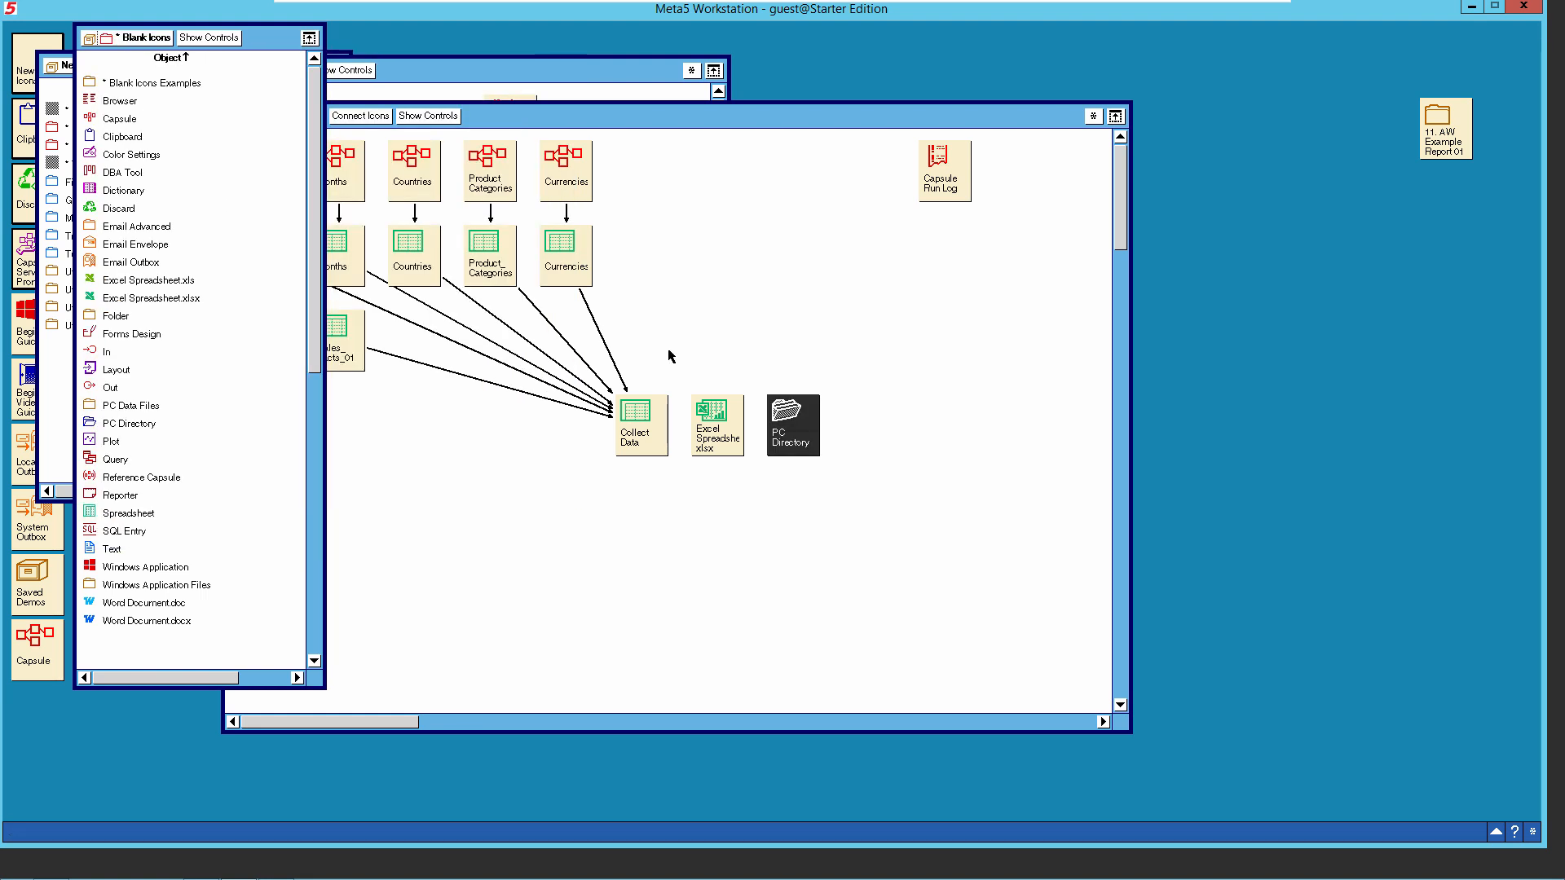
Set the PC Directory icon's directory name to C:\A_BIDA_HOSTING.
right_click(793, 423)
click(795, 453)
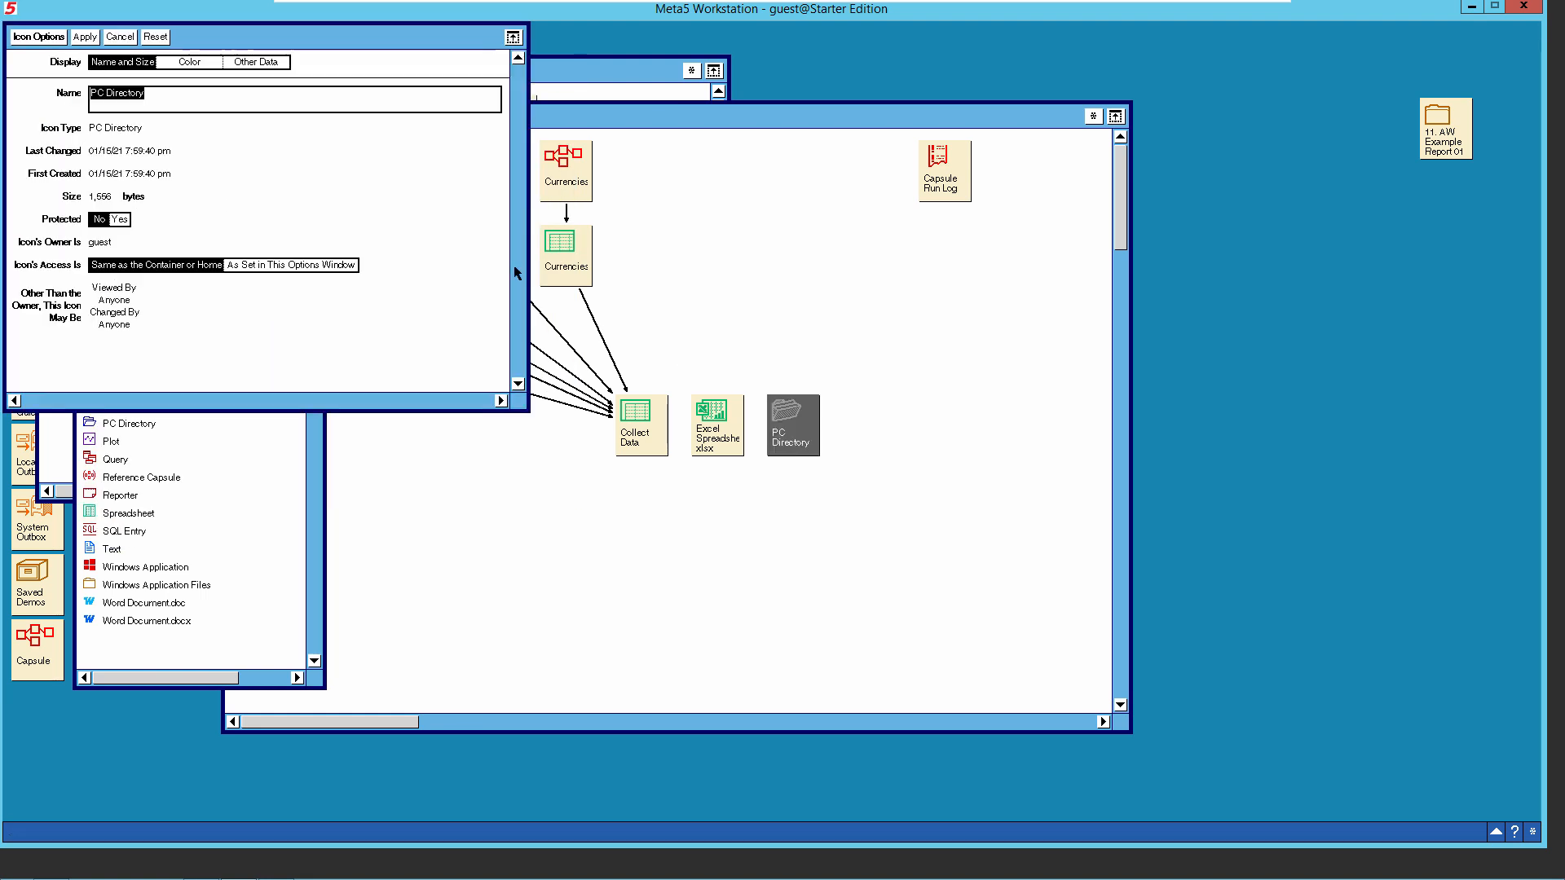
click(261, 62)
click(208, 95)
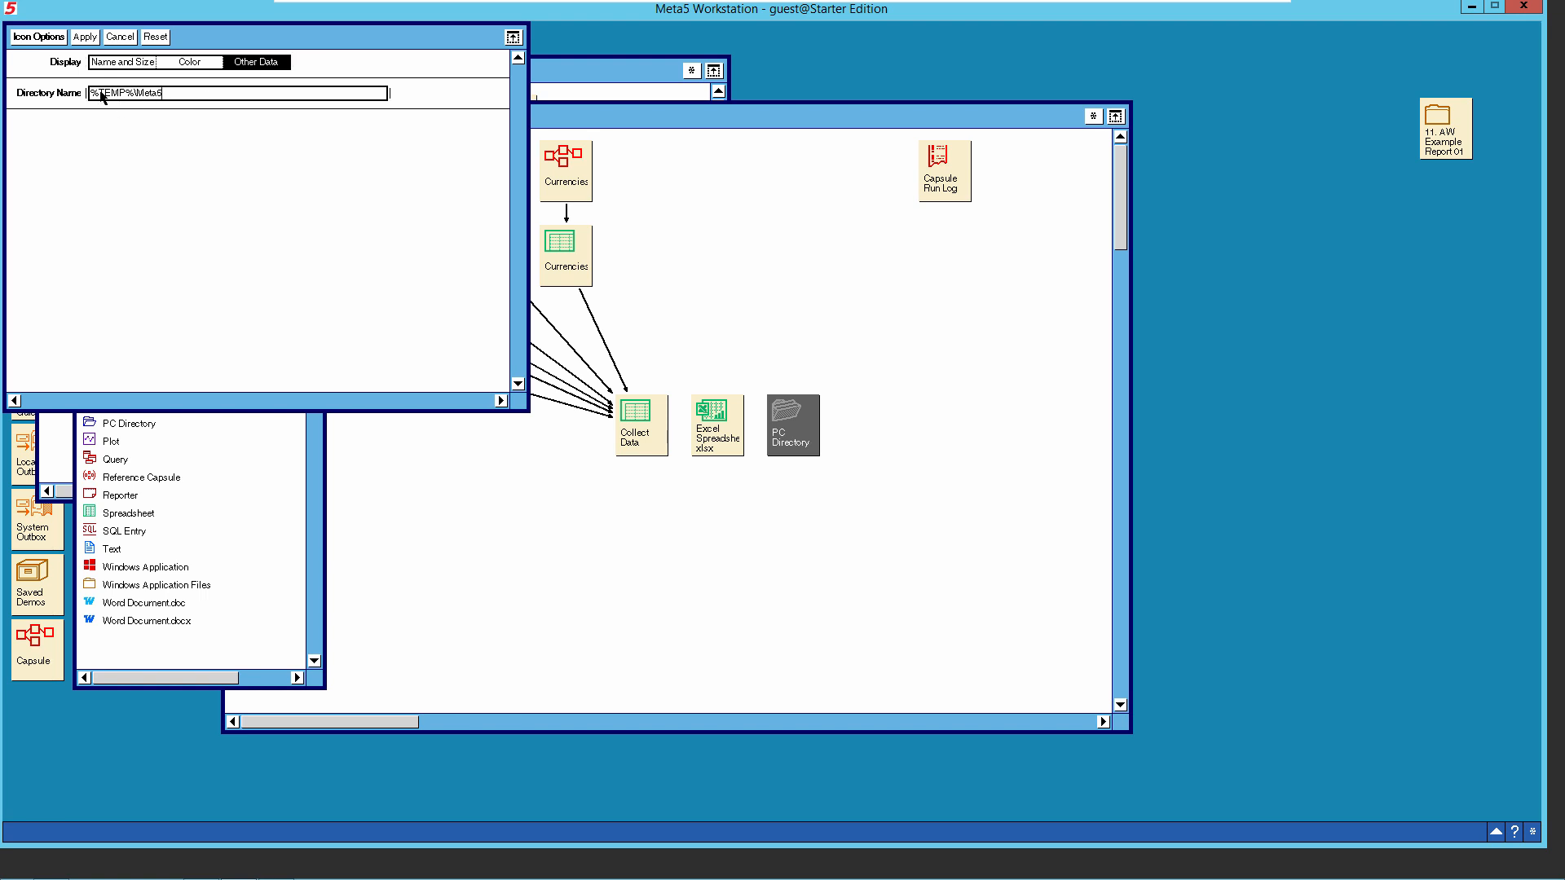
key(BackSpace)
key(BackSpace)
key(BackSpace)
key(BackSpace)
key(BackSpace)
key(BackSpace)
key(BackSpace)
key(BackSpace)
key(BackSpace)
key(BackSpace)
key(BackSpace)
text(C:\A_BIDA_HOSTING)
click(85, 39)
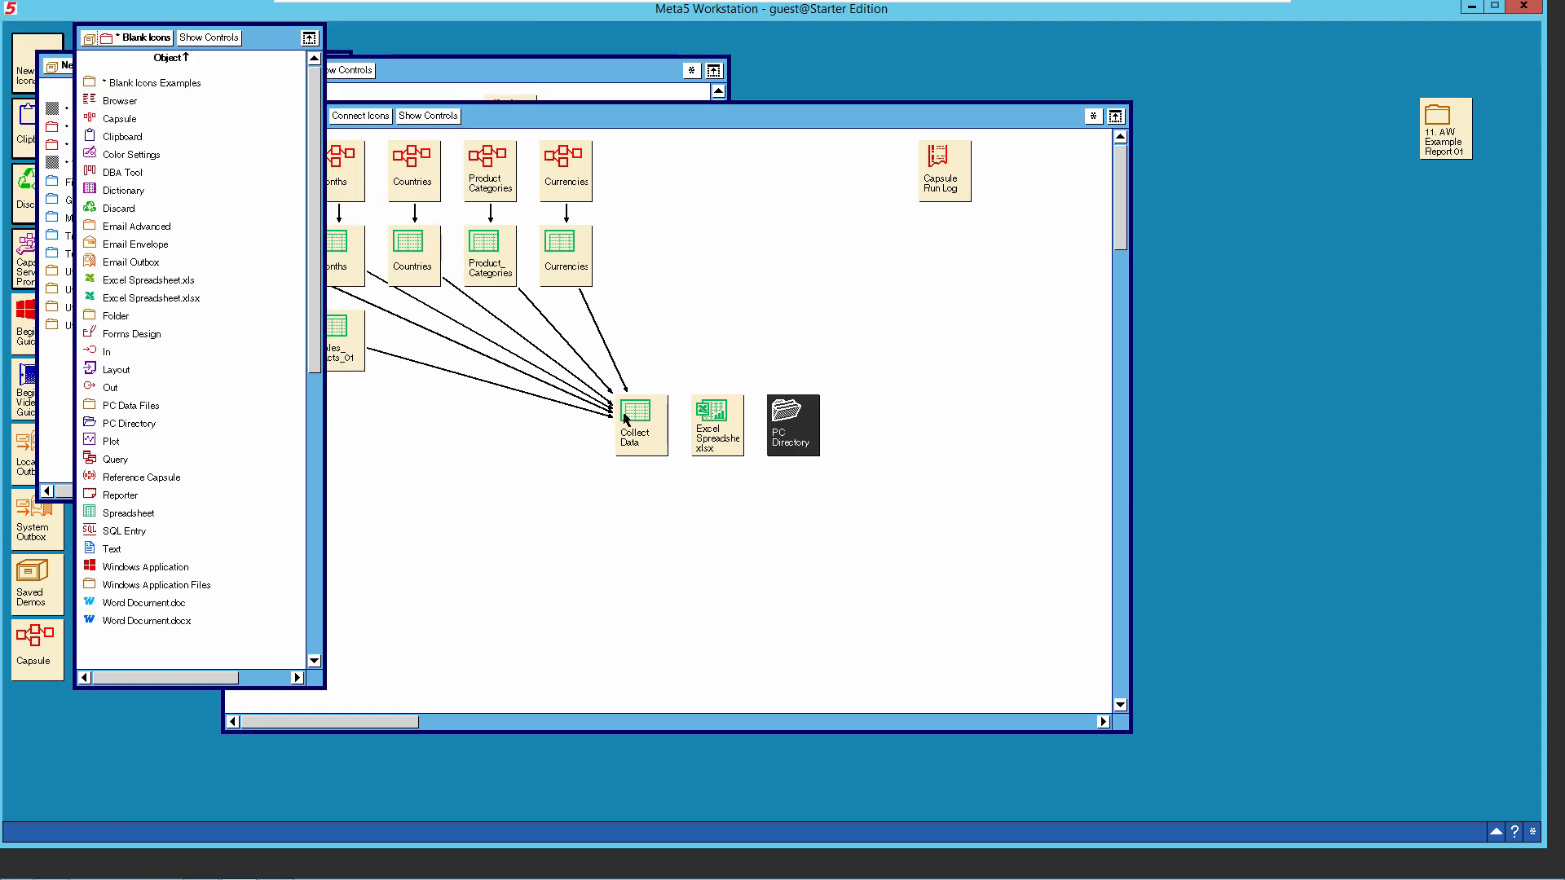
Rename the Excel spreadsheet icon as EX01_Sample_Report_01_Data.xlsx.
click(715, 432)
right_click(716, 432)
click(714, 453)
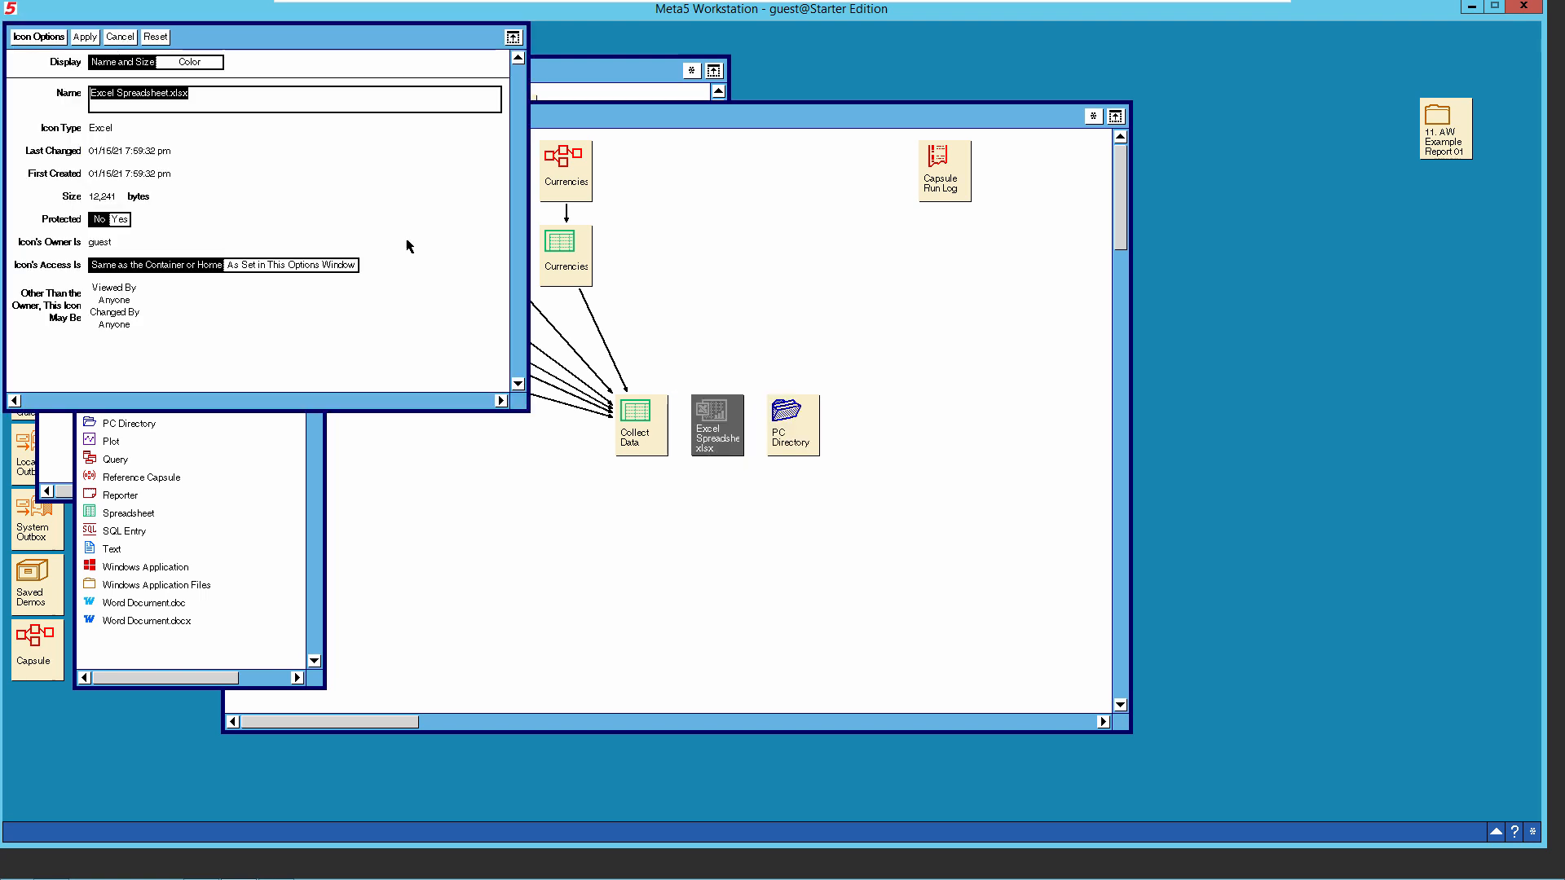
click(169, 95)
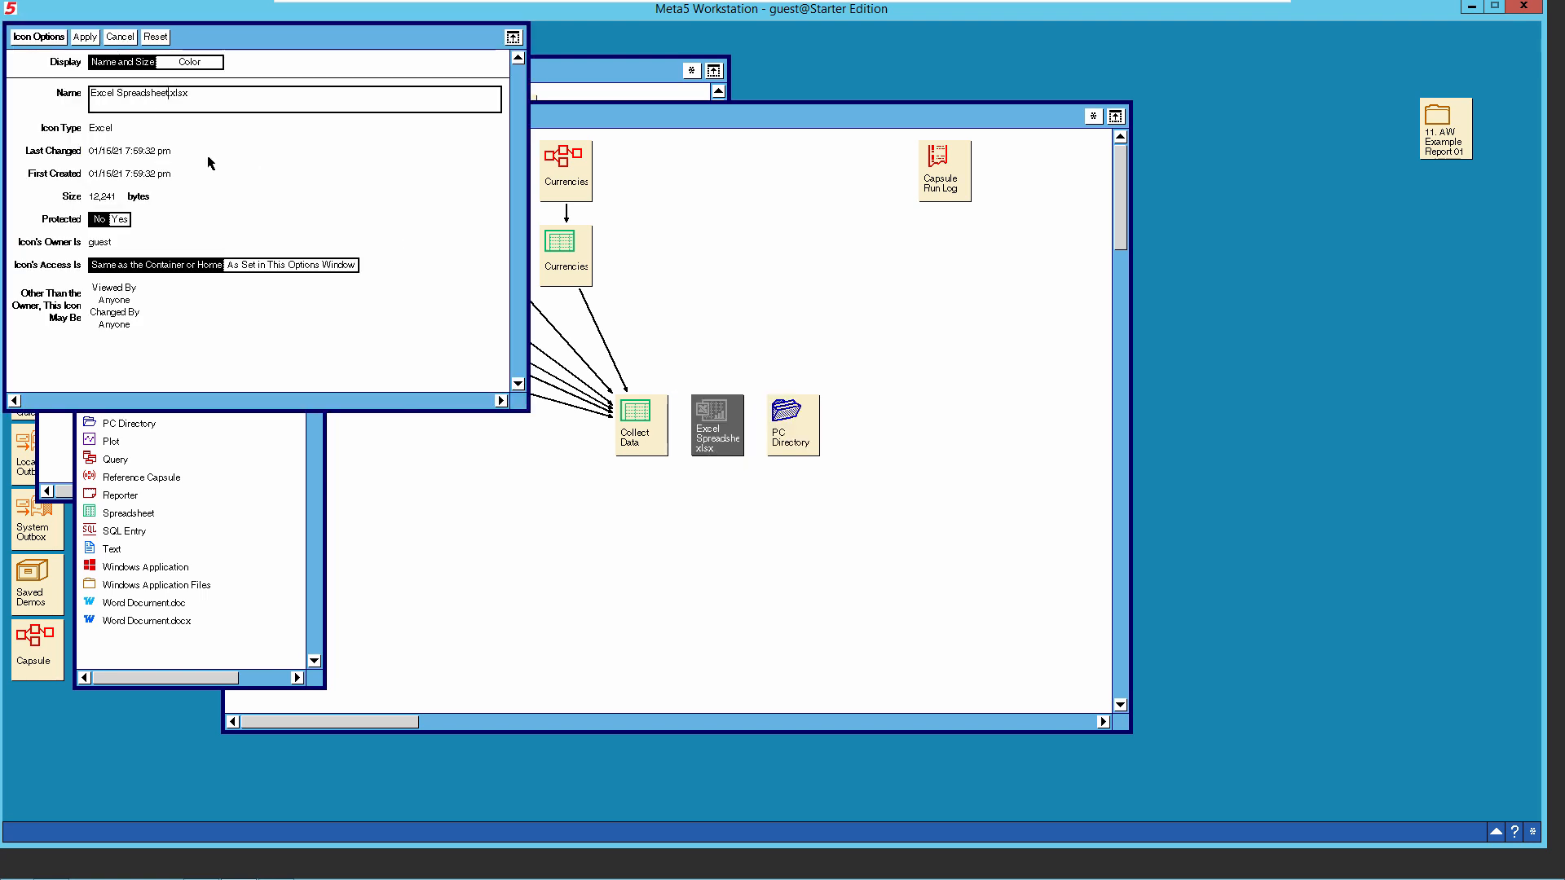
key(BackSpace)
key(BackSpace)
key(BackSpace)
key(BackSpace)
key(BackSpace)
key(BackSpace)
key(BackSpace)
key(BackSpace)
key(BackSpace)
key(BackSpace)
key(BackSpace)
key(BackSpace)
key(BackSpace)
key(BackSpace)
key(BackSpace)
key(BackSpace)
key(BackSpace)
text(EX01)
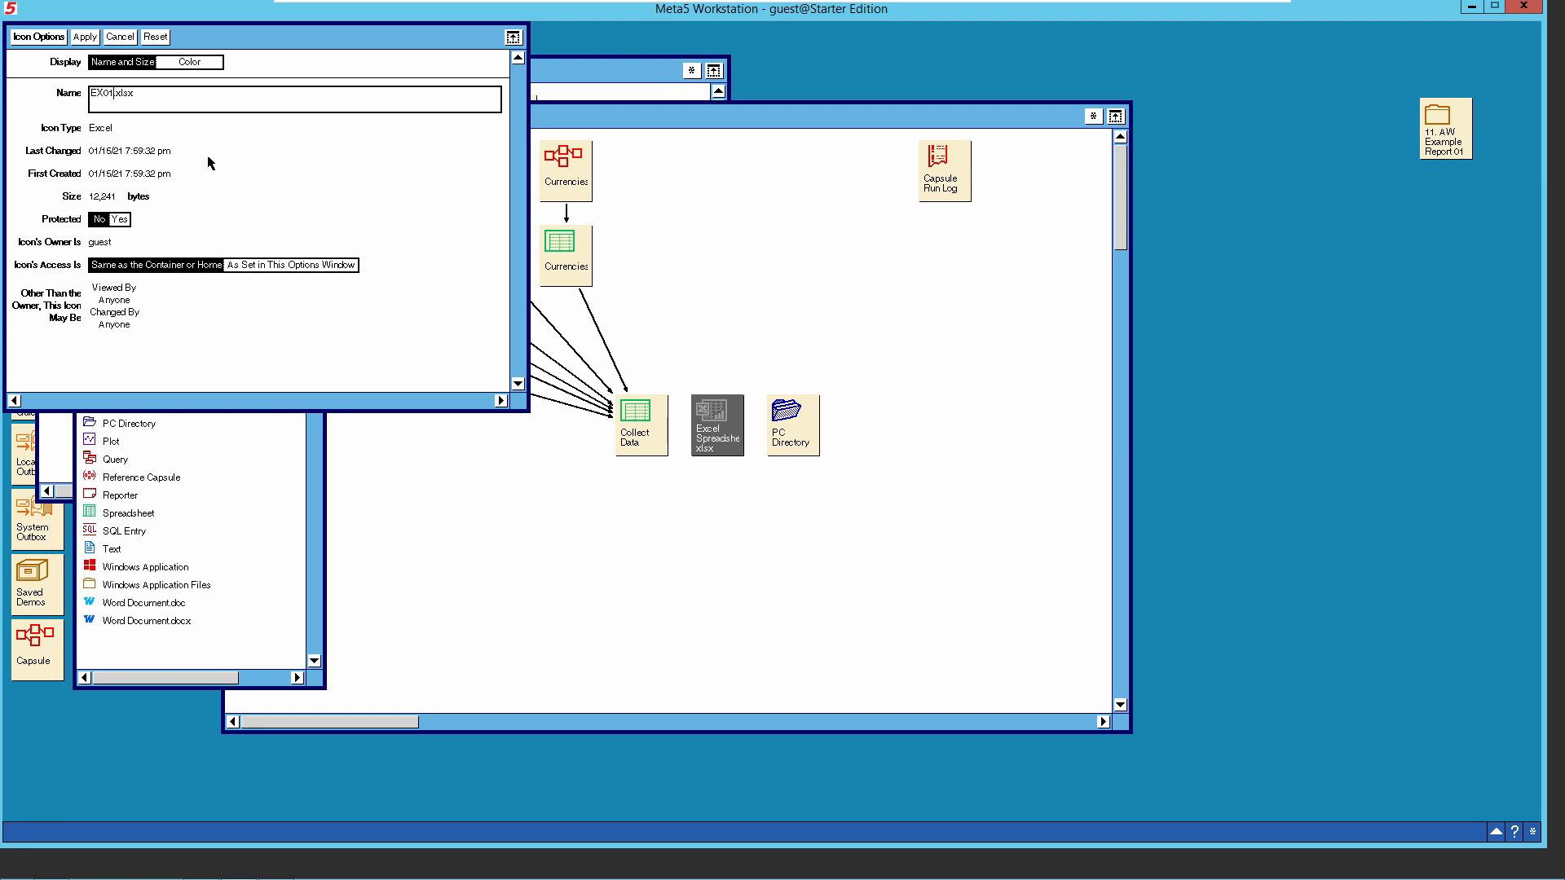
text(_Sample_Report_01_Data)
click(85, 38)
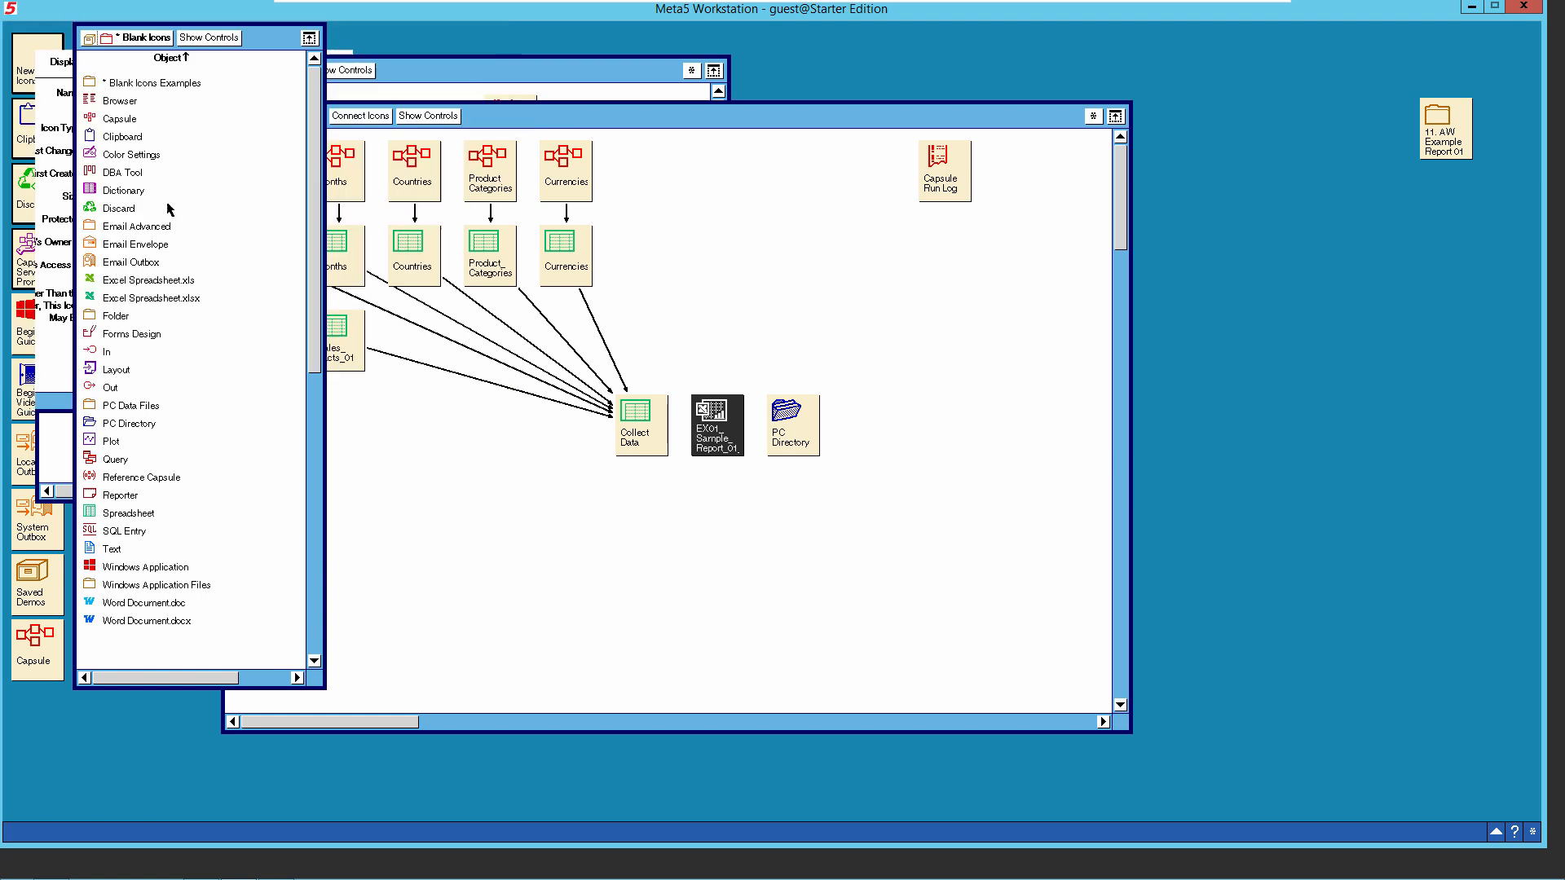
Connect the EX01_Sample_Report_01_Data.xlsx icon to the PC Directory icon with an arrow.
click(699, 441)
click(711, 515)
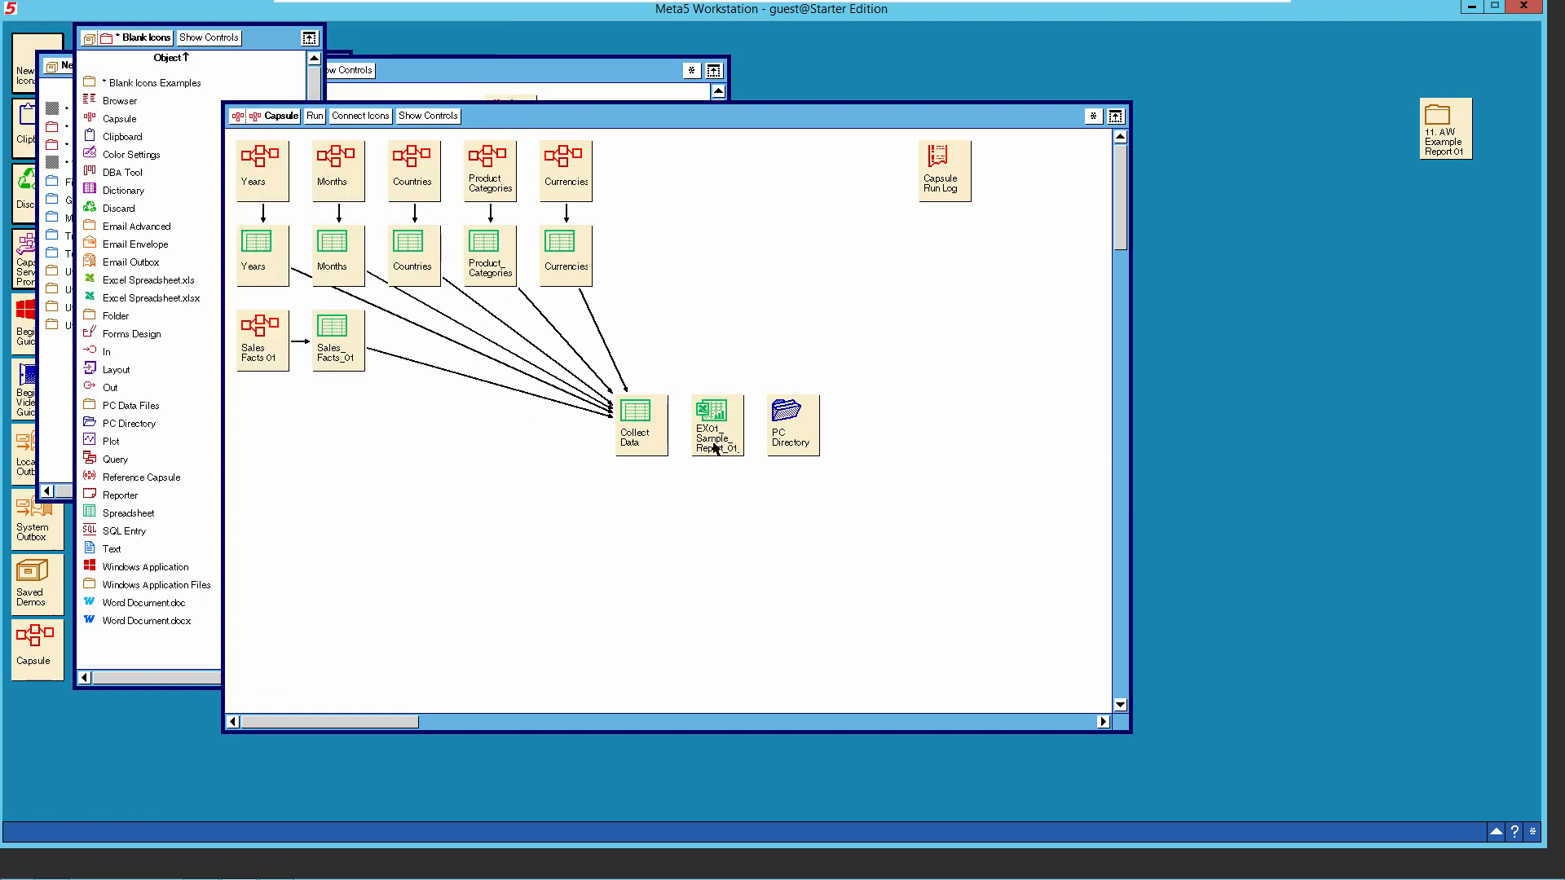
click(719, 441)
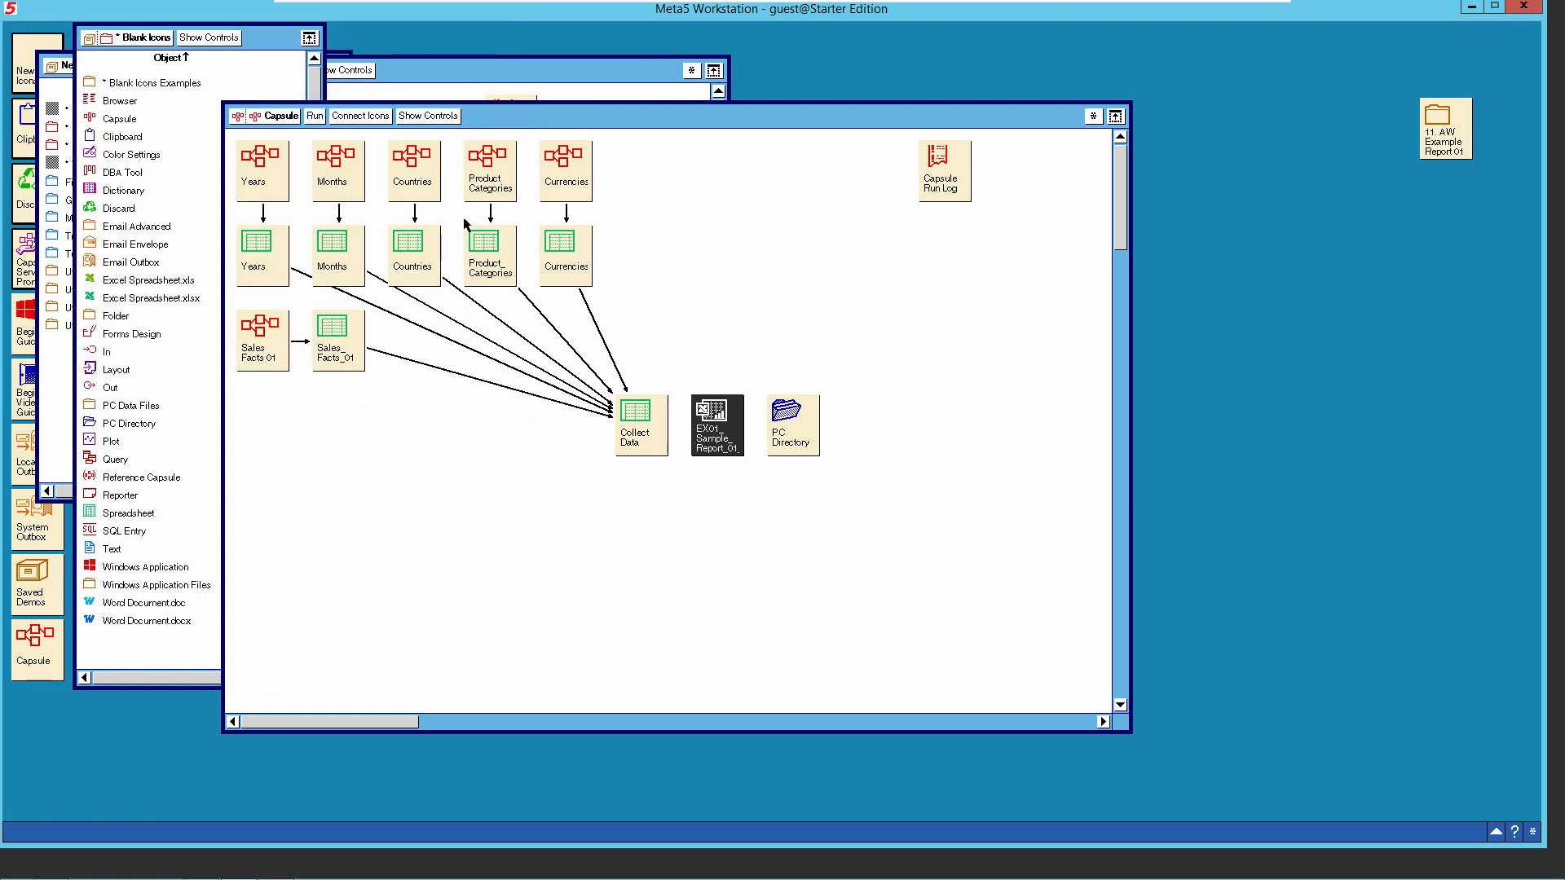
click(375, 119)
click(790, 427)
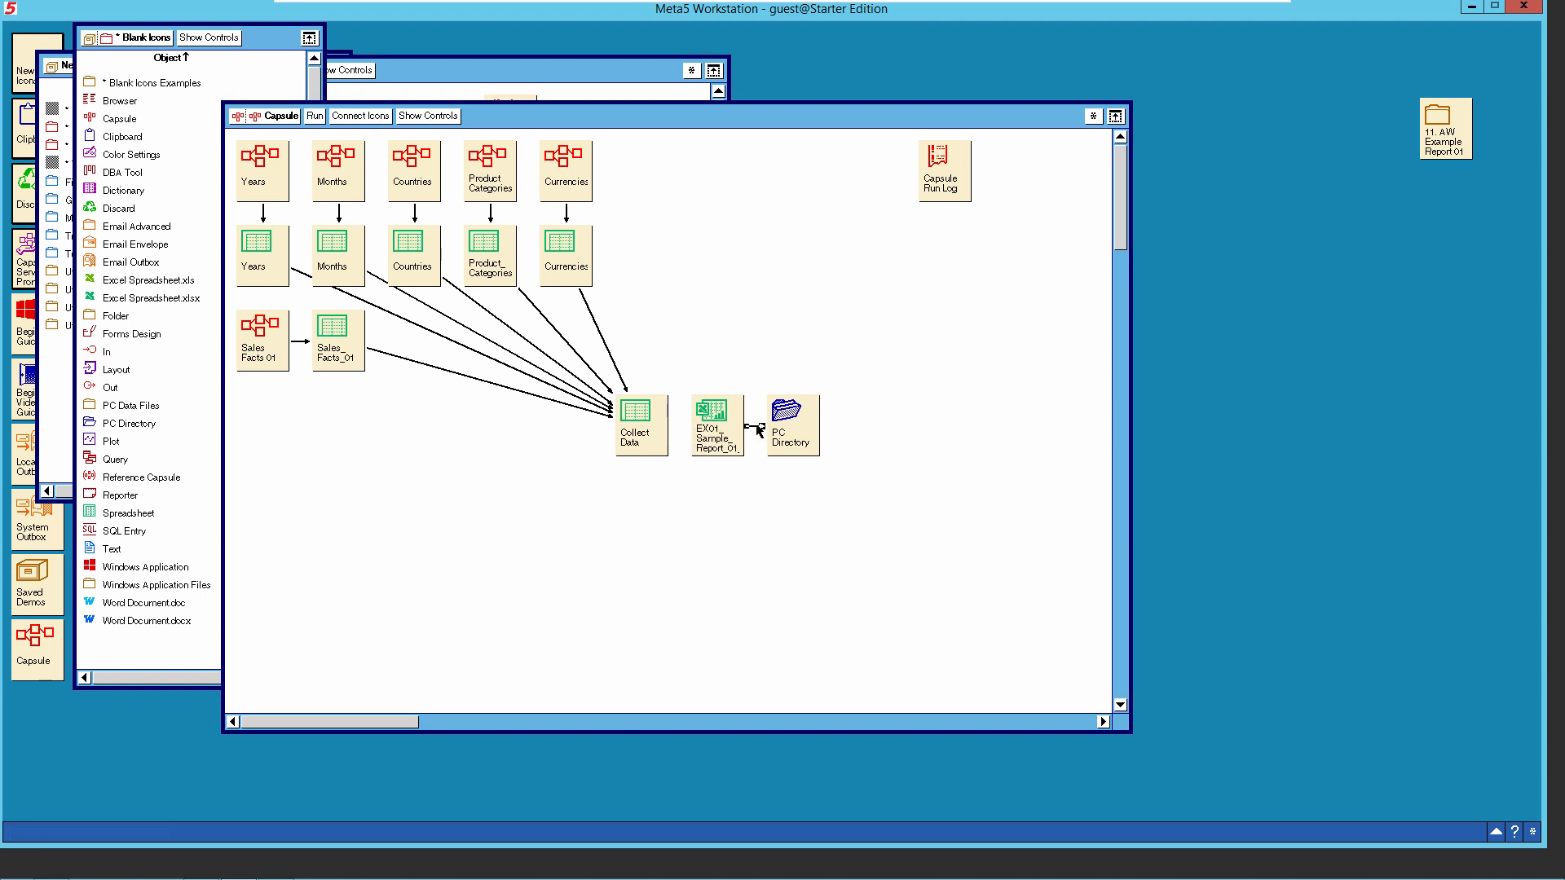
Set the destination area of the arrow to PC Directory to Other with the region name EX01_Sample_Report_01_Data.xlsx.
right_click(757, 426)
click(758, 452)
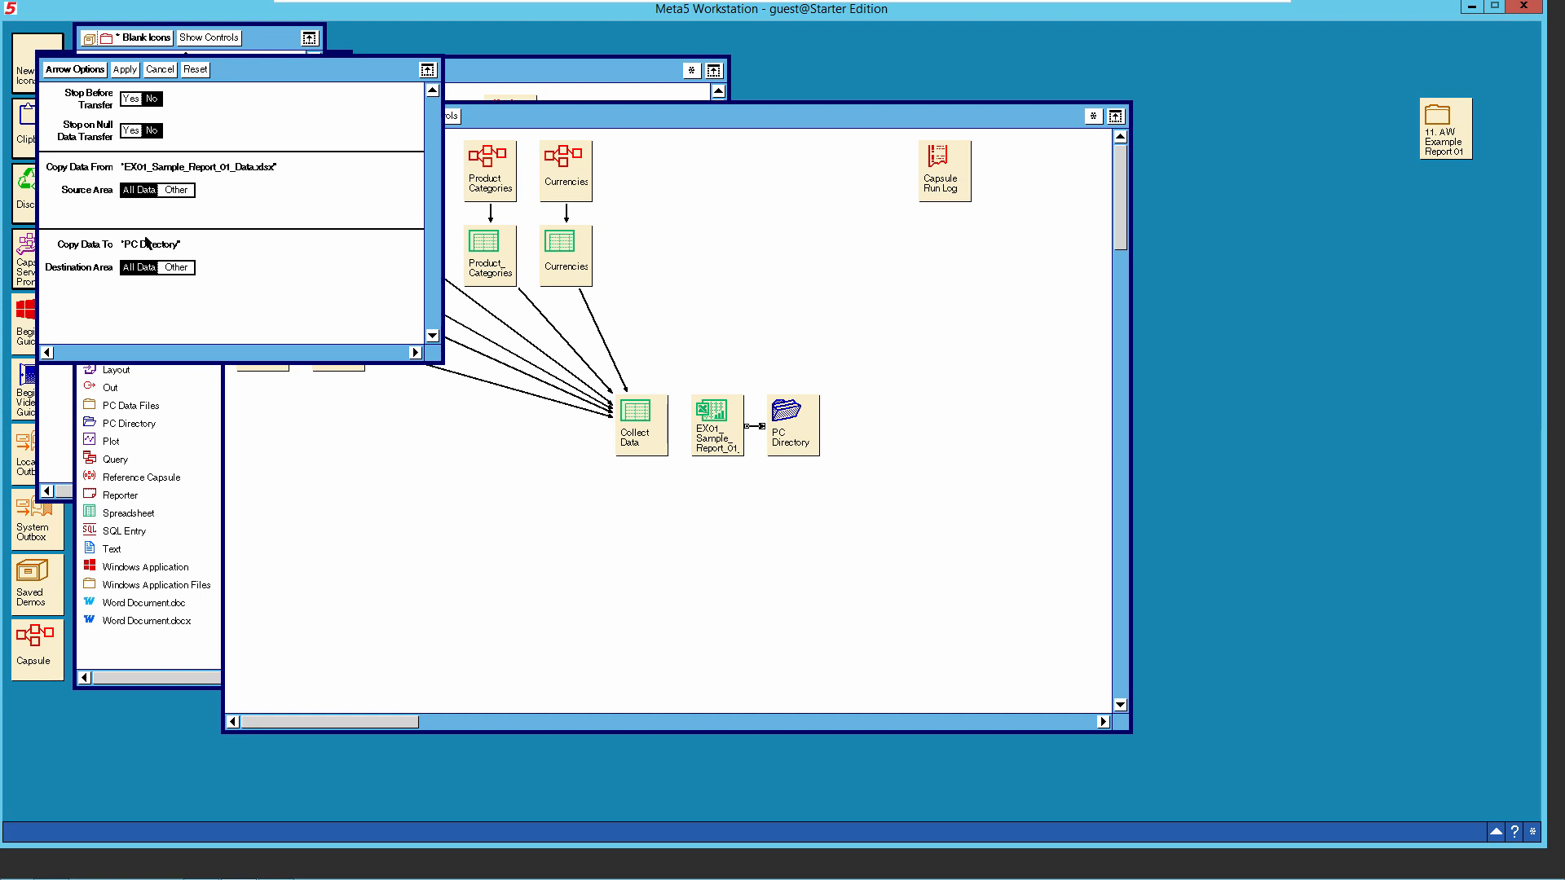
click(177, 274)
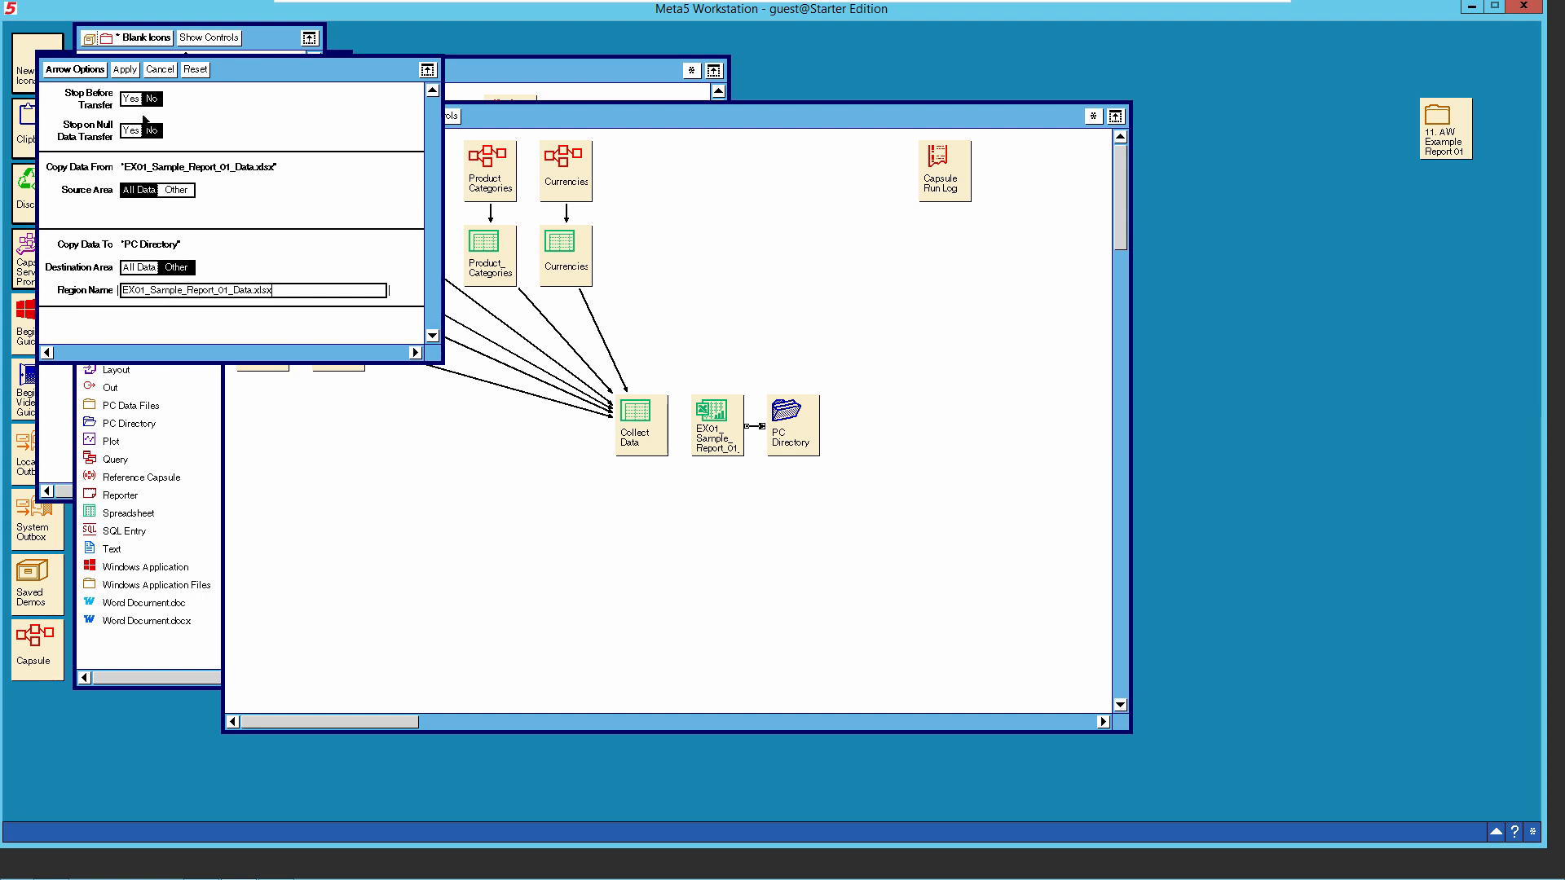
click(127, 70)
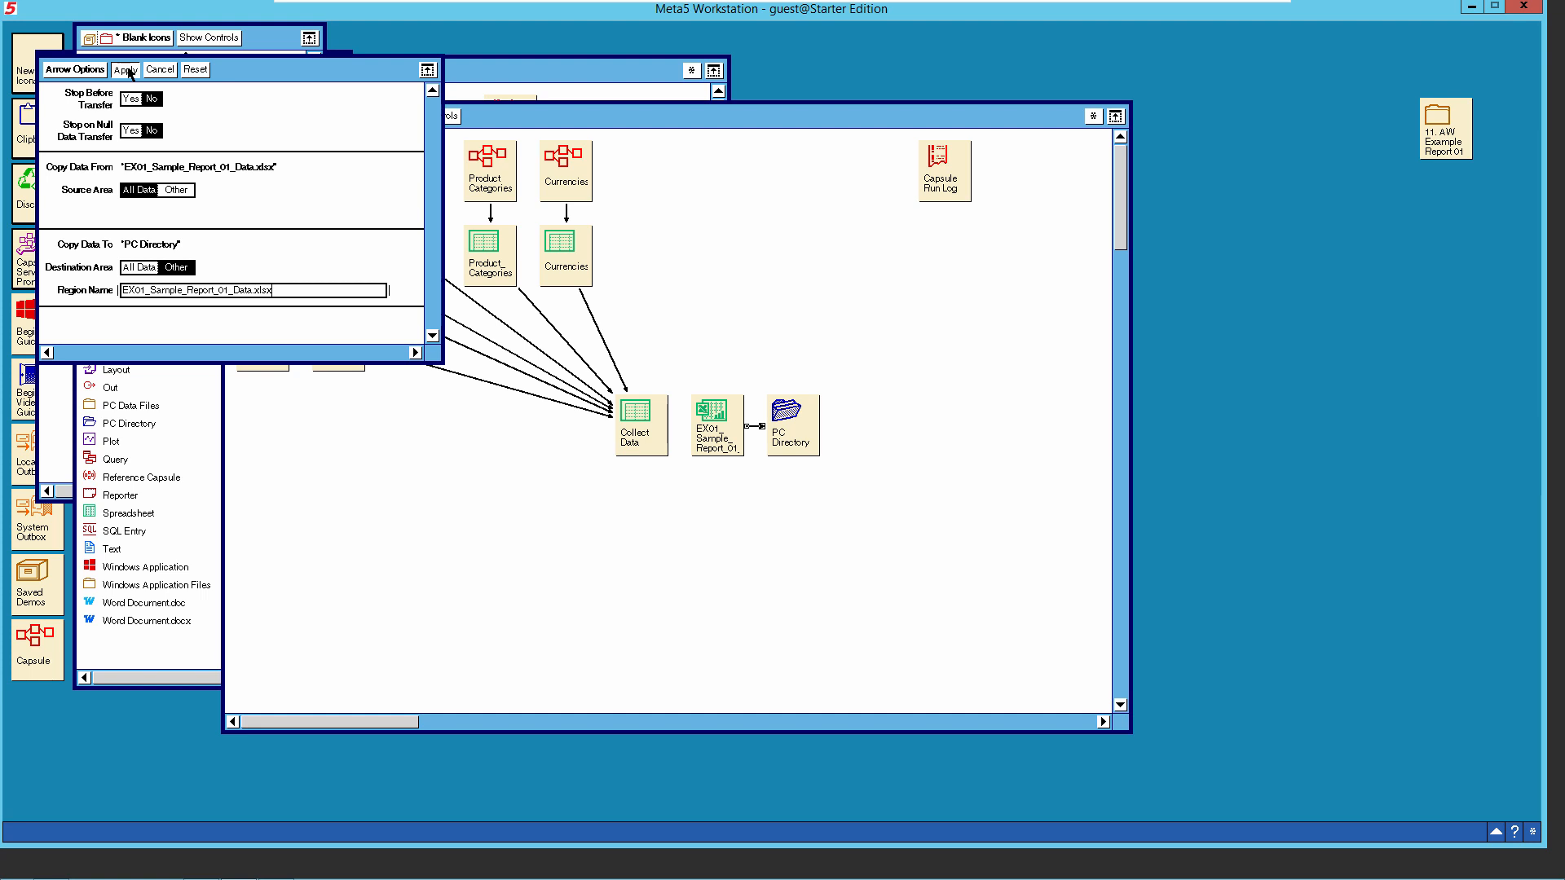
click(79, 70)
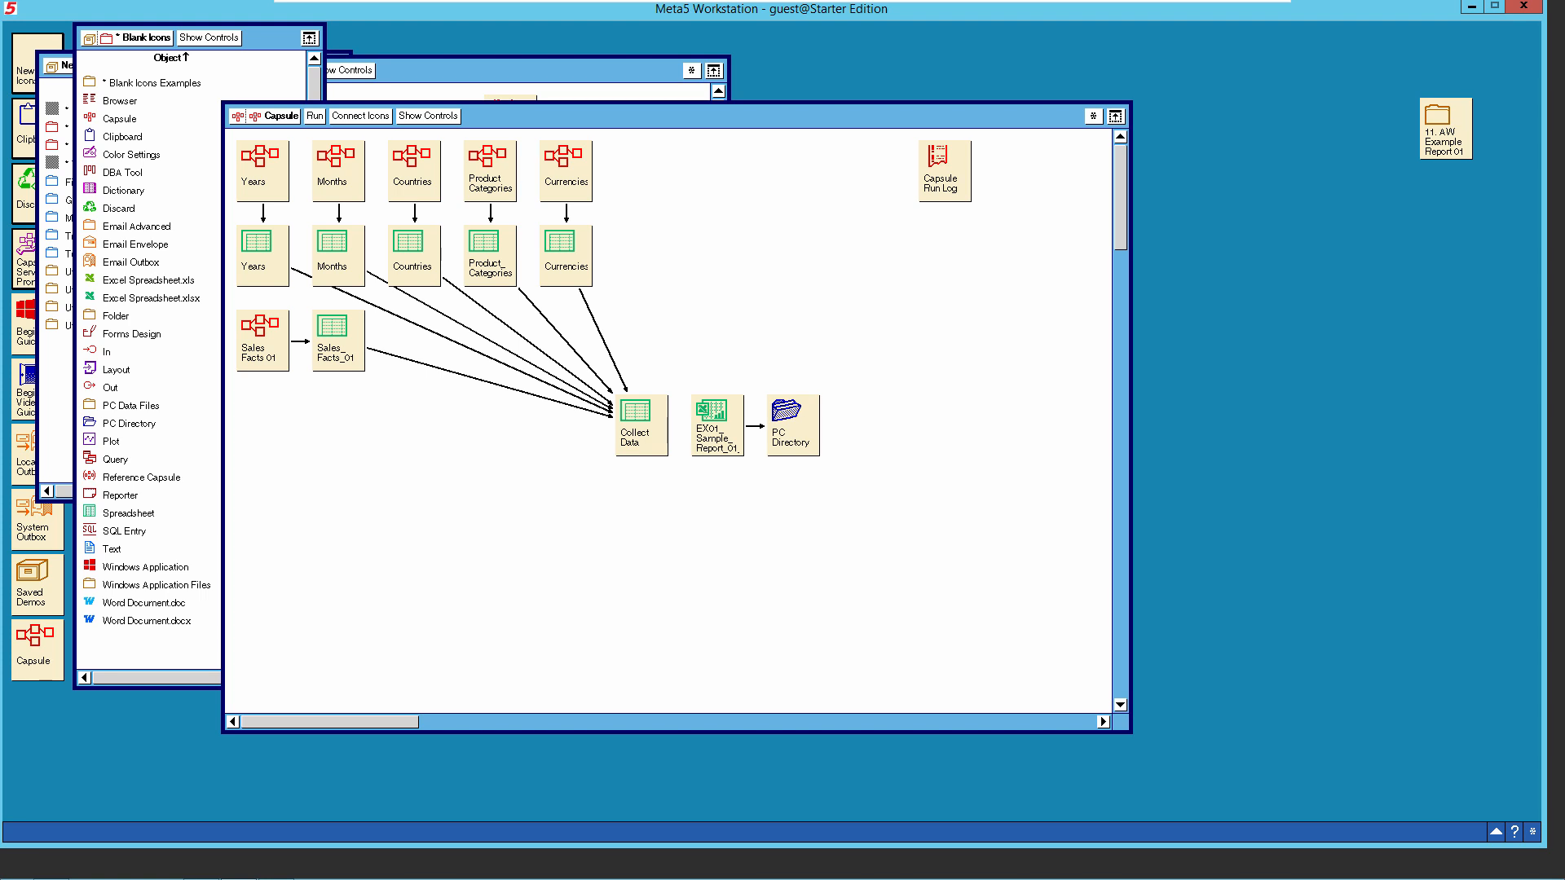
Open the EX01_Sample_Report_01_Data workbook in Excel and show the ribbon tabs, commands and formula bar.
double_click(723, 440)
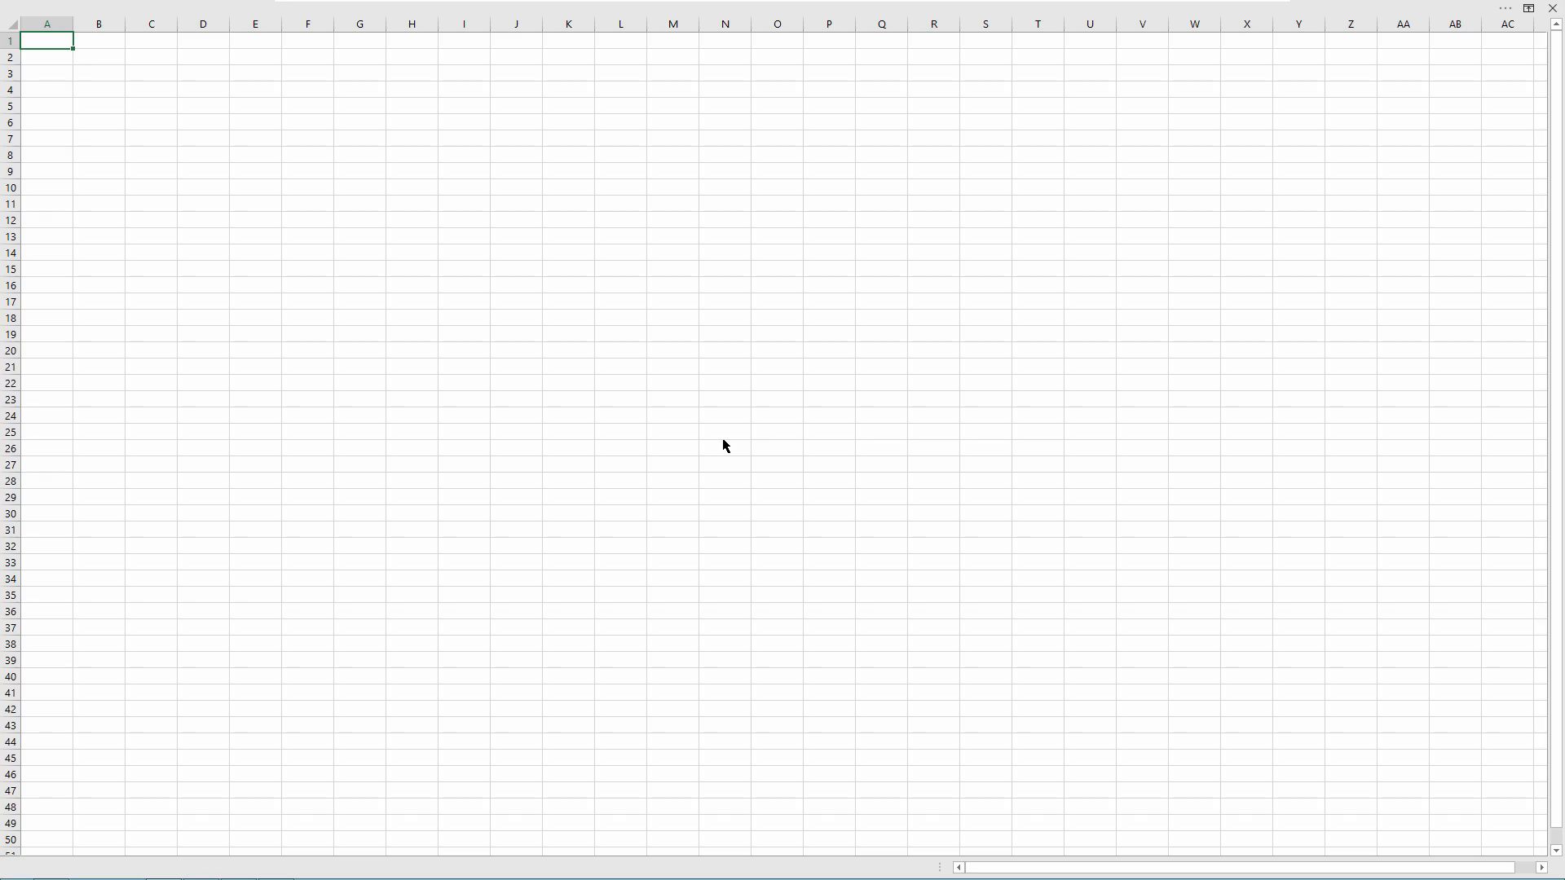
click(1528, 11)
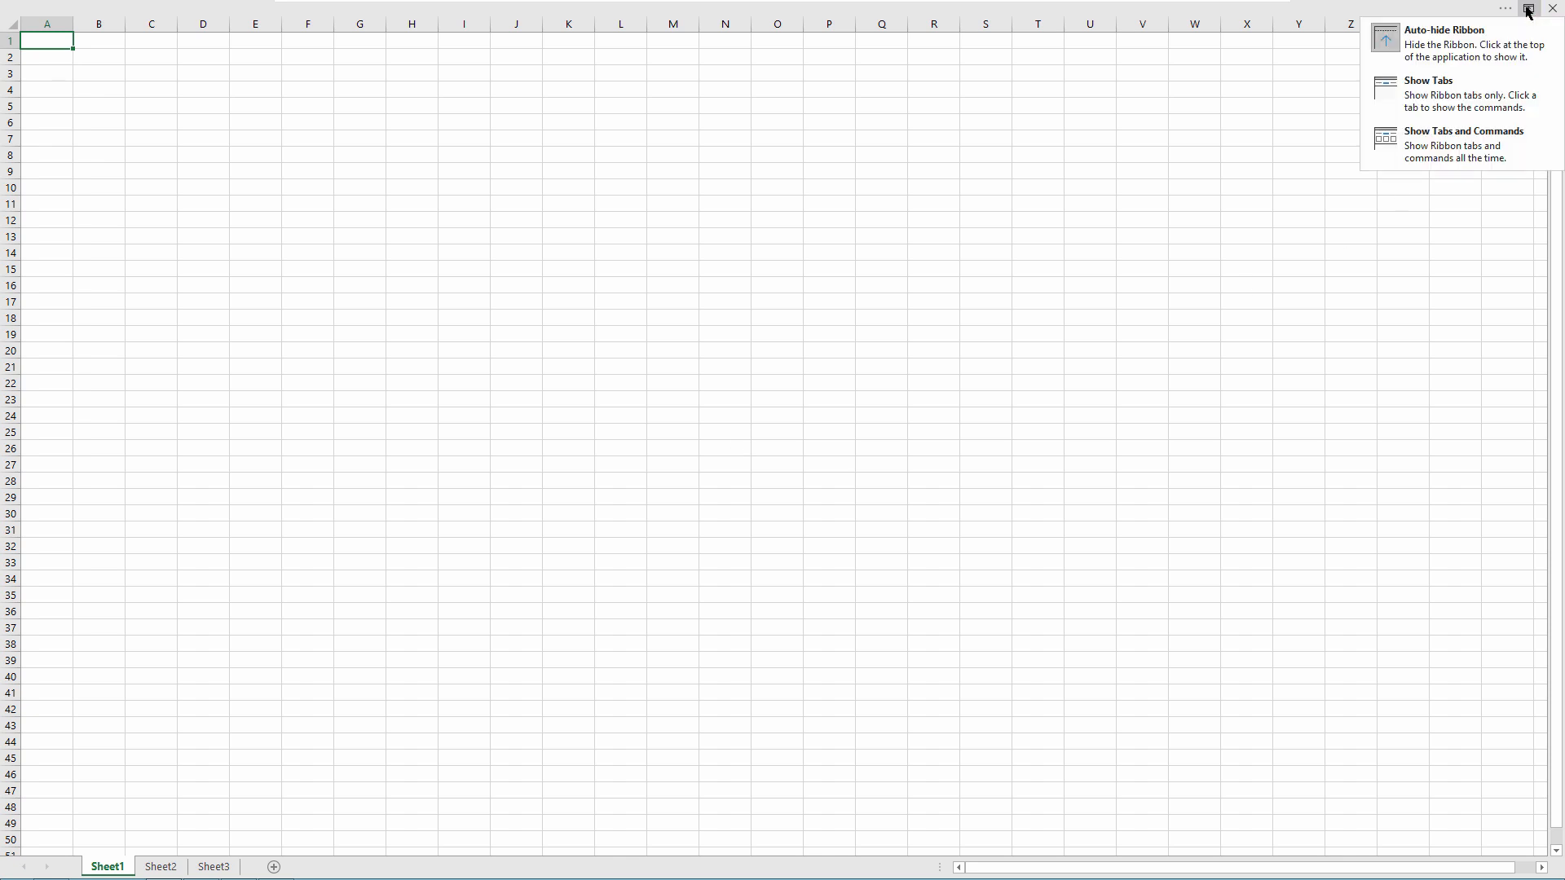
click(1467, 143)
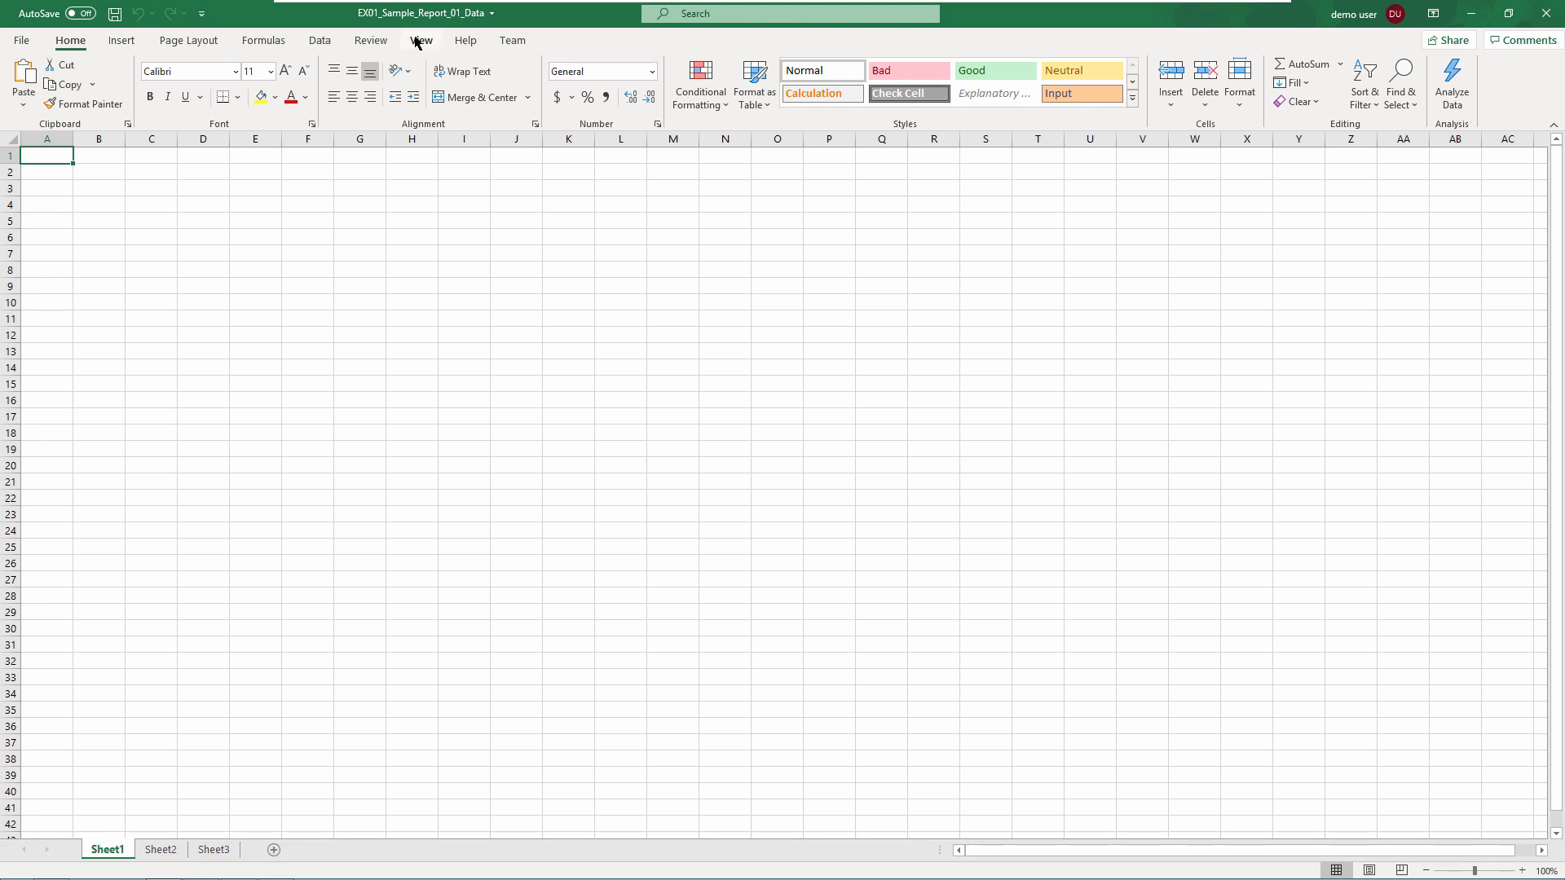
click(420, 41)
click(447, 71)
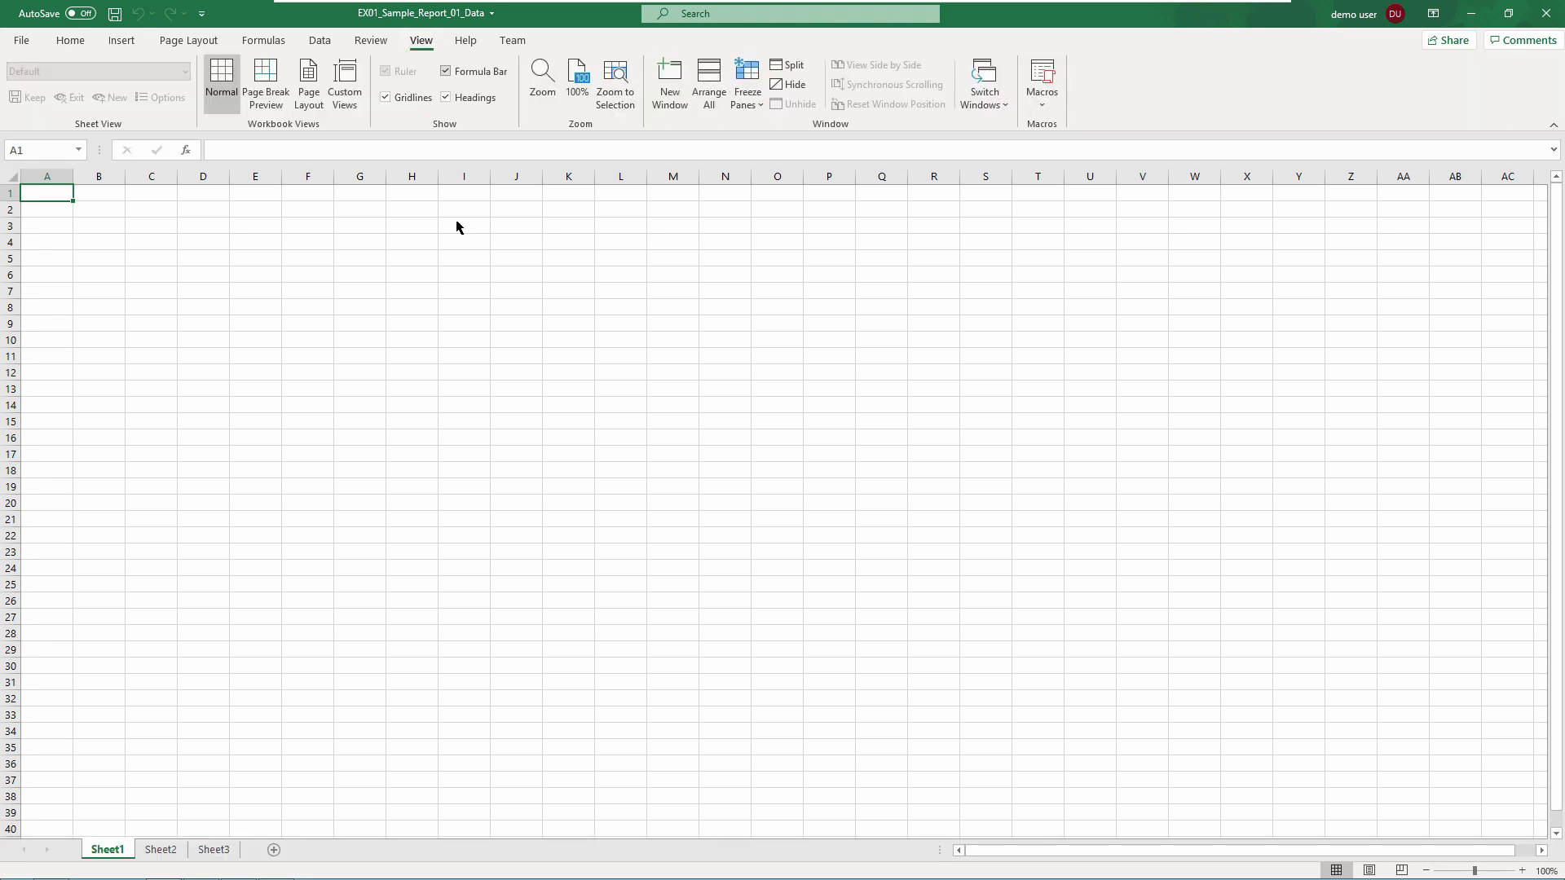
Rename the workbook's three sheets as Years_dim_s, Months_dim_s and Countries_dim_s.
double_click(105, 852)
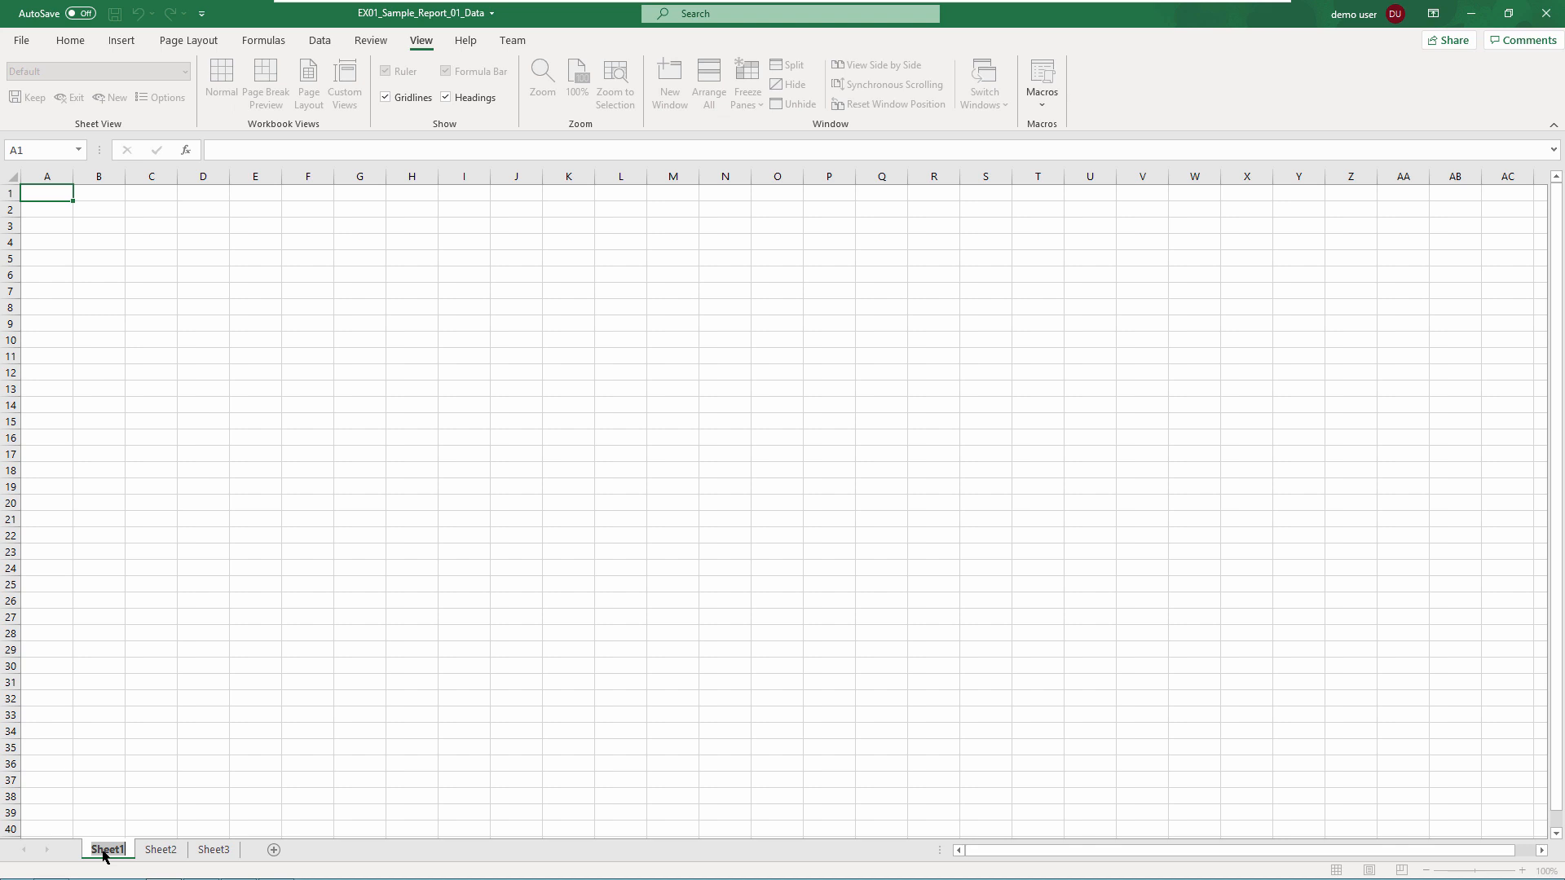
text(Years)
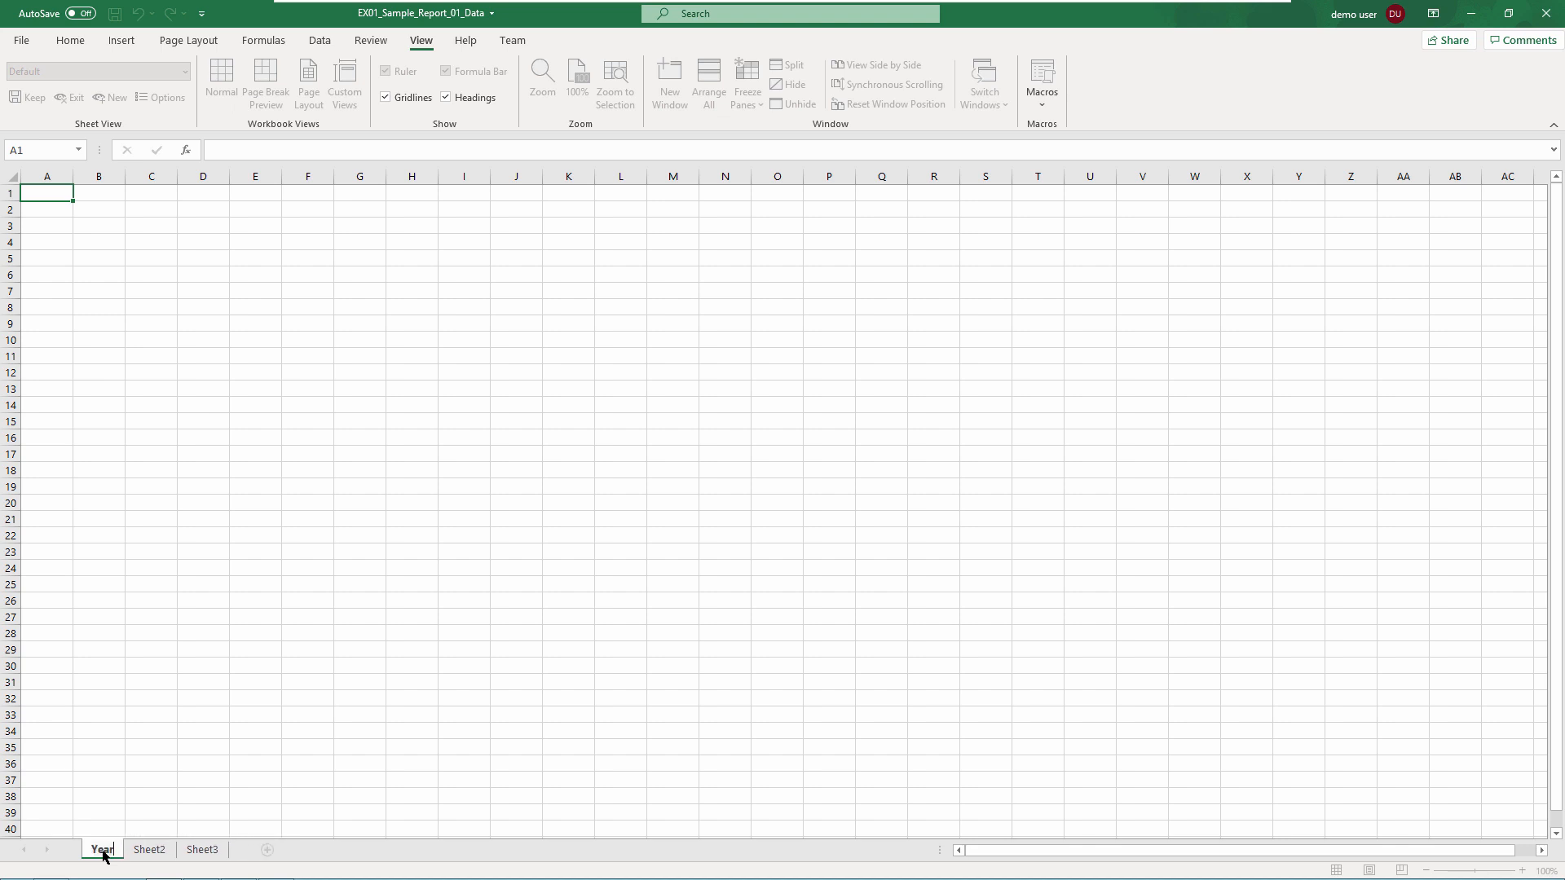
text(_dim_s)
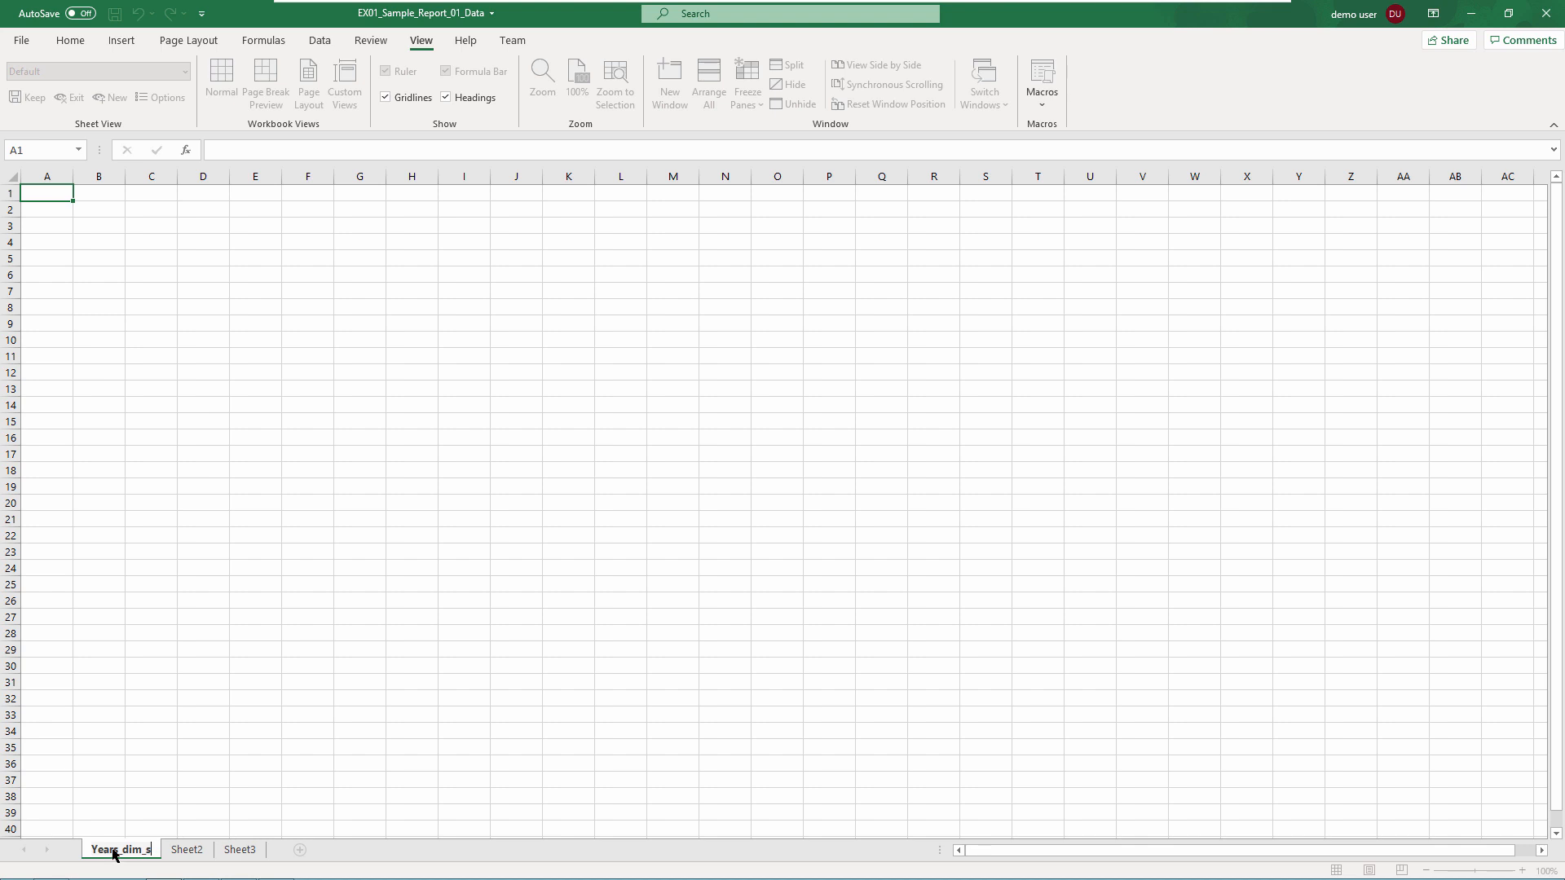
double_click(183, 851)
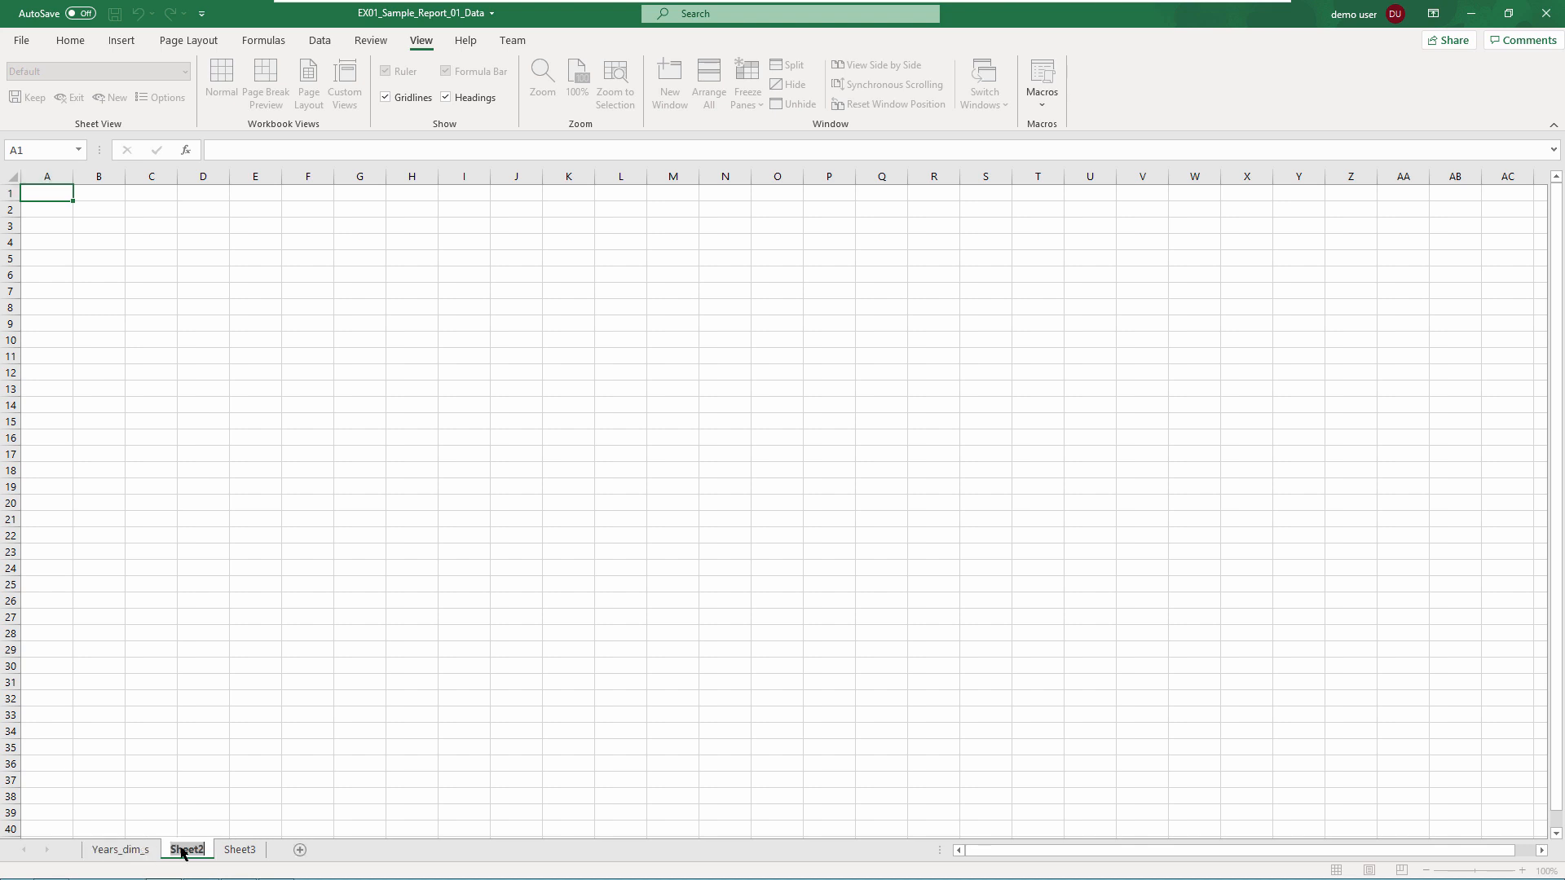
text(Months_dim_s)
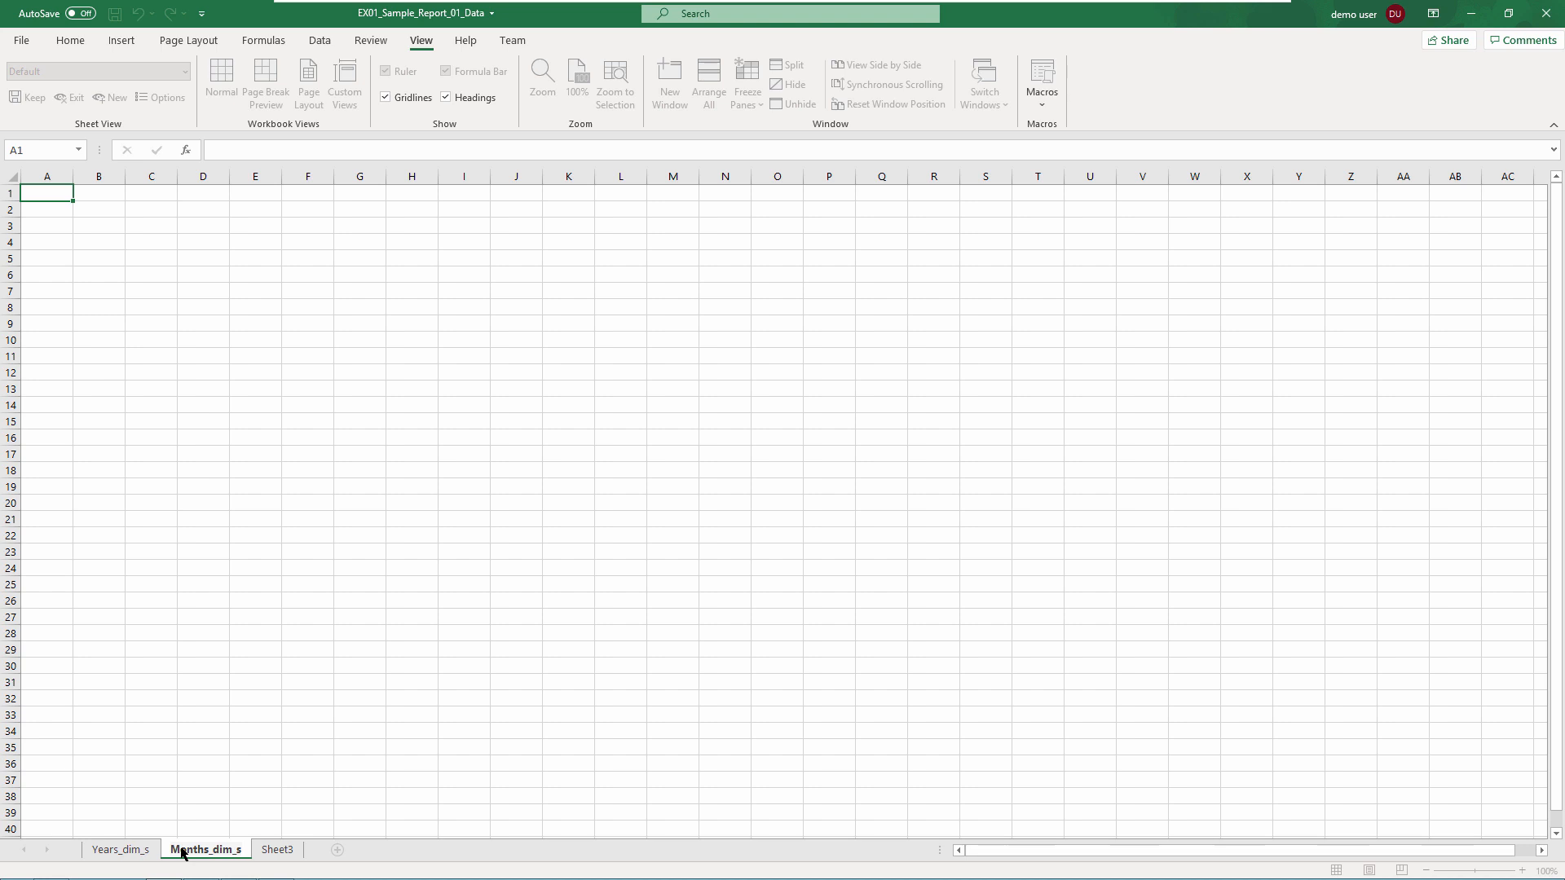
key(Return)
click(275, 850)
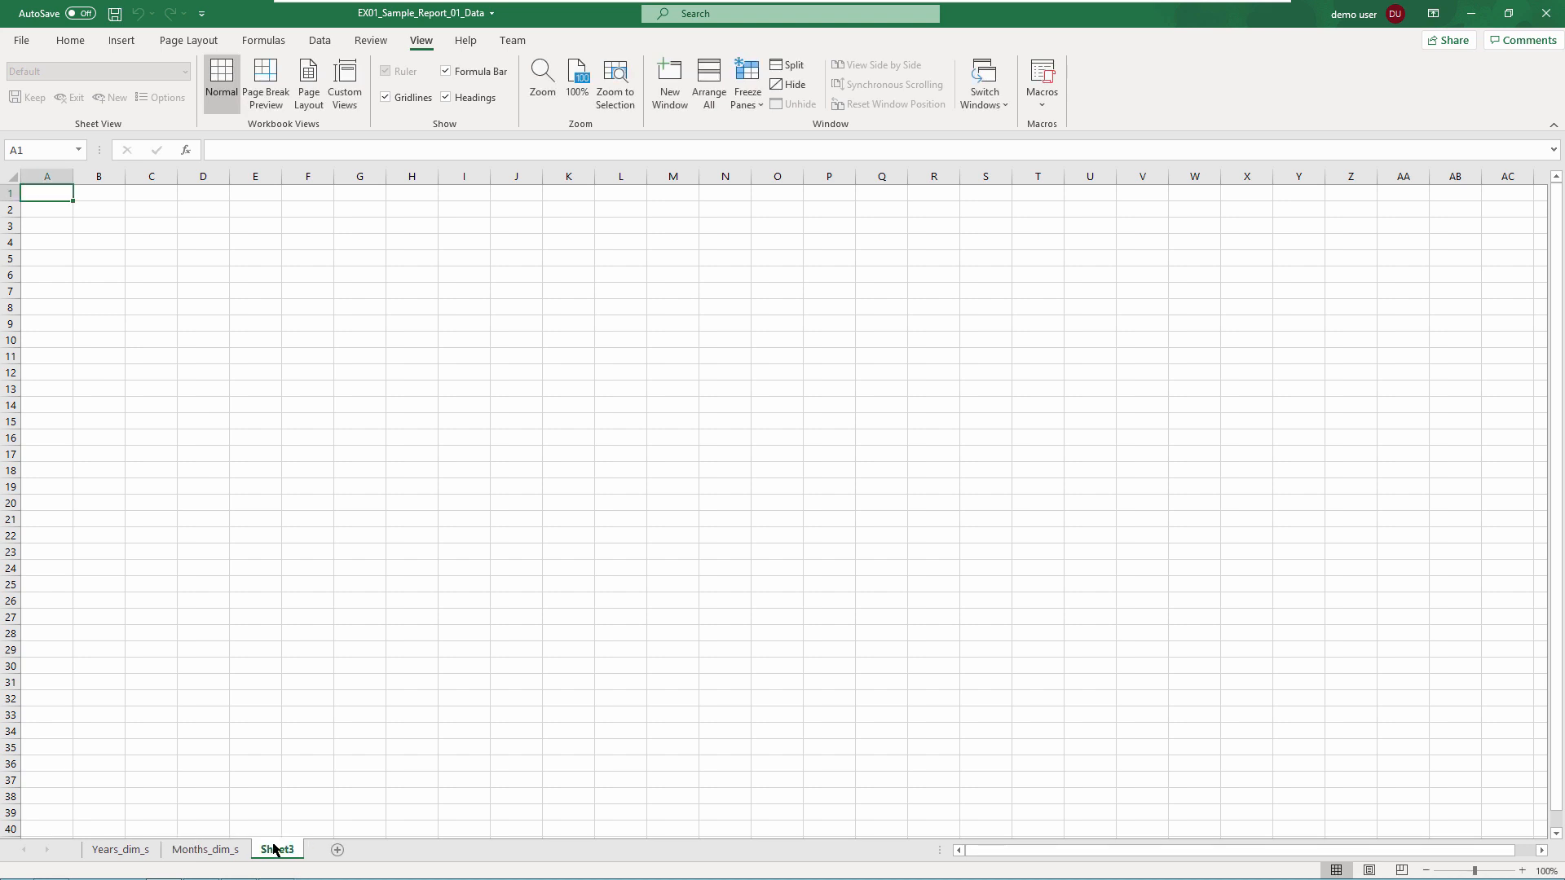
double_click(275, 850)
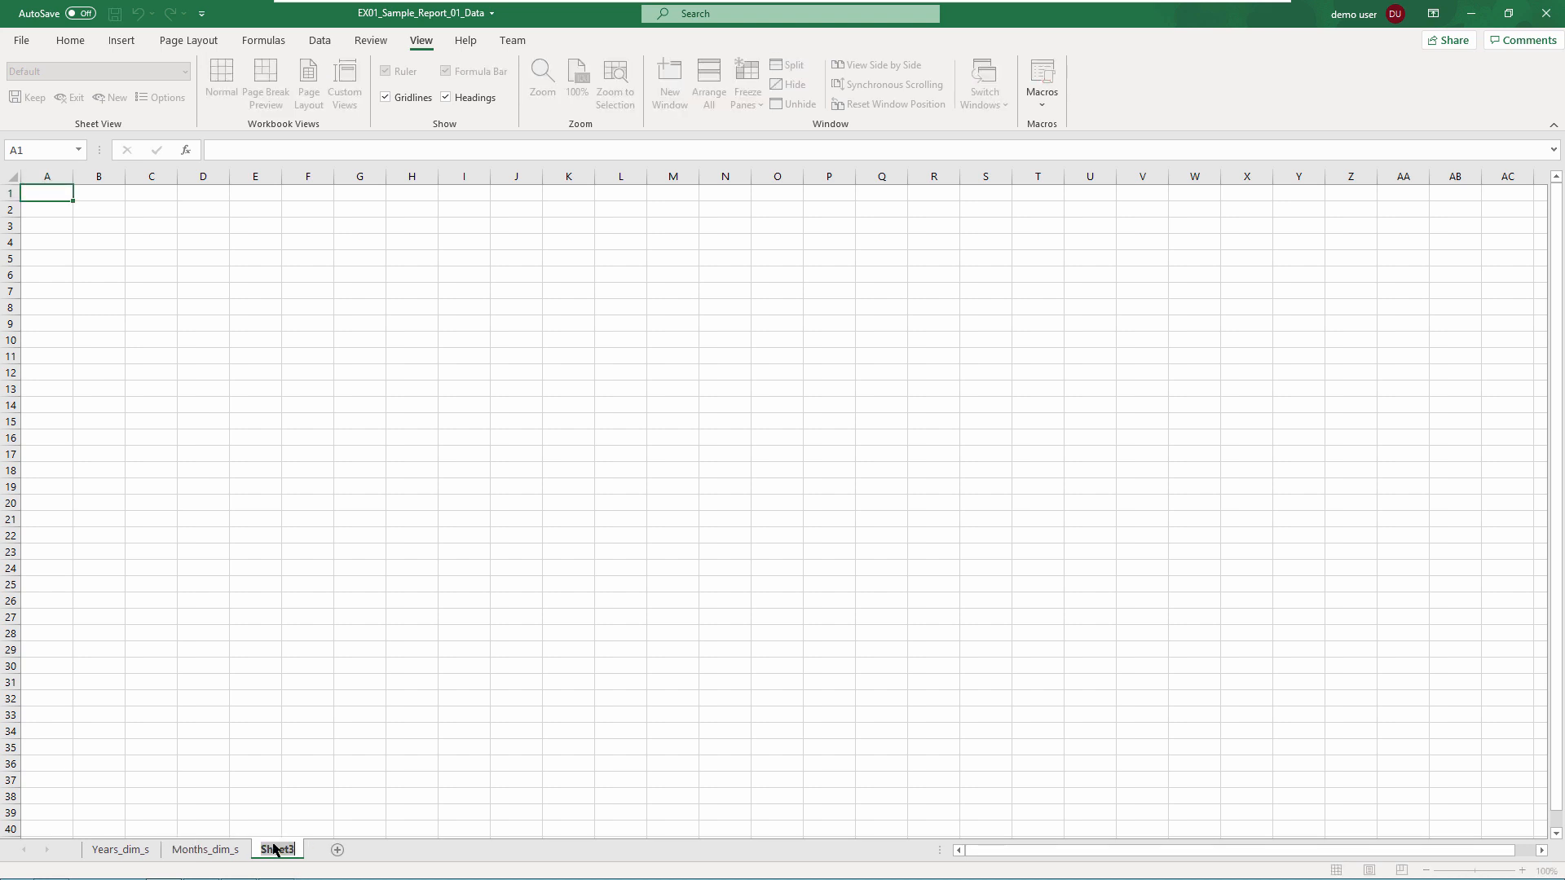
text(Countries_dim_s)
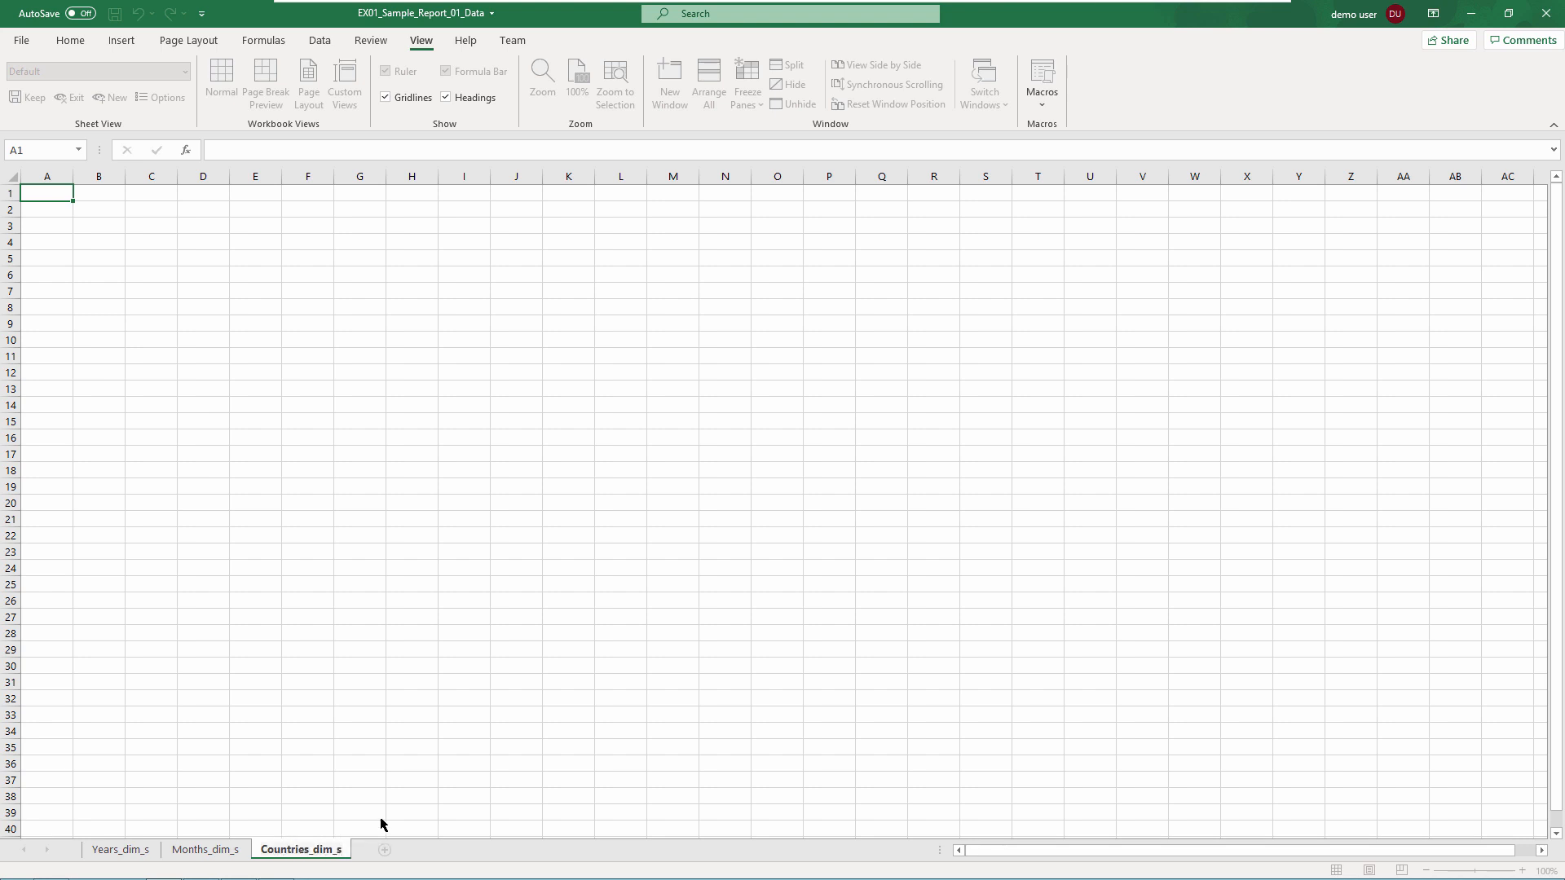
Confirm the Countries_dim_s sheet name and add a new sheet after it named Currencies_dim_s.
key(Return)
click(383, 850)
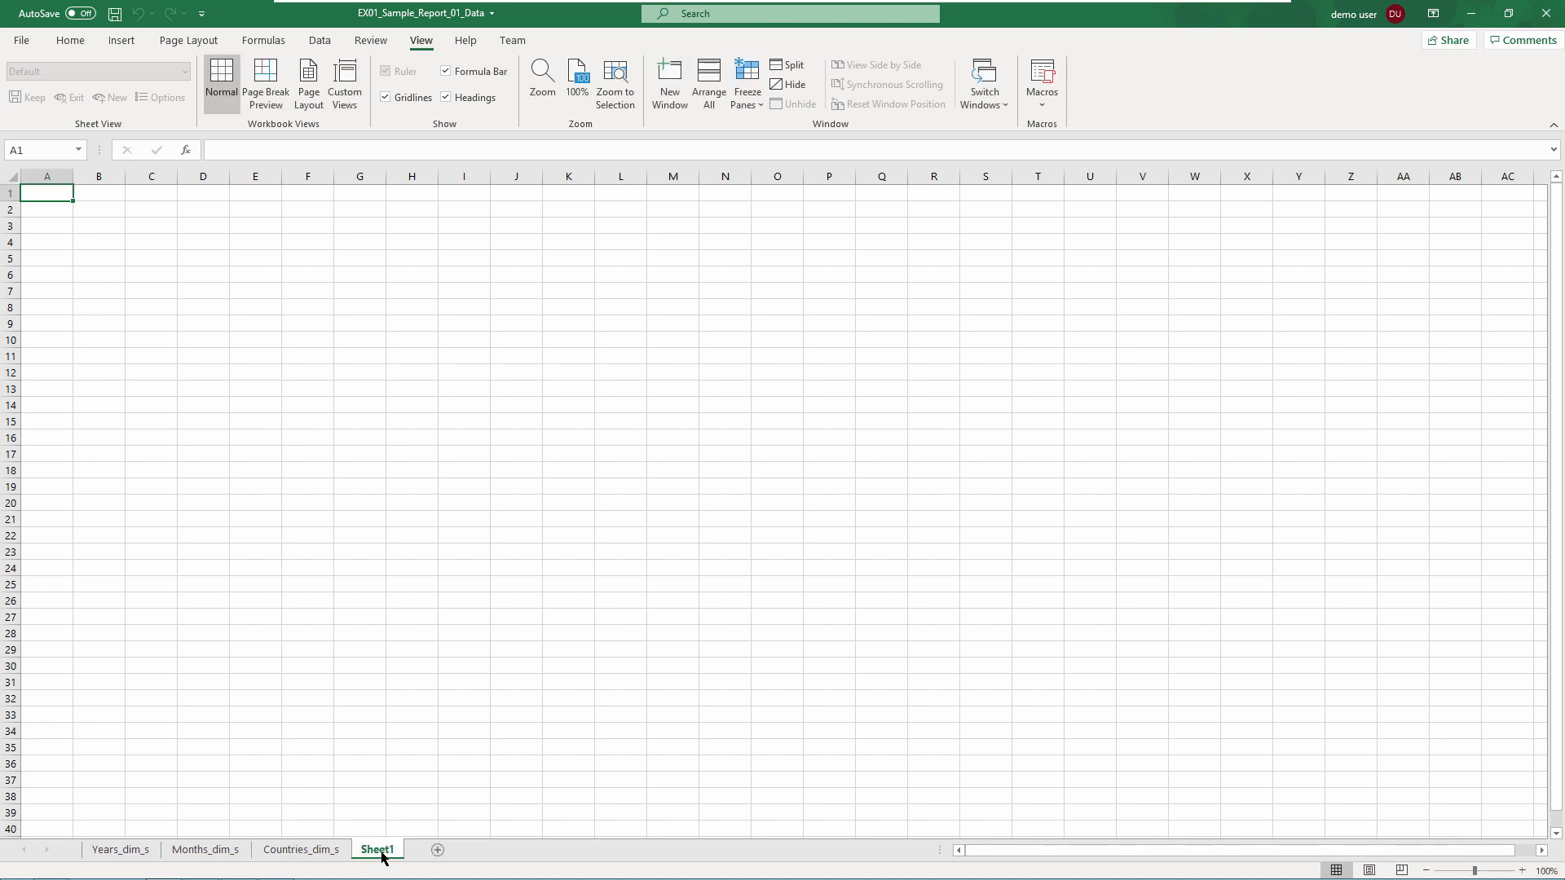
double_click(379, 850)
text(Currenc)
text(ies)
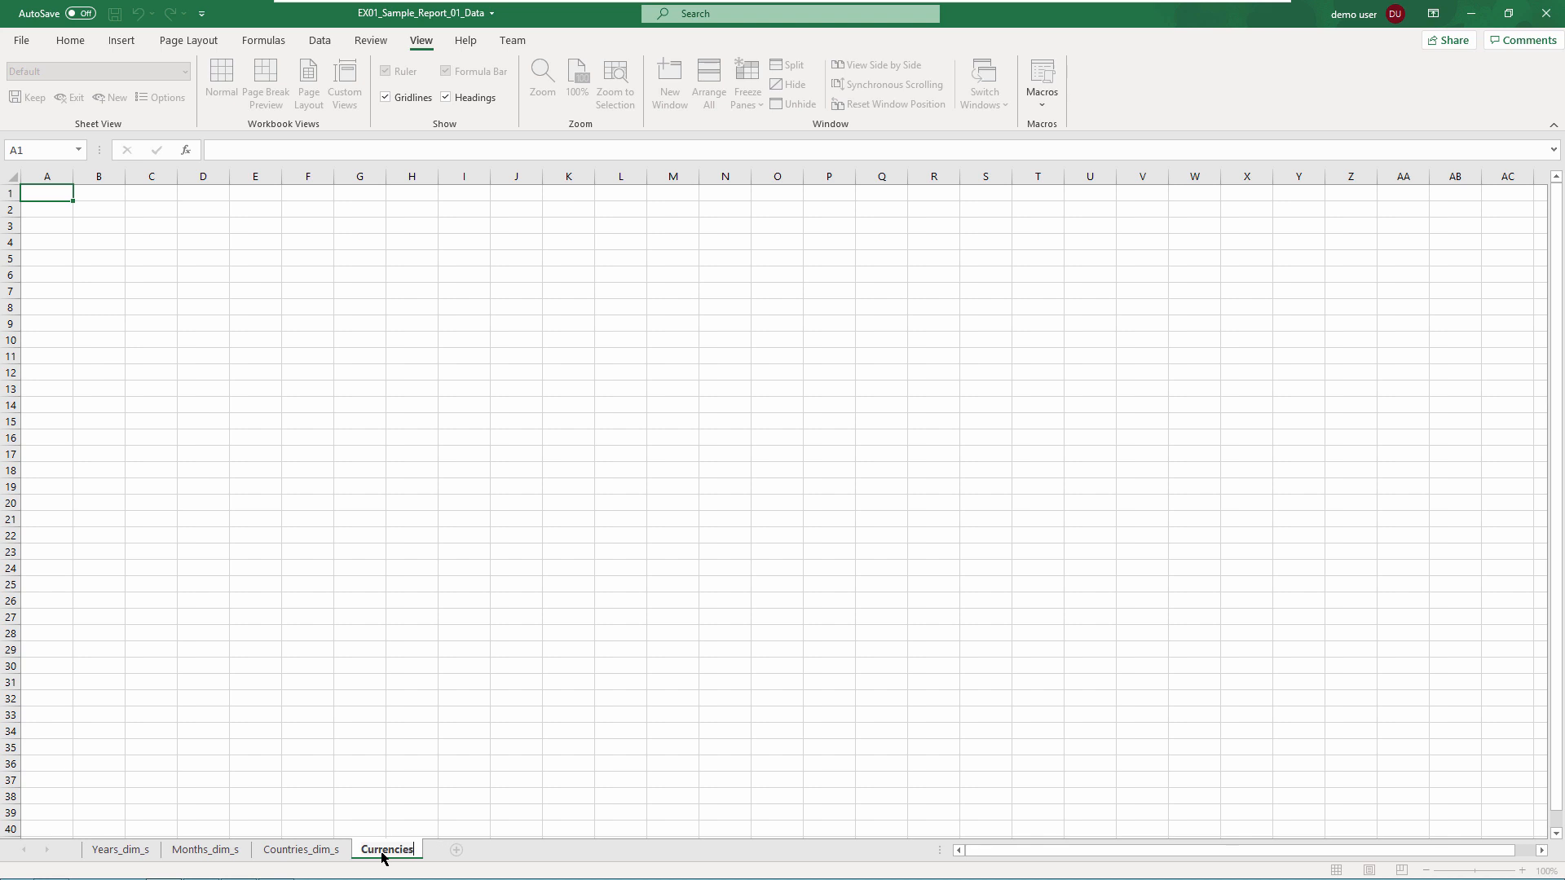
text(_dim_s)
Add another sheet after Currencies_dim_s and name it Product_Categories_dim_s.
click(490, 851)
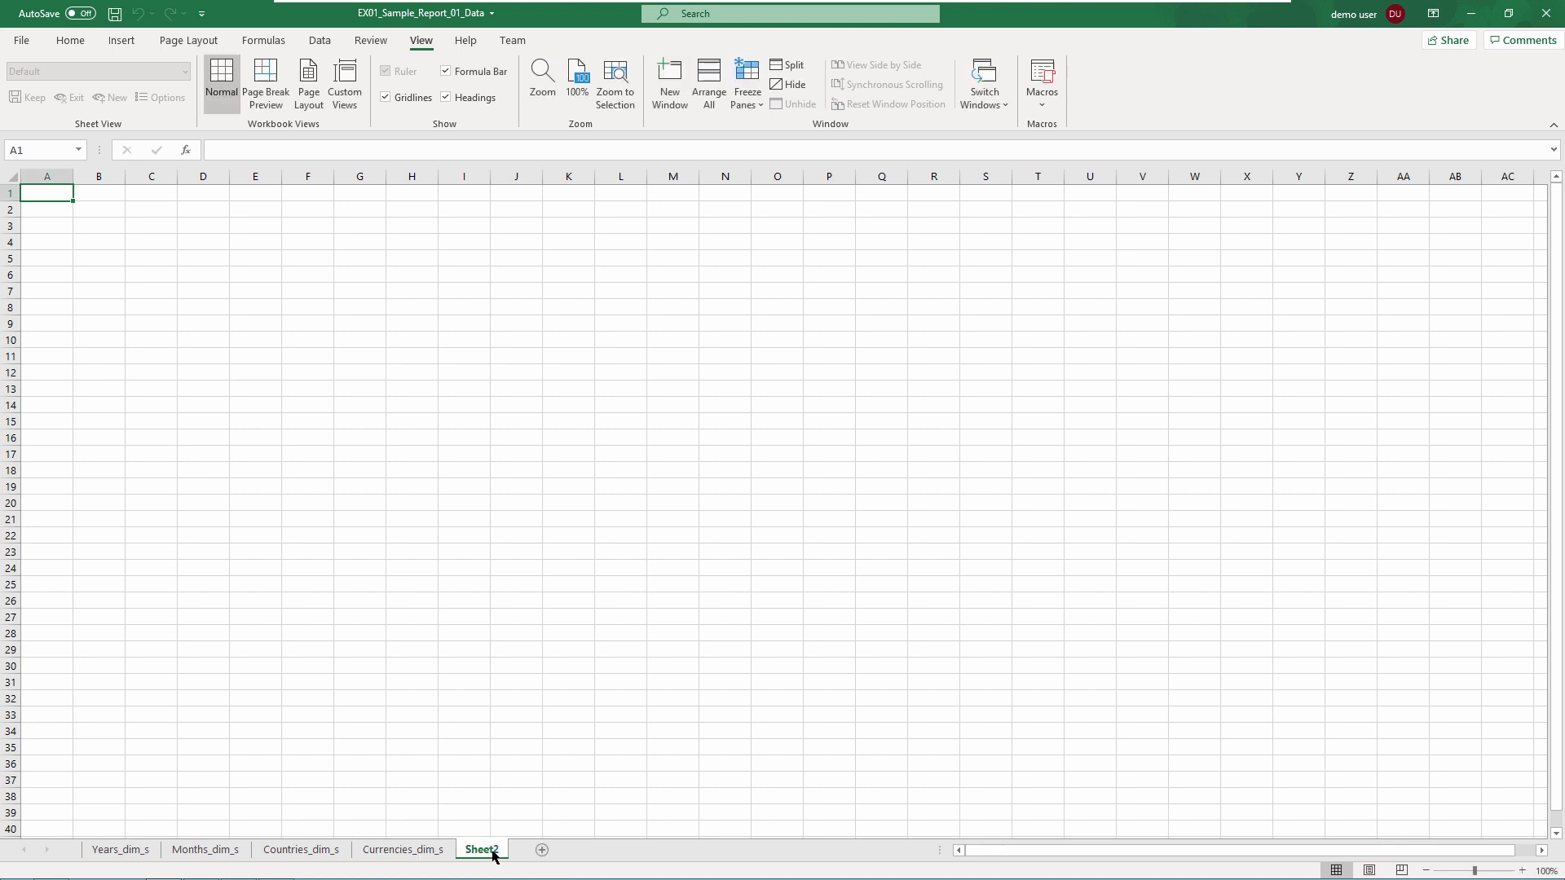
text(Product_Ca)
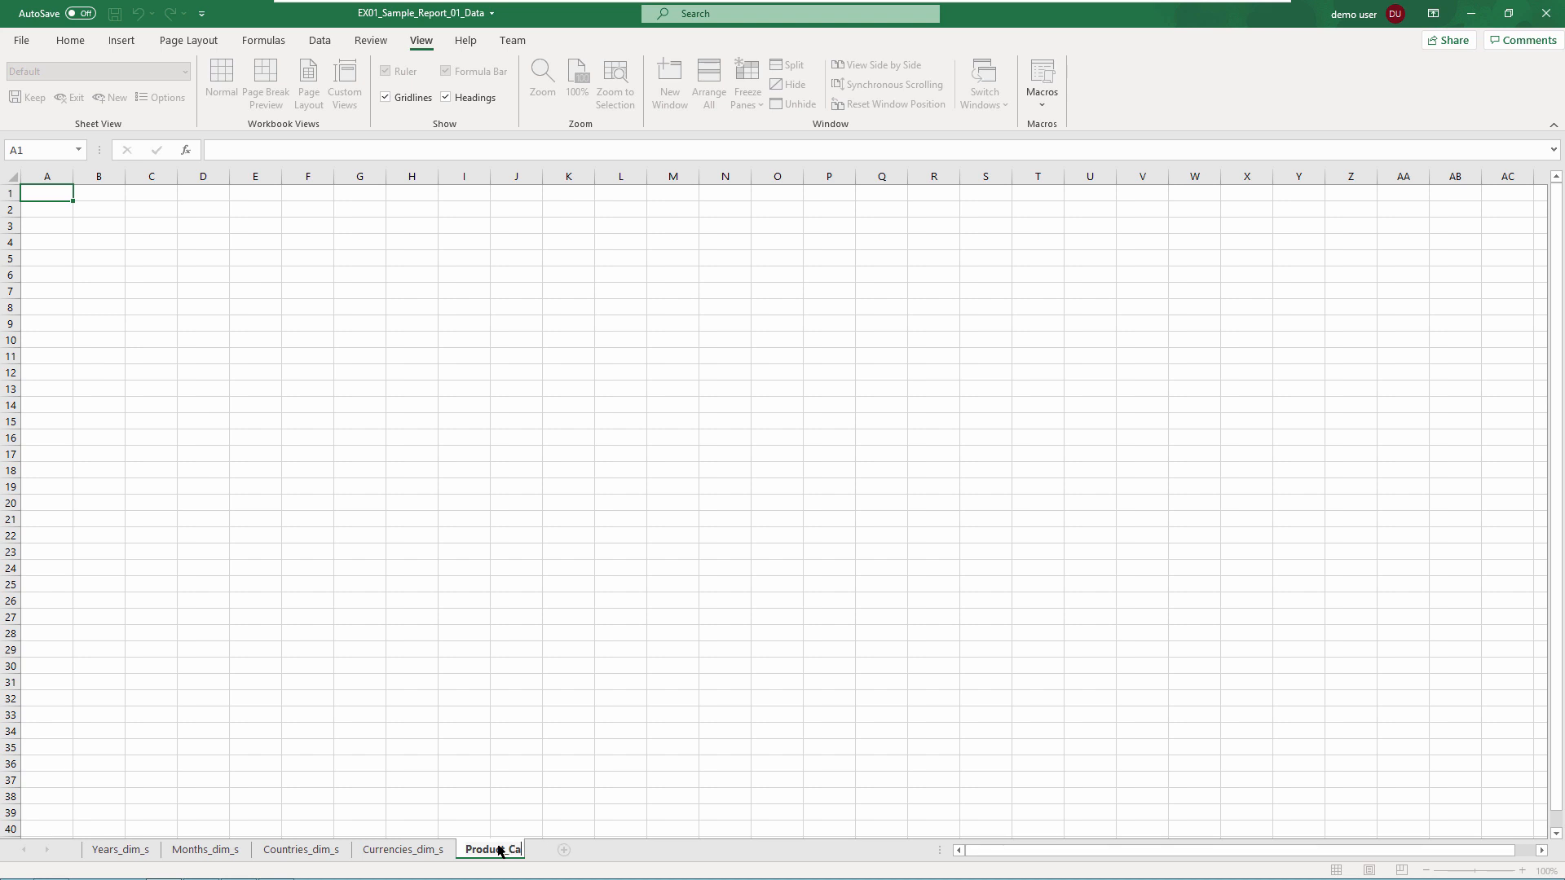
text(tegories_dim_s)
Add a sixth sheet at the end of the workbook and name it Sales_Facts_01_s.
mouse_move(763, 869)
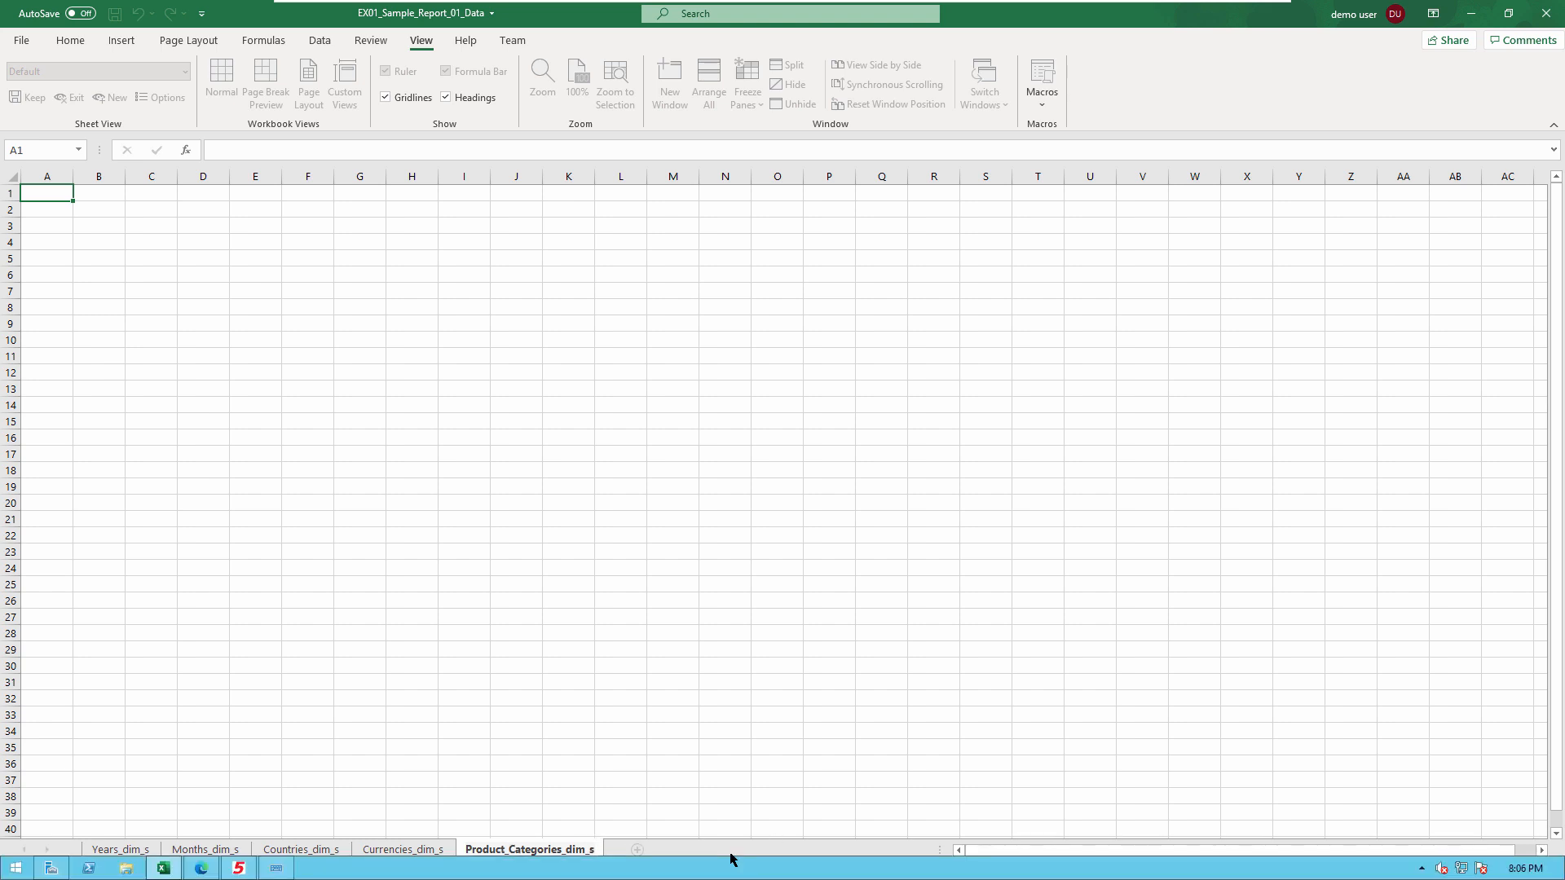
click(636, 851)
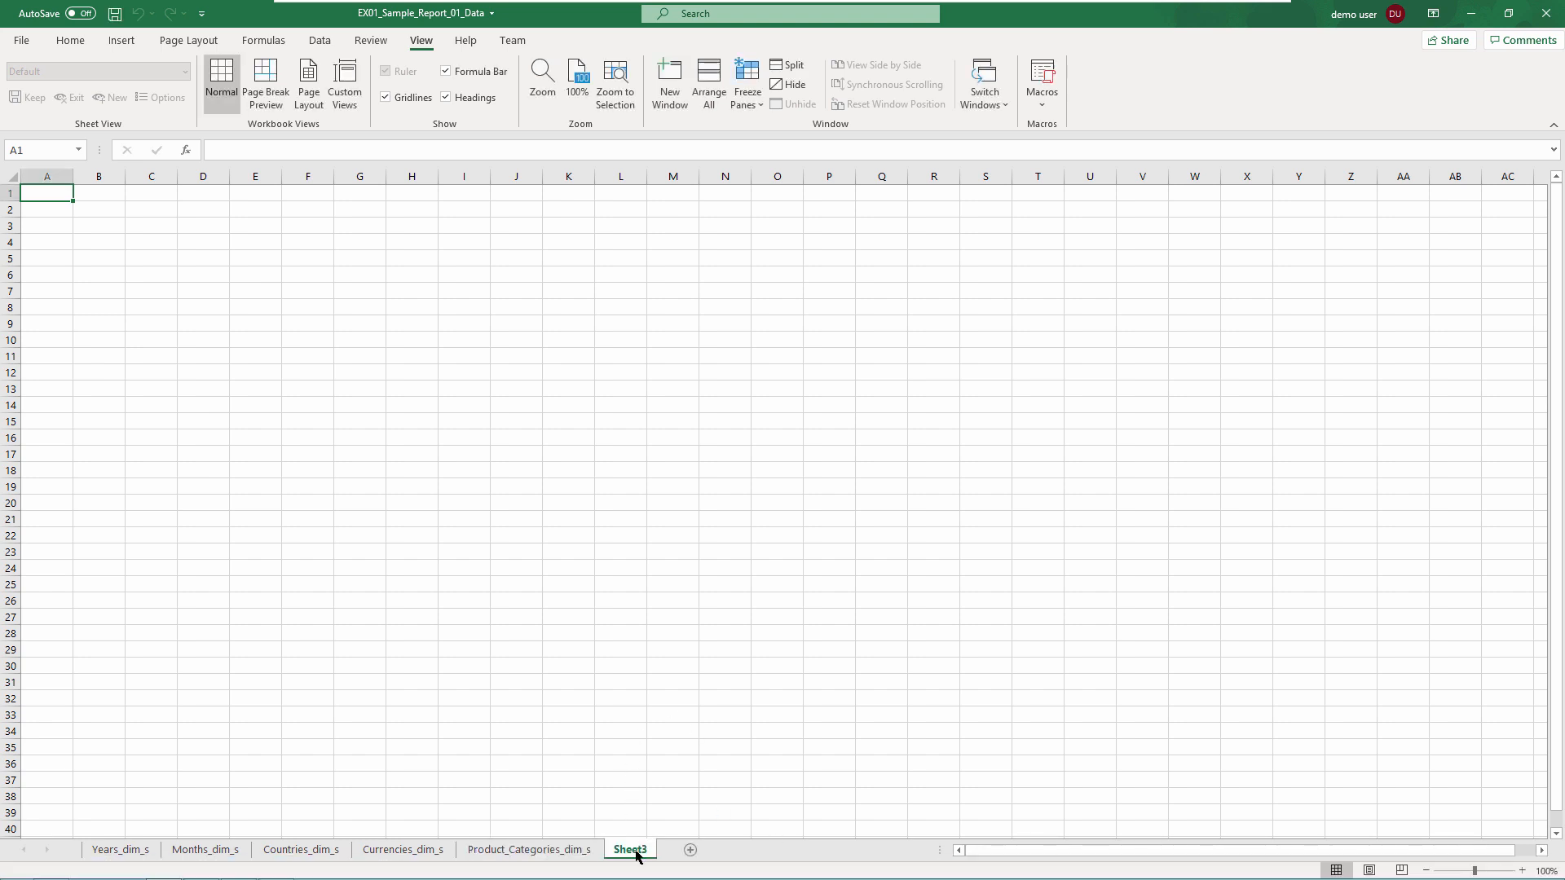
double_click(635, 851)
text(Sales_Facts)
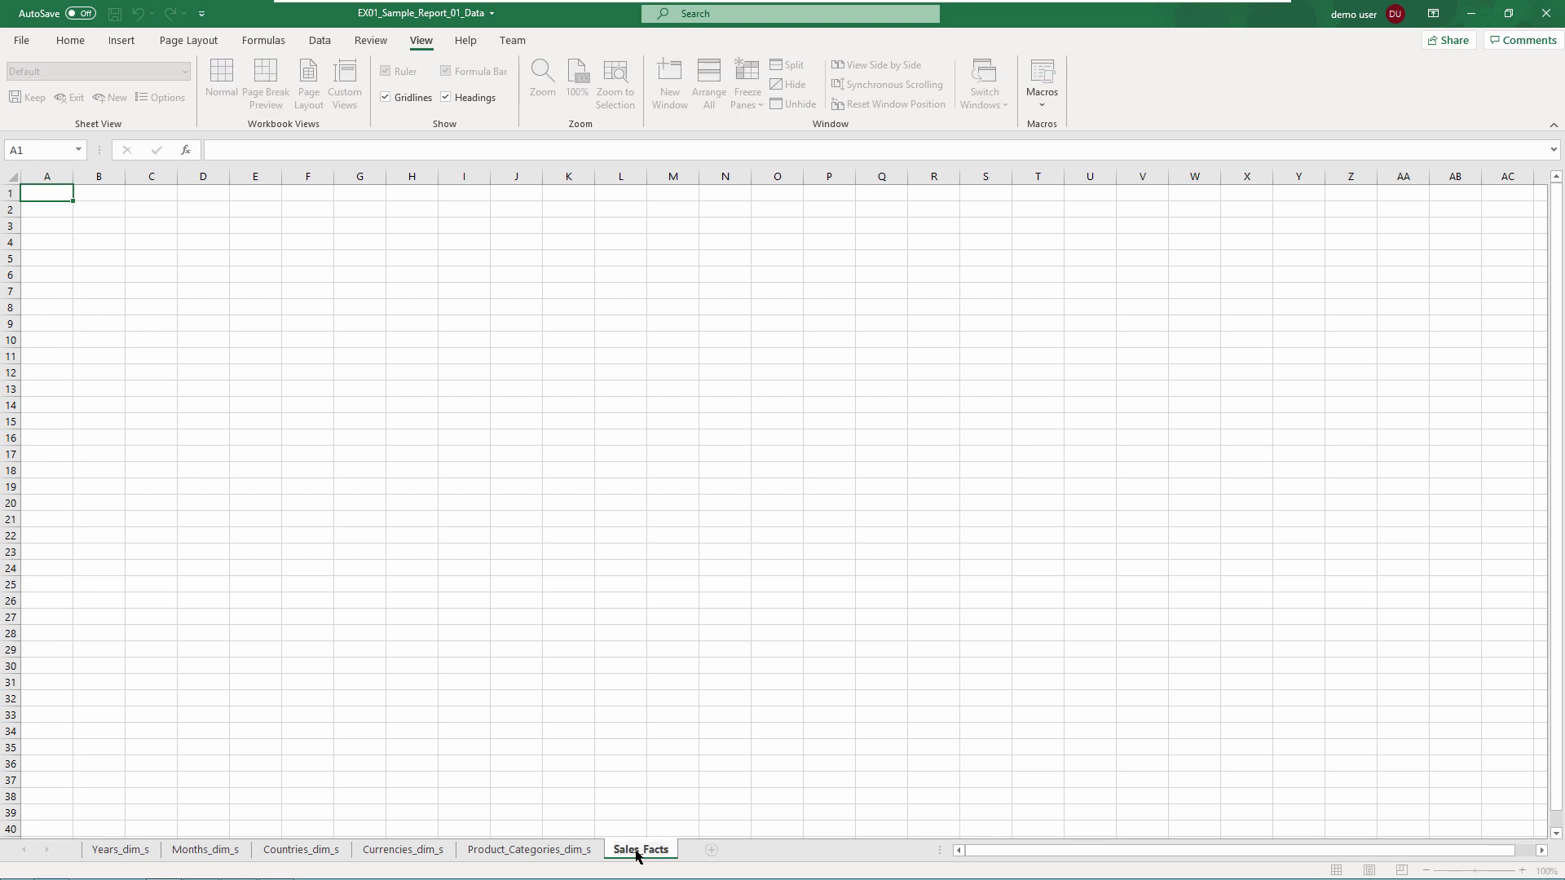
text(_01_s)
click(533, 689)
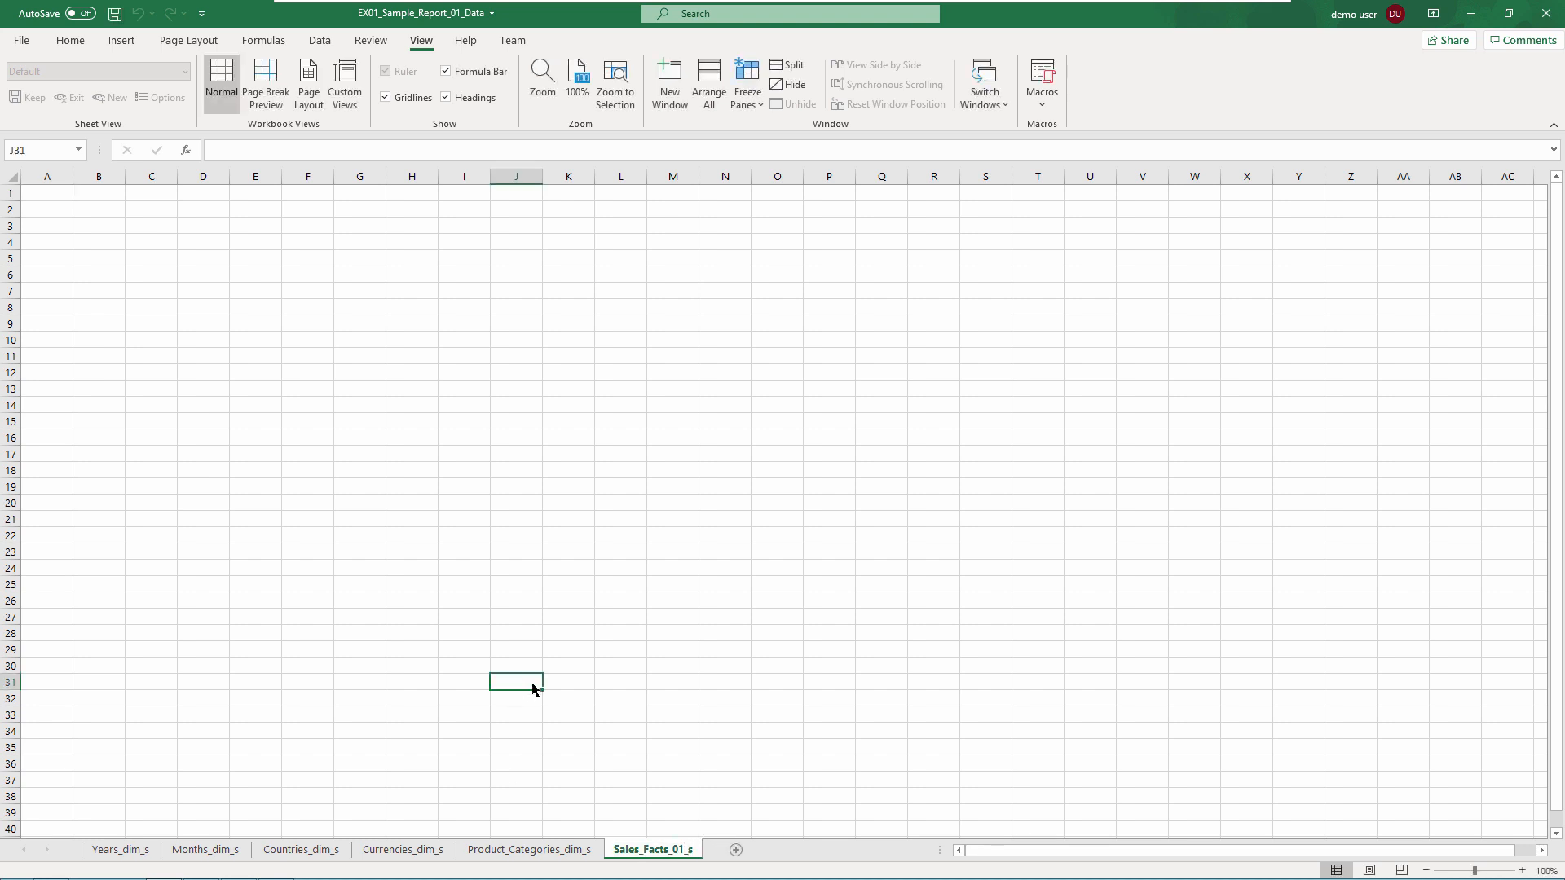
Define the workbook-scoped name Years_dim for cell A1 on the Years_dim_s sheet.
click(119, 850)
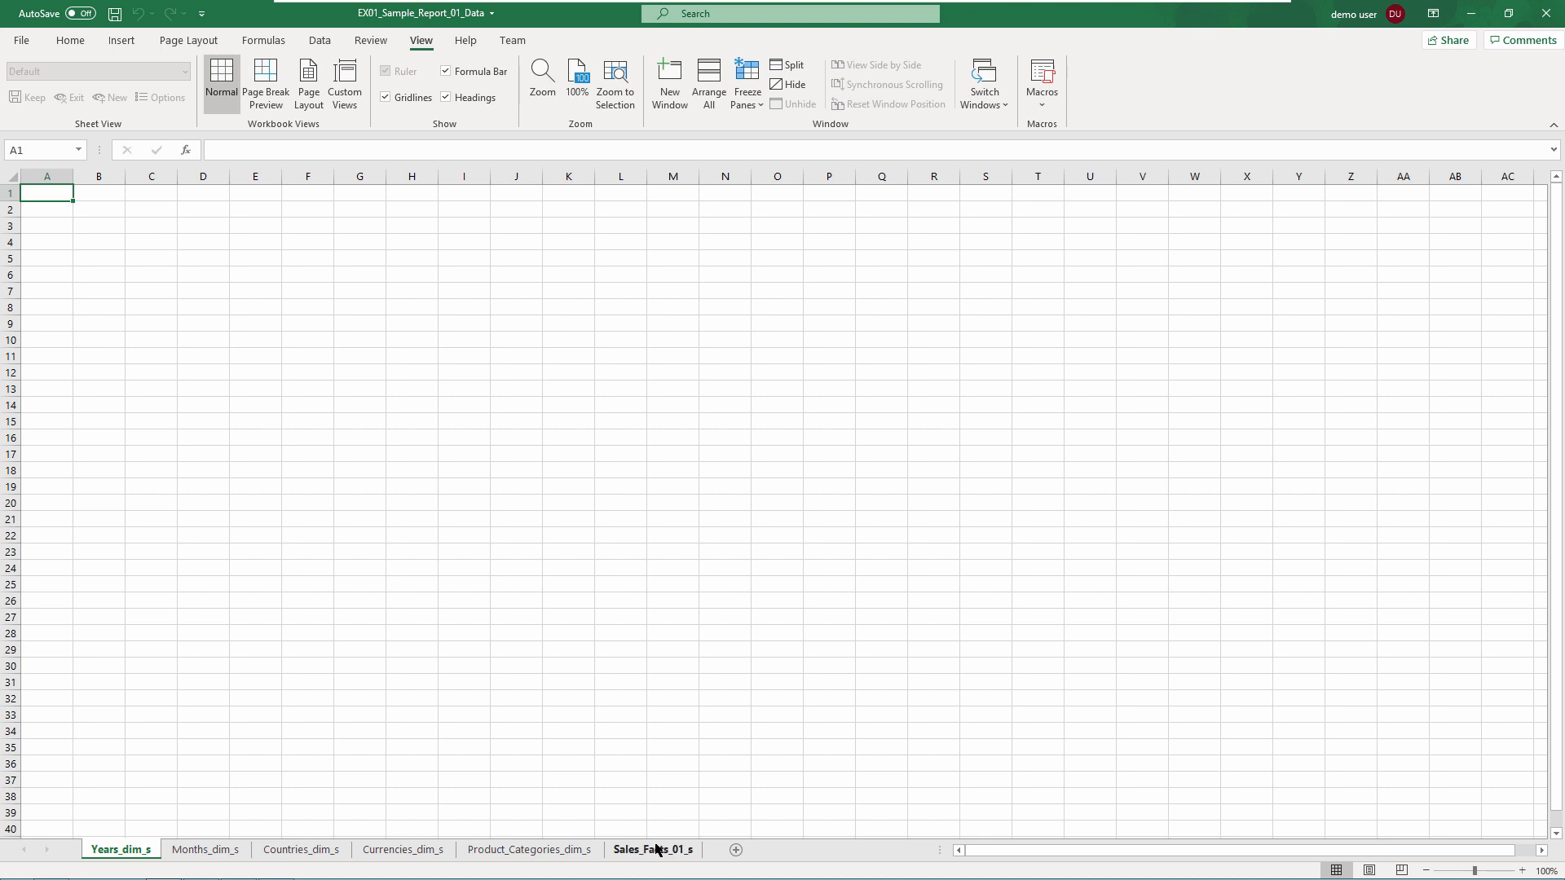
click(518, 535)
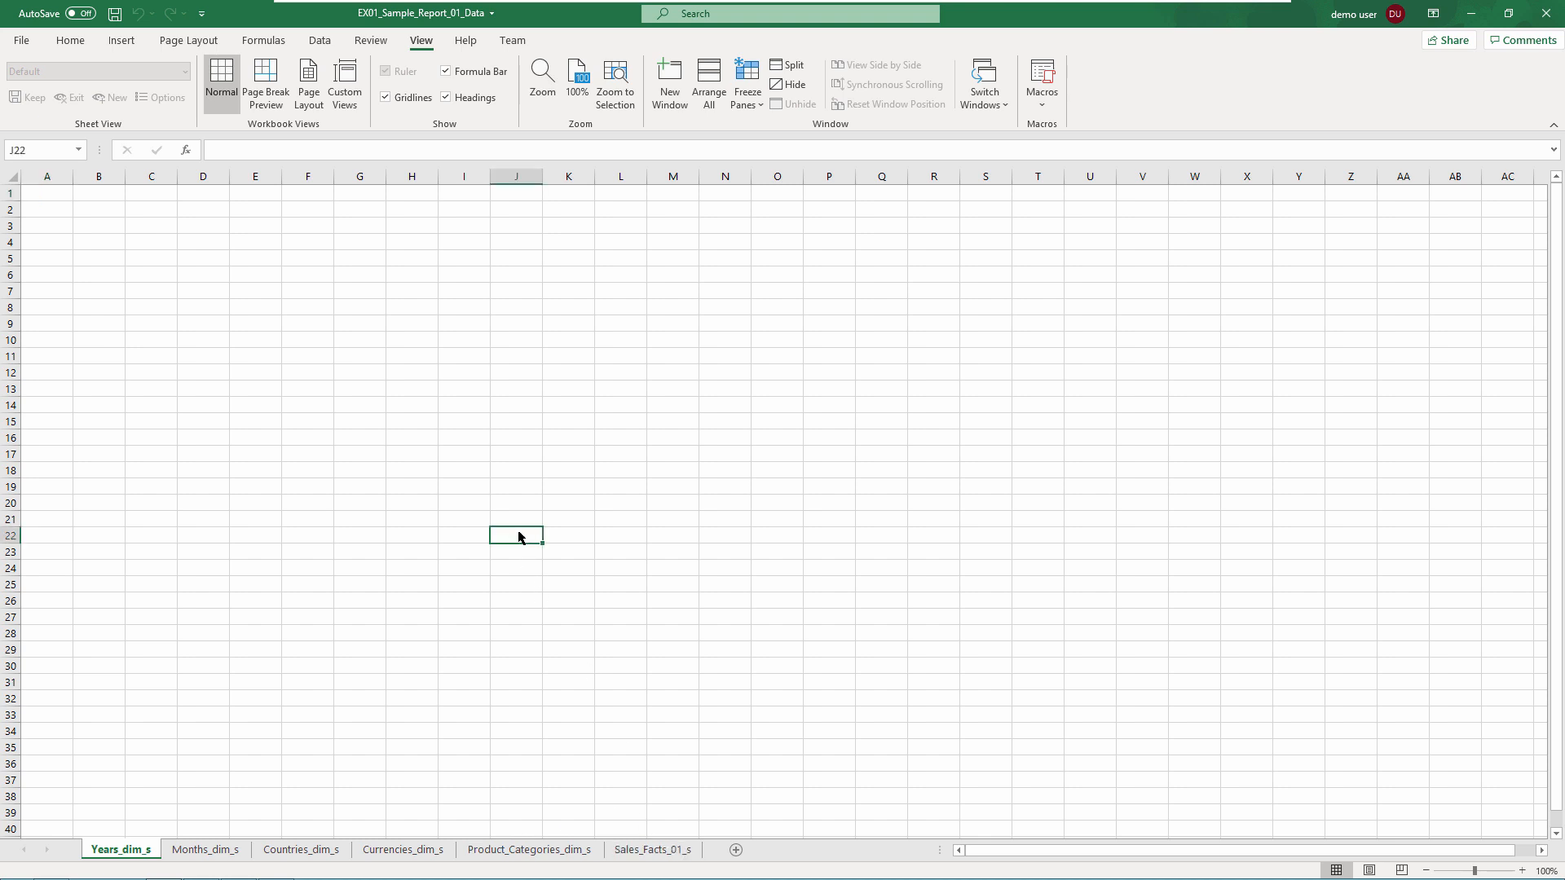
click(57, 201)
right_click(58, 201)
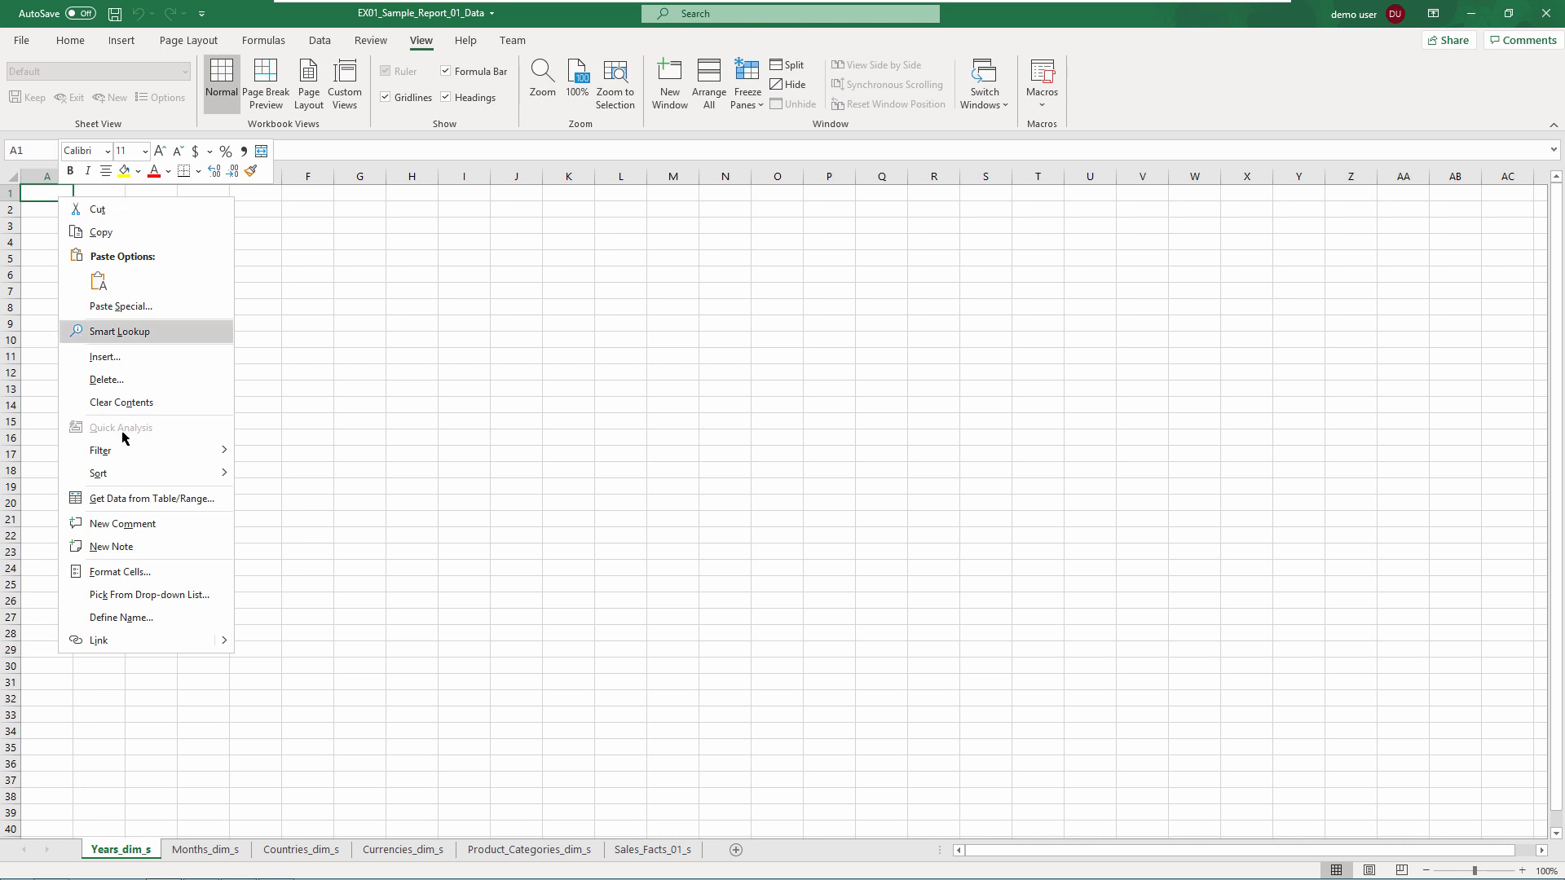
click(132, 621)
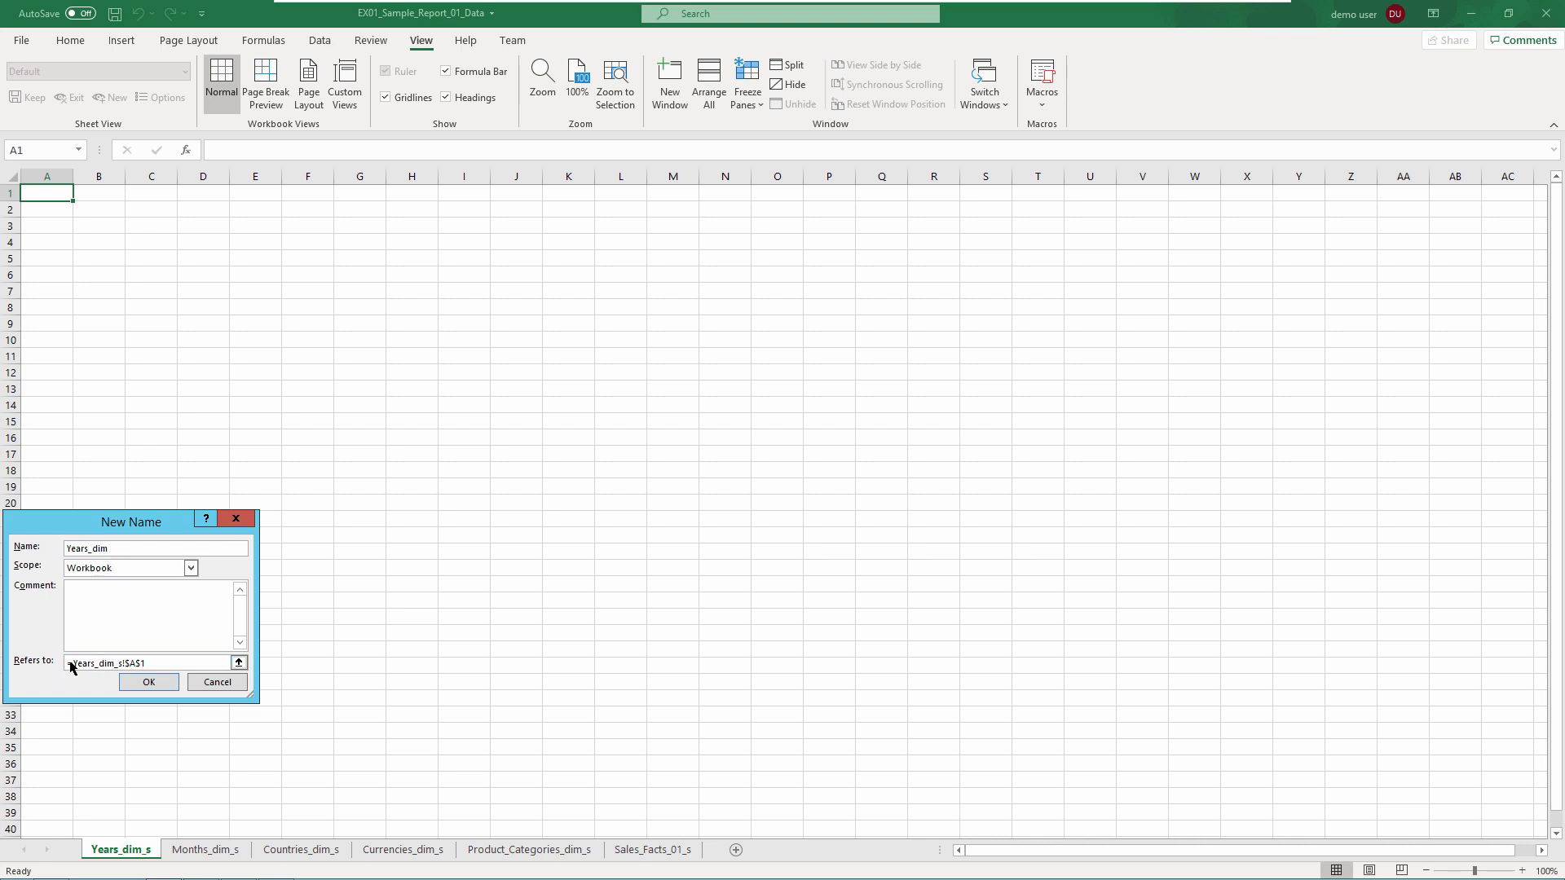
click(146, 684)
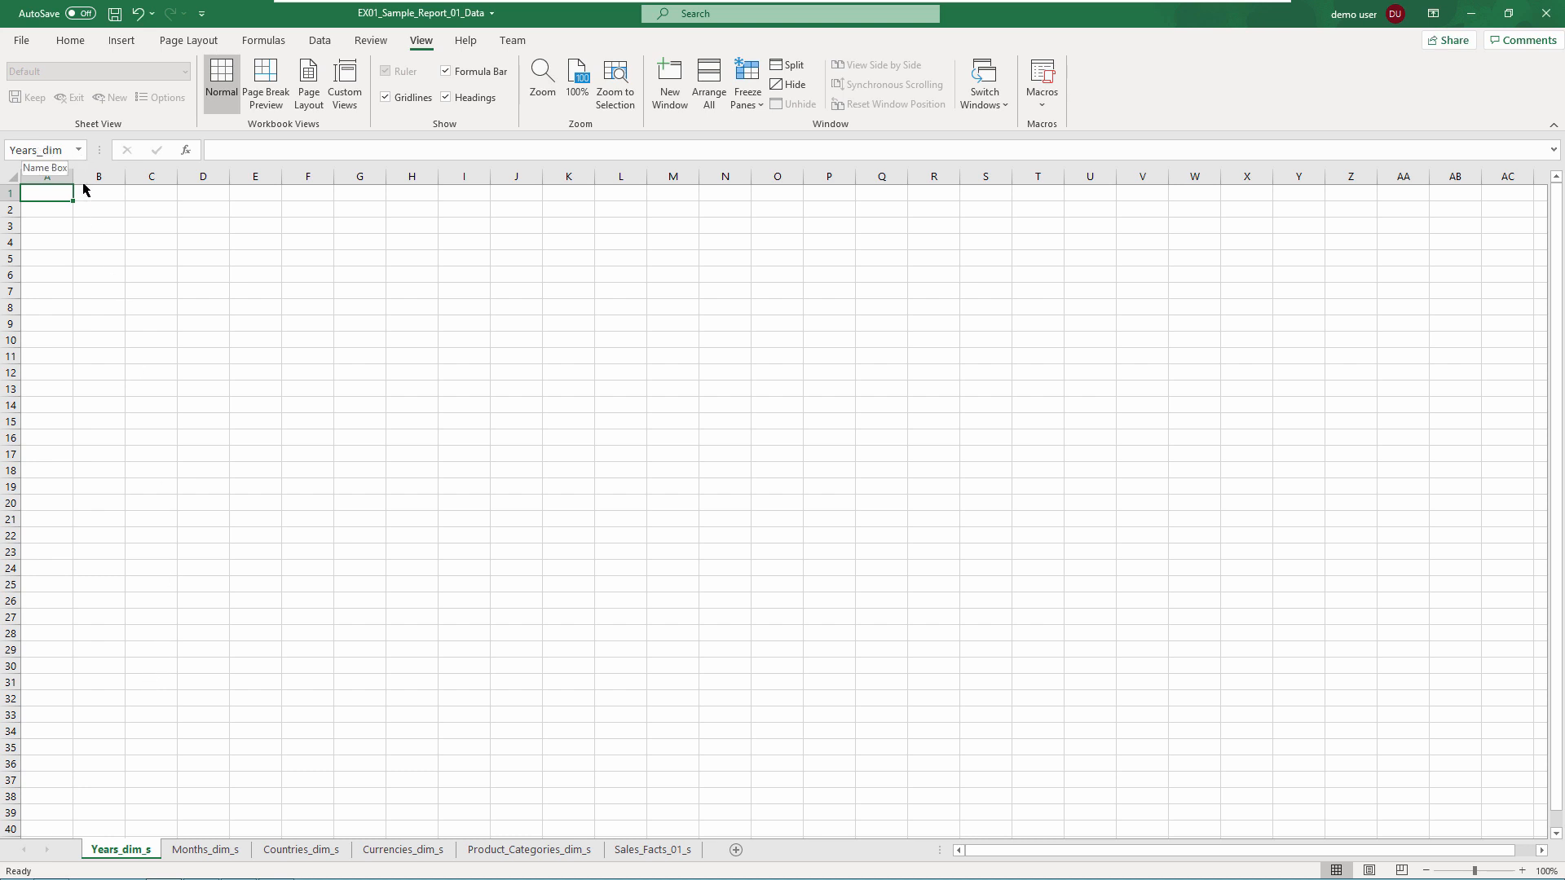
Check the Years_dim named range by jumping to it from the Months_dim_s sheet.
click(211, 850)
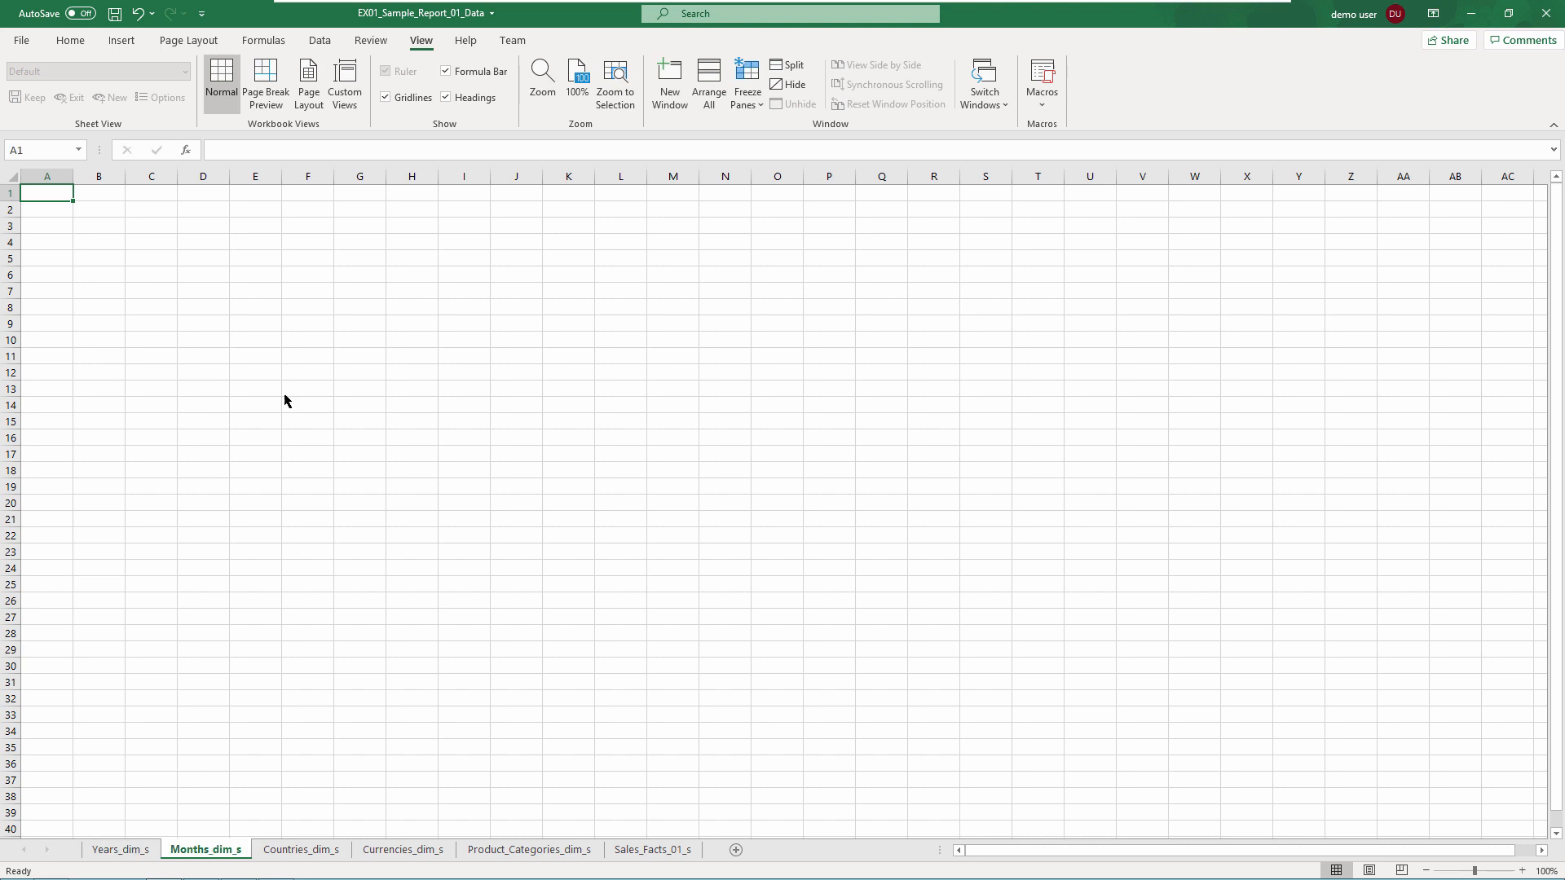
click(78, 150)
click(45, 171)
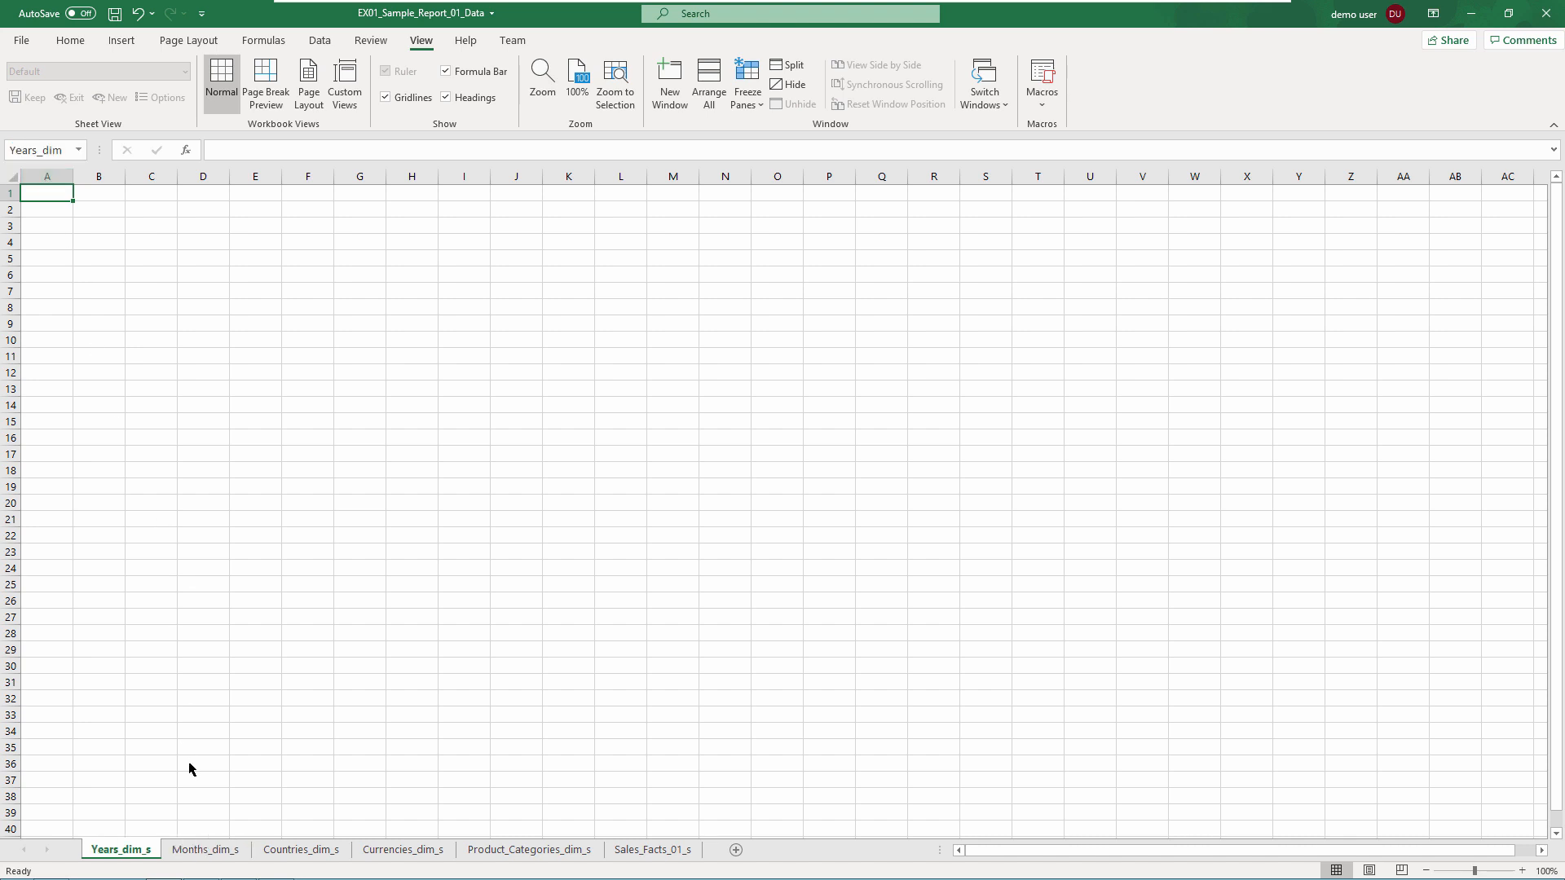
Define the workbook-scoped name Months_dim for cells A1:B1 on the Months_dim_s sheet.
click(198, 850)
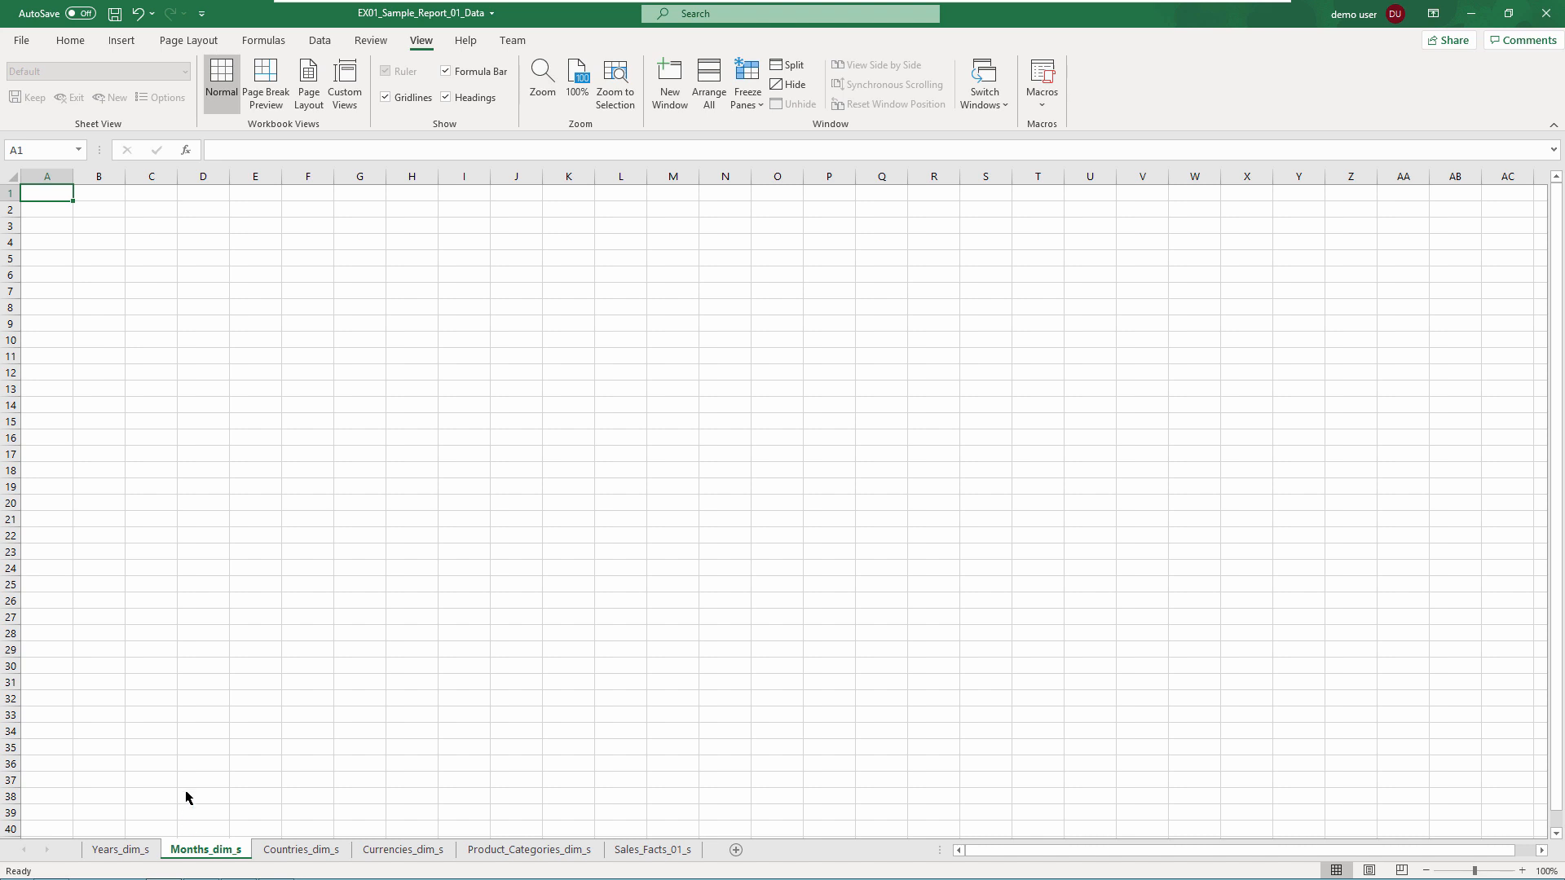
drag(74, 201, 105, 199)
right_click(78, 195)
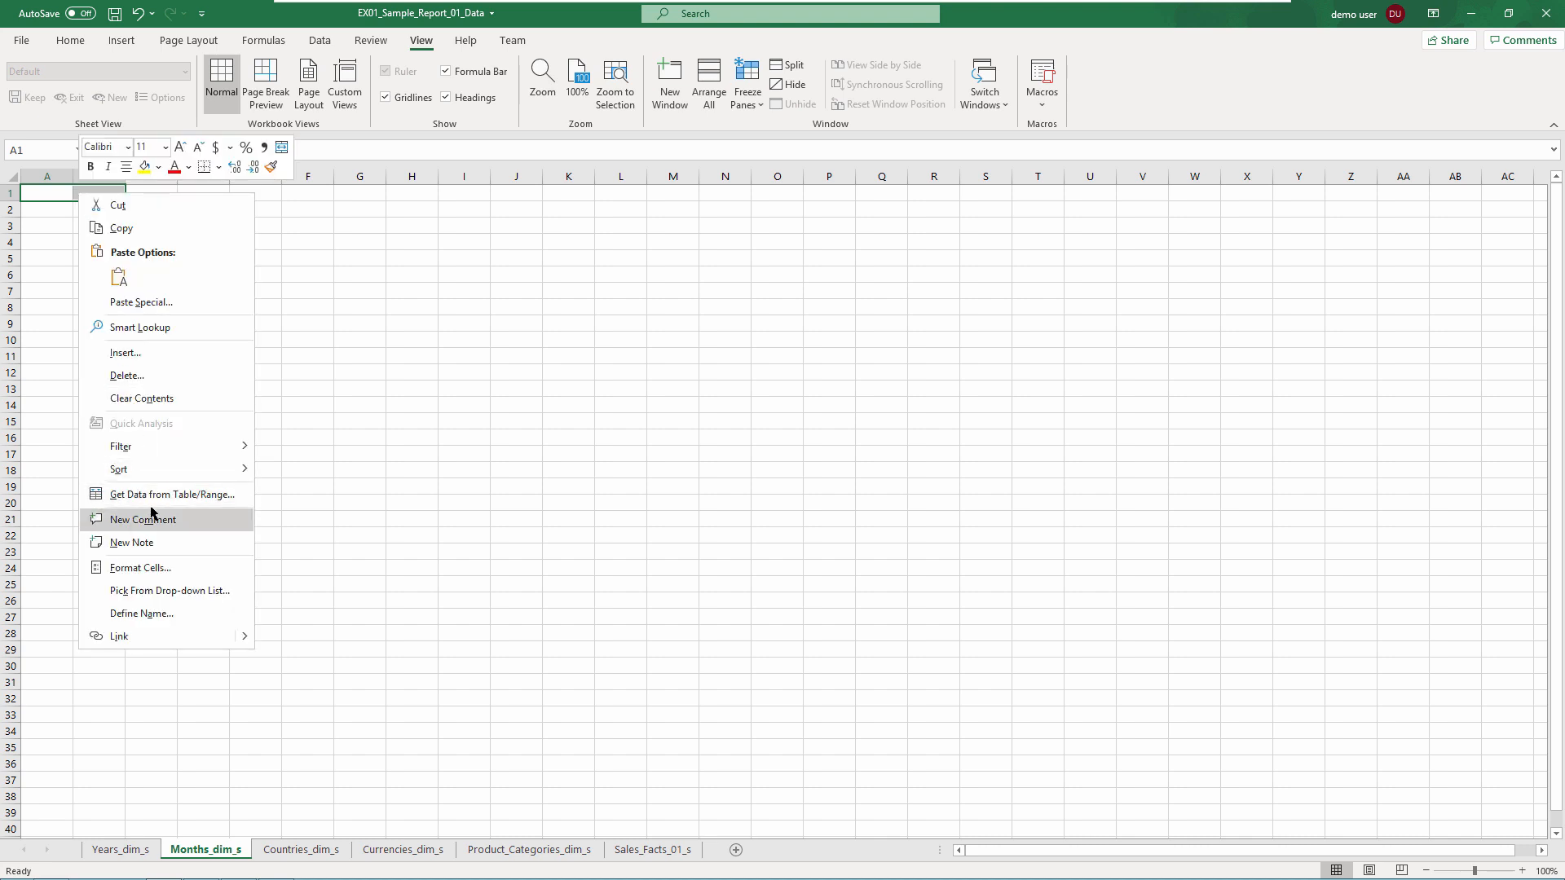
click(154, 614)
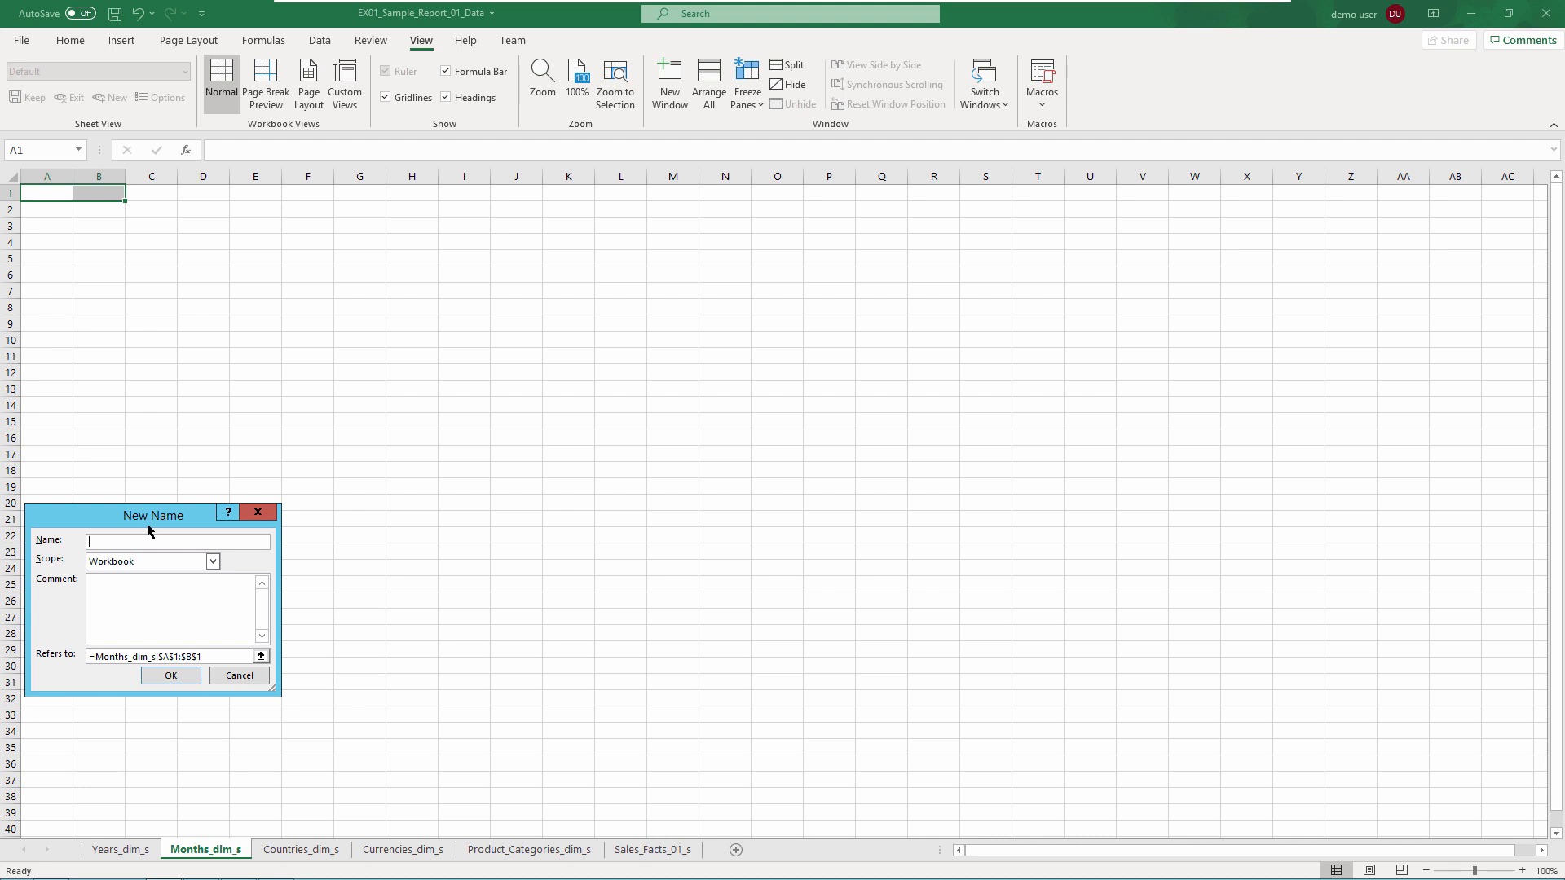
text(Months_dim)
click(171, 678)
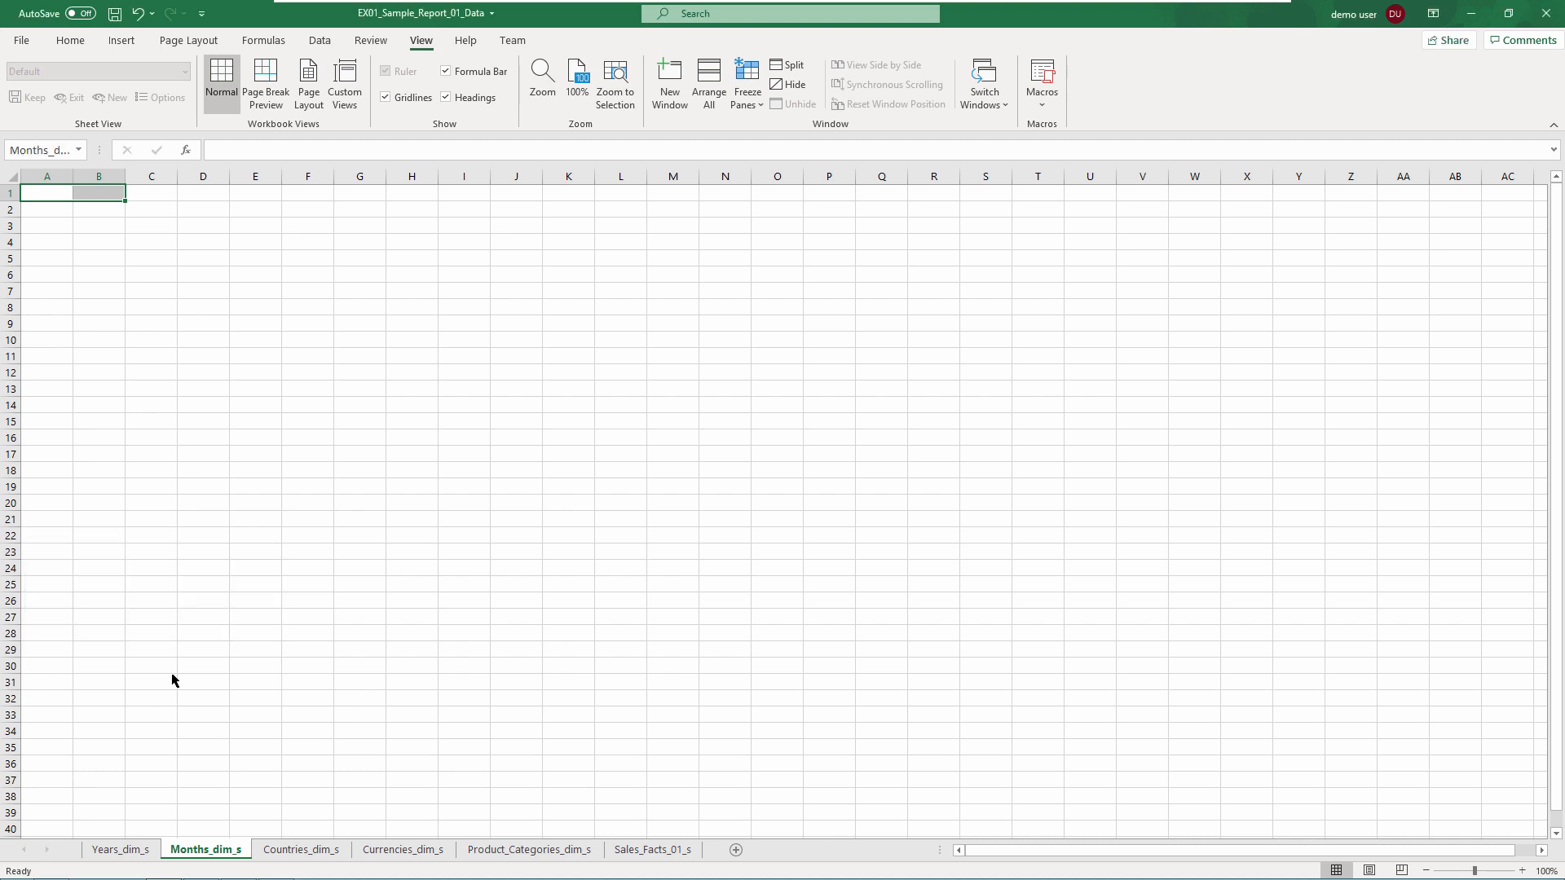
Define the workbook-scoped name Countries_dim for cell A1 on the Countries_dim_s sheet.
click(292, 850)
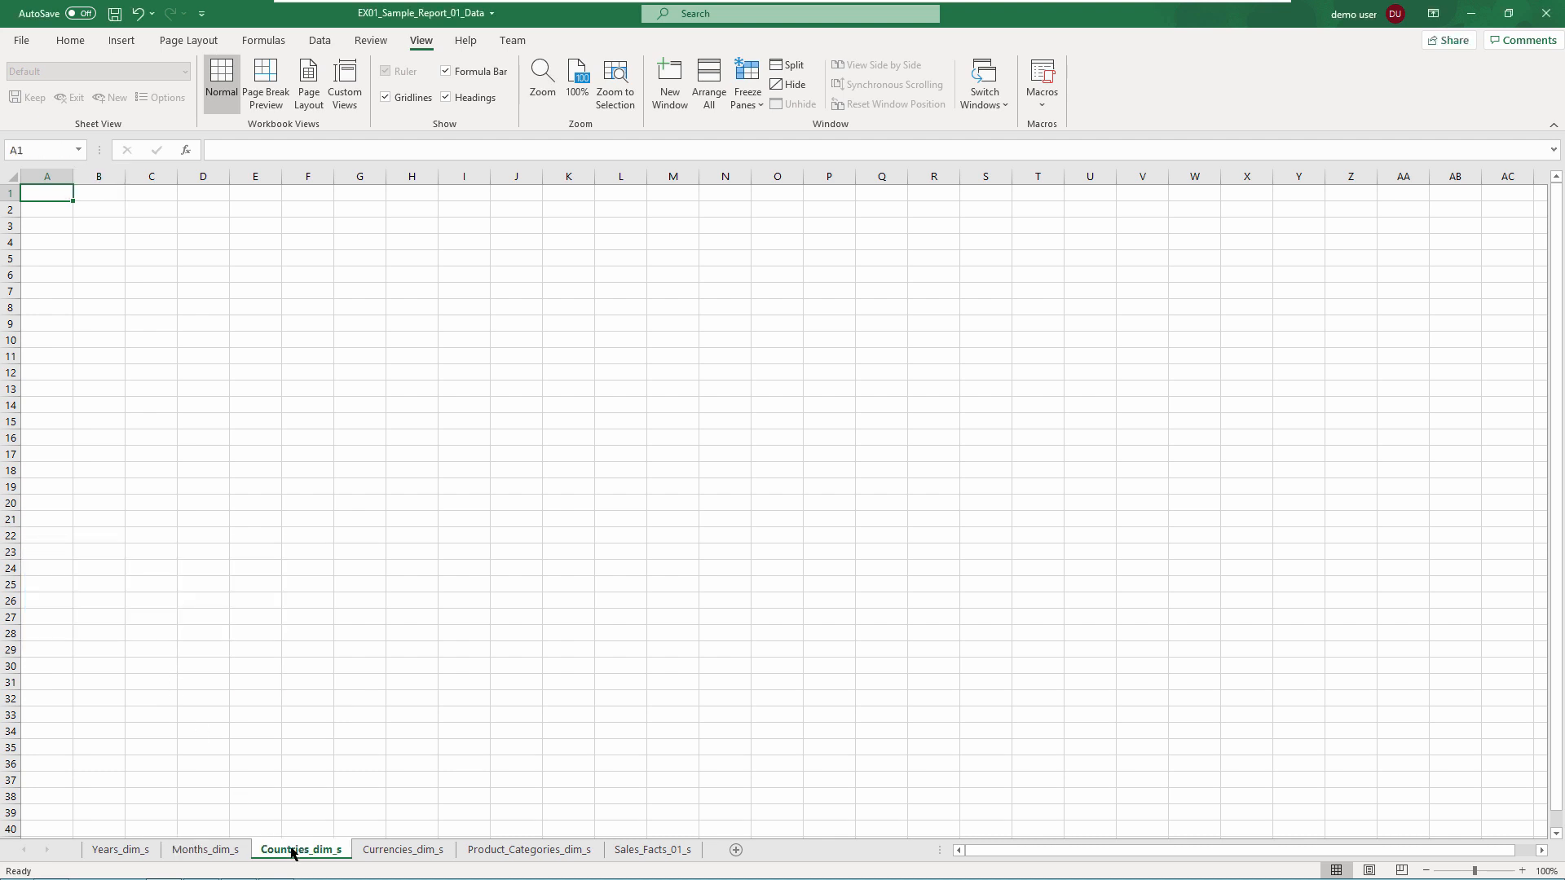
right_click(45, 196)
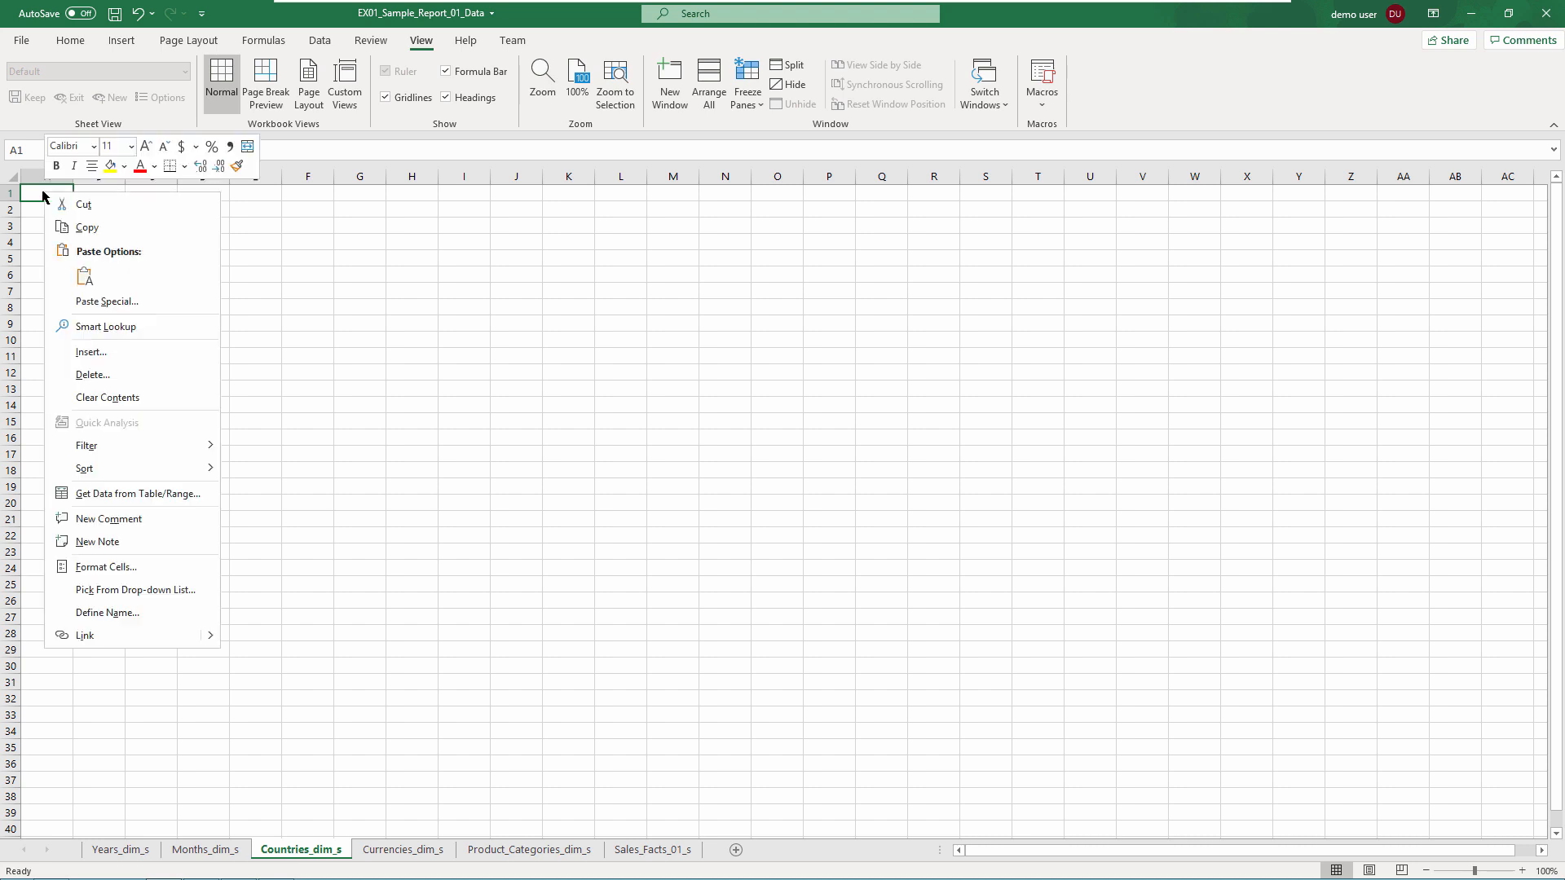
click(107, 610)
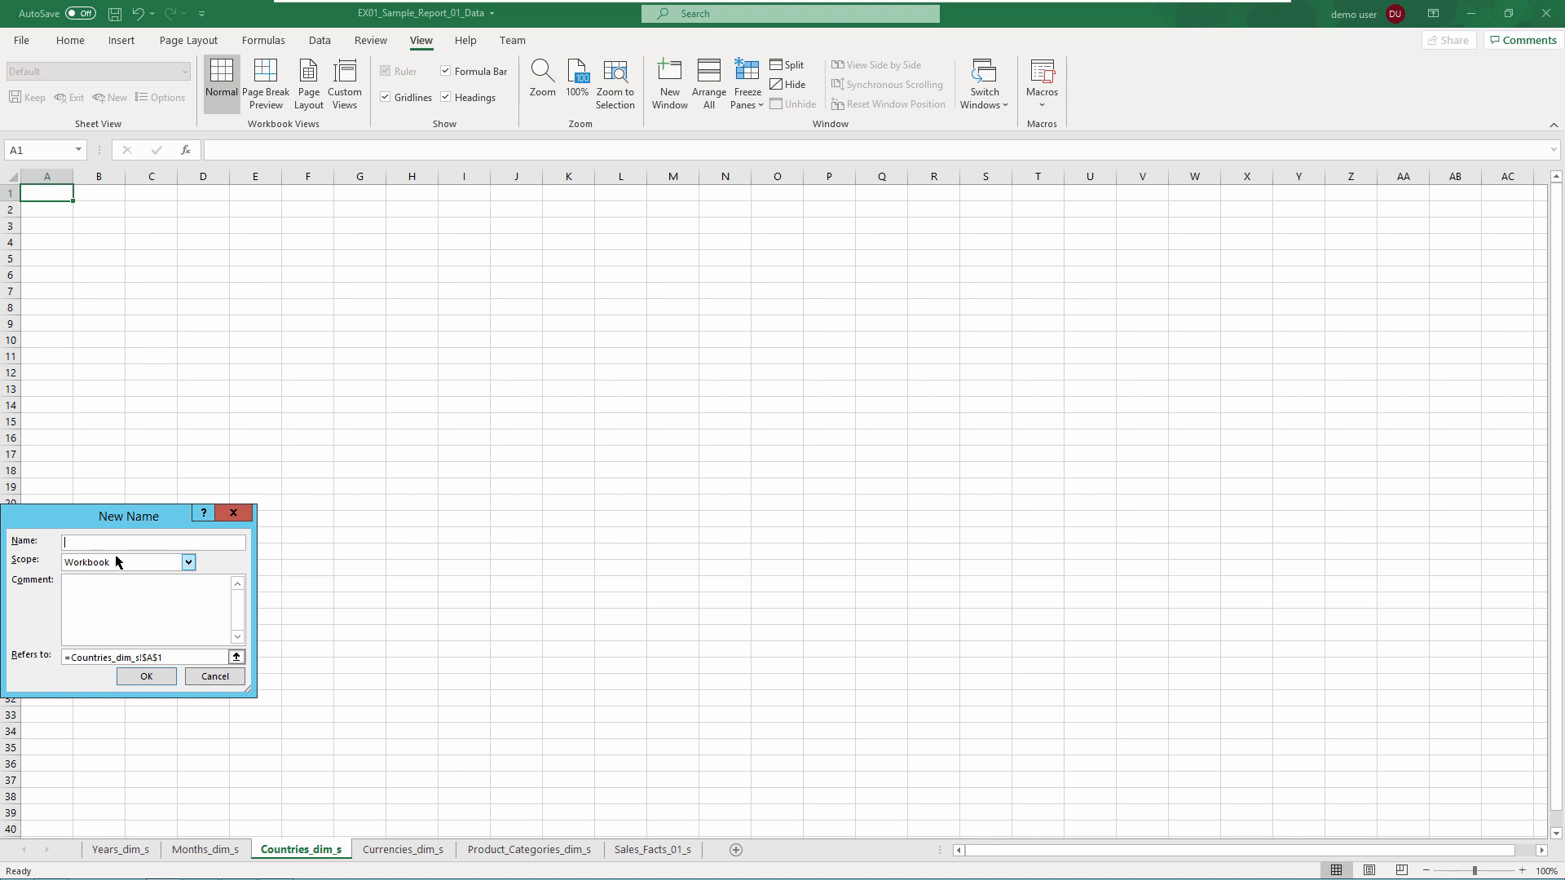
text(Cou)
click(147, 680)
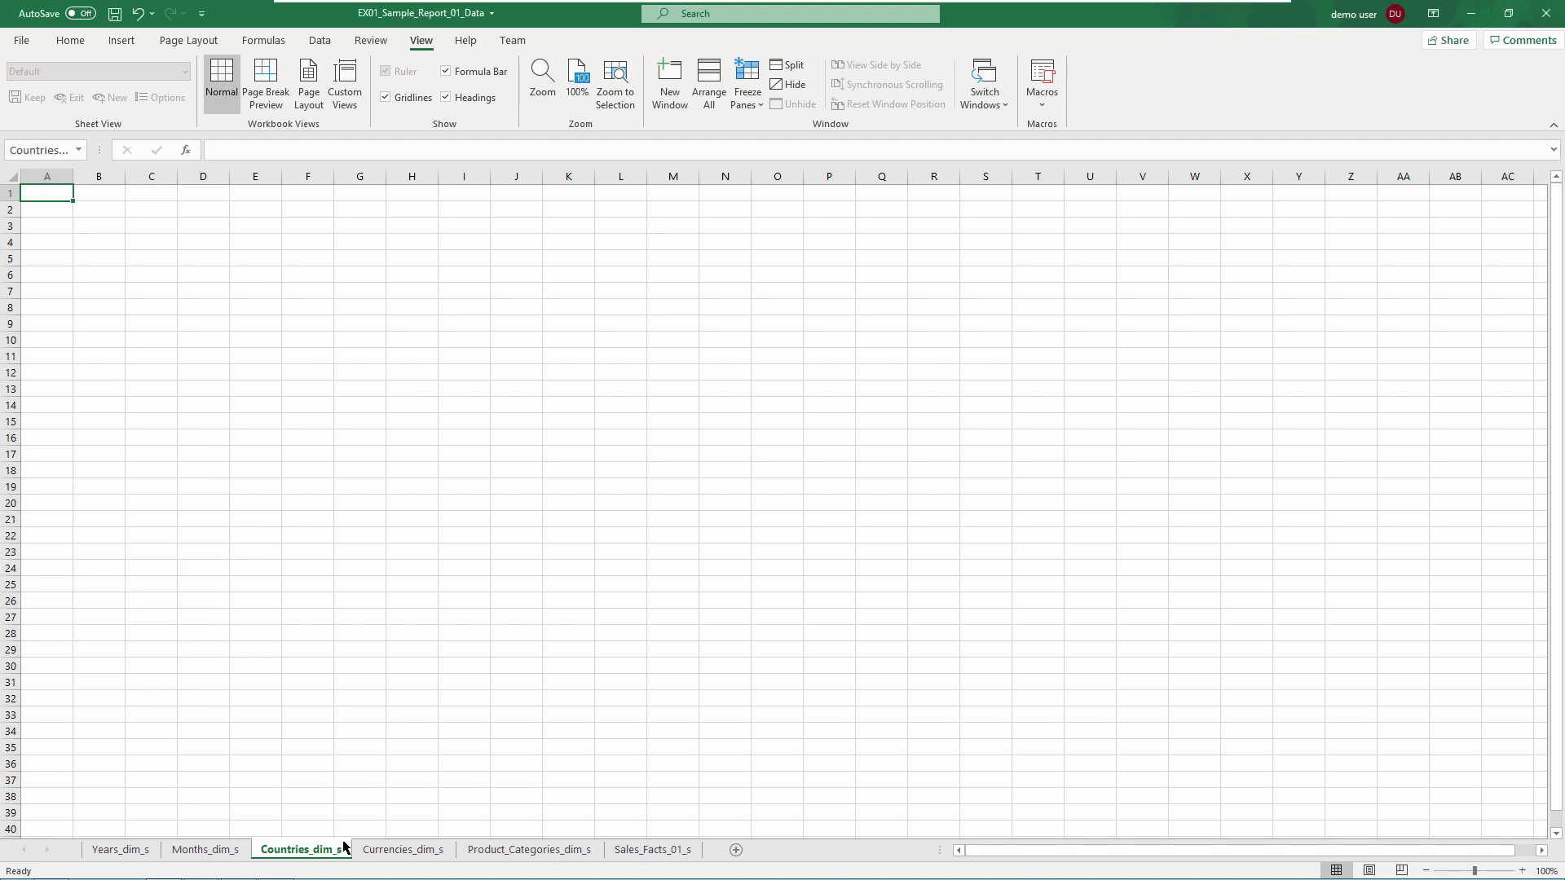
Define the workbook-scoped name Currencies_dim for cells A1:B1 on the Currencies_dim_s sheet.
click(397, 851)
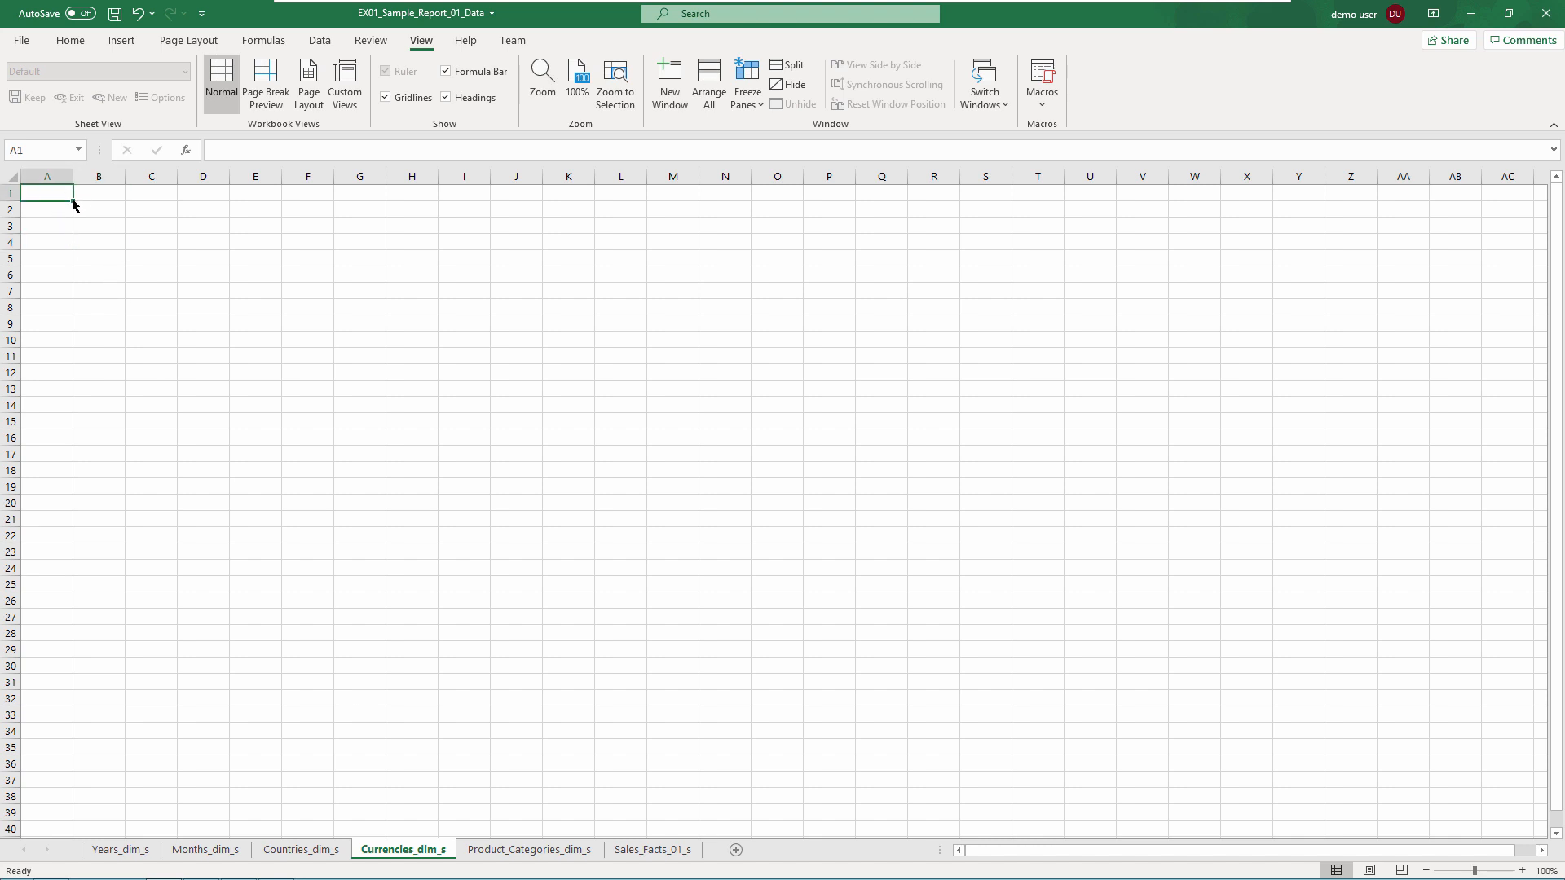
drag(99, 208, 81, 203)
right_click(72, 197)
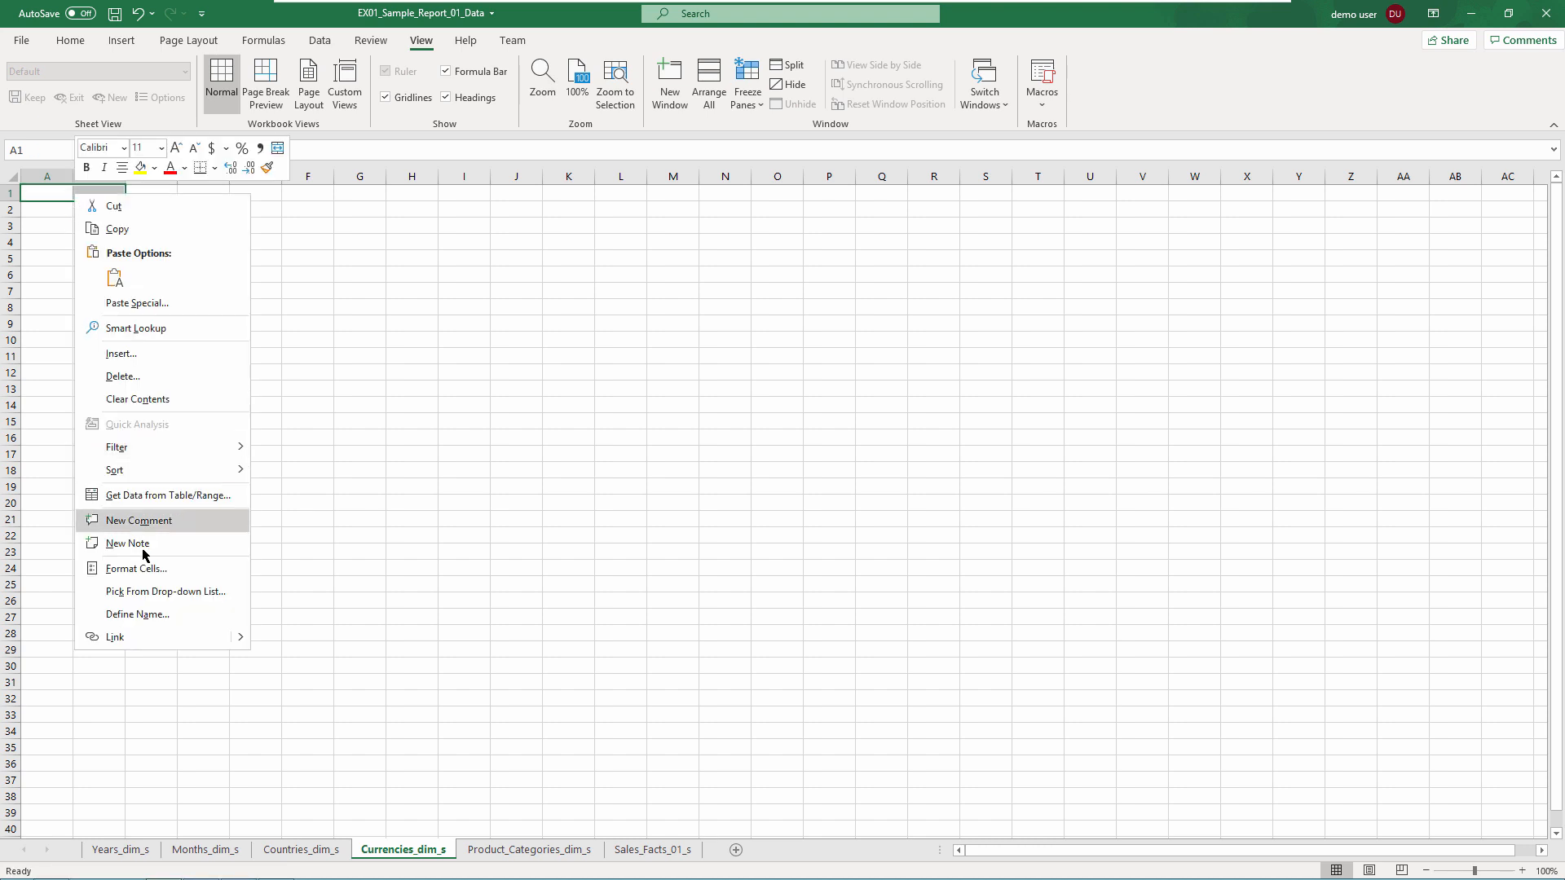
click(141, 616)
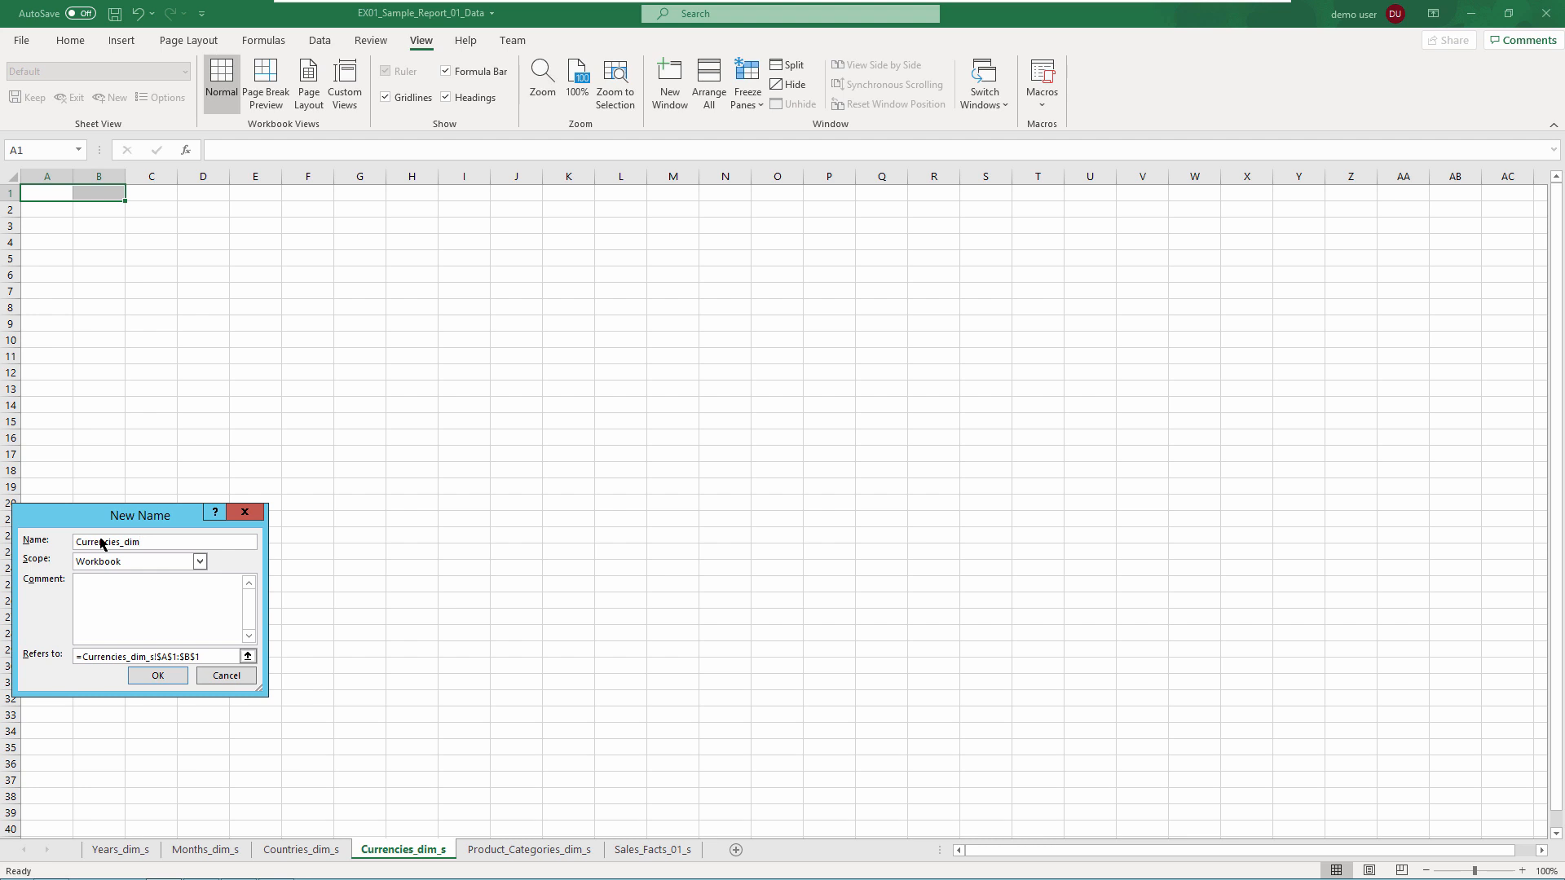
click(149, 676)
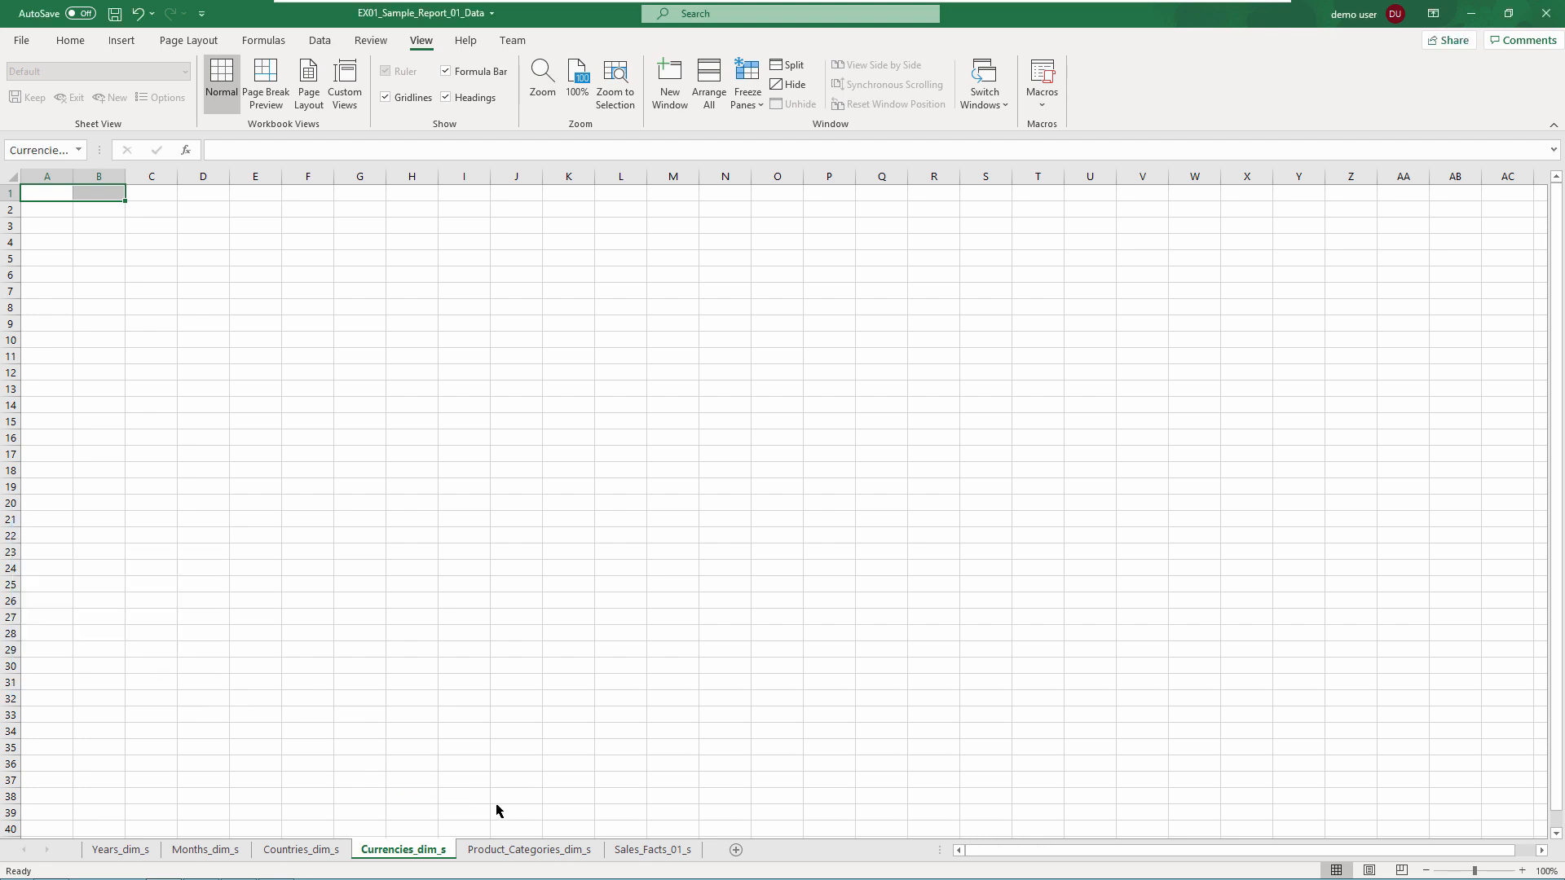
Define the workbook-scoped name Product_Categories_dim for cells A1:B1 on the Product_Categories_dim_s sheet.
click(515, 849)
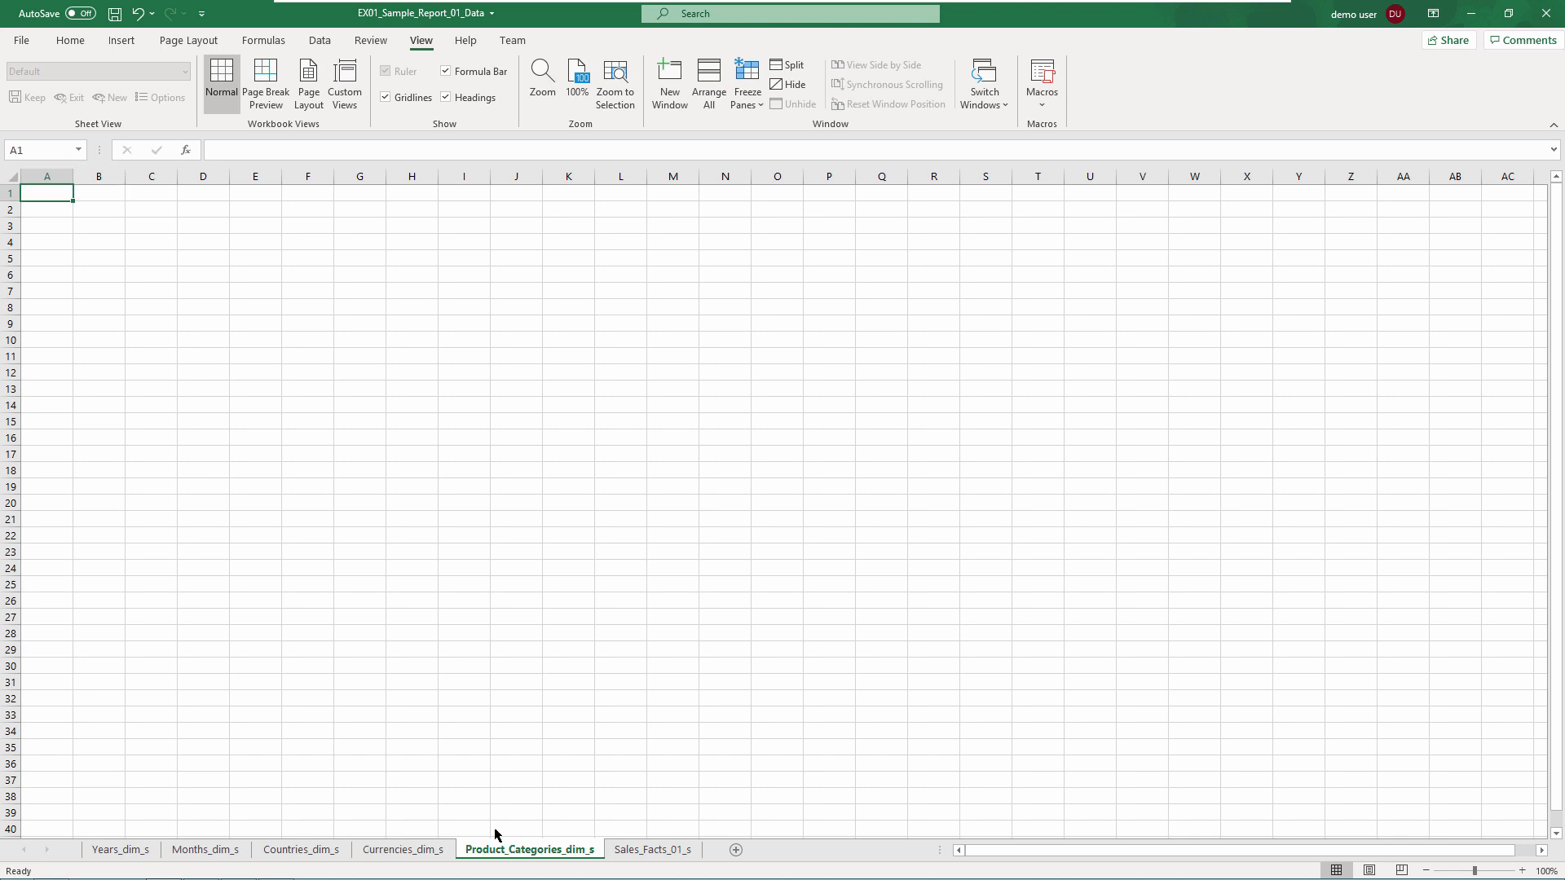
drag(72, 200, 110, 204)
right_click(97, 195)
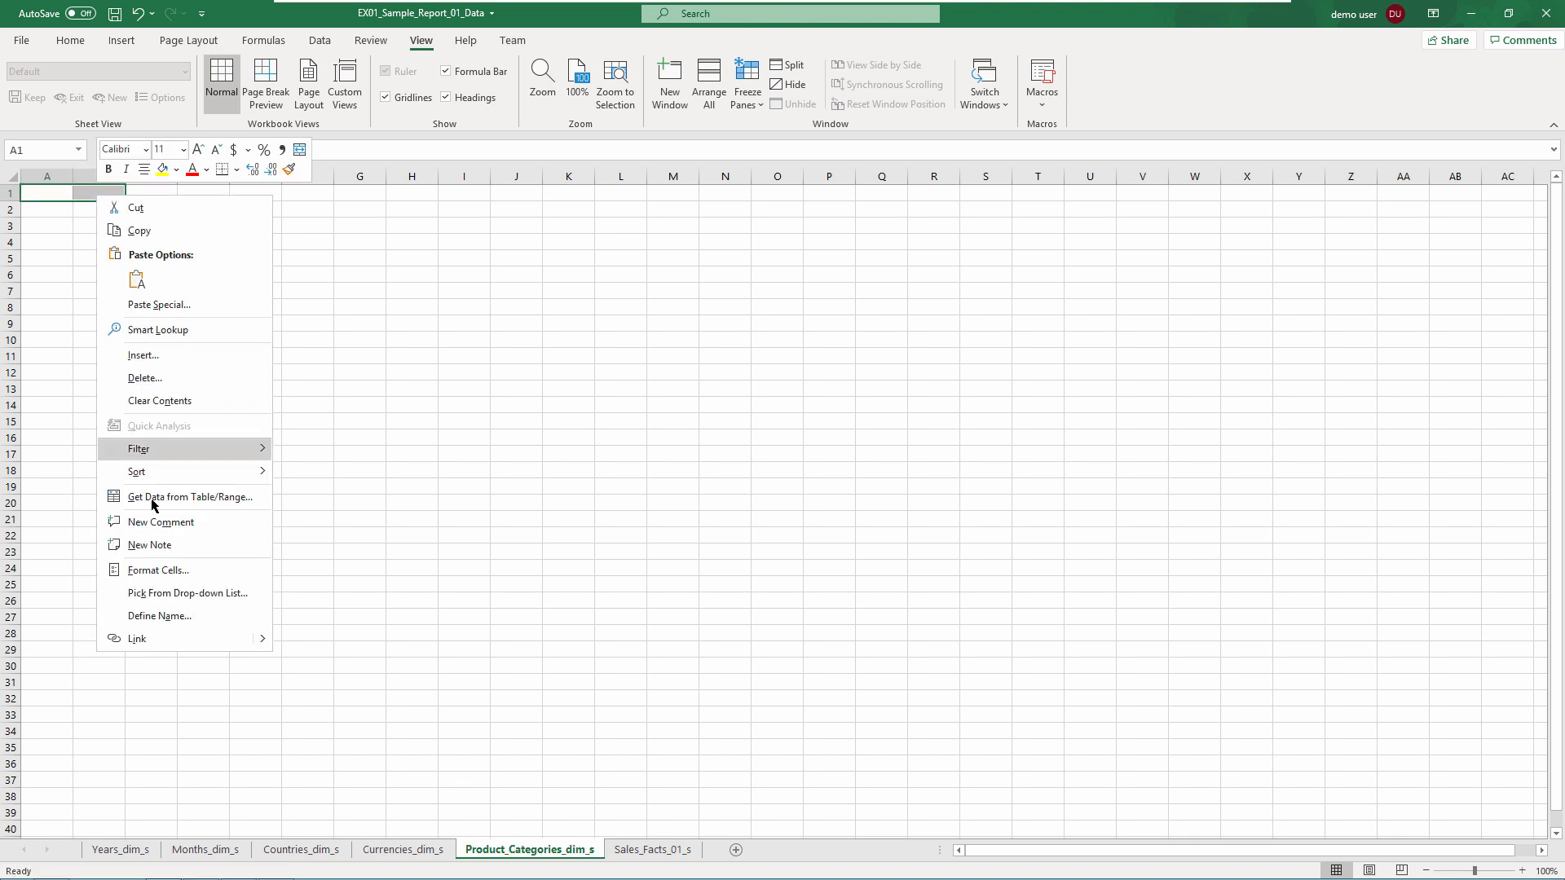
click(156, 615)
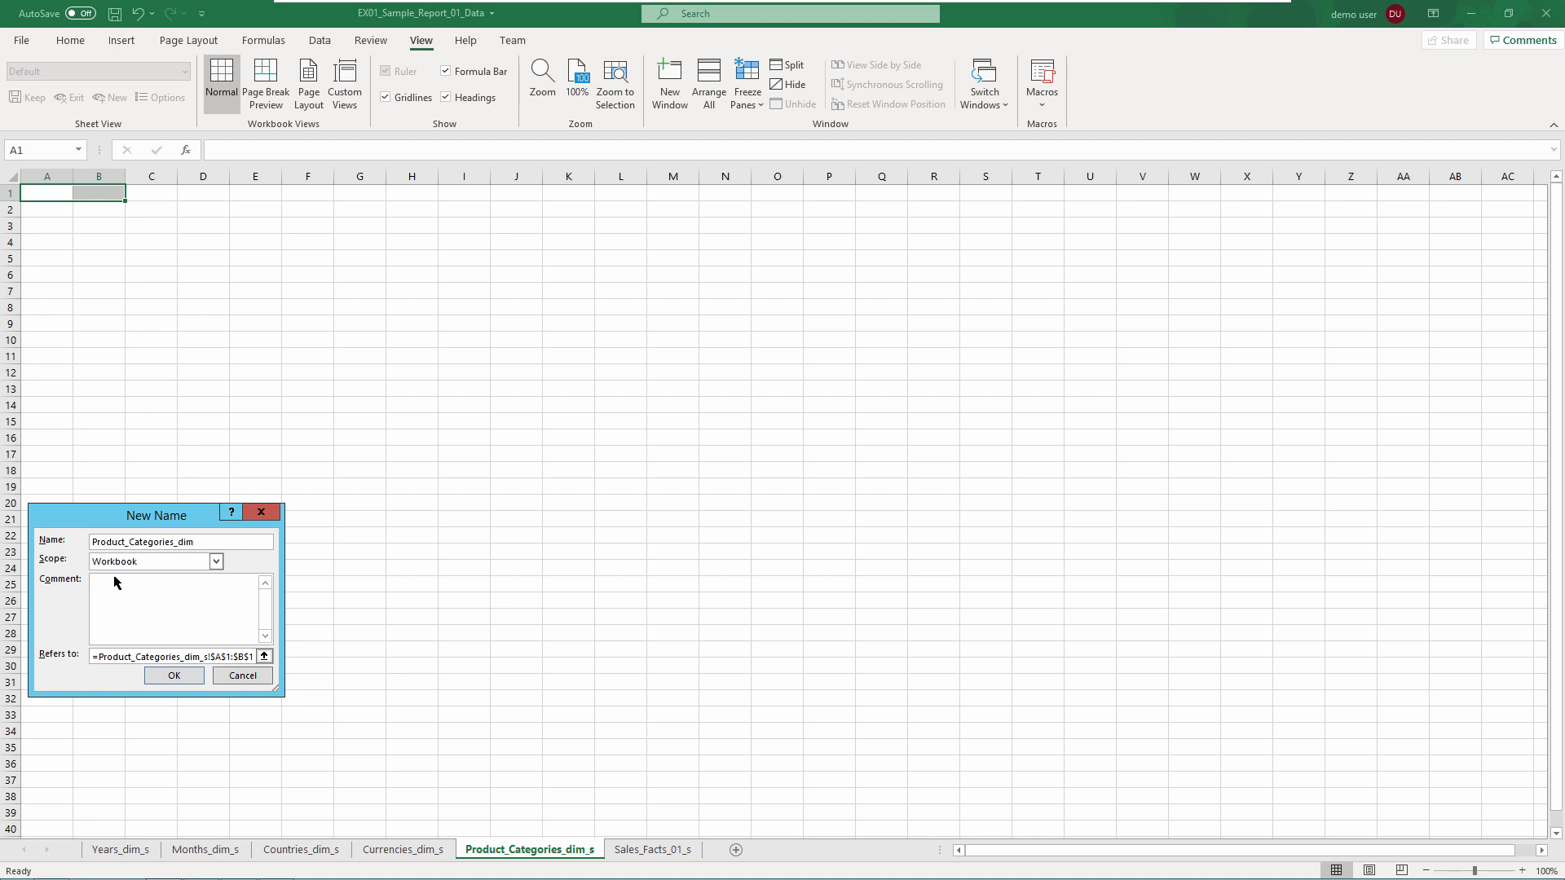
click(188, 676)
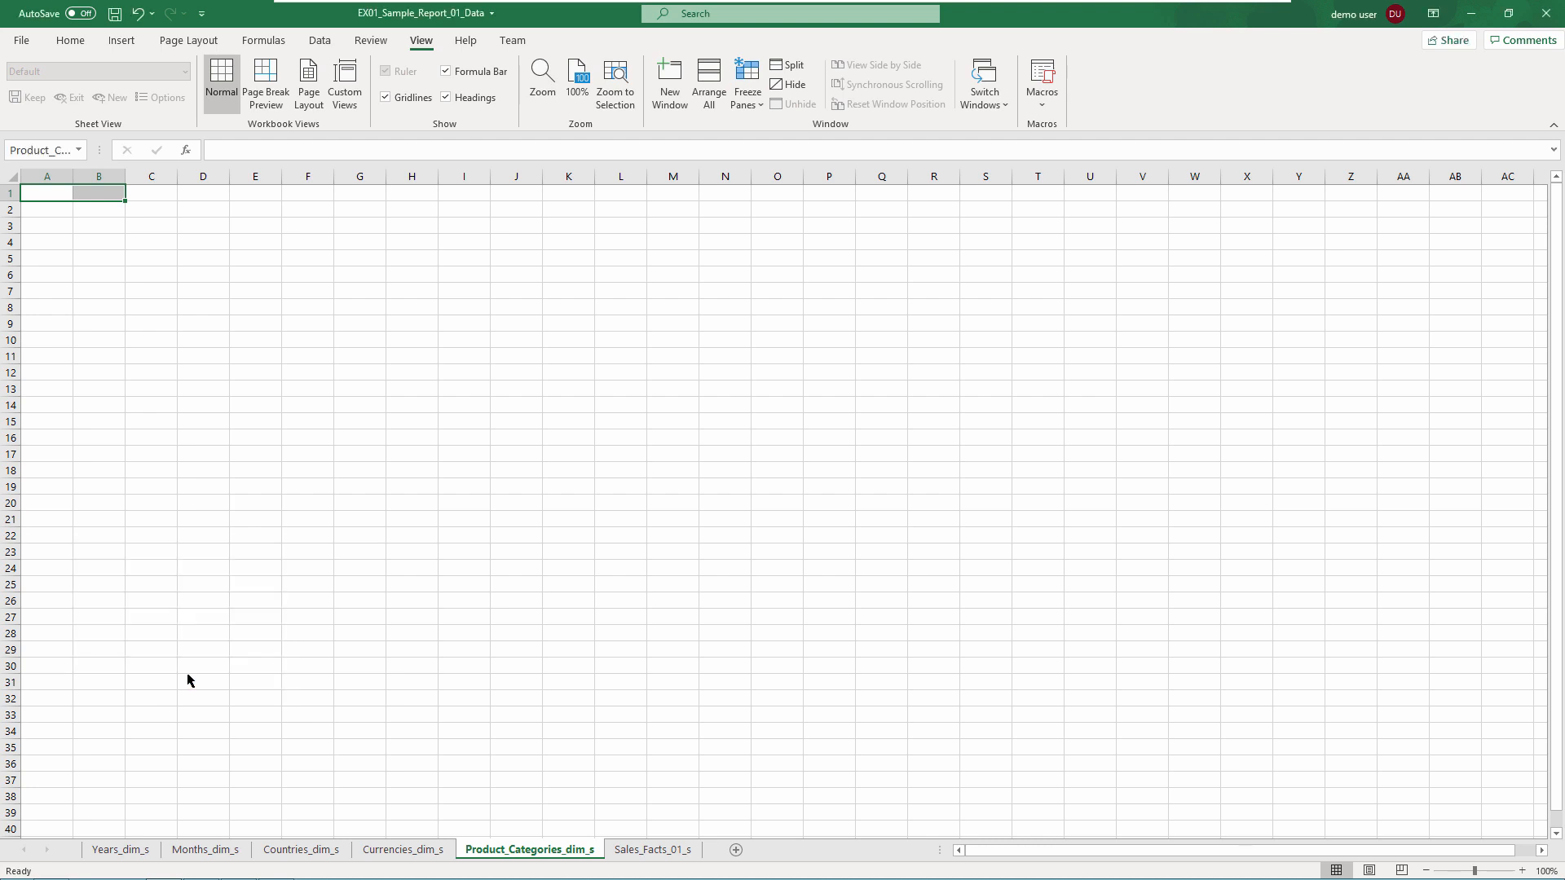
Define the workbook-scoped name Sales_Facts_01 for cells A1:O1 on the Sales_Facts_01_s sheet.
click(642, 849)
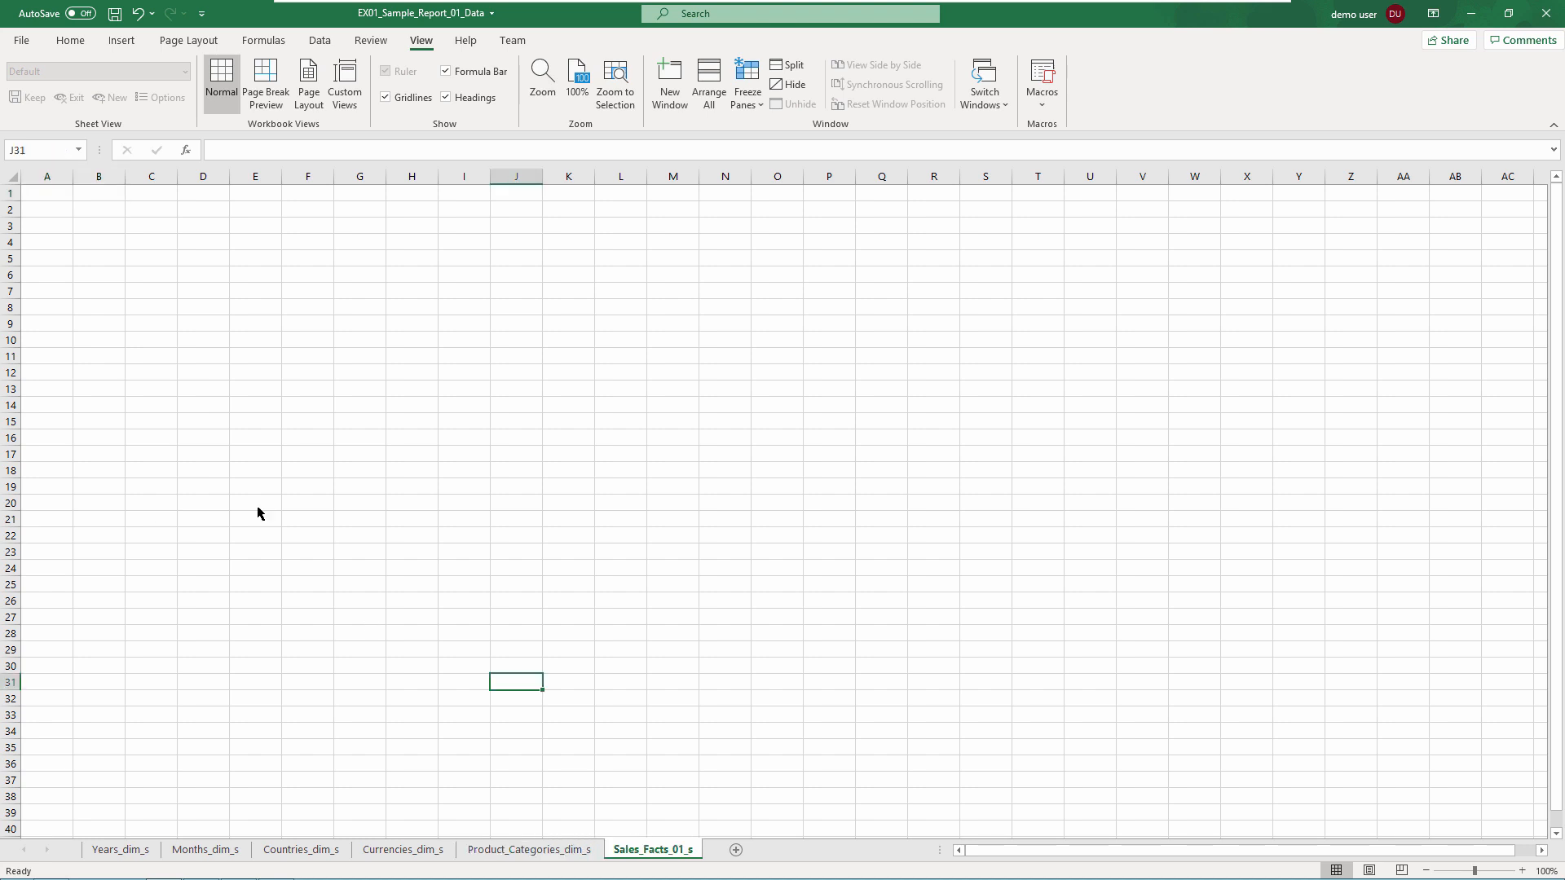
click(51, 198)
drag(71, 203, 797, 209)
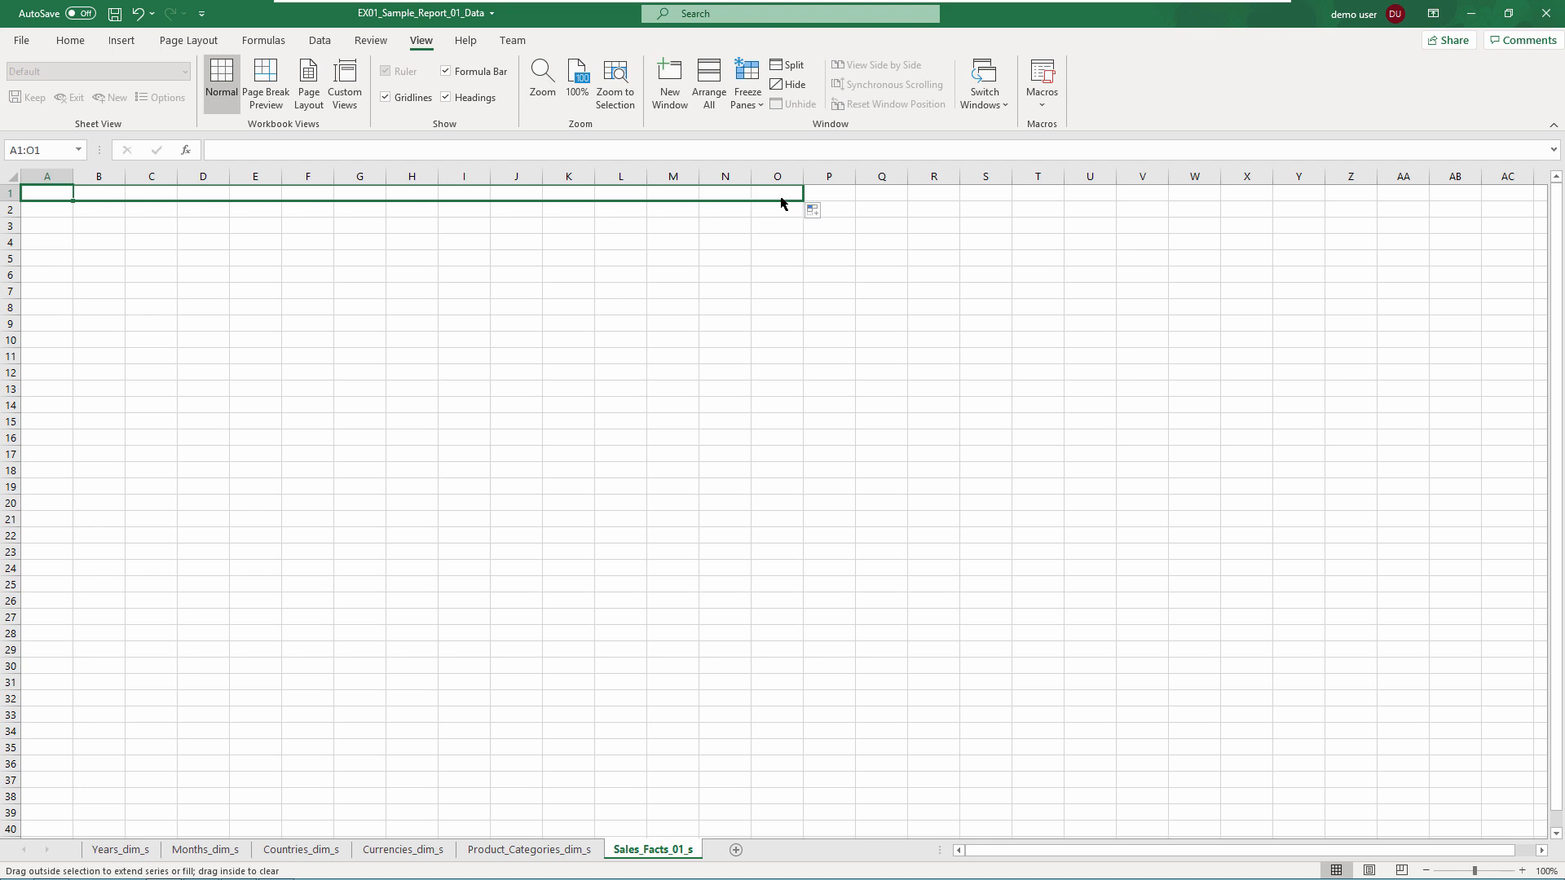
right_click(368, 196)
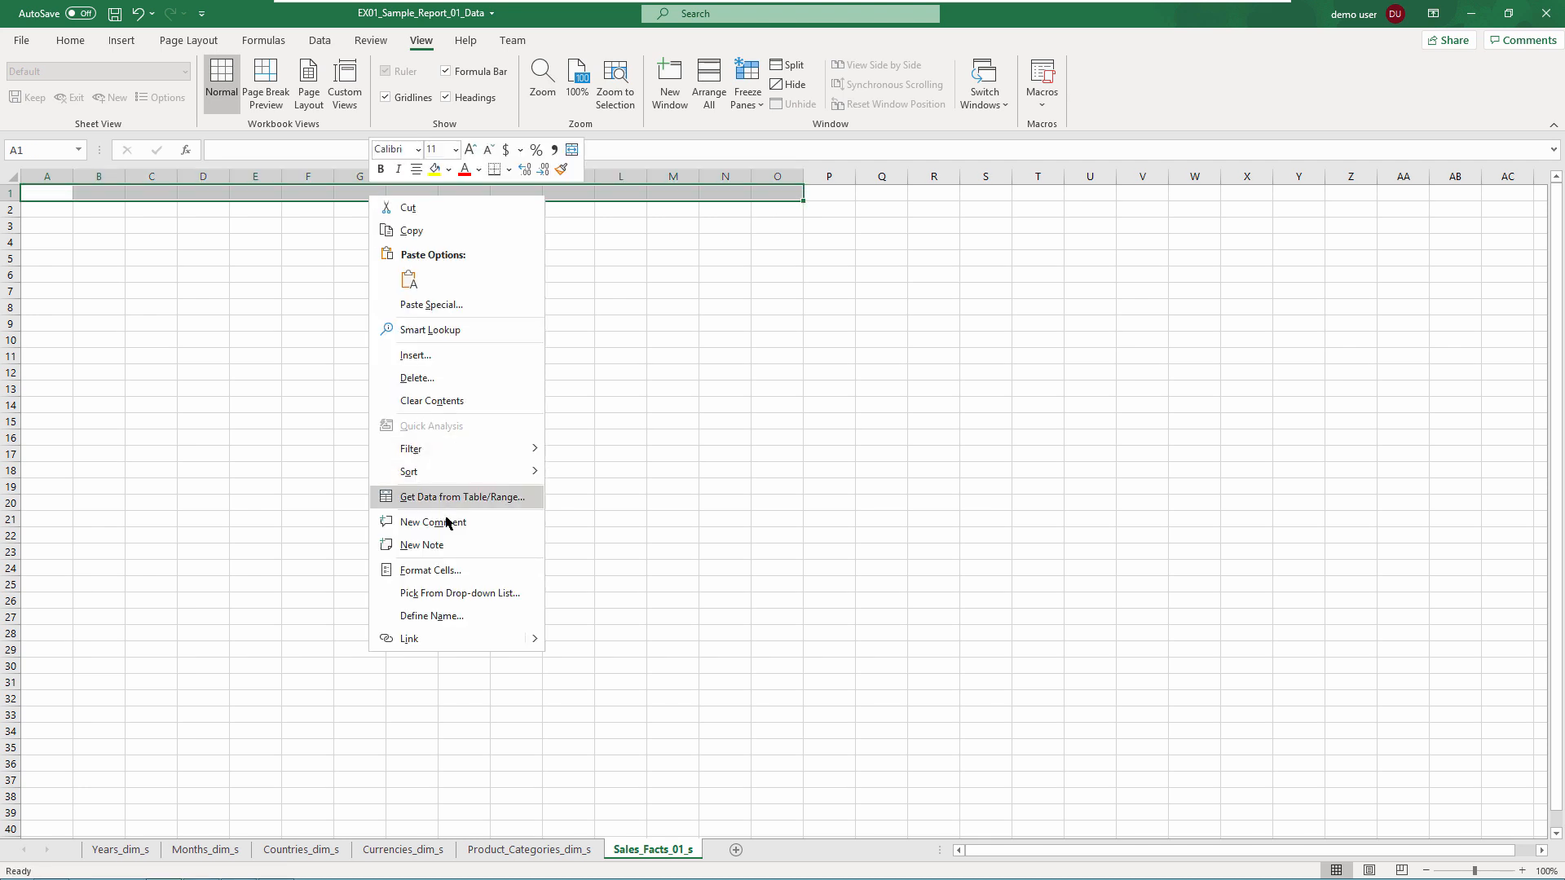
click(444, 616)
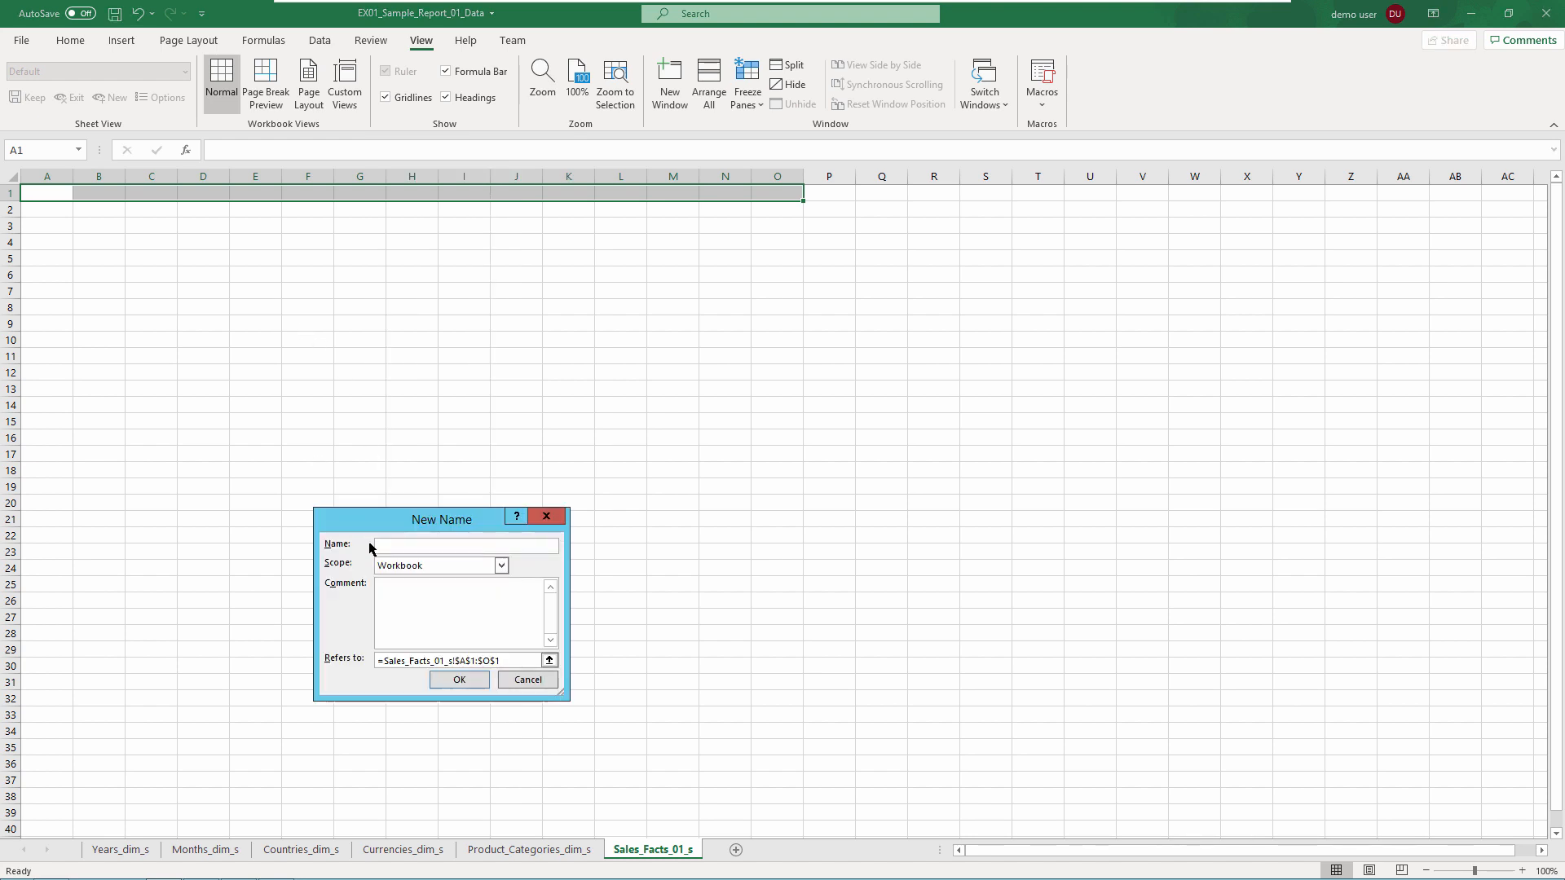
text(Sales_Facts_01)
click(449, 686)
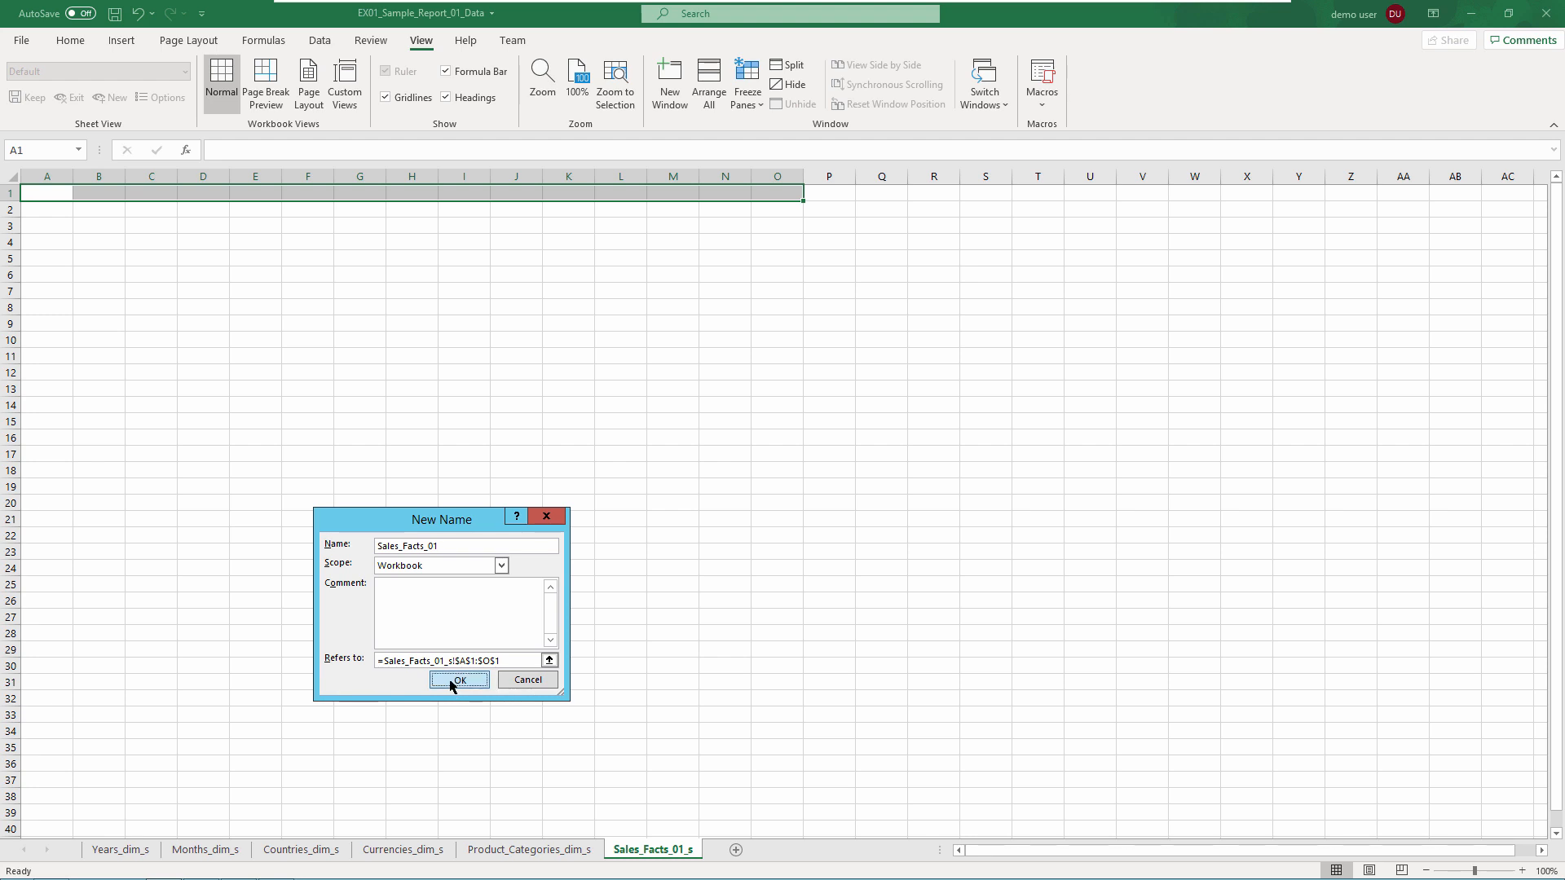
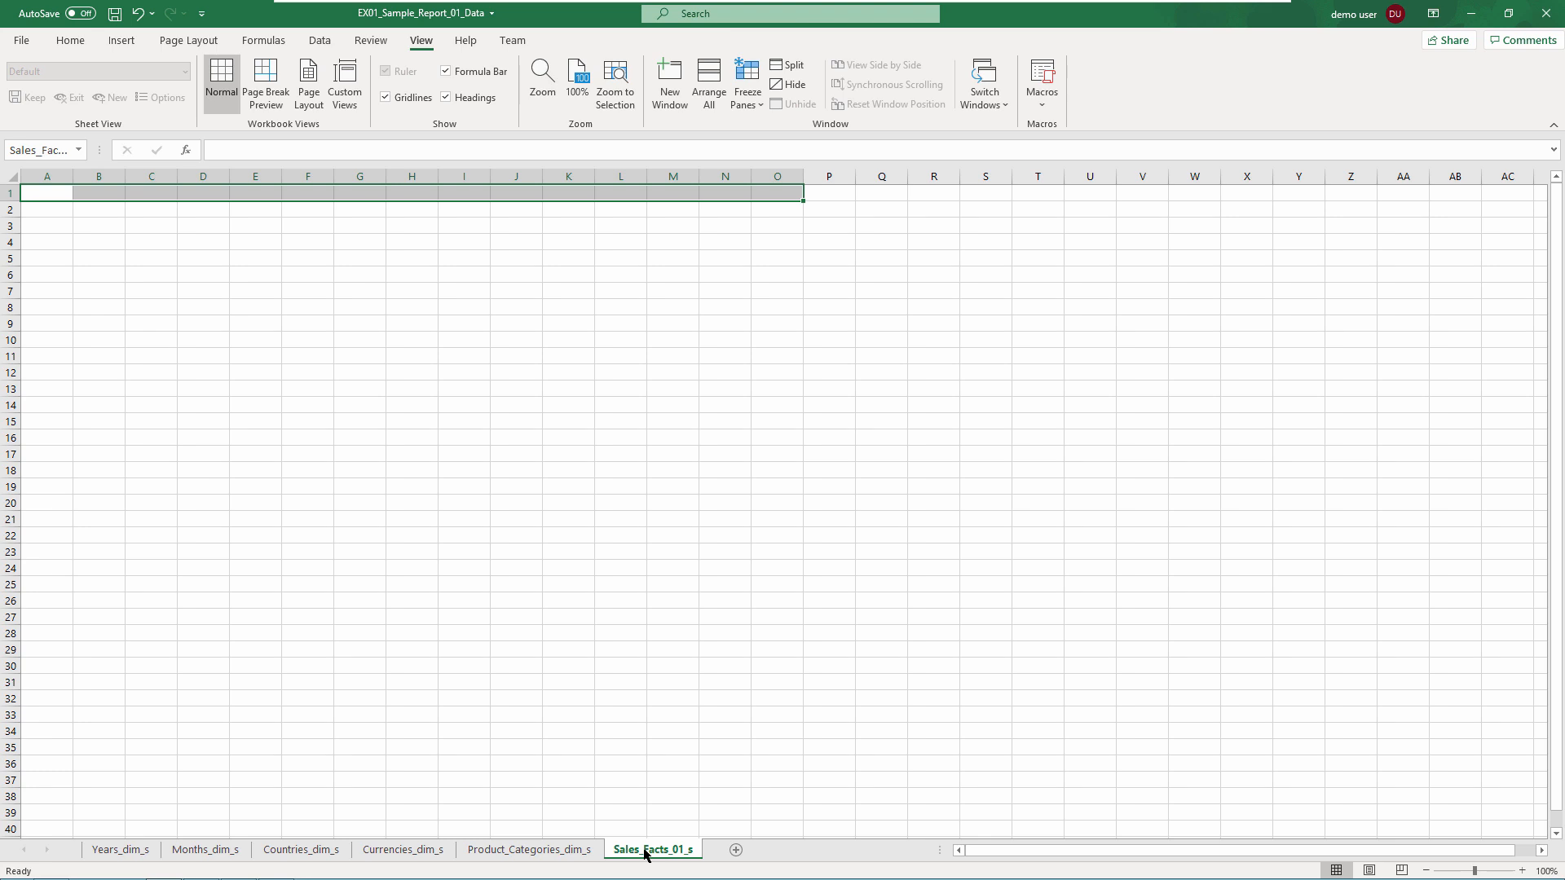
Save the EX01_Sample_Report_01_Data workbook and close it, returning to its icon in the Meta5 capsule.
click(115, 14)
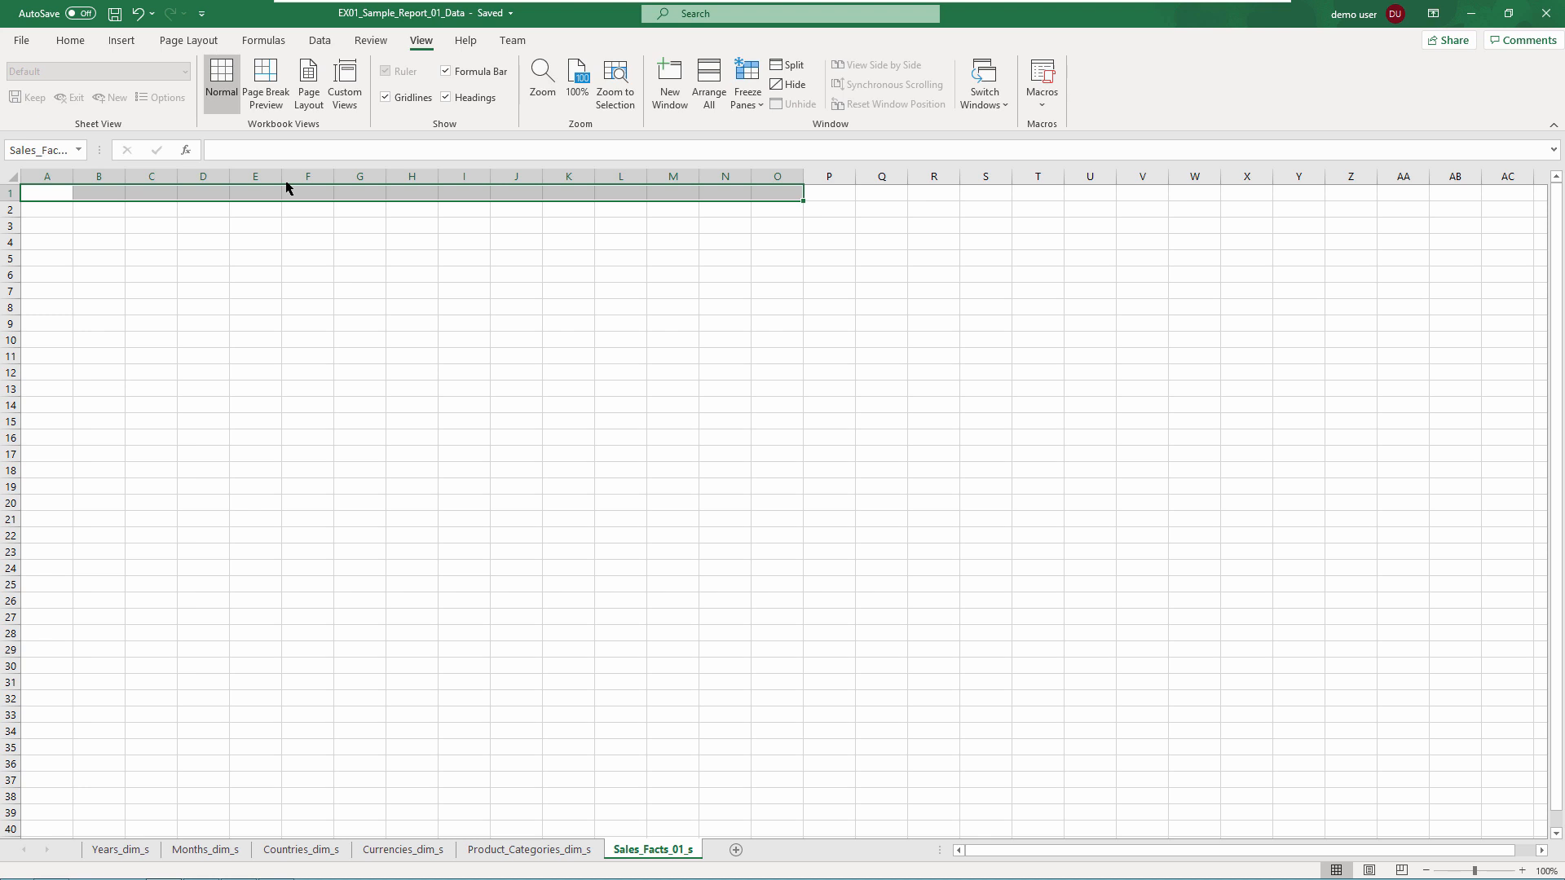
click(1548, 16)
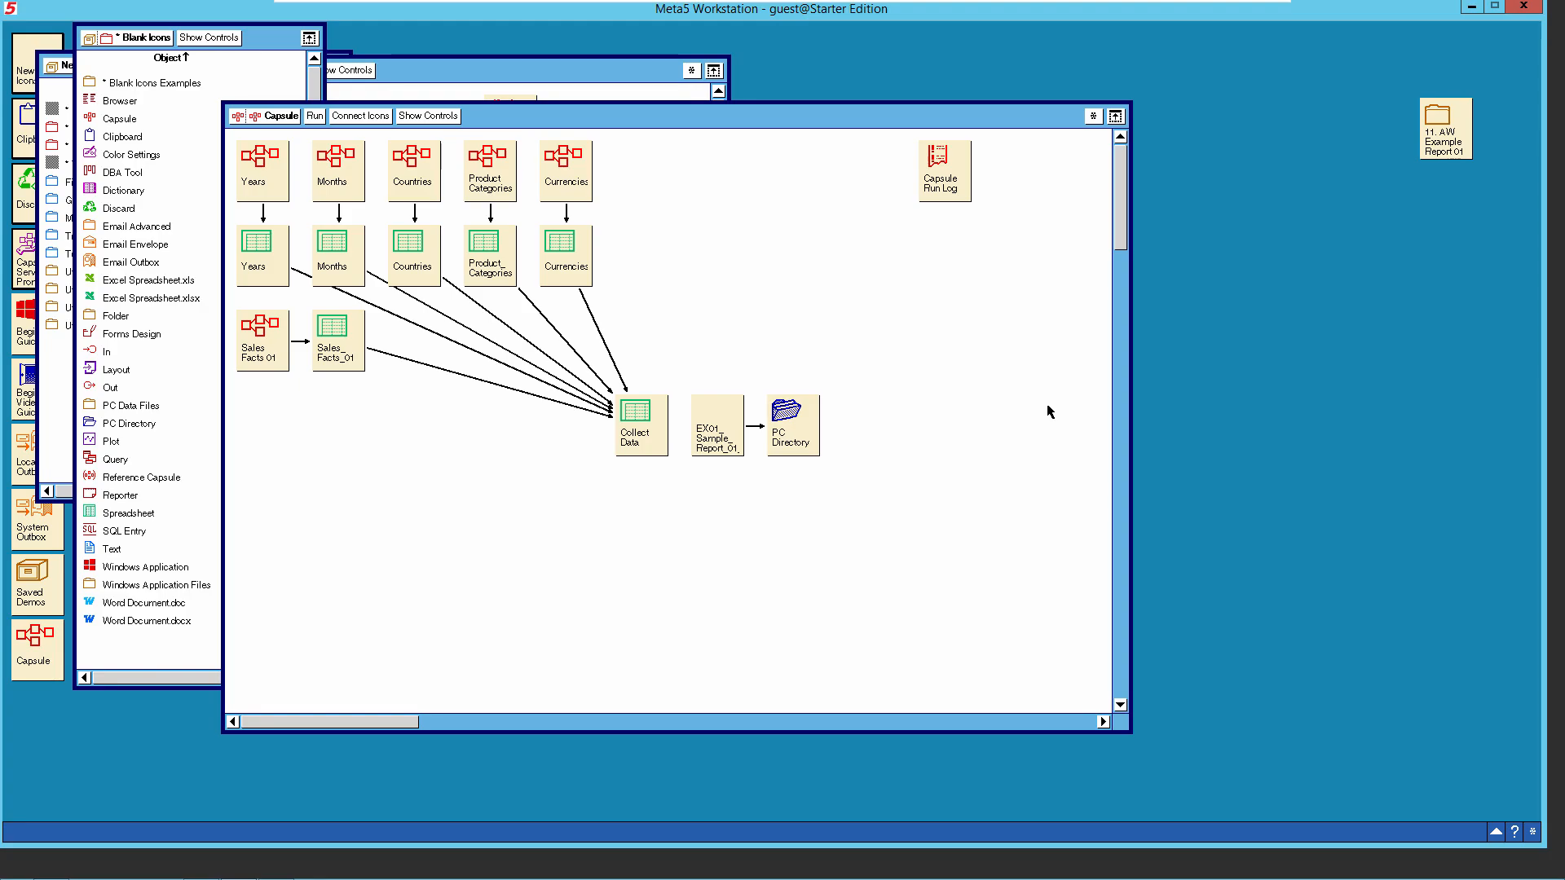
click(703, 449)
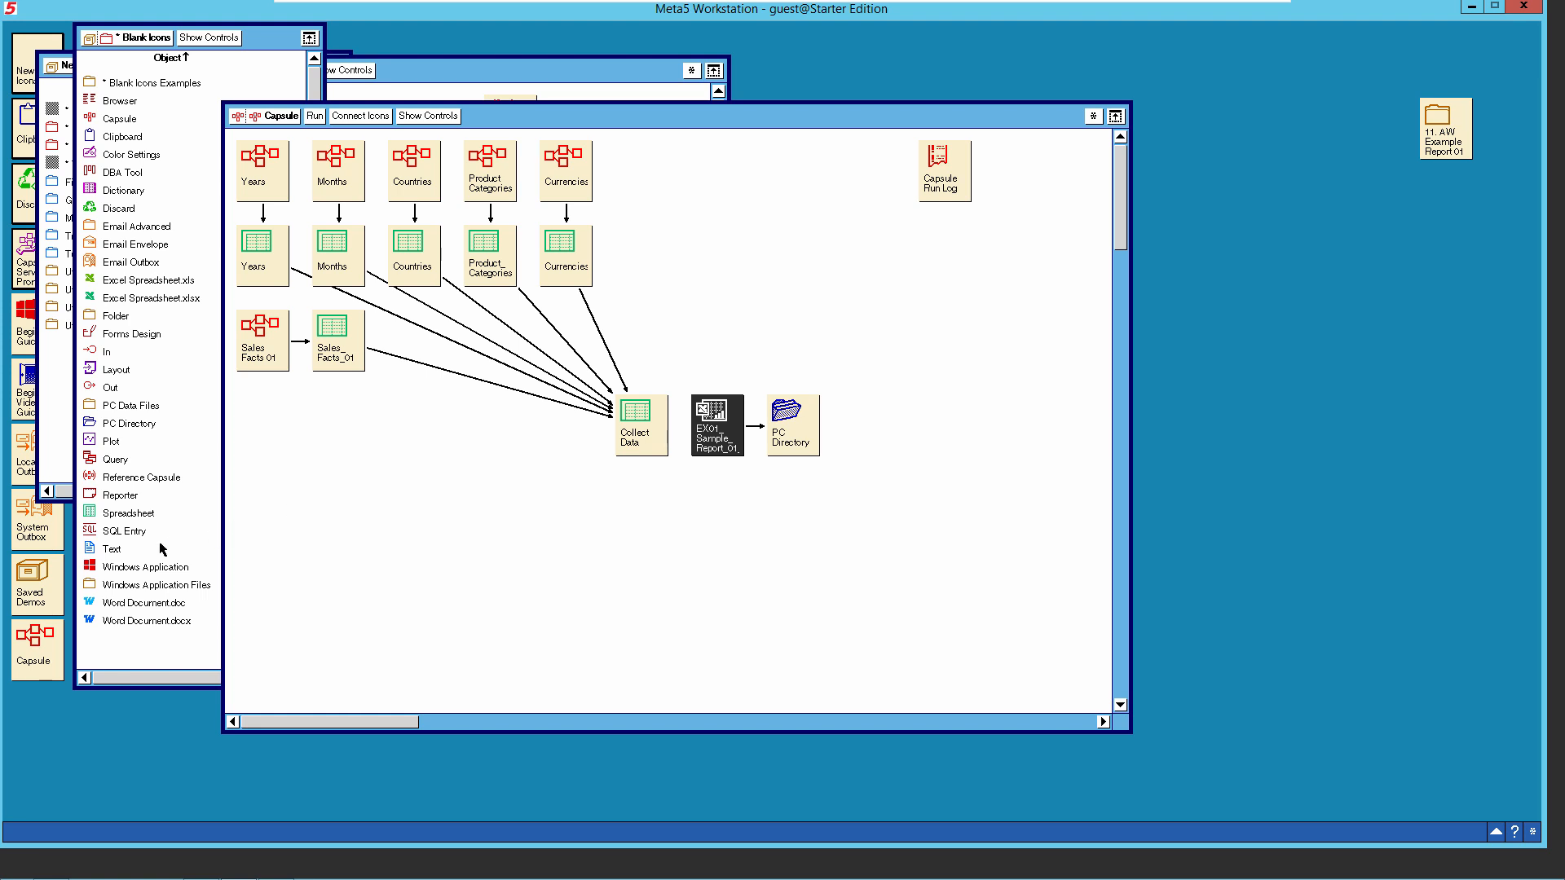
Place a blank Text icon on the desktop, open it, and widen and move its window below the capsule's icons.
drag(135, 551, 155, 554)
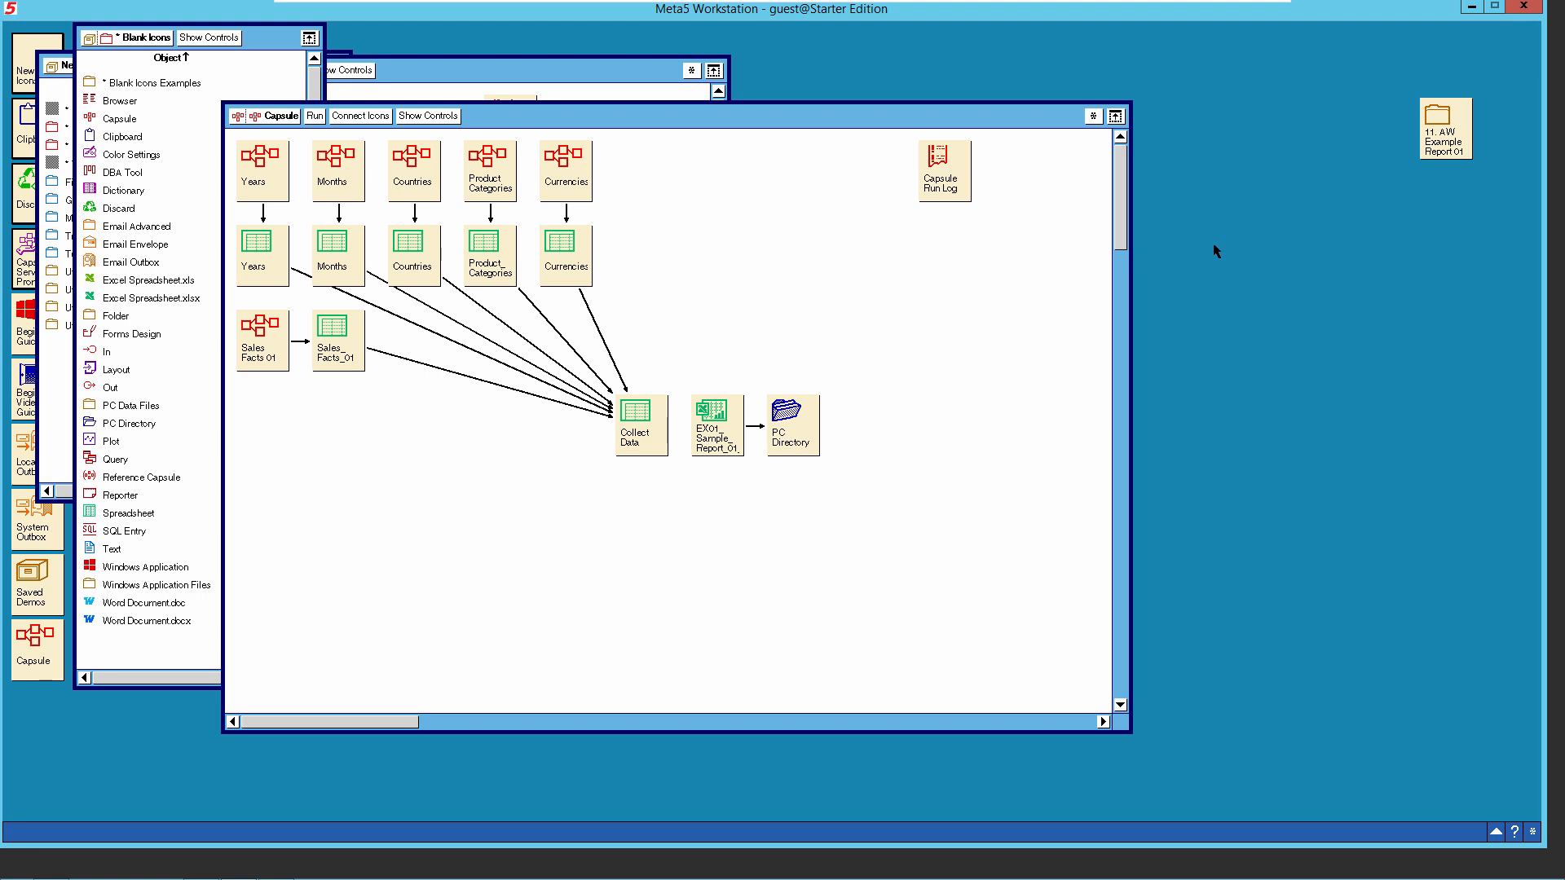
click(1213, 248)
double_click(1212, 273)
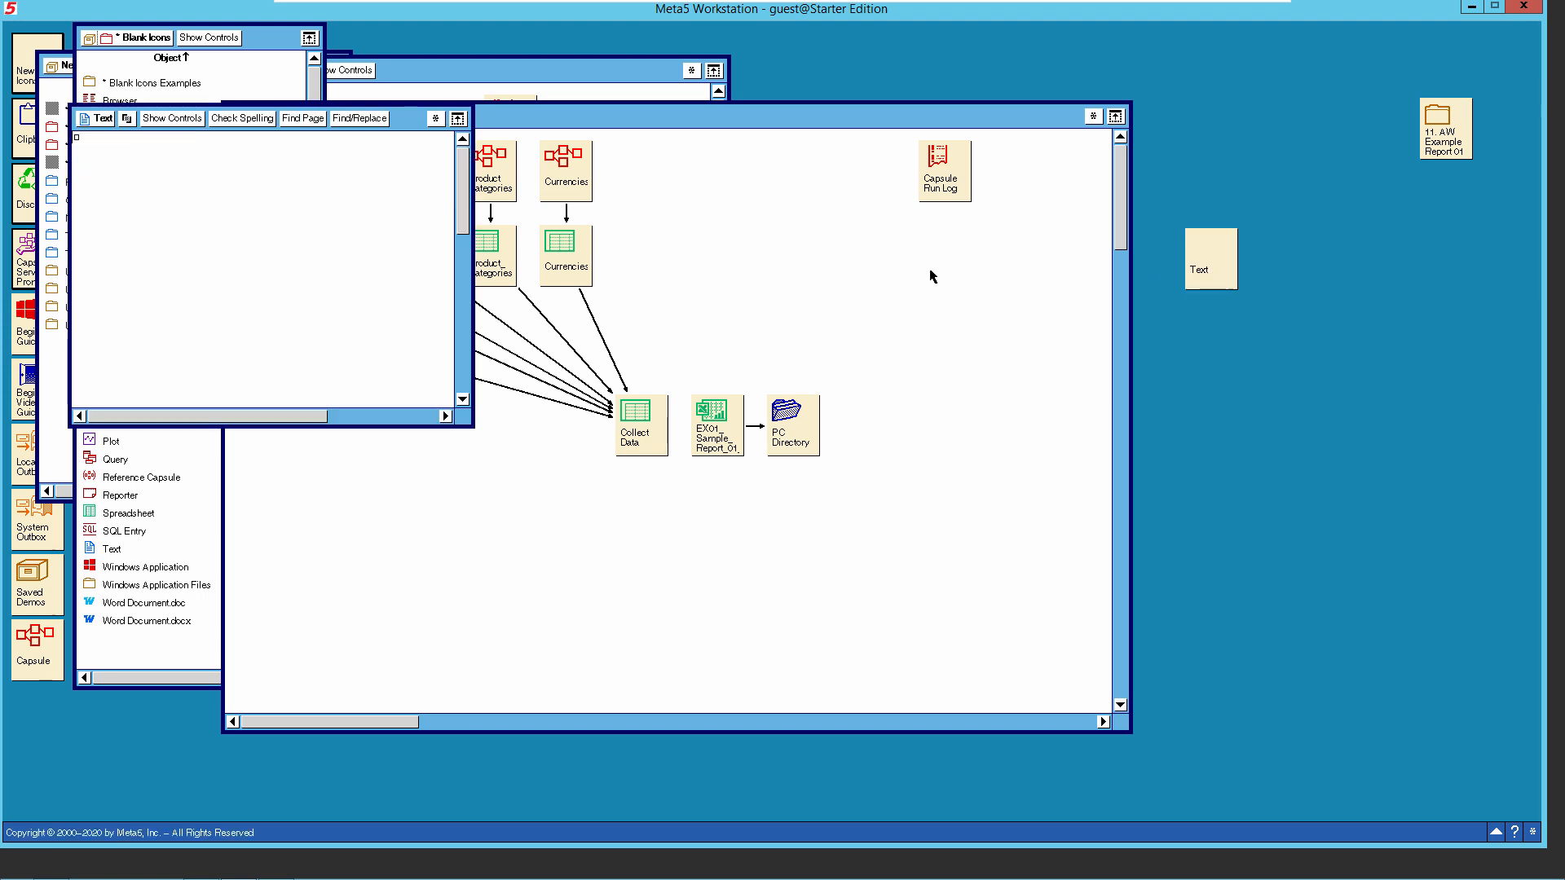
drag(473, 432, 969, 306)
drag(812, 234, 1214, 560)
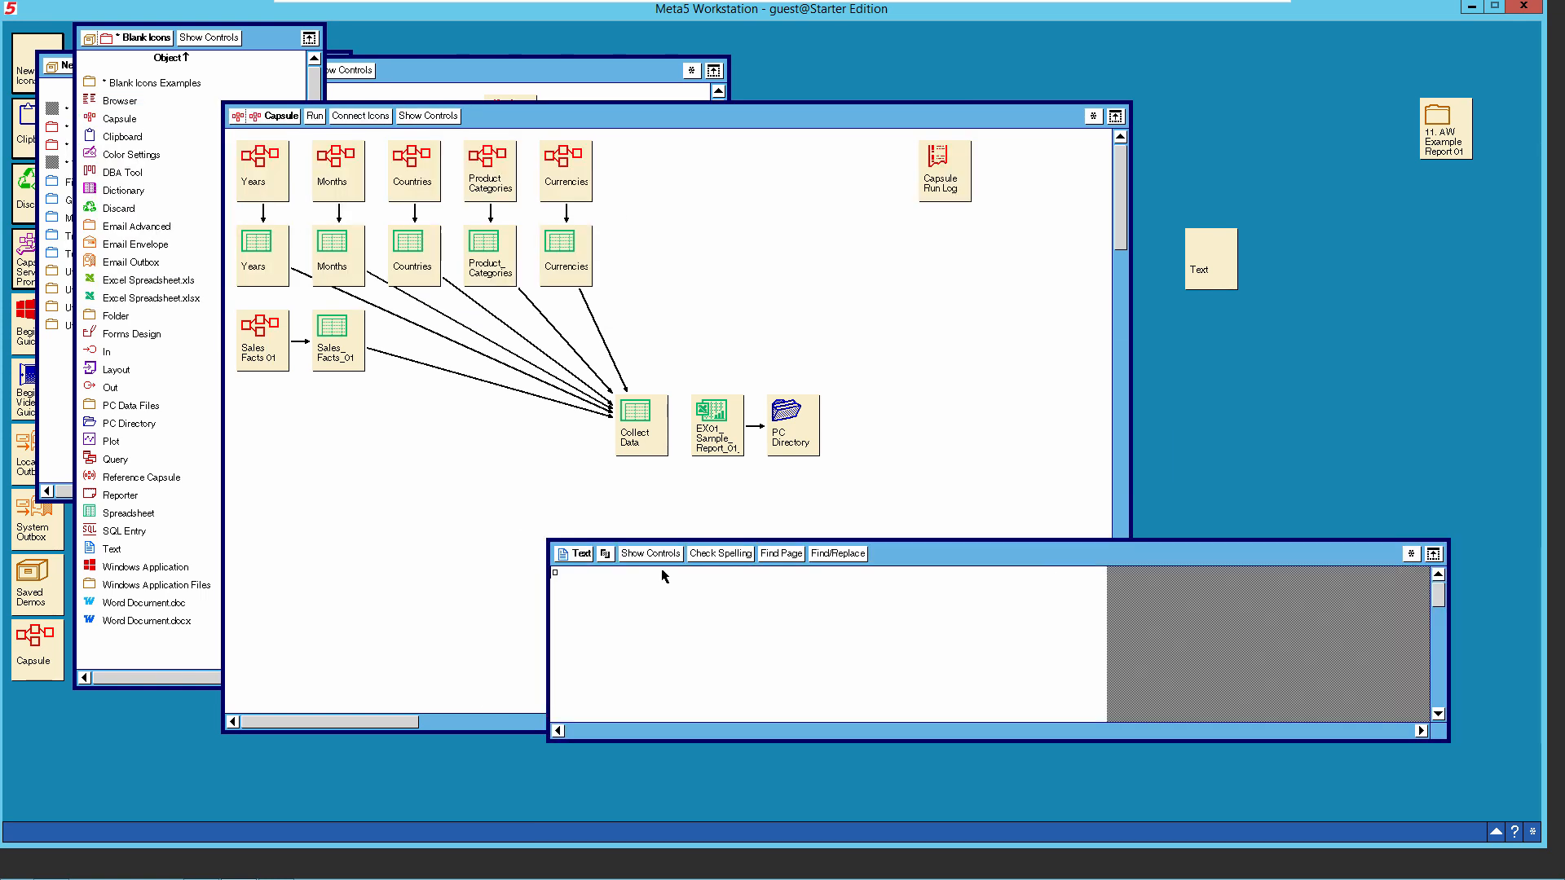
Copy the region name Years_dim from the Years-to-Collect Data arrow options into the text document, followed by a comma, and close the options.
click(410, 328)
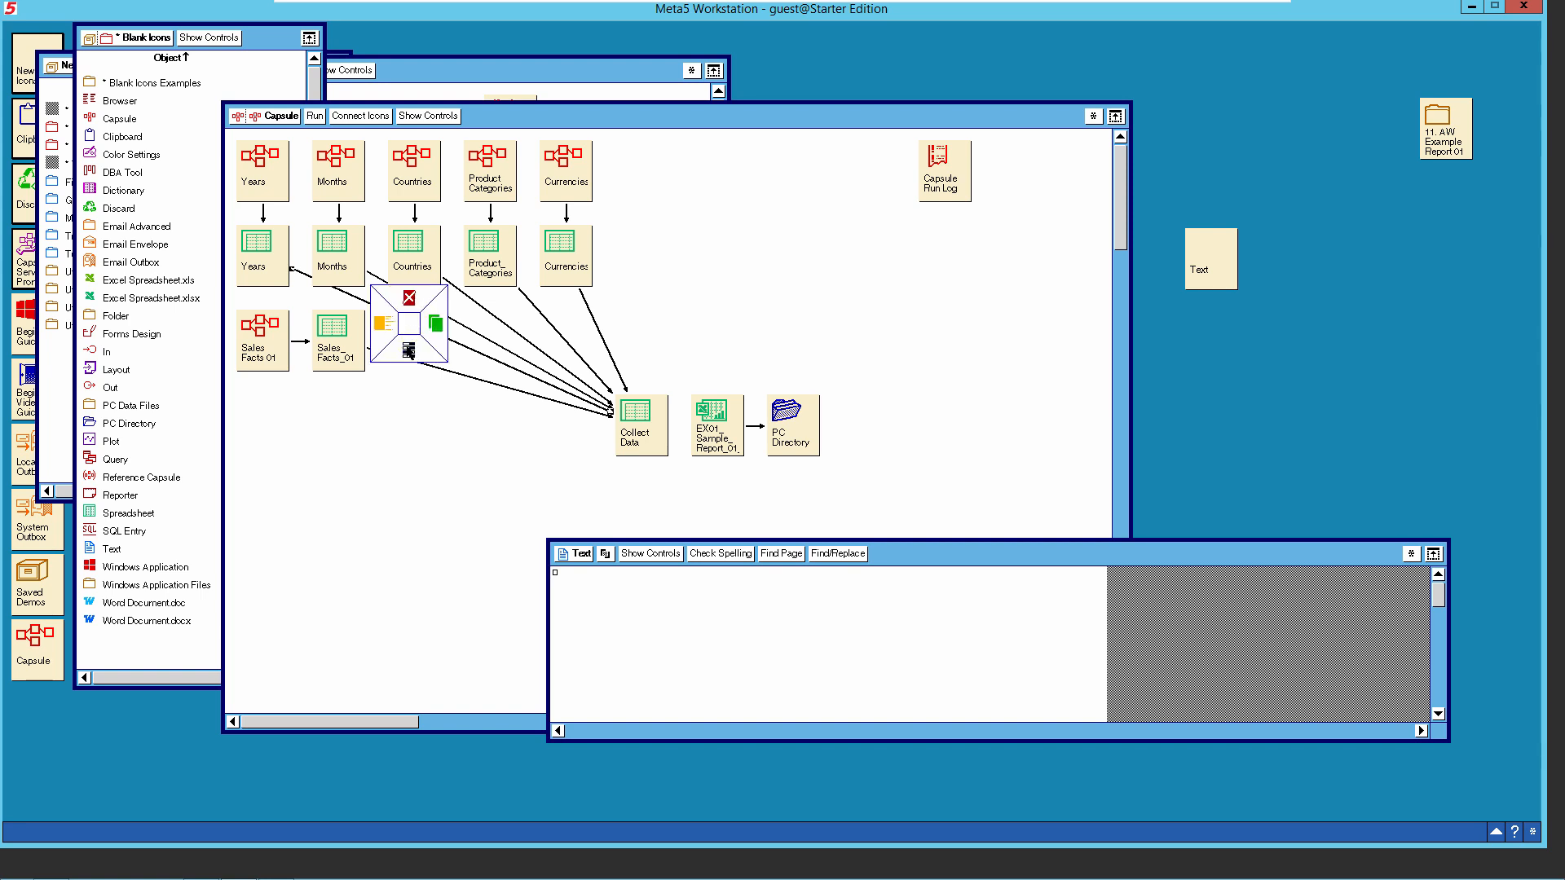
click(409, 352)
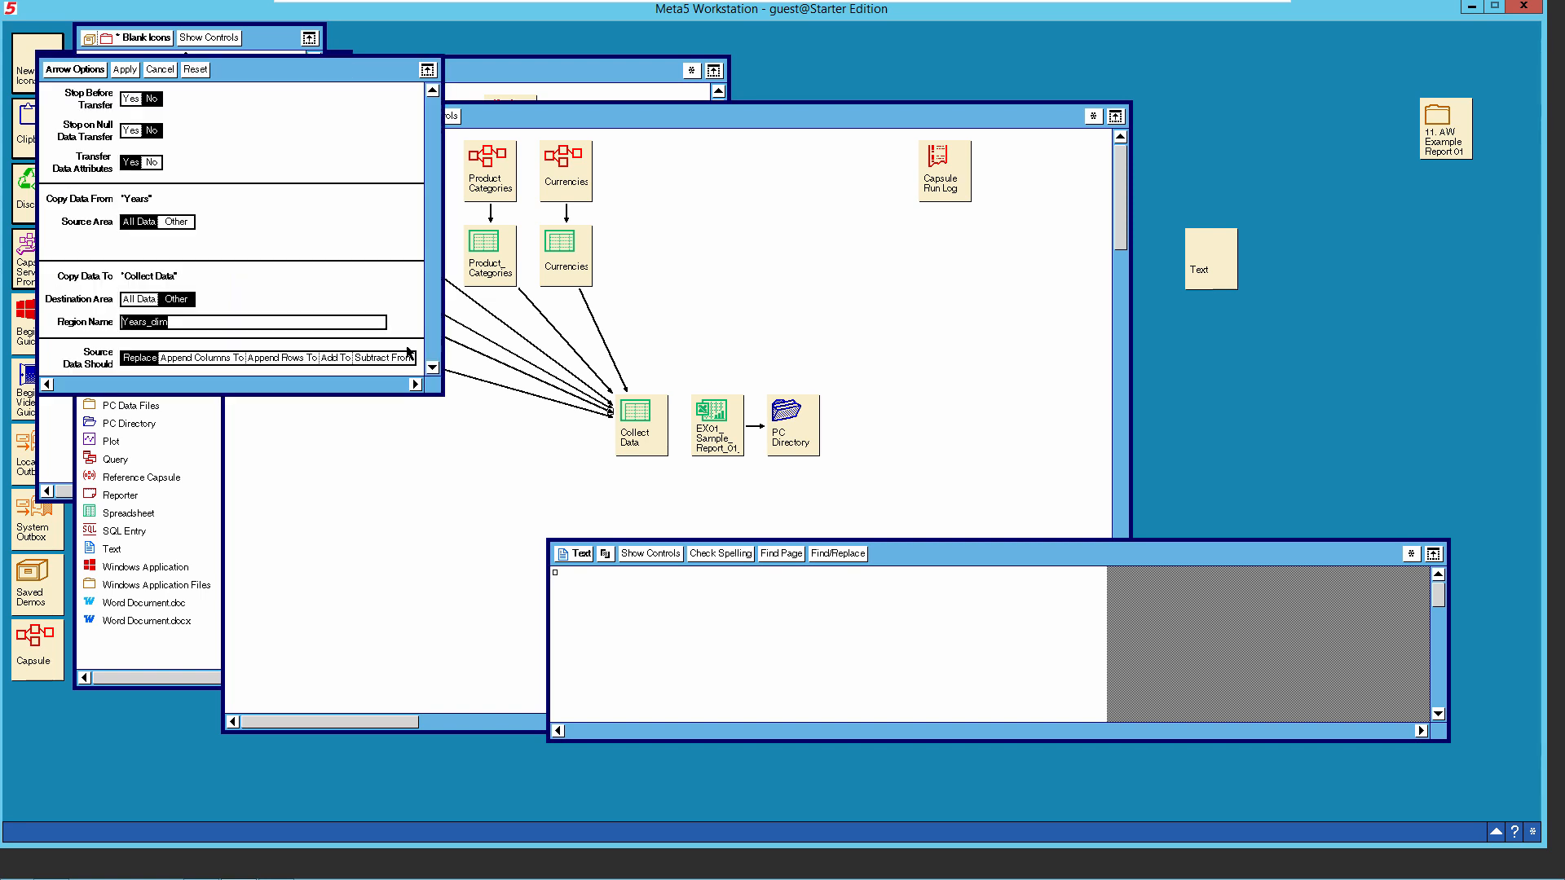
click(144, 324)
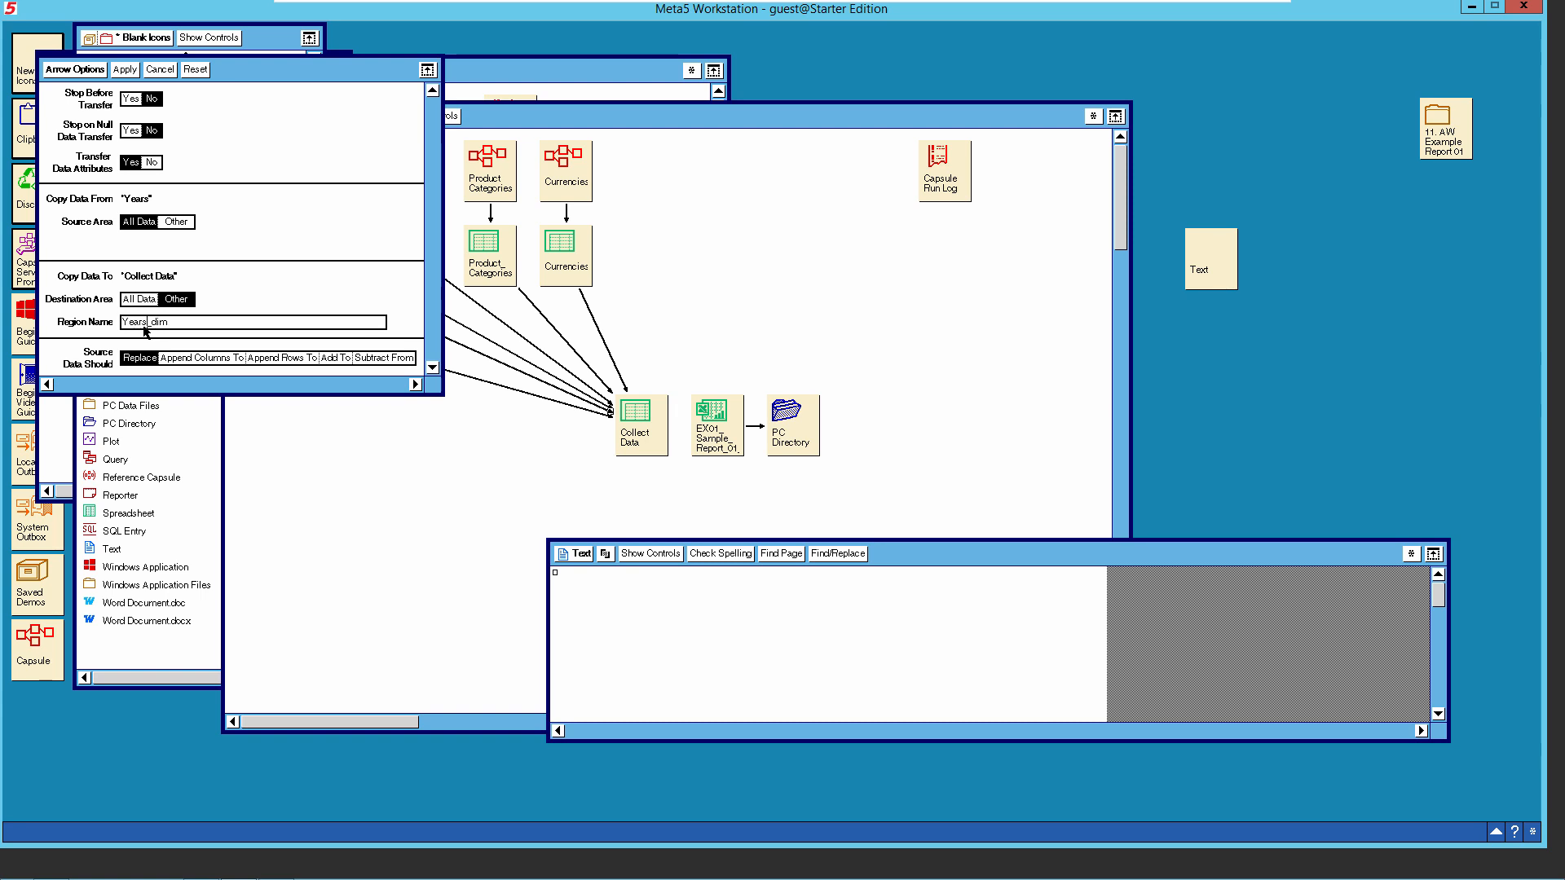
double_click(144, 325)
click(146, 326)
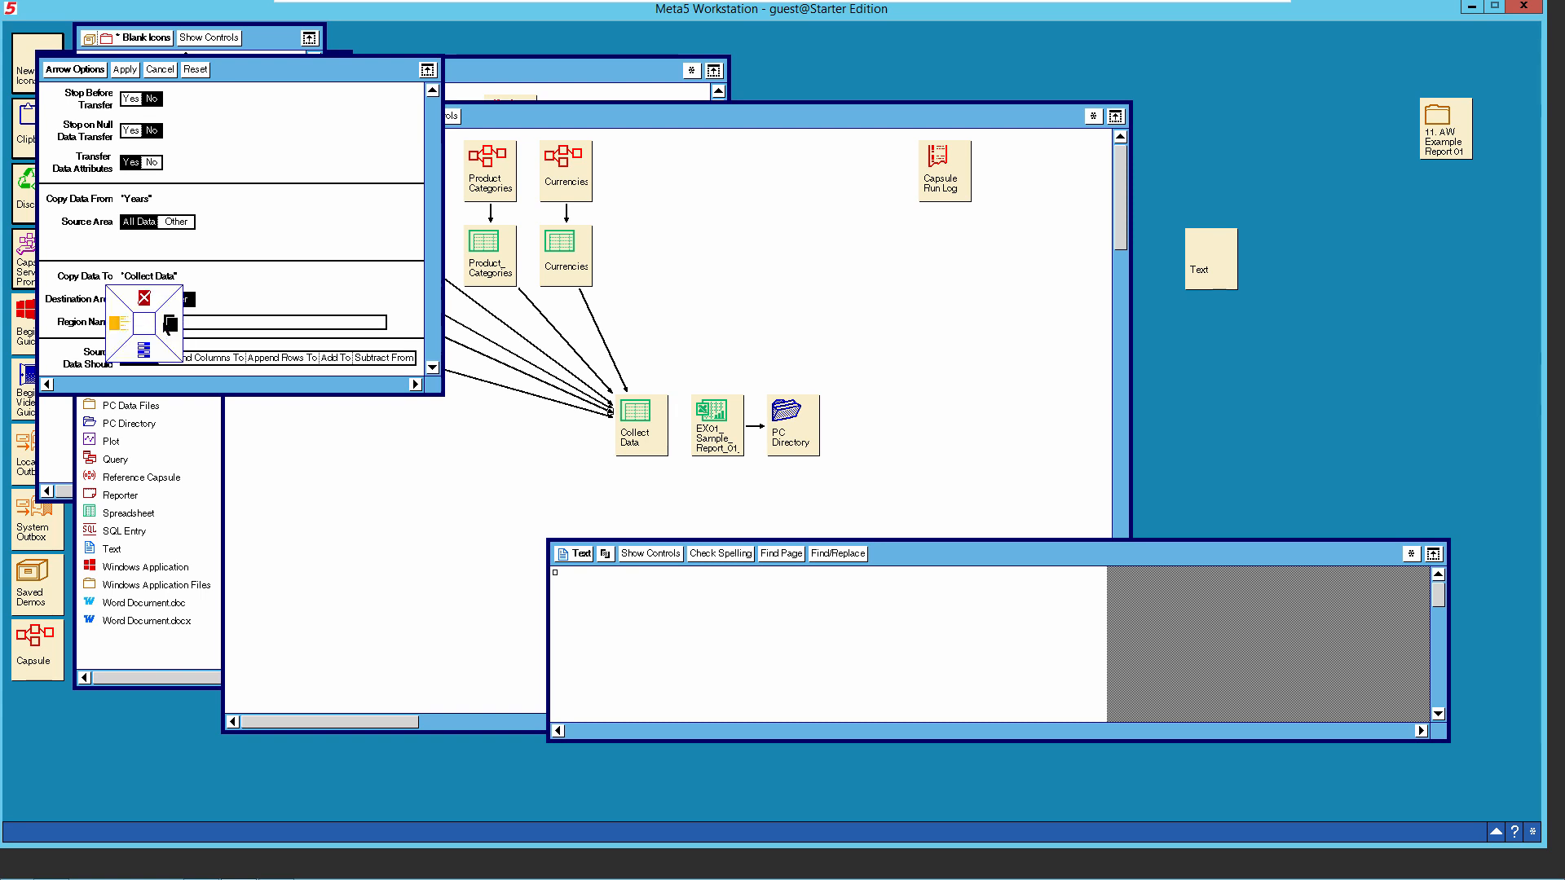
click(165, 323)
click(555, 577)
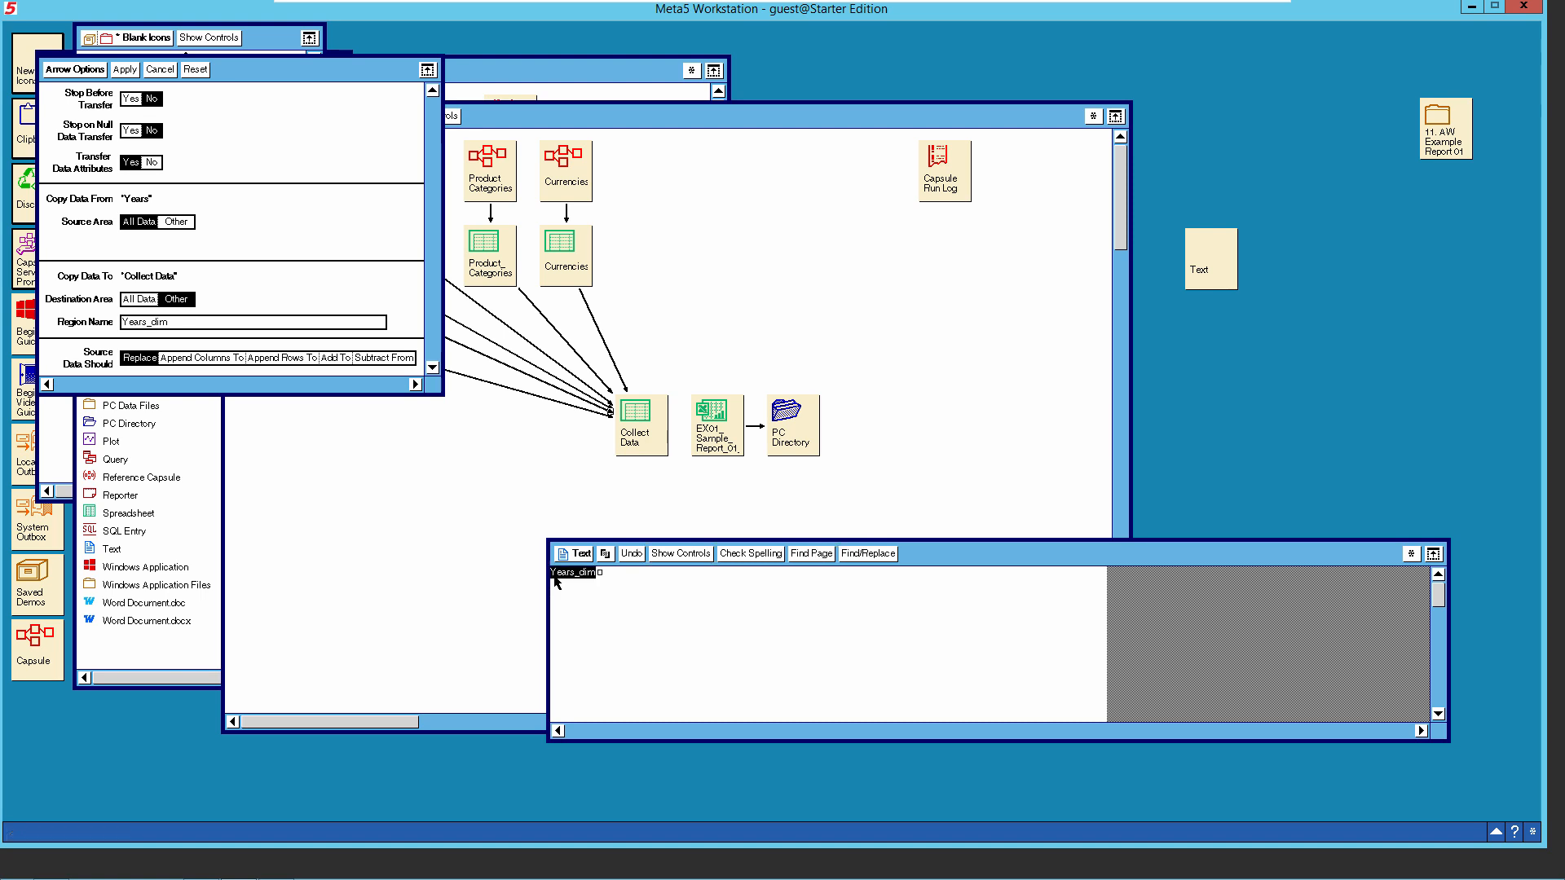
click(601, 575)
click(163, 71)
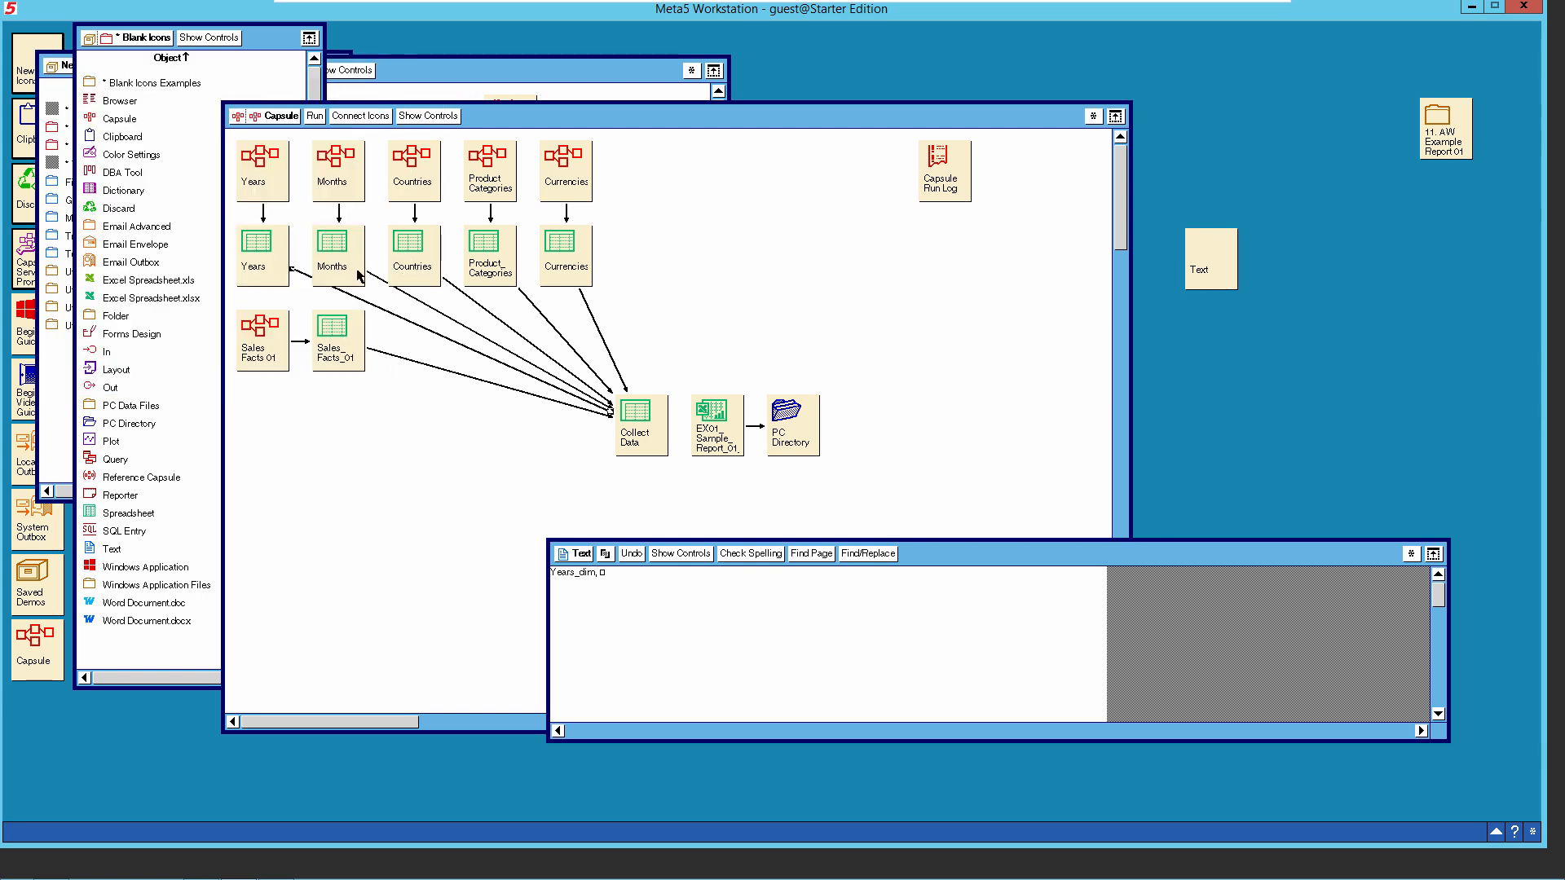
Copy the region name Months_dim from the Months-to-Collect Data arrow options onto the Years_dim line, add a comma, and close the options.
right_click(412, 300)
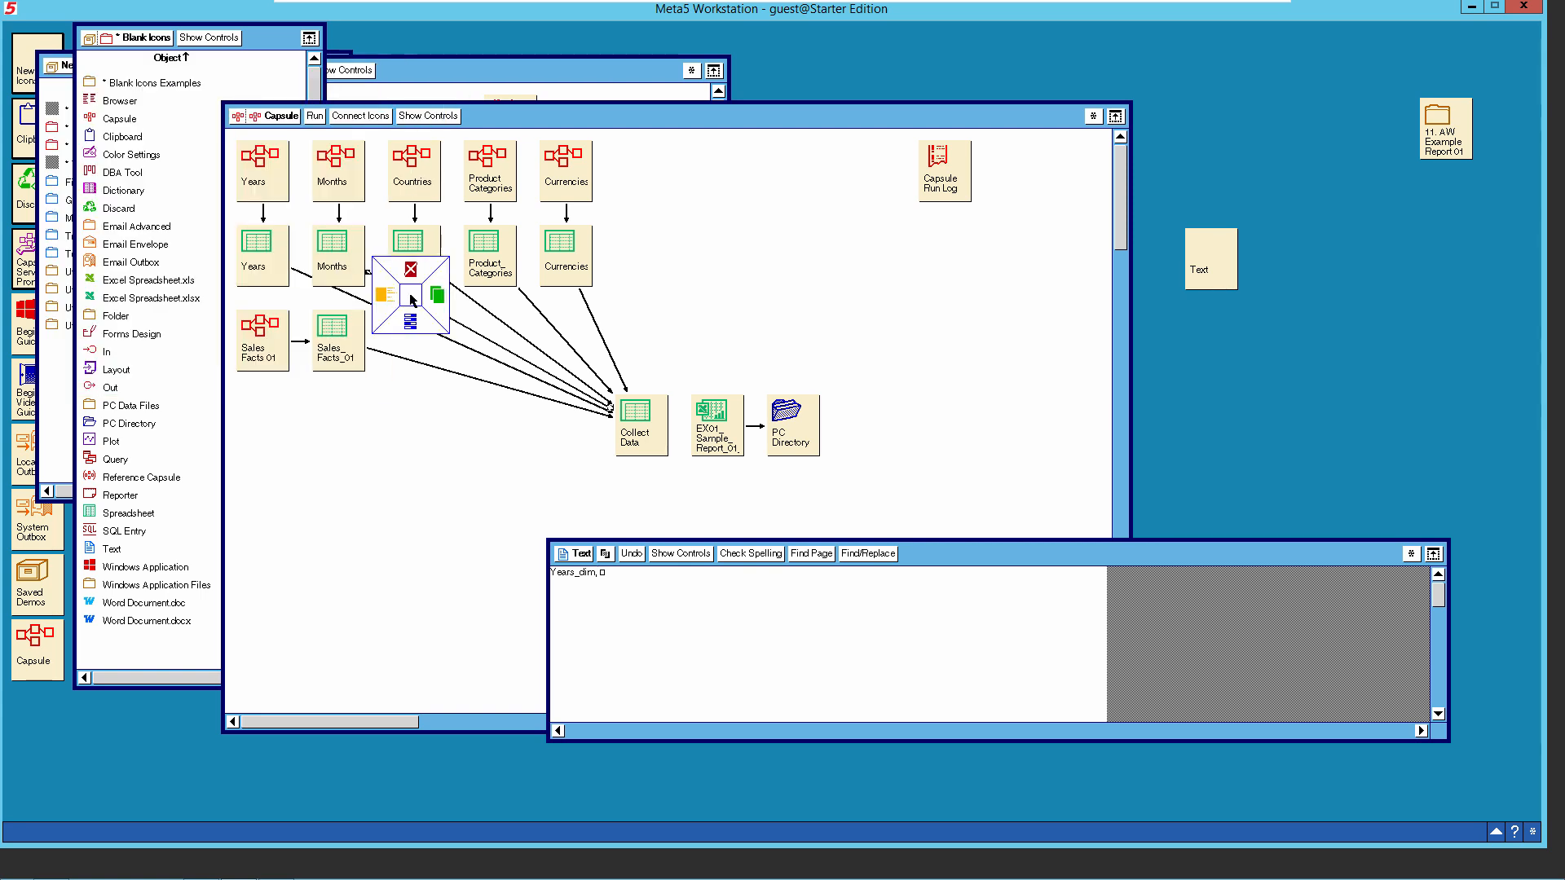
click(411, 322)
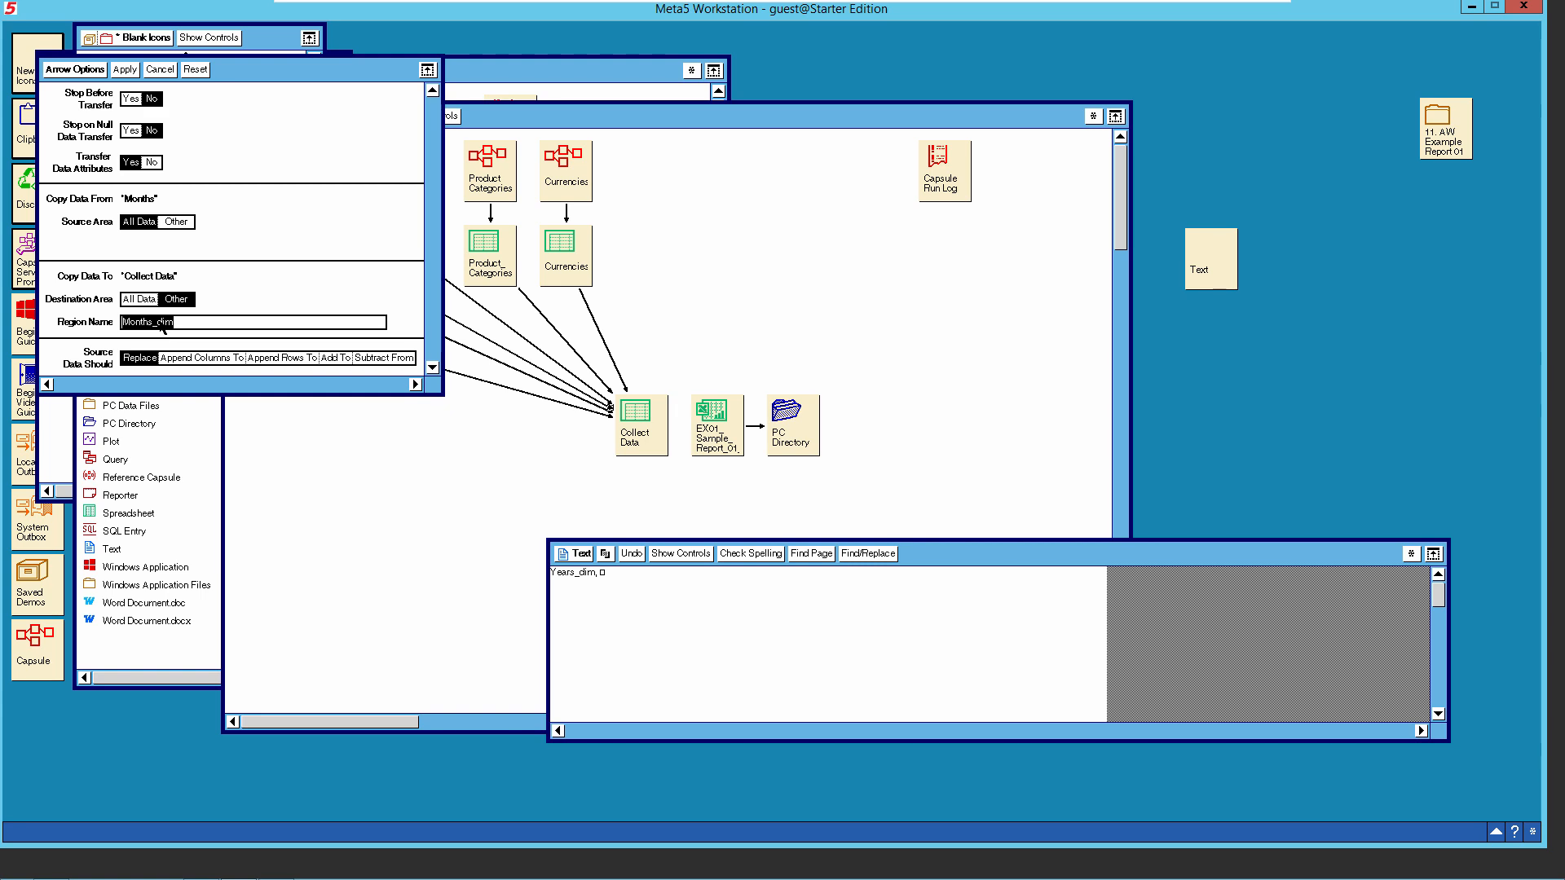
right_click(162, 323)
click(185, 323)
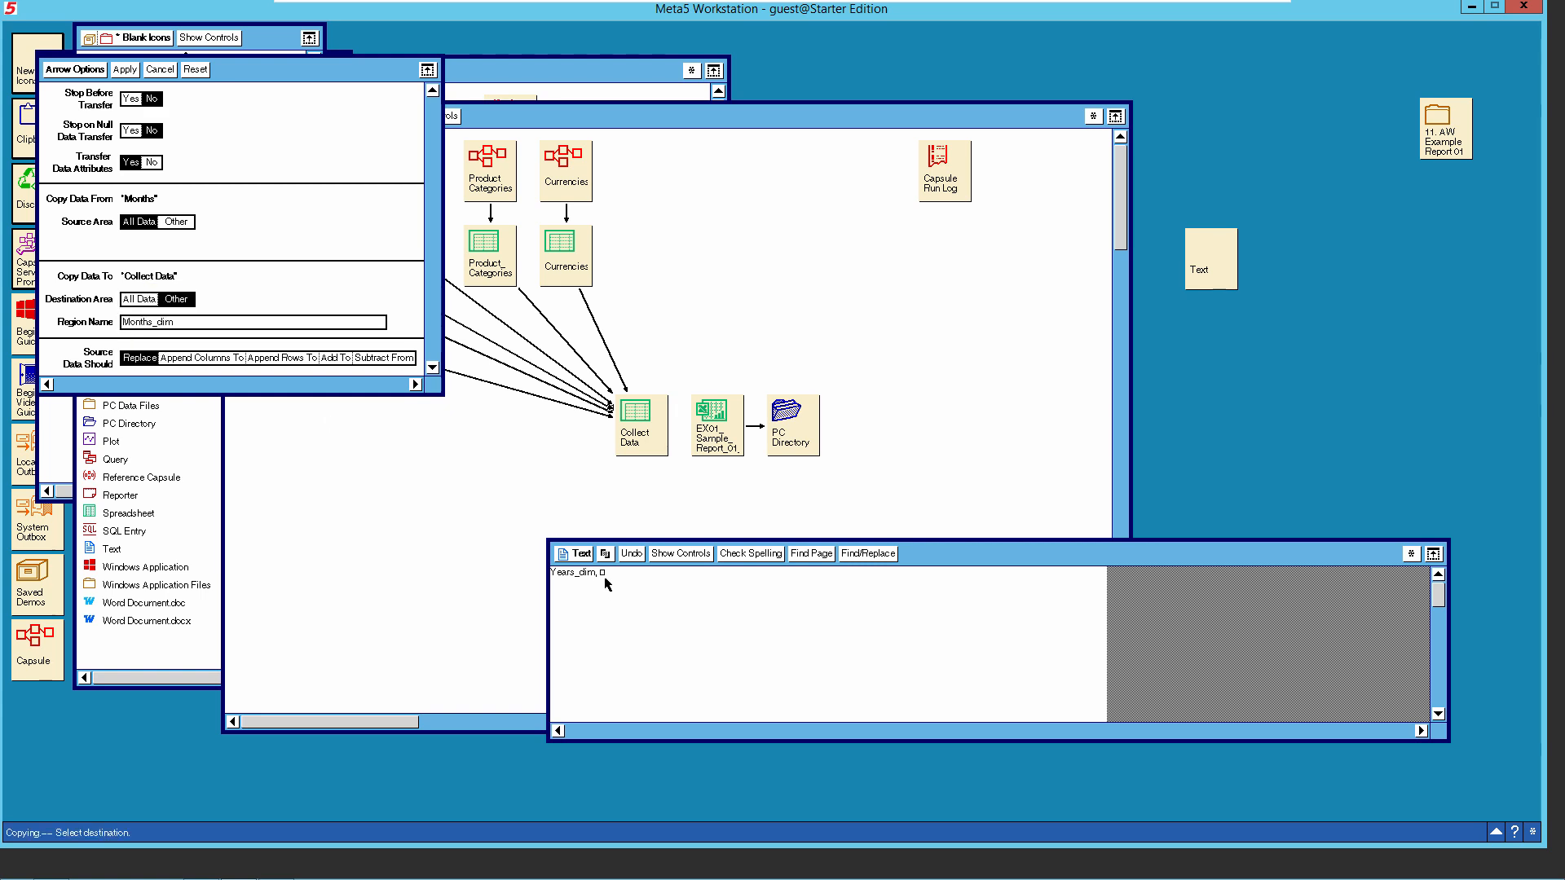
click(599, 576)
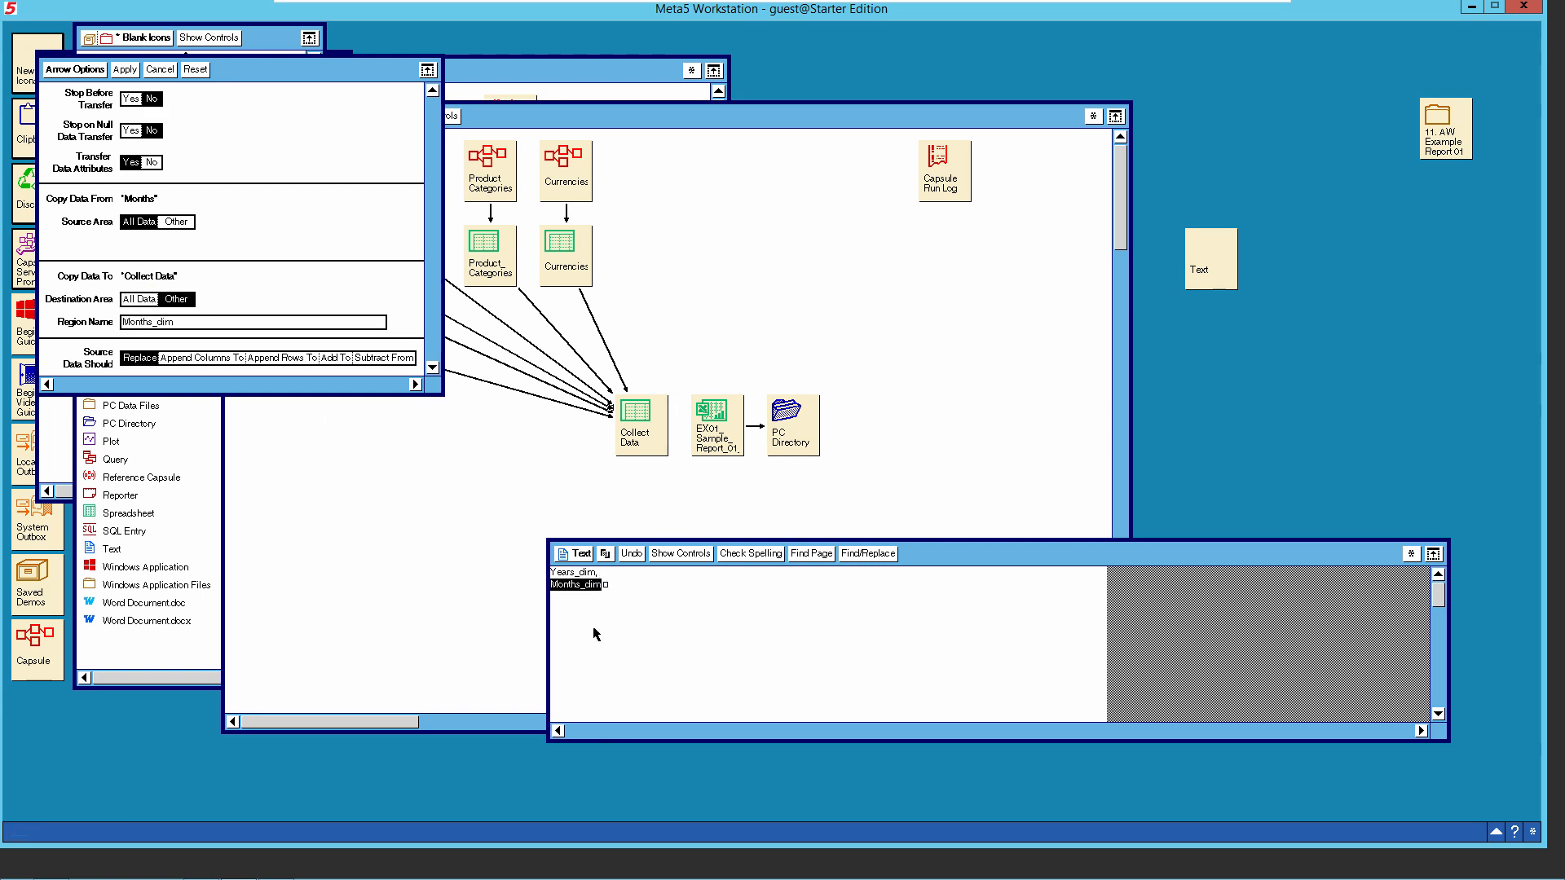
click(554, 597)
key(BackSpace)
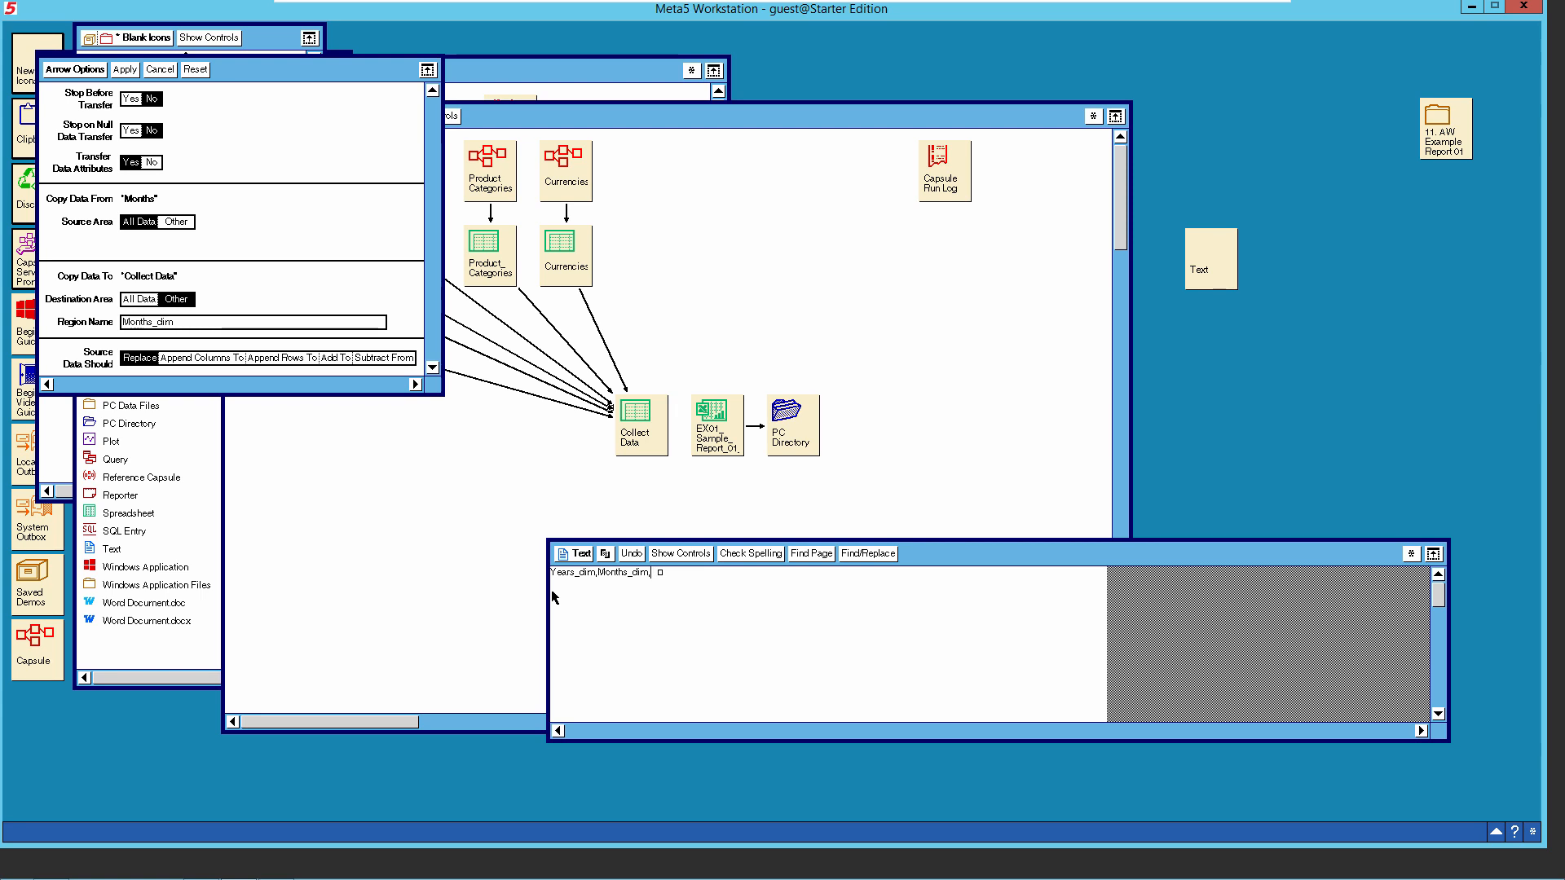
click(163, 70)
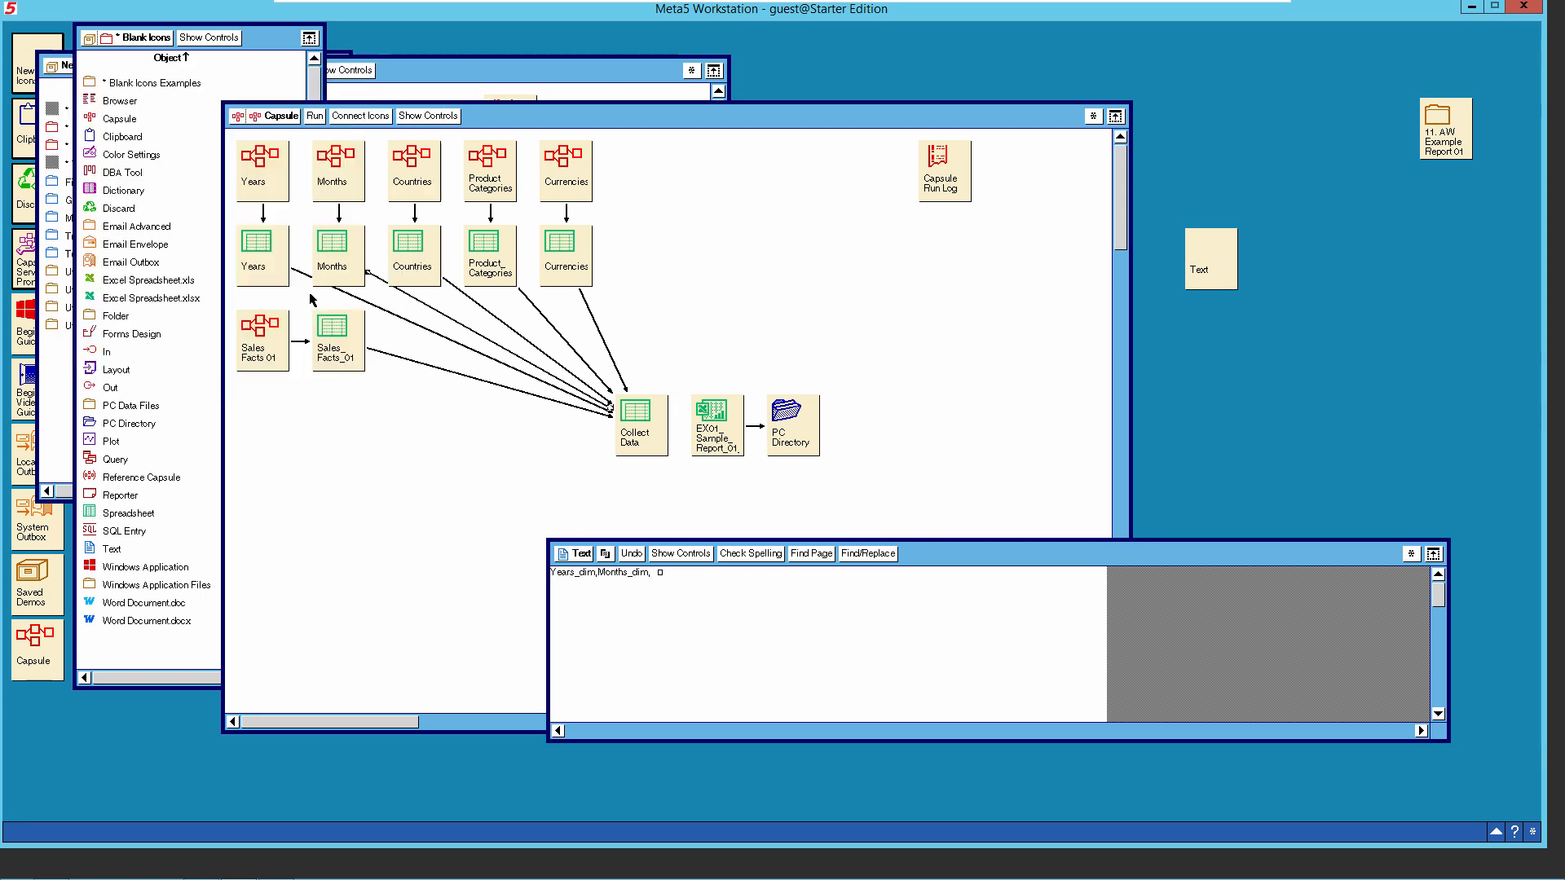
Copy the region name Countries_dim from the Countries-to-Collect Data arrow options onto a new line of the text document and close the options.
click(476, 304)
click(475, 326)
click(166, 332)
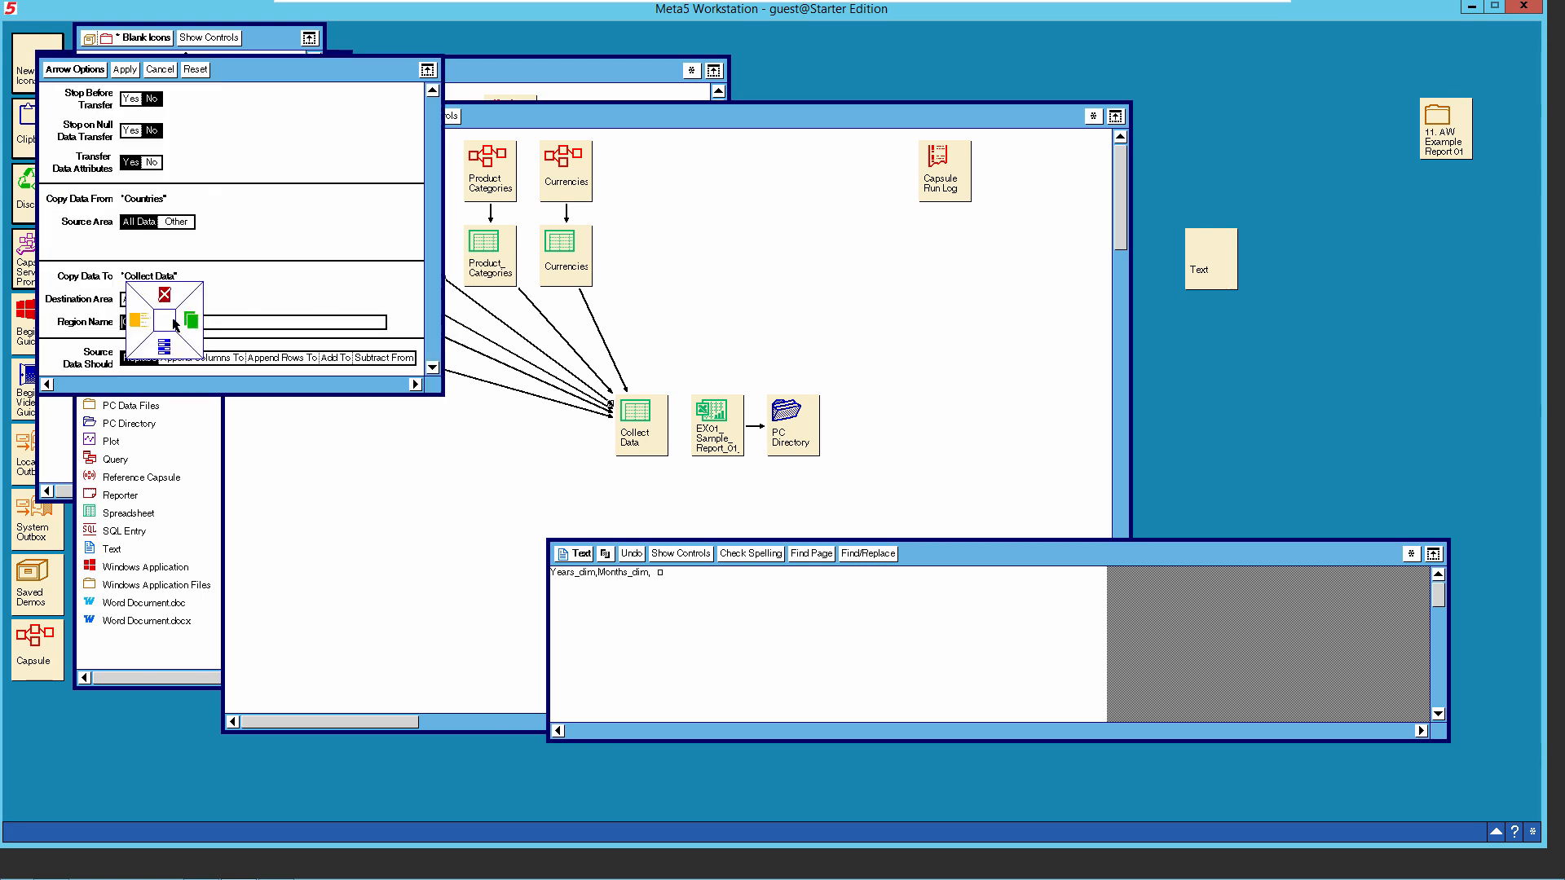
click(189, 326)
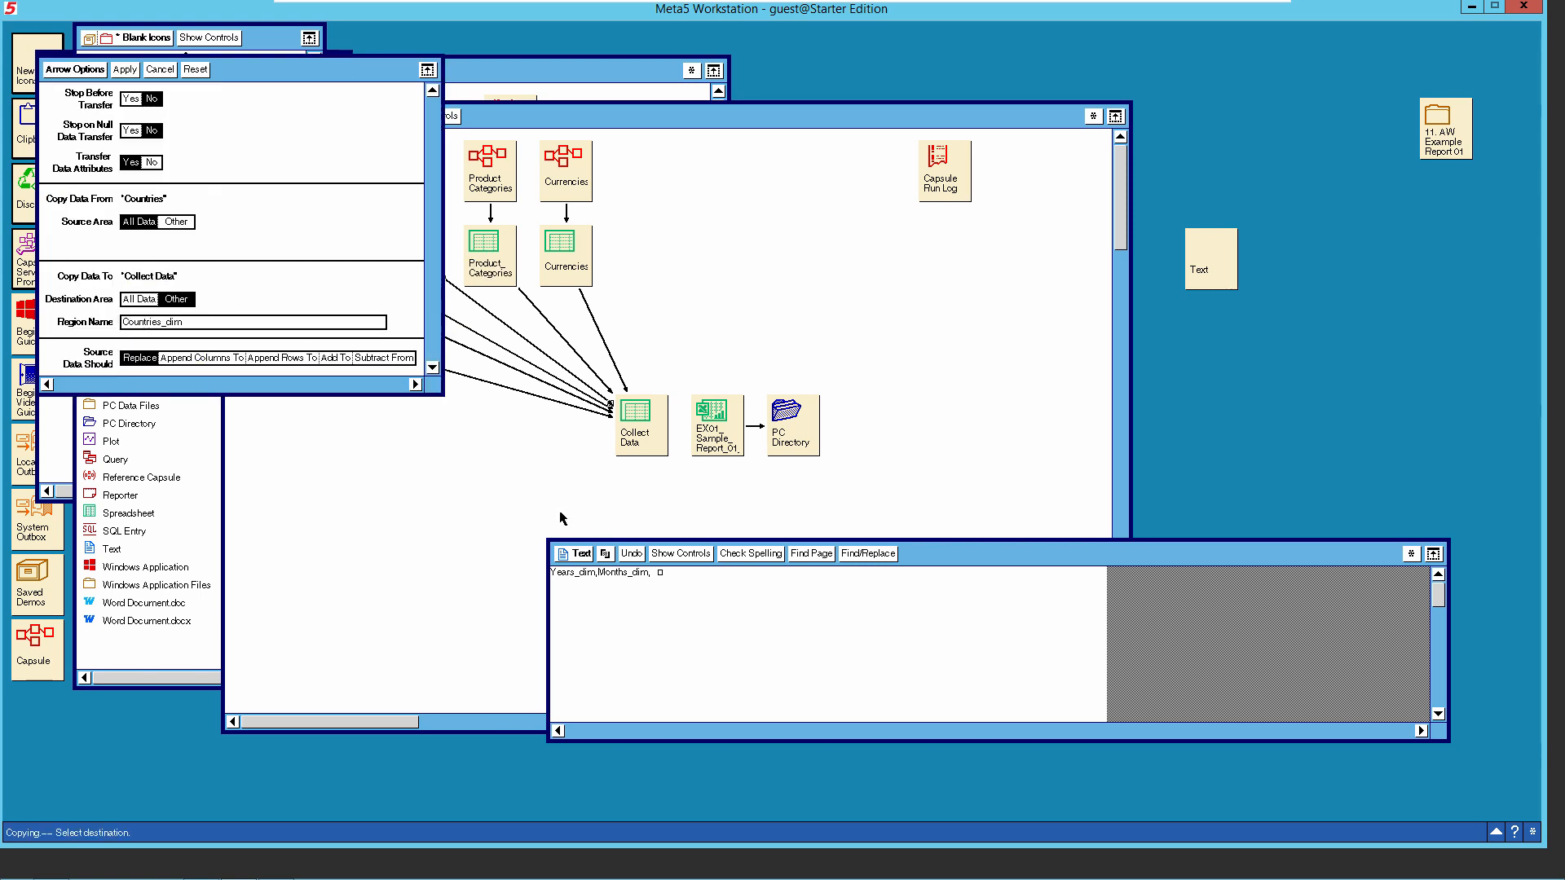
click(653, 579)
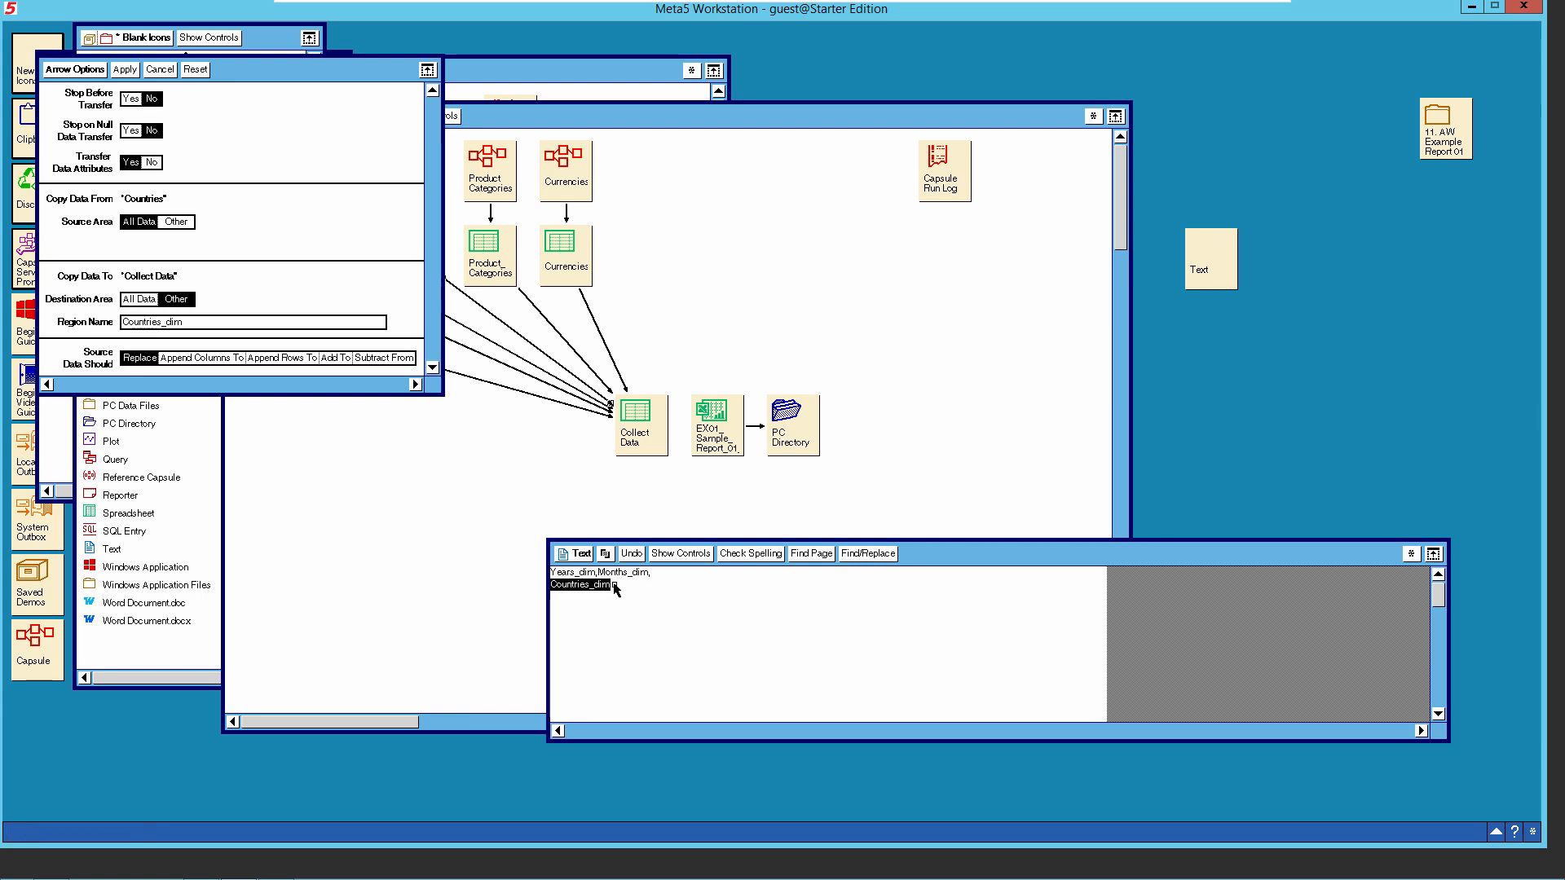
key(Return)
click(160, 70)
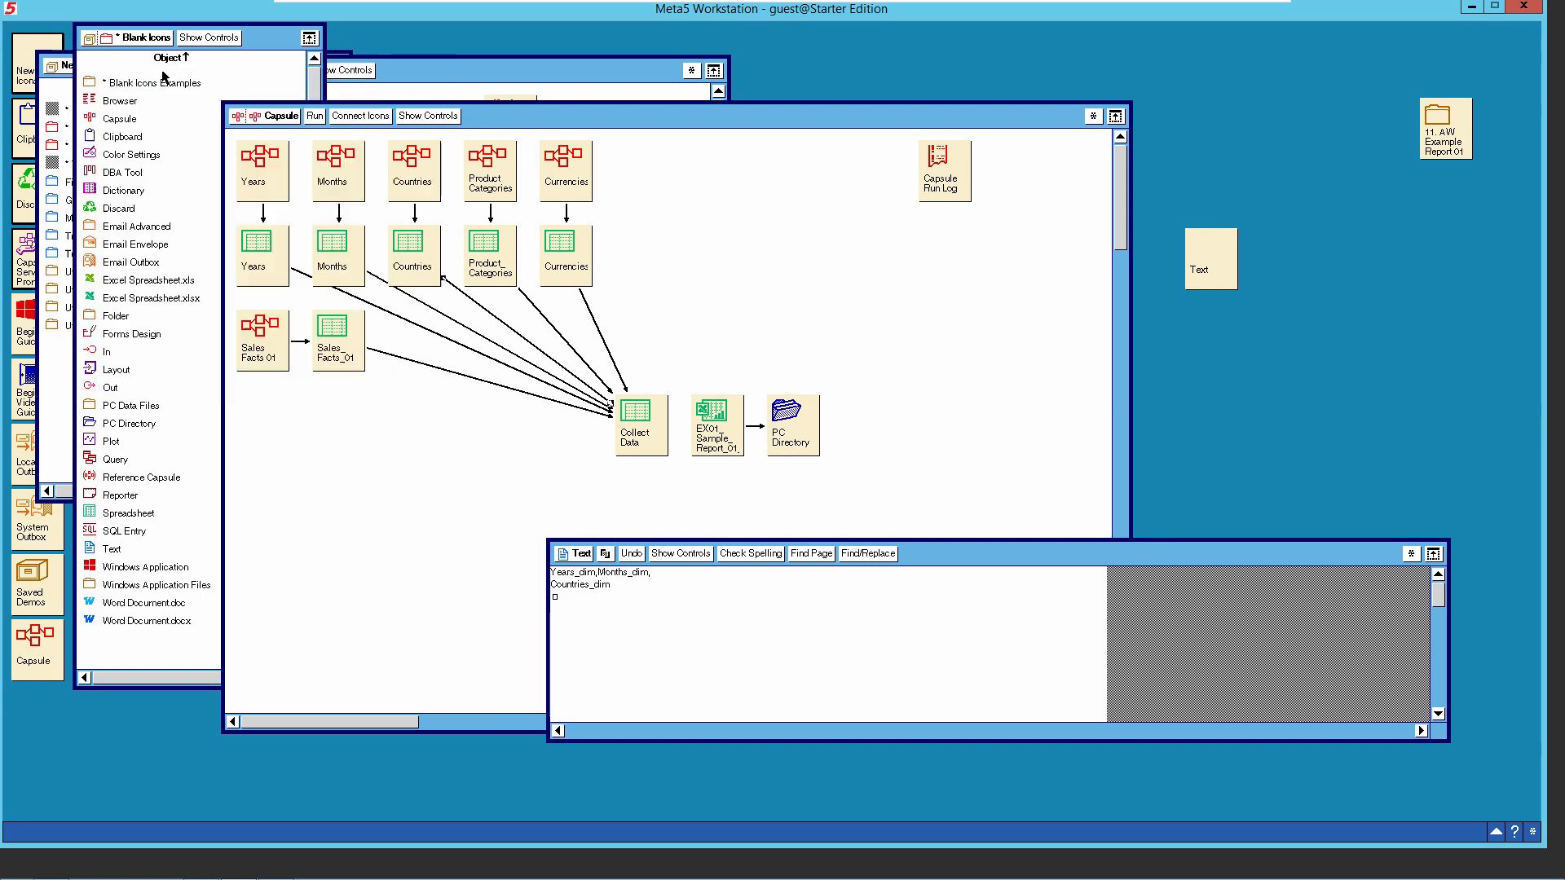
Copy the region name Product_Categories_dim from its arrow options onto a new line of the text document and close the options.
click(551, 326)
click(517, 330)
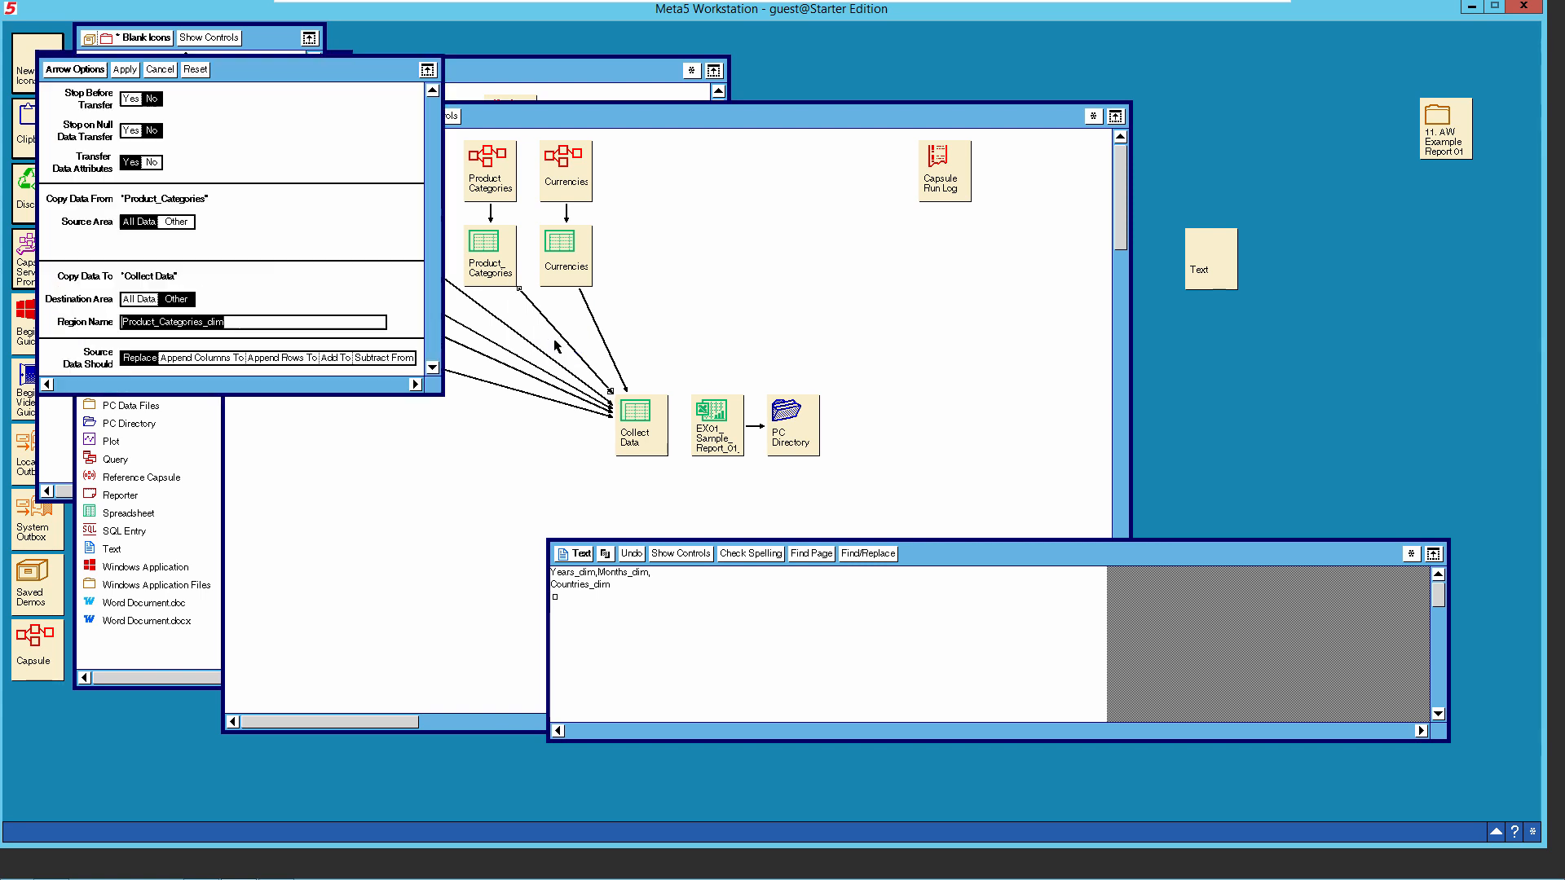
click(181, 324)
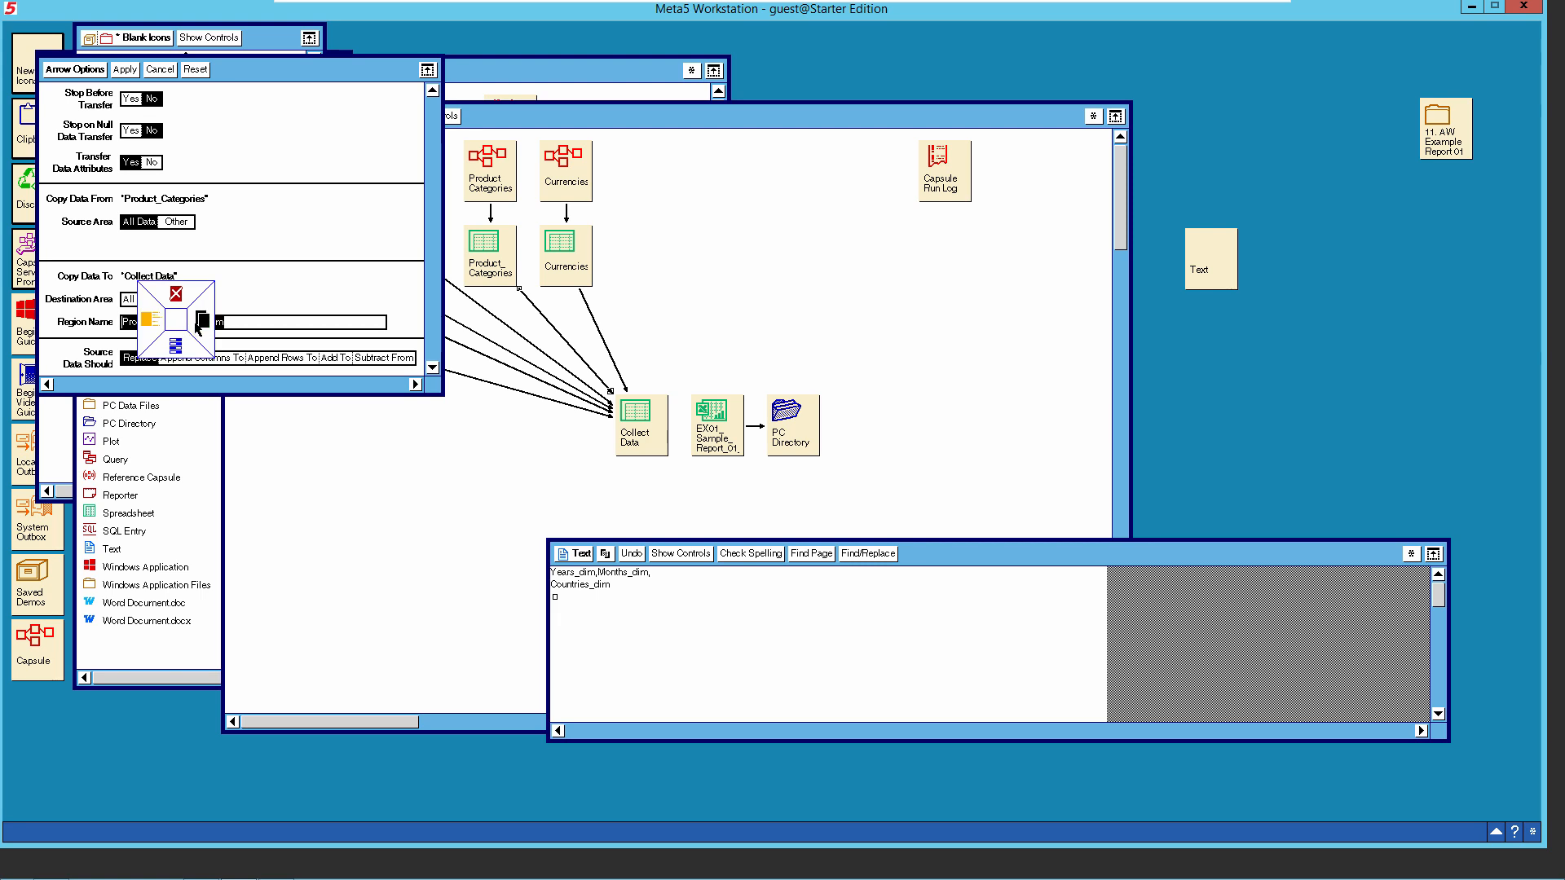
click(198, 324)
click(554, 604)
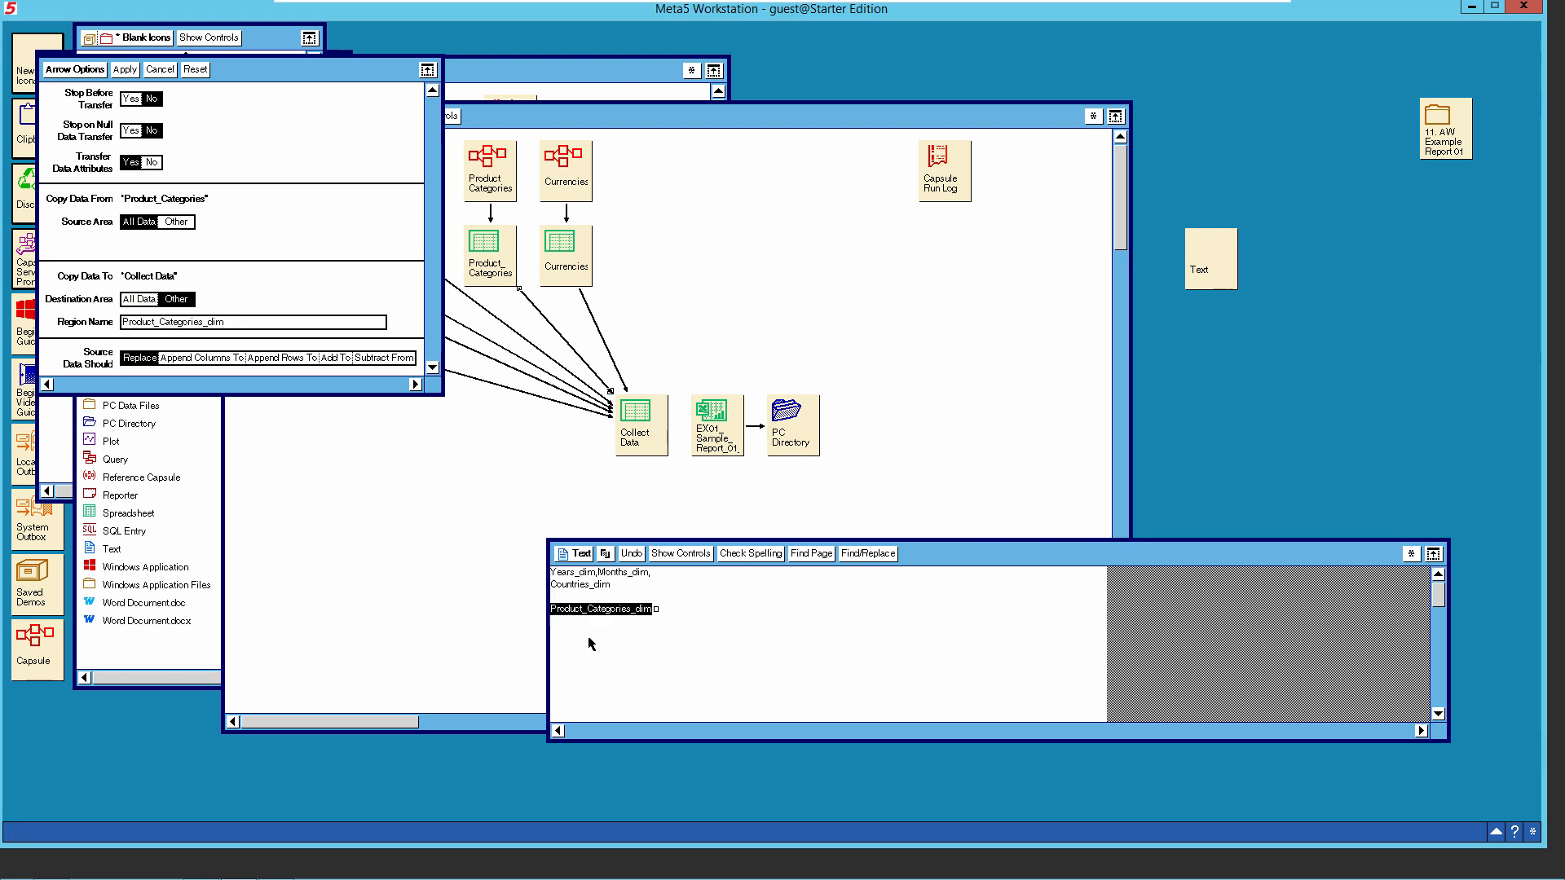
click(670, 655)
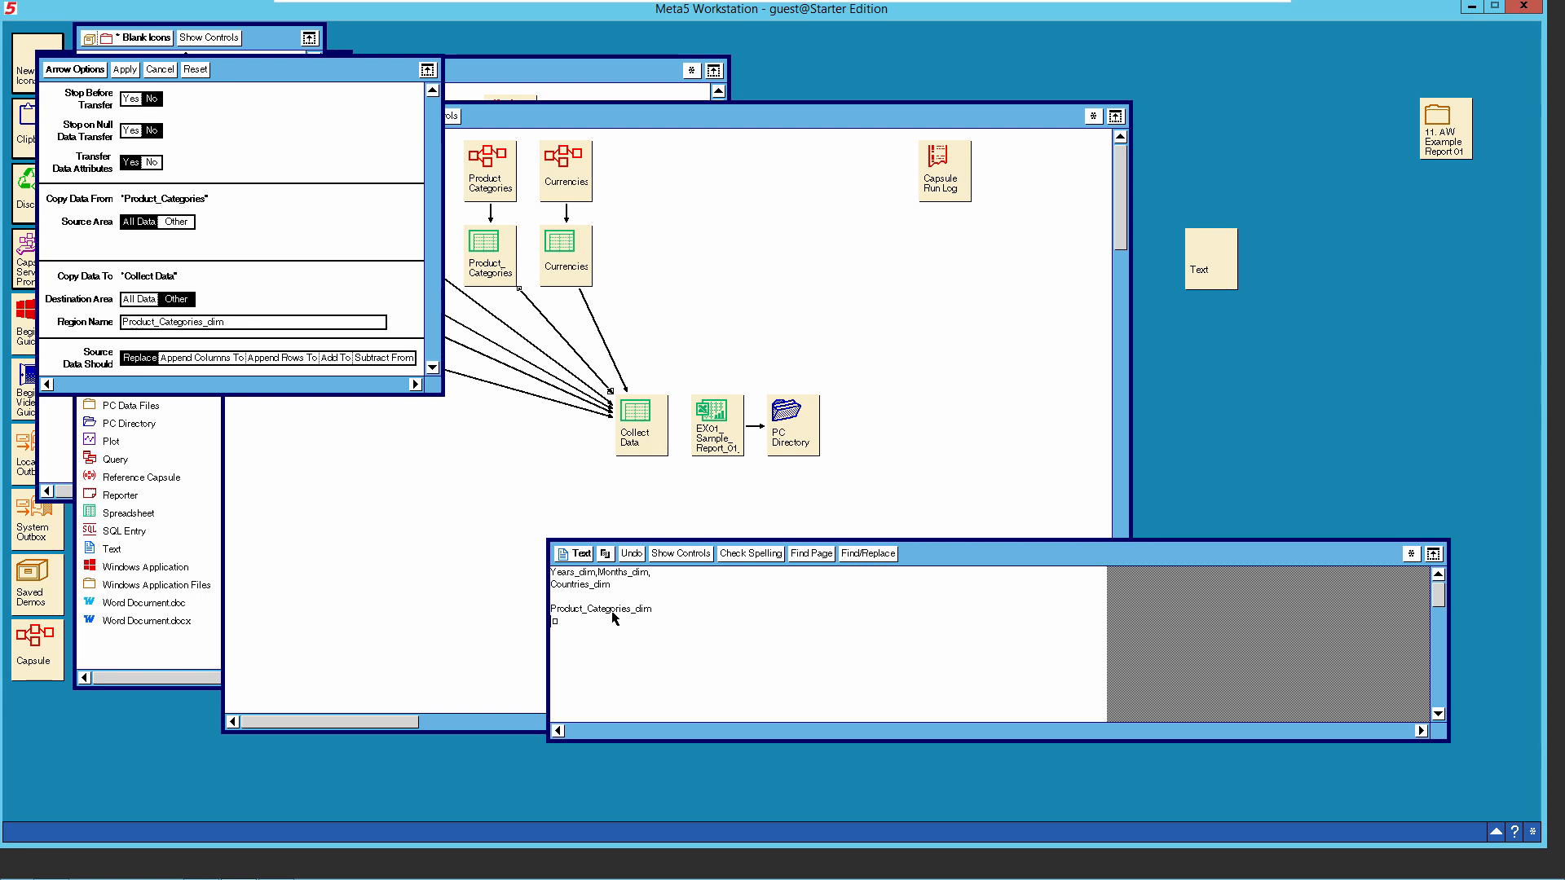
click(172, 70)
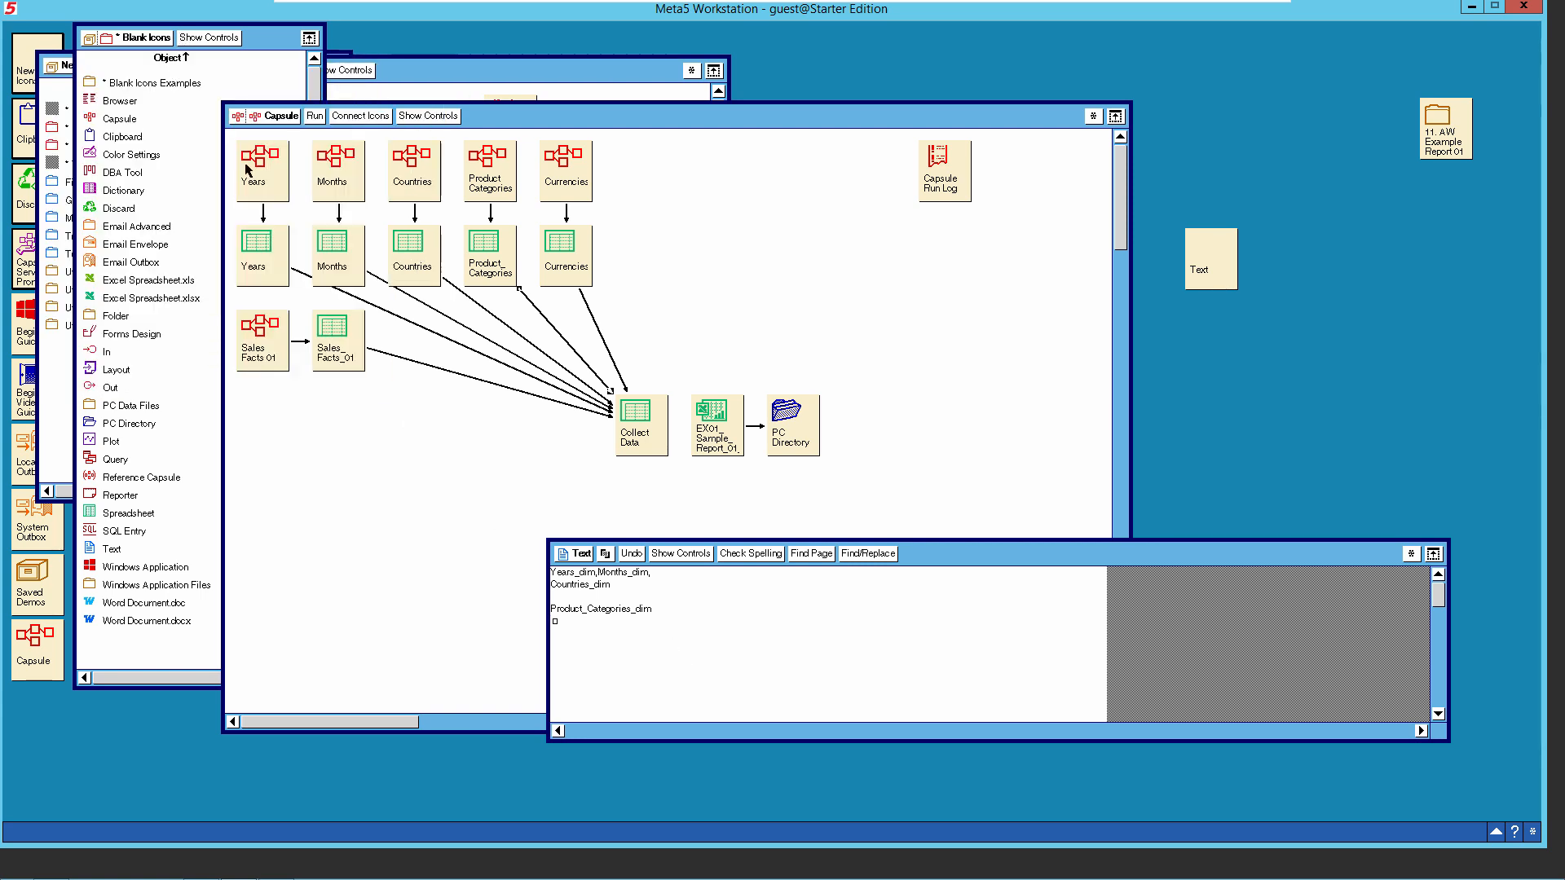
Copy the region name Currencies_dim from the Currencies-to-Collect Data arrow options onto a new line of the text document and close the options.
right_click(597, 323)
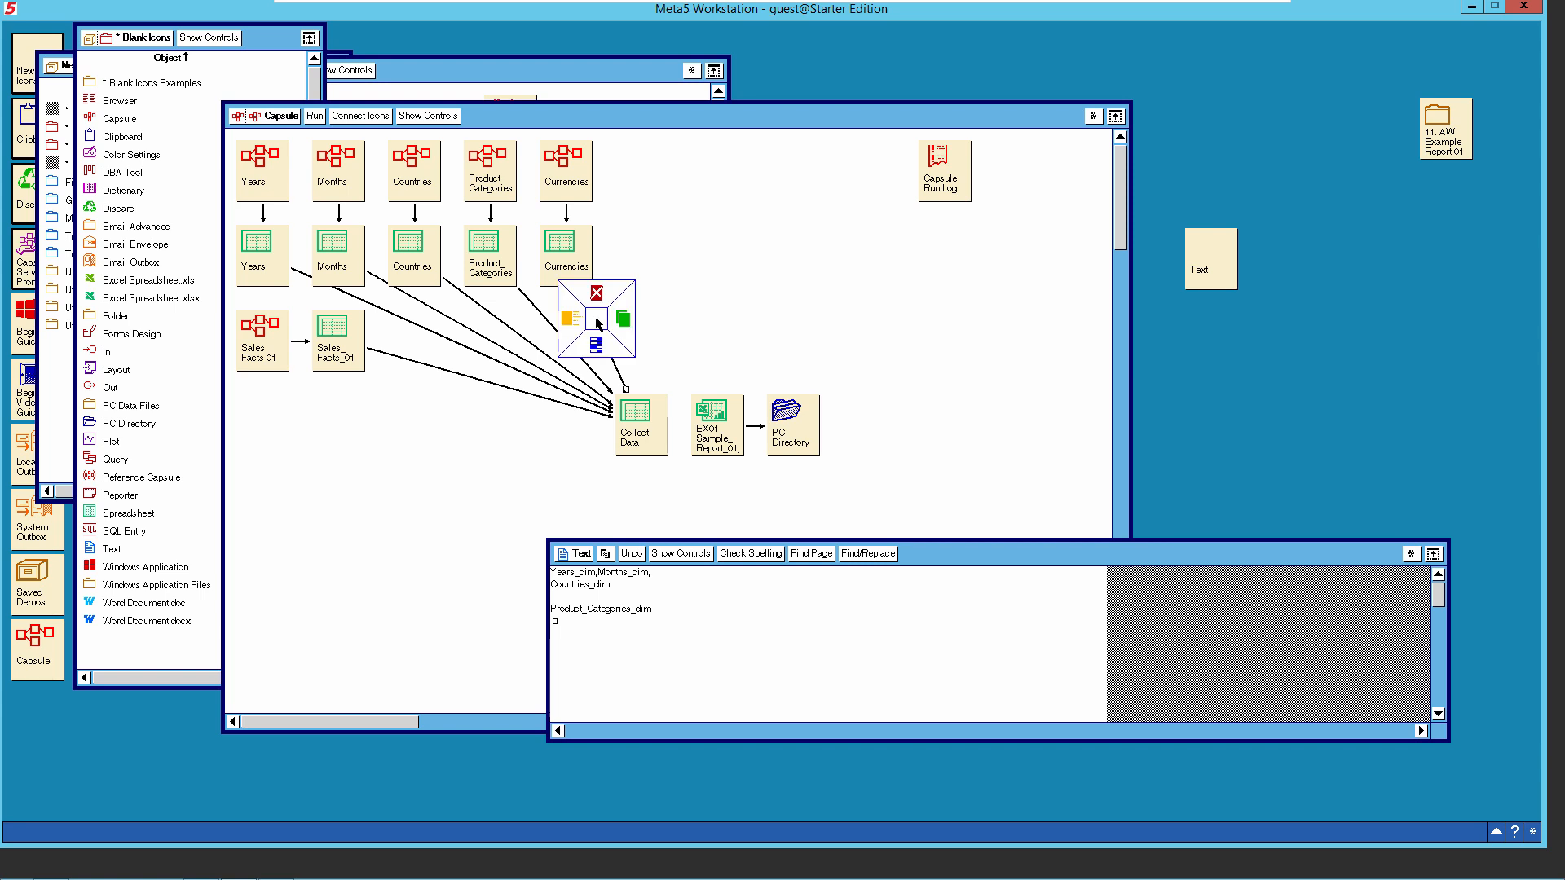
click(596, 346)
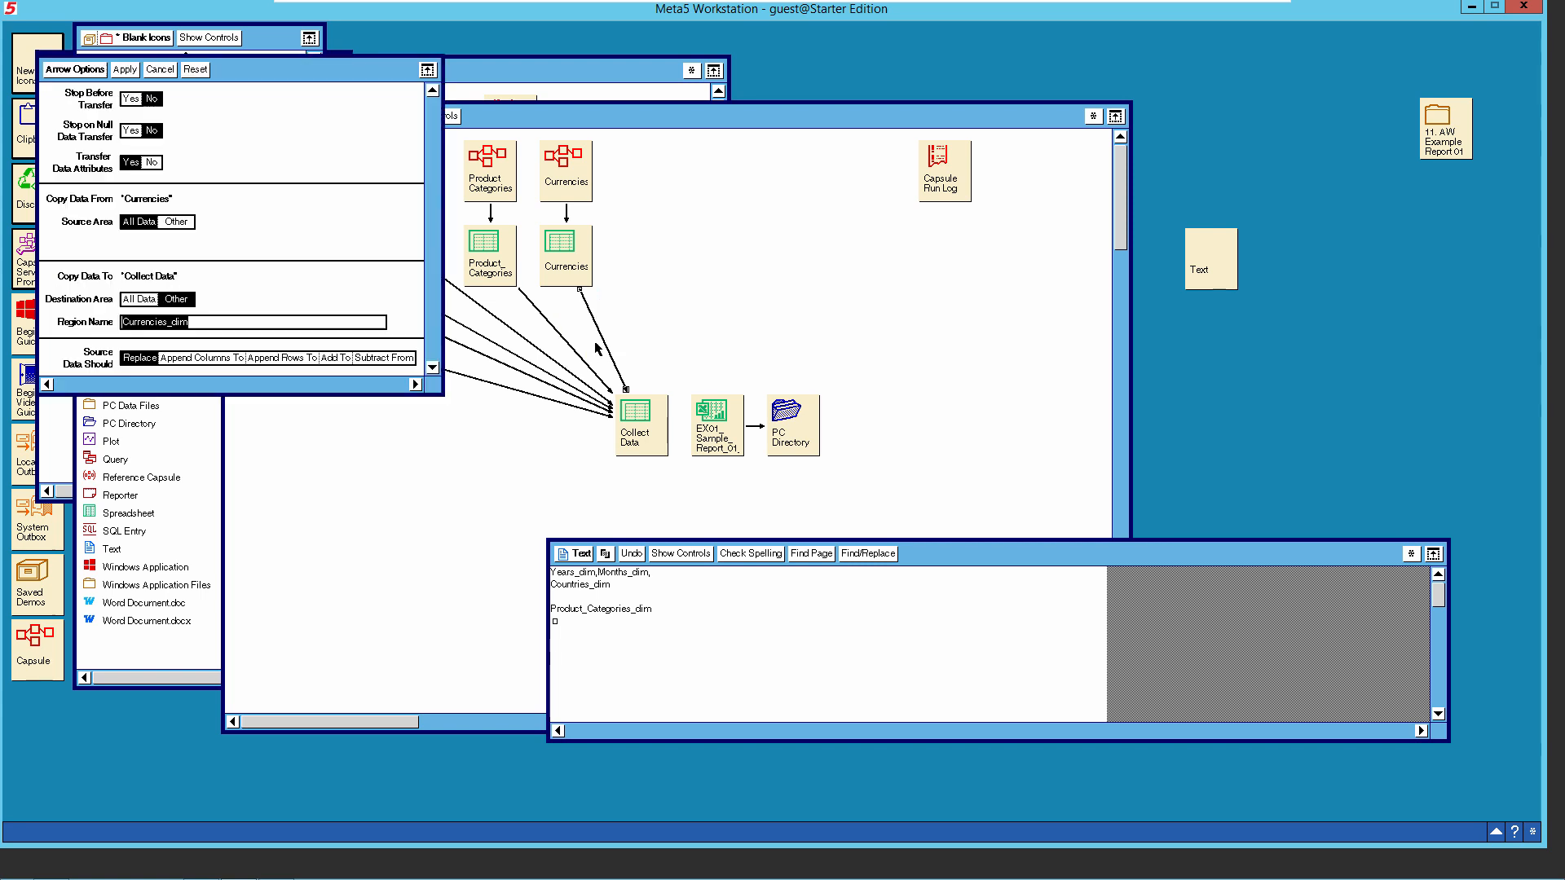
right_click(181, 325)
click(197, 323)
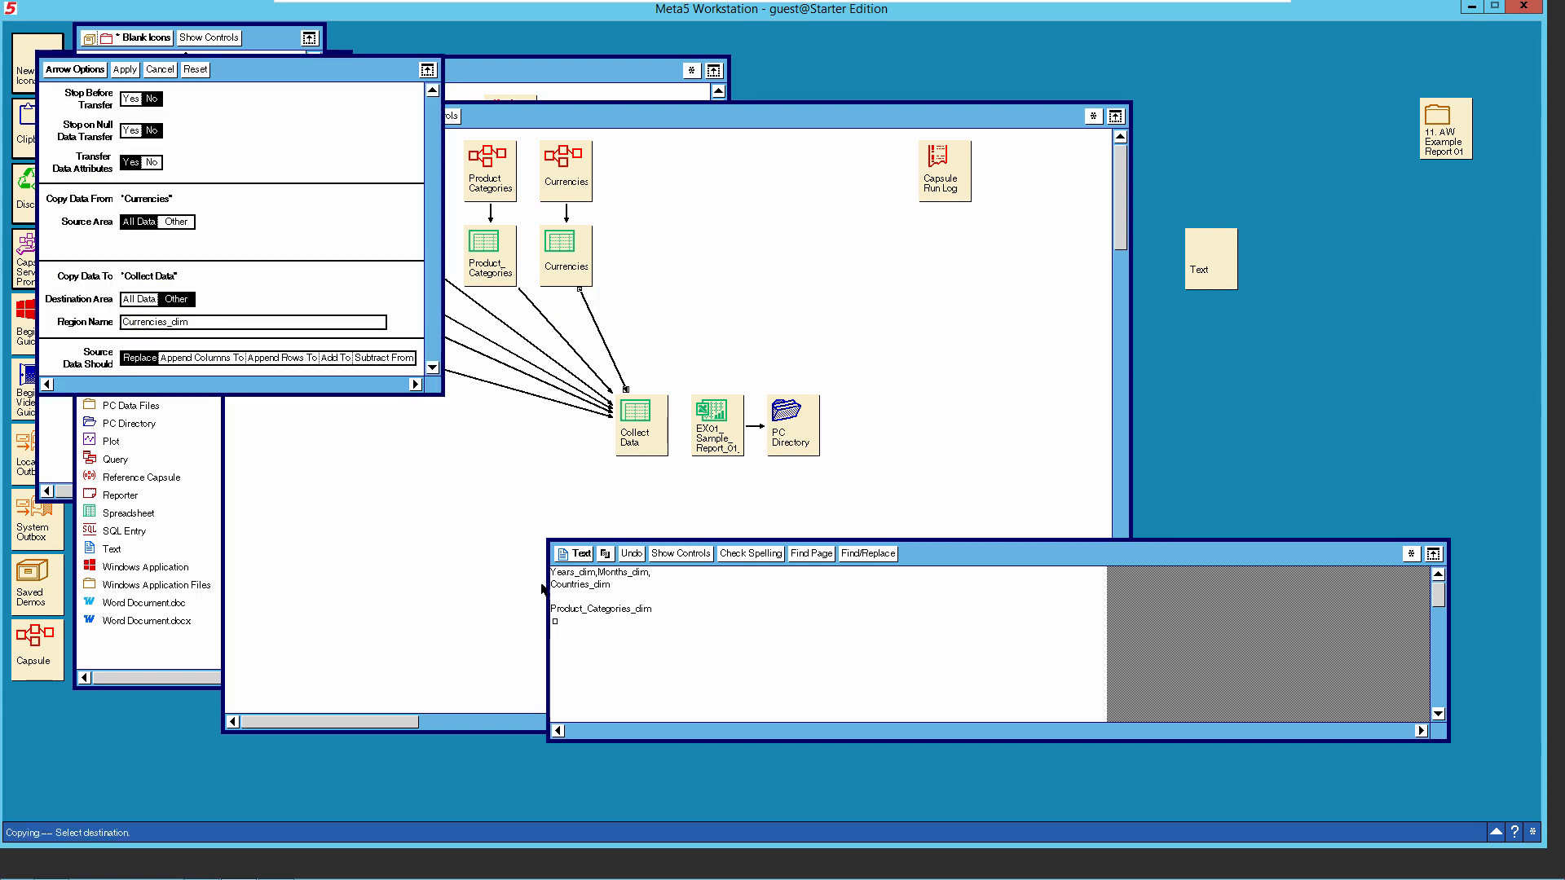
click(554, 626)
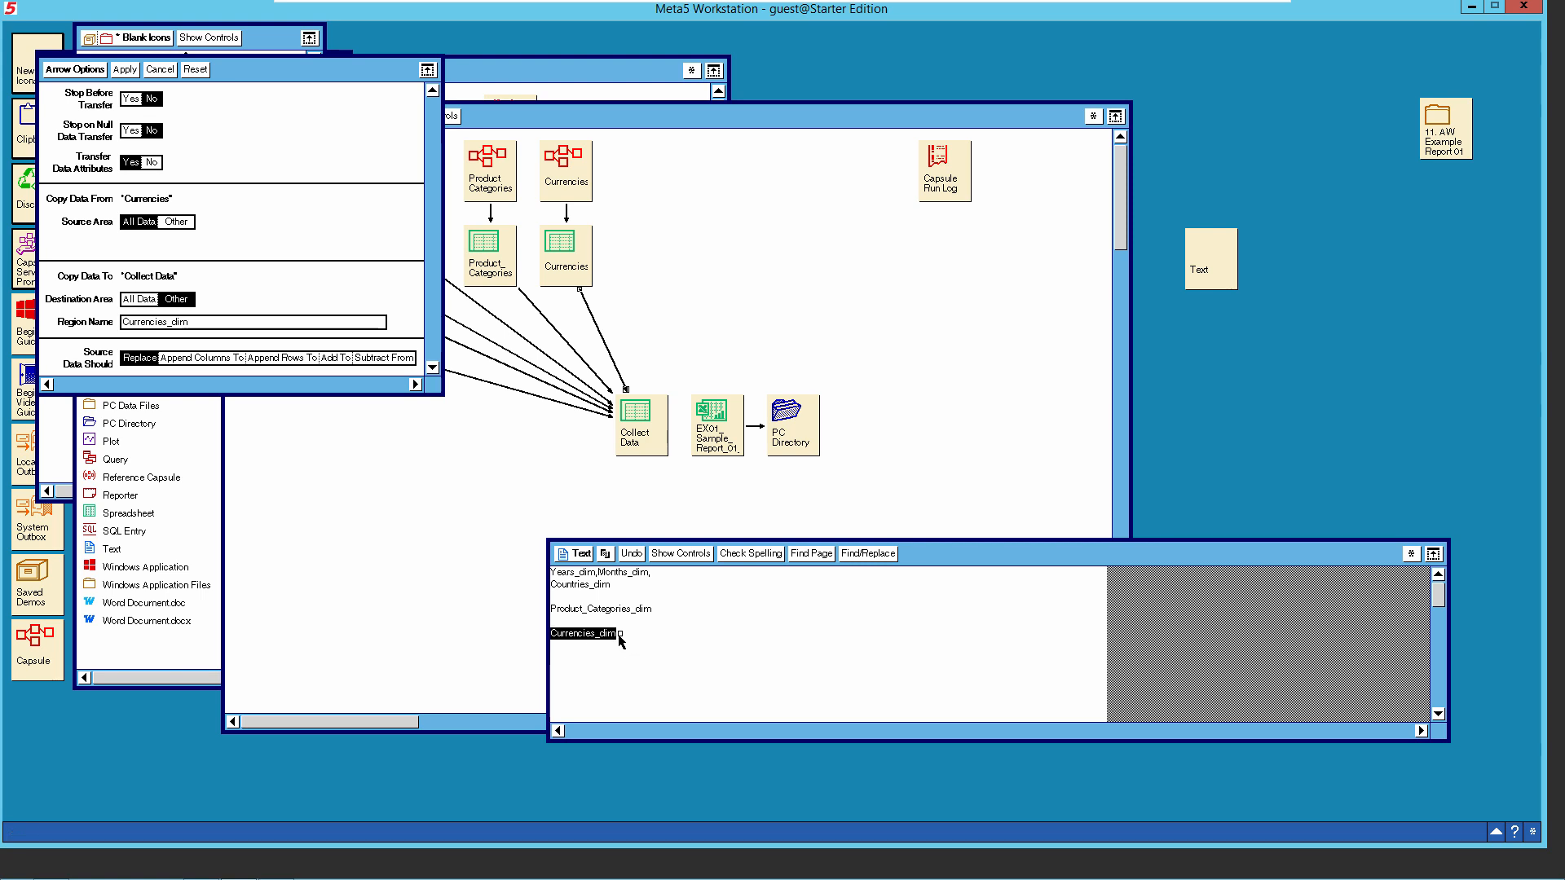
click(620, 707)
click(160, 69)
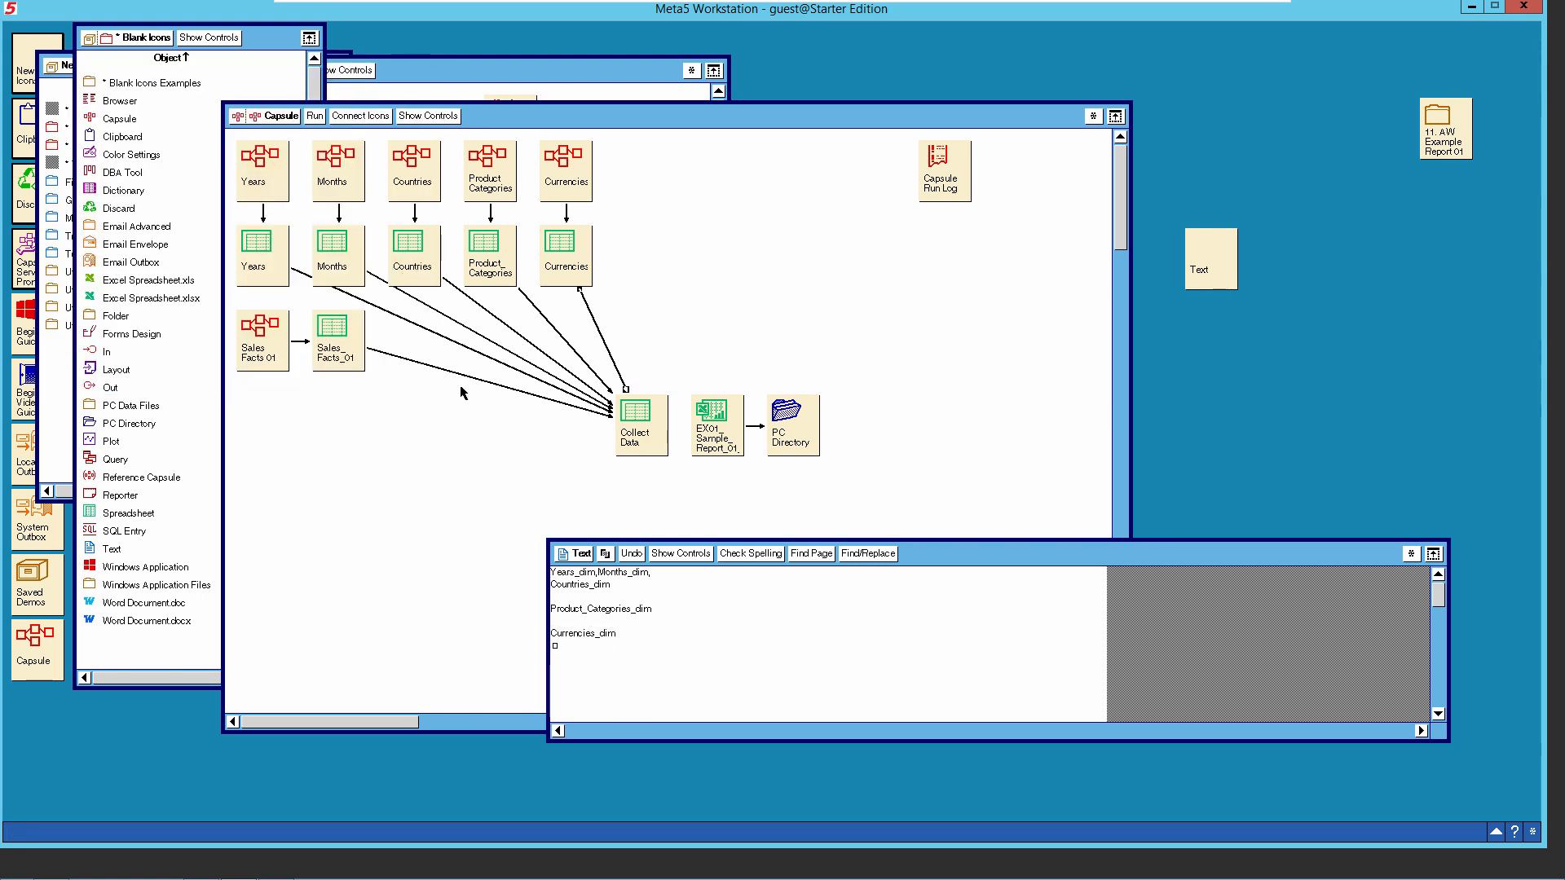
Copy the region name Sales_Facts_01 from the Sales_Facts_01-to-Collect Data arrow options onto a new line of the text document.
right_click(437, 373)
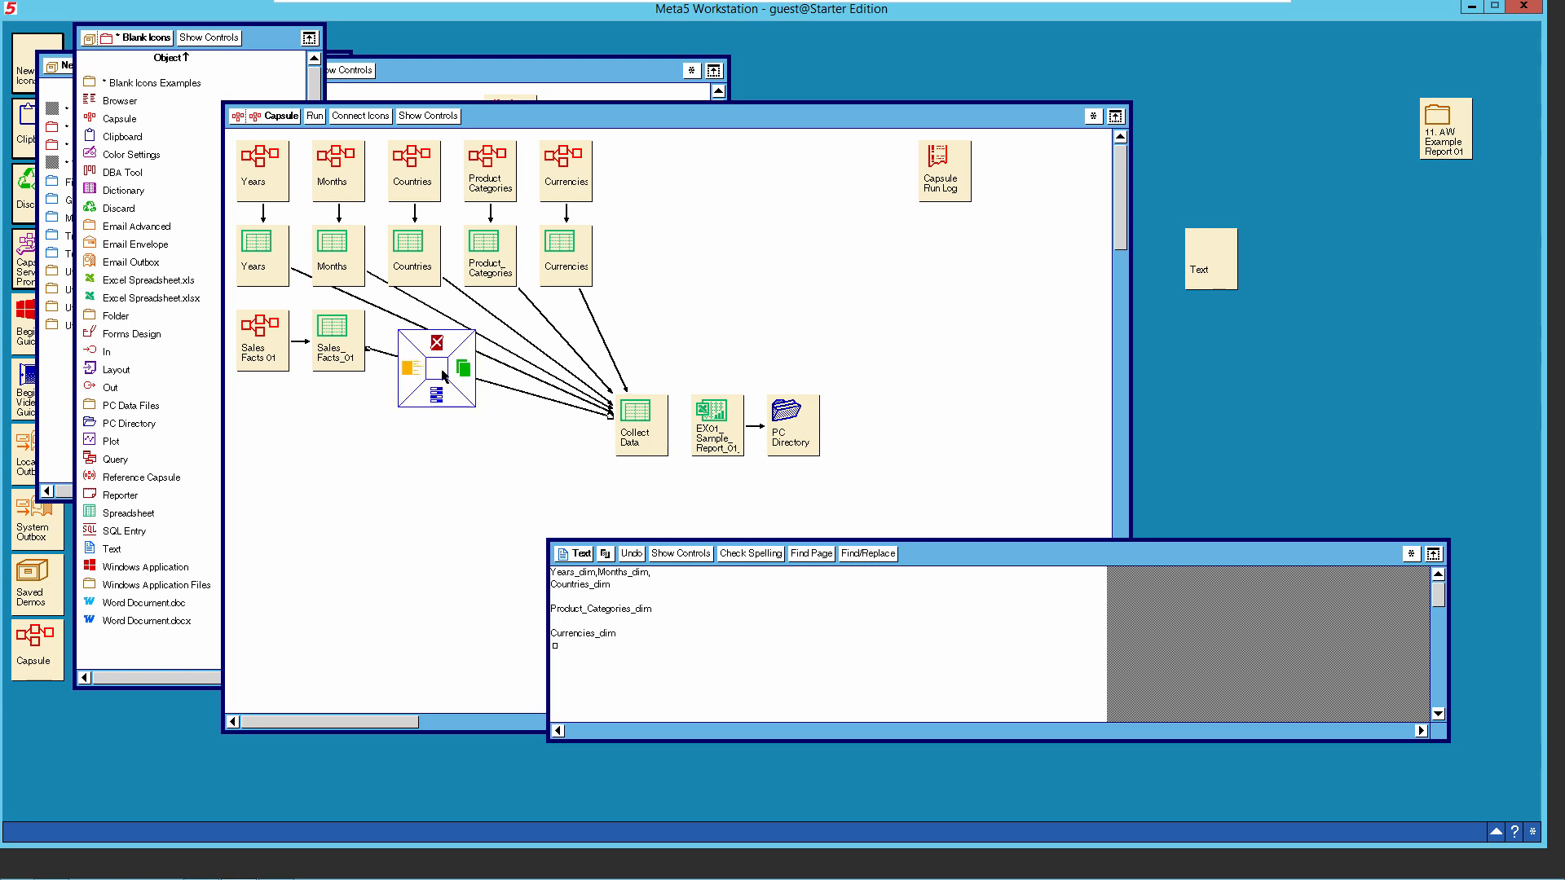
click(437, 396)
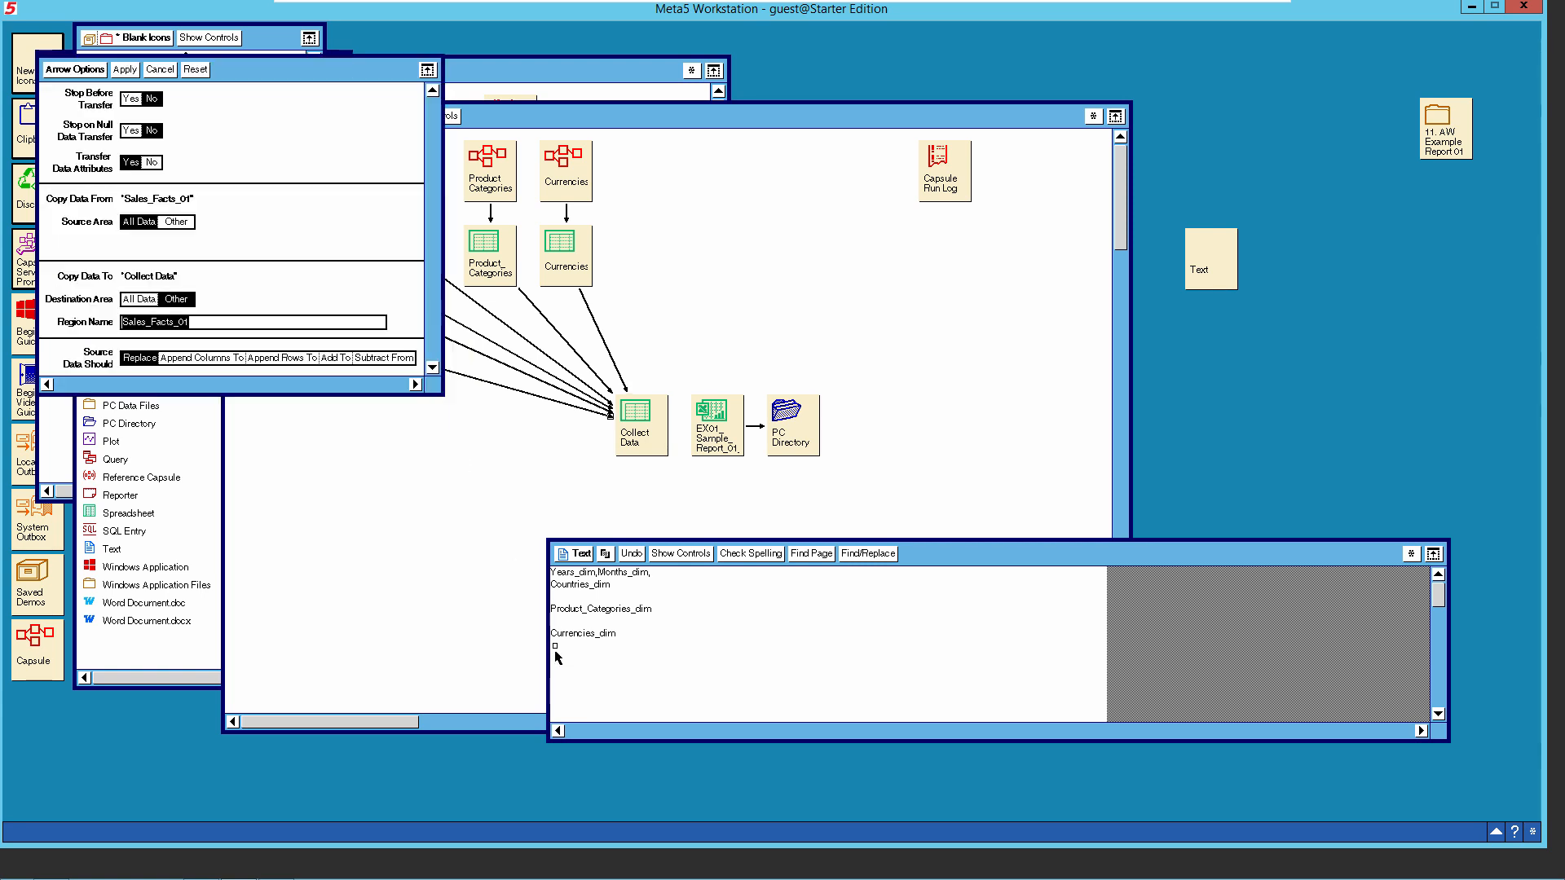
right_click(161, 326)
click(552, 646)
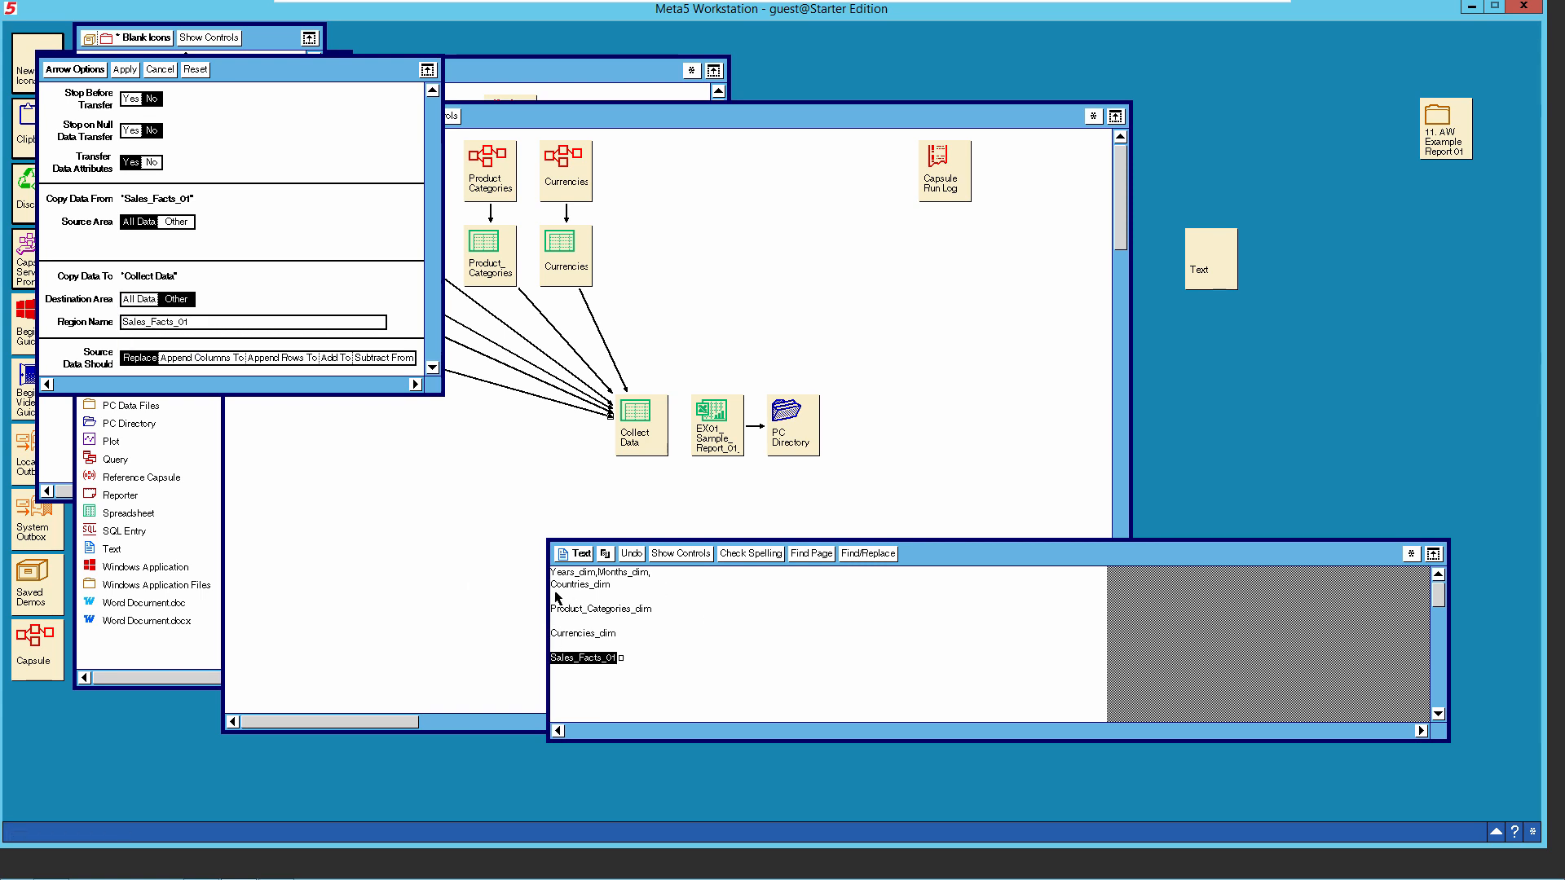
Join Countries_dim and Product_Categories_dim onto the first line of the text document, separating the names with commas only.
click(552, 589)
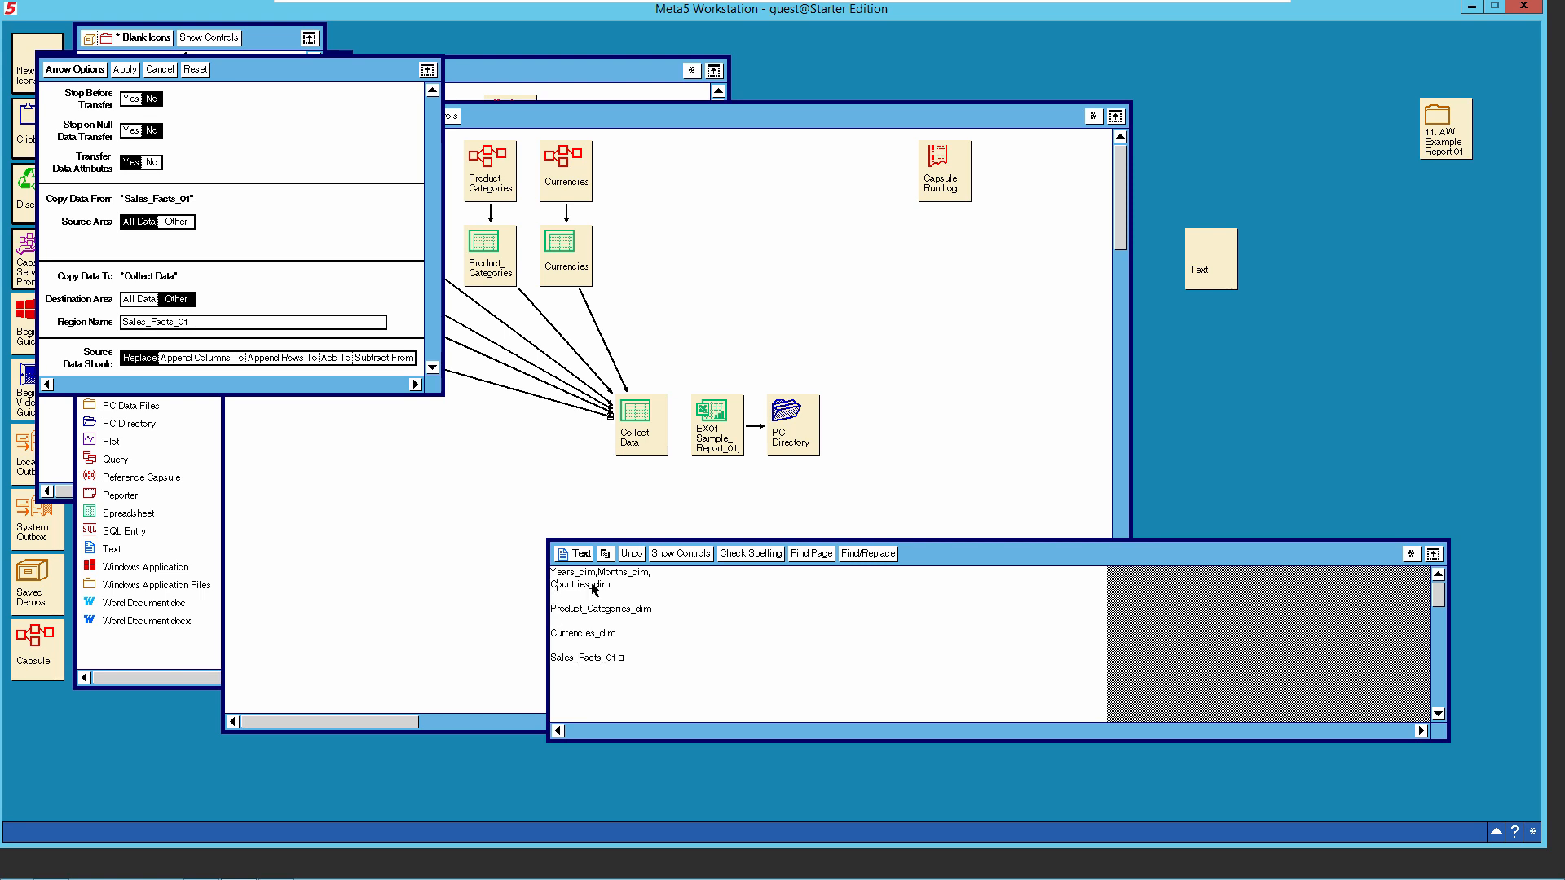
key(BackSpace)
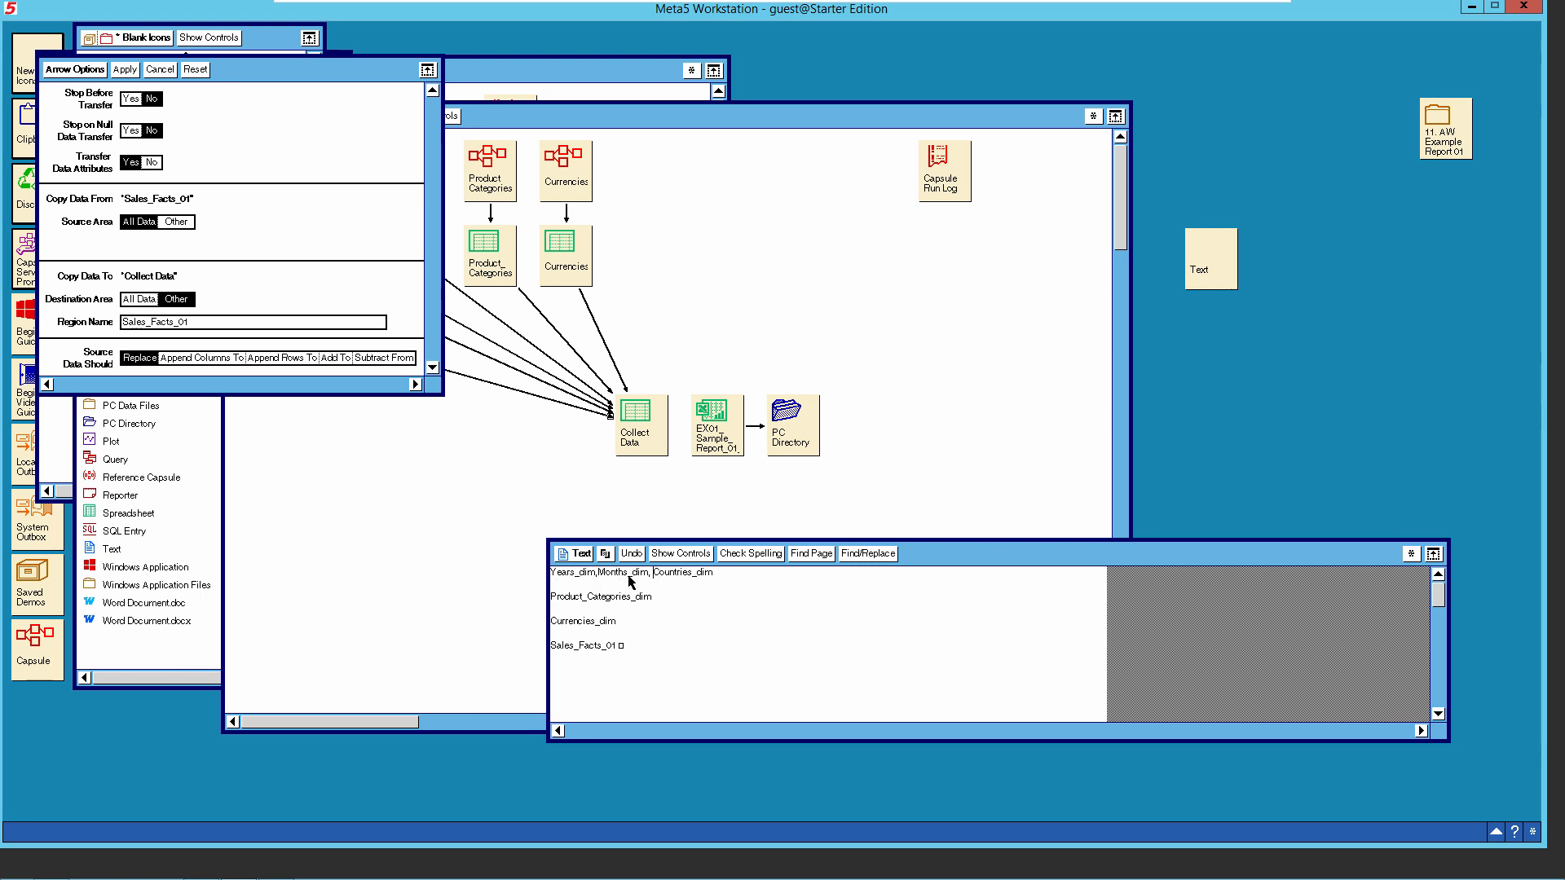
key(BackSpace)
click(552, 598)
key(BackSpace)
key(BackSpace)
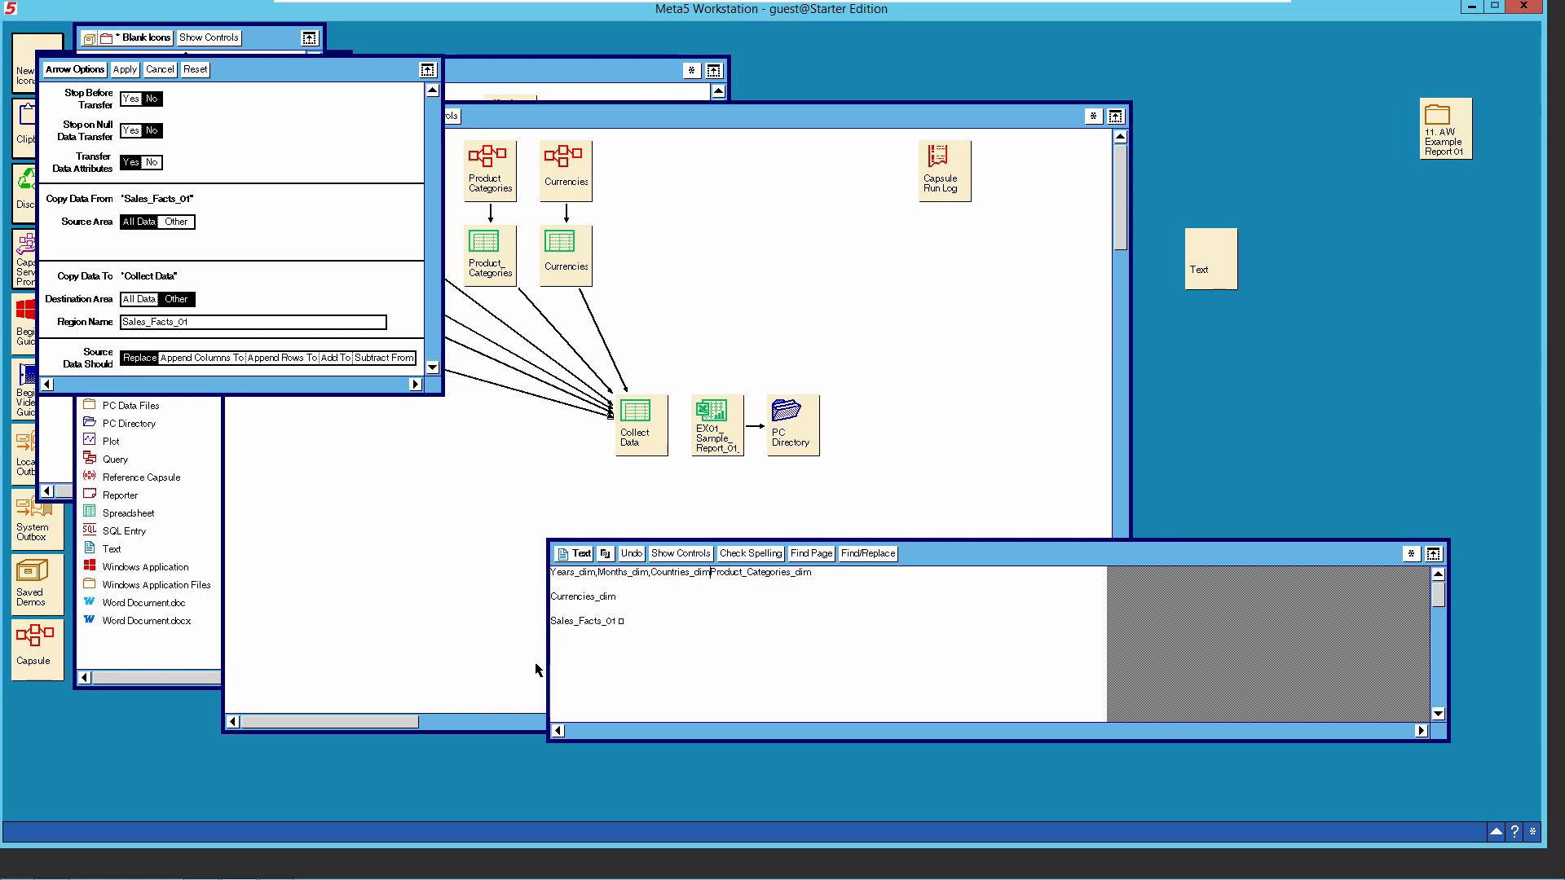
text(,)
Join Currencies_dim and Sales_Facts_01 onto the same comma-separated line, and close the Sales_Facts_01 arrow options.
click(554, 601)
key(BackSpace)
key(BackSpace)
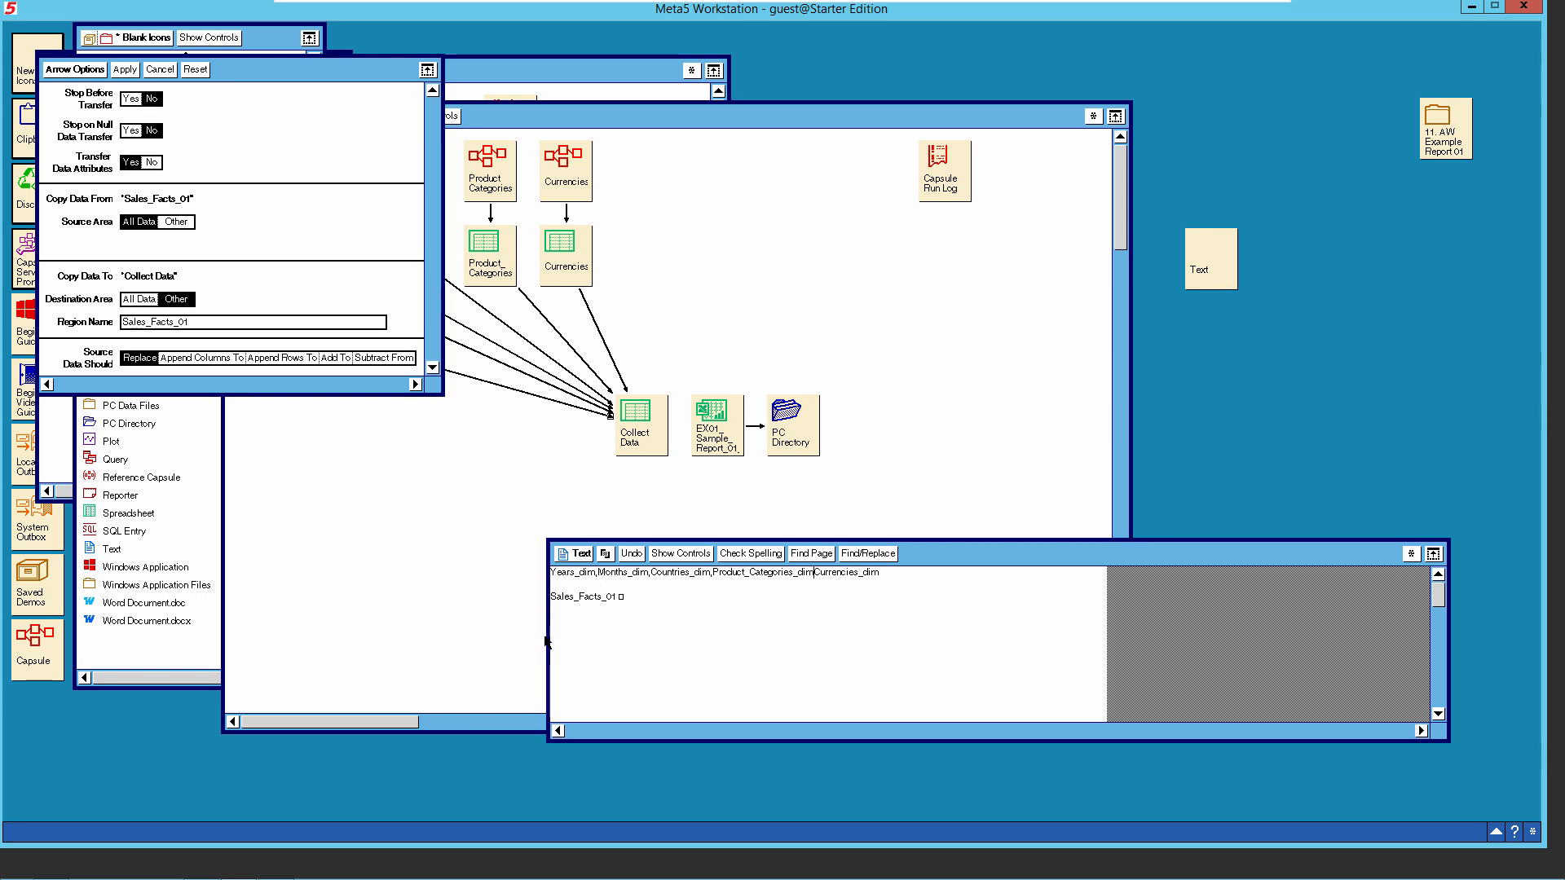
text(,)
key(BackSpace)
key(BackSpace)
text(,)
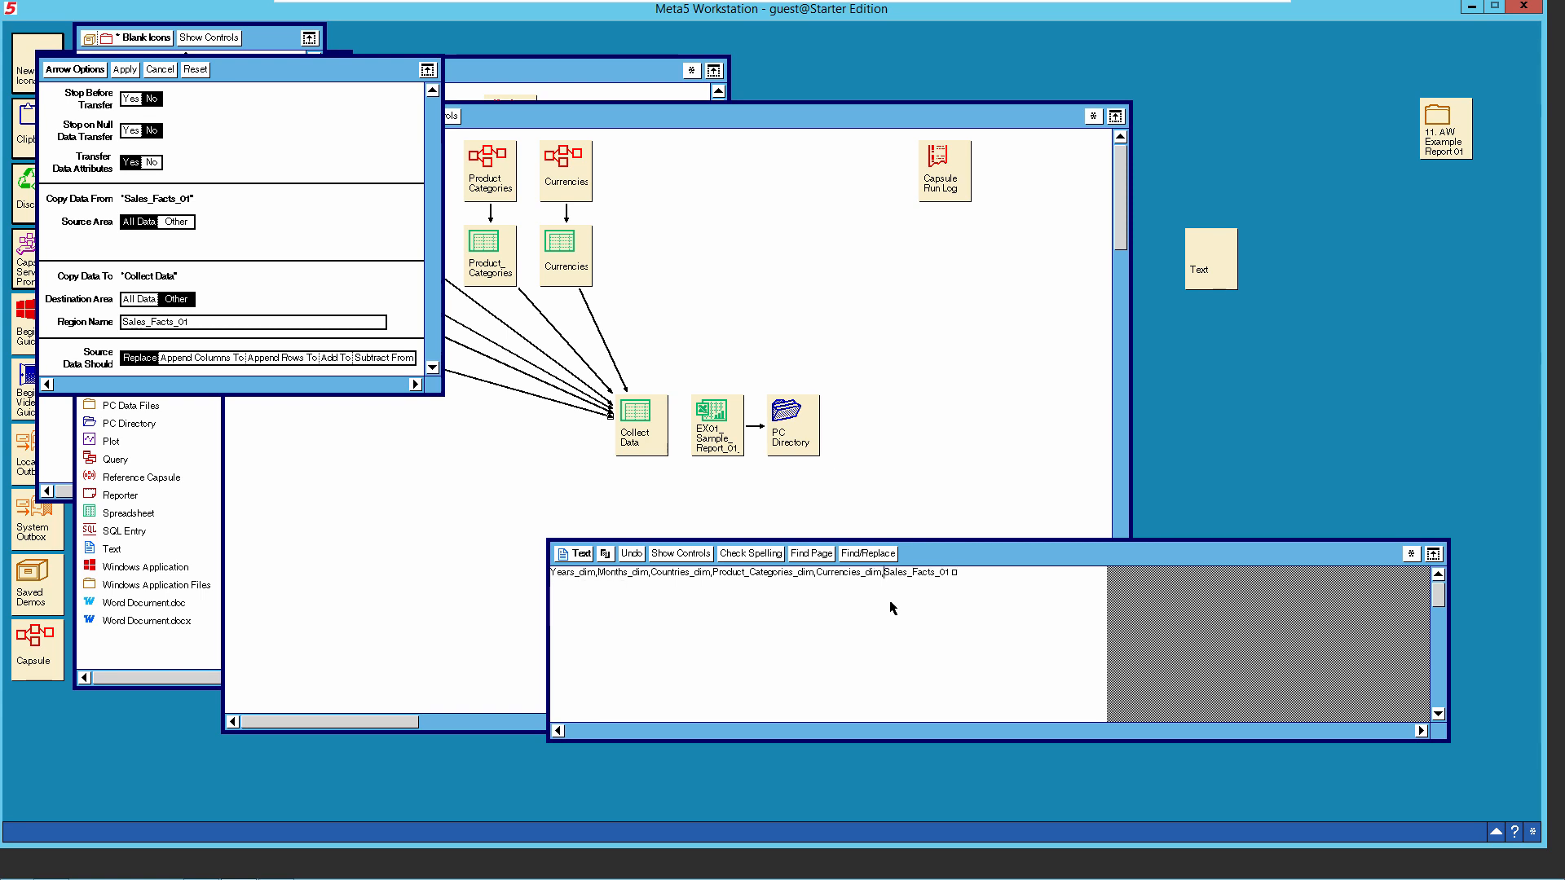
click(960, 574)
click(159, 71)
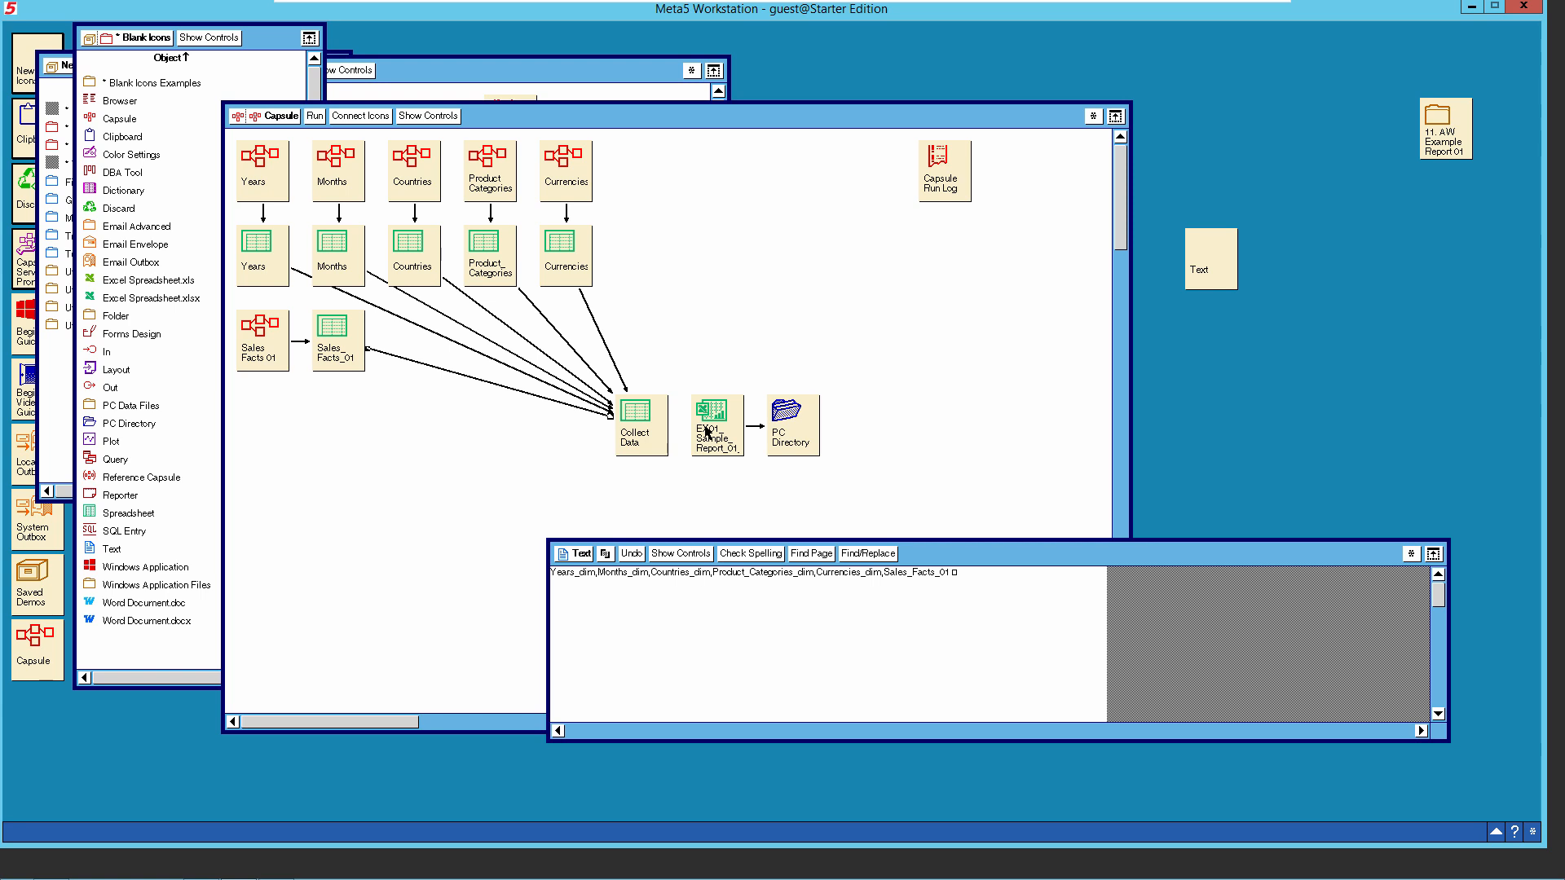
Connect the Collect Data spreadsheet to the EX01_Sample_Report_01_Data.xlsx icon with an arrow.
click(650, 438)
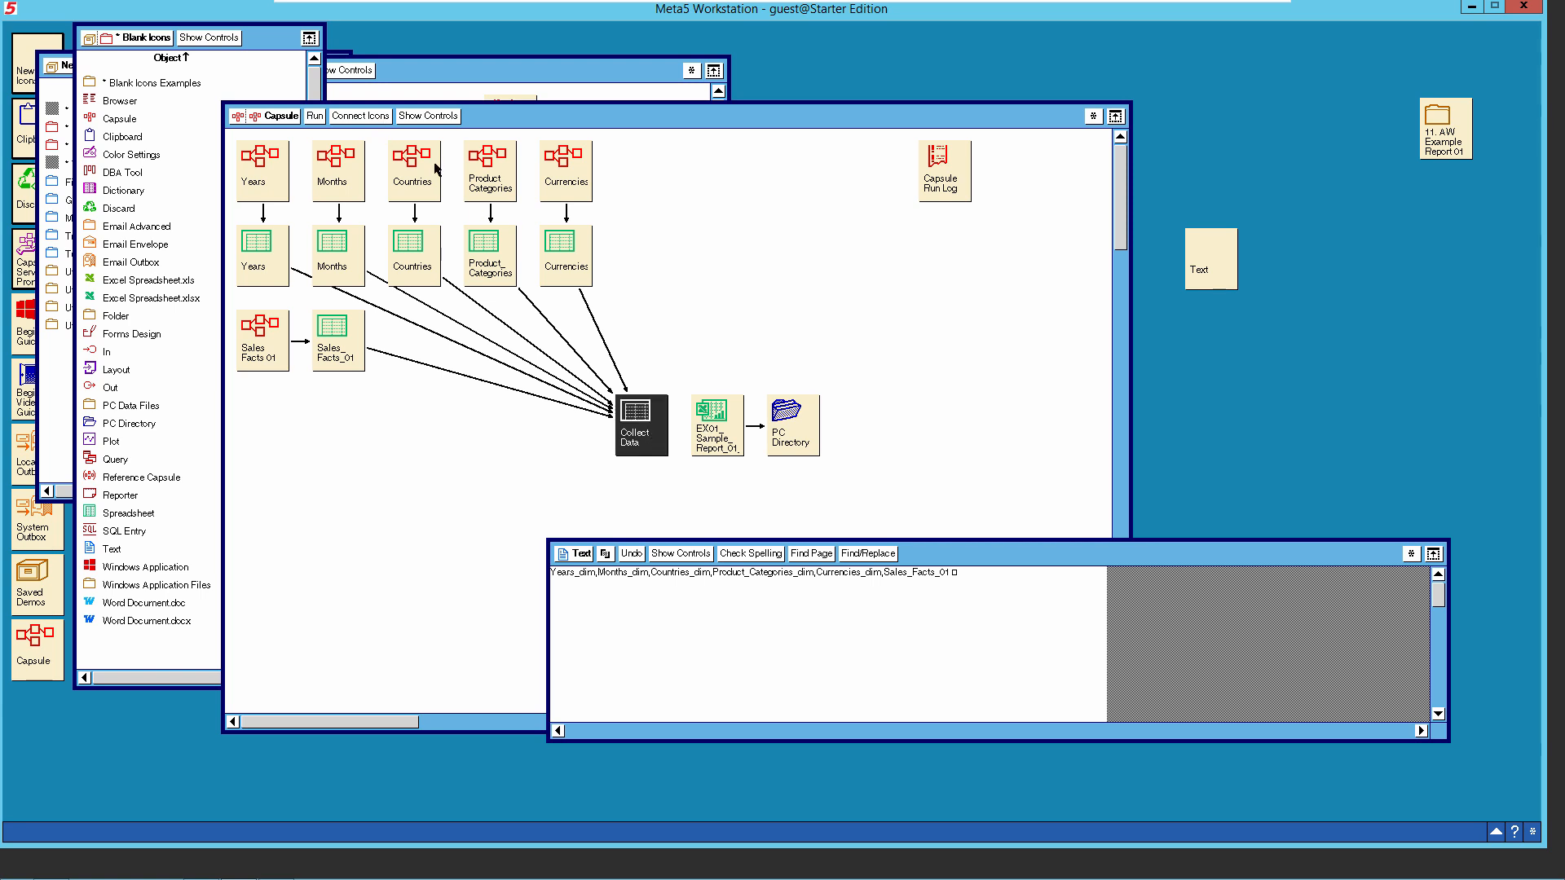
click(364, 118)
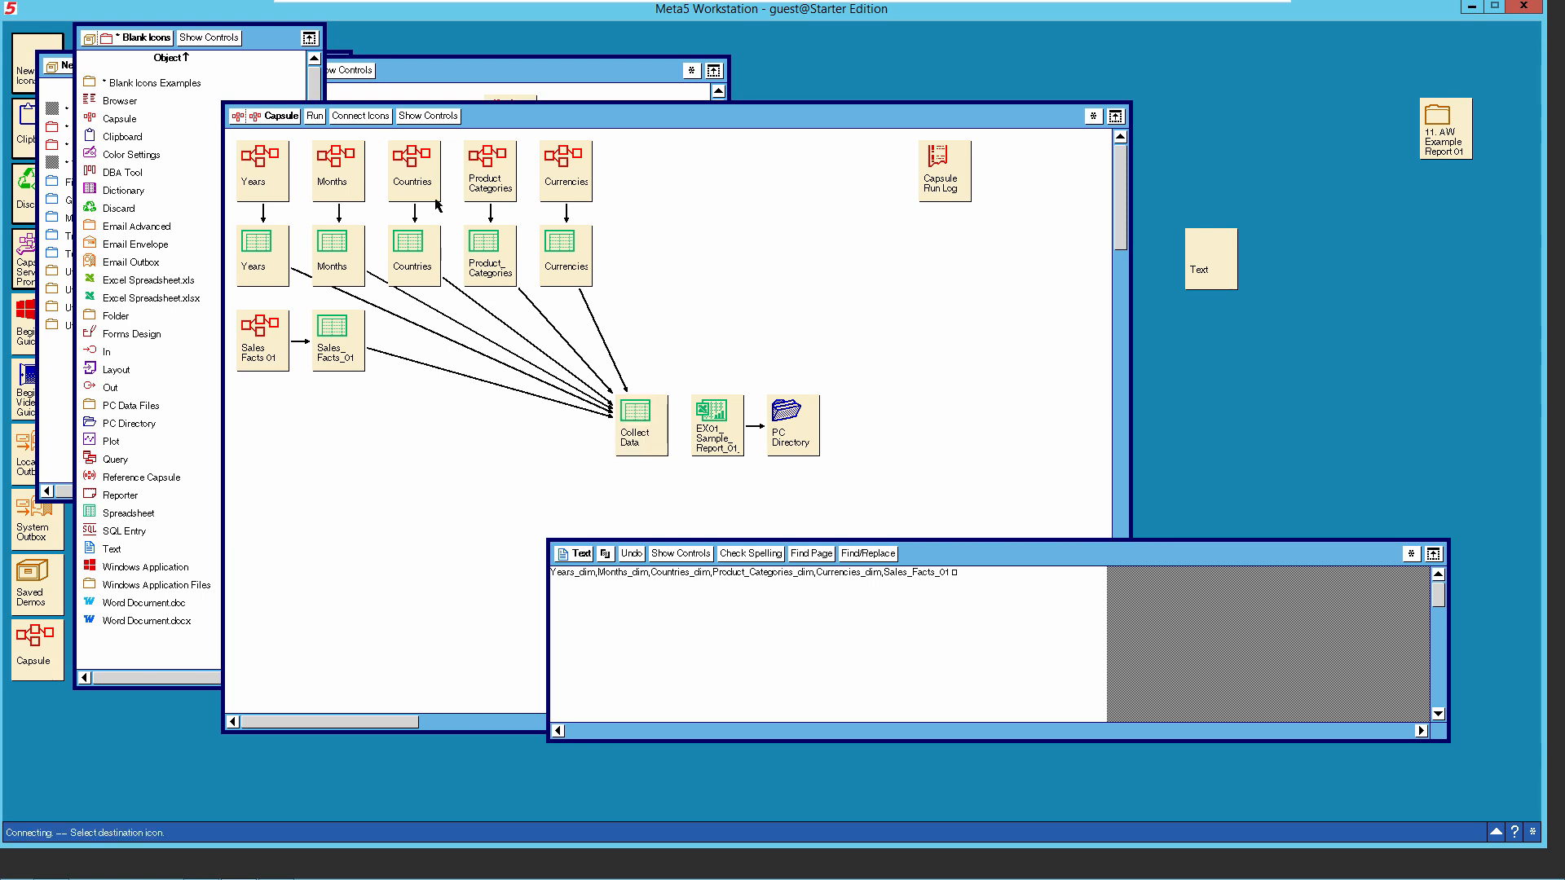
click(719, 438)
Set both the source area and the destination area to Other in the Collect Data-to-workbook arrow options.
right_click(680, 432)
click(678, 452)
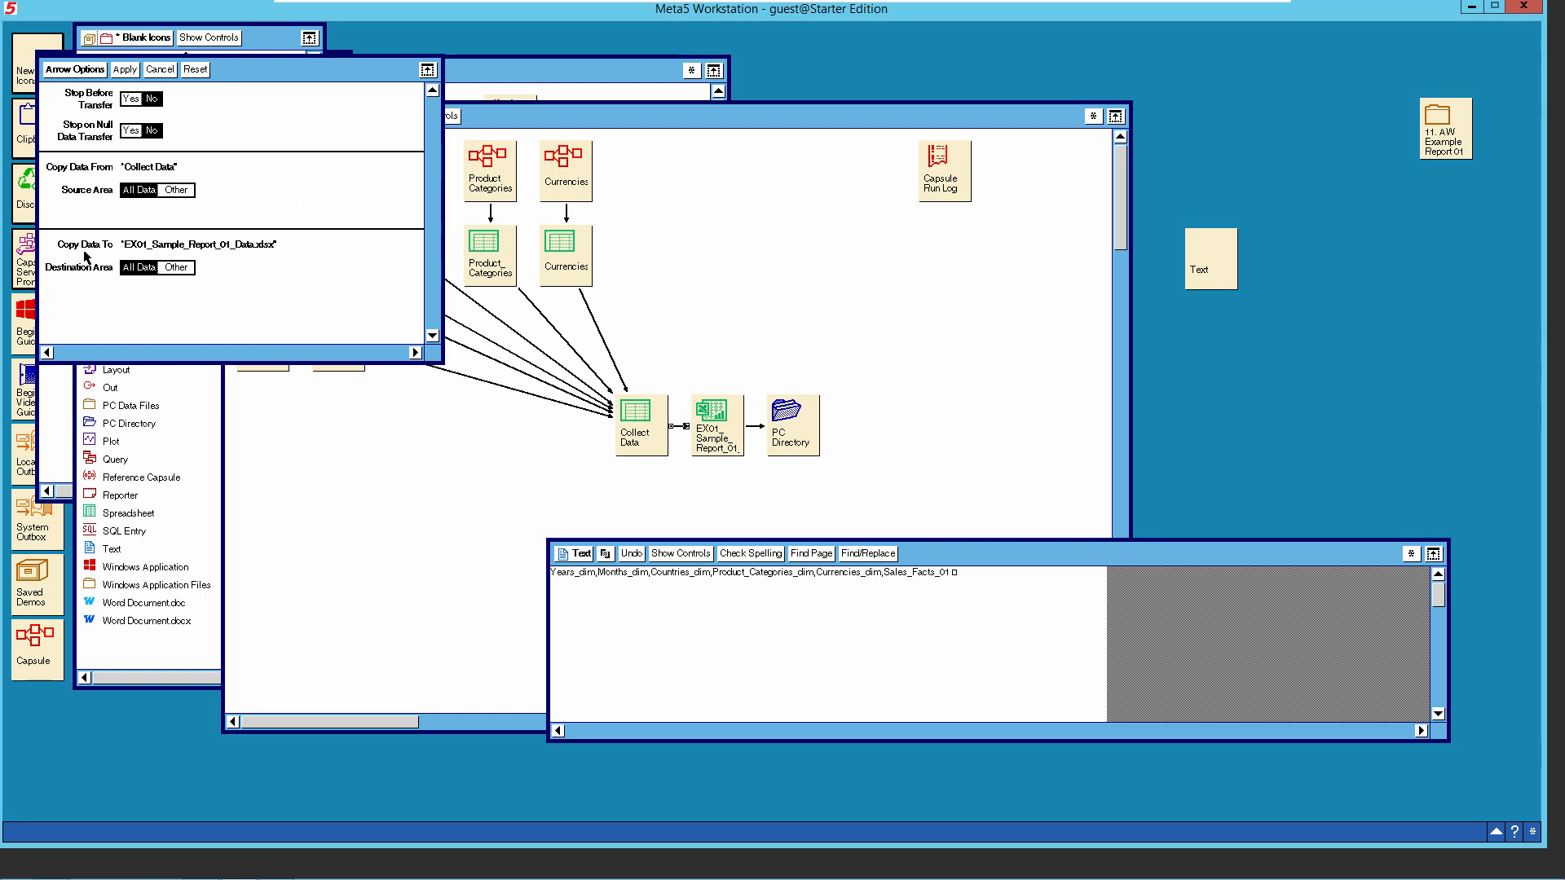
click(179, 191)
click(179, 270)
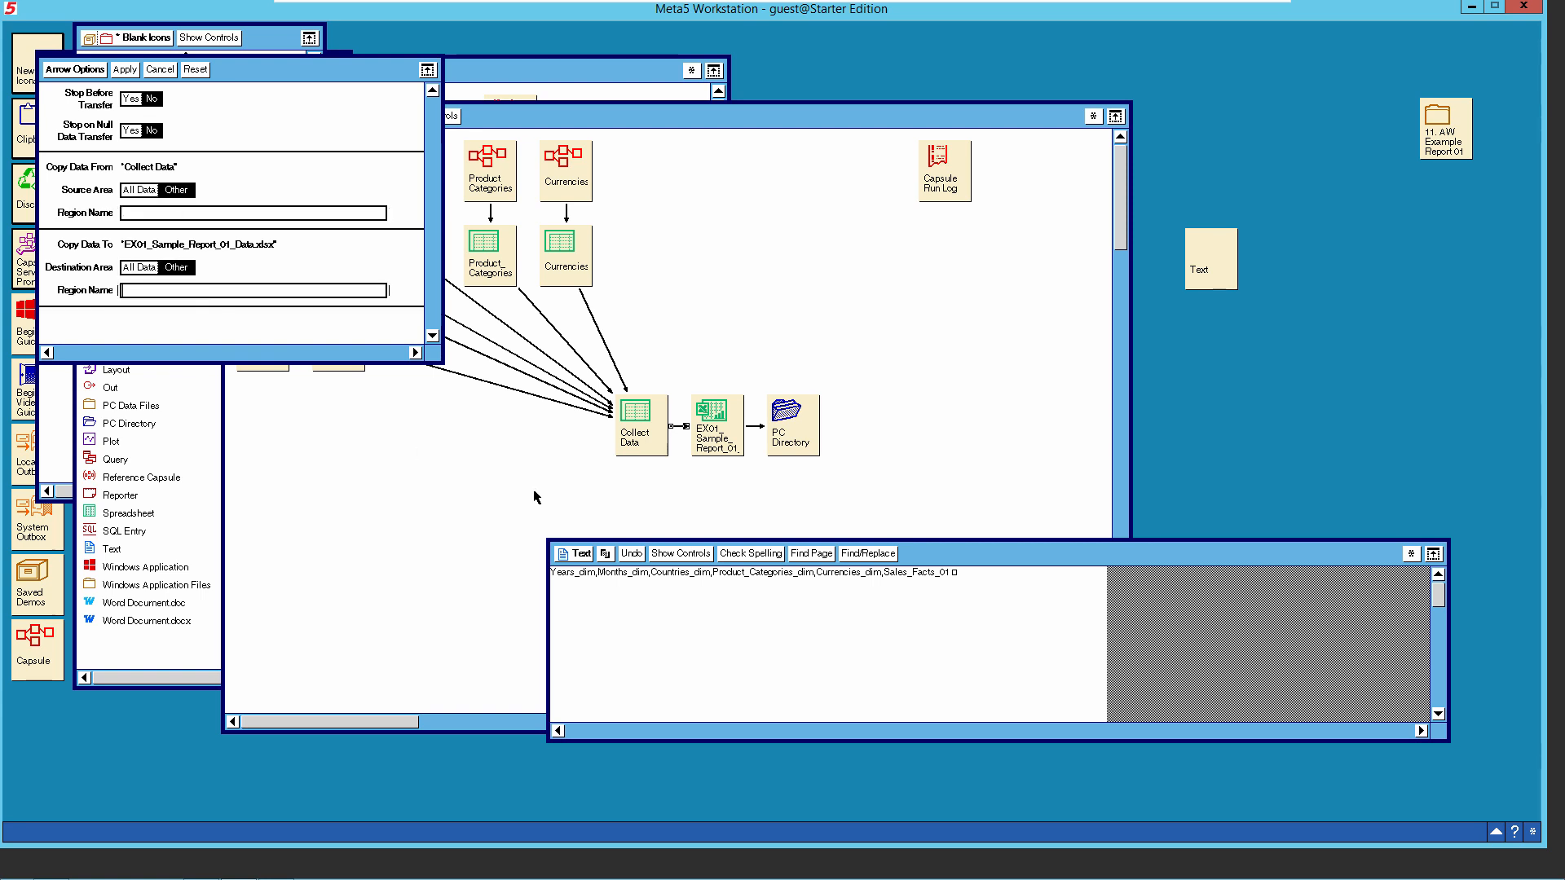
Copy the full comma-separated region list from the text document into the arrow's source region name and destination region name.
mouse_move(959, 581)
mouse_down()
mouse_move(550, 585)
mouse_move(957, 587)
mouse_up()
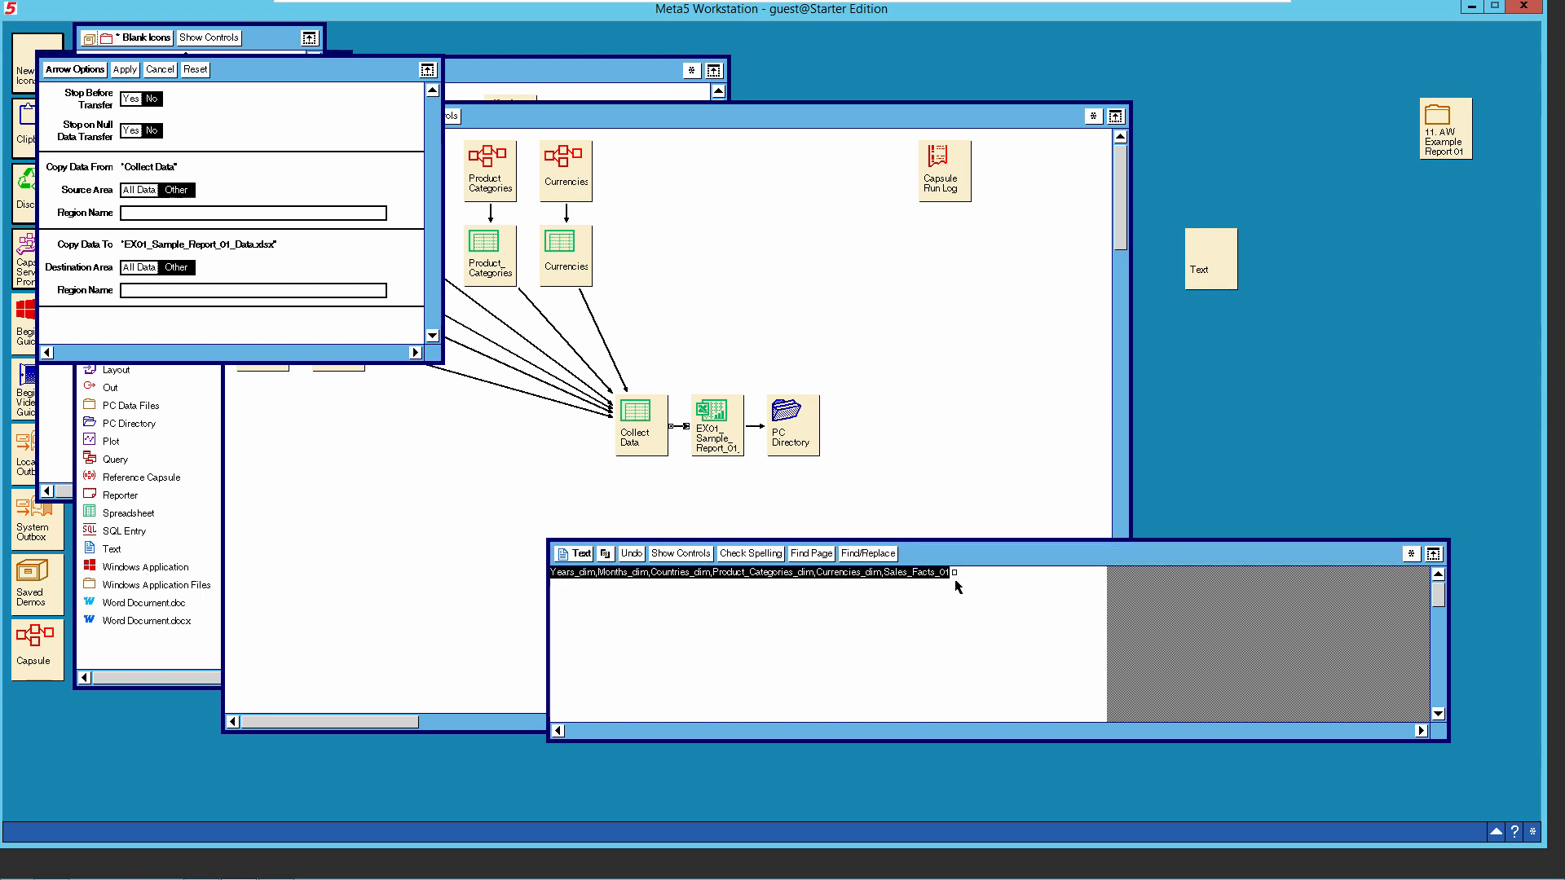
right_click(957, 586)
click(981, 581)
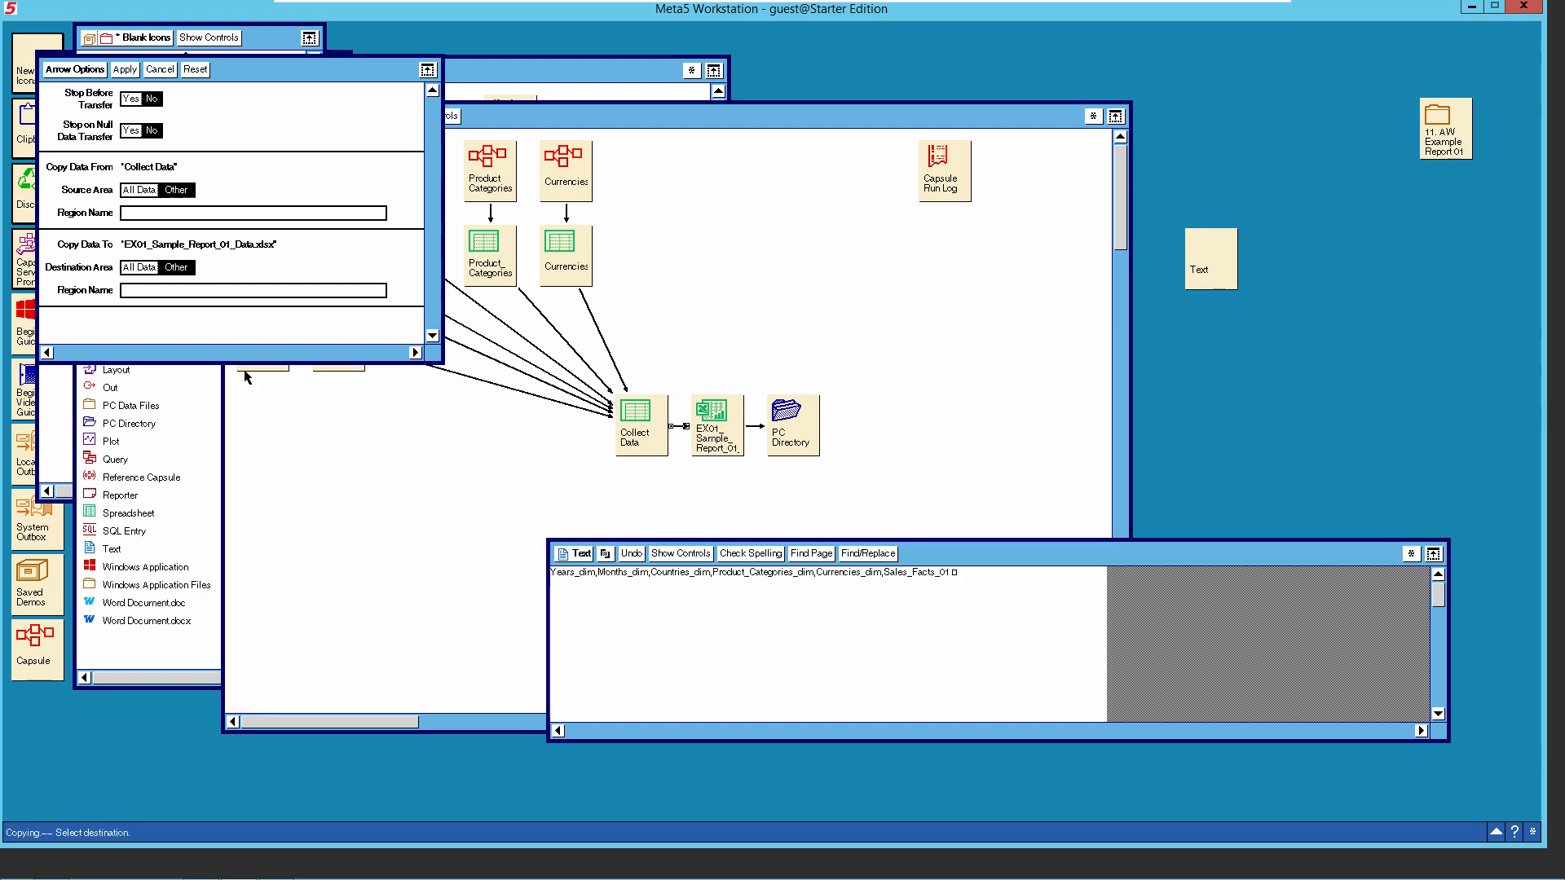
click(173, 213)
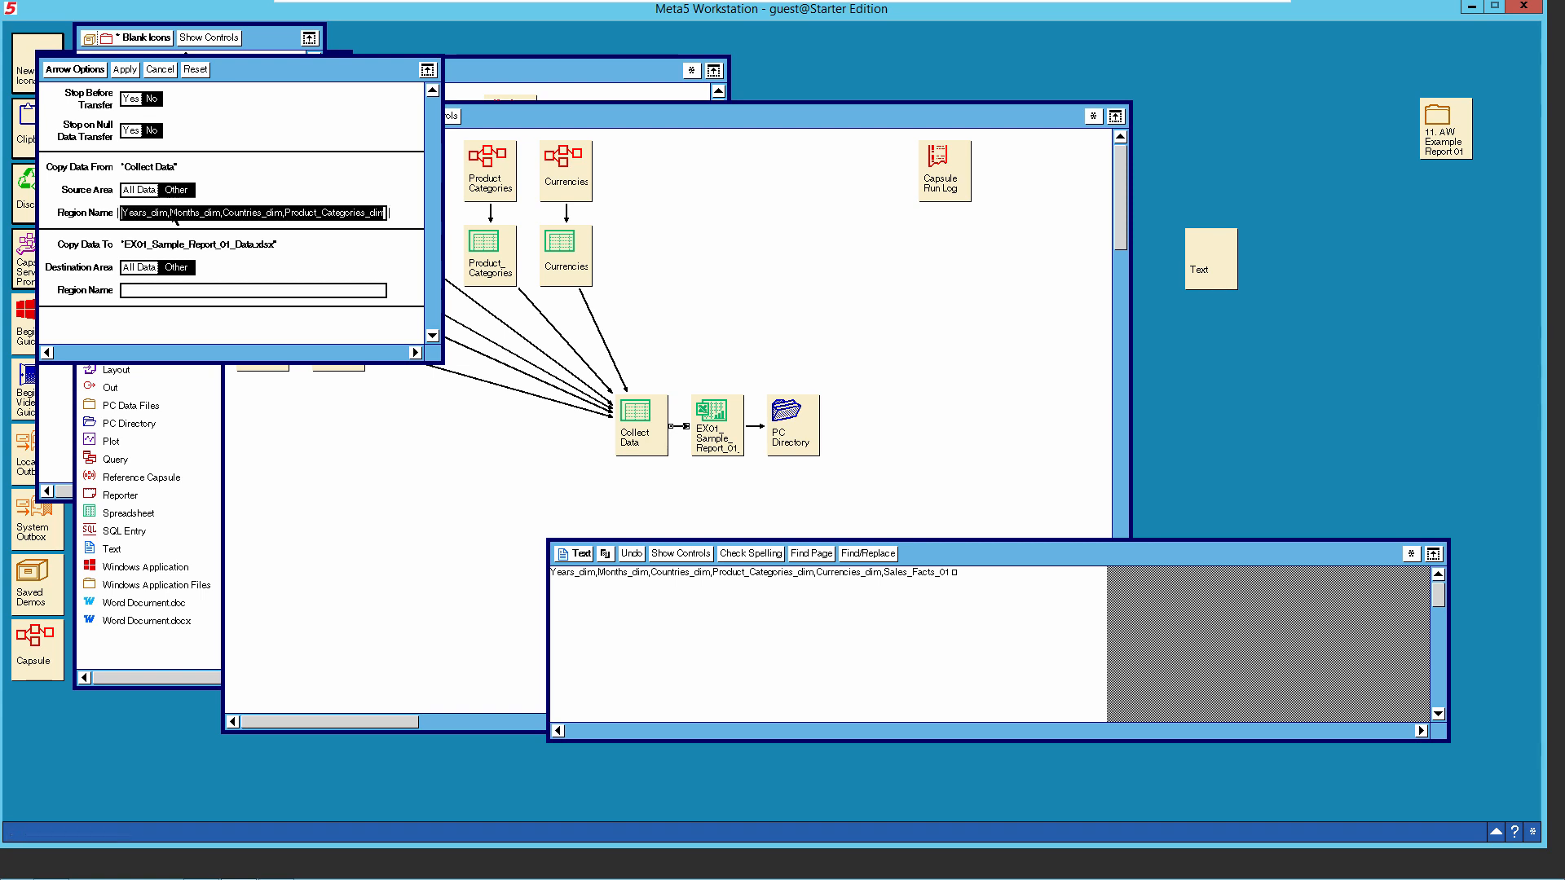
right_click(175, 219)
click(200, 217)
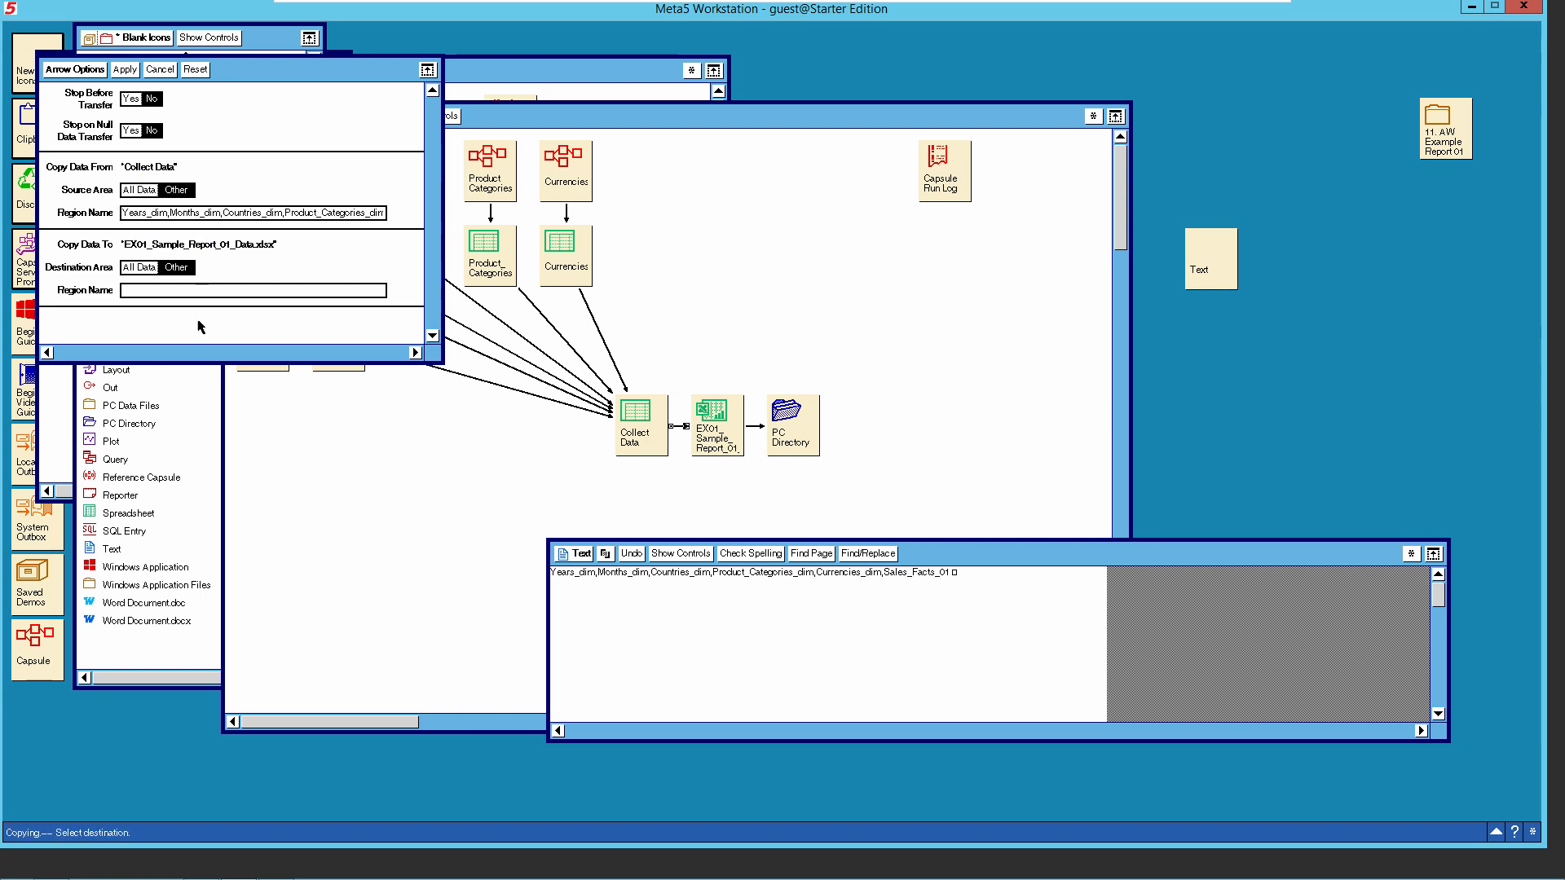
click(203, 293)
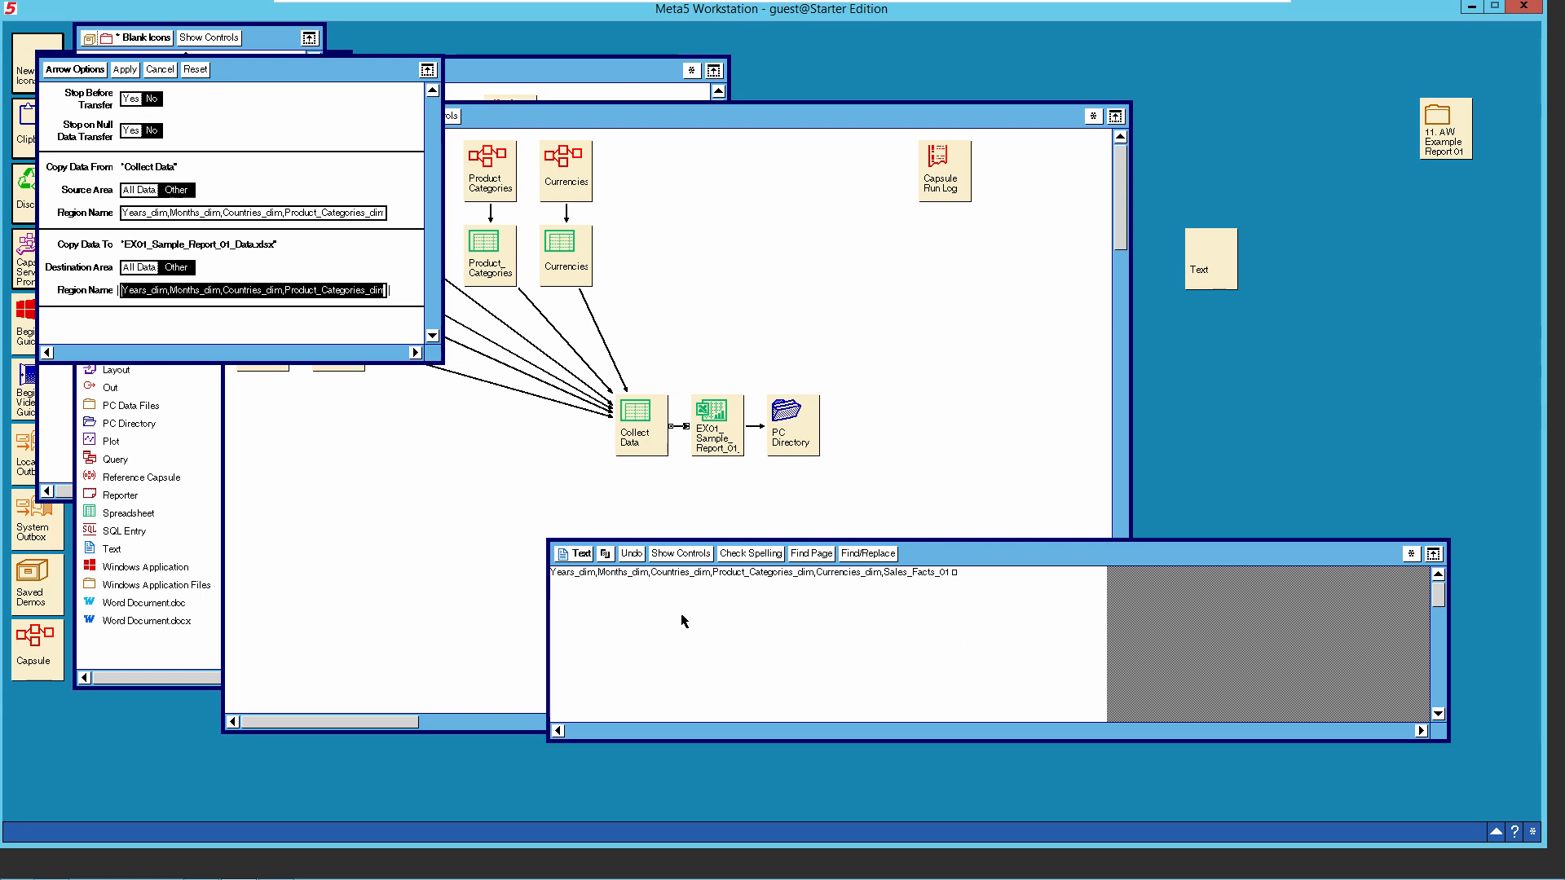
Close the text document and the Collect Data-to-workbook arrow options, keeping the region names.
click(584, 558)
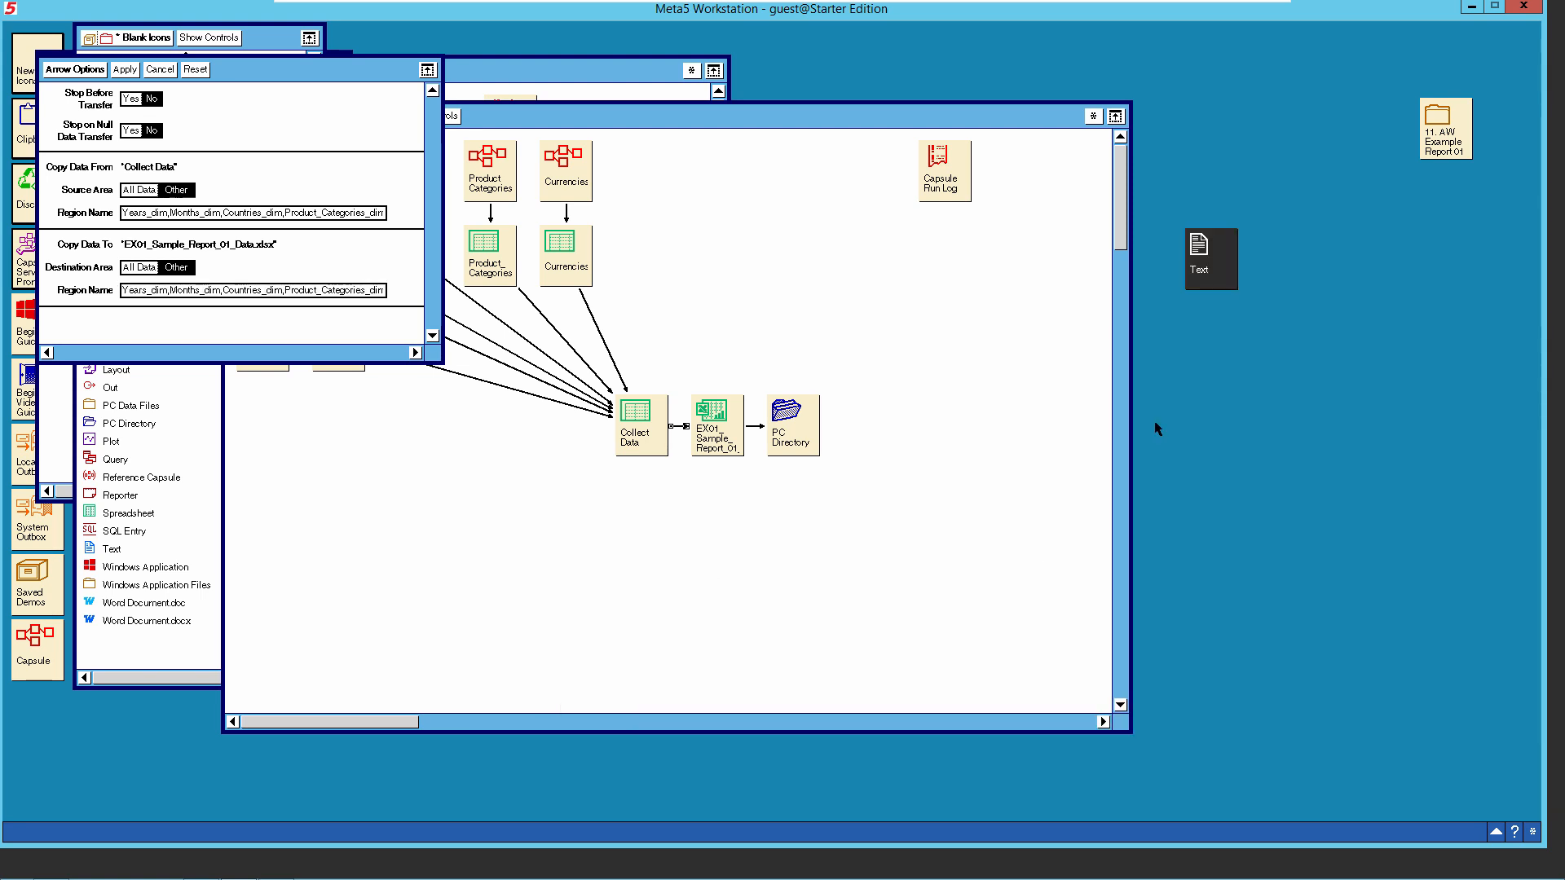
click(97, 70)
click(677, 434)
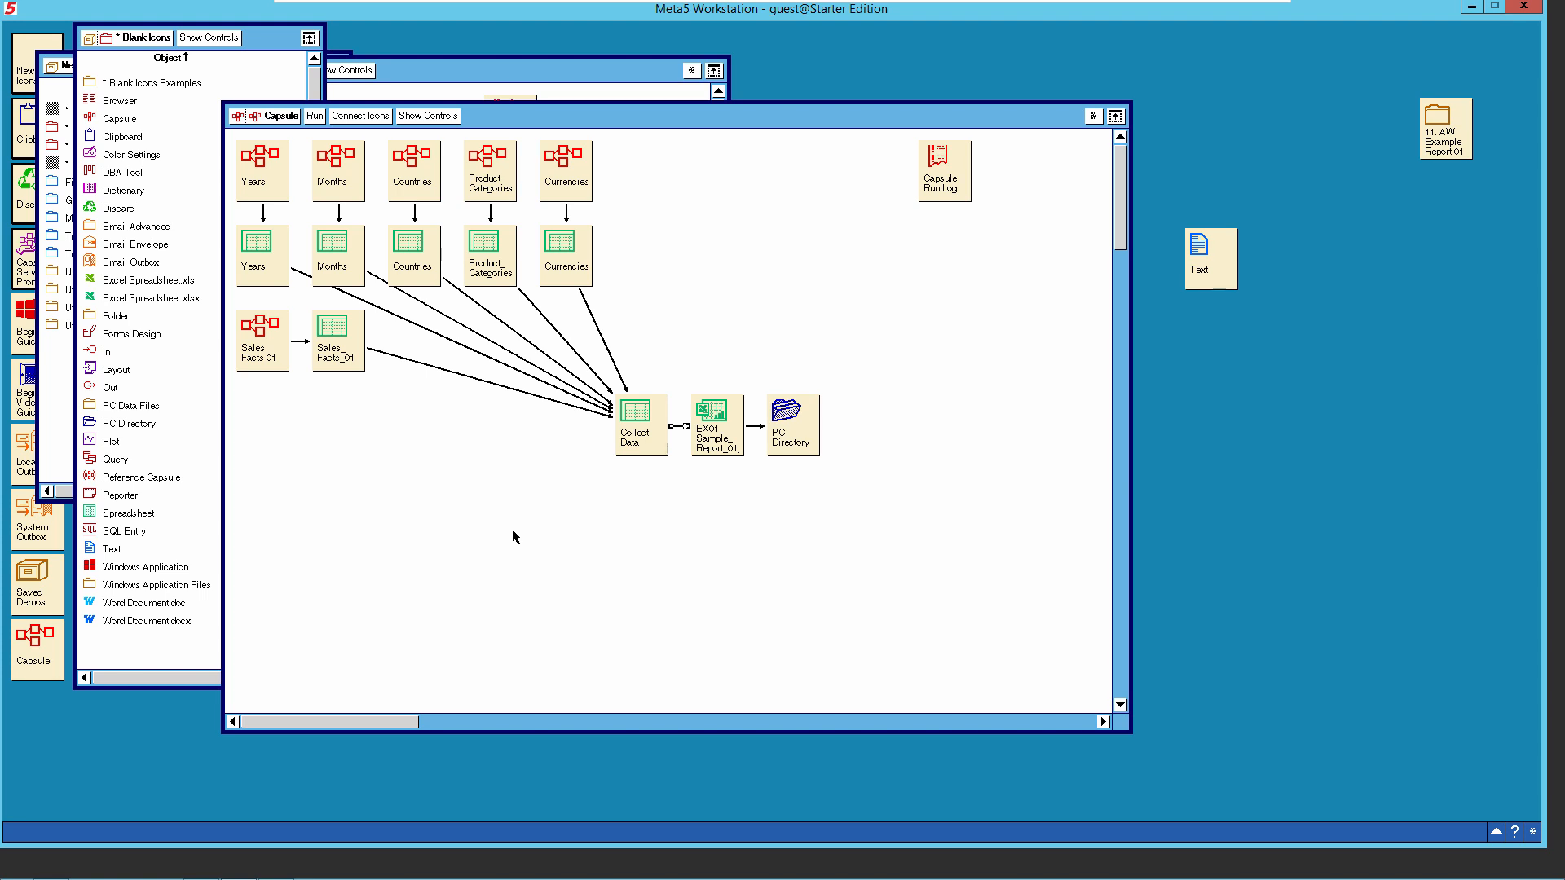
Run the capsule and watch the running processes in Task Manager, returning to the capsule window.
click(315, 117)
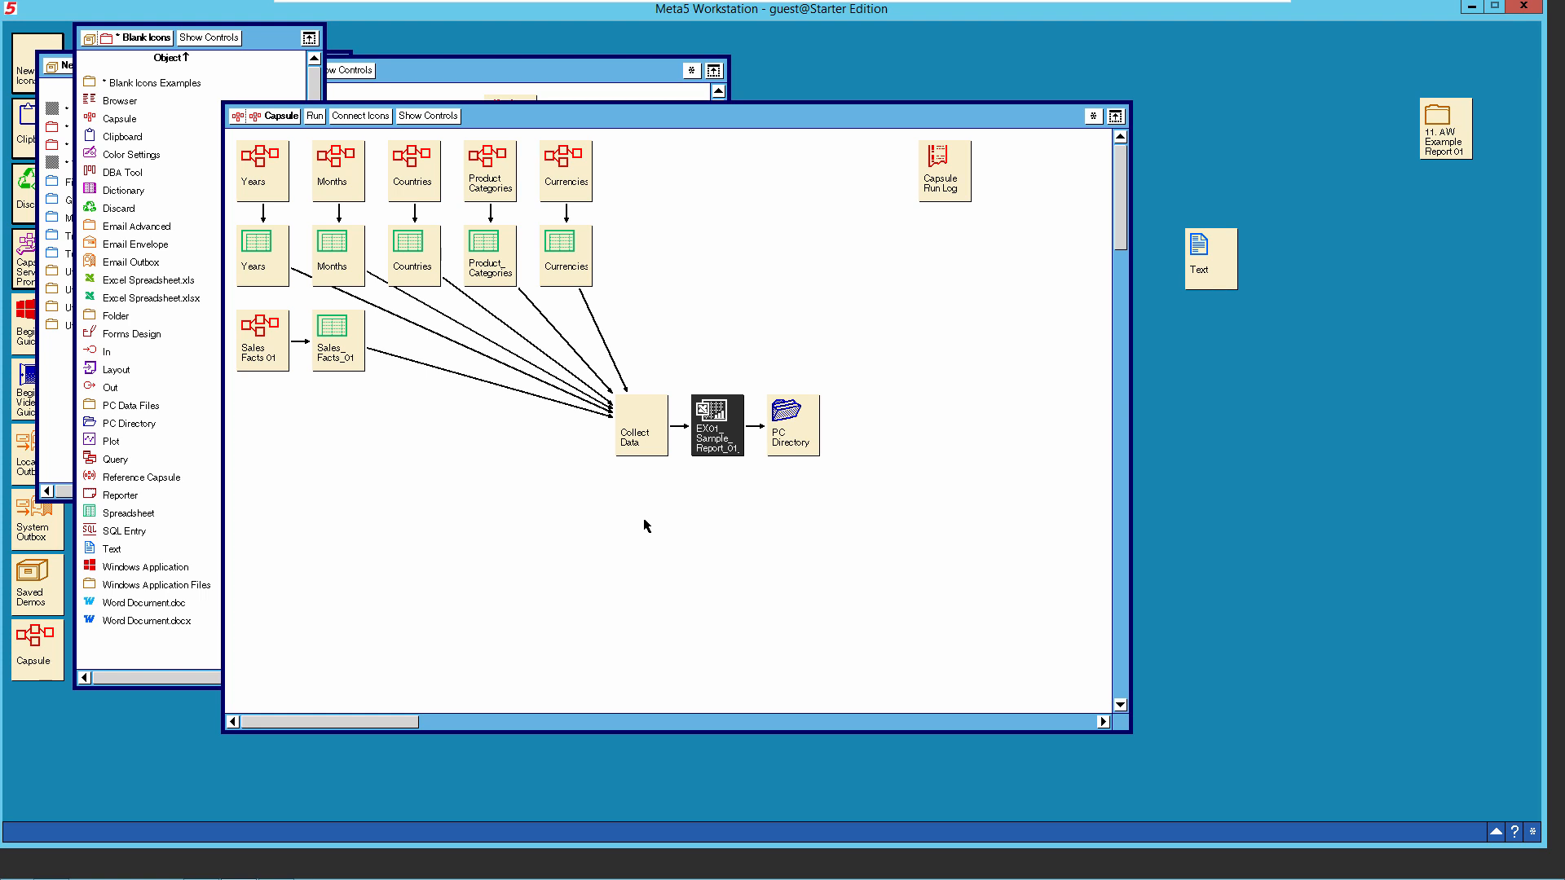
mouse_move(846, 866)
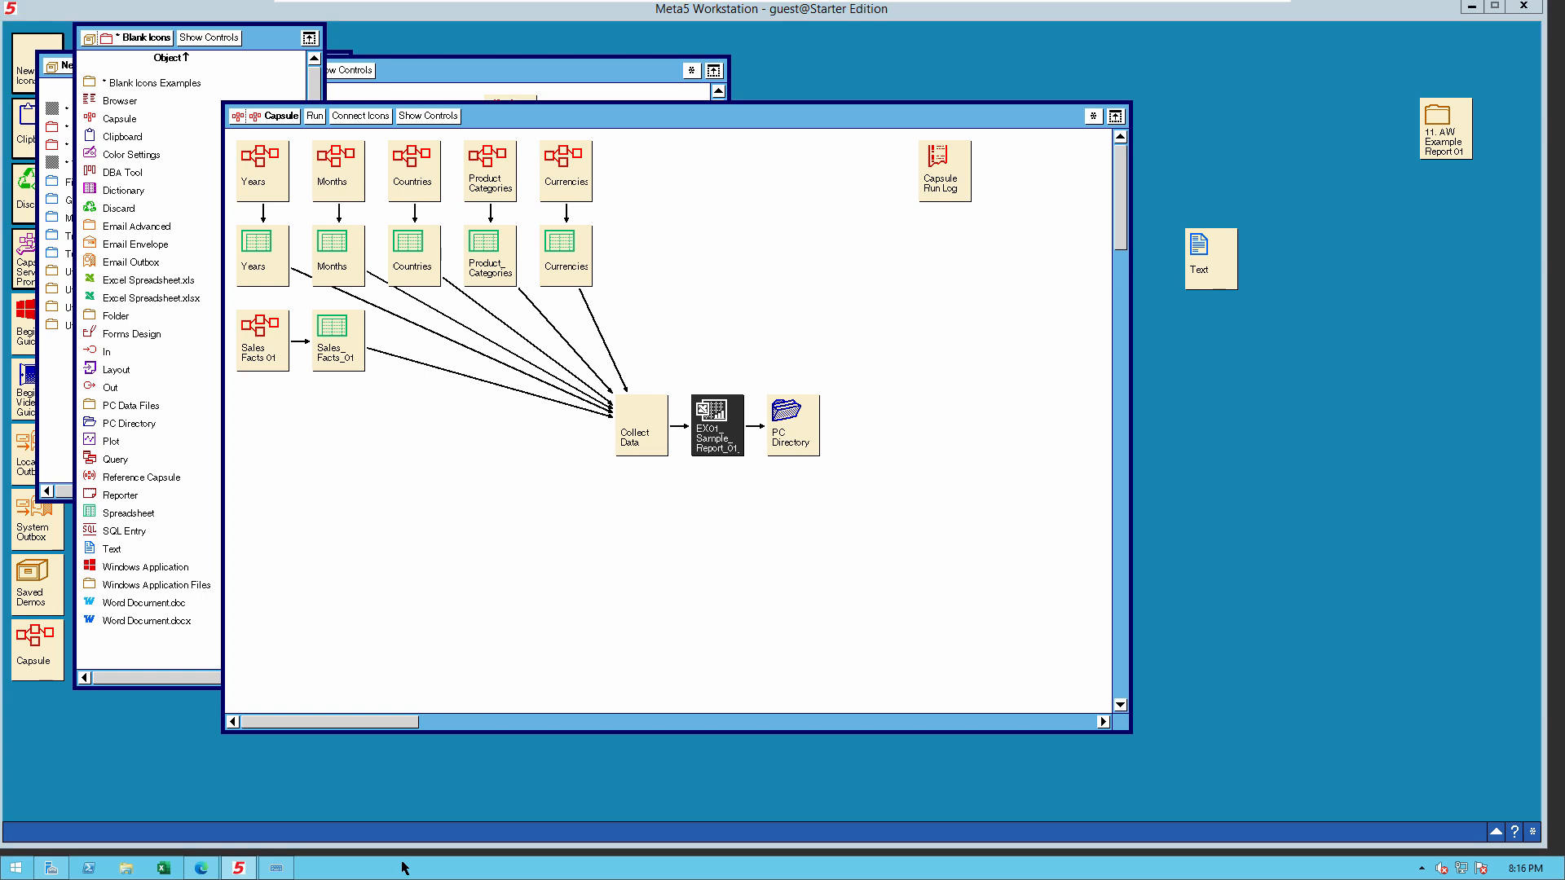
right_click(405, 868)
click(575, 807)
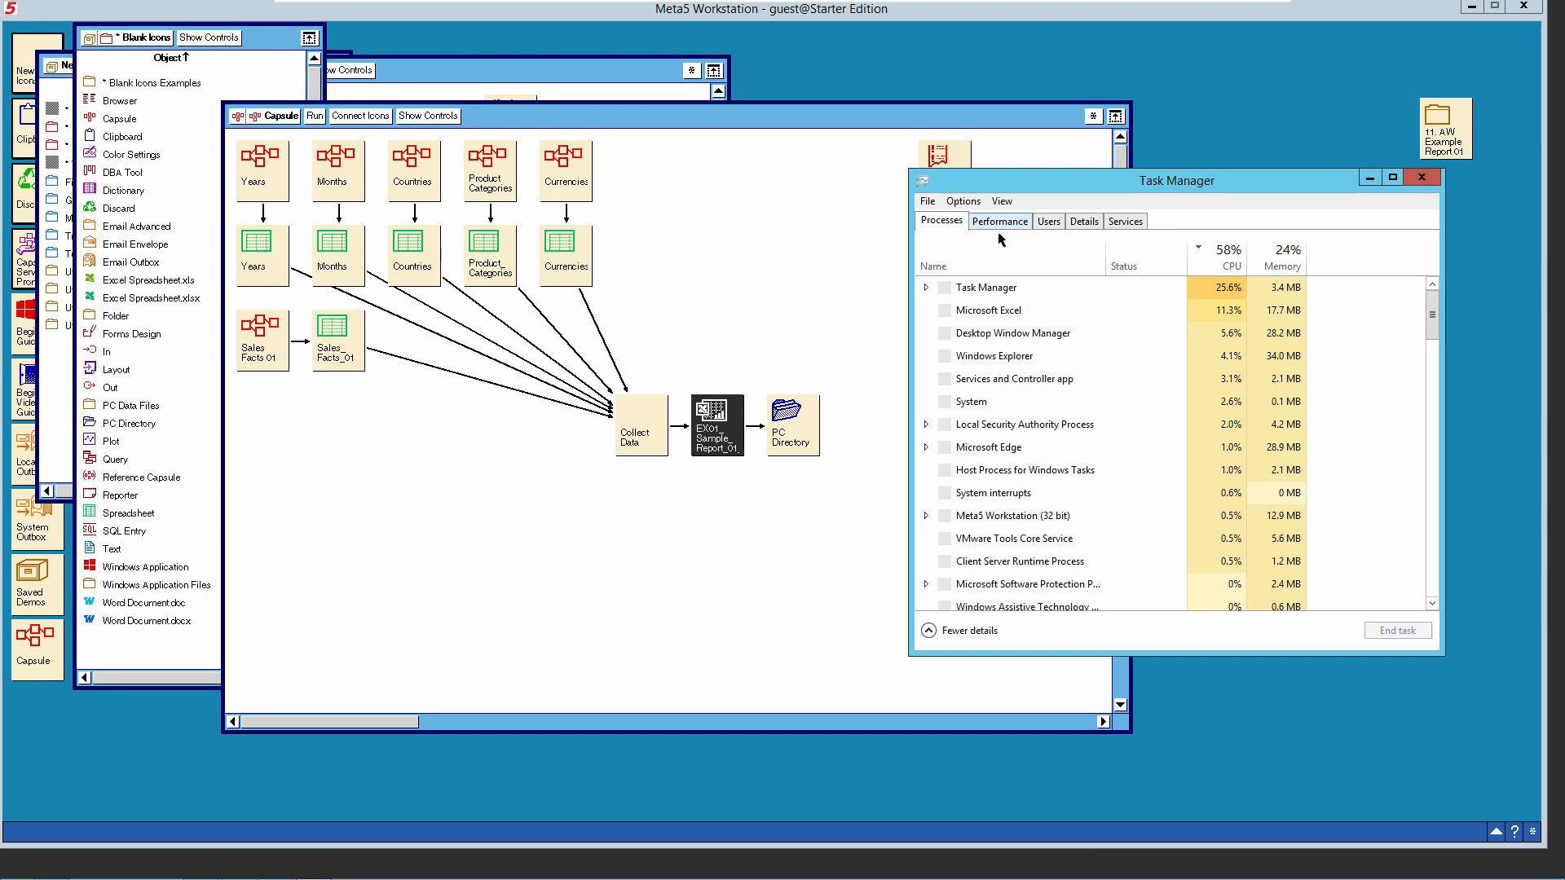
click(973, 288)
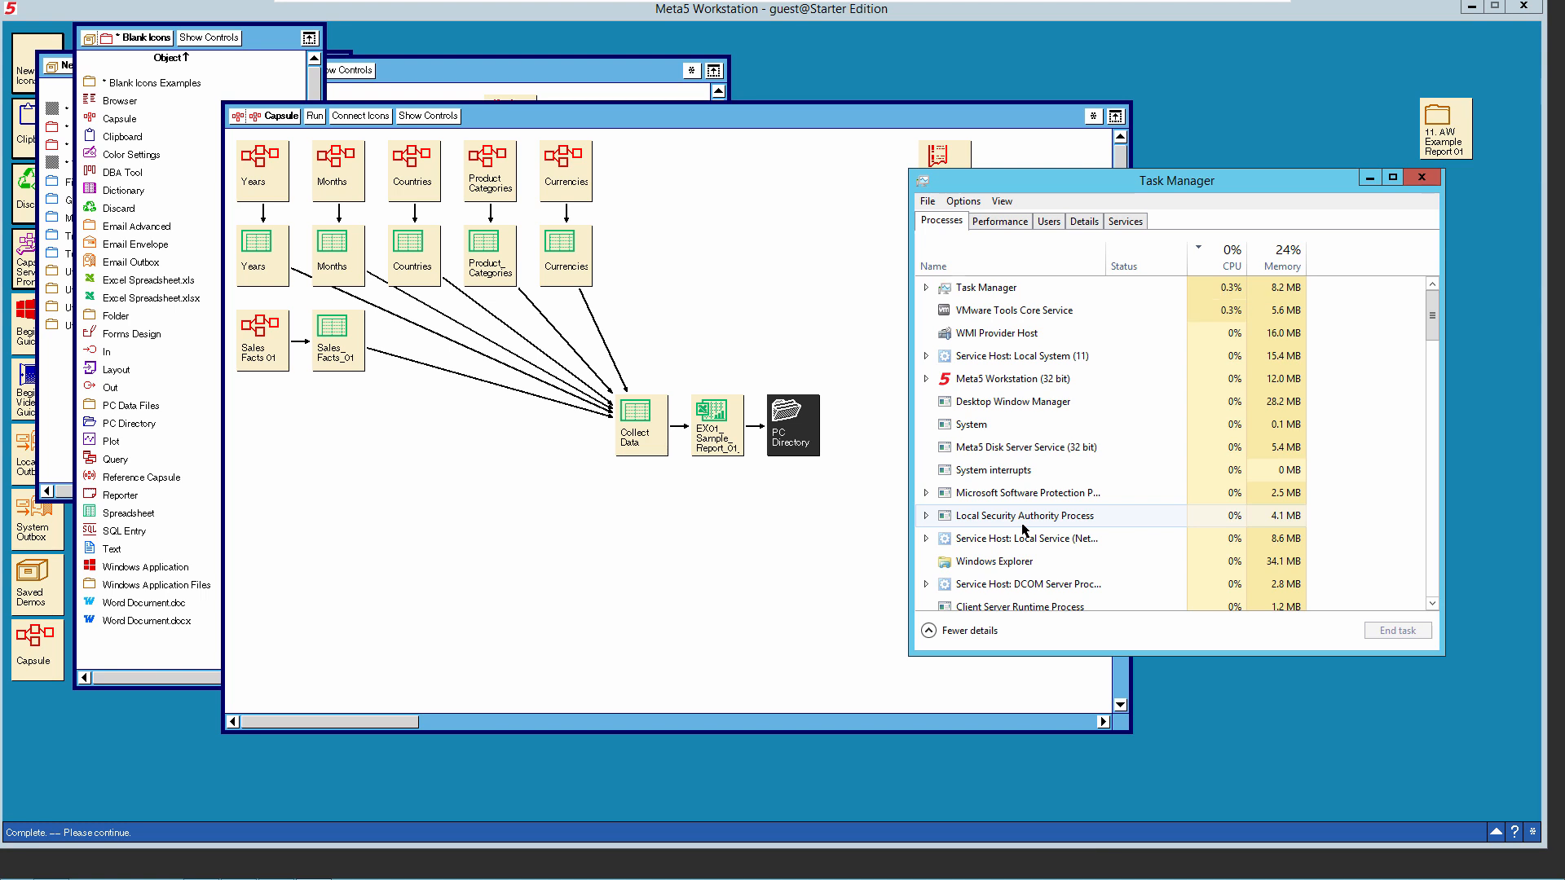
click(691, 617)
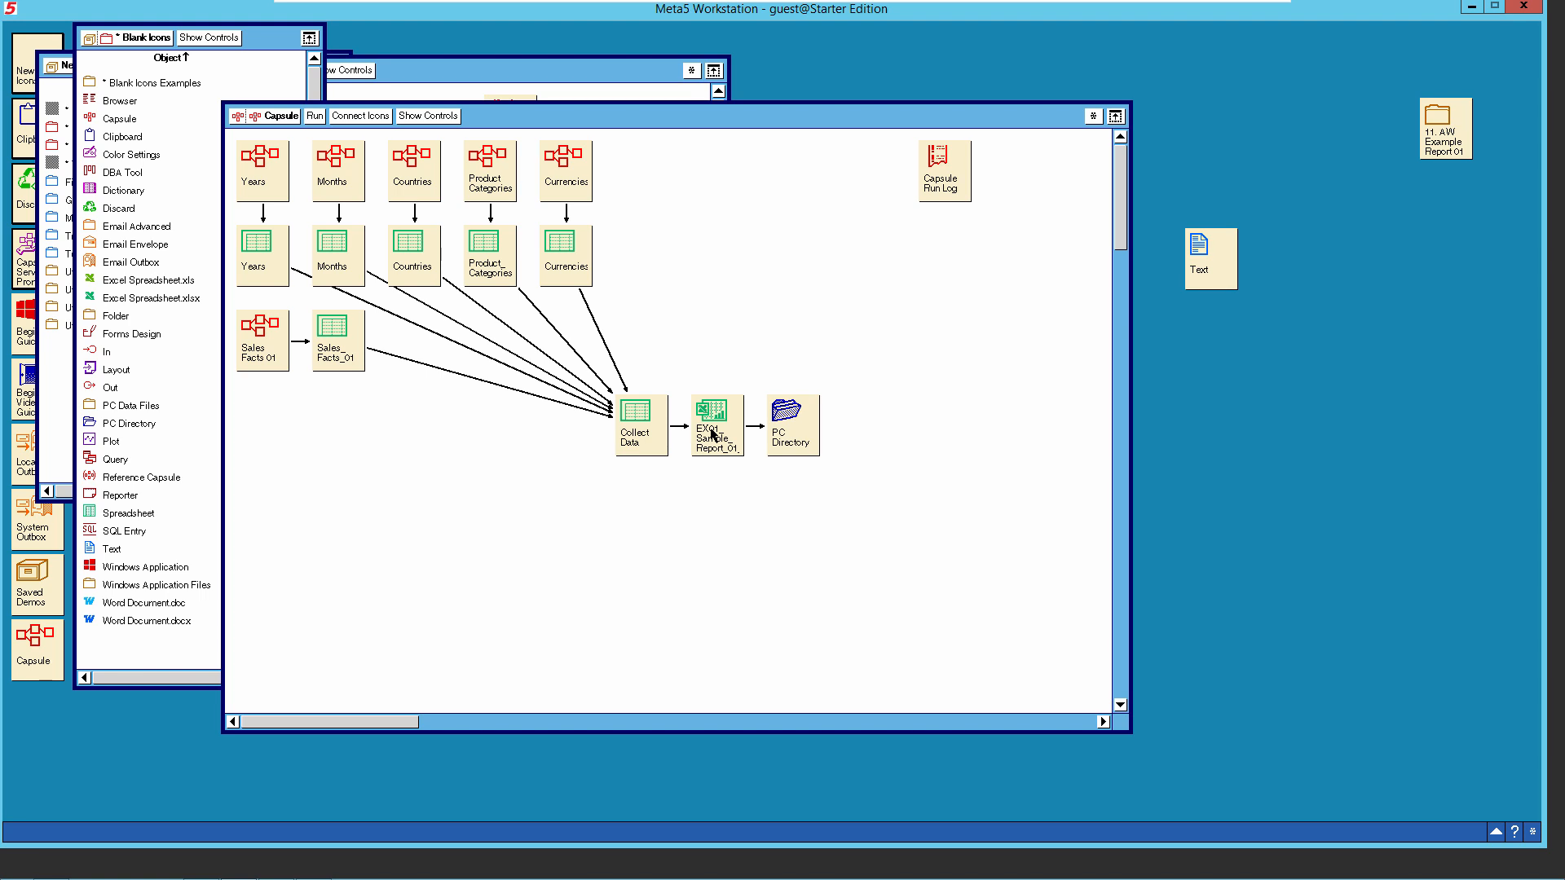
Open the capsule's EX01_Sample_Report_01_Data workbook, examine every sheet from Years_dim_s through Sales_Facts_01_s, and close it.
click(712, 432)
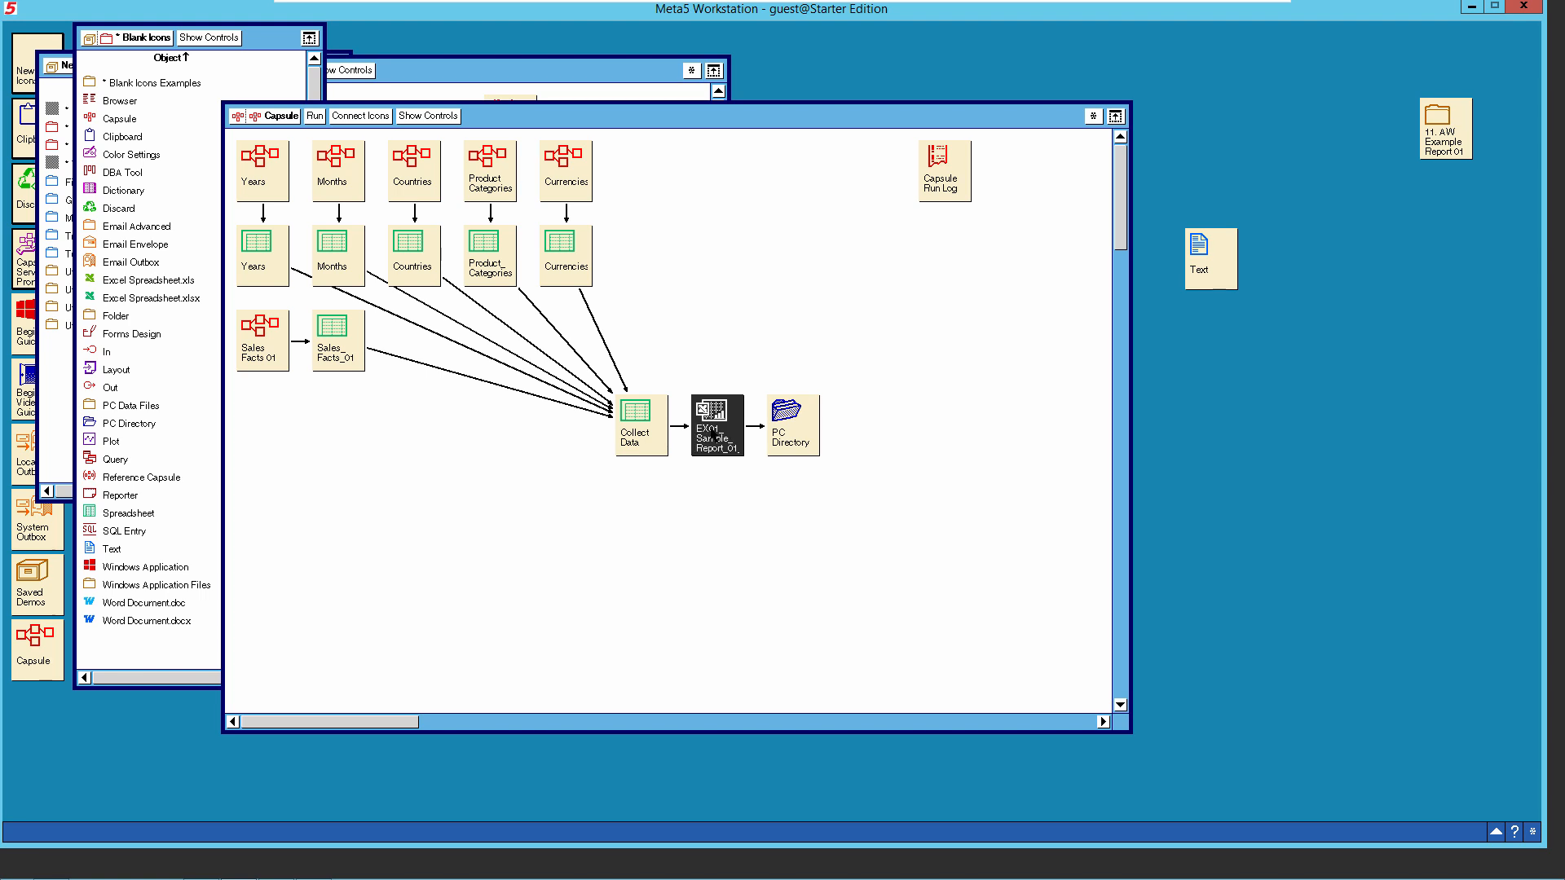
double_click(713, 432)
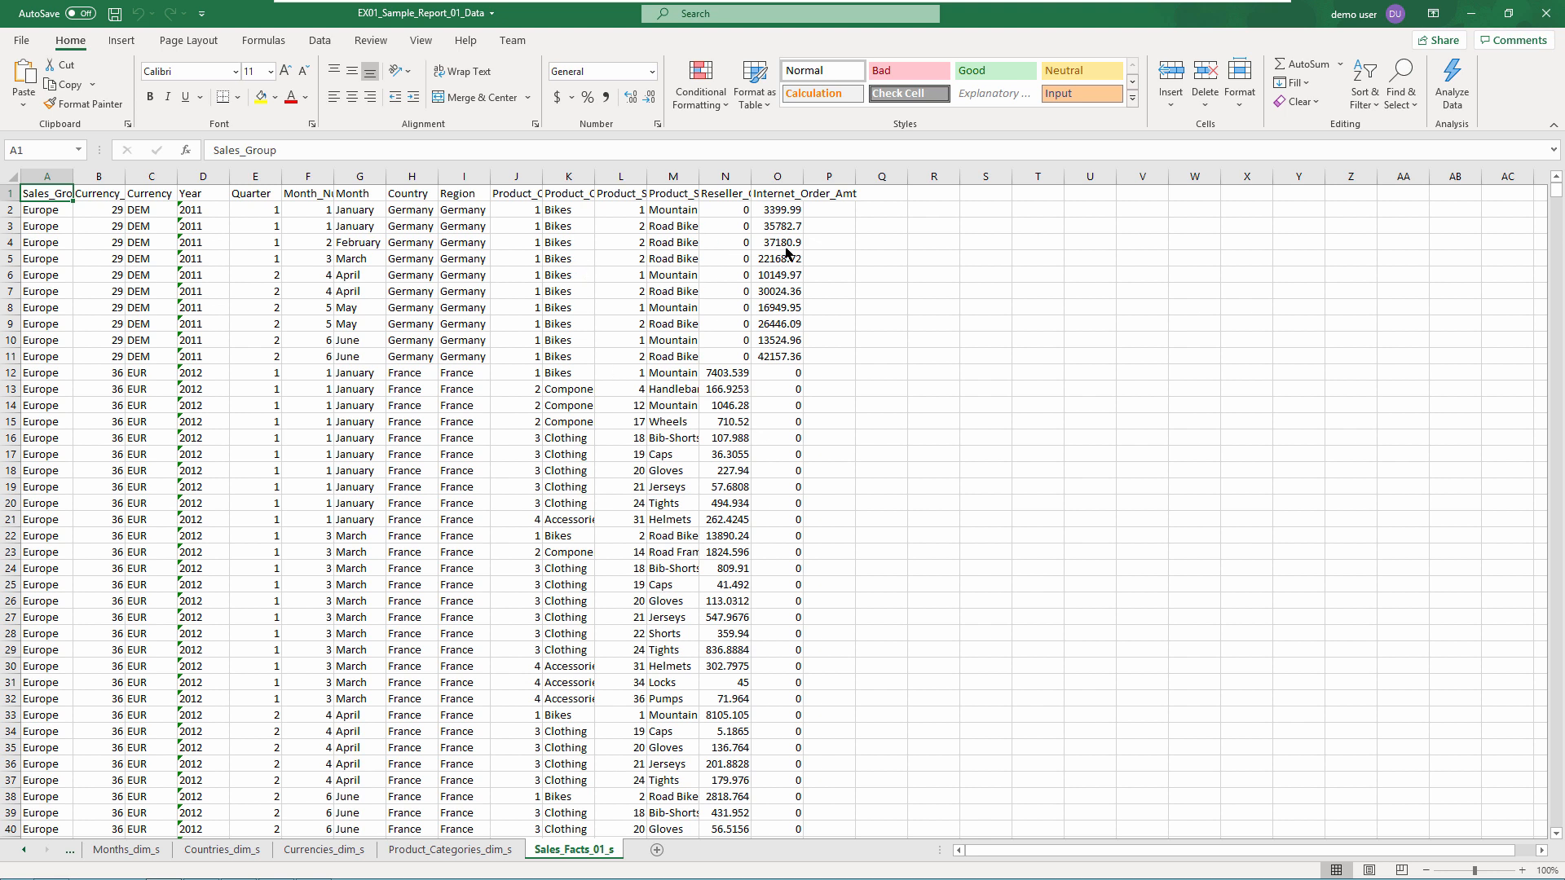
click(24, 850)
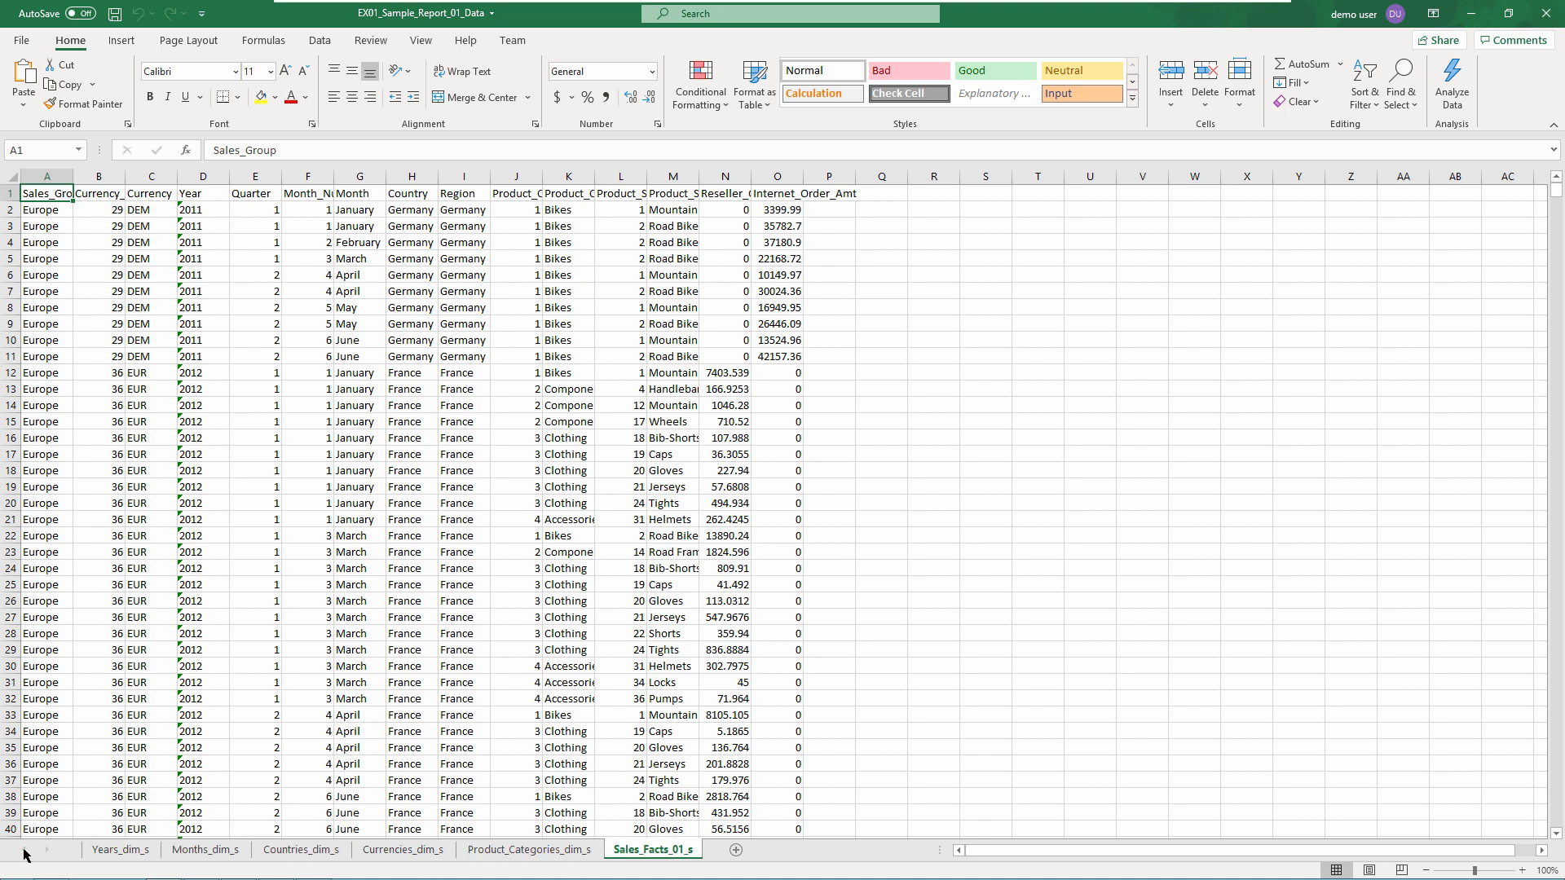
click(111, 851)
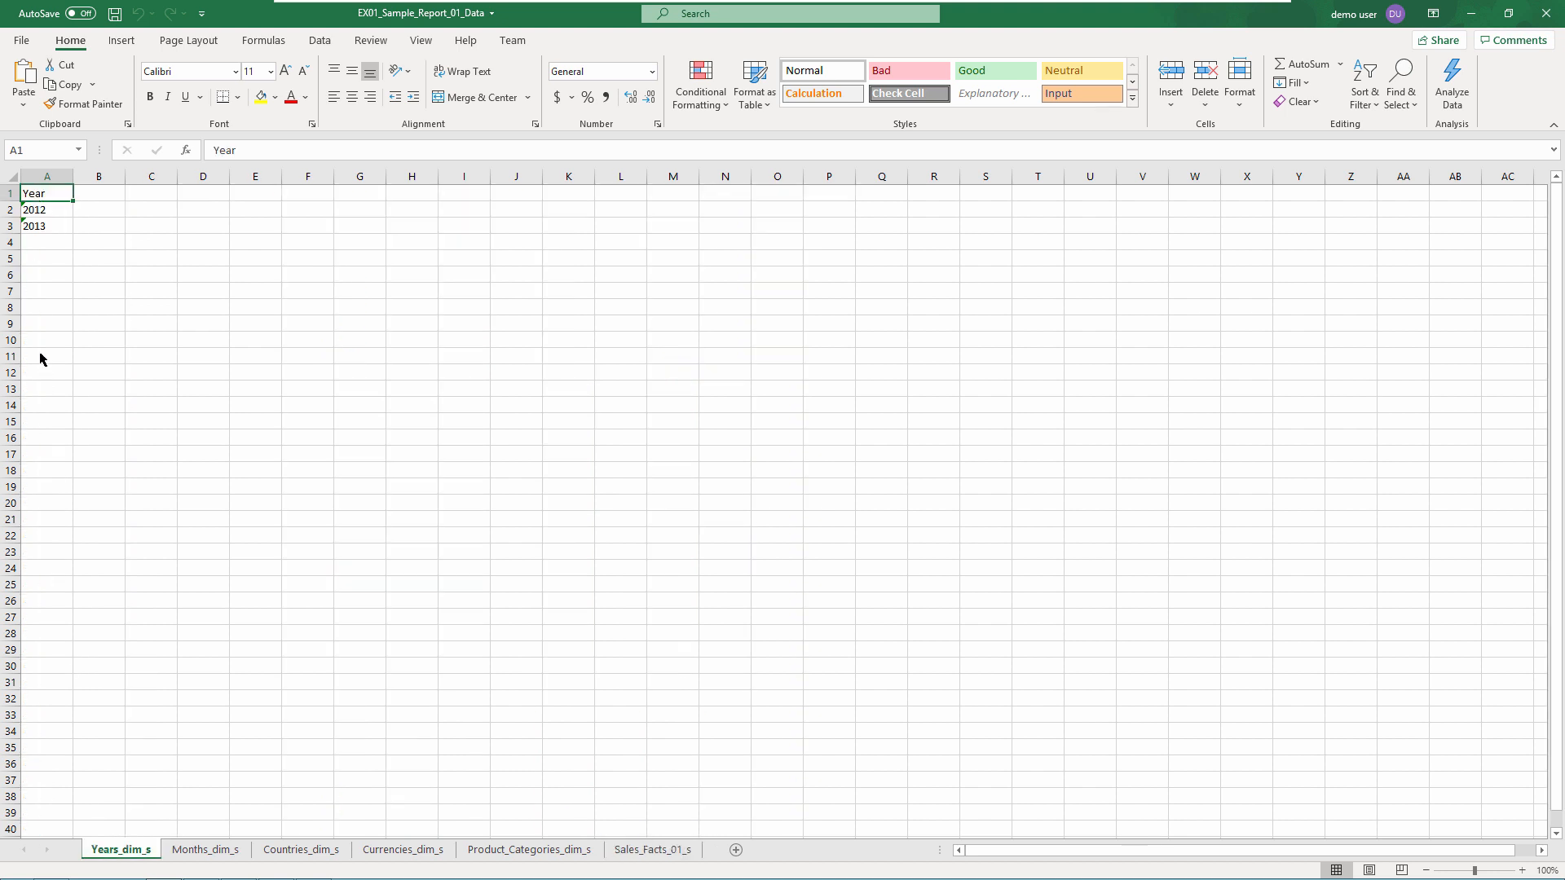
click(211, 850)
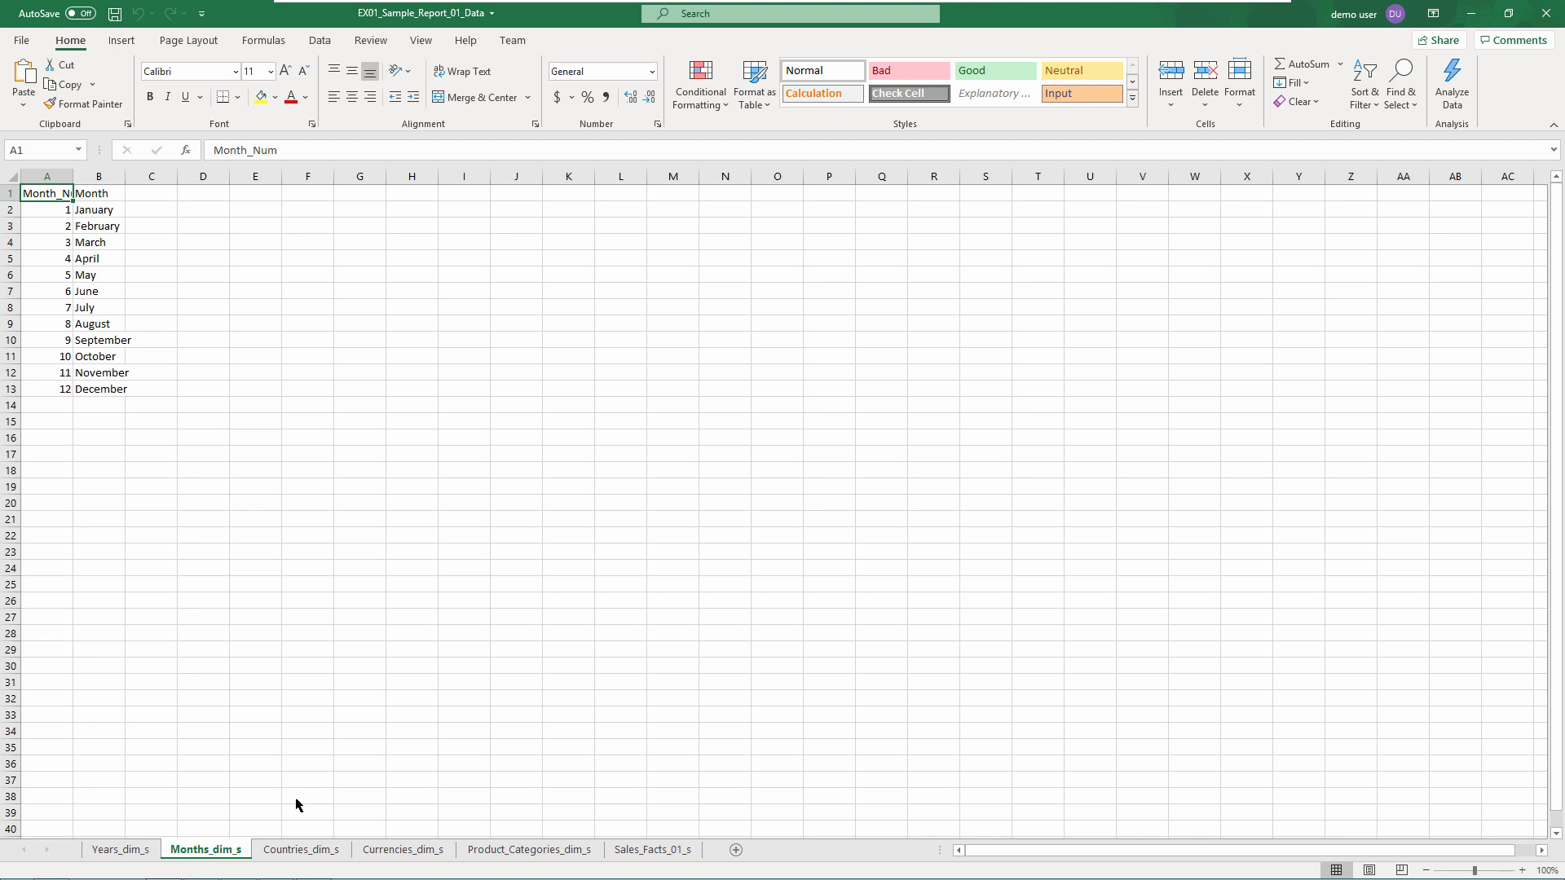
click(301, 850)
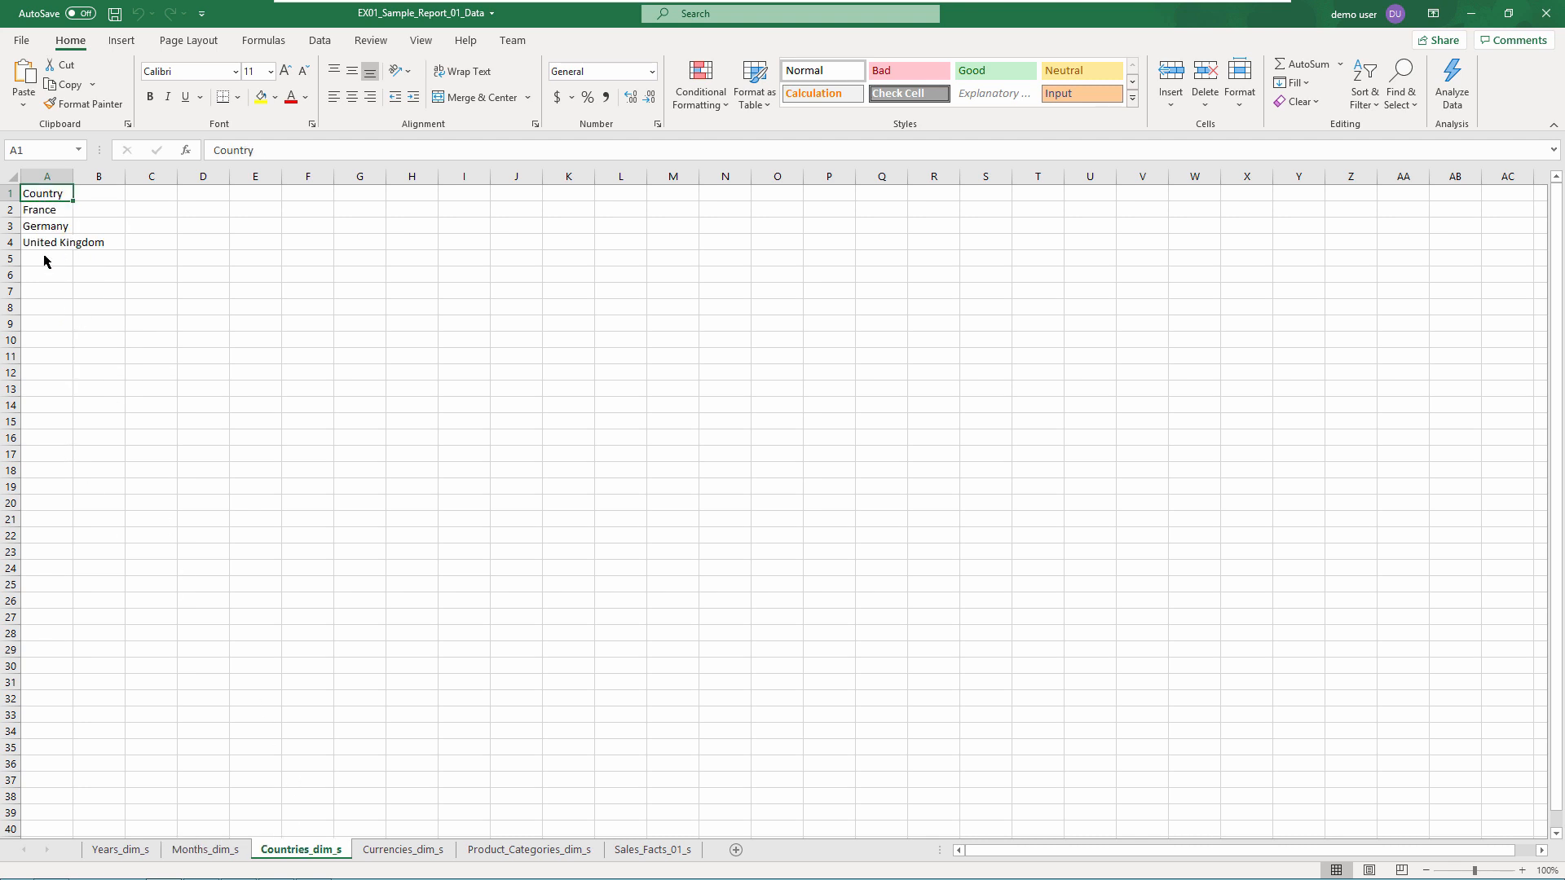
click(422, 850)
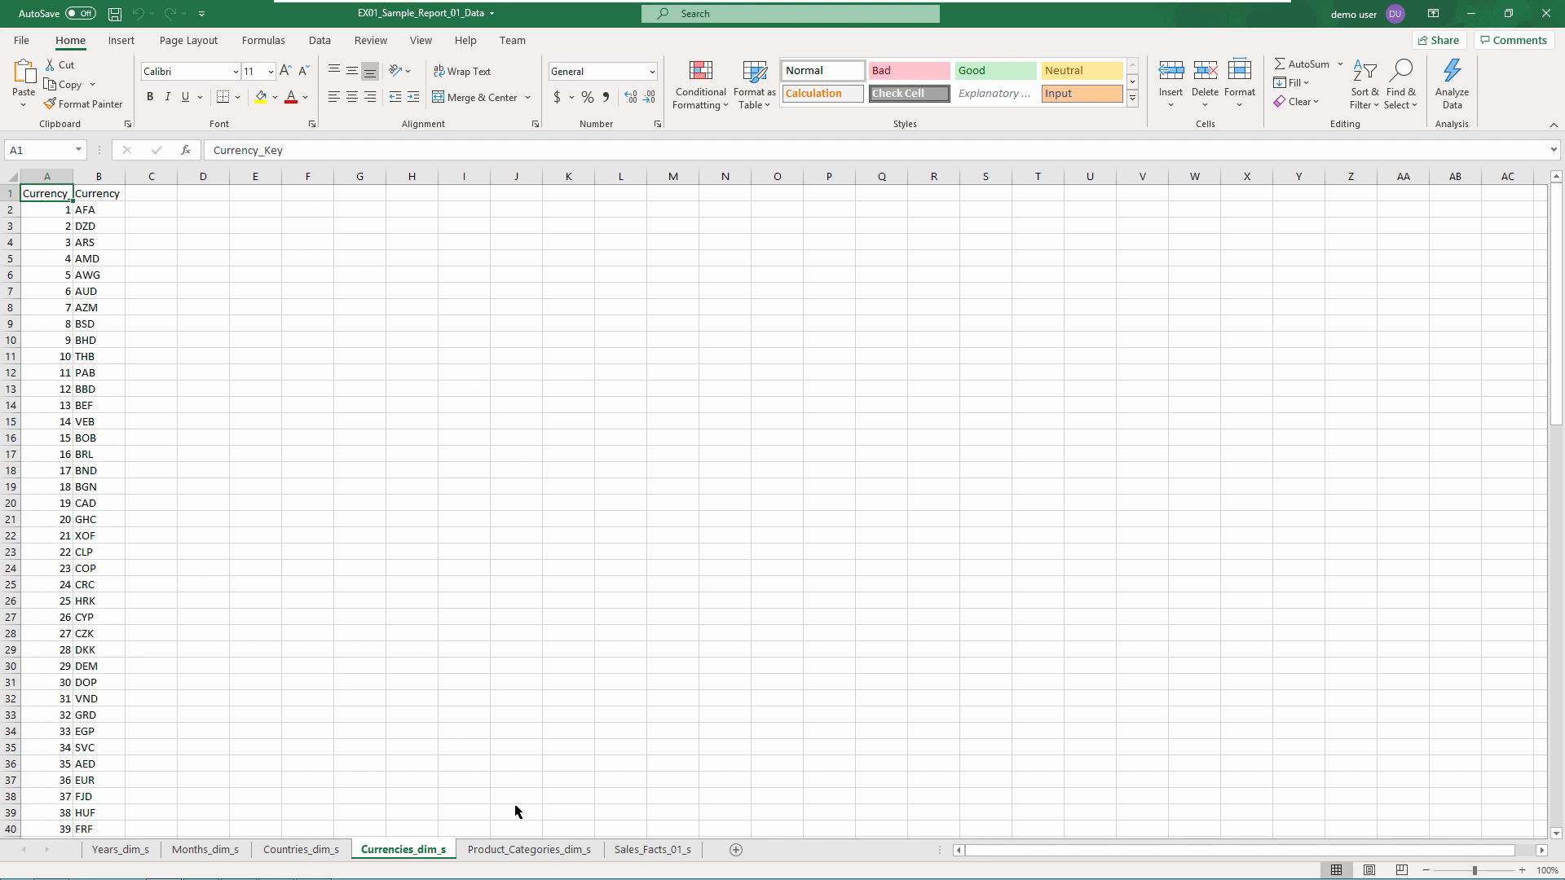
click(528, 850)
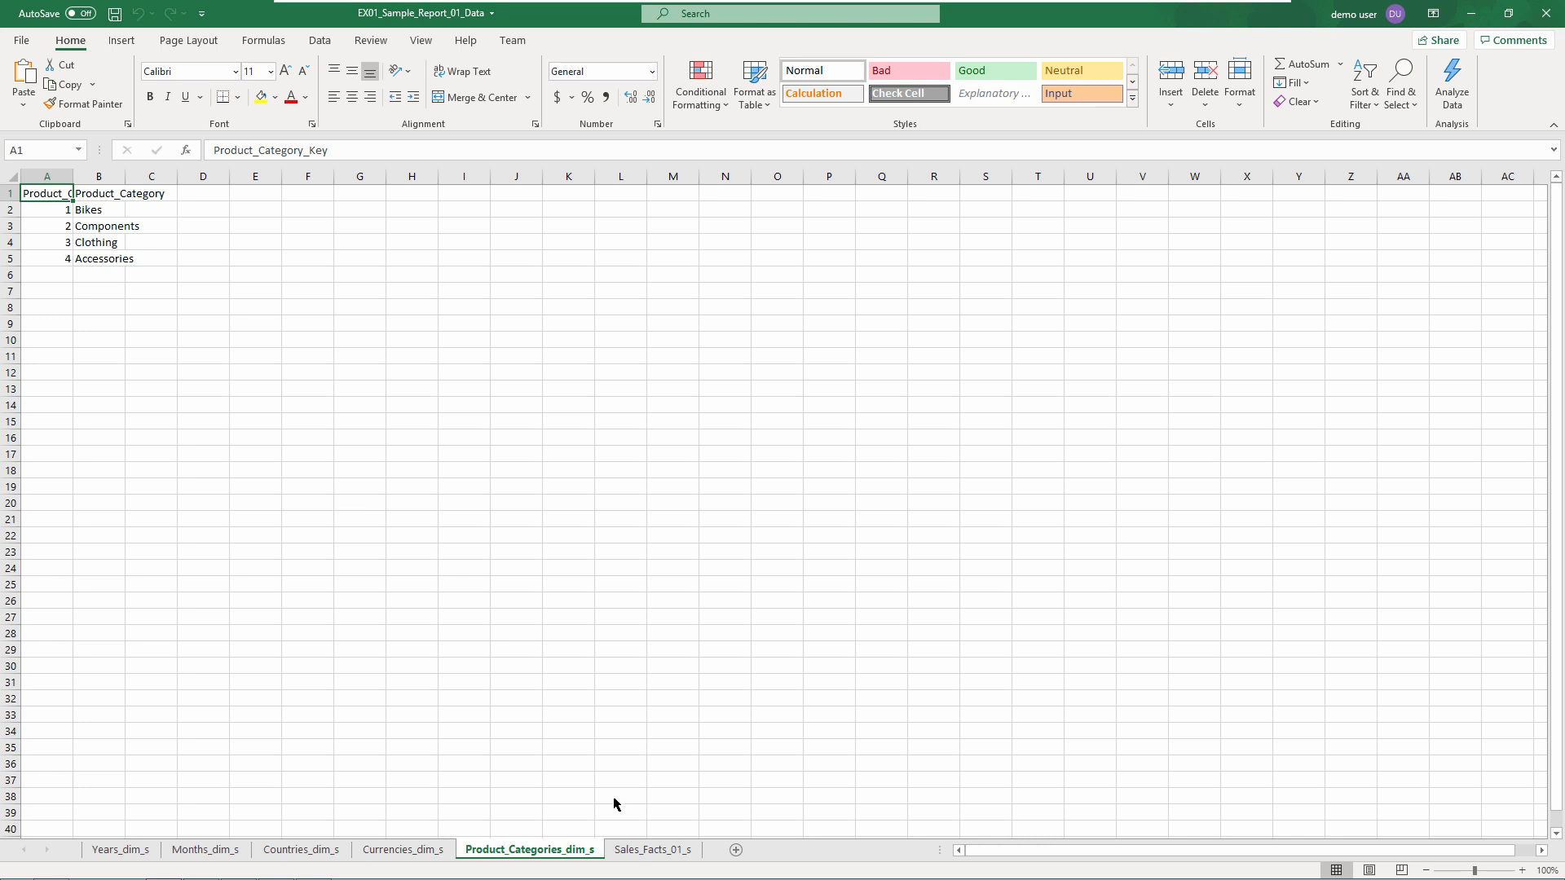
click(648, 849)
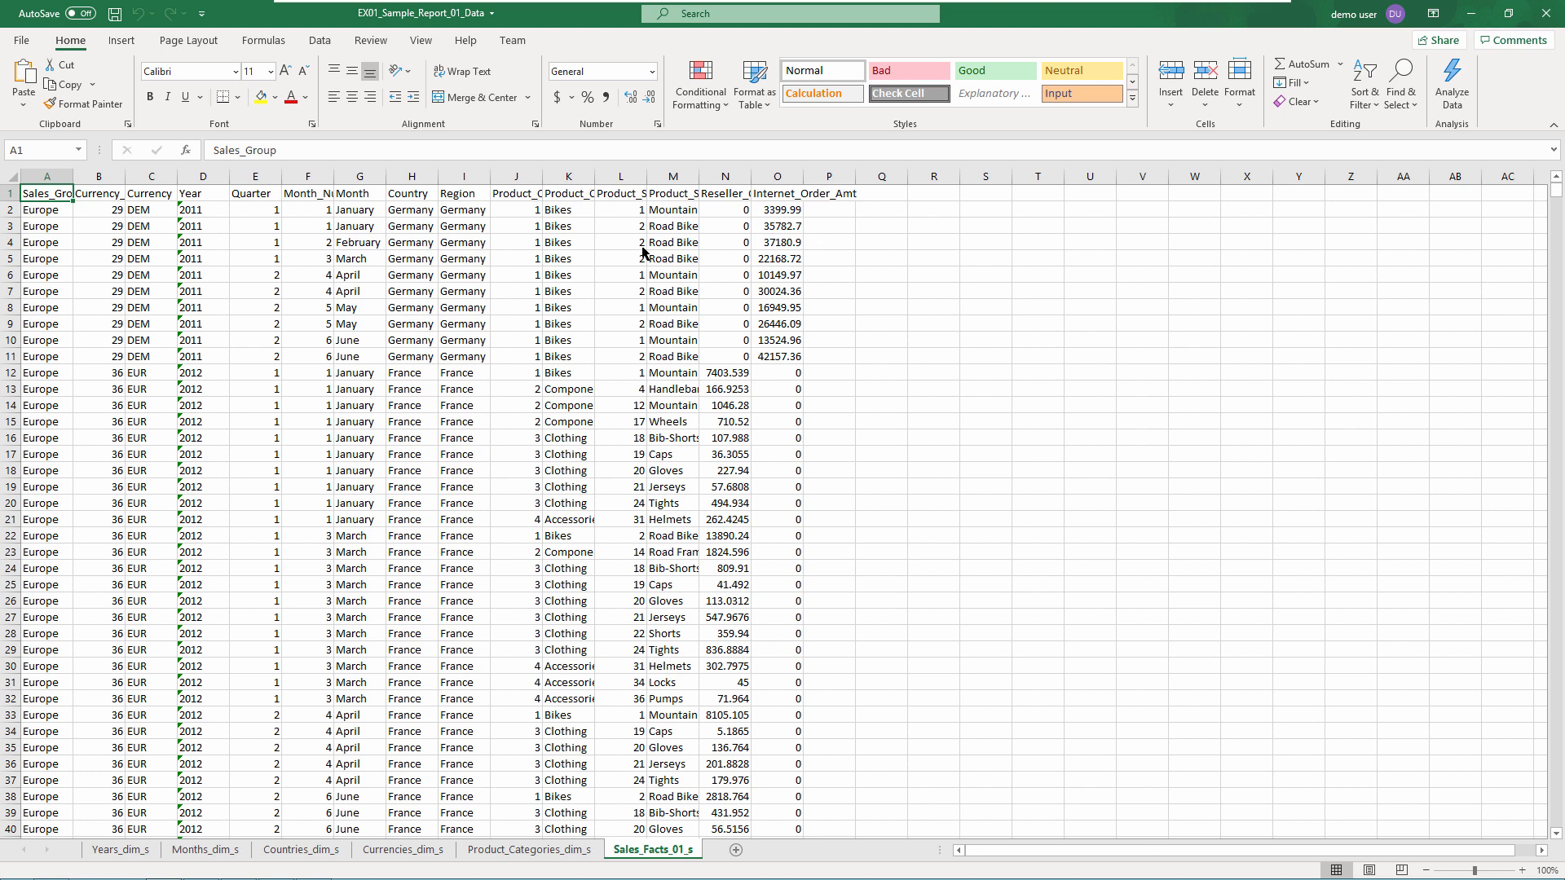
click(1546, 14)
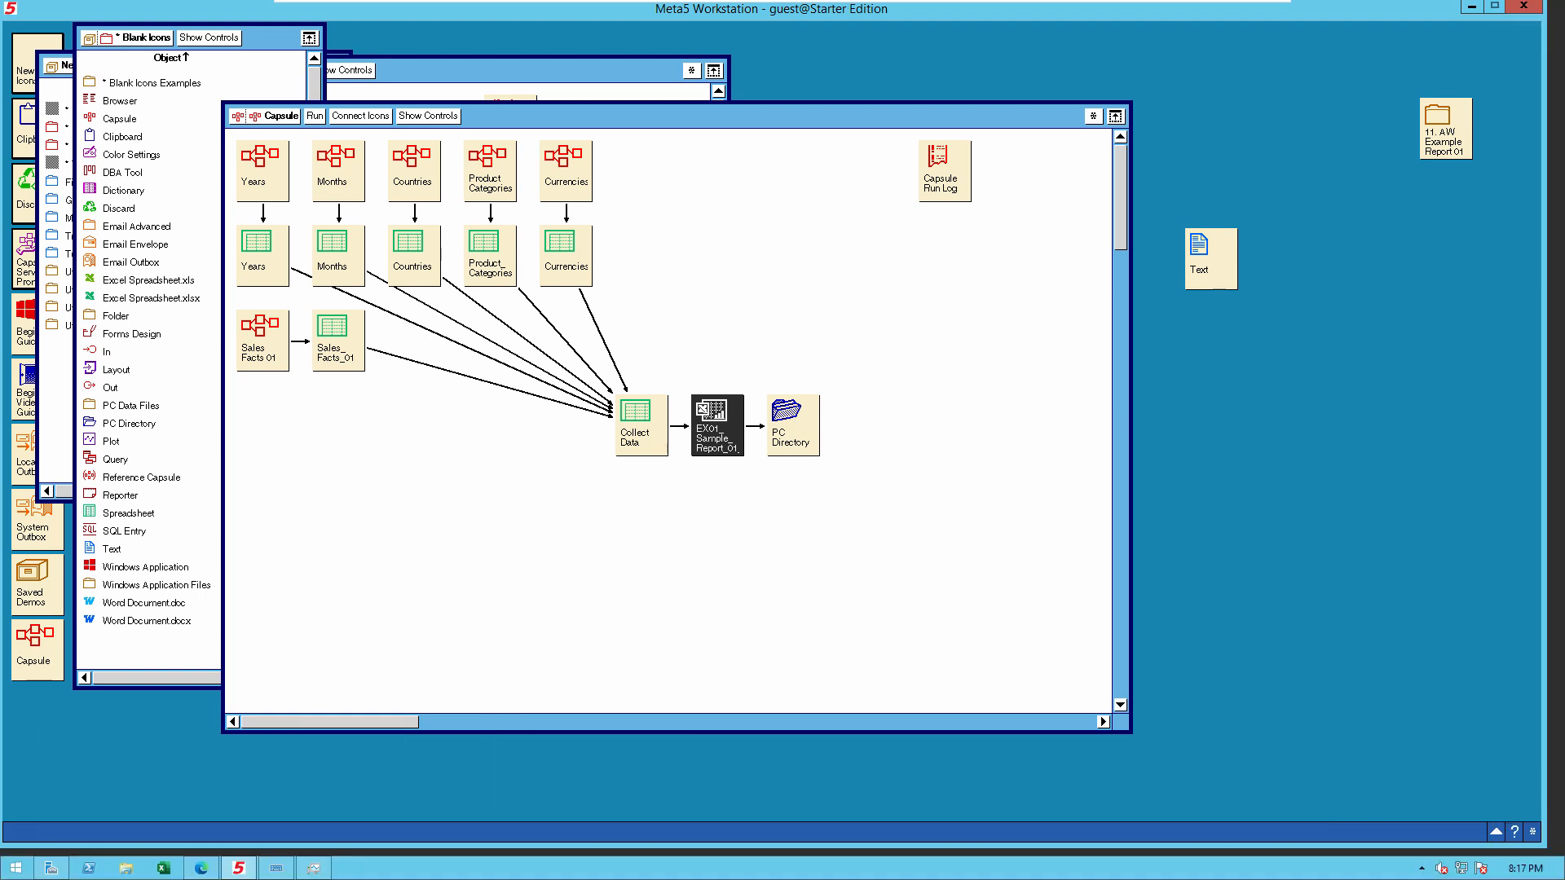
Check the system date and time, and browse to C:\A_BIDA_HOSTING in File Explorer, enlarging the view to read the workbook's modified date.
click(1520, 868)
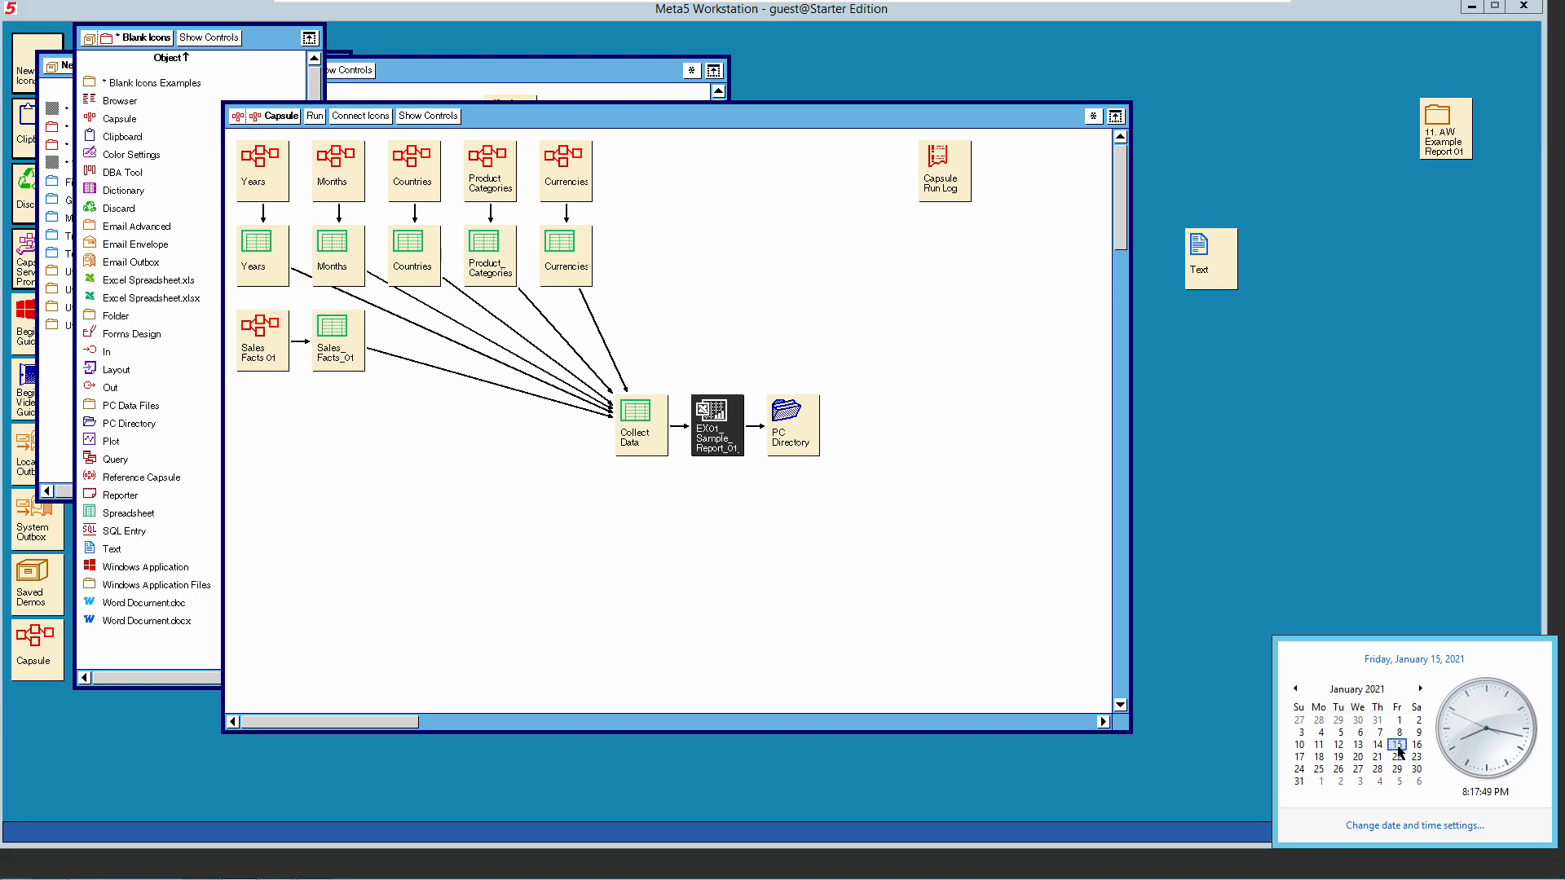
click(1183, 785)
click(126, 869)
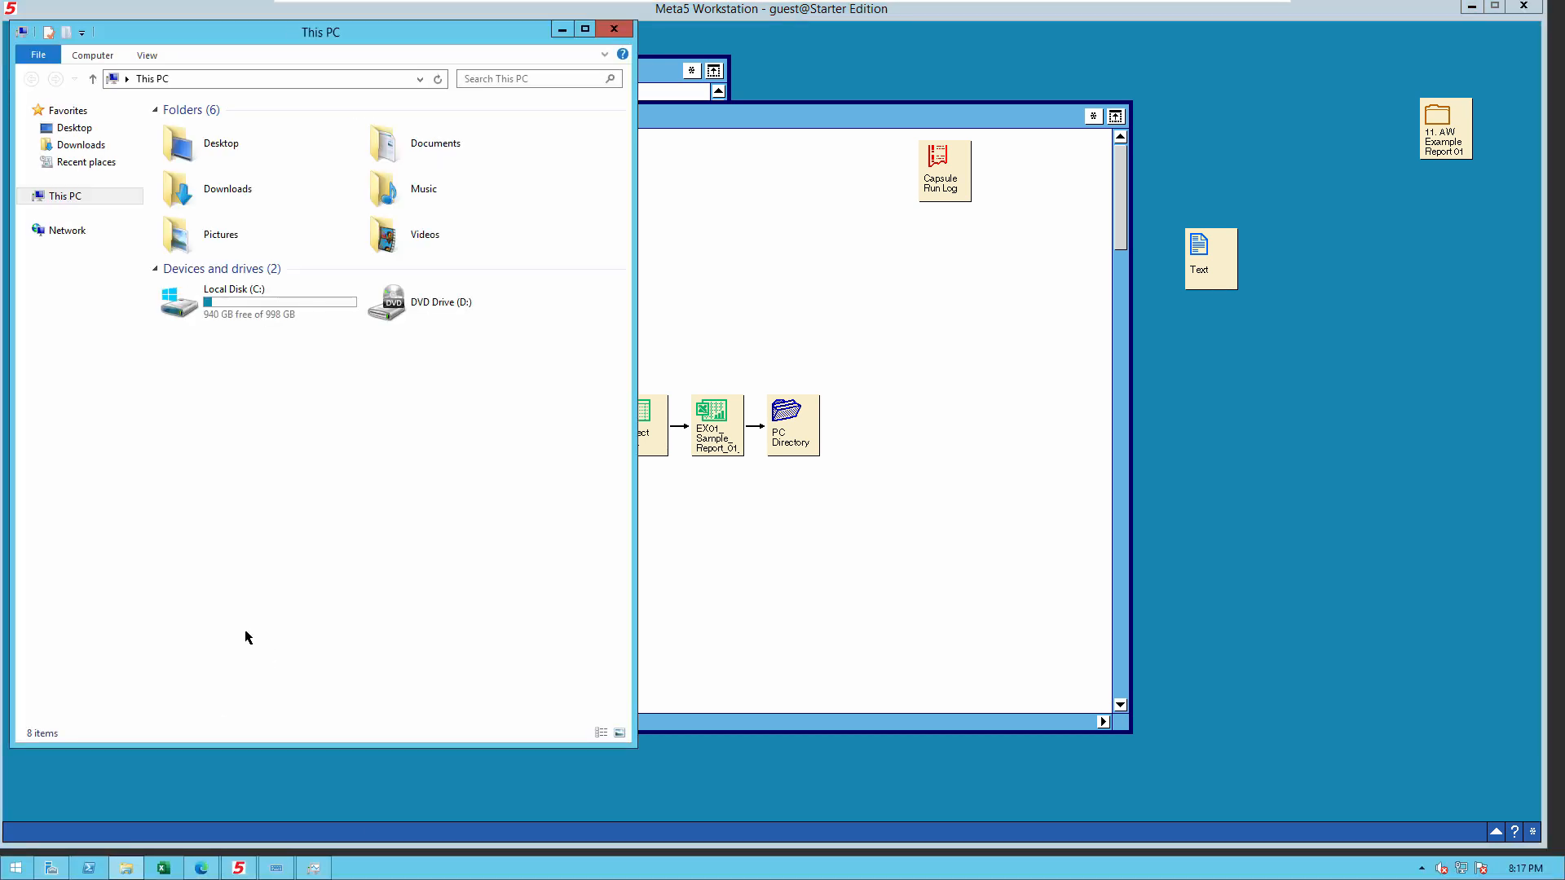
click(247, 302)
double_click(247, 302)
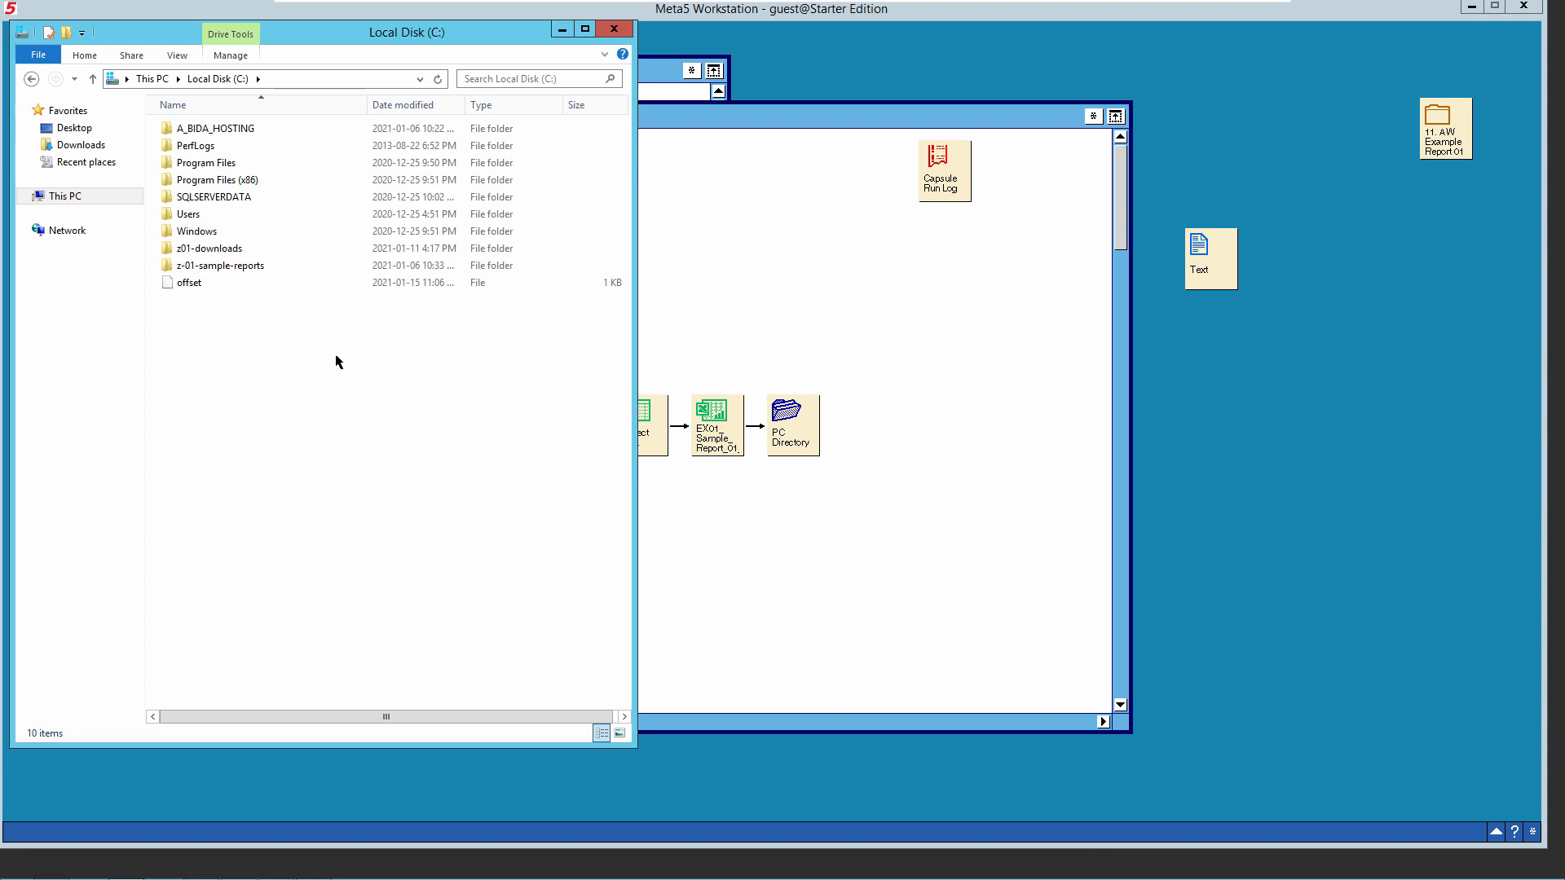
double_click(232, 129)
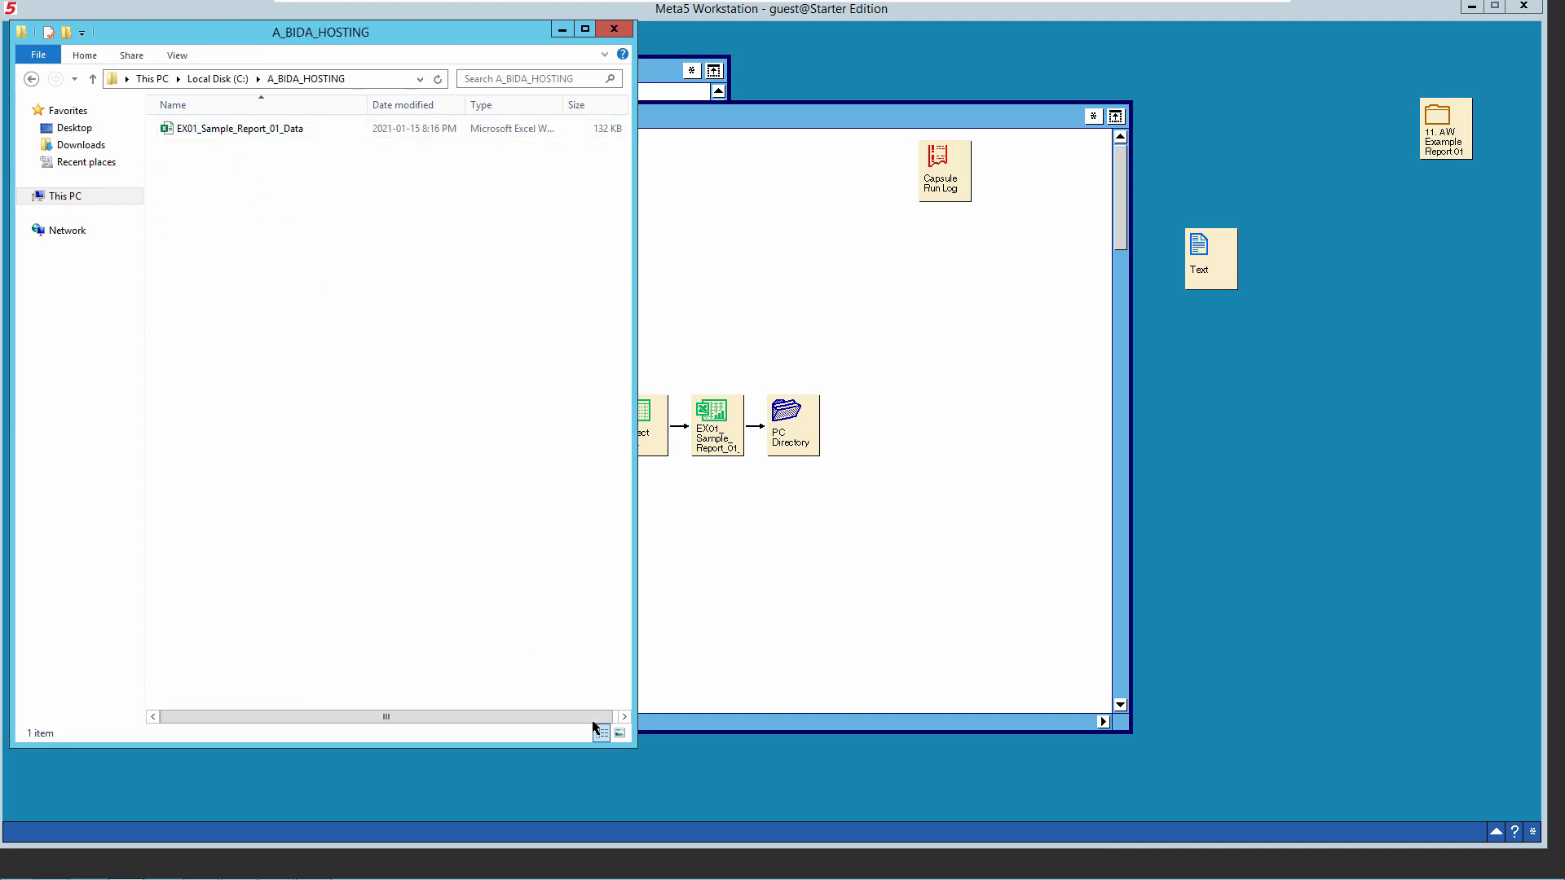
drag(636, 752, 1111, 717)
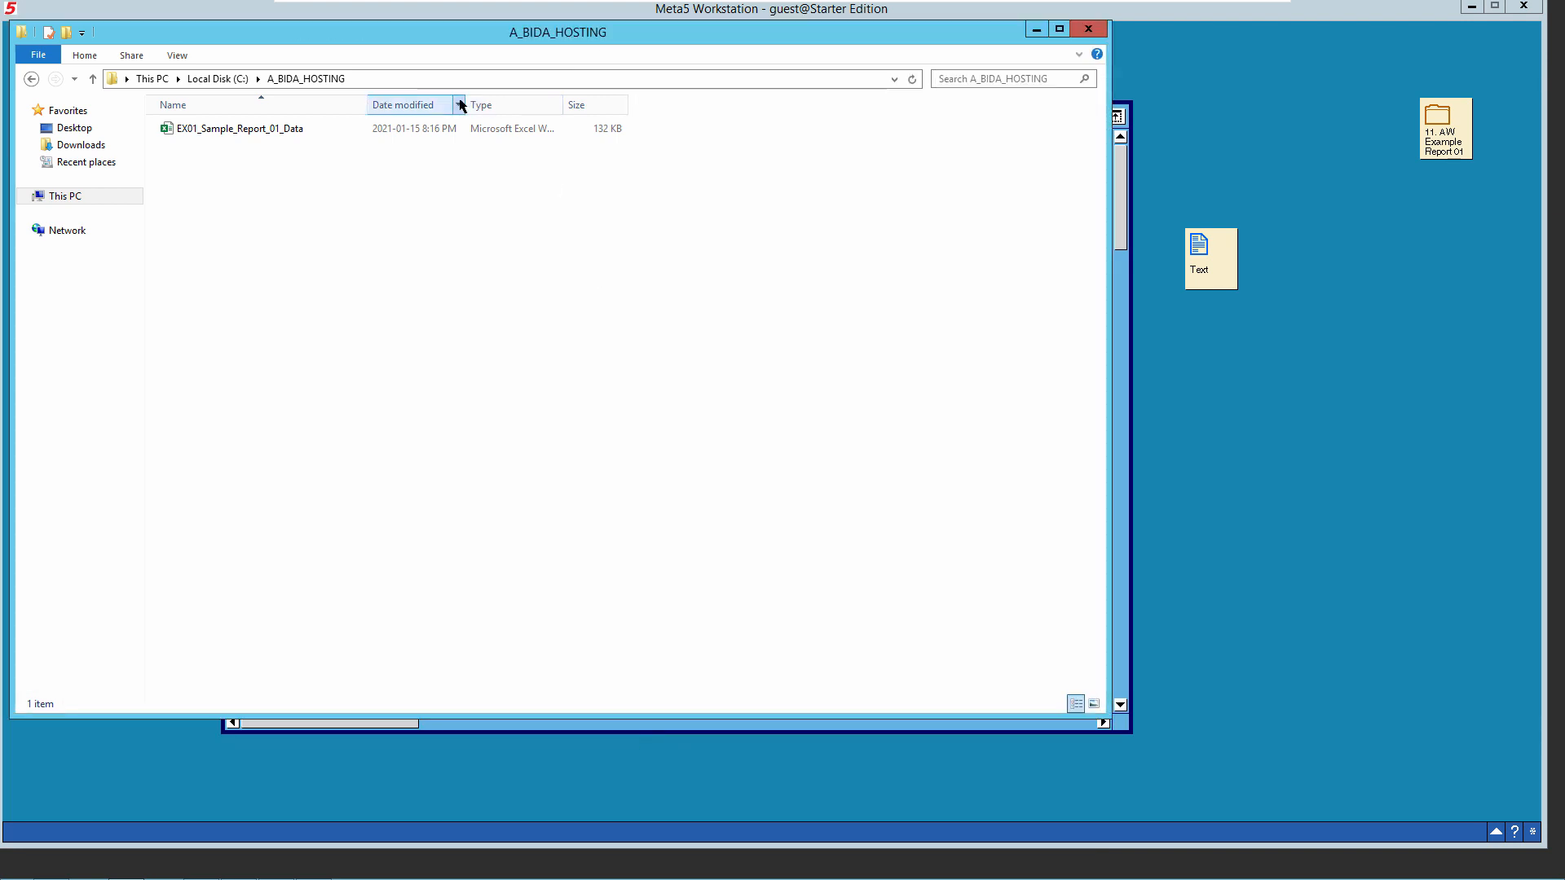
drag(464, 104, 617, 128)
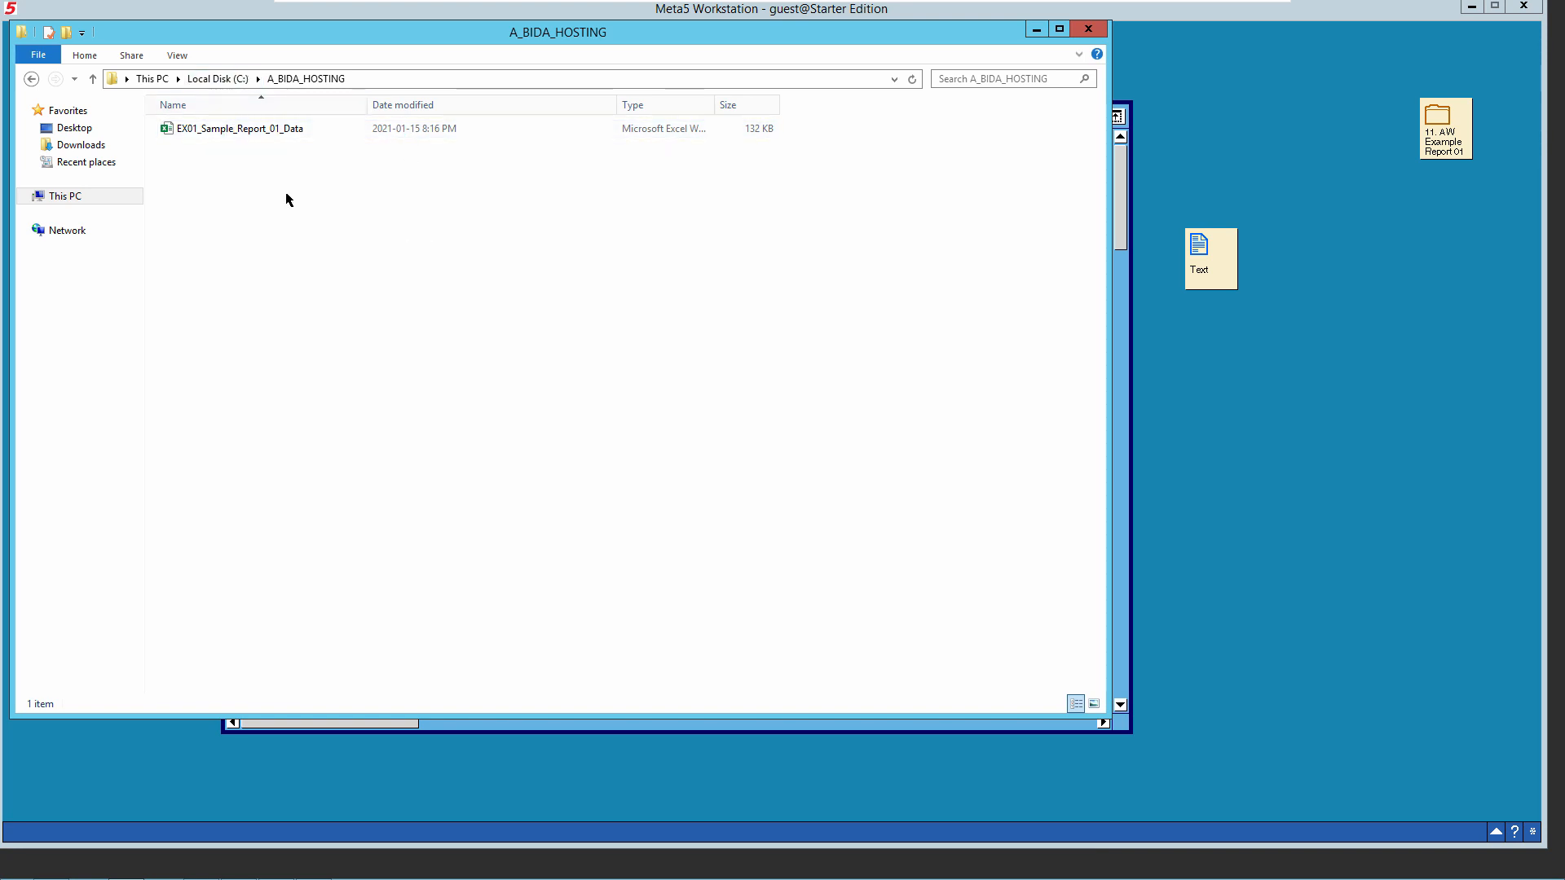
Open the delivered EX01_Sample_Report_01_Data file from A_BIDA_HOSTING, examine each dimension and sales facts sheet, then close it and minimize File Explorer.
double_click(251, 129)
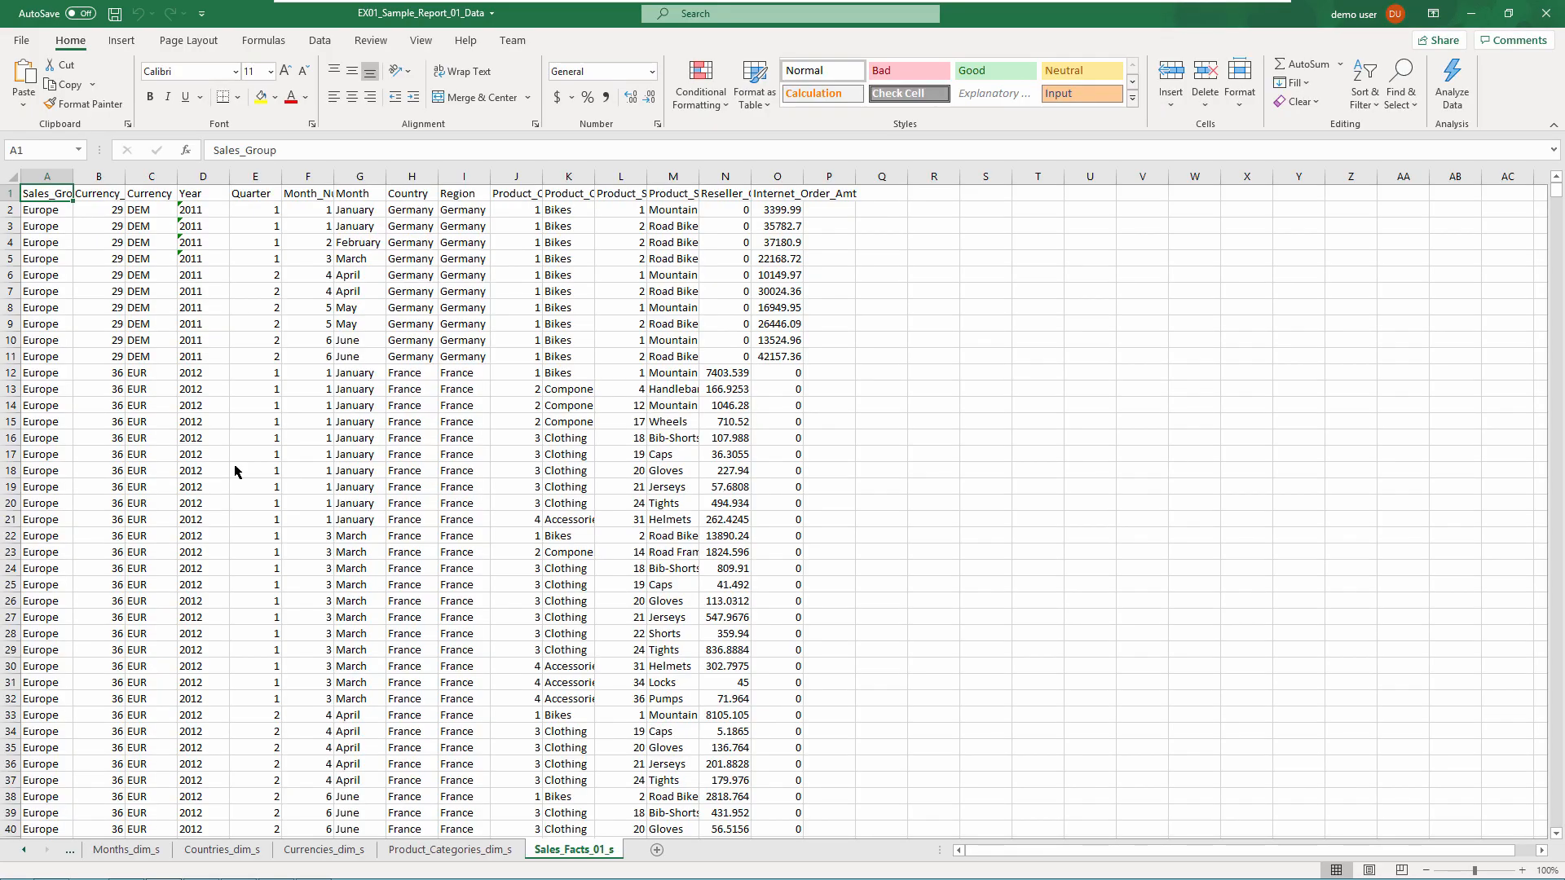
click(27, 853)
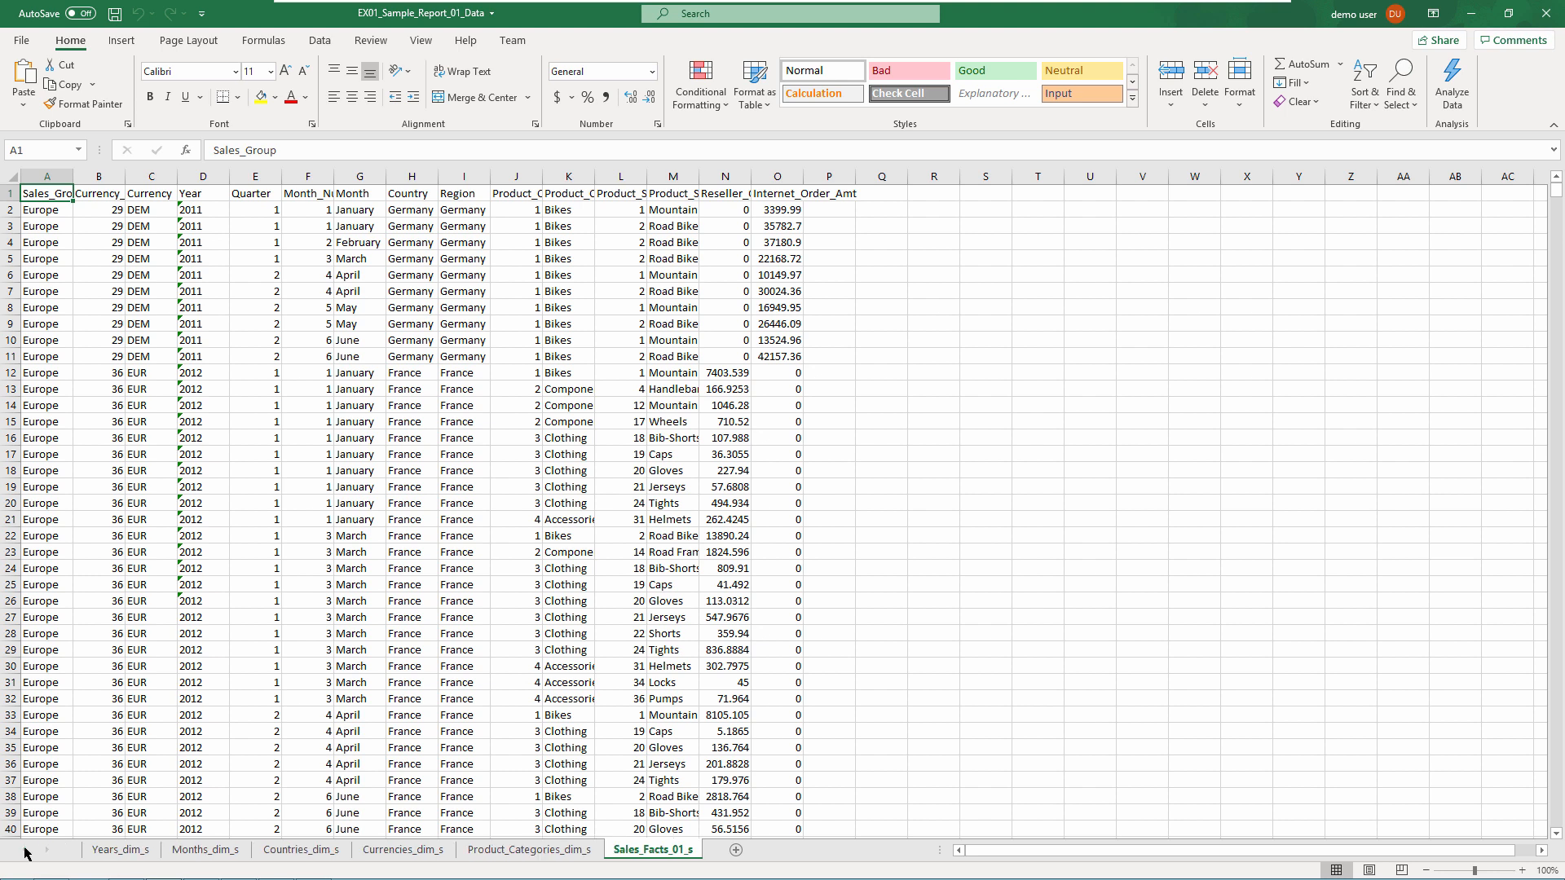
click(108, 853)
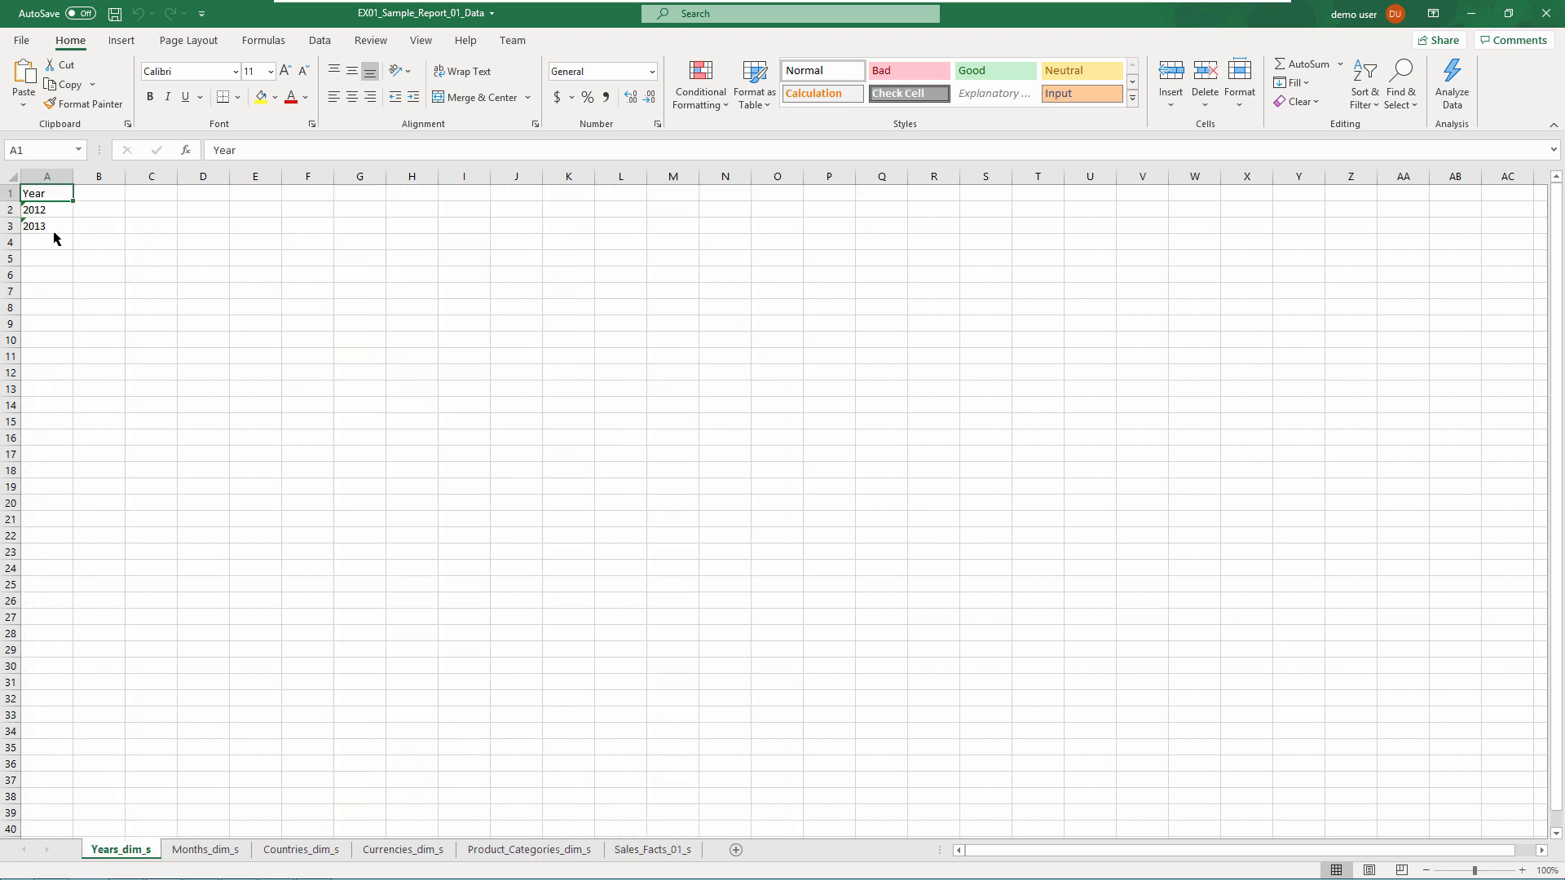
drag(228, 848, 216, 847)
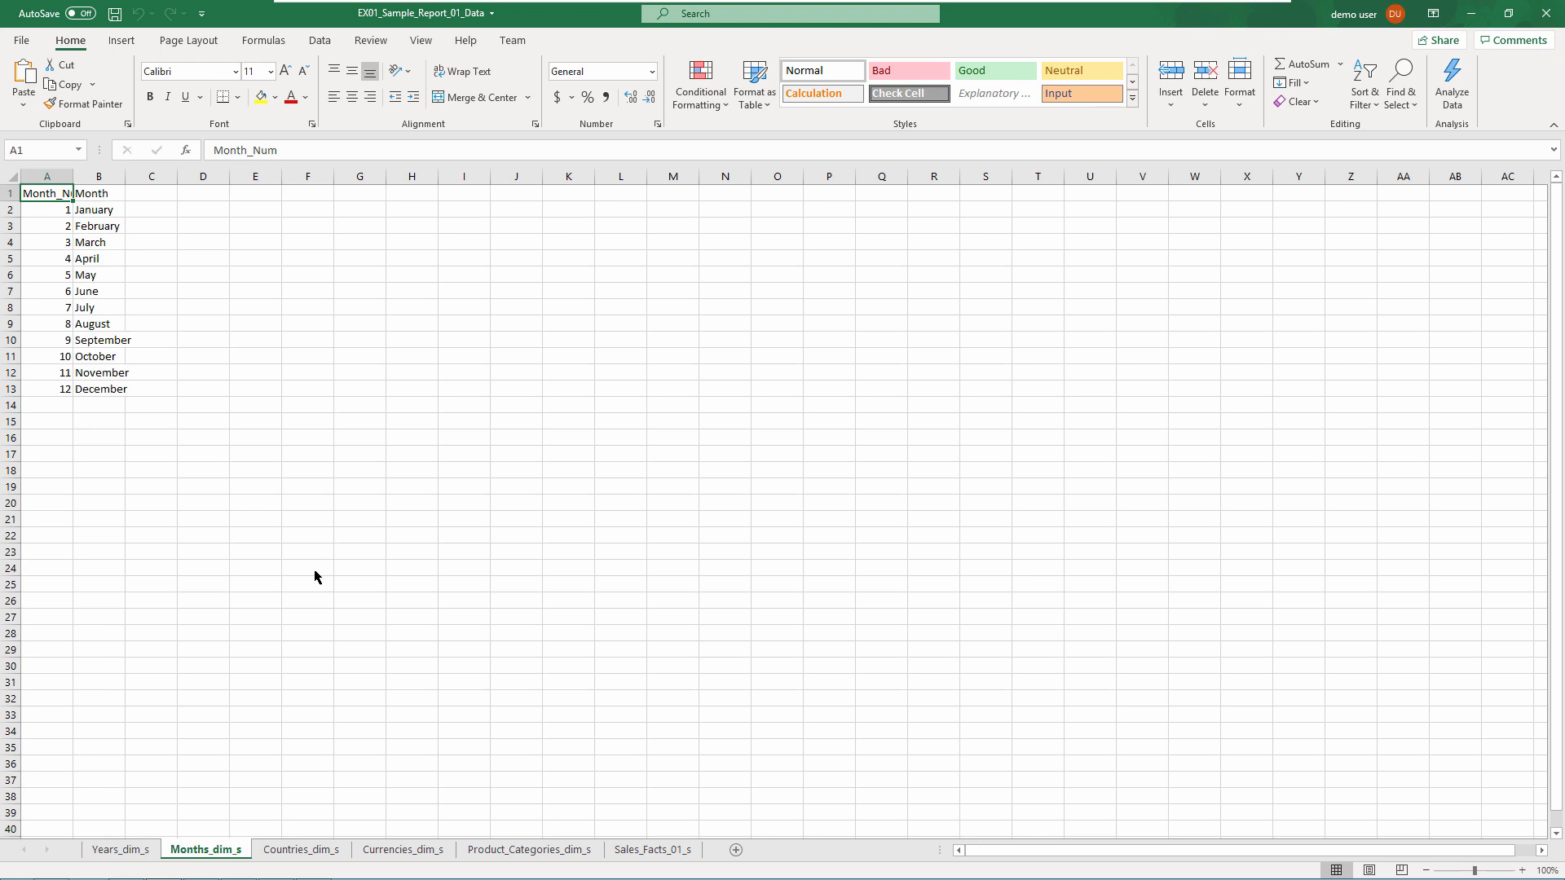
click(295, 852)
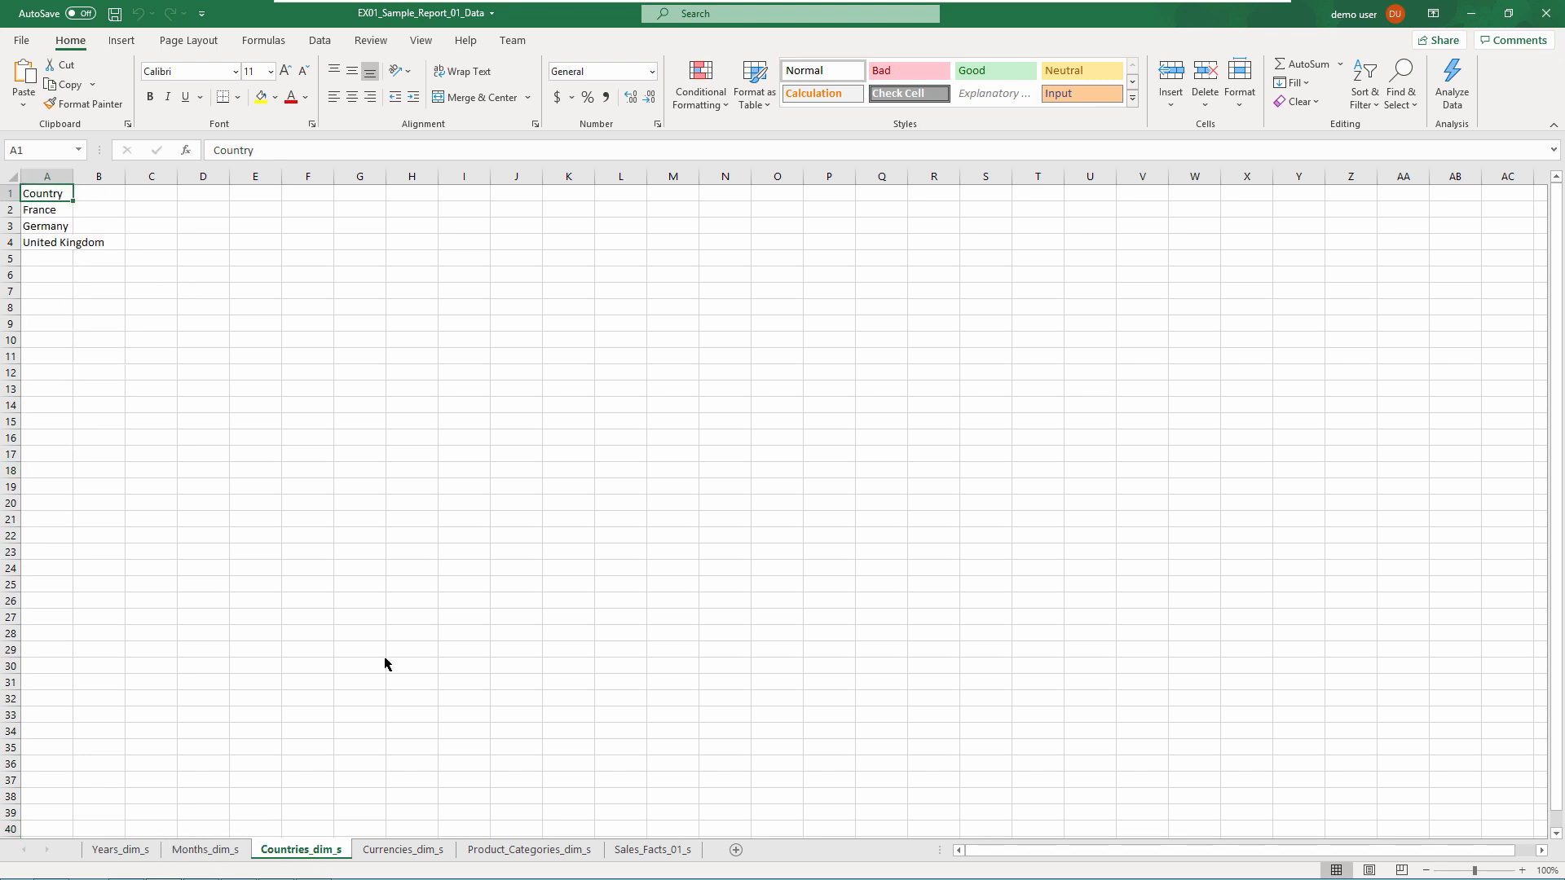
click(397, 850)
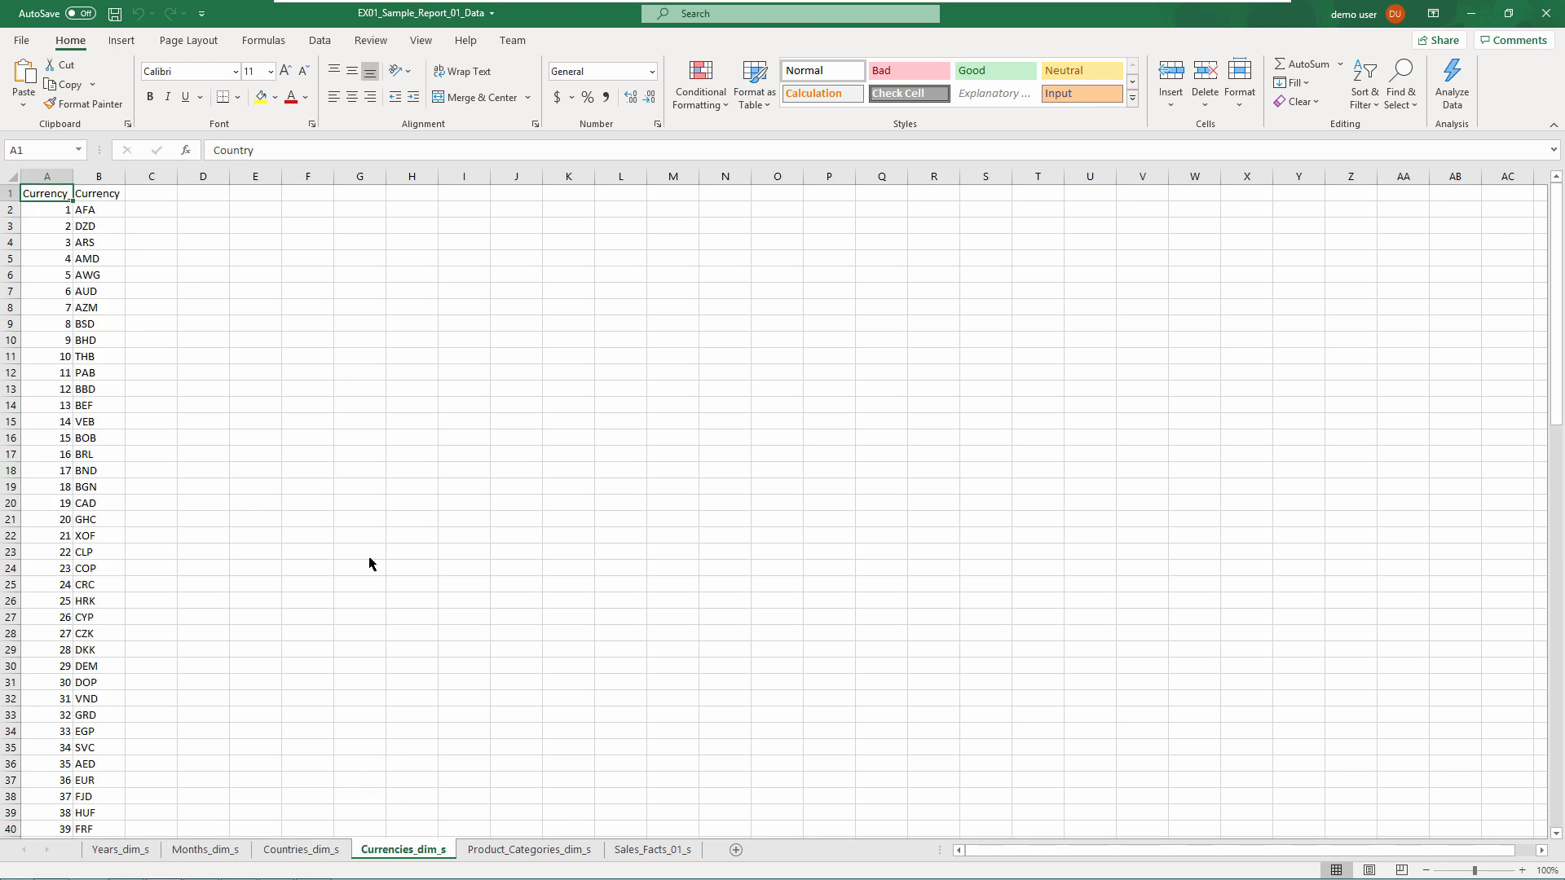
click(526, 850)
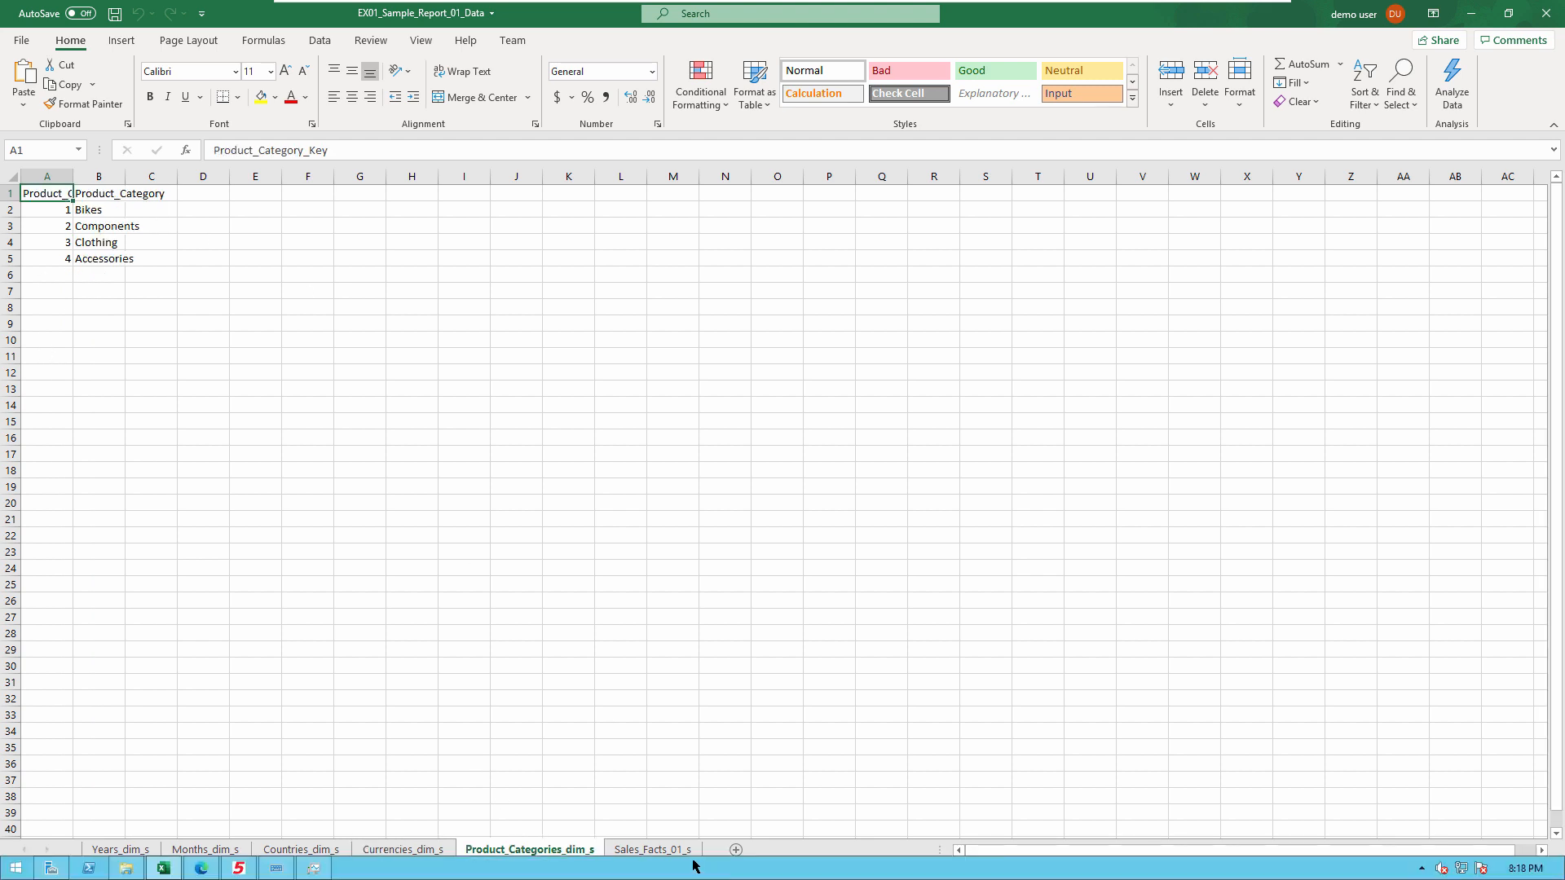
click(653, 850)
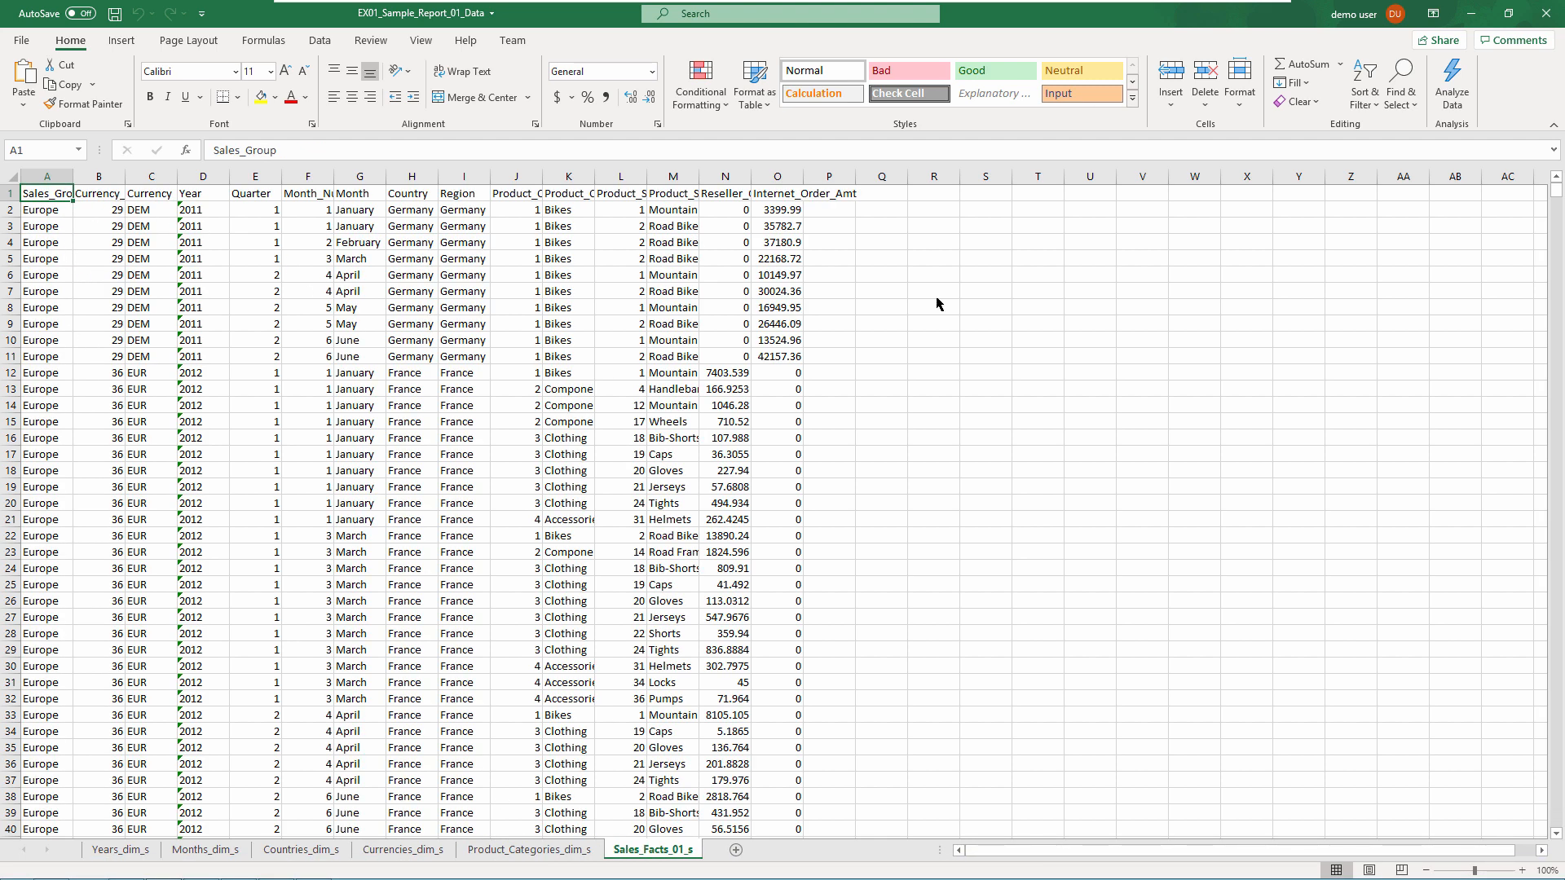
click(1551, 16)
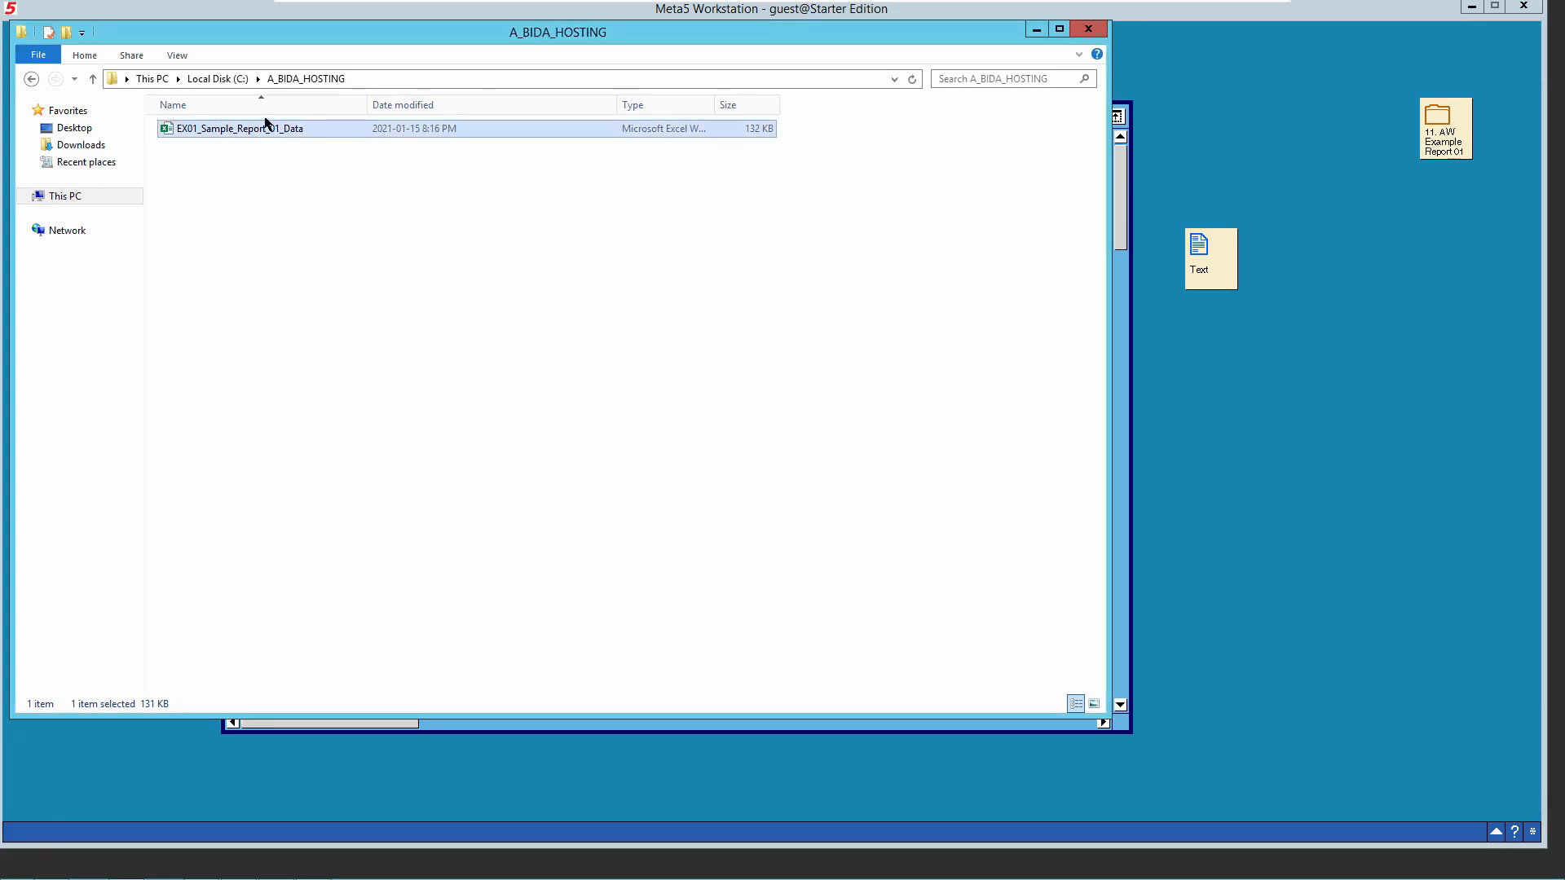
click(1036, 30)
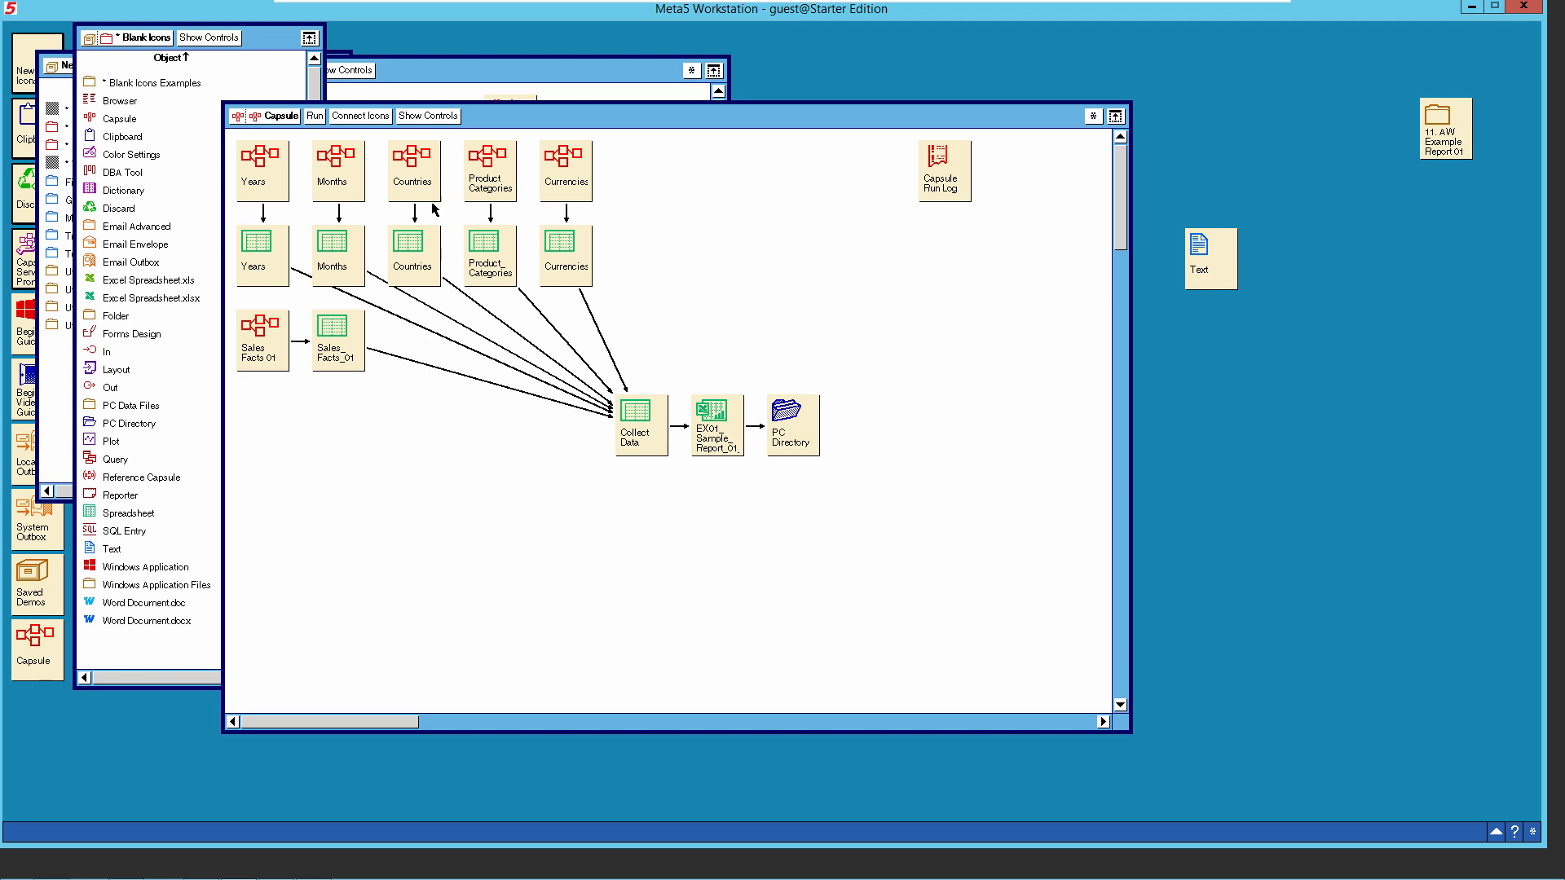
Shift the Capsule window aside and open AW Capsule 01 from 01. AW Example Report 01 in the 11. AW Example Report 01 folder.
drag(799, 122, 714, 123)
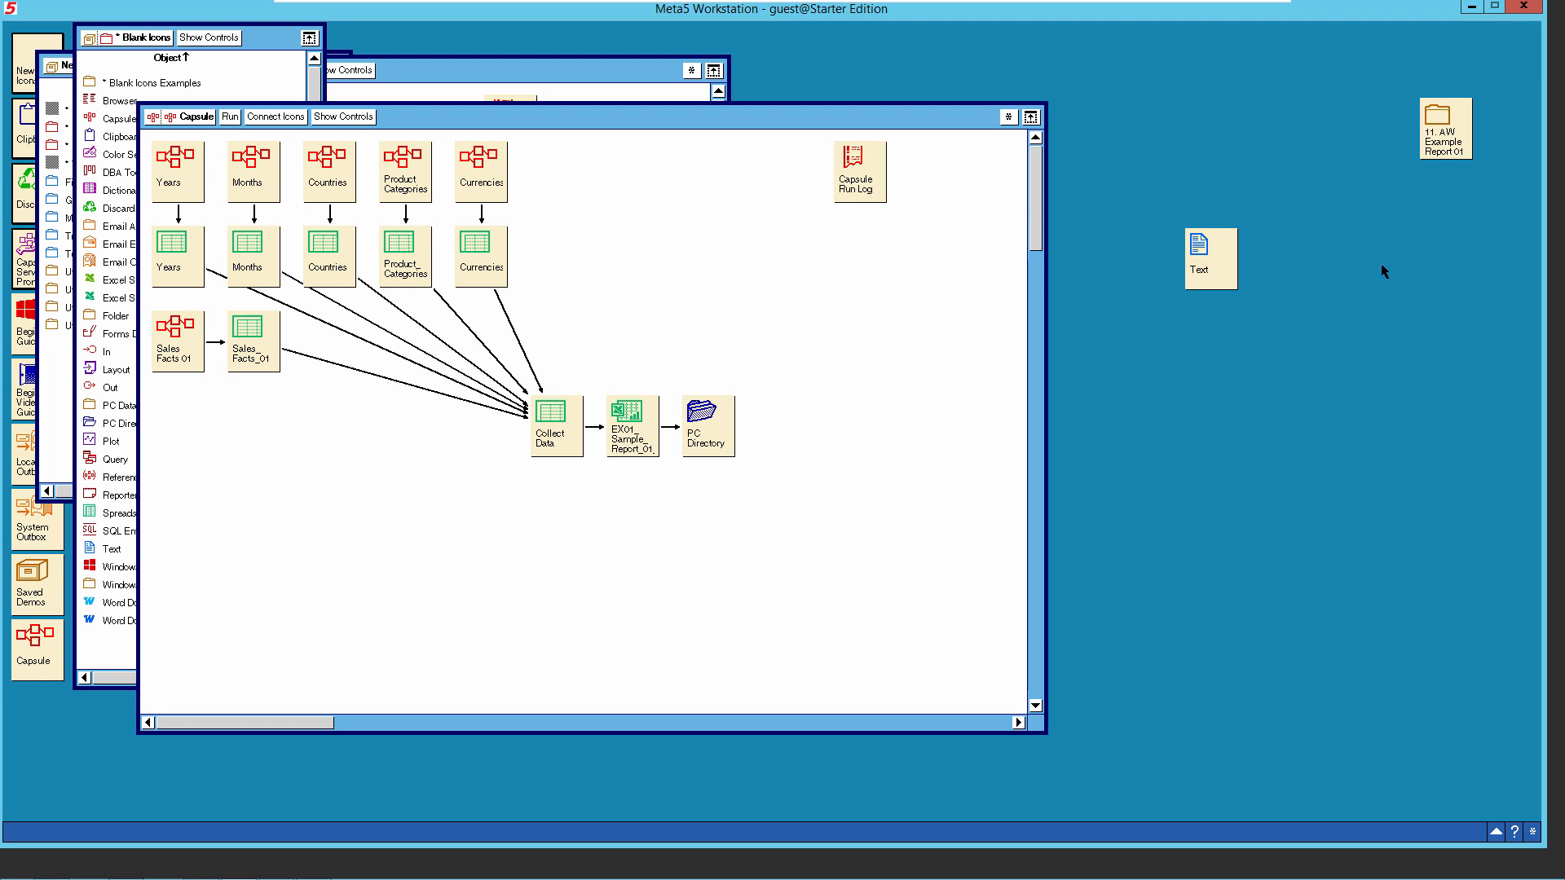
double_click(1441, 129)
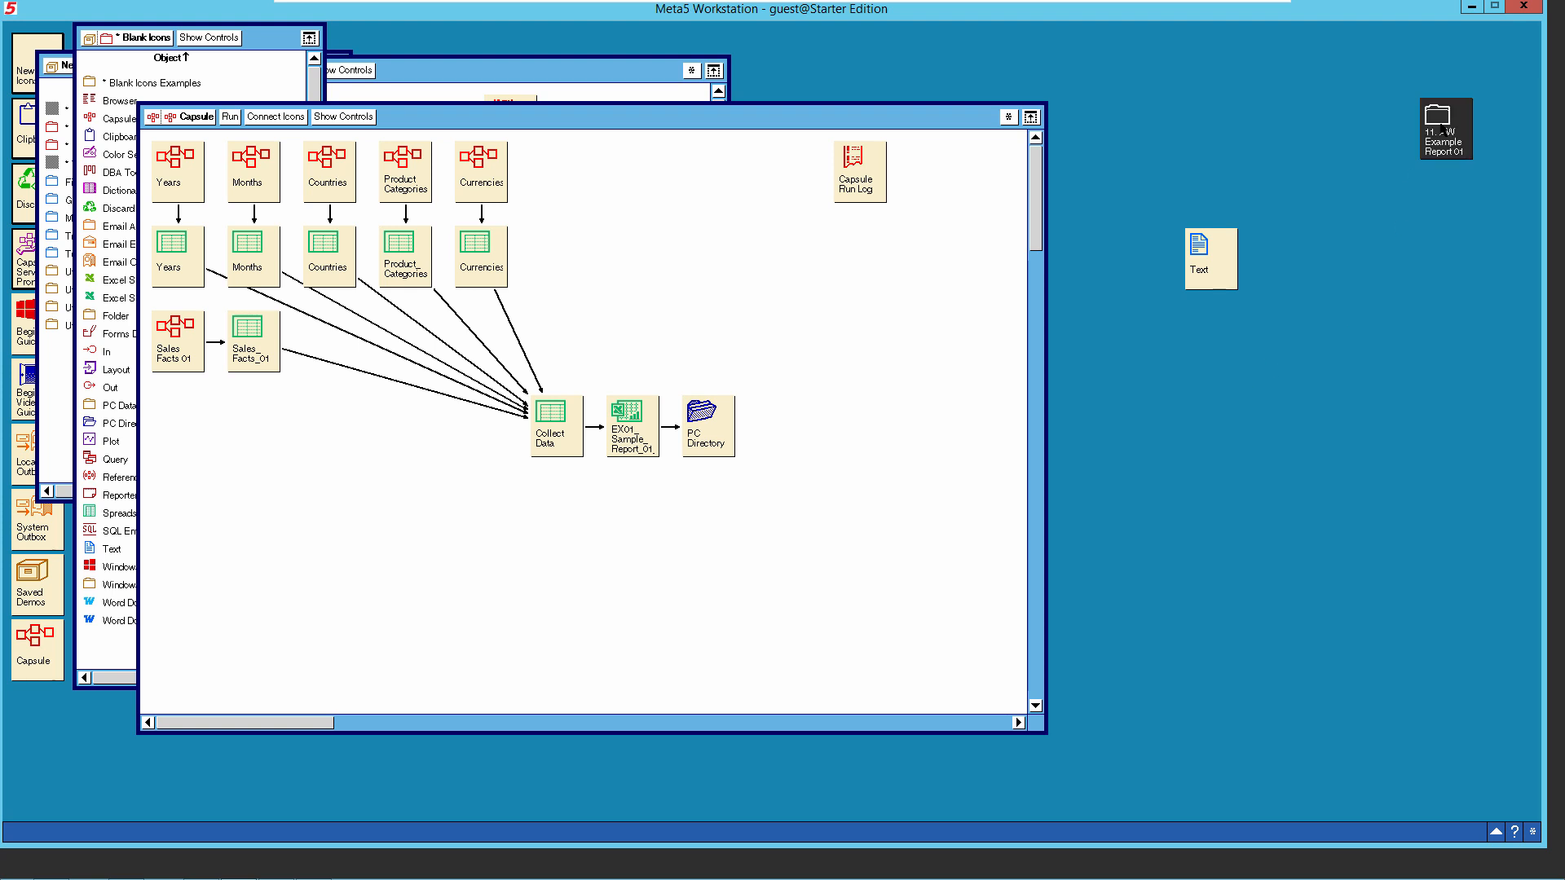
double_click(1129, 130)
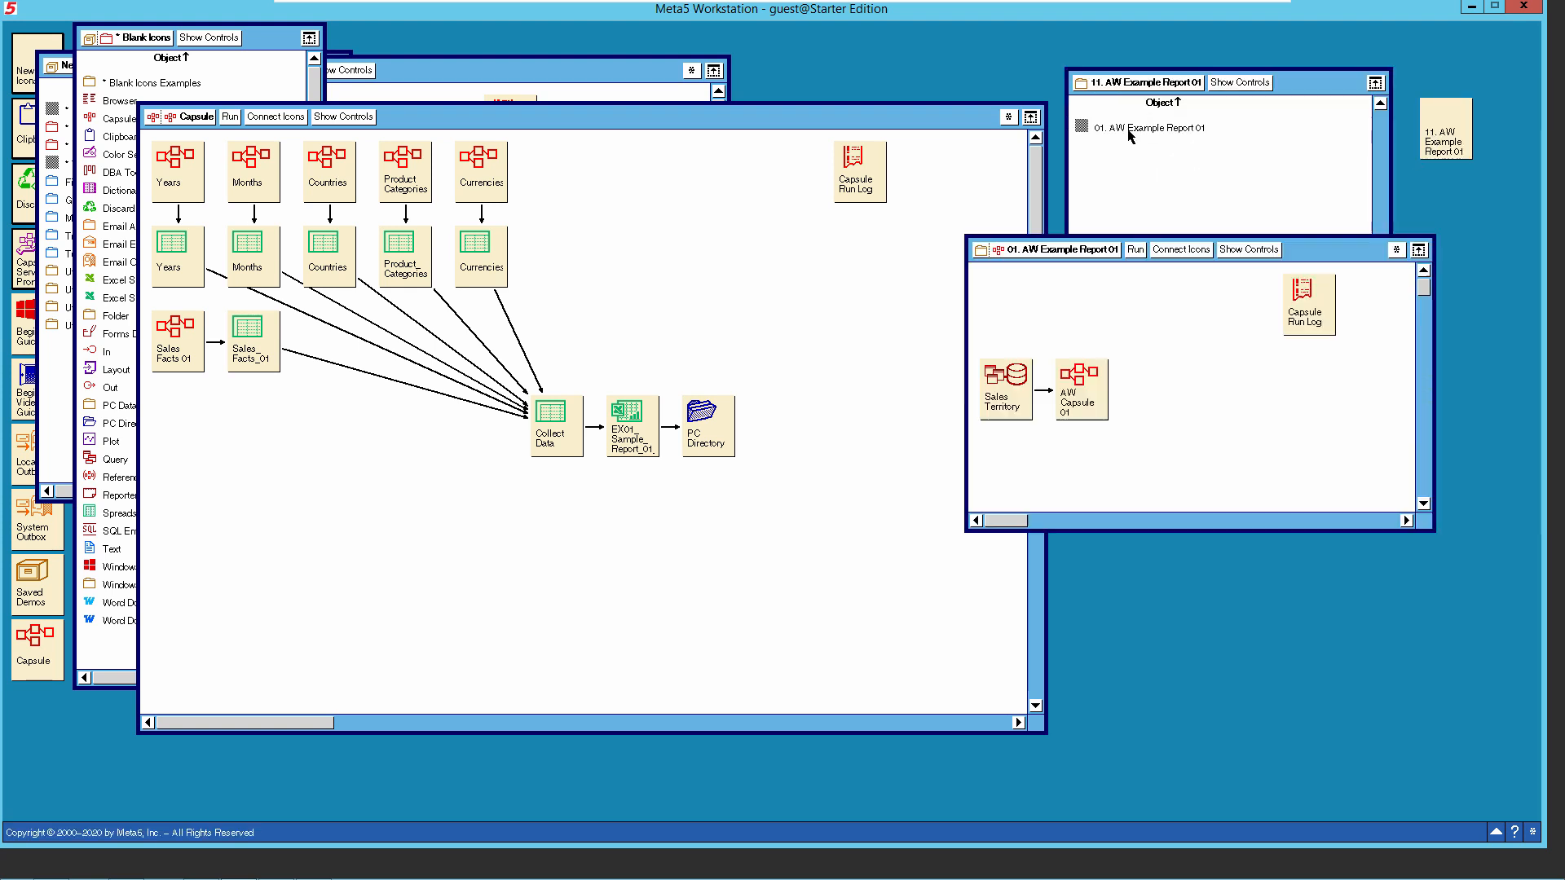
double_click(1081, 401)
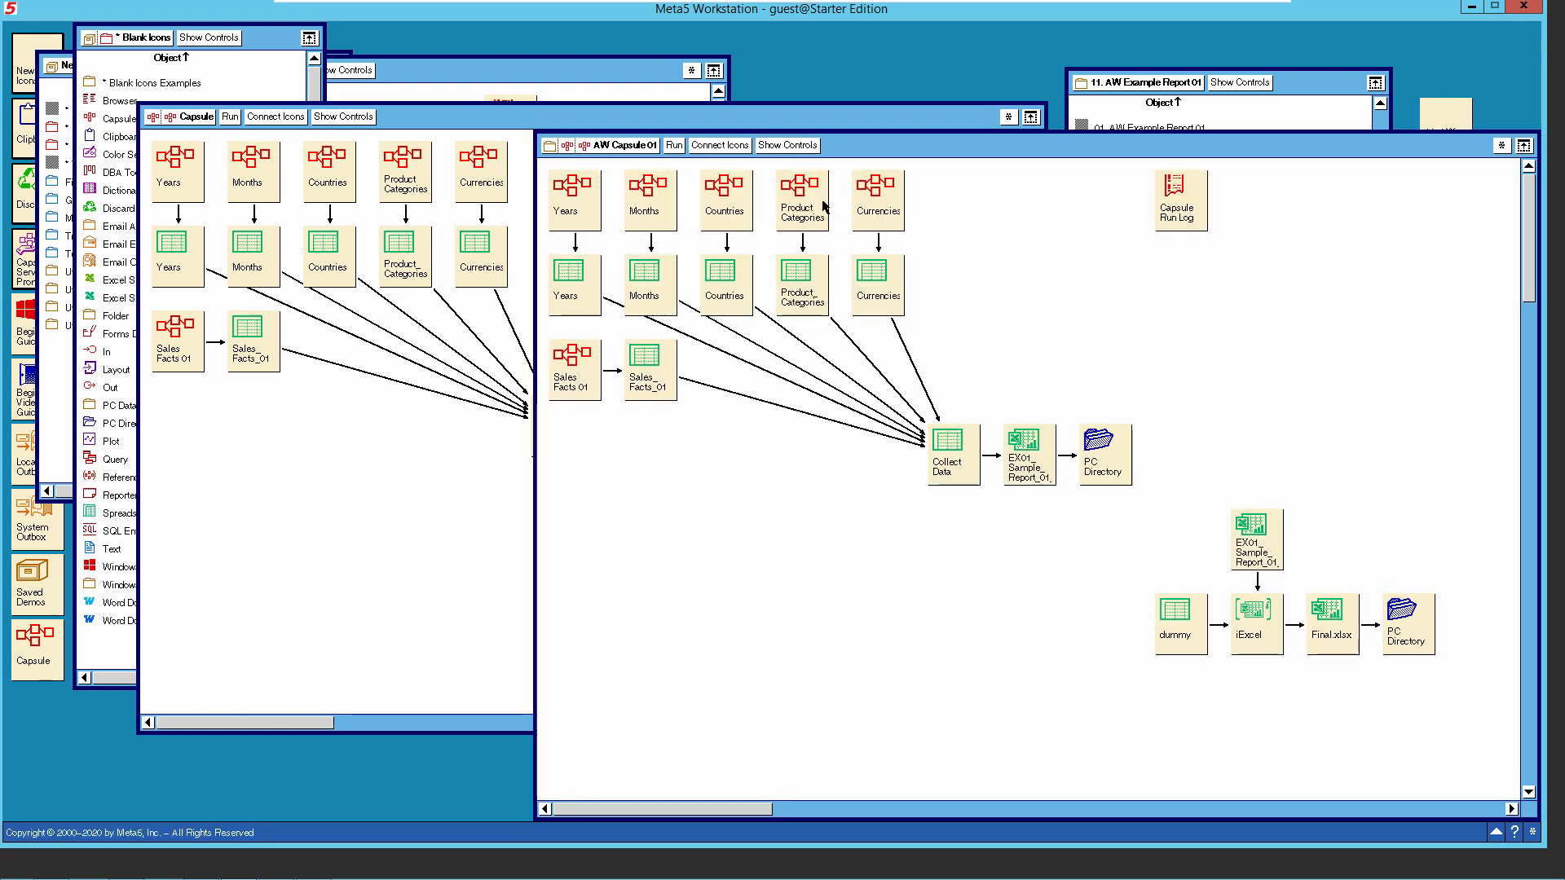